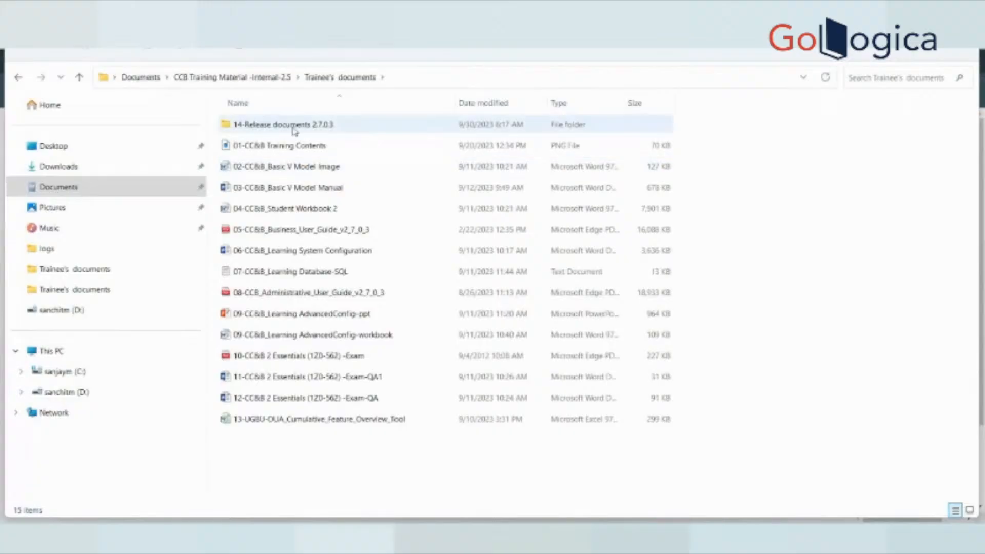
- Enter 14-Release documents 2.7.0.3, check the Framework folder, then open 01-Oracle Utilities Customer Care and Billing
double_click(282, 125)
left_click_drag(387, 98, 543, 103)
double_click(323, 149)
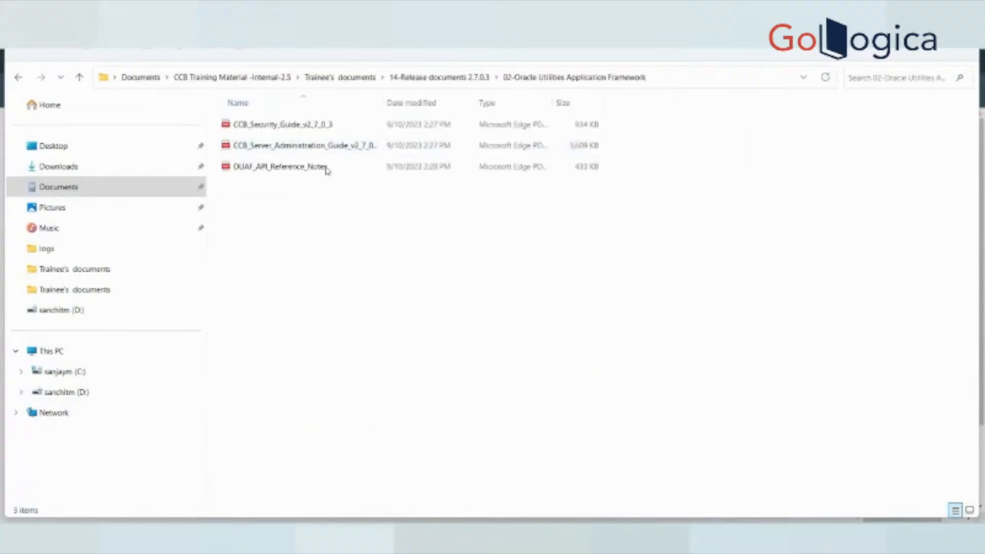
left_click(18, 77)
double_click(303, 131)
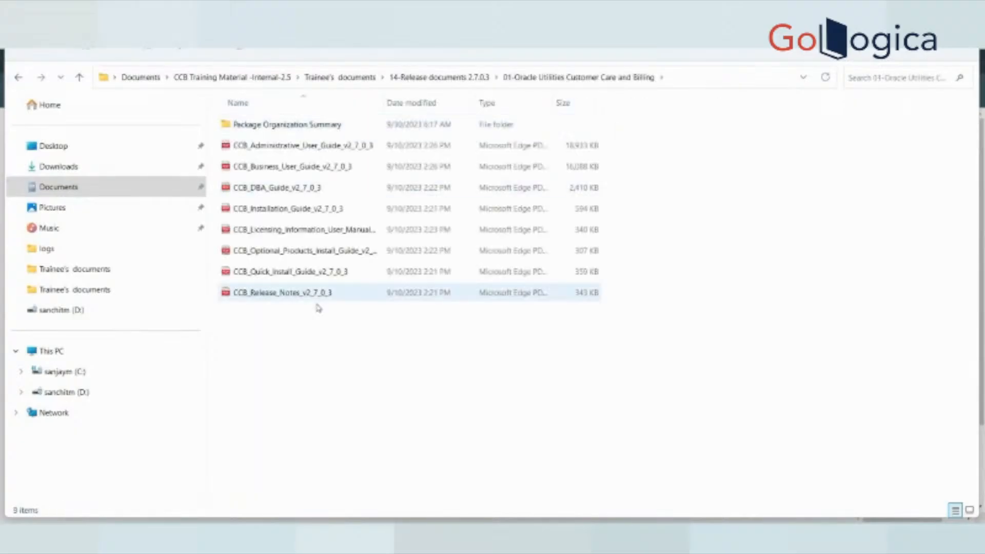
- Select the Quick Install, optional products, licensing, Installation and DBA guide PDFs in turn
left_click_drag(317, 339, 243, 121)
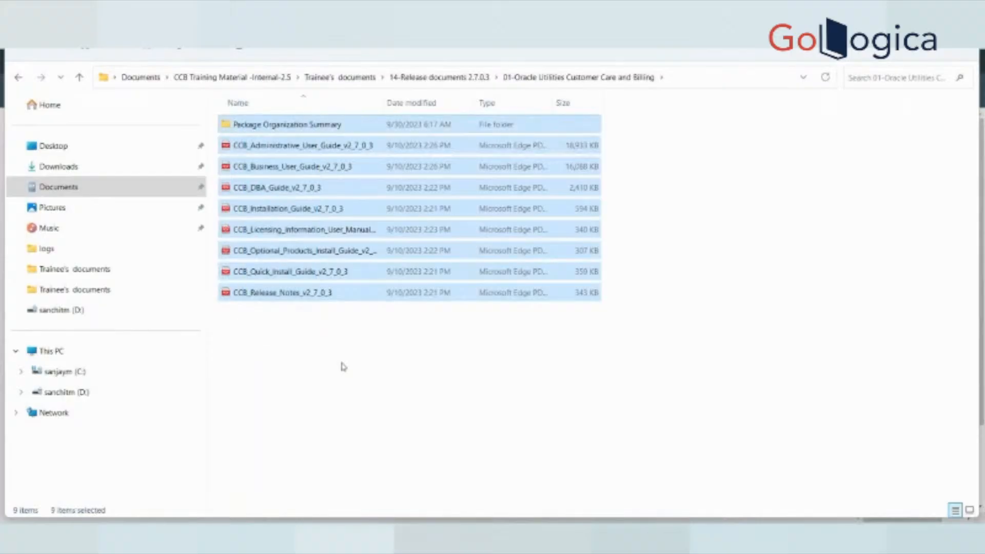
left_click(340, 368)
left_click(291, 276)
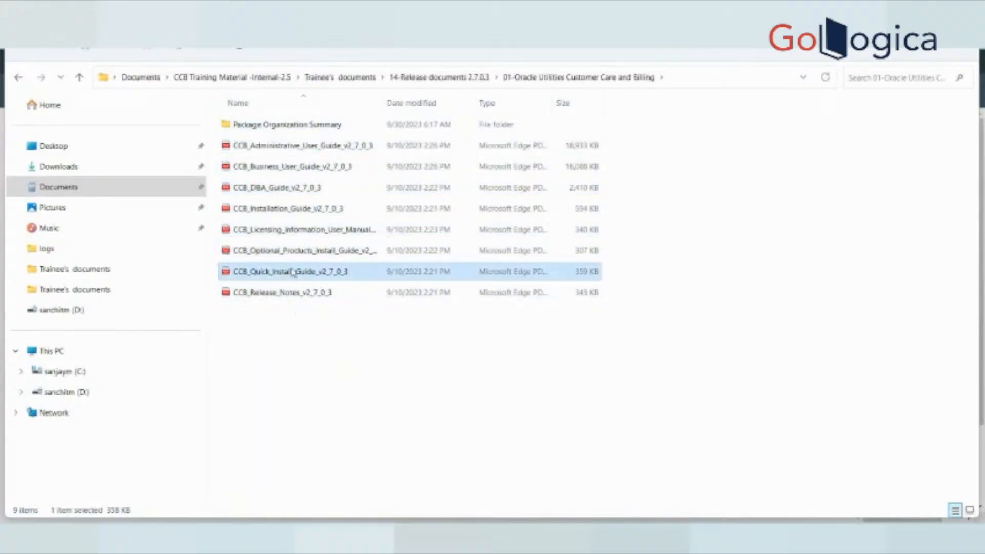
left_click(297, 253)
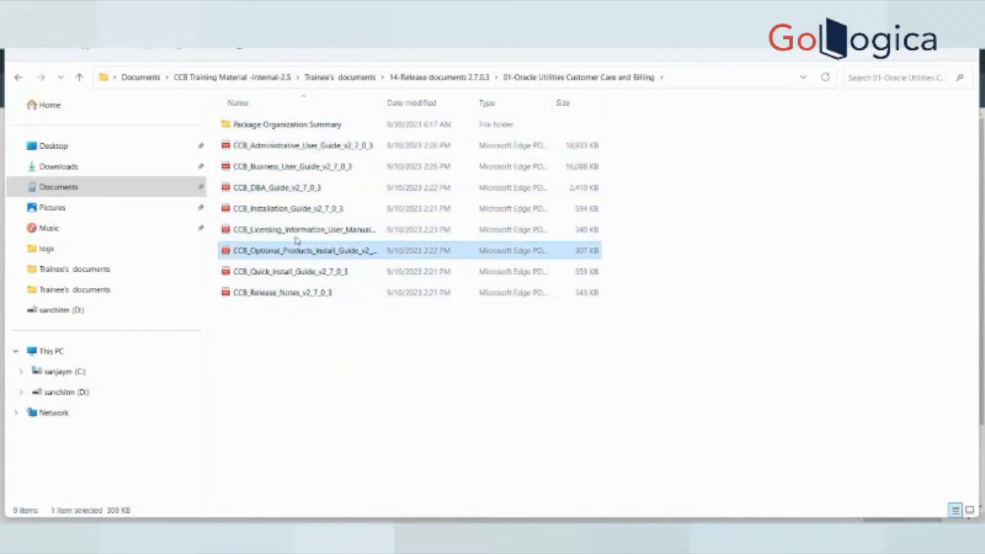
left_click(296, 230)
left_click(291, 211)
left_click(291, 196)
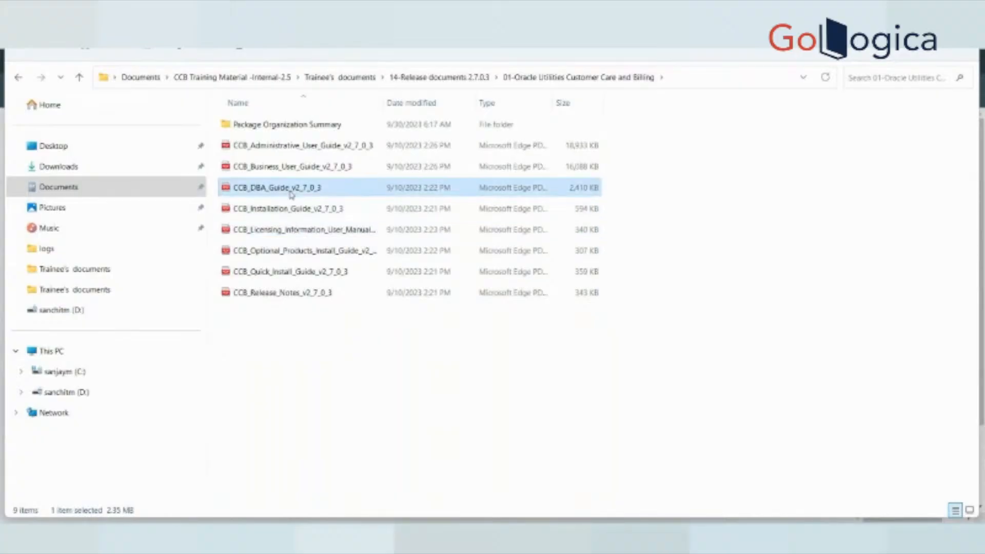
- Switch between the Business and Administrative User Guides, then select several guide files together
left_click(289, 163)
left_click(286, 149)
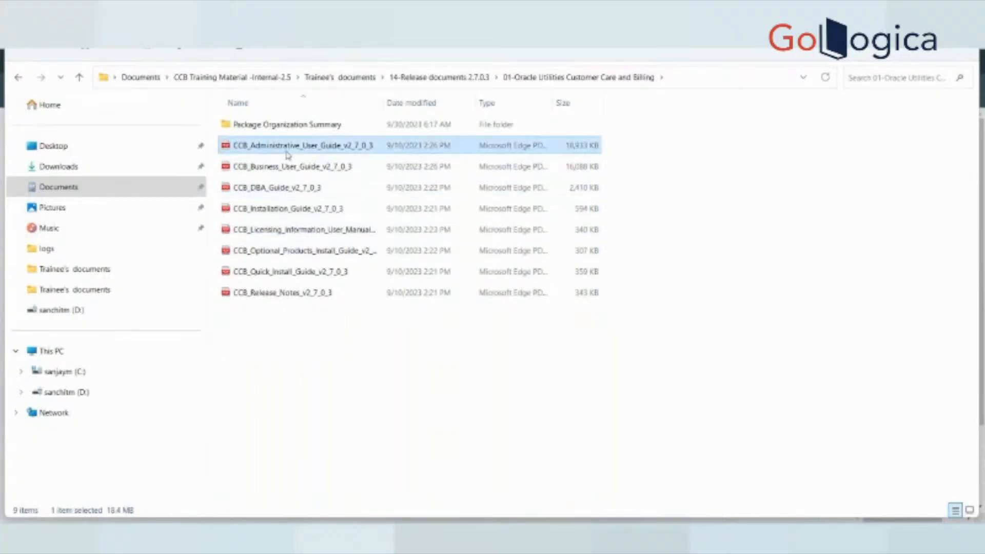
left_click(284, 165)
left_click(280, 148)
left_click(277, 167)
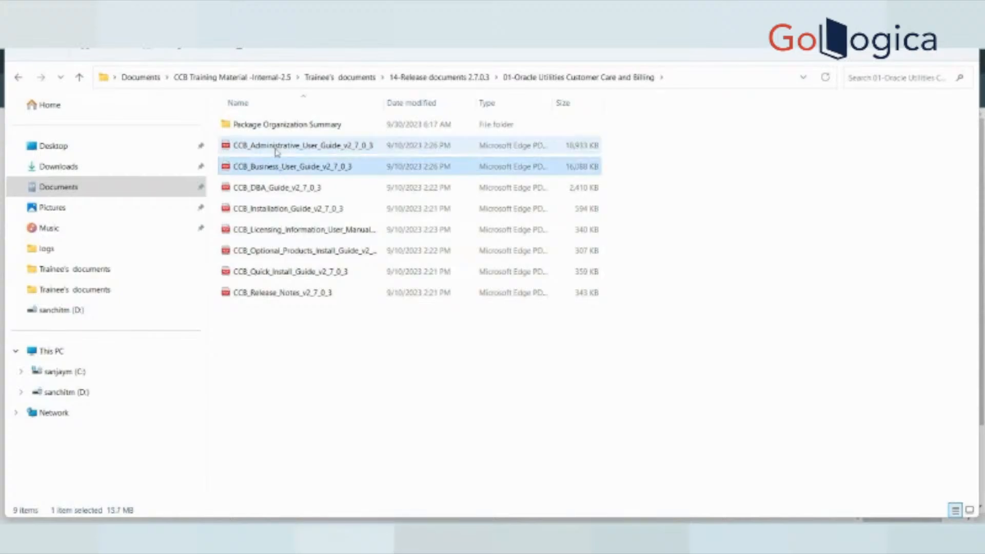
left_click(279, 149)
left_click(277, 166)
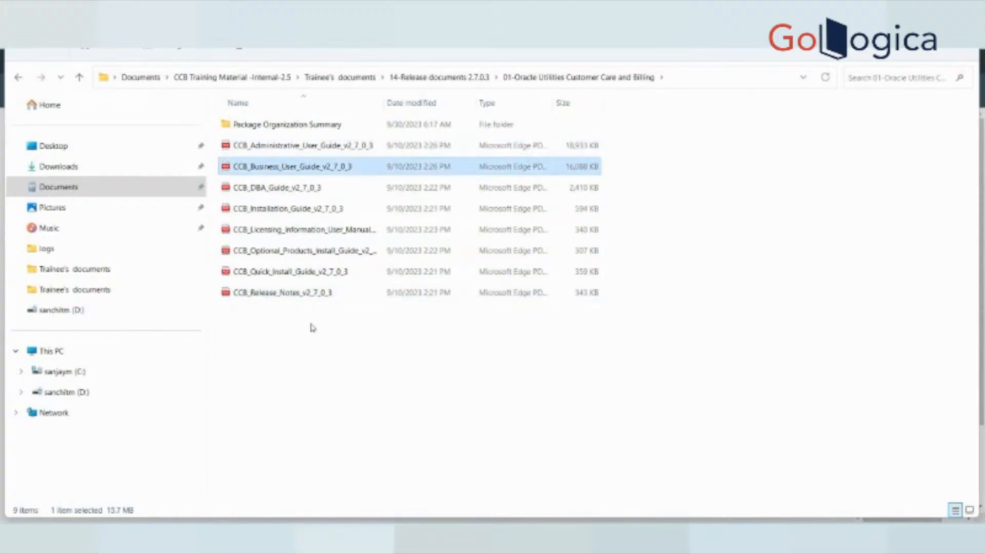
left_click_drag(311, 324, 247, 190)
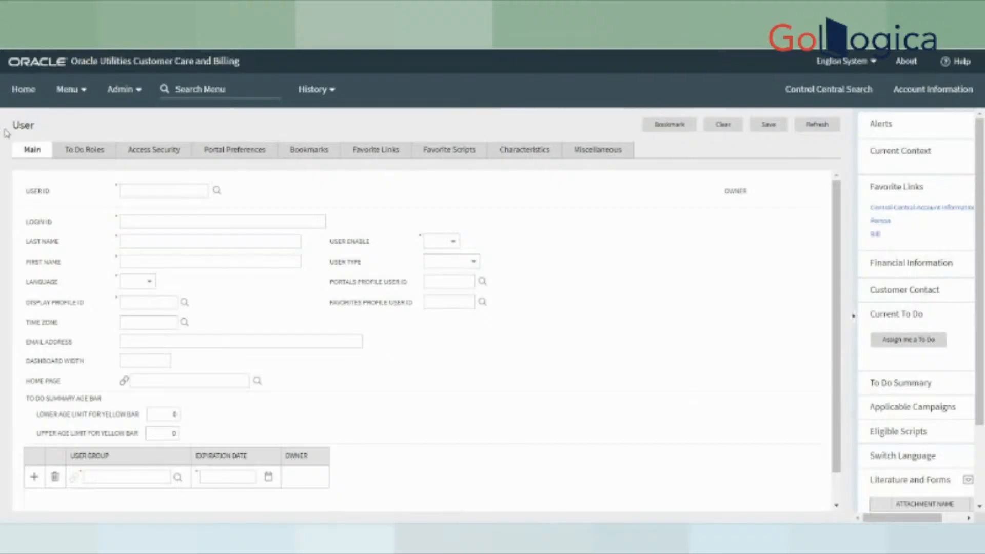
- Go to Control Central Search, then load your own user record through Preferences
left_click_drag(7, 129, 31, 128)
left_click(927, 395)
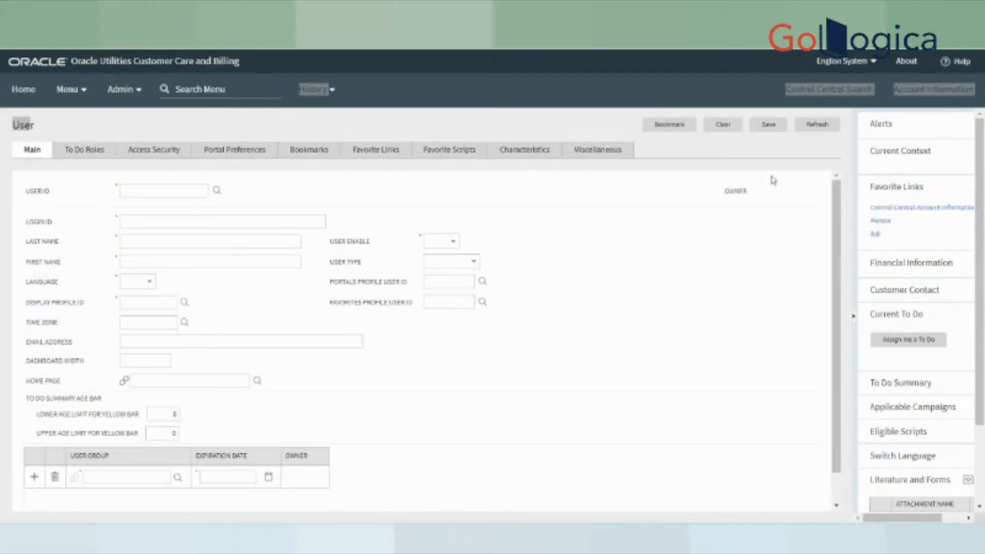
left_click(805, 94)
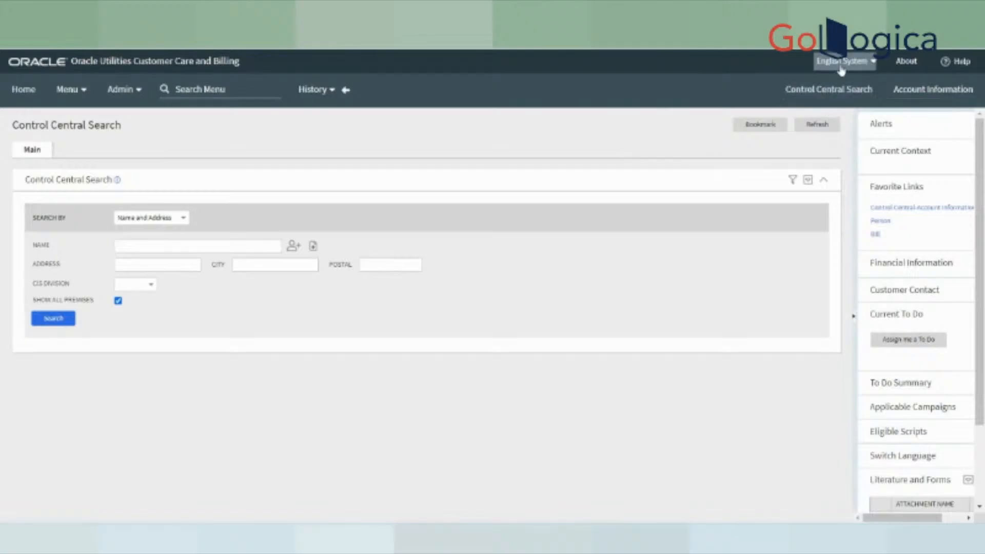
left_click(841, 62)
left_click(836, 79)
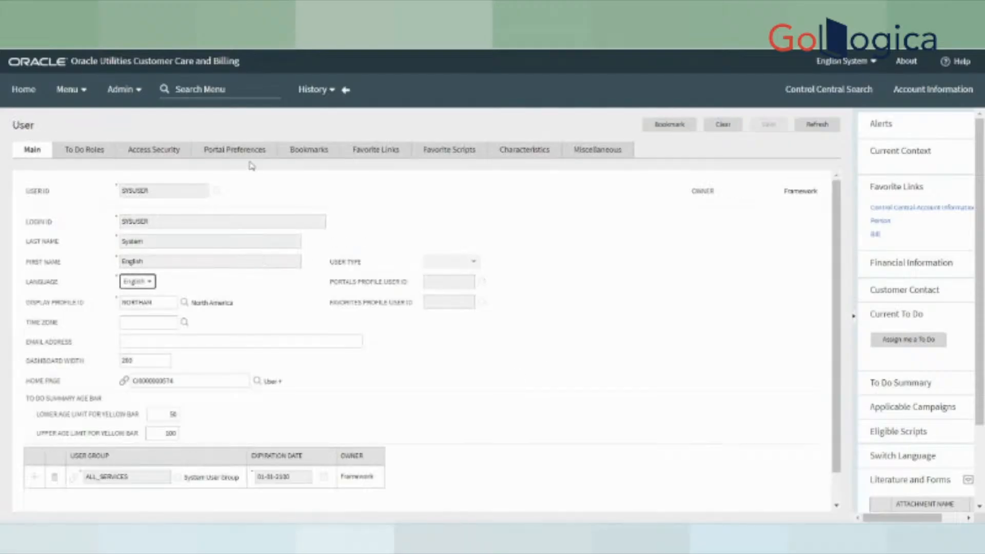
left_click(380, 149)
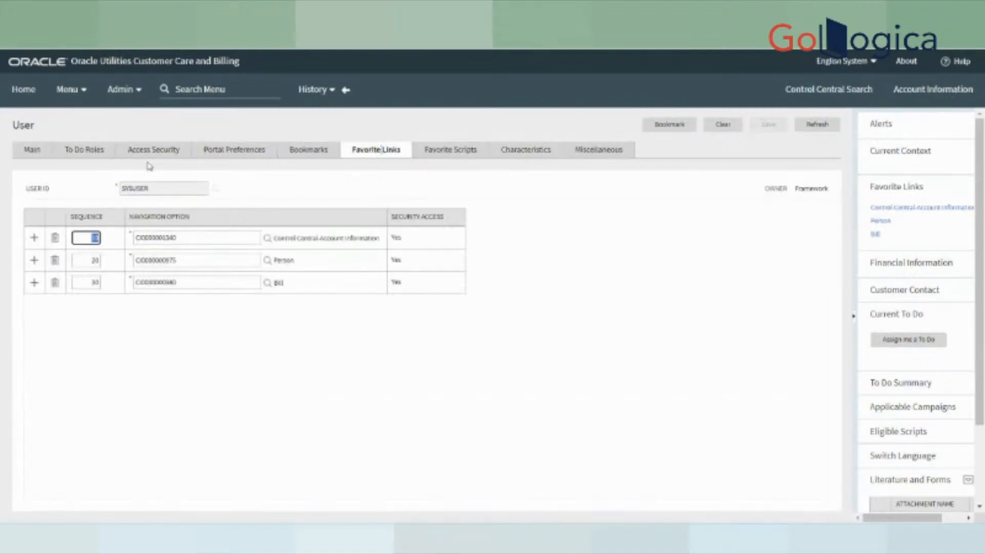
left_click(235, 155)
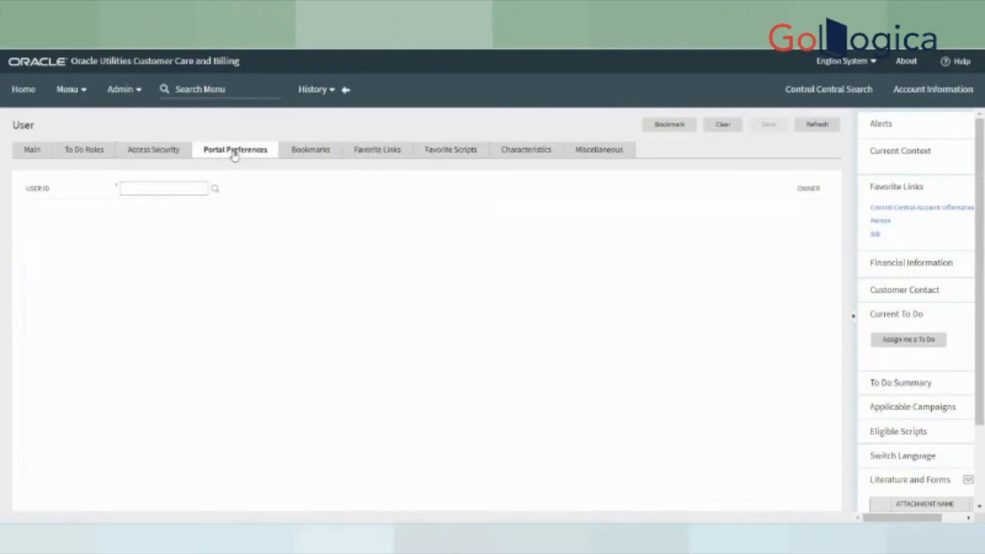
left_click(317, 152)
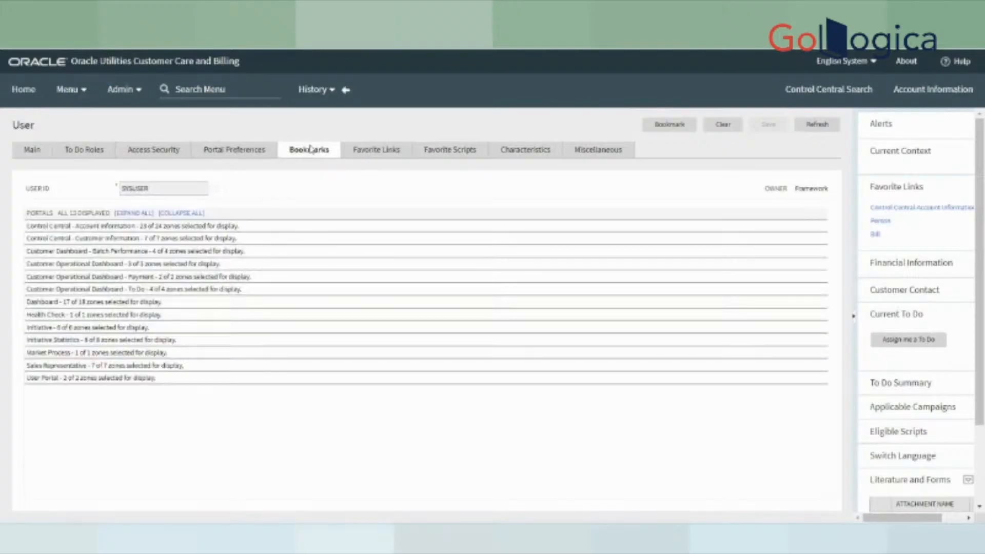
left_click(370, 157)
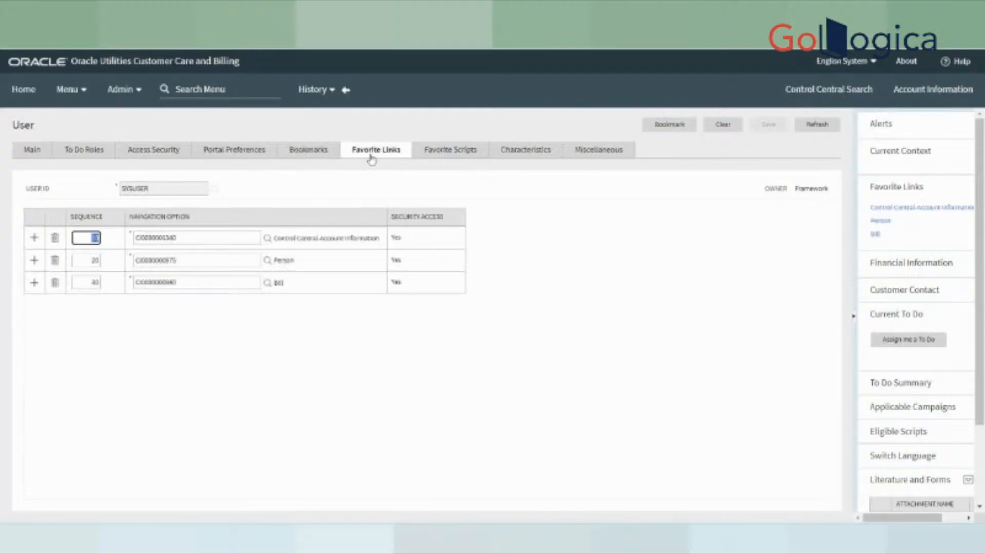
left_click(456, 151)
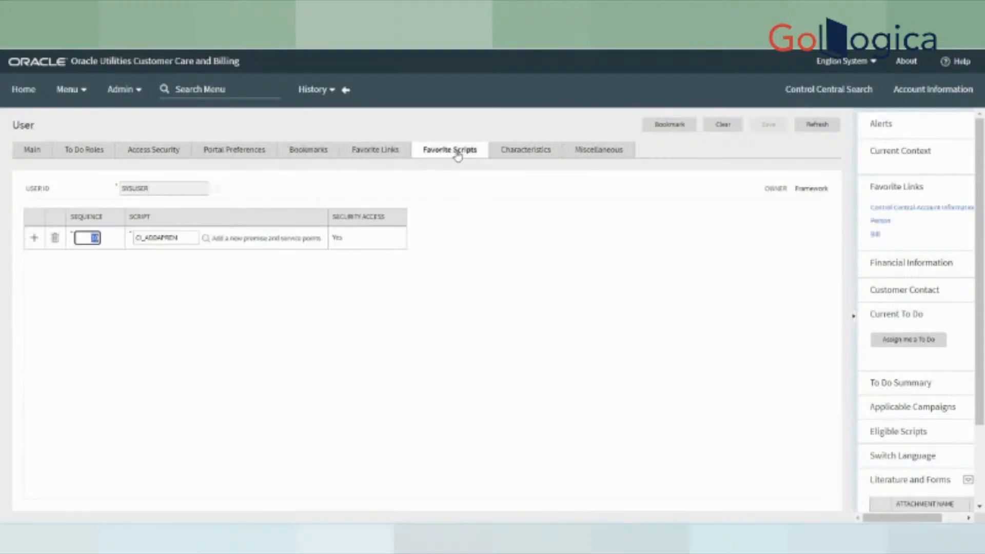
left_click(534, 154)
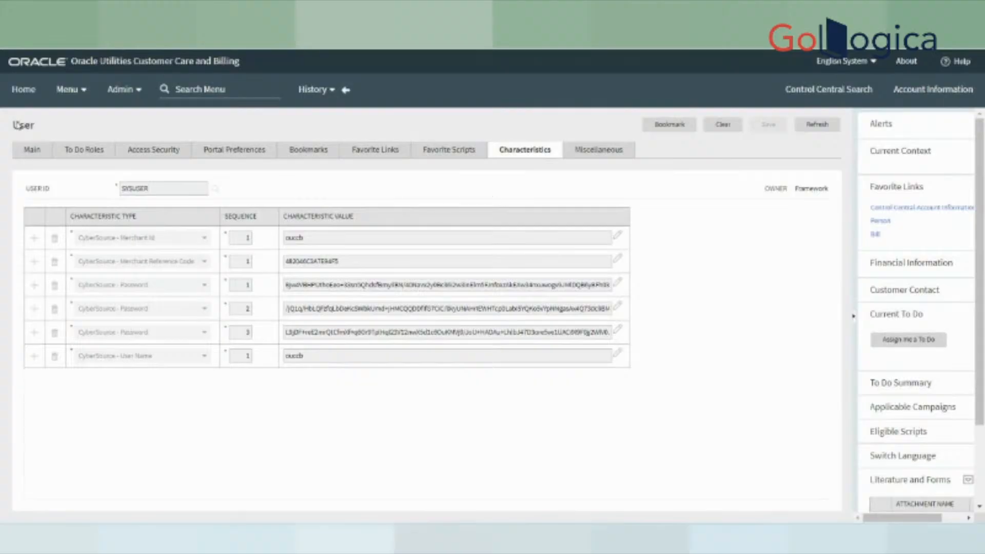
left_click(31, 149)
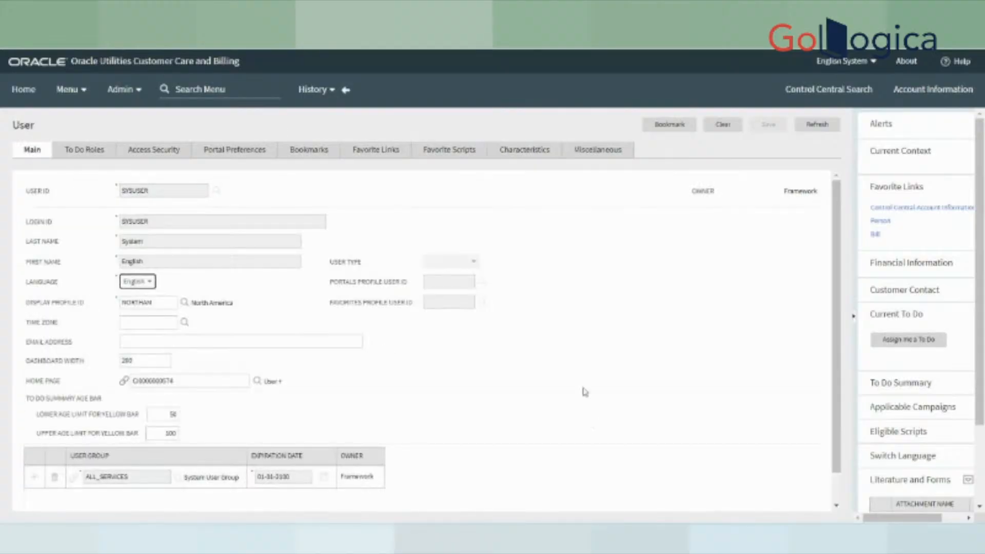
- Return to Control Central Search and close the Name suggestions list
left_click(827, 90)
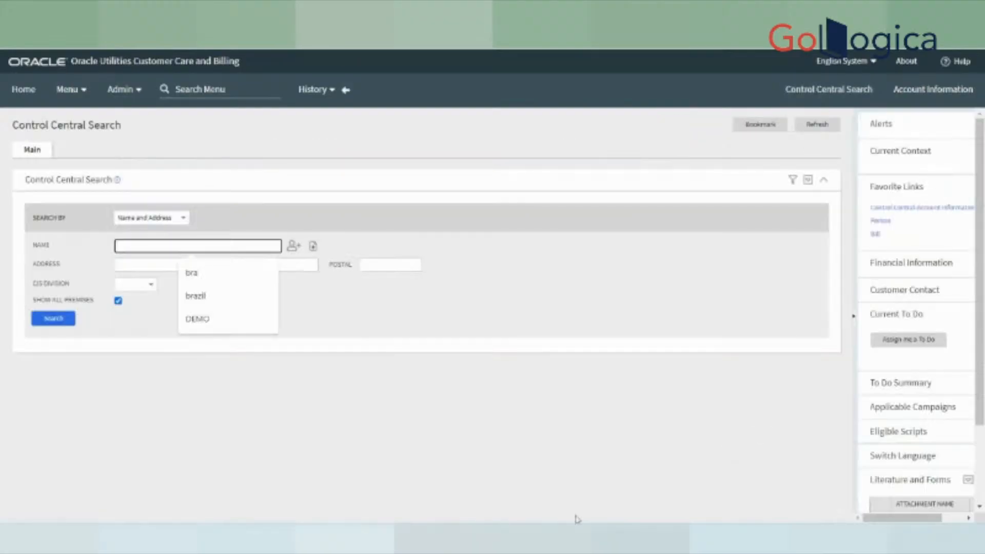
left_click(368, 324)
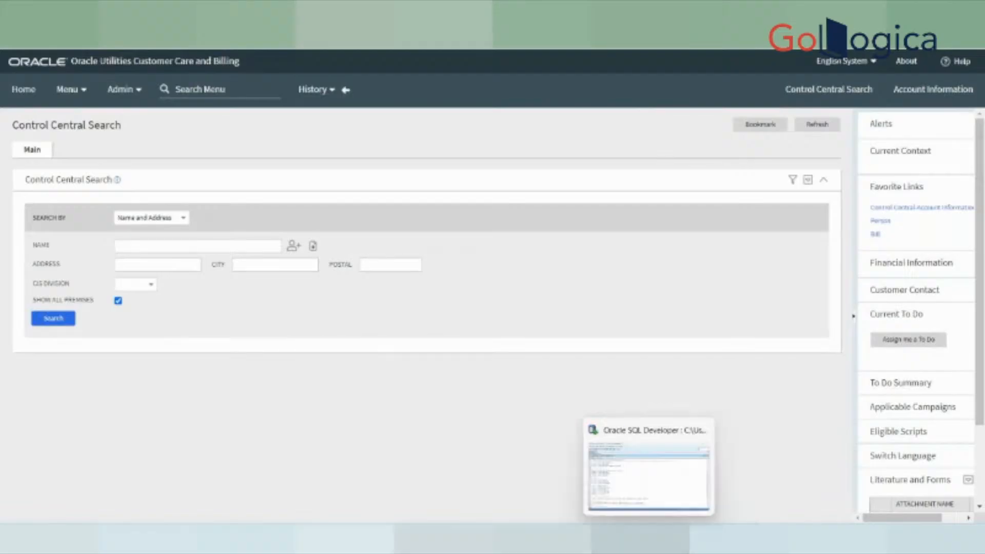
- In Oracle SQL Developer, select and run the person query on line 3
left_click(639, 539)
scroll(436, 216, "up", 5)
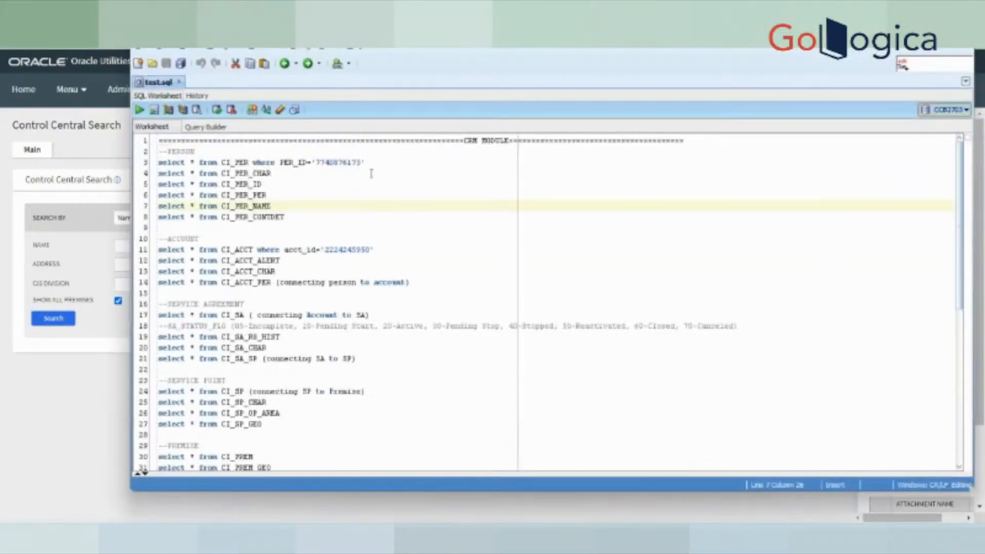
left_click_drag(369, 157, 158, 162)
left_click(139, 109)
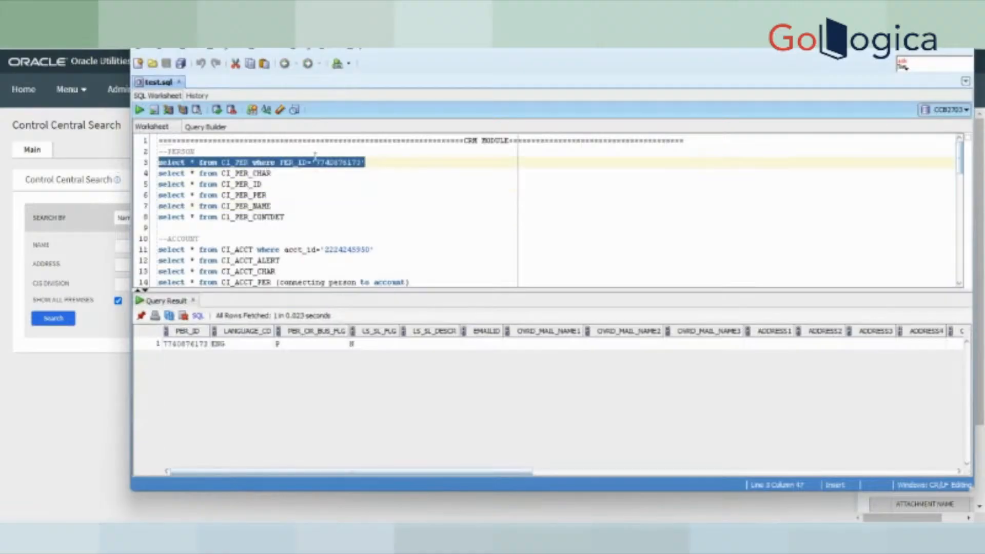
- Delete the PER_ID value from the query and switch back to Control Central Search
double_click(338, 163)
key("BackSpace")
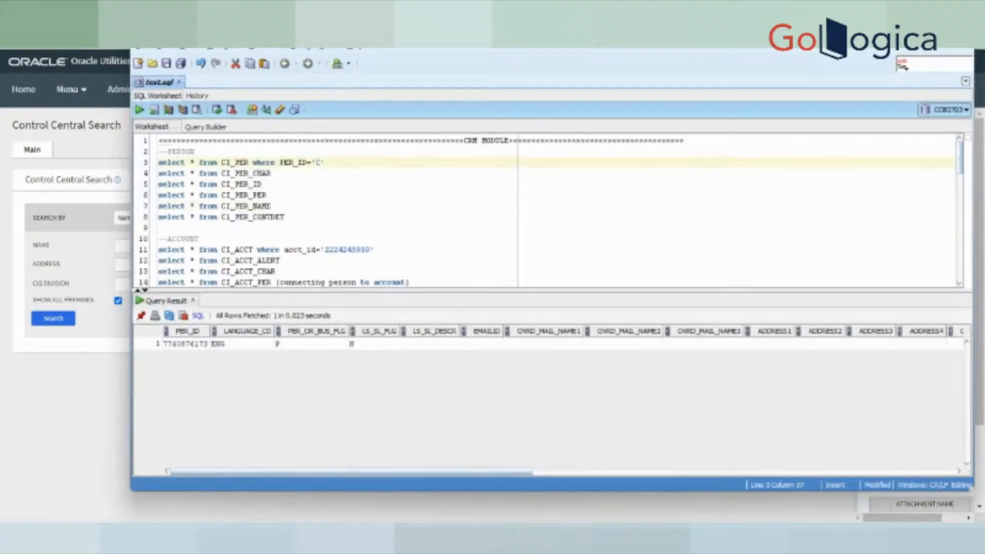
mouse_move(584, 519)
left_click(573, 491)
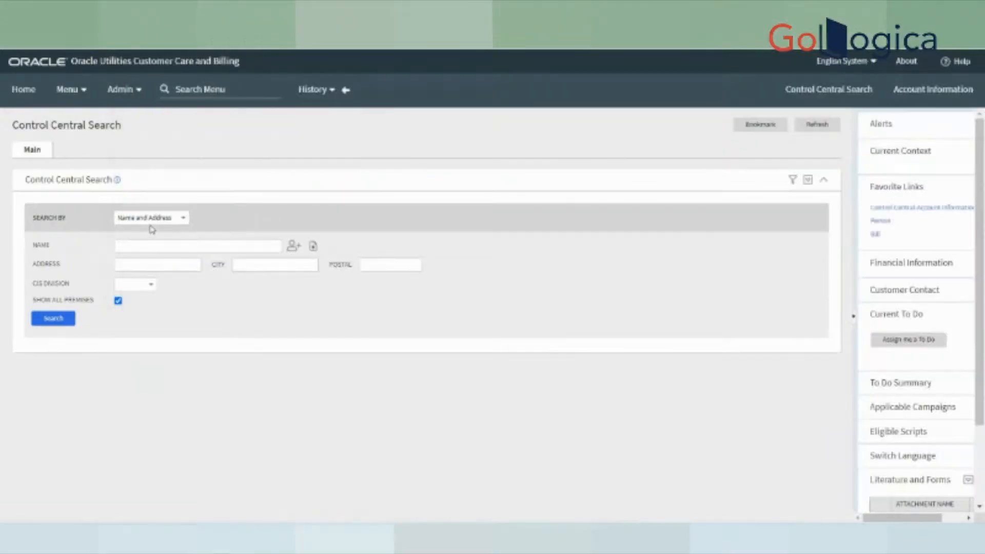
- Search by Name and Address using the previously entered demo customer name
left_click(152, 223)
left_click(151, 240)
left_click(149, 220)
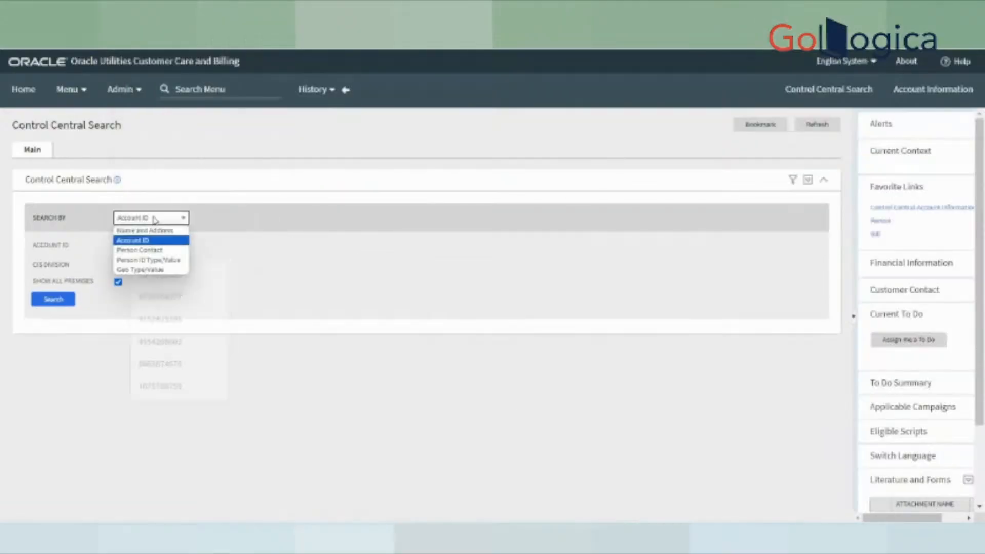
left_click(145, 230)
left_click(145, 247)
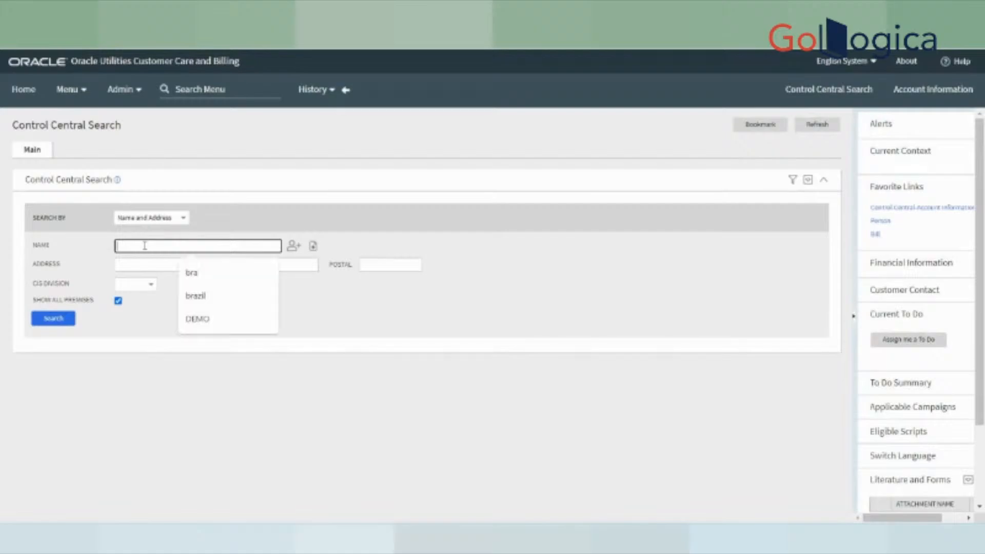
left_click(213, 322)
key("Return")
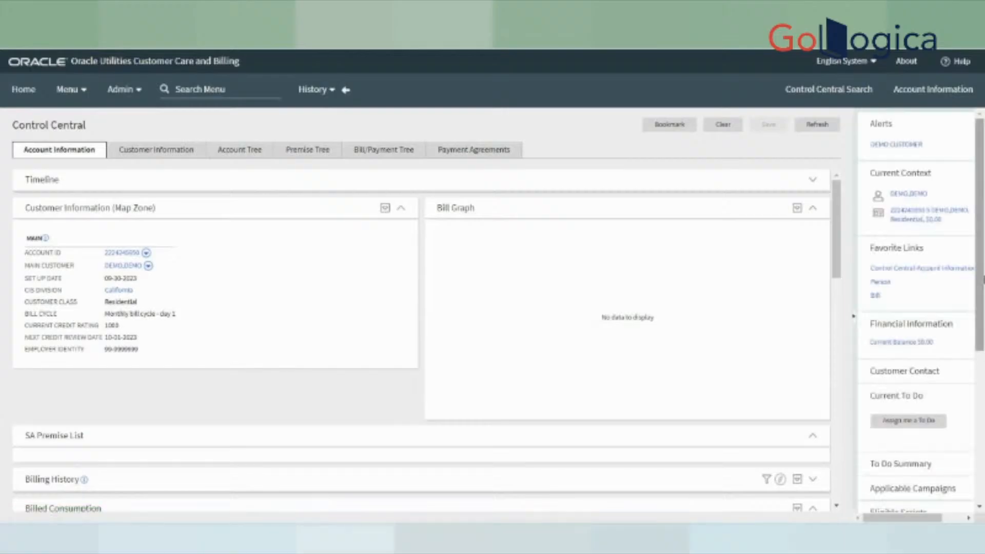
- Review the residential account's $0.00 balance in the right dashboard panel
mouse_move(982, 260)
left_mouse_down()
mouse_move(982, 345)
mouse_move(982, 259)
left_mouse_up()
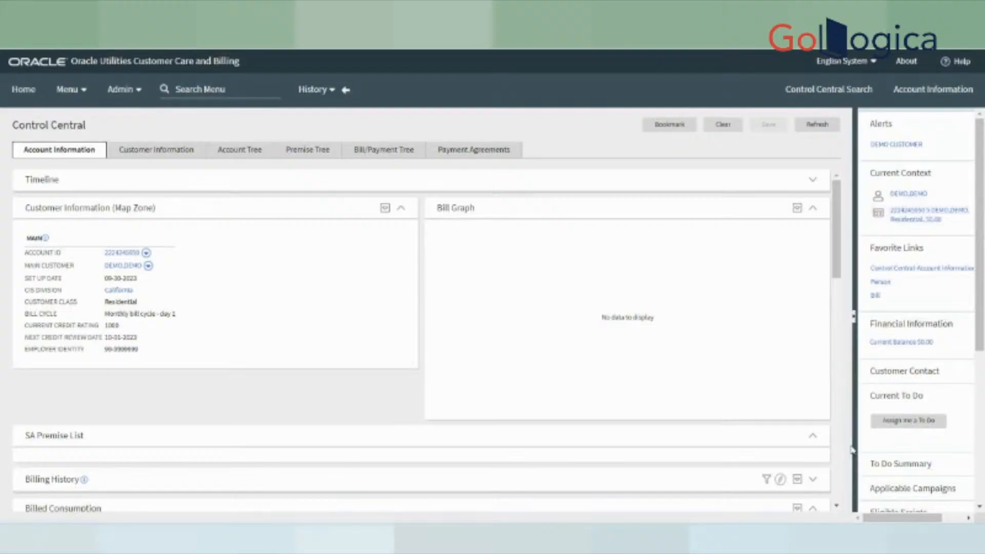
left_click_drag(895, 518, 918, 518)
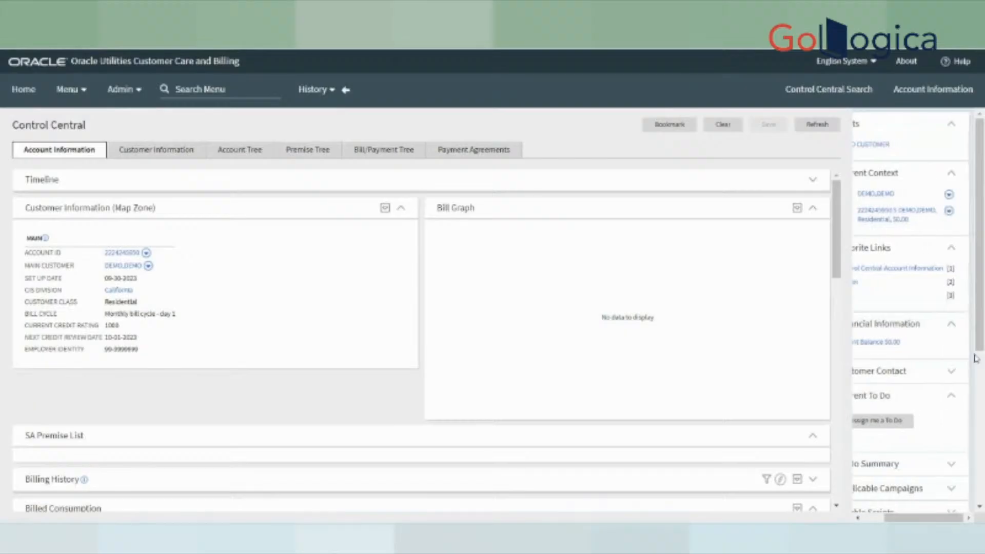
left_click(948, 212)
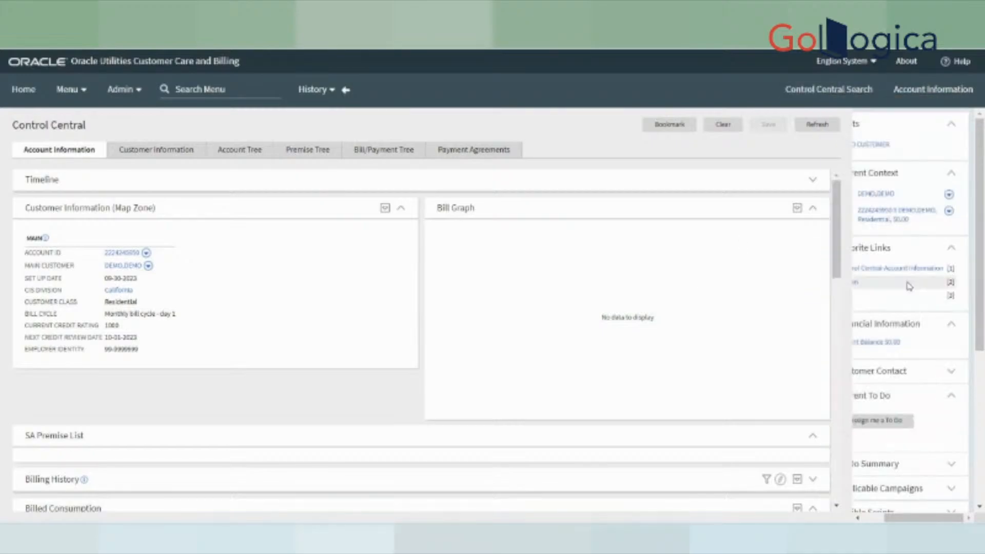
left_click_drag(914, 517, 818, 494)
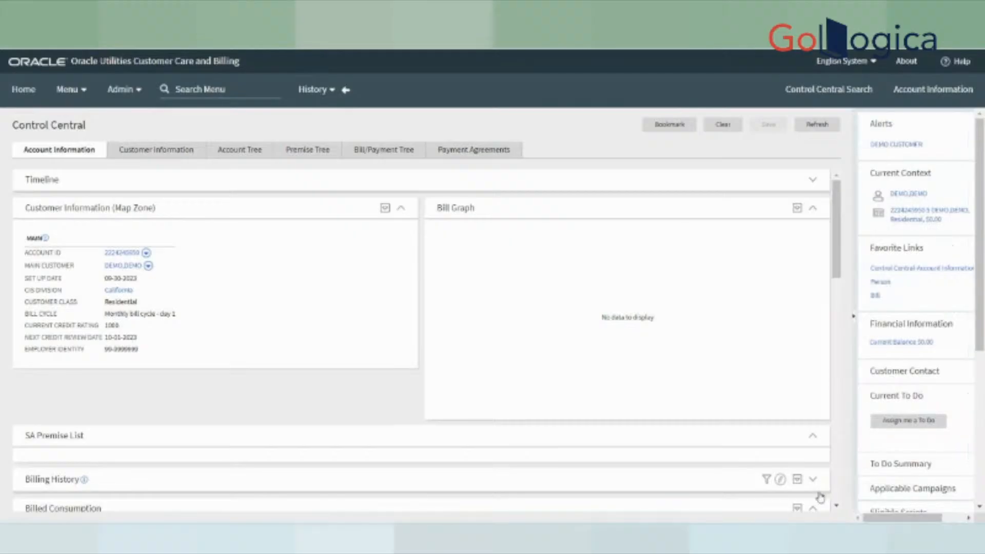
left_click_drag(902, 518, 926, 517)
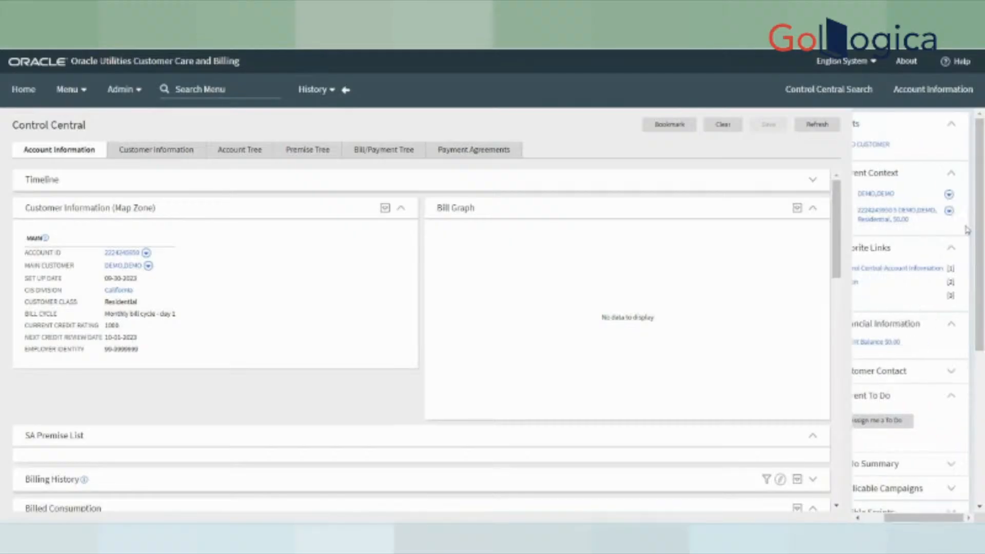
left_click(949, 195)
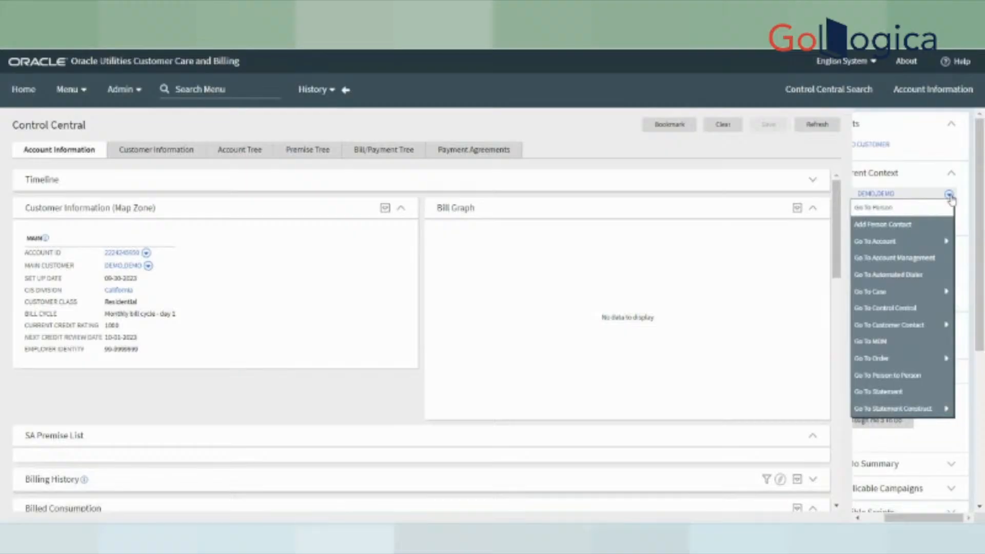
mouse_move(893, 241)
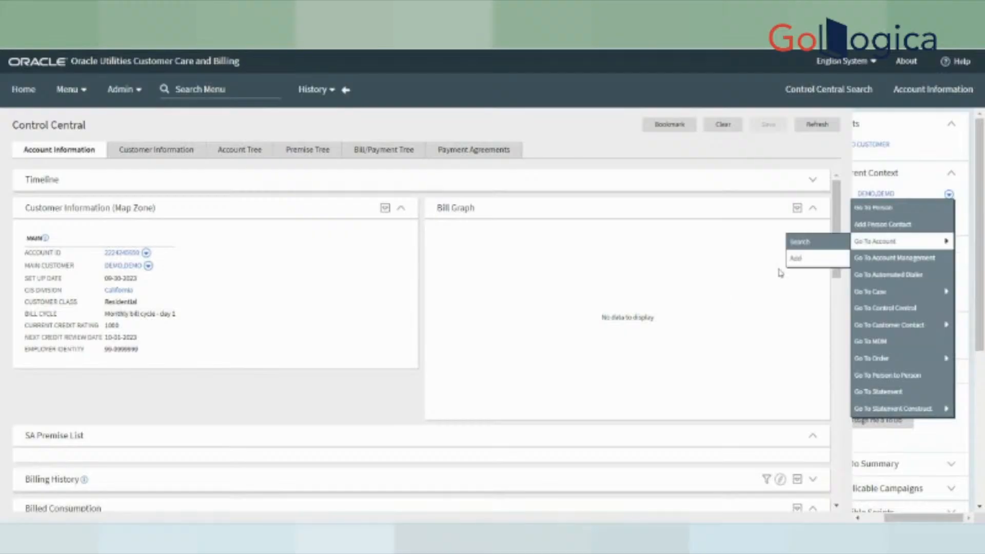
left_click(691, 242)
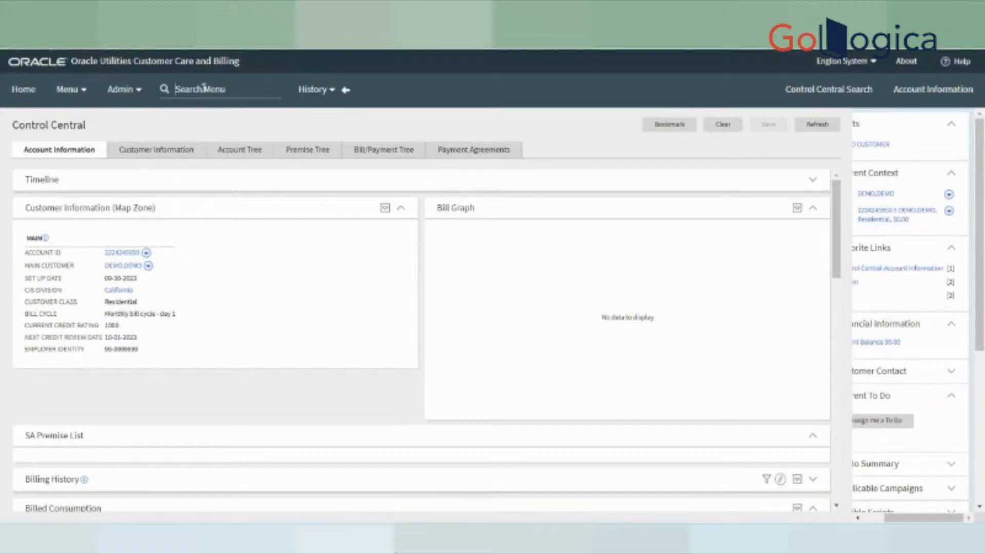
- Browse the Menu and Admin lists, then reach Customer Information > Account/Person Replicator
left_click(74, 90)
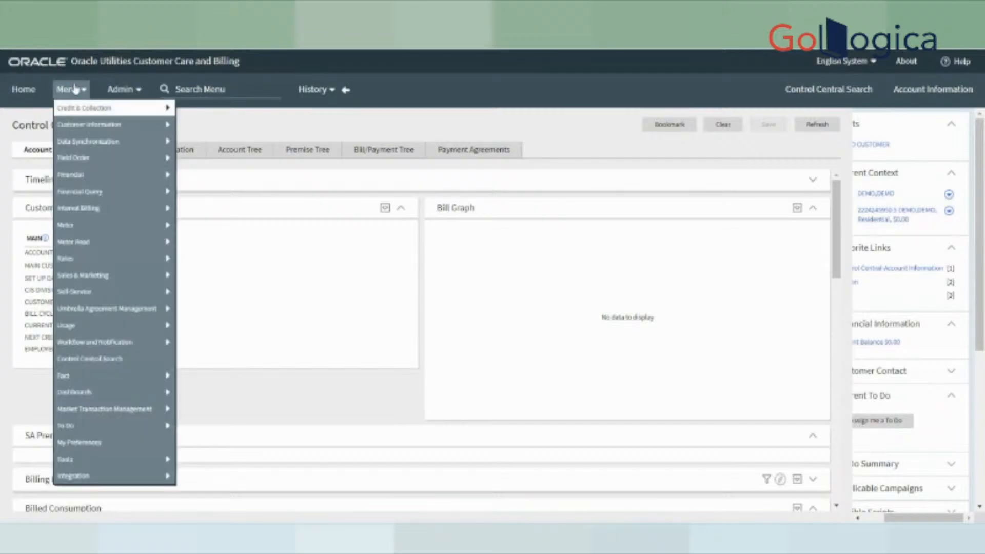
mouse_move(119, 477)
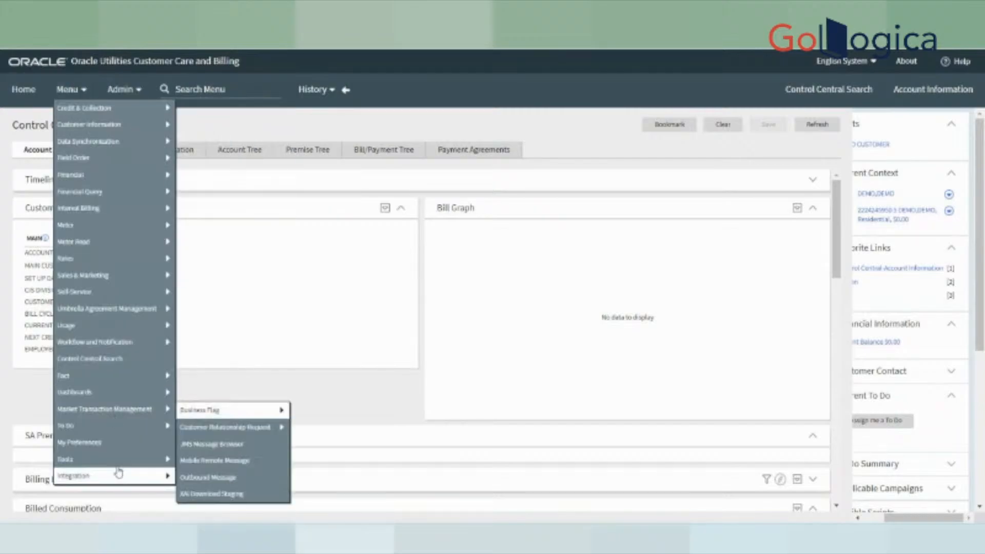
left_click(128, 97)
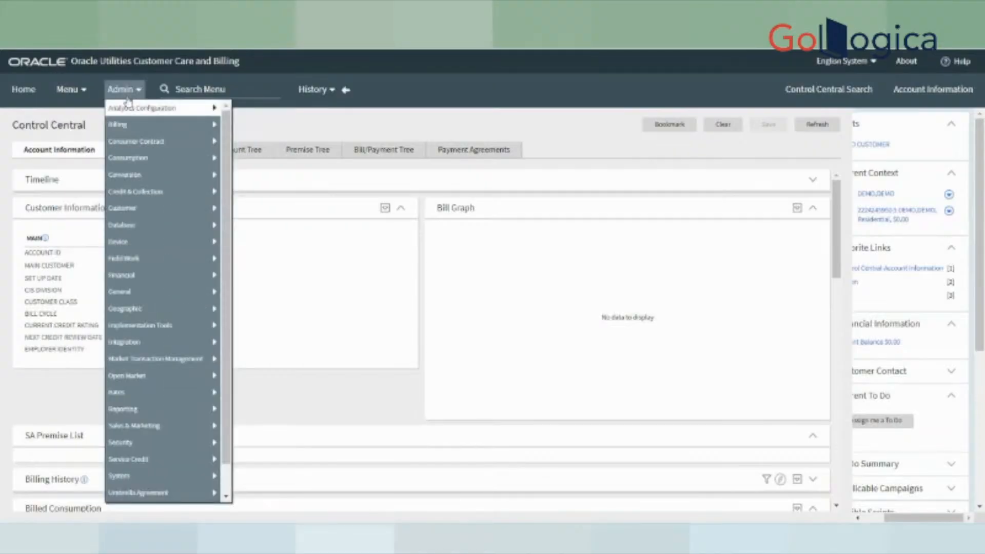
mouse_move(141, 493)
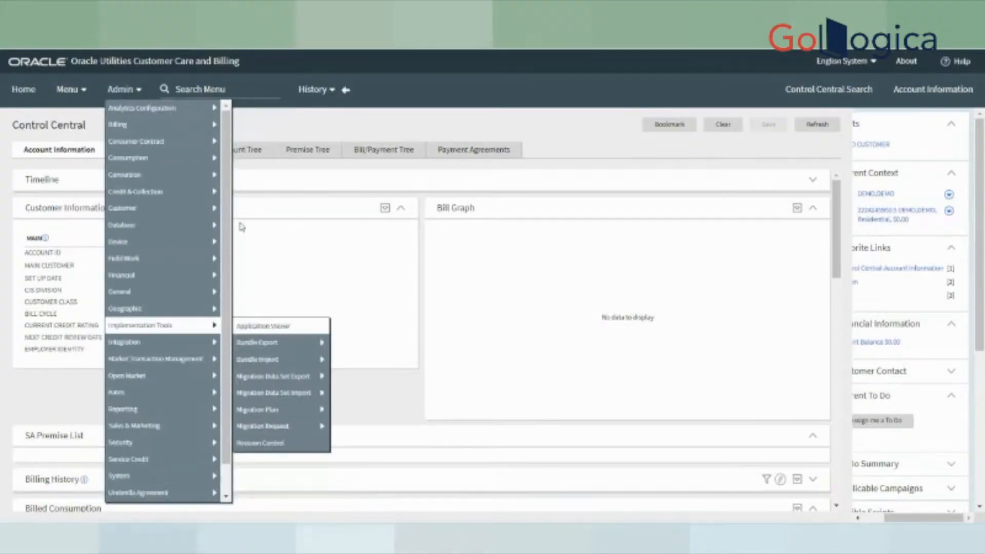
left_click(237, 92)
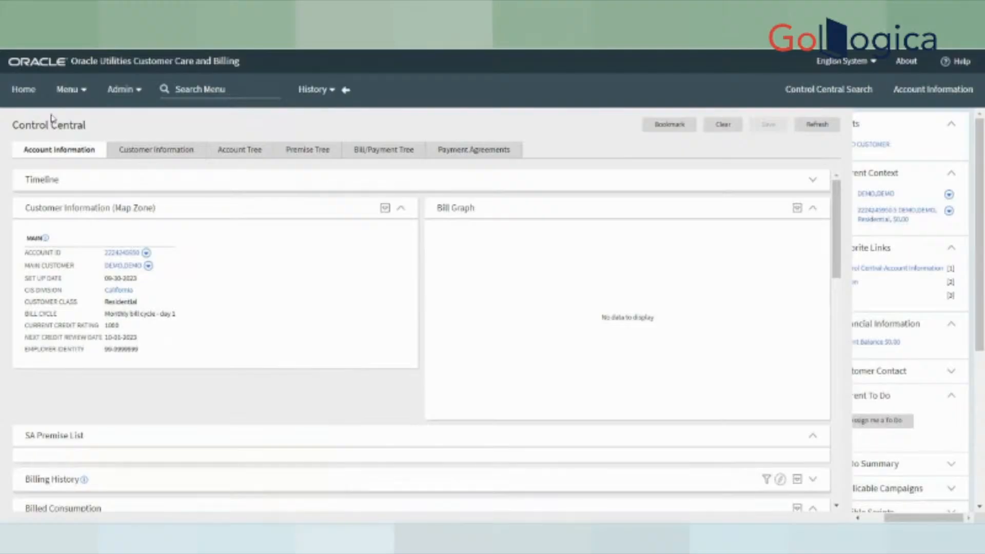
left_click(73, 97)
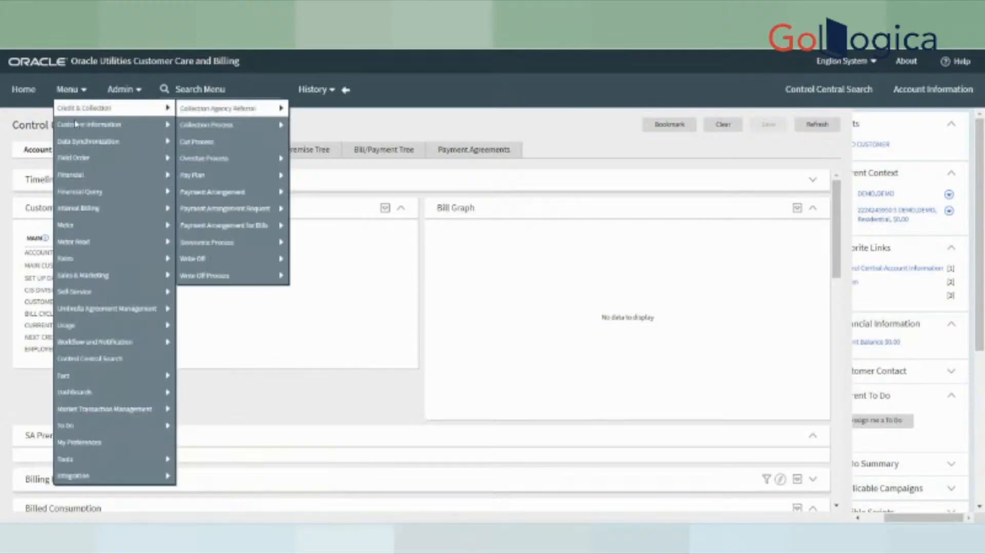
mouse_move(76, 124)
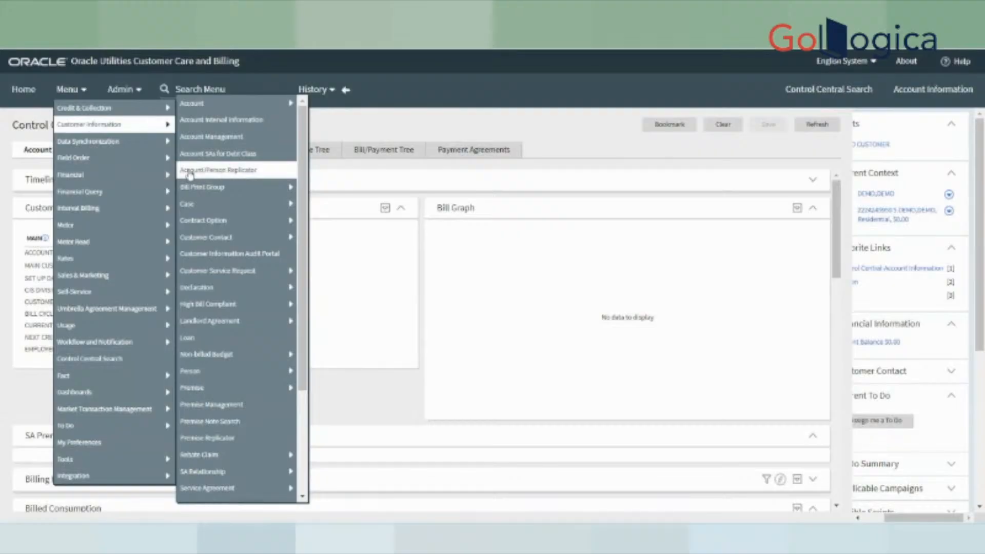
mouse_move(130, 142)
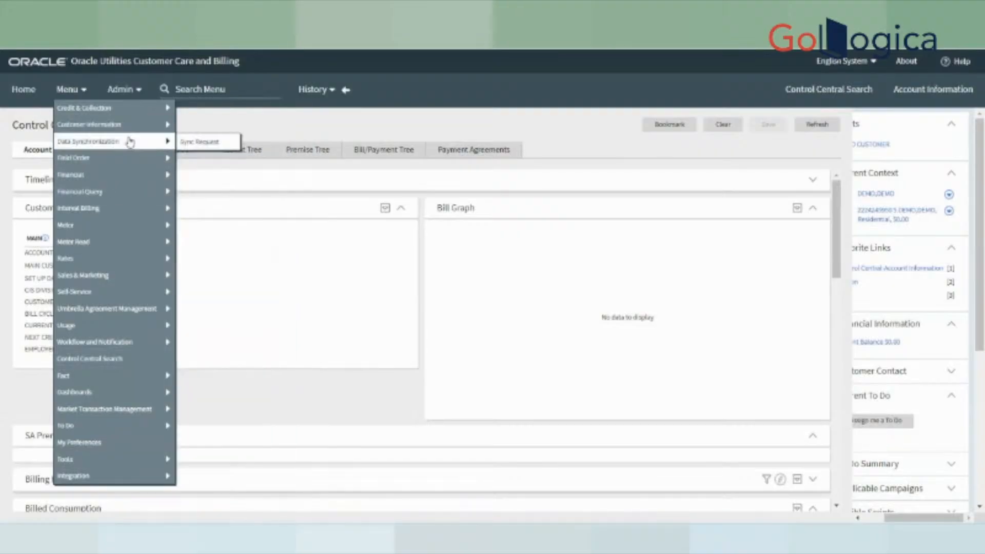
mouse_move(131, 124)
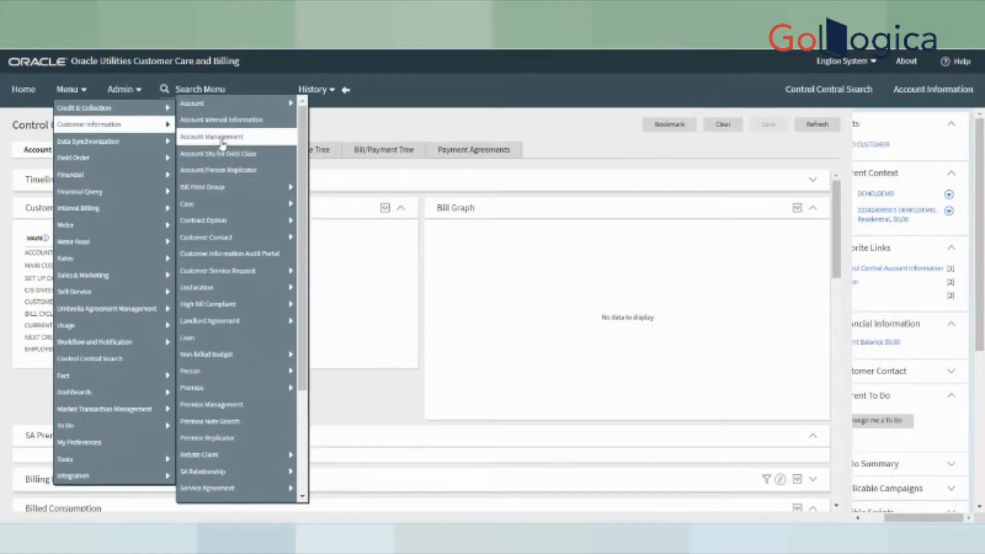
- On Account/Person Replicator, search for 'DEMO' and load the found customer's account
left_click(228, 172)
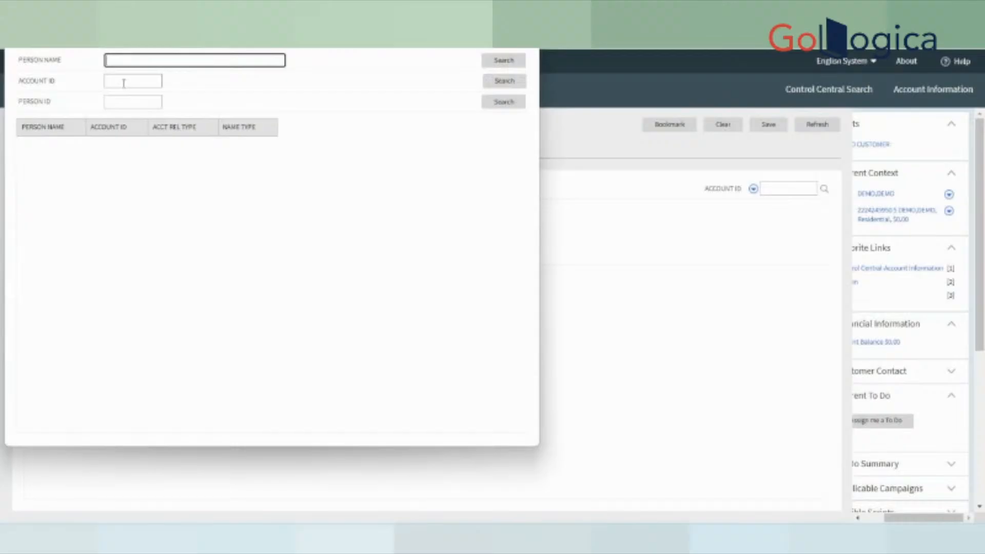
type("DEMO")
key("Return")
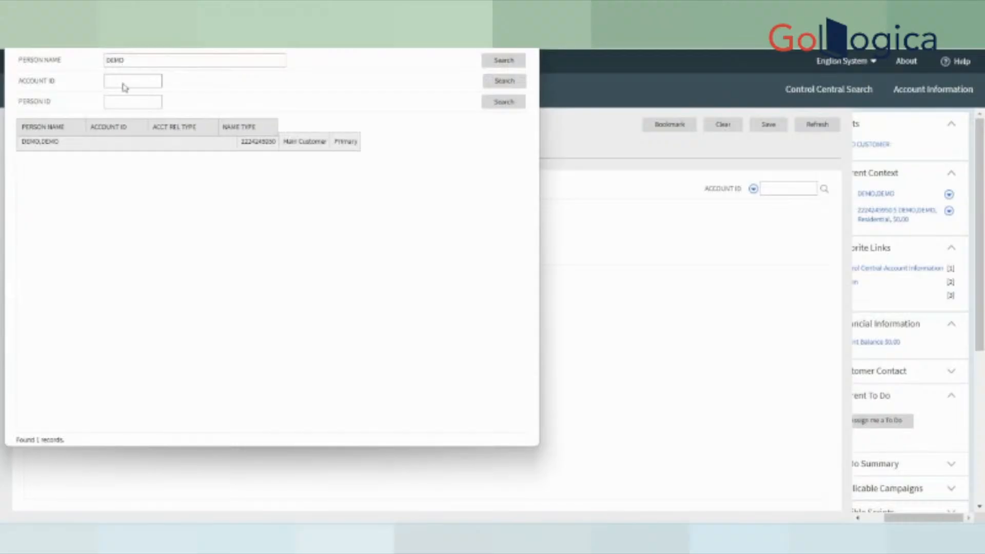
left_click(205, 141)
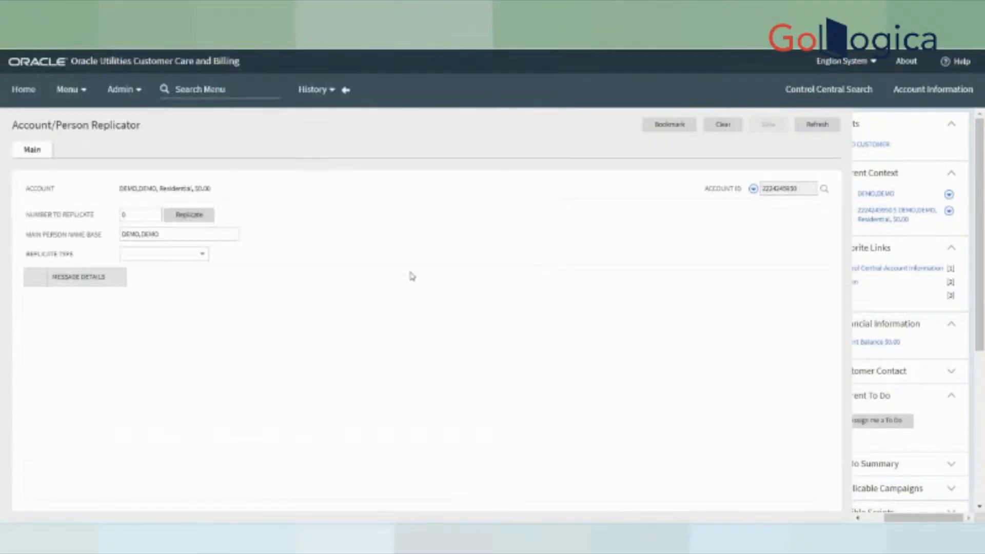
left_click_drag(26, 235, 119, 238)
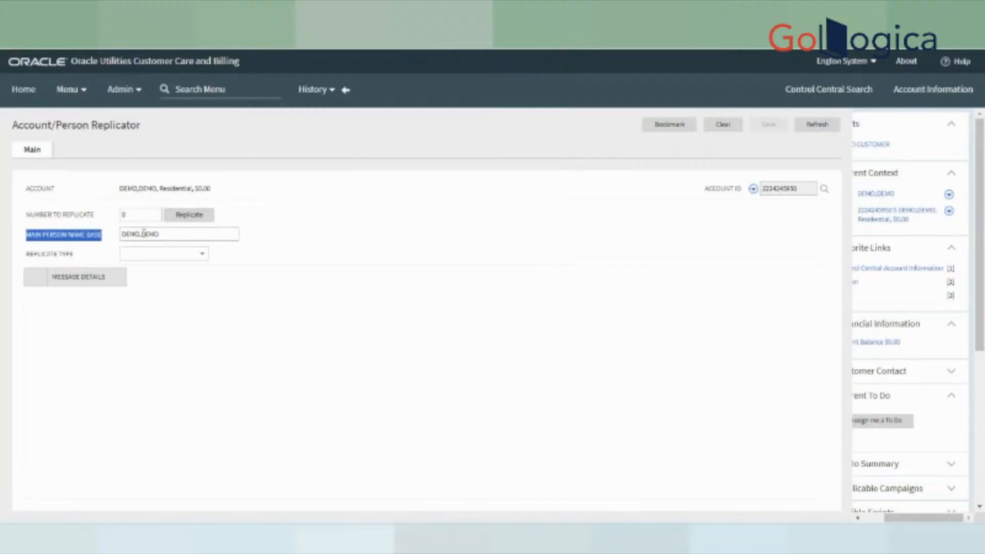
left_click(311, 358)
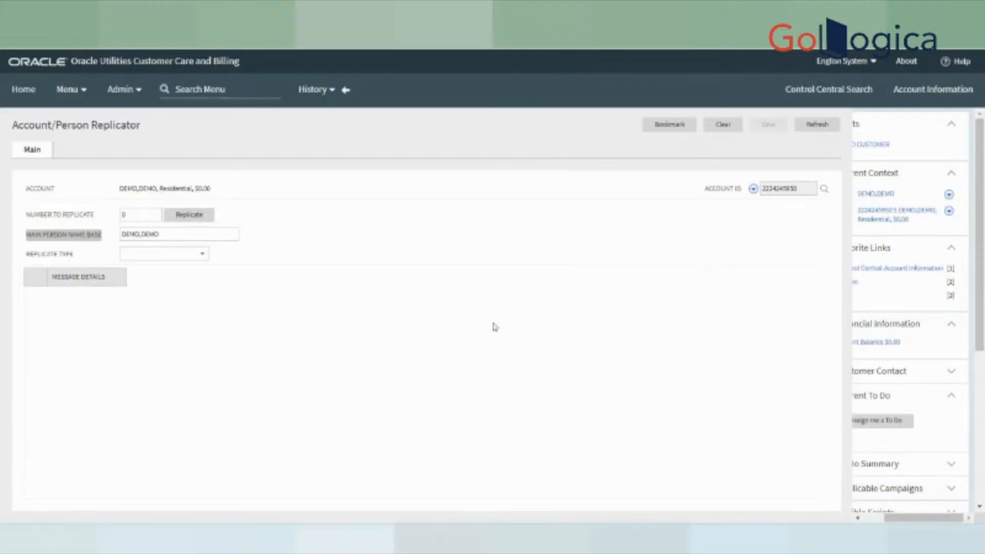
- Set Number to Replicate to 2 with Replicate Account Only, and preview the results
left_click(142, 218)
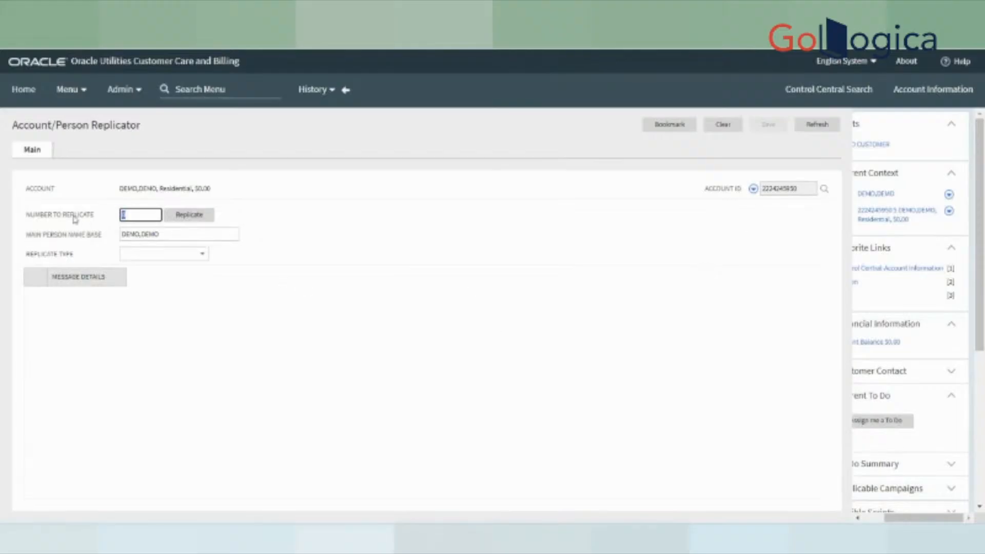
type("1")
key("BackSpace")
type("2")
left_click(189, 255)
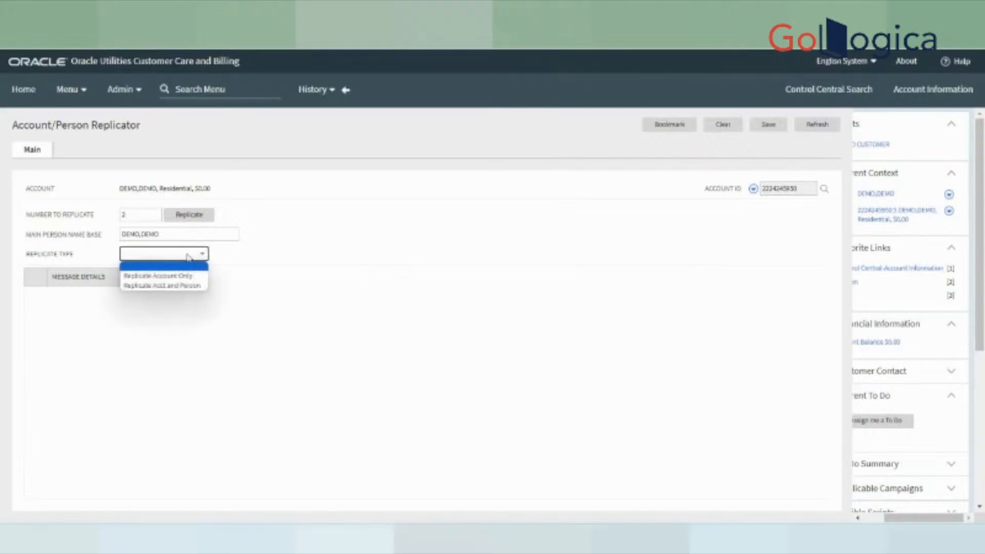
left_click(187, 277)
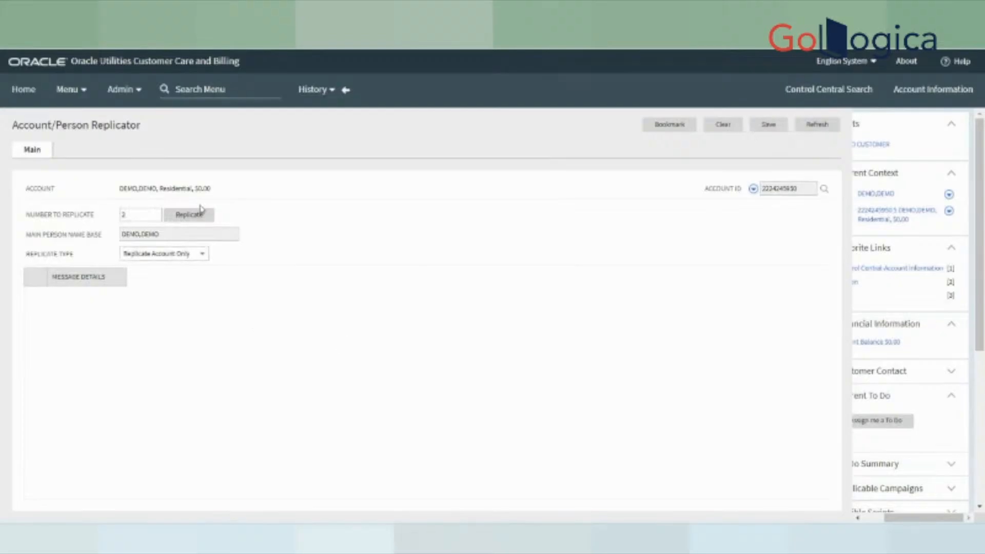
left_click(189, 215)
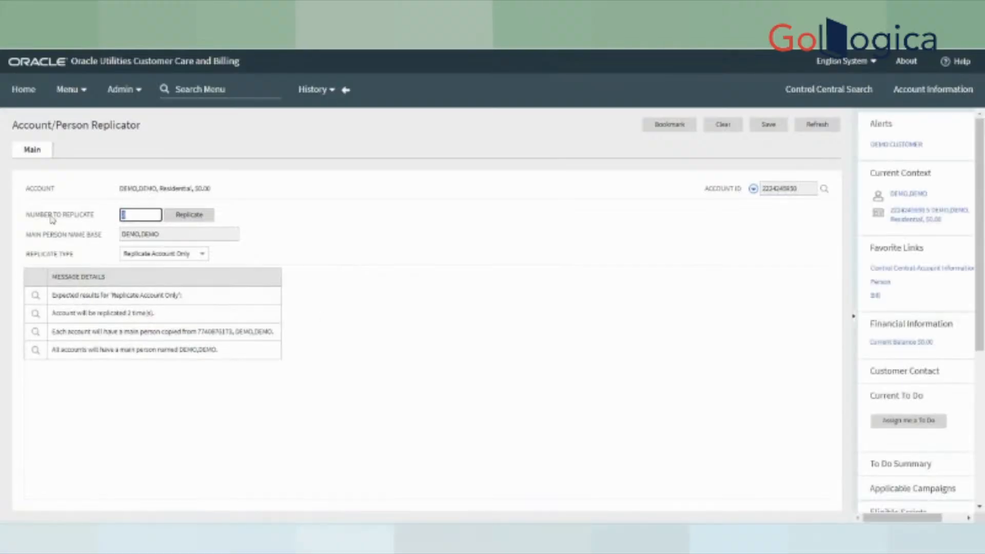
- Read through the expected results messages about the two copies and main person naming
left_click_drag(12, 119, 351, 249)
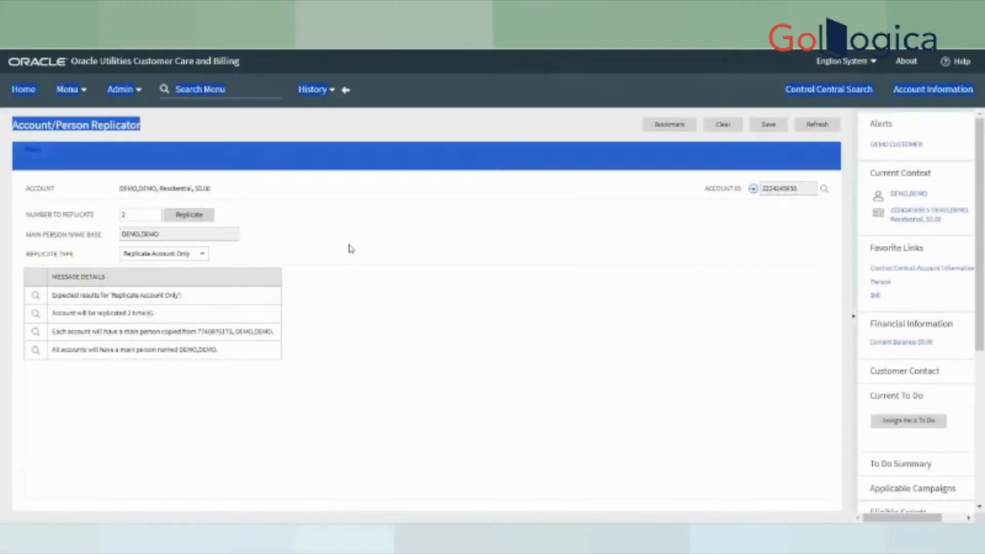
left_click(371, 347)
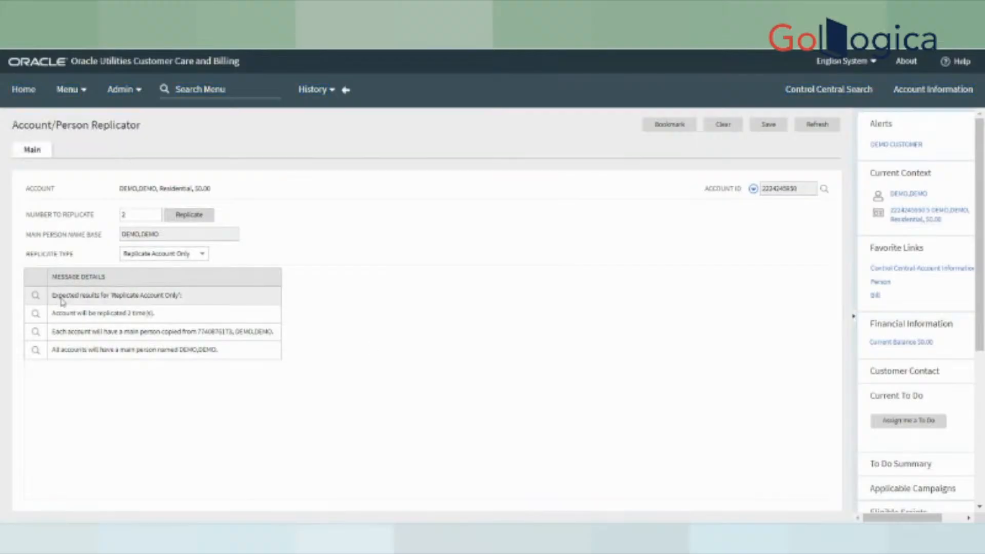
left_click_drag(55, 298, 185, 306)
left_click_drag(51, 322, 172, 314)
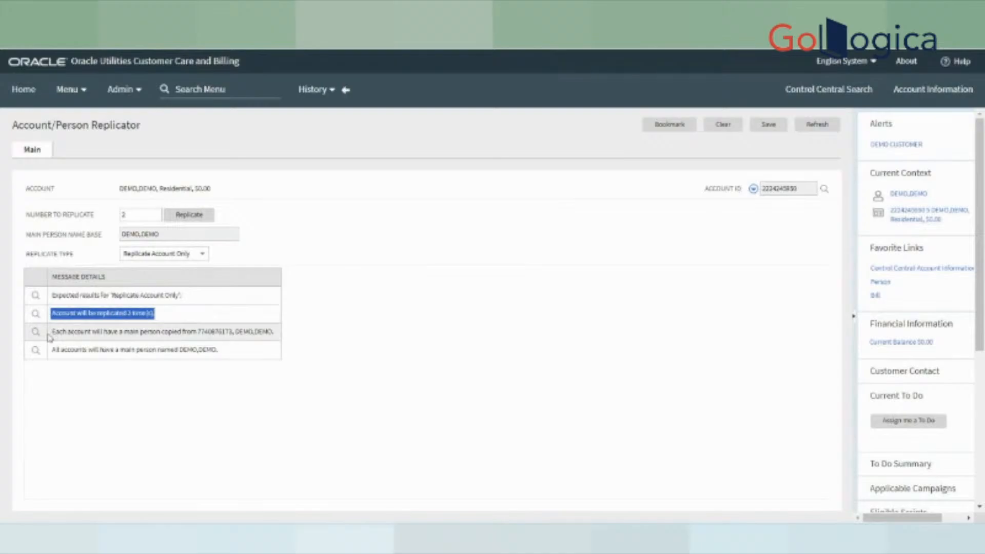
left_click_drag(51, 332, 289, 330)
left_click(235, 337)
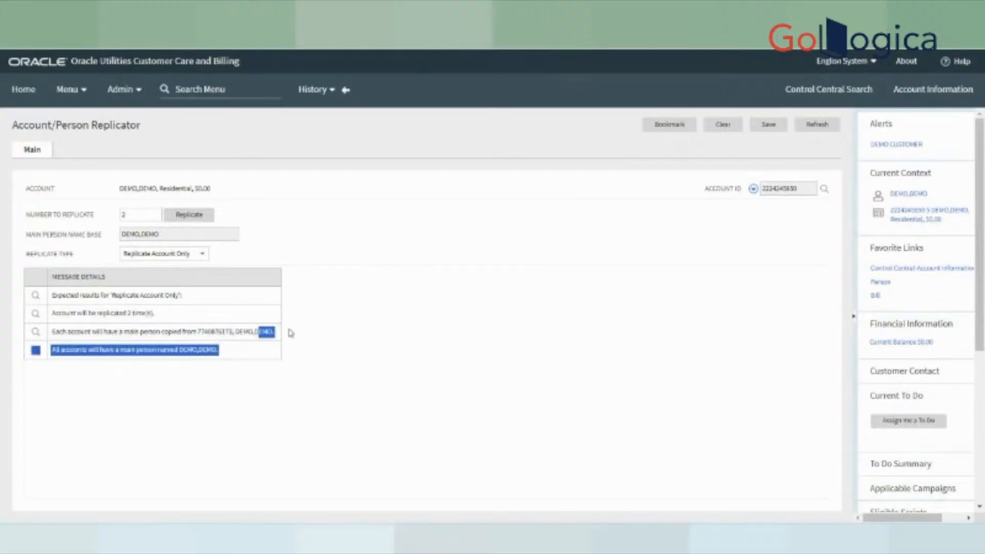
left_click(122, 389)
left_click_drag(60, 350, 272, 437)
left_click(185, 354)
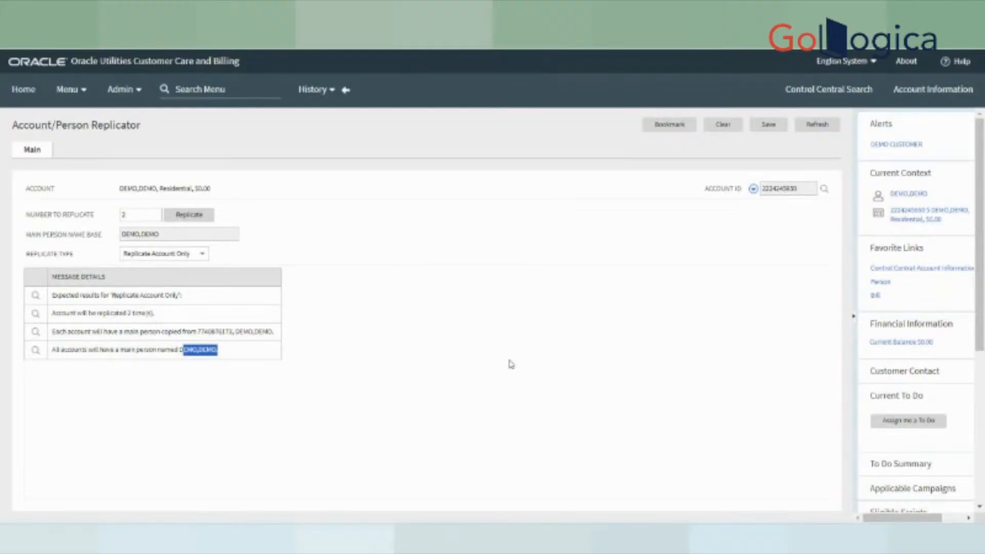
left_click(601, 334)
- Save to create the two replicated accounts, then open the demo person in Control Central
left_click(768, 125)
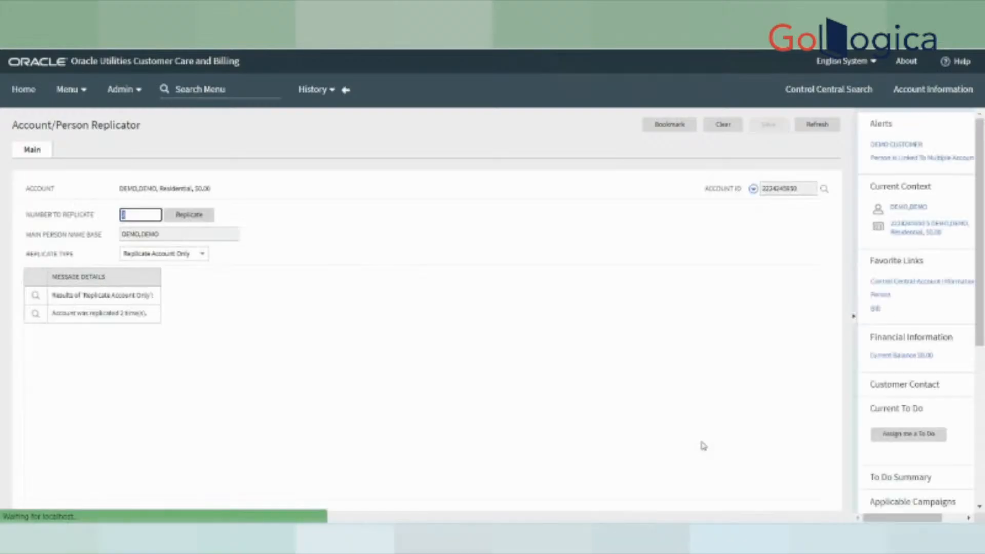
left_click(904, 207)
mouse_move(591, 538)
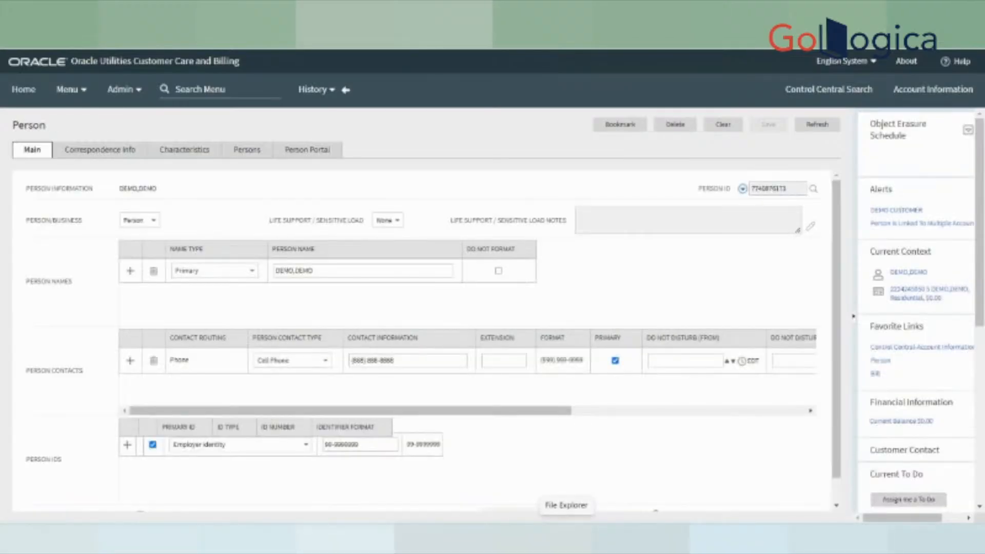
scroll(779, 508, "down", 2)
left_click_drag(731, 489, 804, 490)
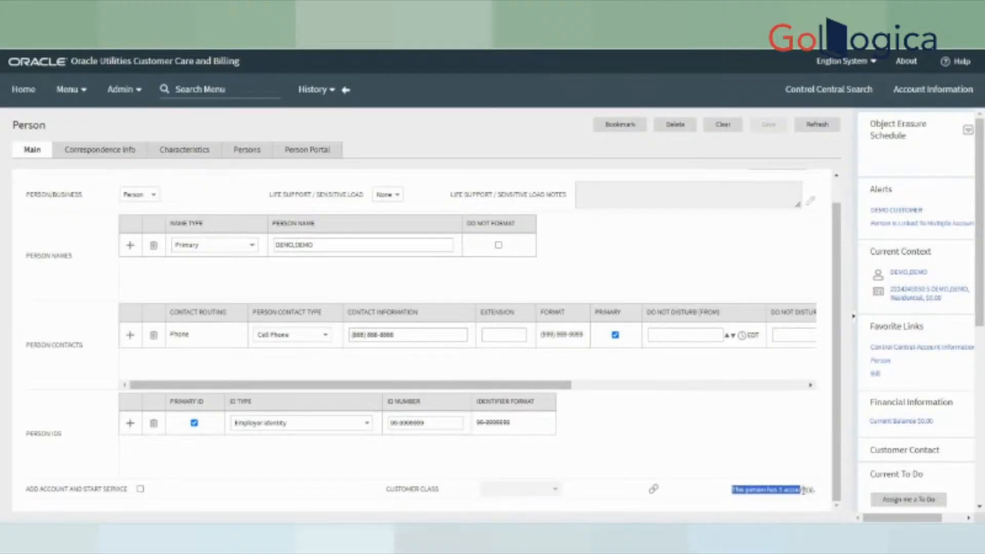
left_click(652, 490)
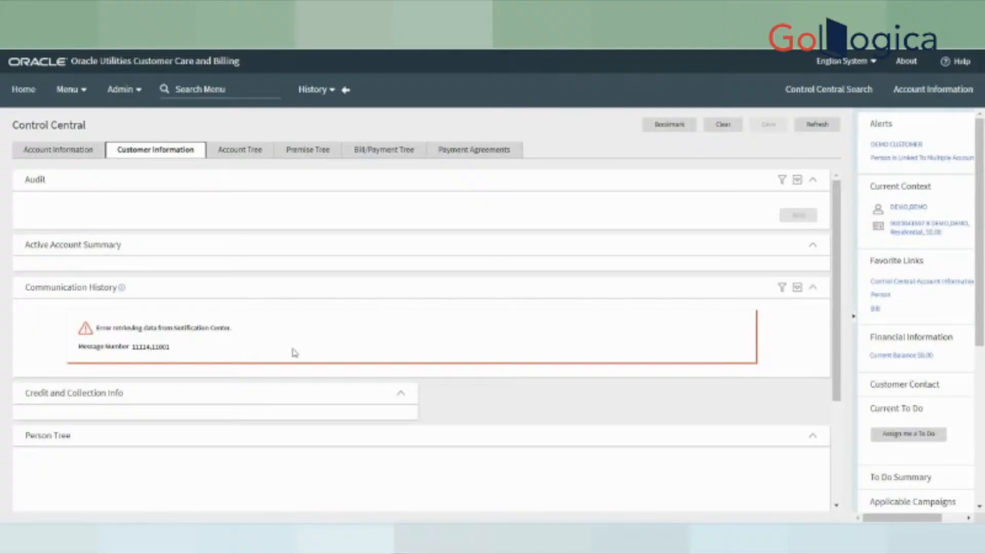
- Expand all three Account rows in the demo person's tree
left_click_drag(836, 218, 960, 316)
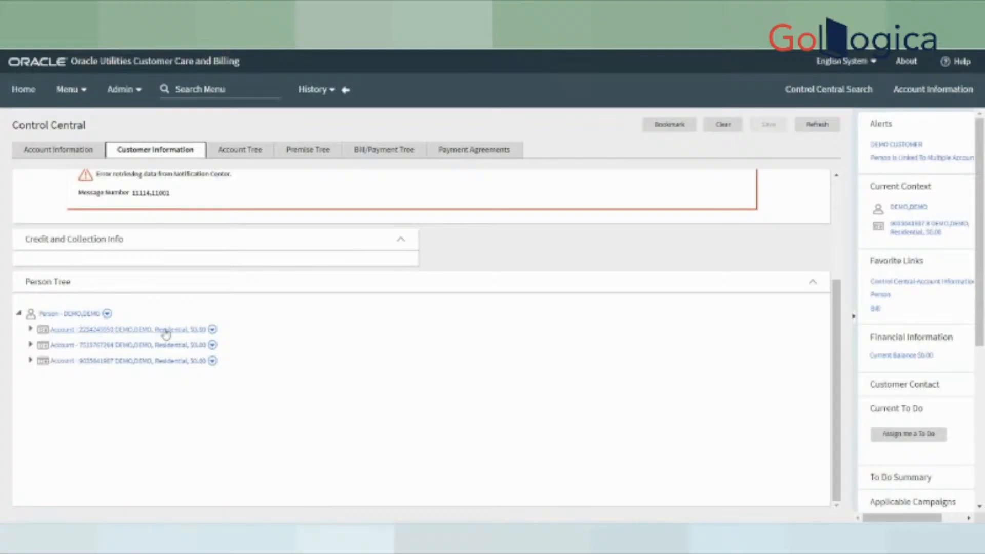
left_click(31, 329)
left_click(30, 344)
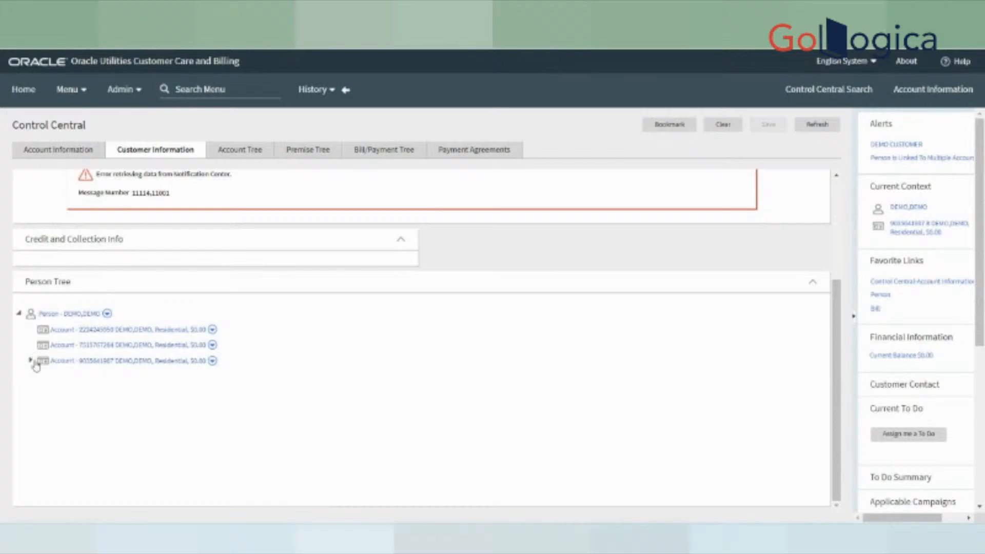
left_click(30, 361)
- Show the Customer Information > Premise flyout, with its Search and Add options, from the main menu
left_click(70, 92)
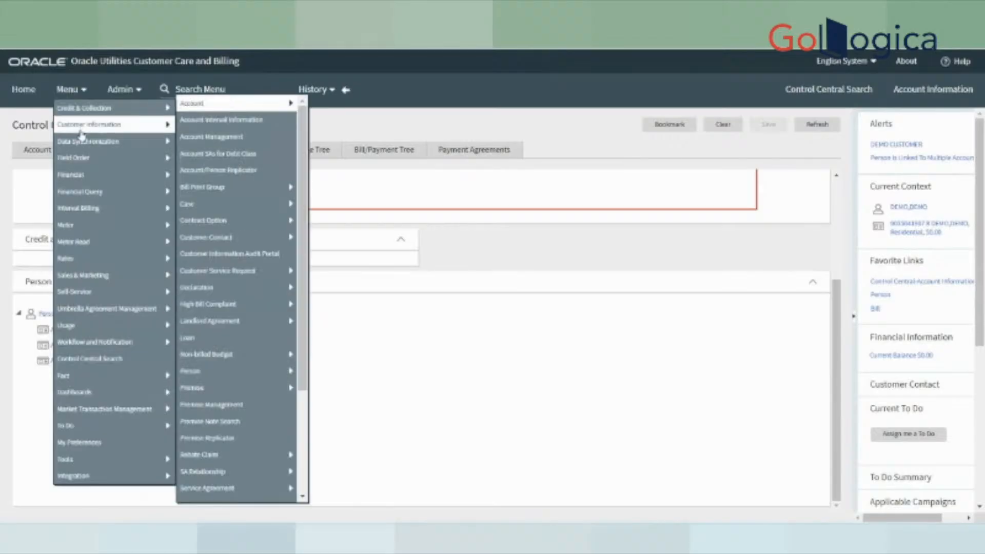
mouse_move(91, 227)
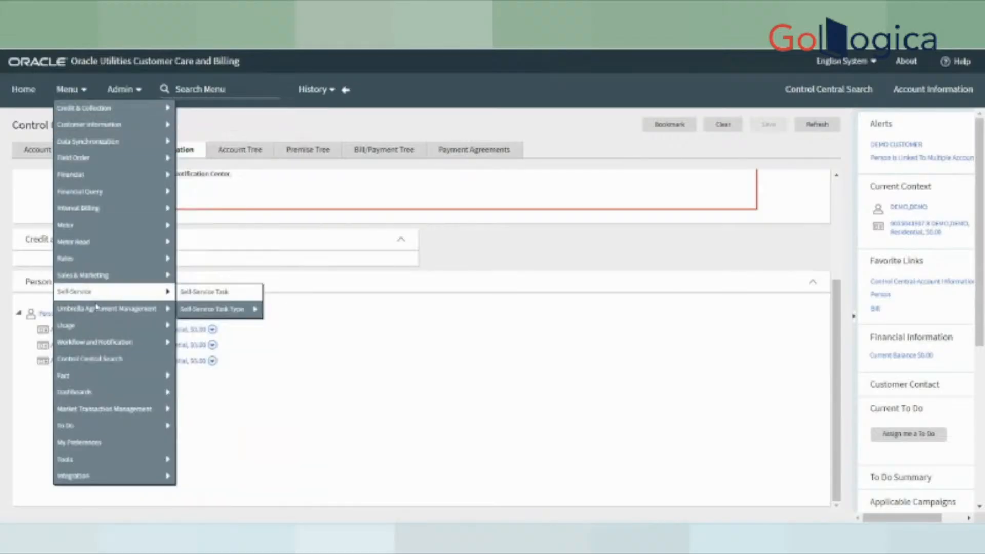
mouse_move(84, 256)
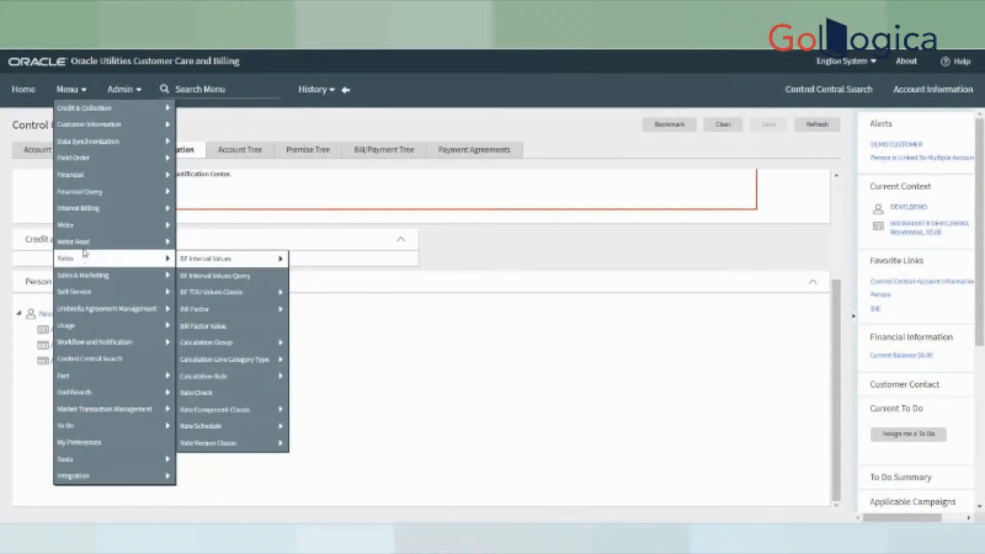
mouse_move(87, 198)
mouse_move(86, 144)
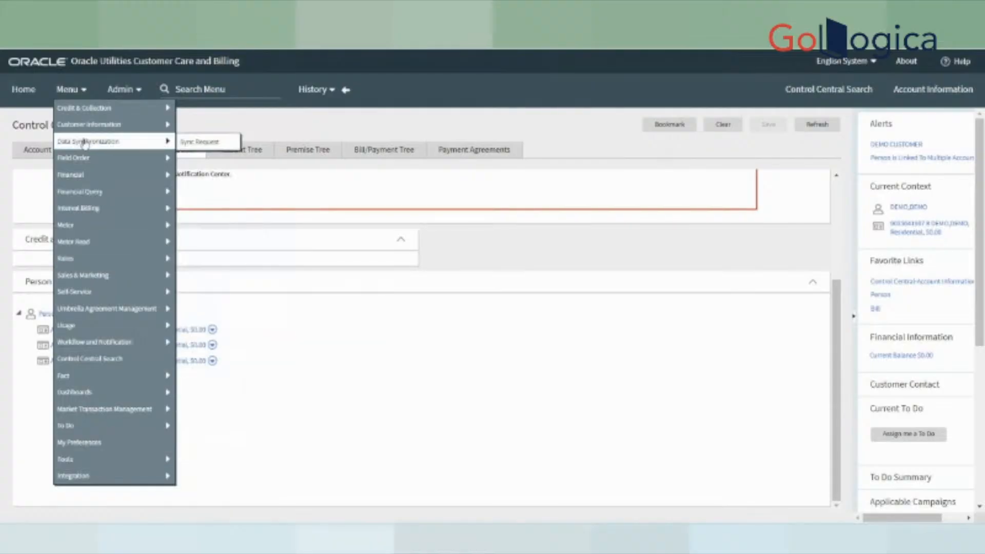
mouse_move(82, 126)
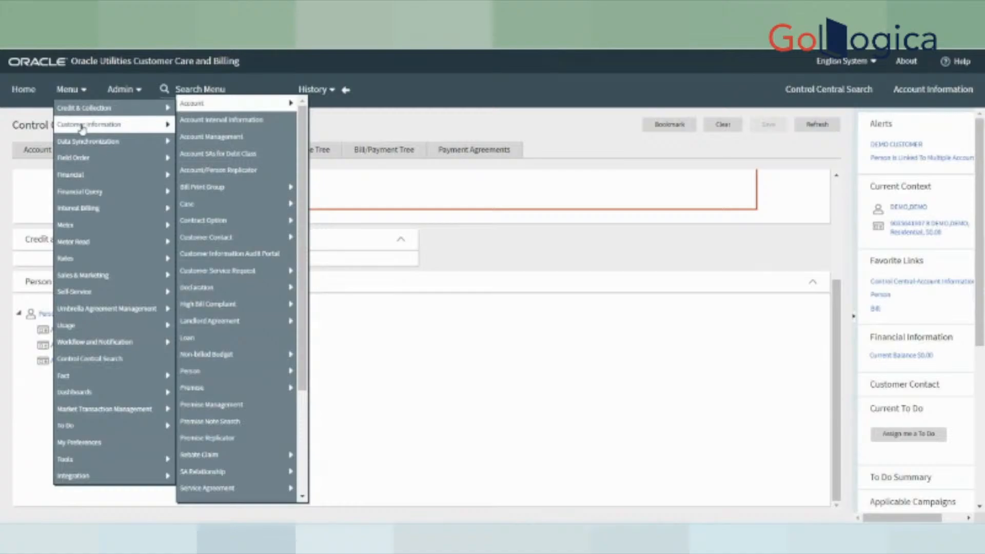
mouse_move(192, 482)
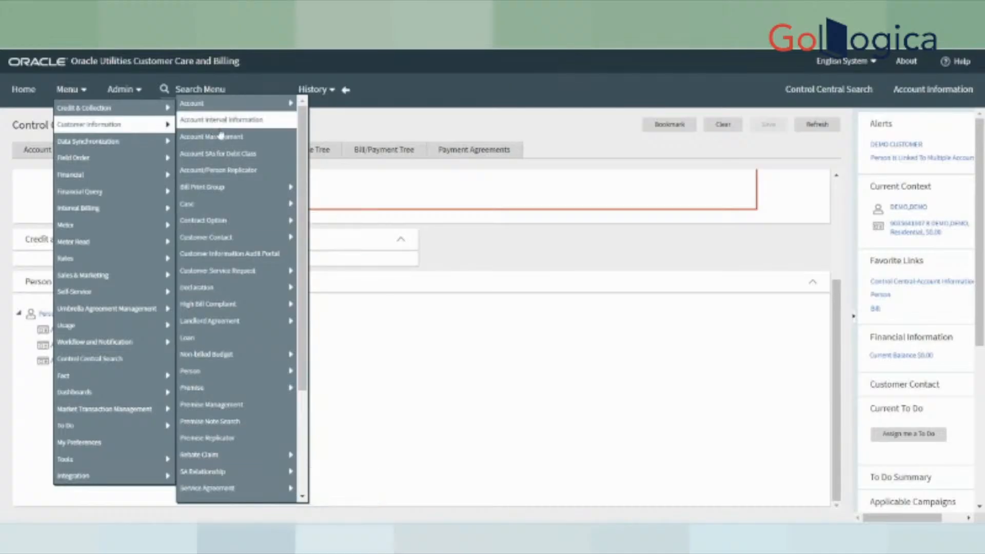
mouse_move(215, 390)
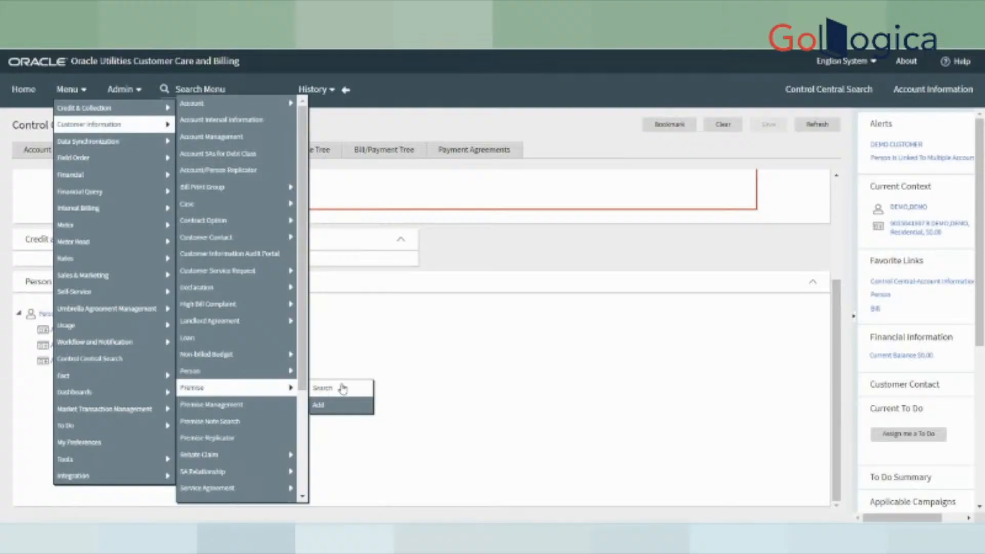
left_click(319, 407)
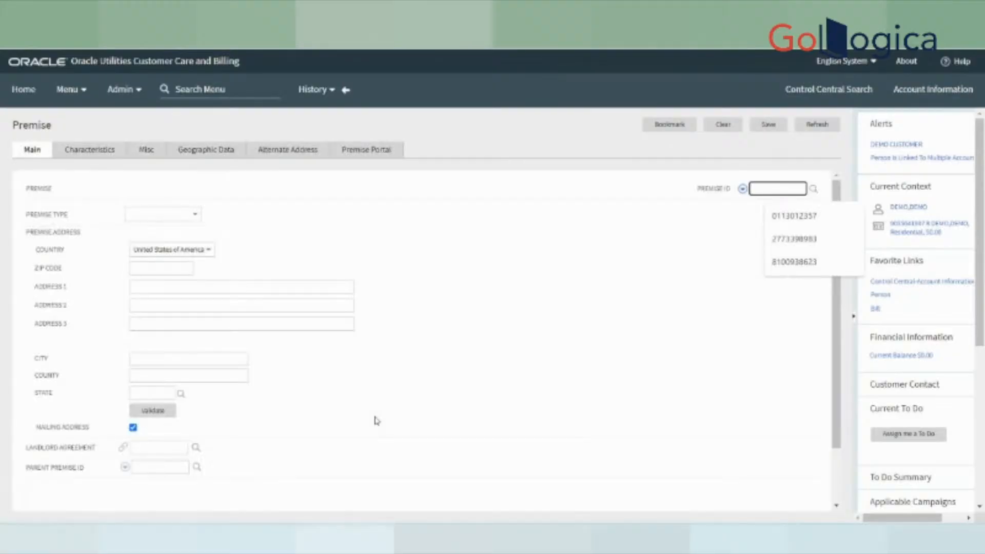
left_click(523, 246)
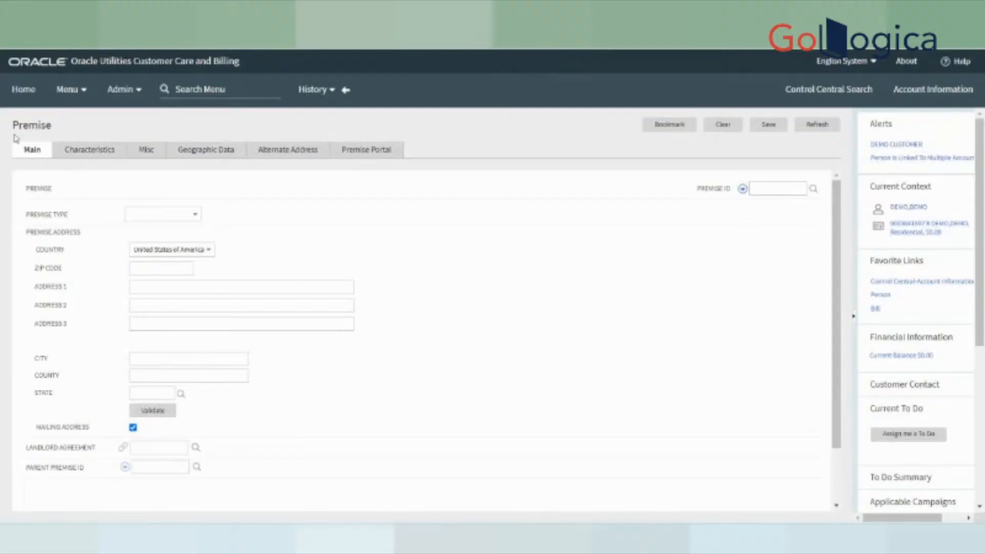
left_click_drag(15, 123, 30, 125)
left_click(61, 127)
- Set the Premise Type to Single Family Home, then search the menu for 'premise'
left_click(171, 215)
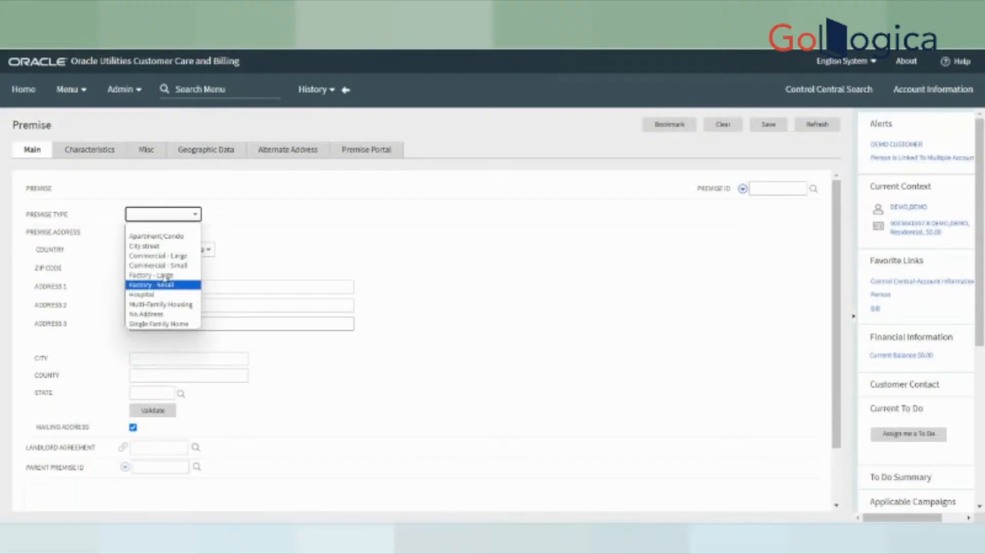
left_click(171, 324)
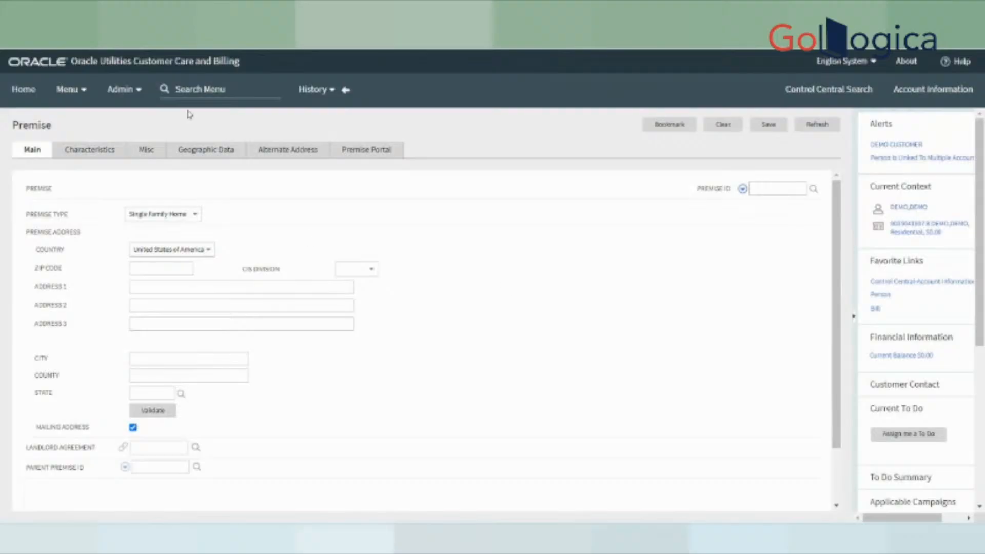
left_click(192, 94)
type("premise")
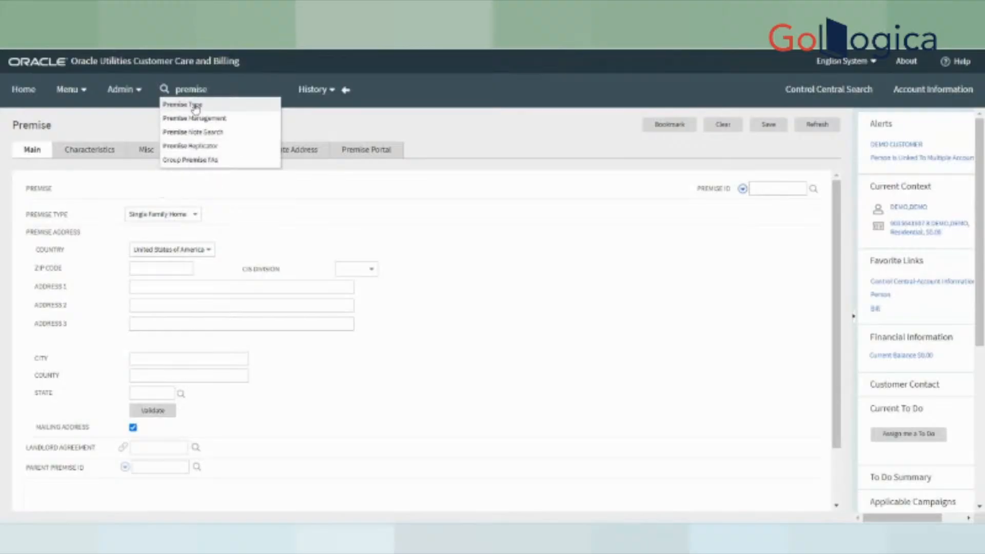
- Add premise type DEMO described as 'For DEMO Purpose', save it, and list recent pages
left_click(195, 106)
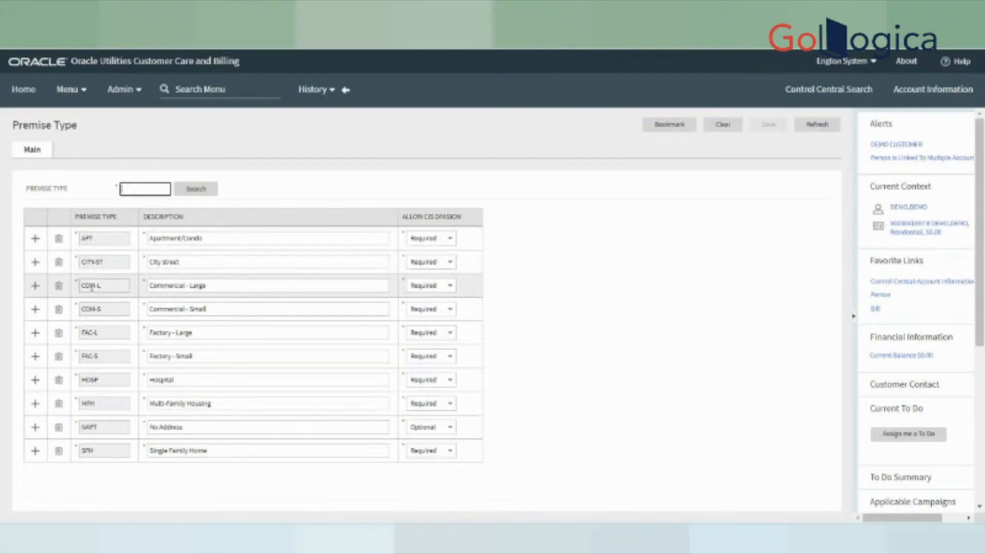
left_click(35, 451)
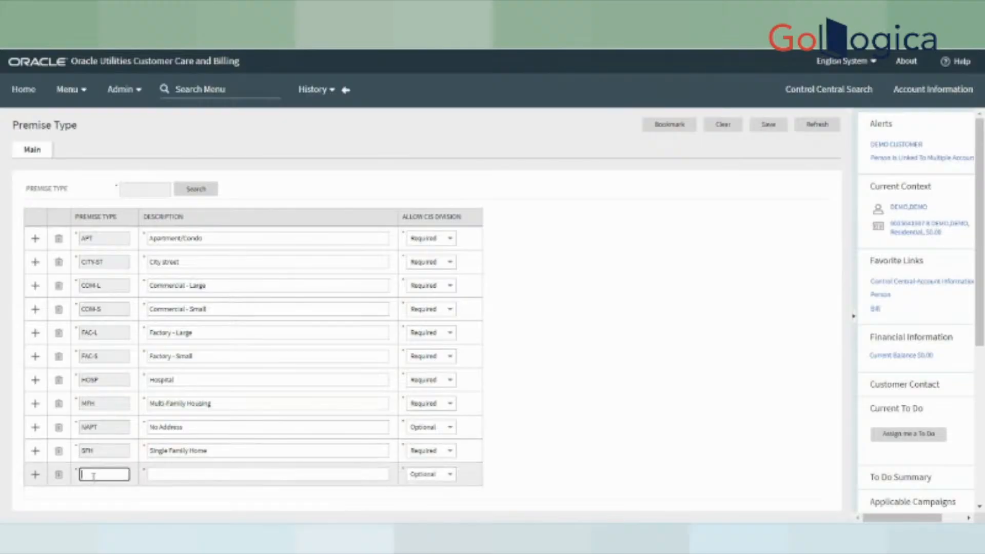
type("G")
type("EMO")
left_click(193, 479)
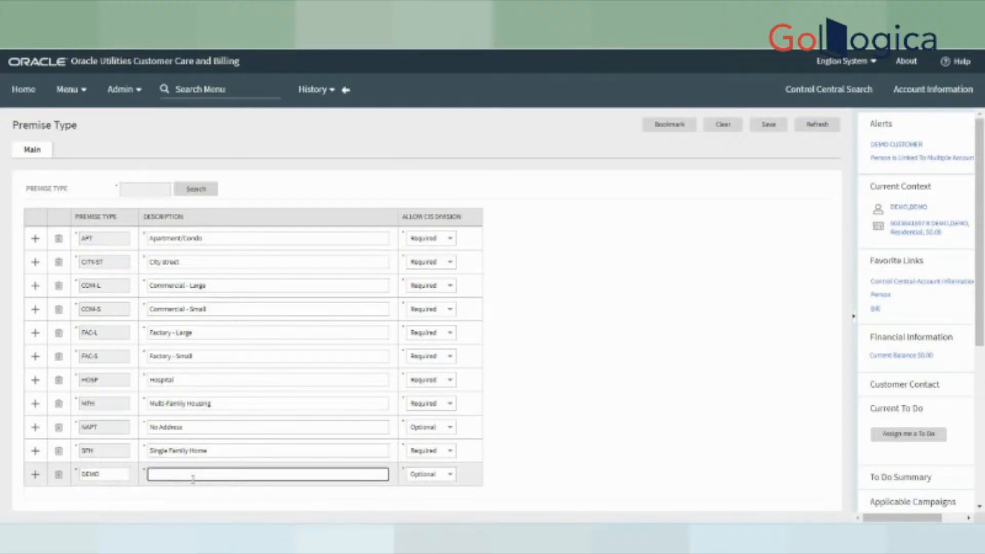
type("For DEMO Purpose")
left_click(603, 365)
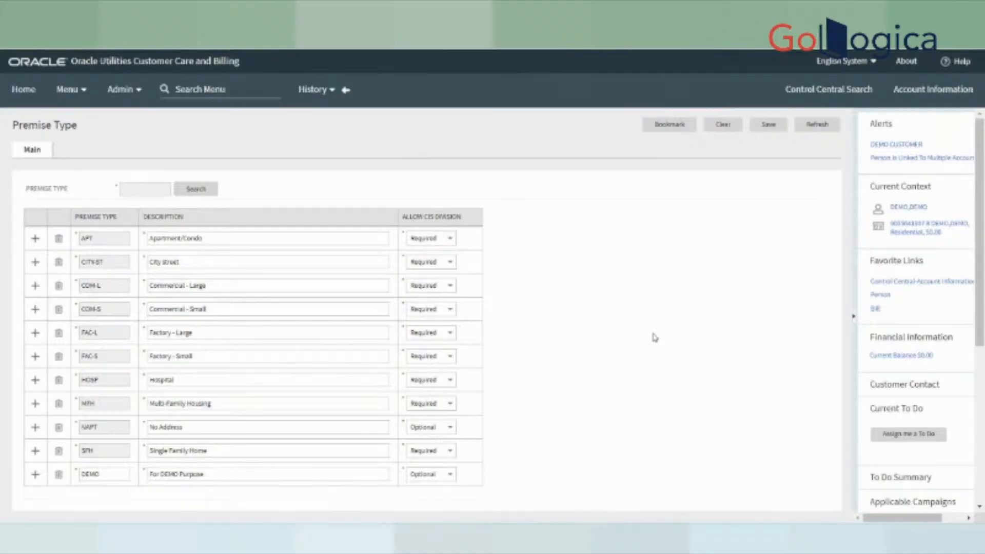
left_click(767, 124)
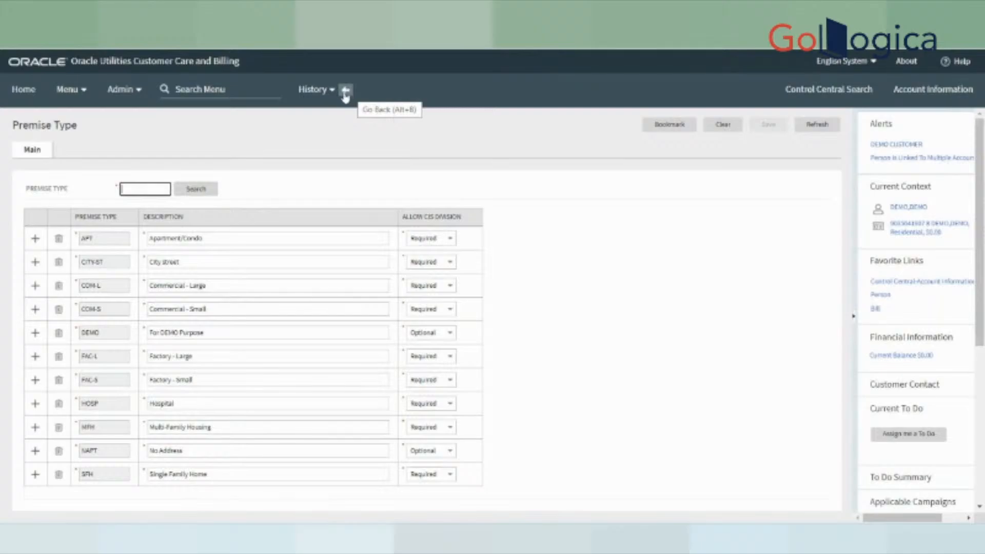
left_click(311, 93)
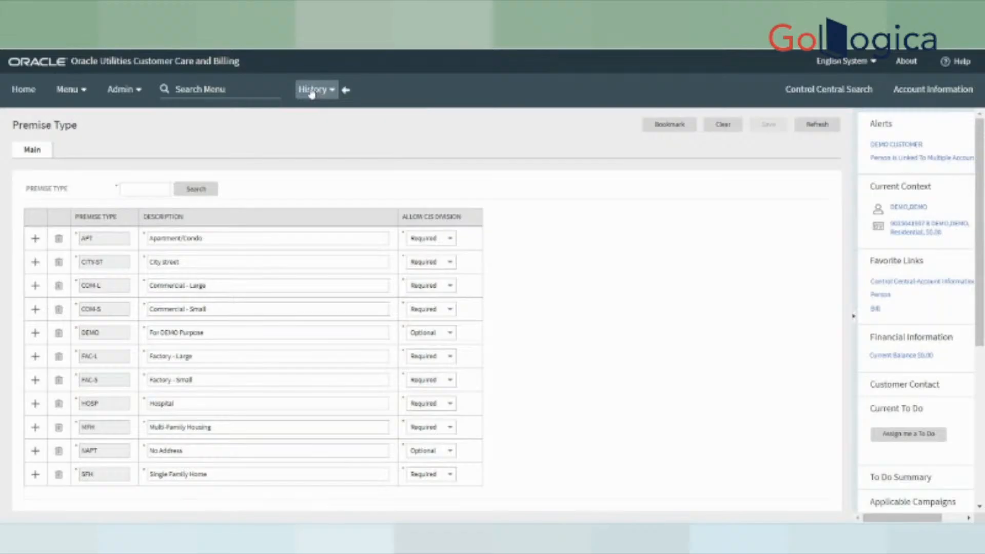
left_click(312, 91)
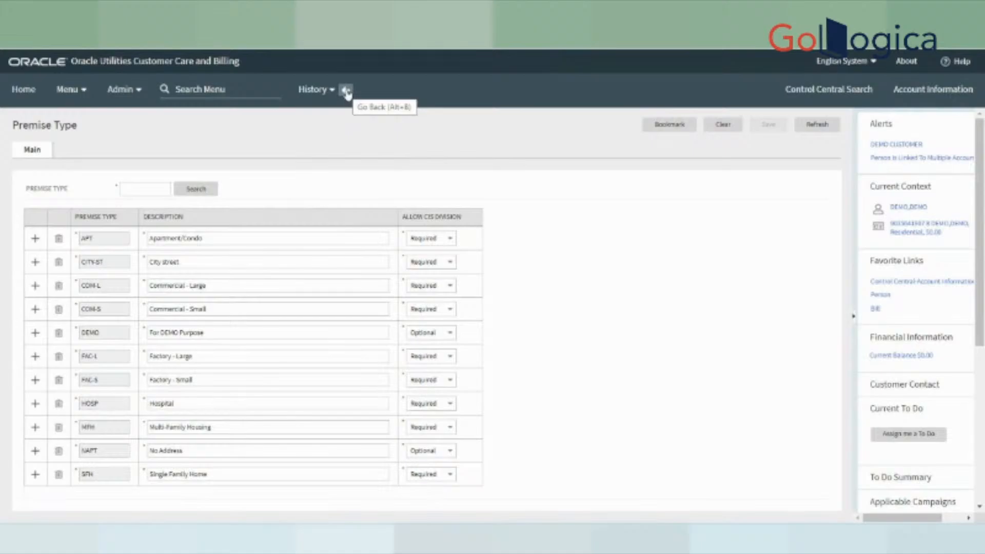
- Return to the new Premise form and show its Premise Type choices
left_click(347, 91)
left_click(169, 214)
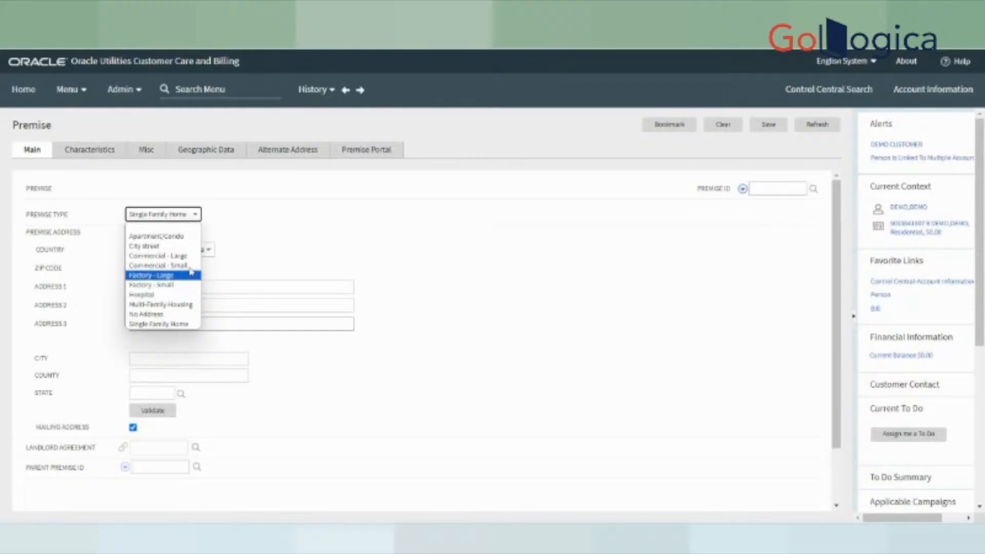
- Close the Premise Type list unchanged and scroll the SQL Developer worksheet to line 56
left_click(616, 538)
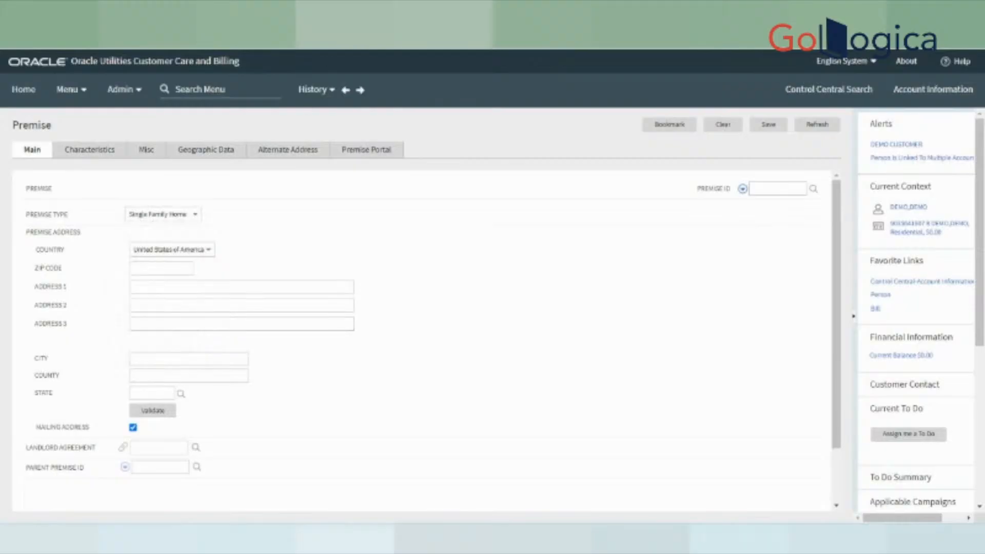
scroll(351, 262, "down", 15)
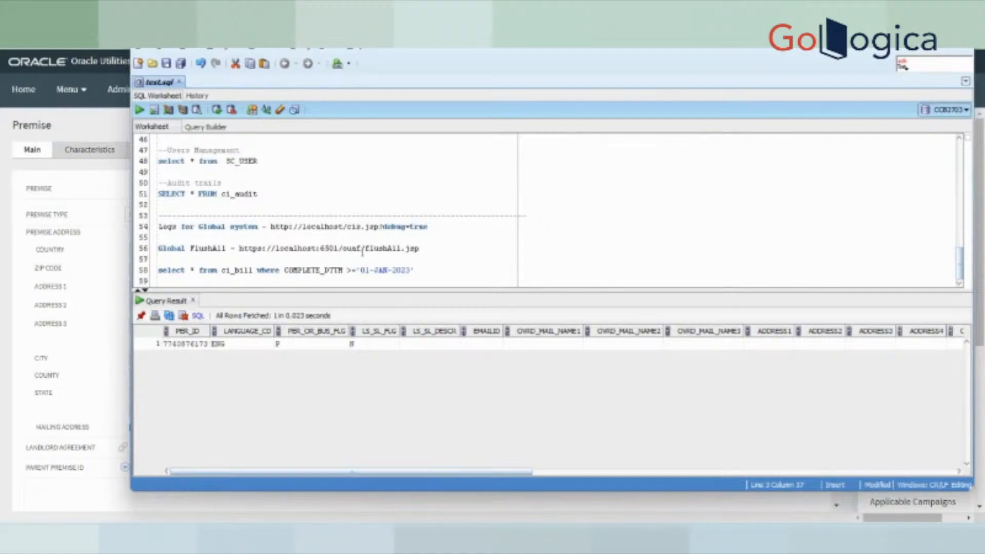
left_click_drag(368, 251, 37, 246)
left_click(431, 249)
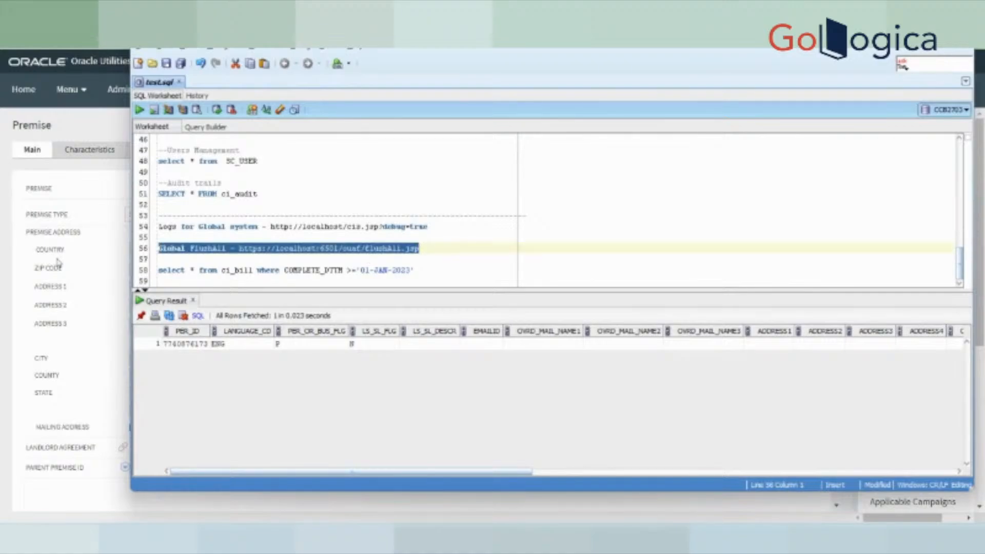
left_click(239, 262)
left_click_drag(240, 250, 418, 250)
key("ctrl+c")
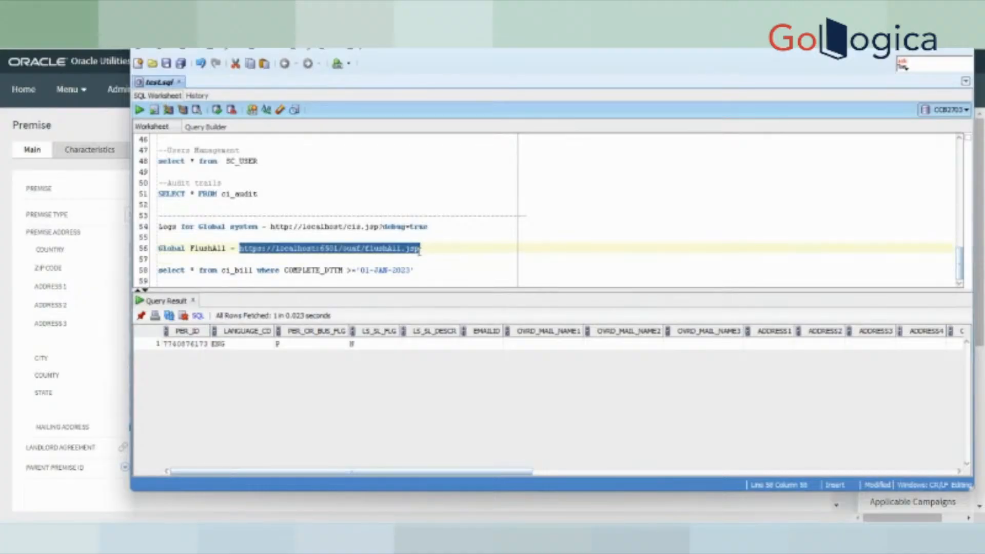
- Load the pasted flushAll.jsp URL in Chrome and check the 'All info flushed' result
left_click(330, 11)
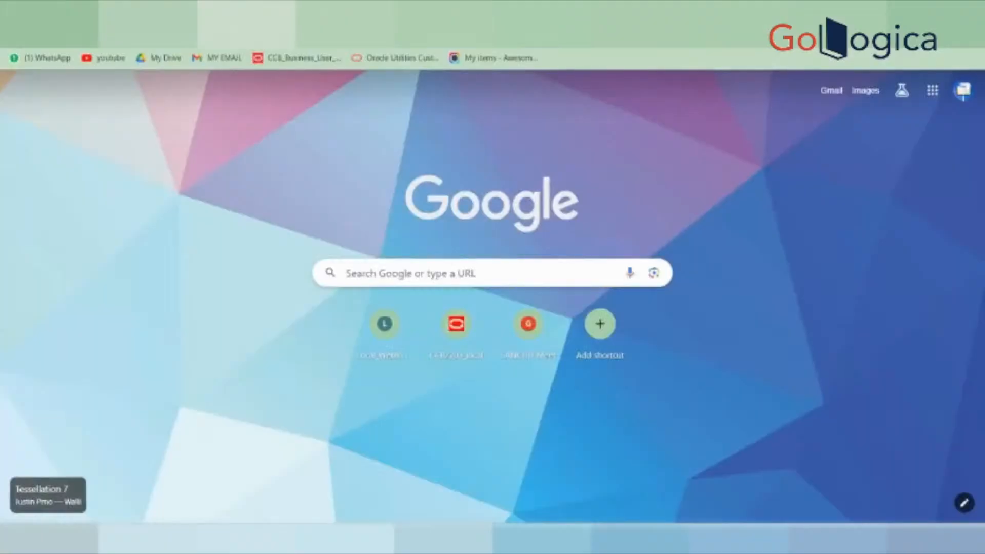
left_click(257, 11)
left_click(256, 35)
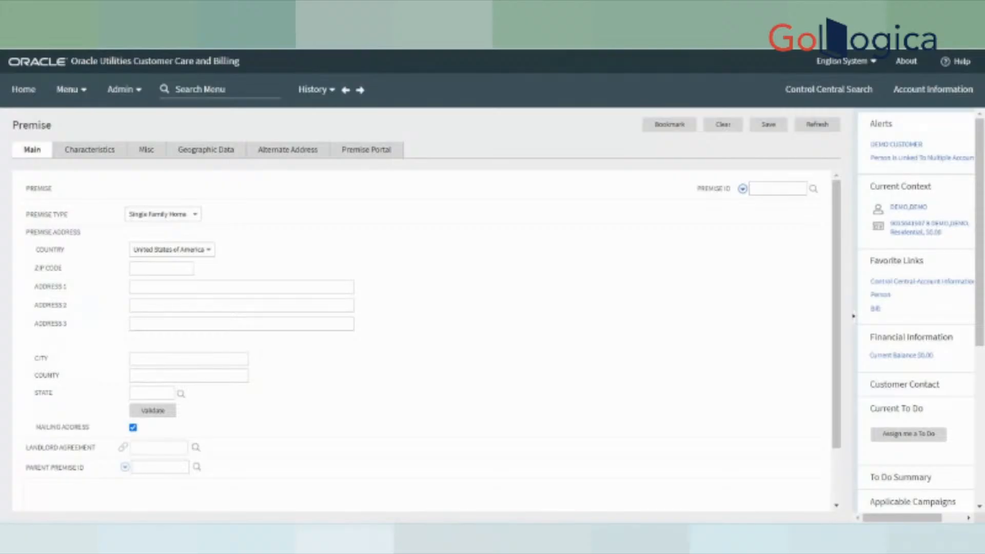
key("ctrl+v")
key("Return")
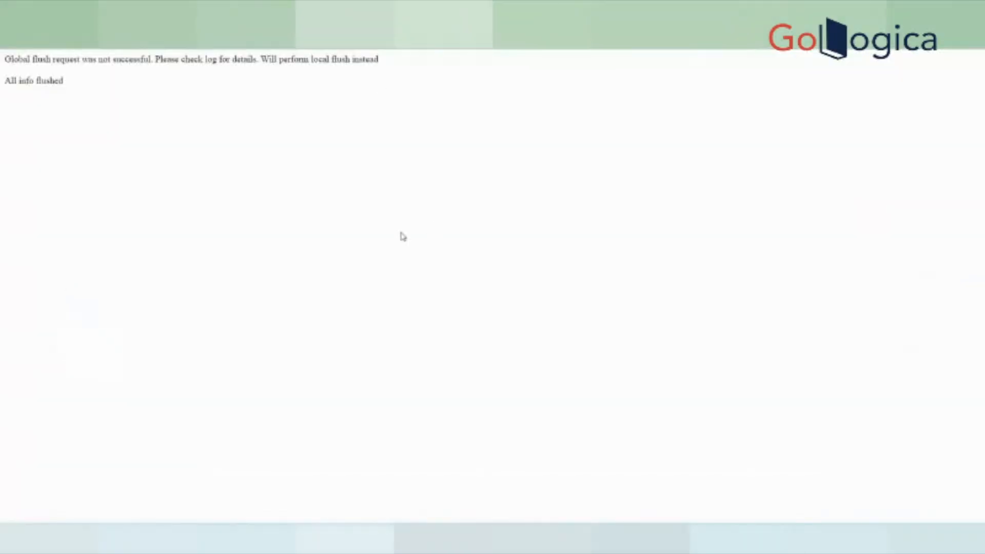
left_click_drag(11, 59, 140, 60)
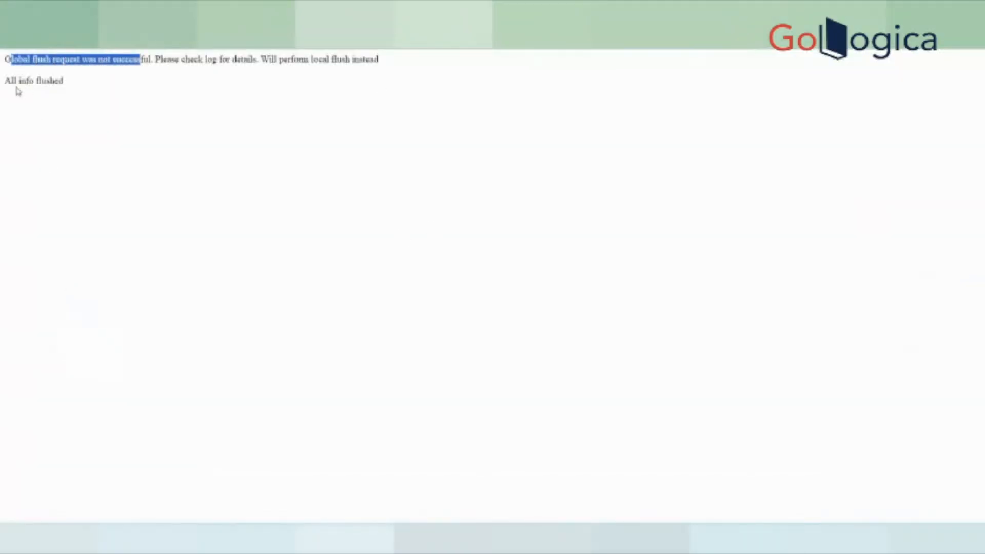
left_click_drag(4, 81, 71, 90)
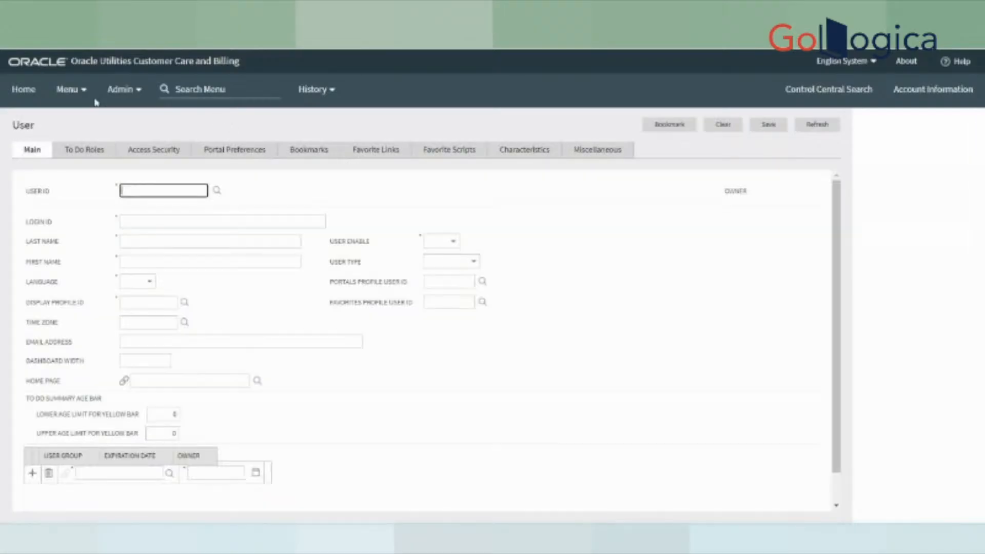
- Start a new premise through Menu > Customer Information > Premise > Add
left_click(67, 89)
mouse_move(92, 113)
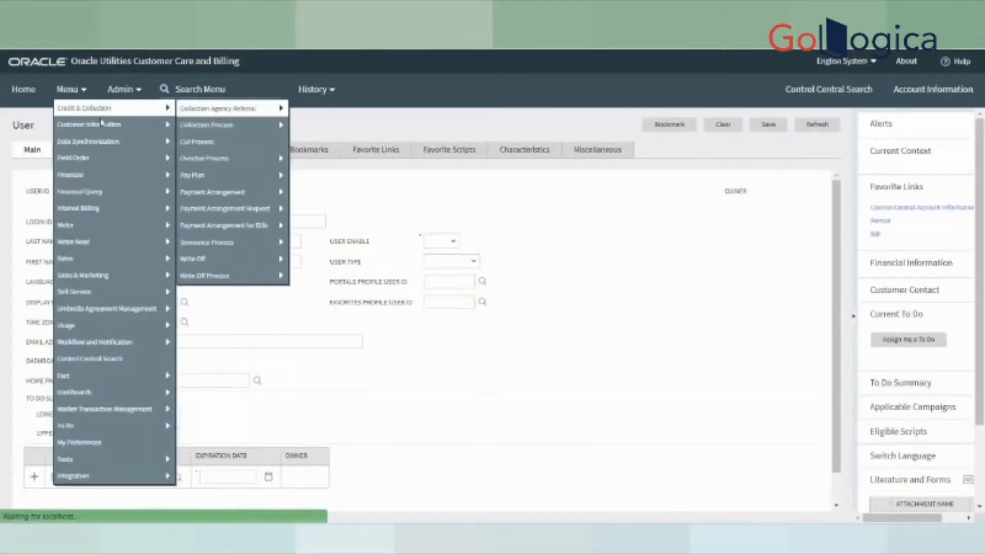
mouse_move(255, 307)
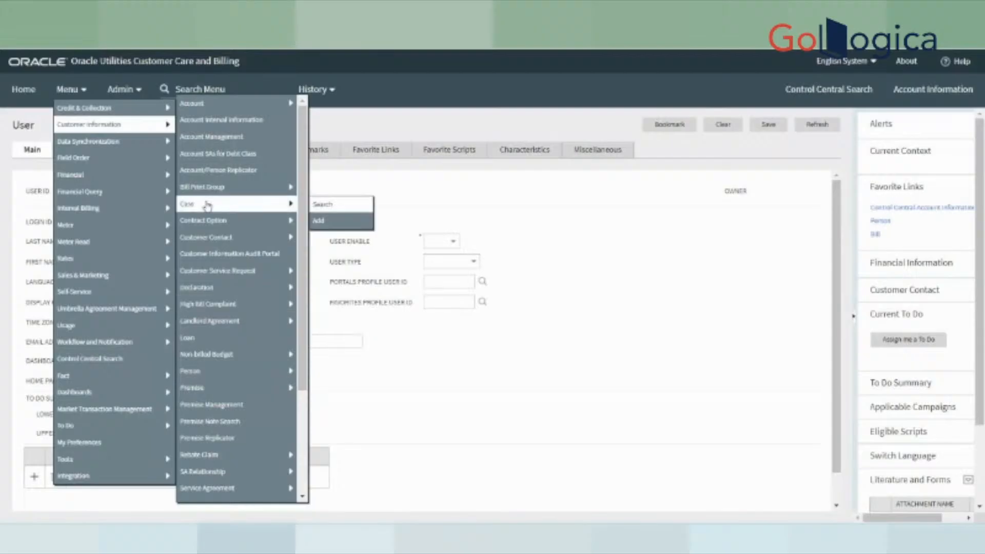
mouse_move(215, 388)
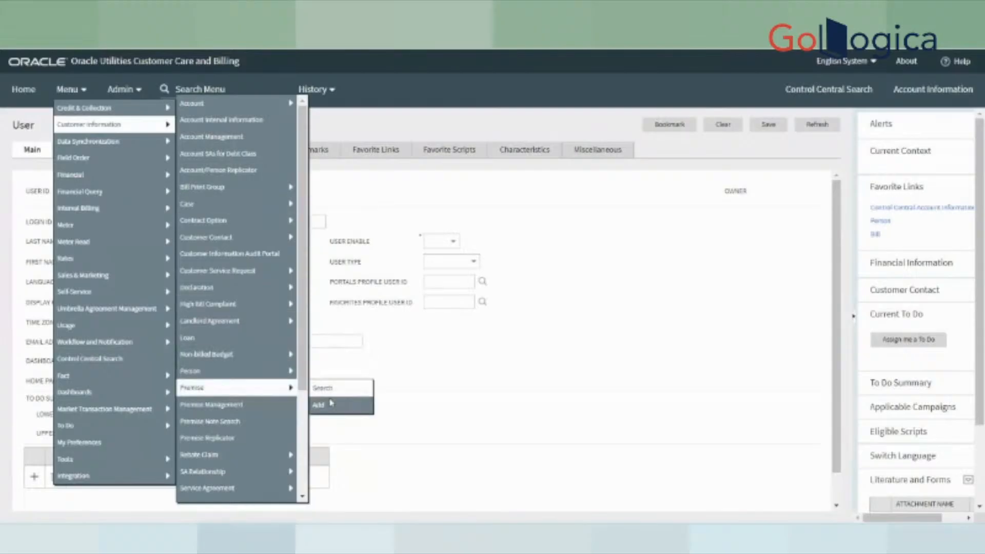
left_click(318, 405)
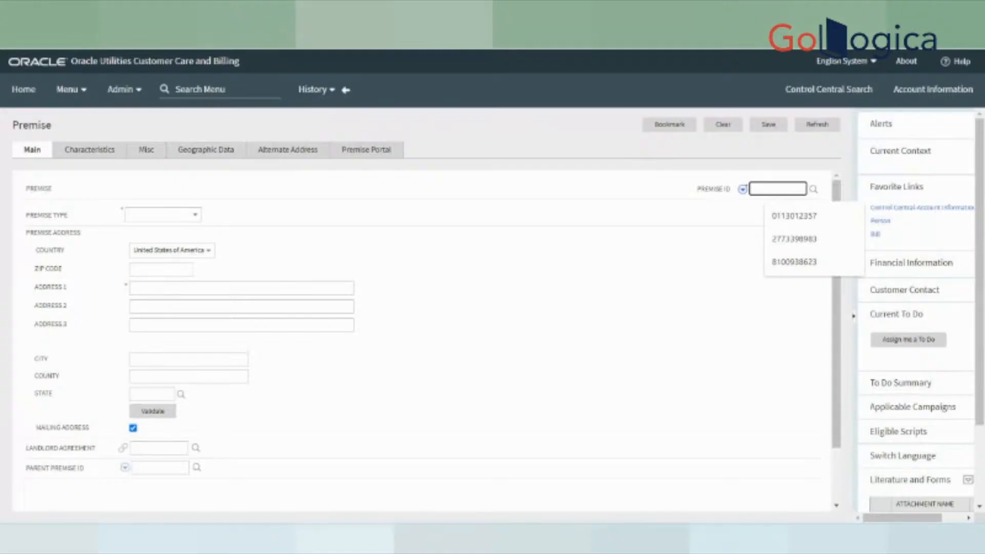
- Dismiss the Premise ID suggestions and load flushAll.jsp to refresh the cached system data
left_click(813, 189)
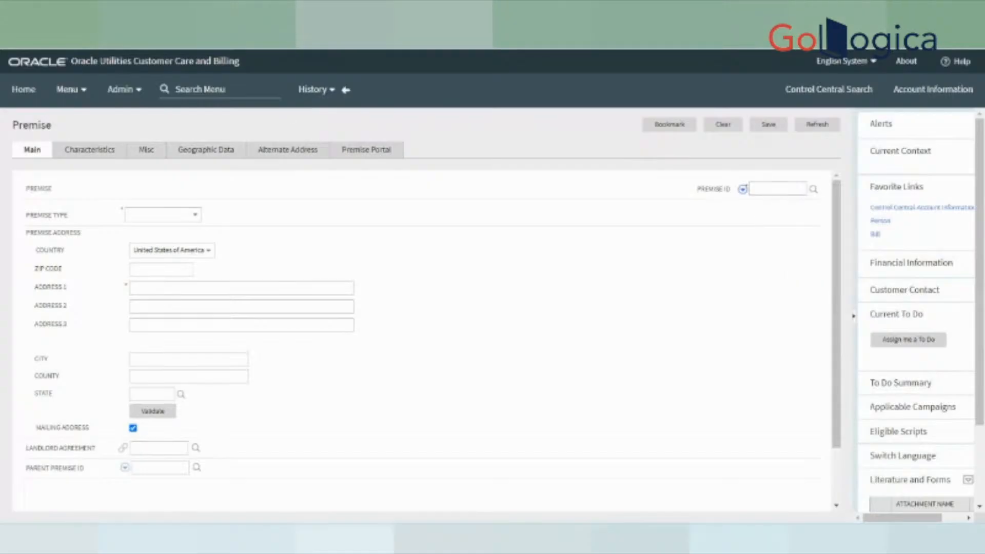
type("f")
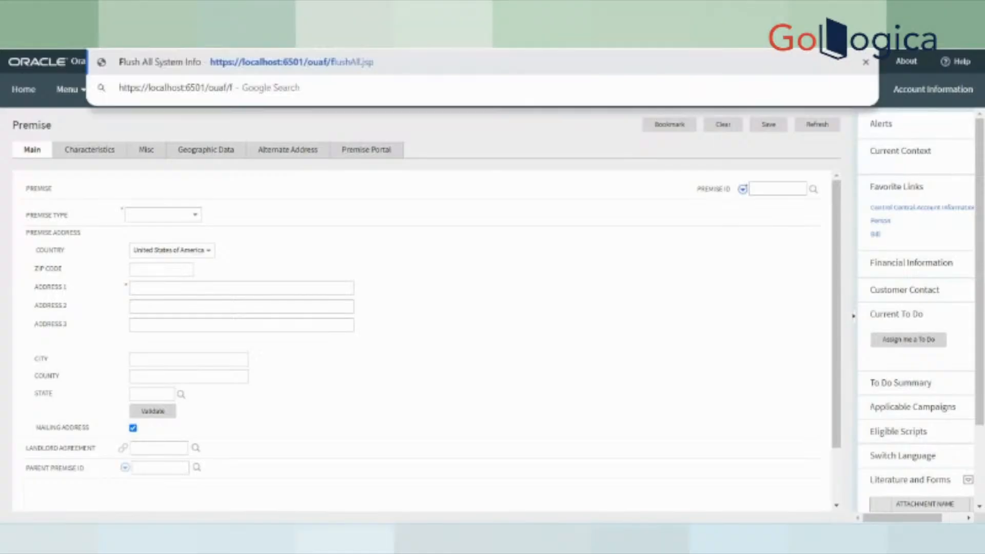
type("lush")
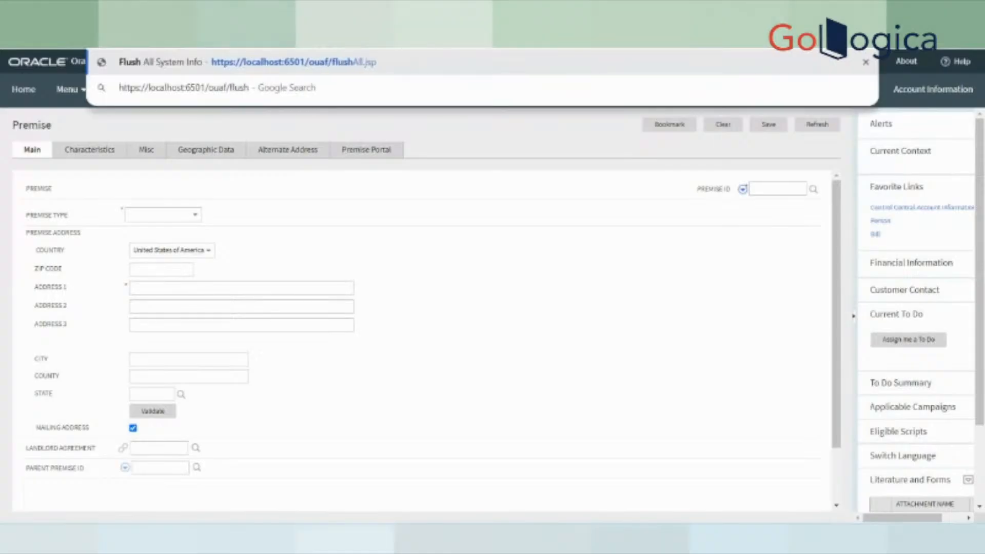
type("A")
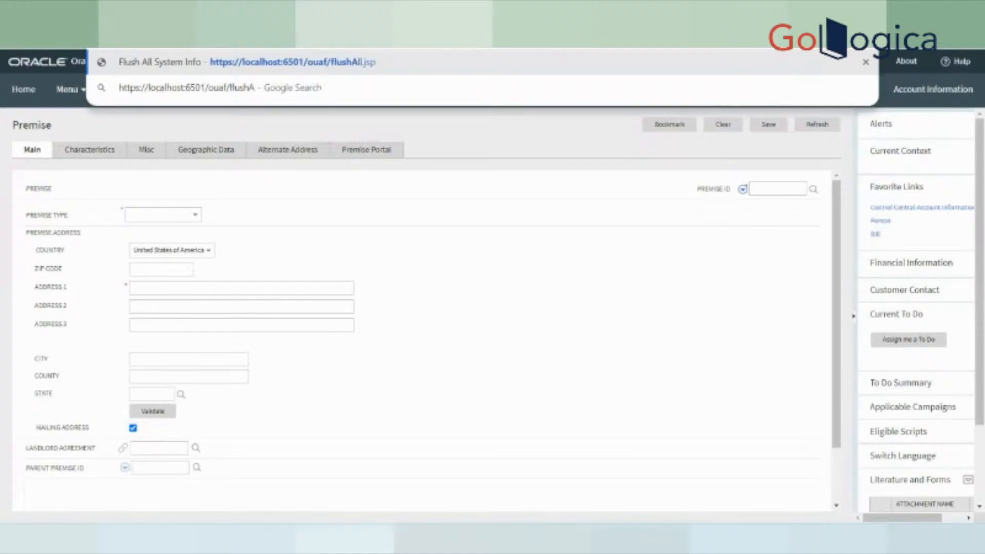
type("ll.jsp")
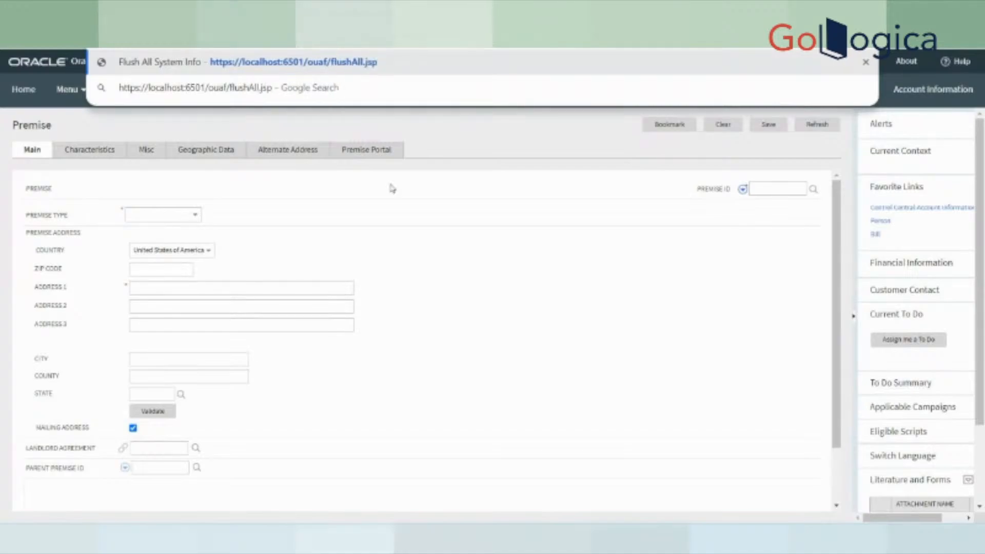
key("Return")
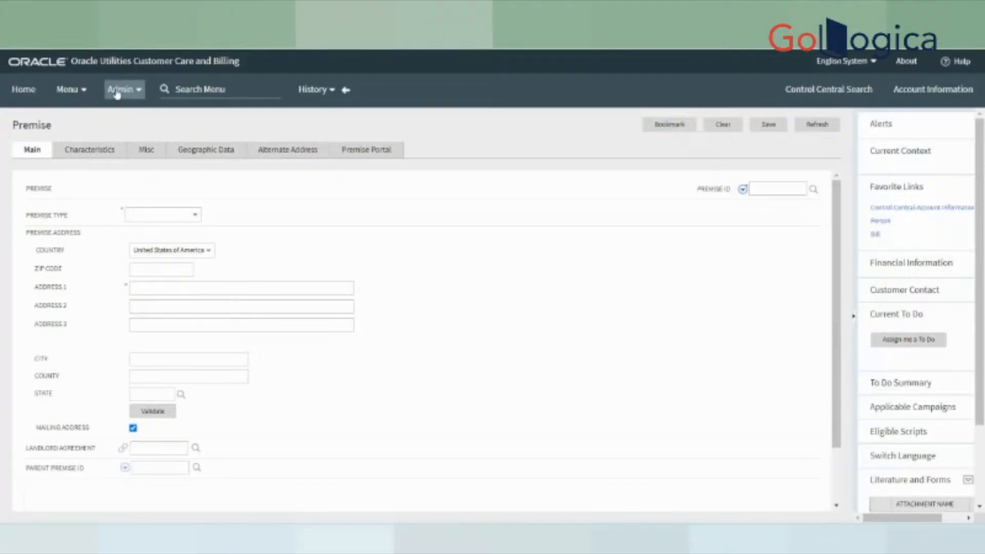
- Open a blank Premise add form and show its Premise Type list, now including For DEMO Purpose
left_click(71, 91)
mouse_move(71, 97)
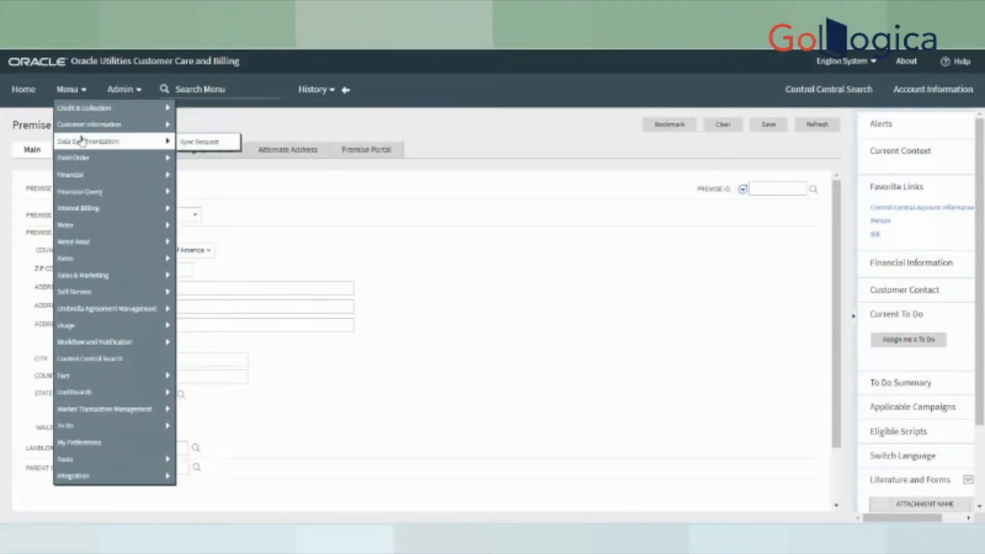
mouse_move(87, 131)
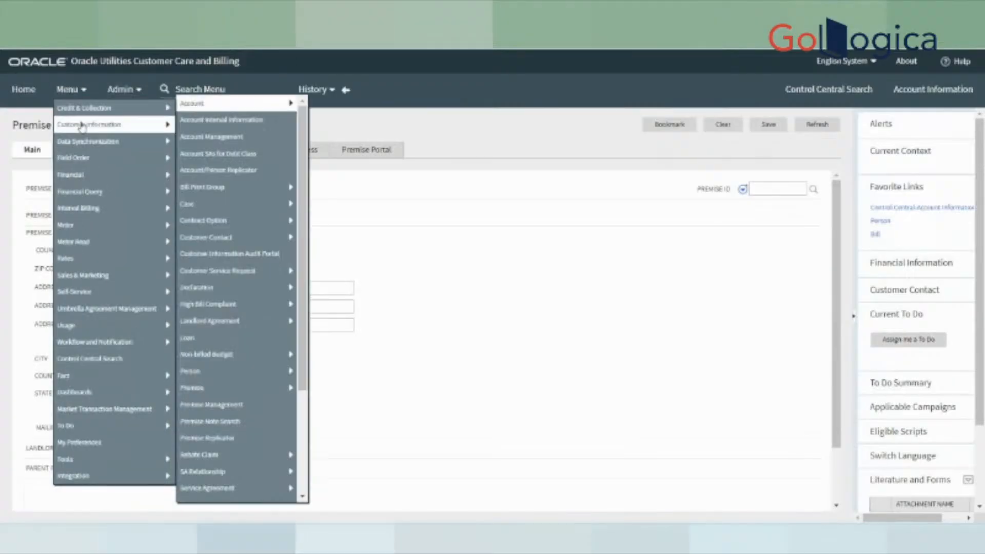
scroll(233, 307, "down", 3)
mouse_move(232, 383)
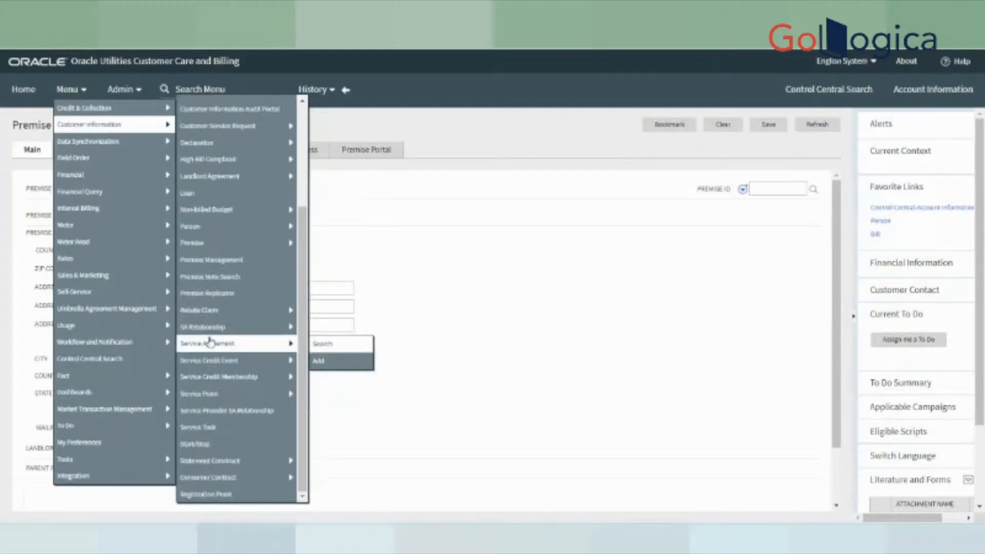
scroll(233, 318, "up", 2)
mouse_move(241, 290)
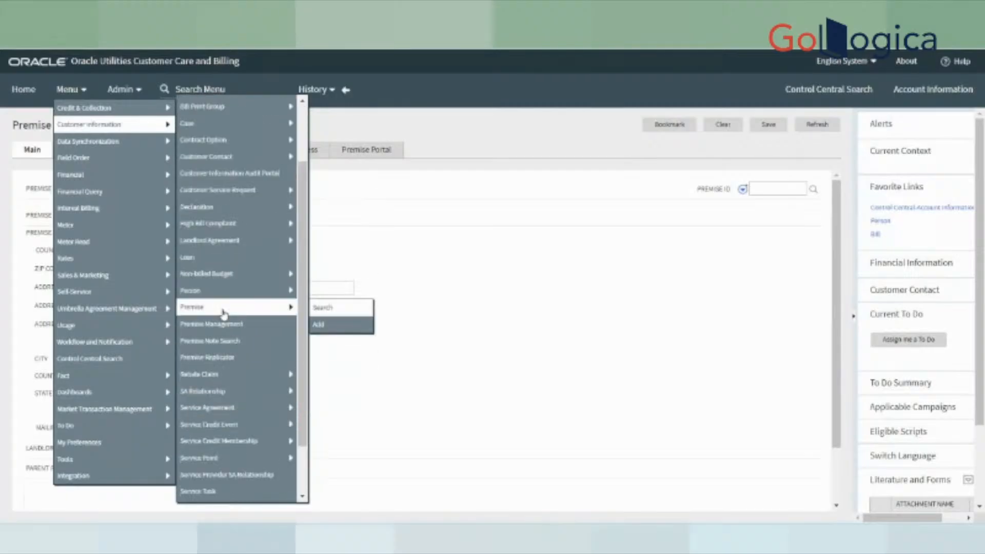
left_click(318, 323)
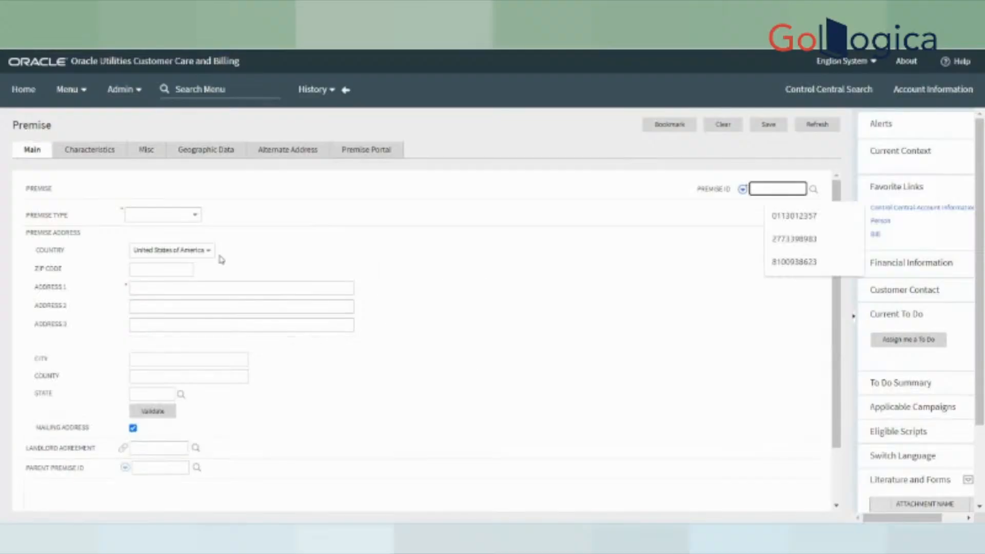
left_click(181, 218)
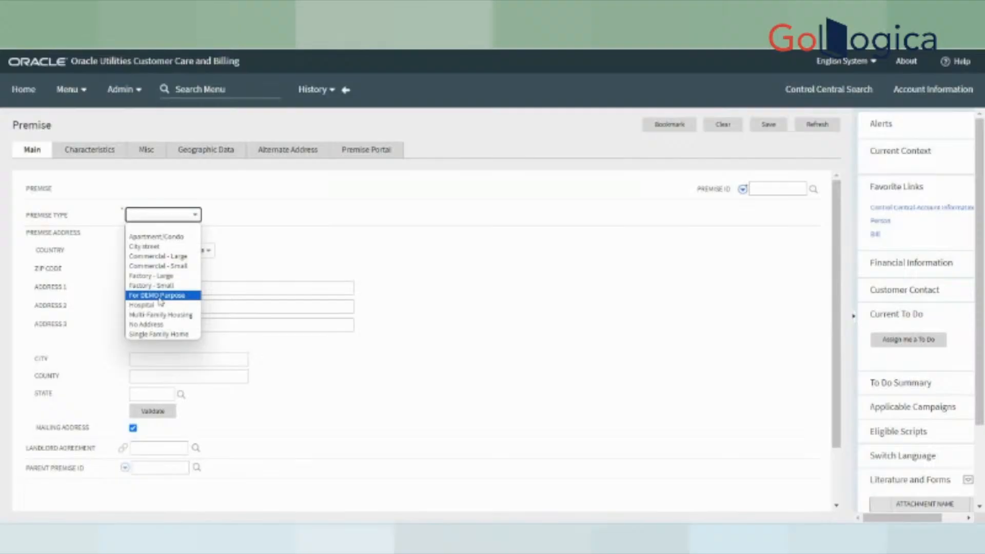
- Set the new premise's Premise Type to Single Family Home
left_click(159, 334)
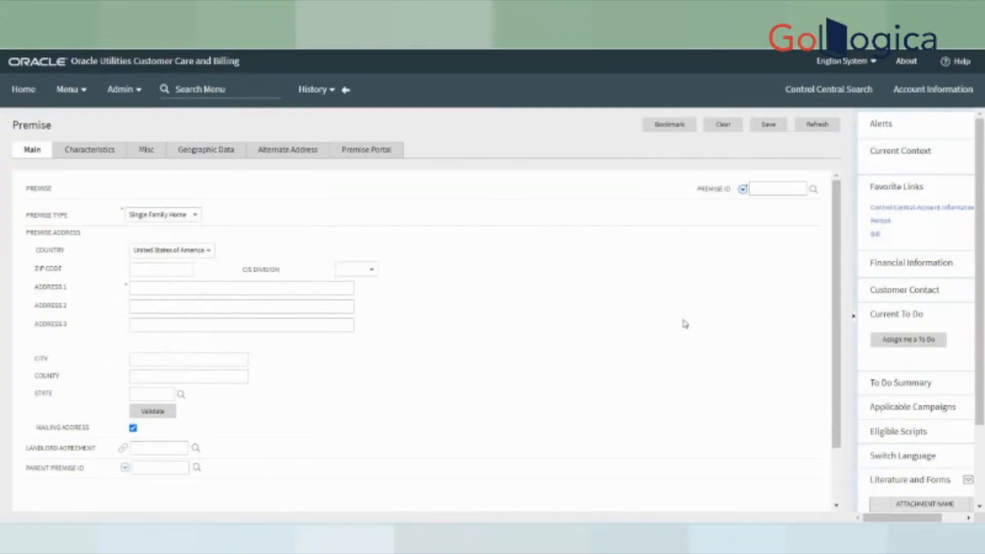
left_click(180, 251)
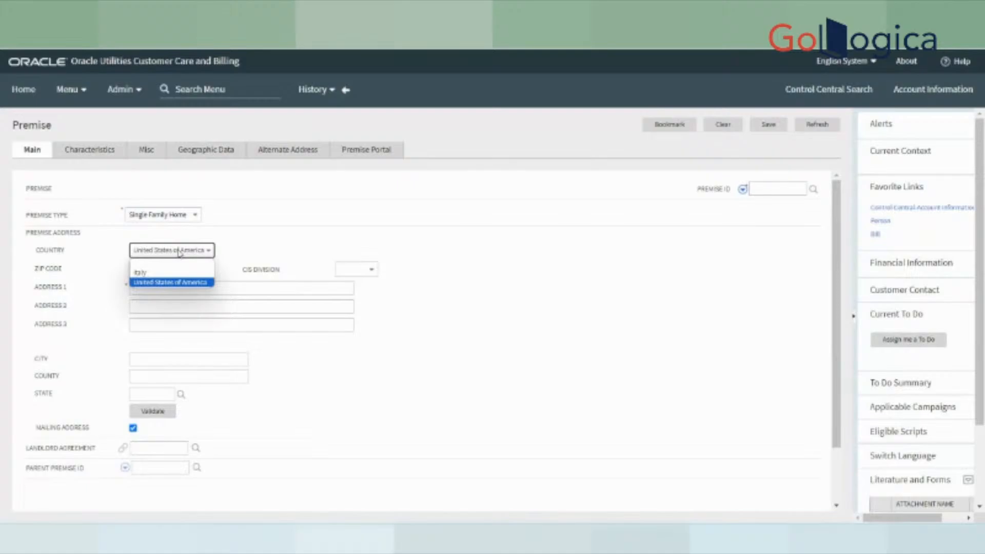
- Keep United States of America as the country and bring up the CIS Division choices
left_click(179, 252)
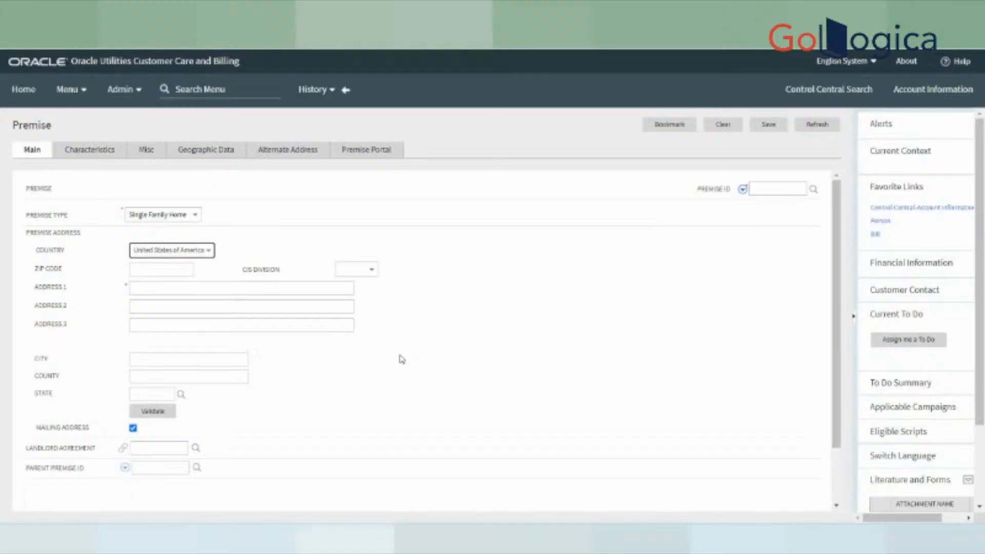
left_click(146, 250)
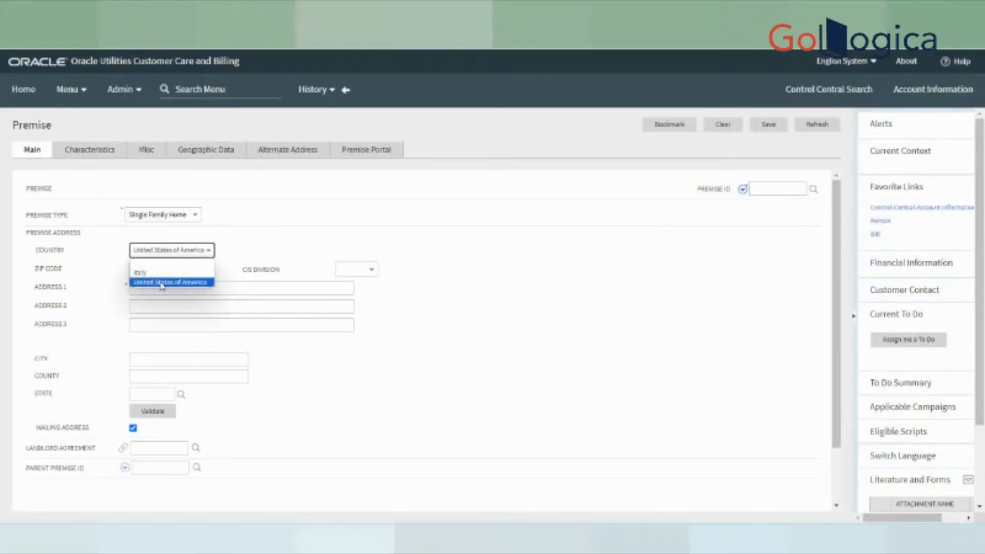
left_click(163, 283)
left_click(185, 269)
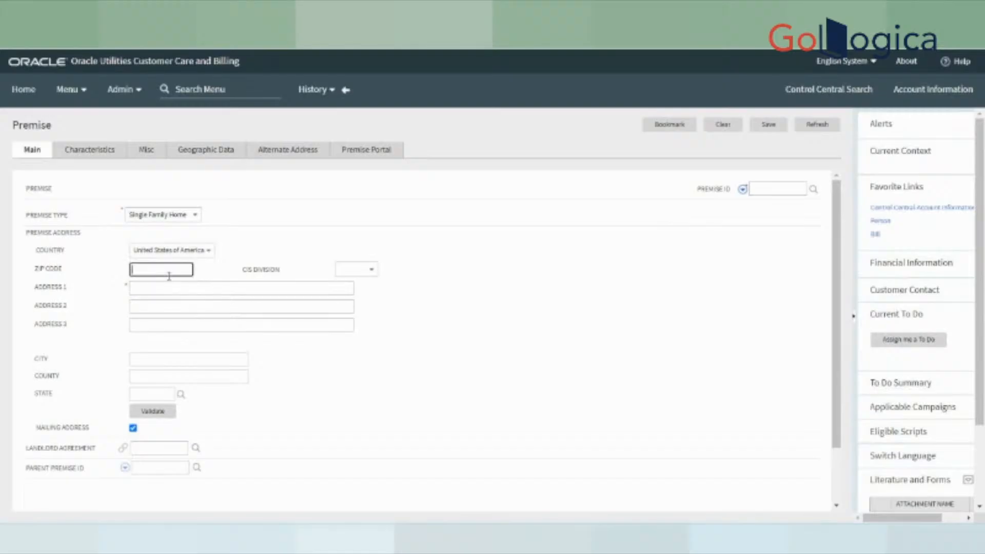
left_click(349, 272)
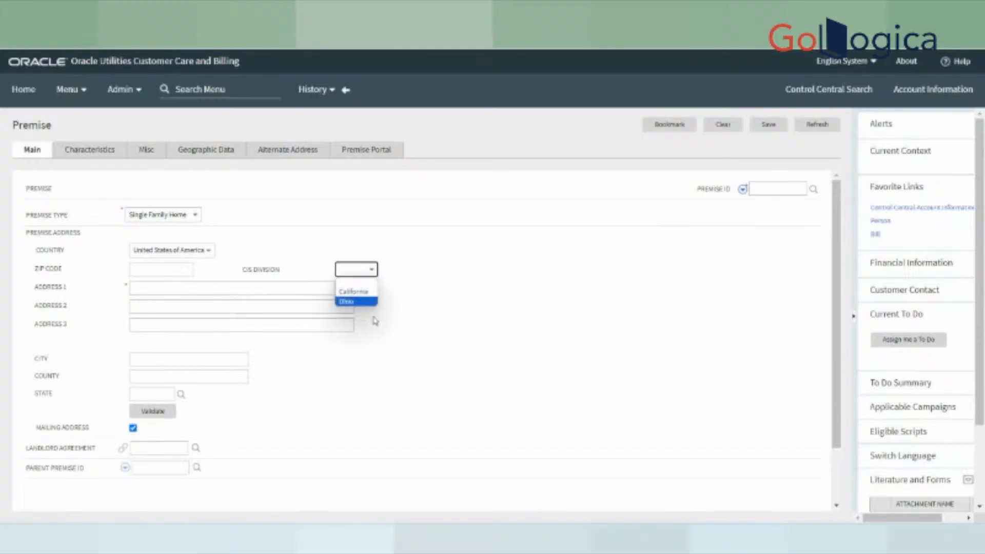
left_click(353, 291)
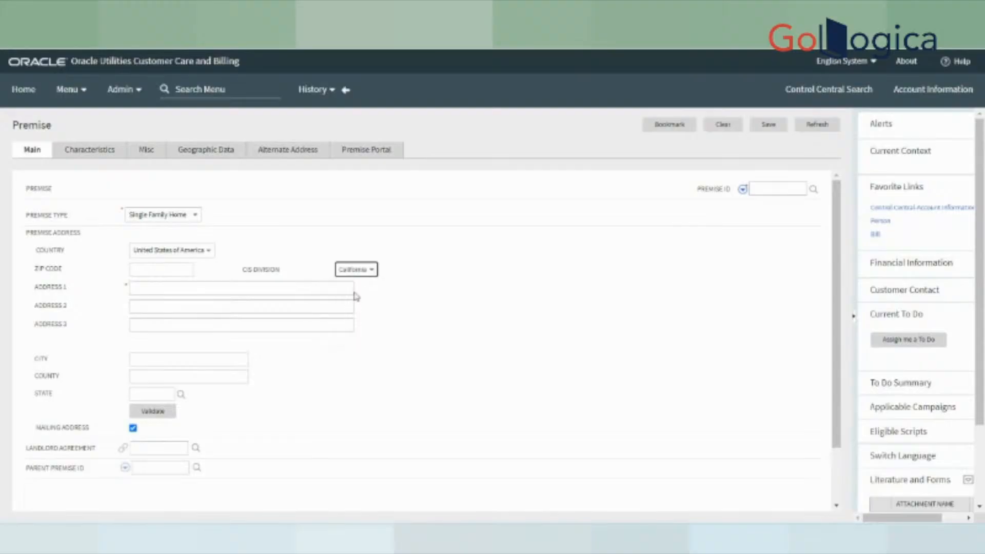
left_click(152, 291)
left_click(152, 291)
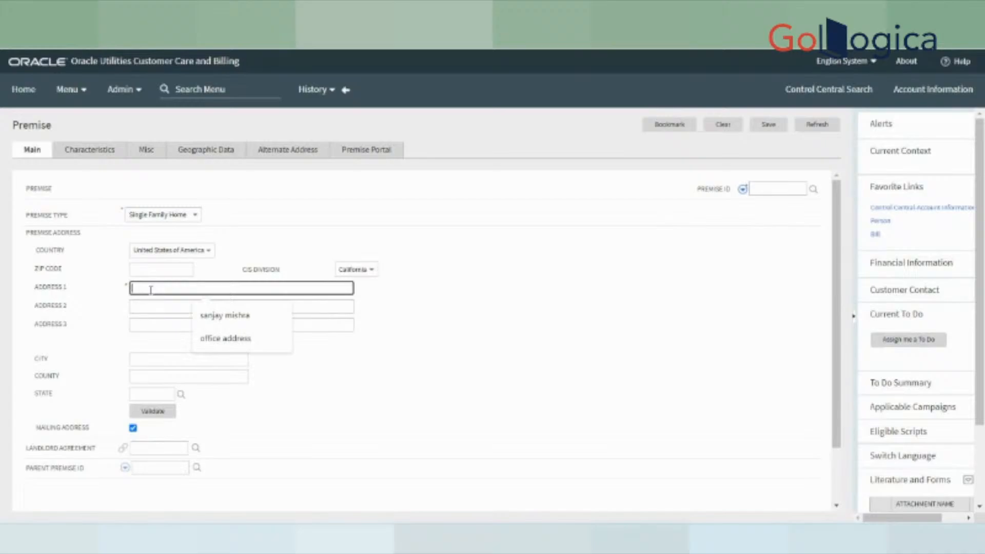
type("demp")
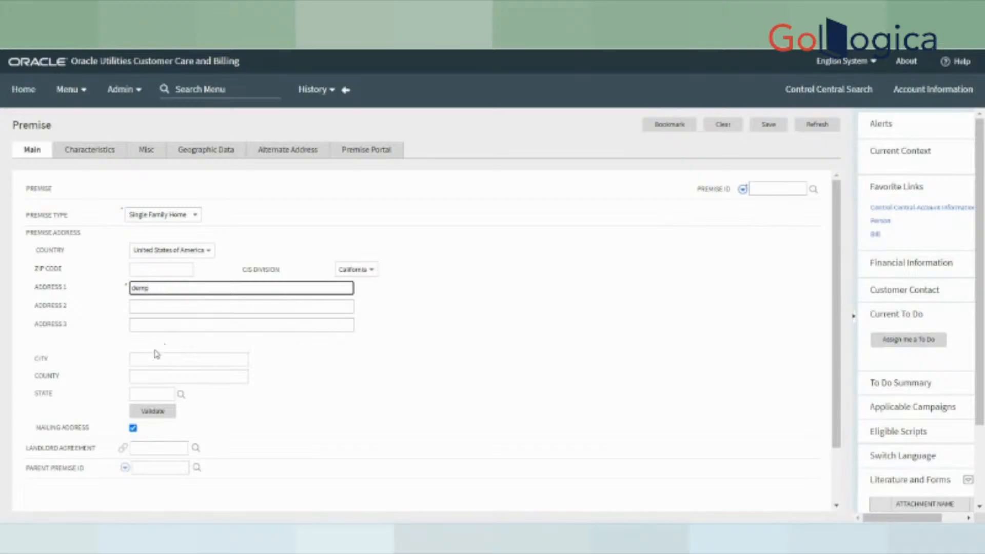
left_click(165, 305)
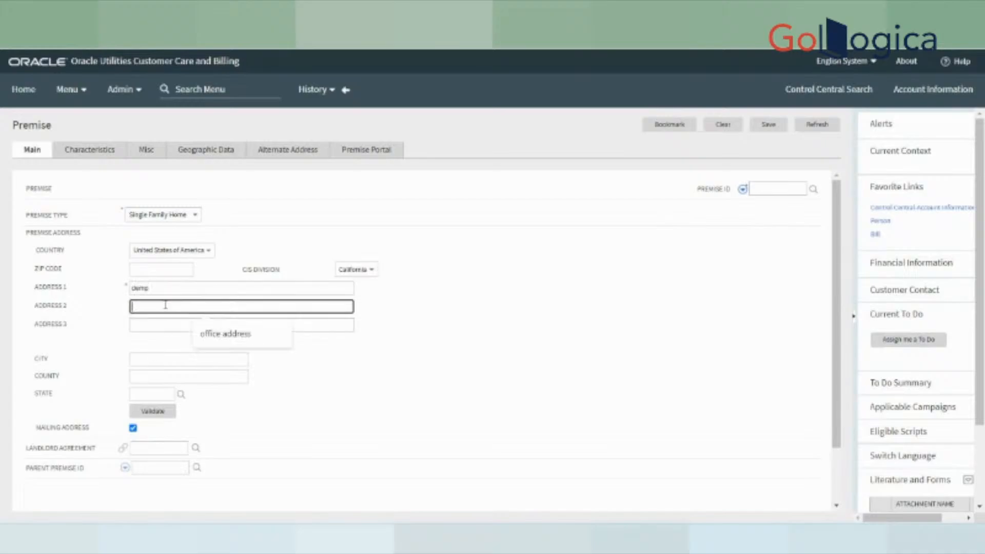
left_click(154, 324)
left_click(146, 359)
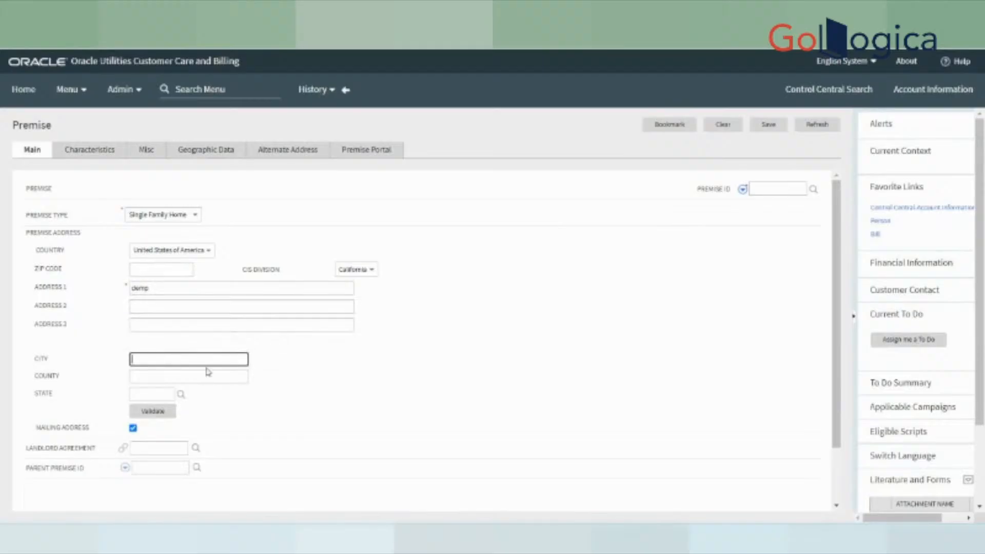
type("ci")
type("l")
left_click(158, 376)
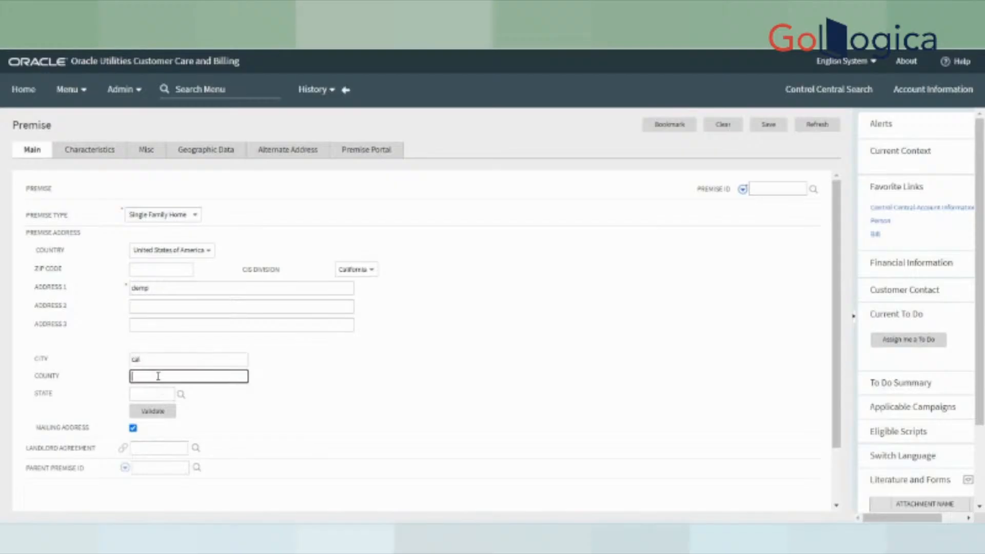
type("USA")
left_click(280, 423)
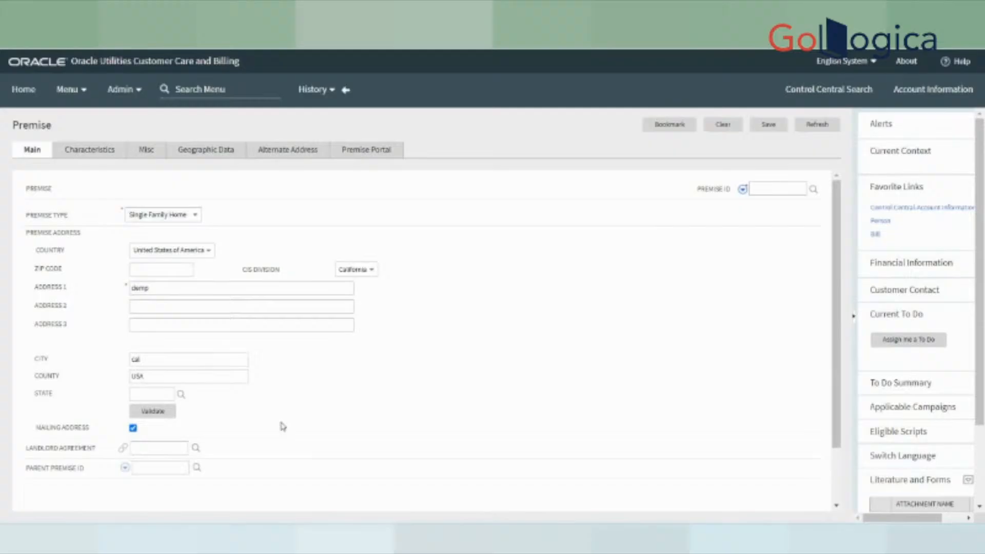
left_click(143, 152)
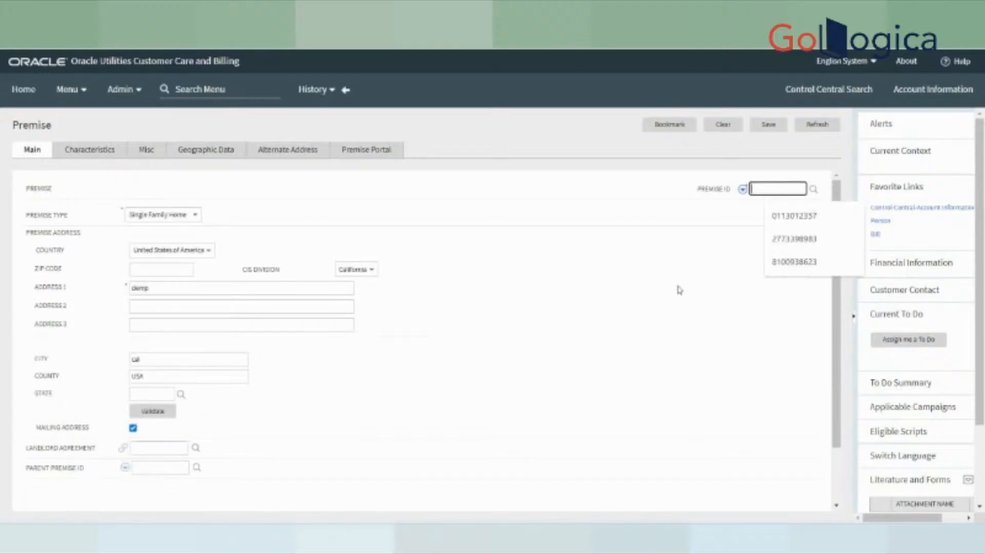
left_click(481, 356)
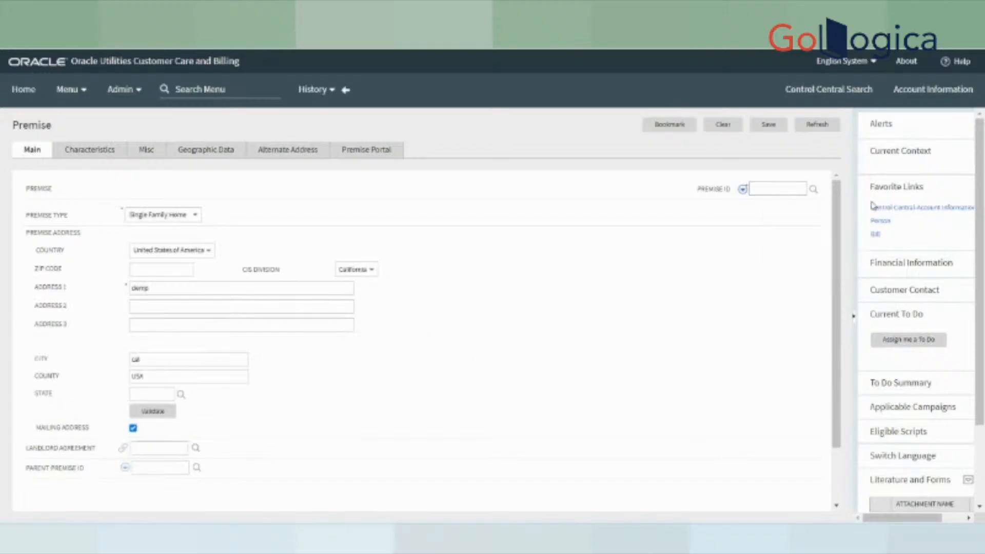
left_click(768, 124)
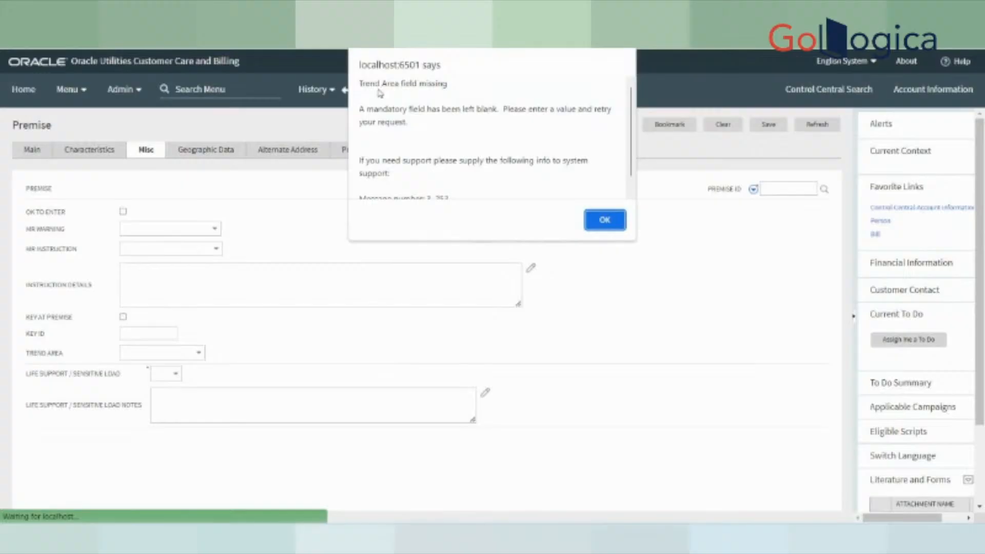
- After the missing Trend Area alert, choose San Francisco, California, then save the premise
left_click(595, 220)
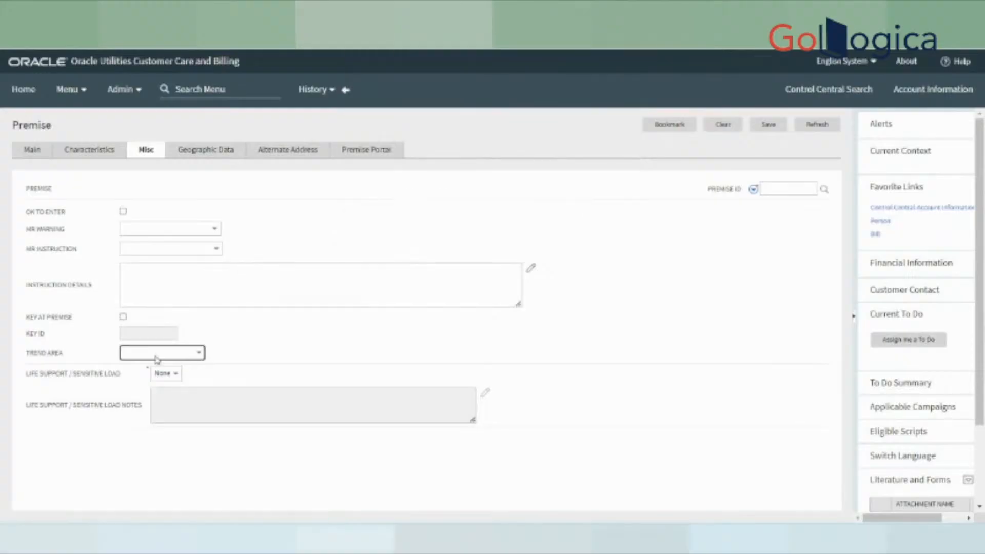
left_click(157, 353)
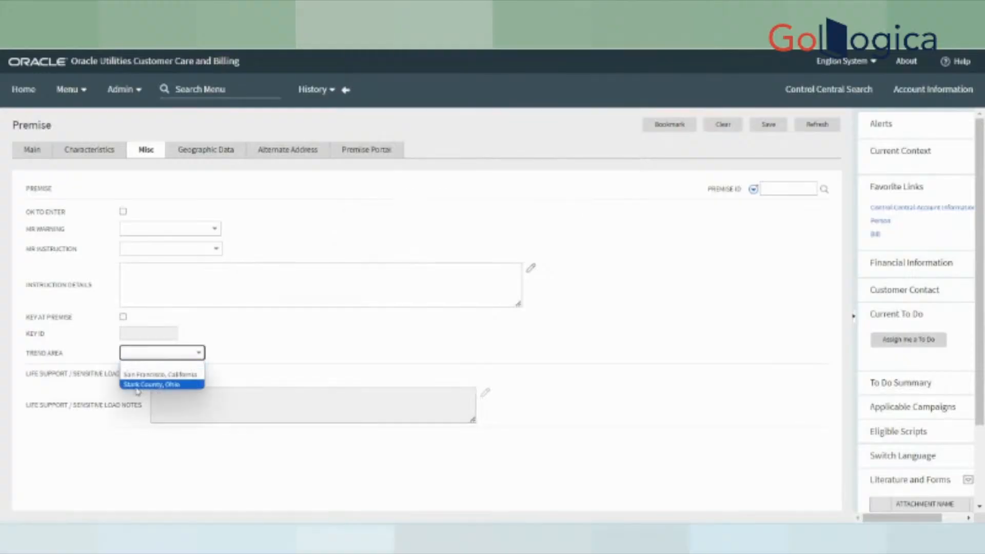
left_click(179, 374)
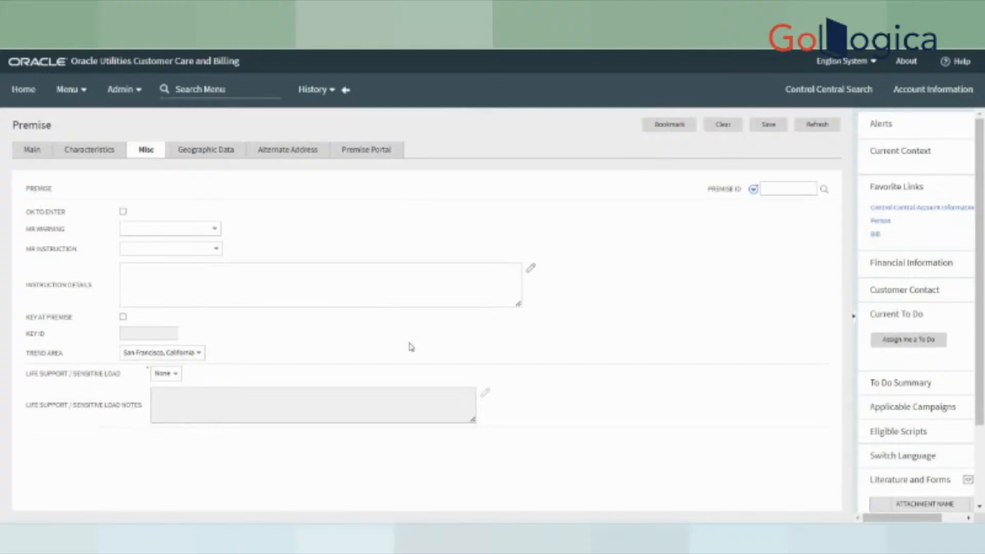
left_click_drag(21, 357, 69, 357)
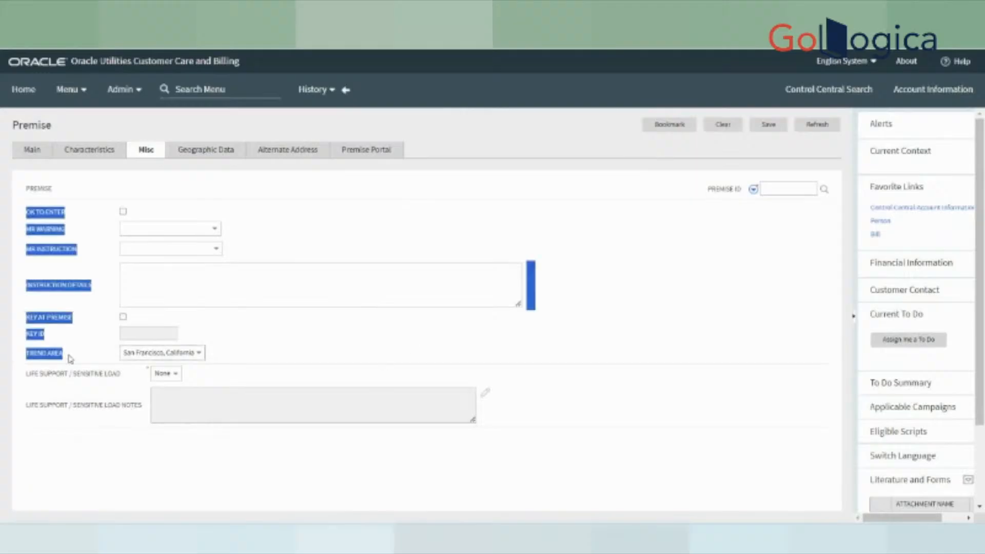
left_click(249, 366)
left_click(194, 354)
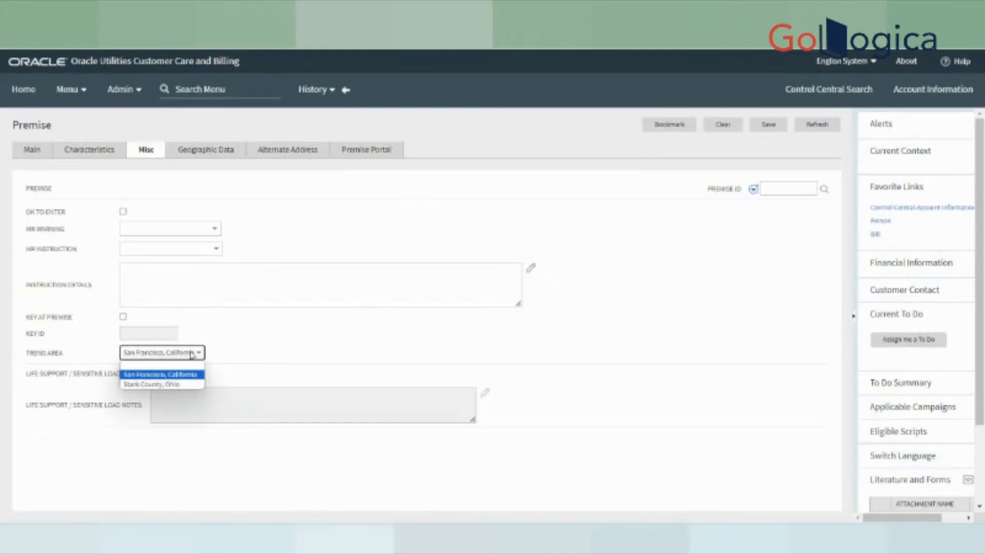
left_click(250, 358)
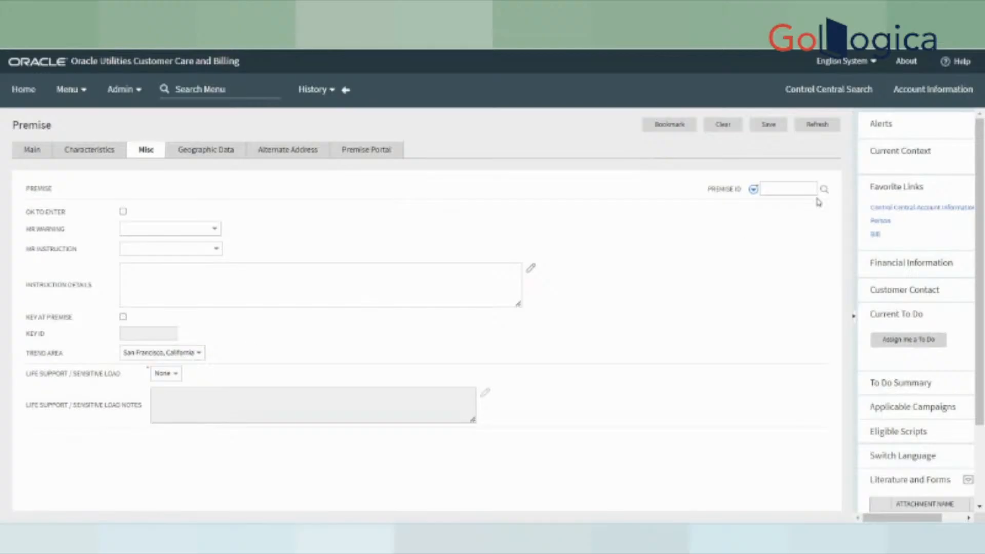
left_click(759, 127)
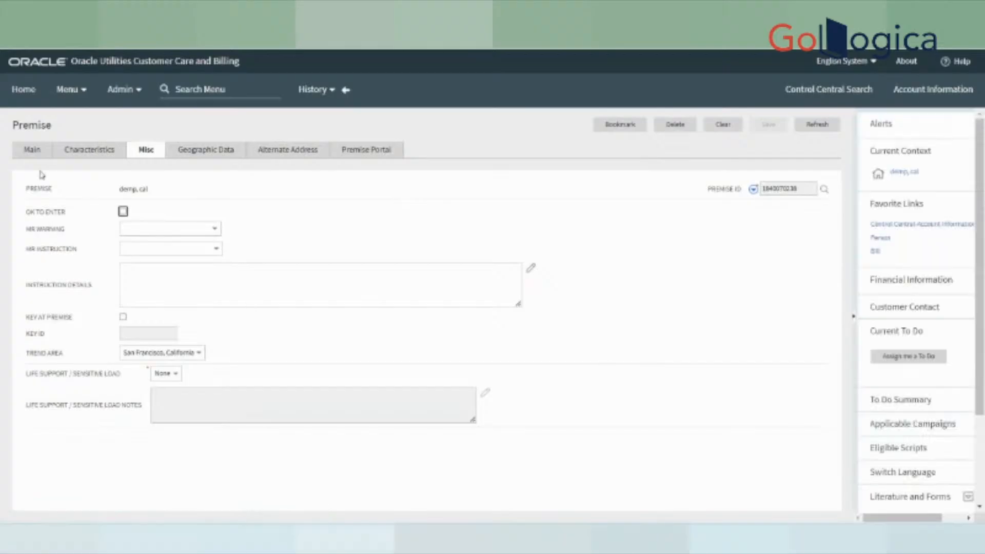
- From the saved premise's Main tab, use Go To Service Point > Add for a new service point
left_click(32, 149)
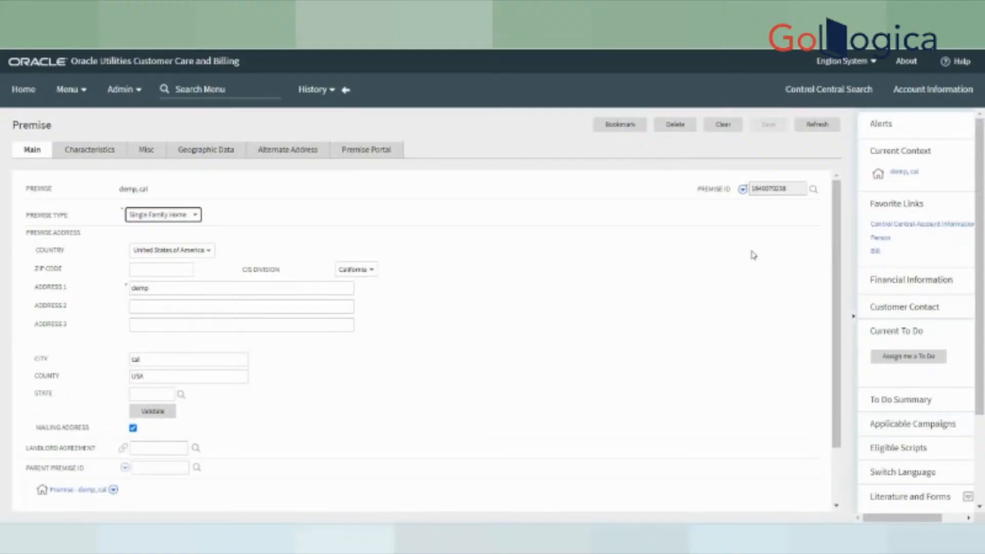
left_click(742, 190)
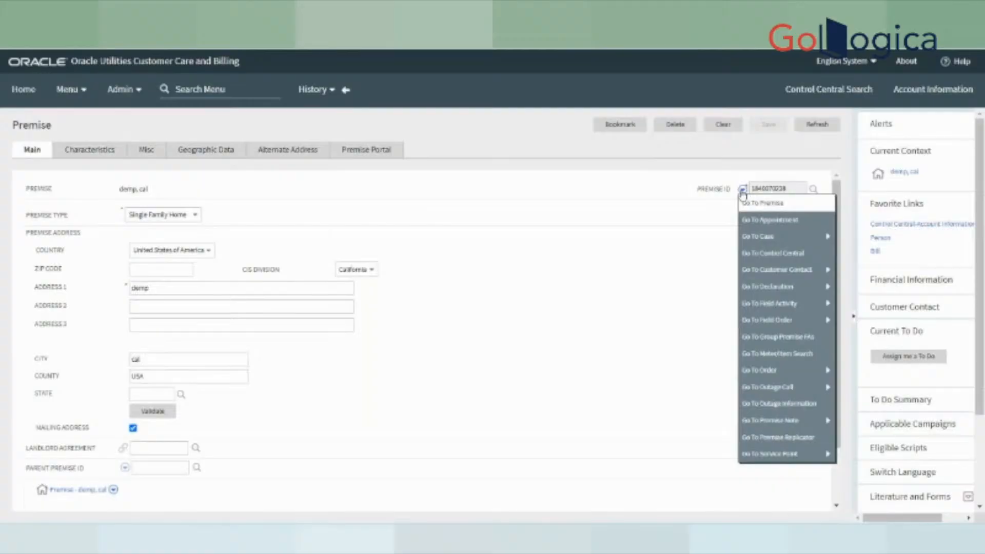
mouse_move(749, 455)
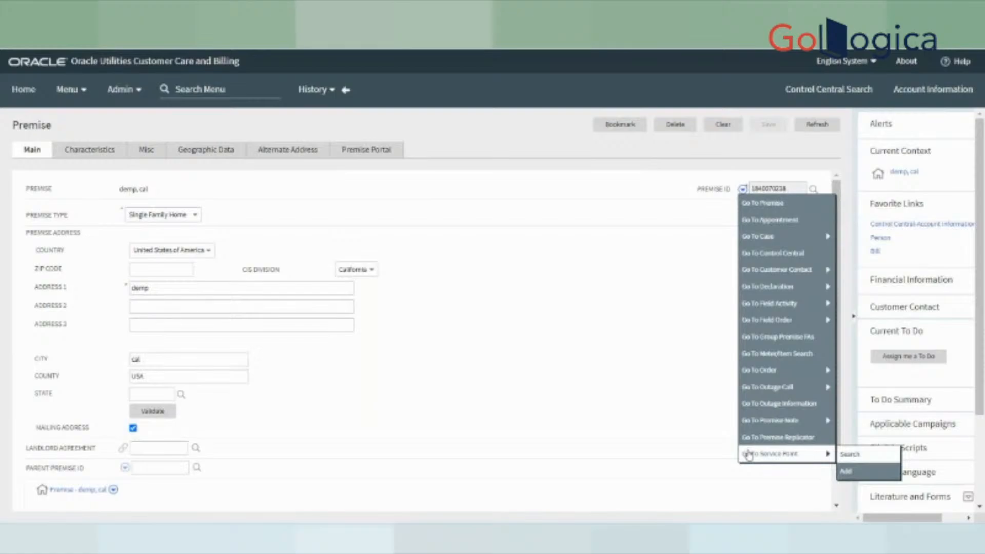
left_click(849, 471)
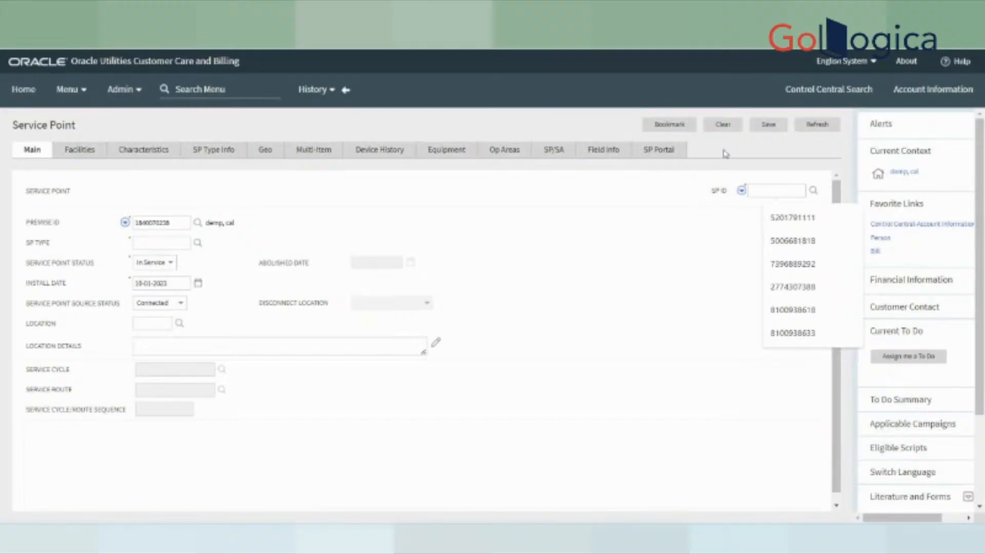
left_click(774, 191)
left_click(625, 309)
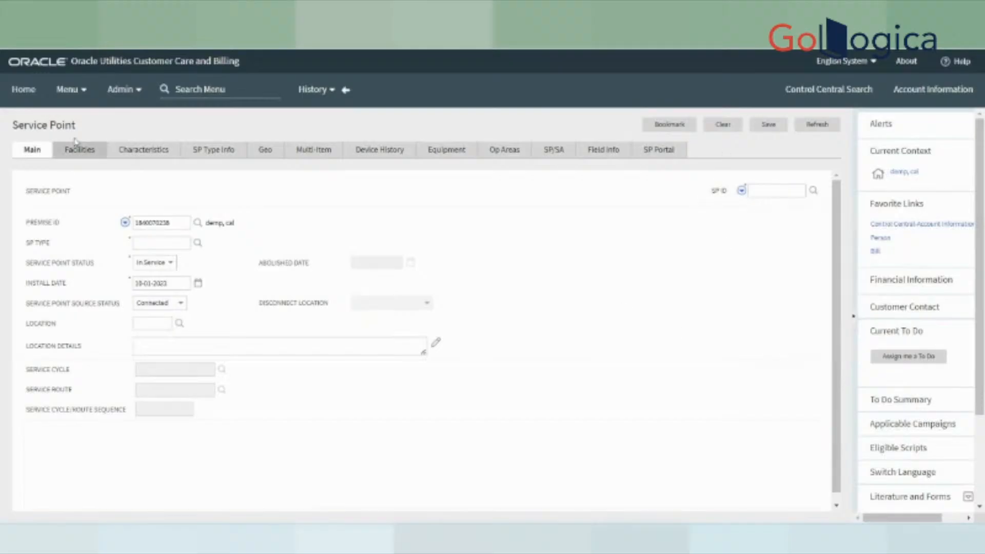
left_click_drag(12, 125, 81, 132)
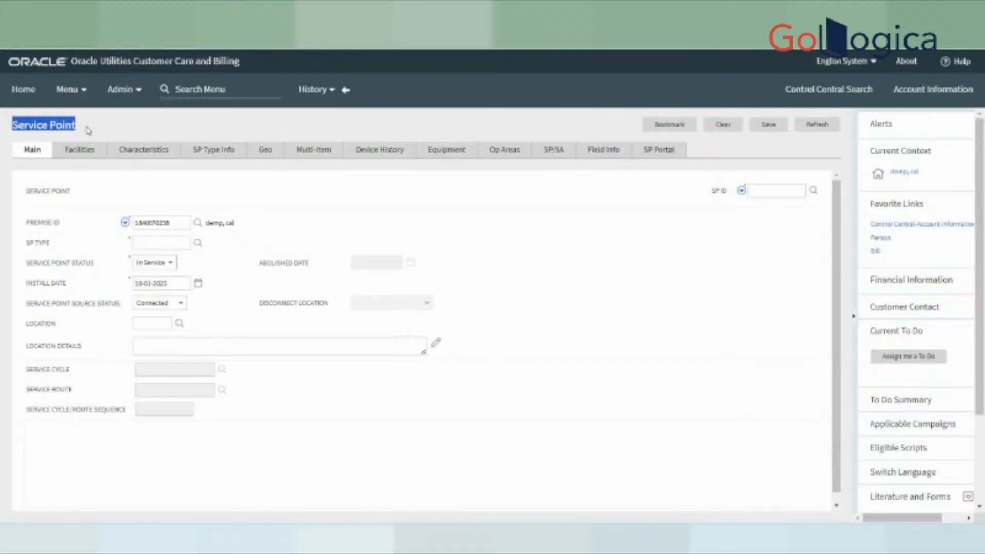
left_click(101, 126)
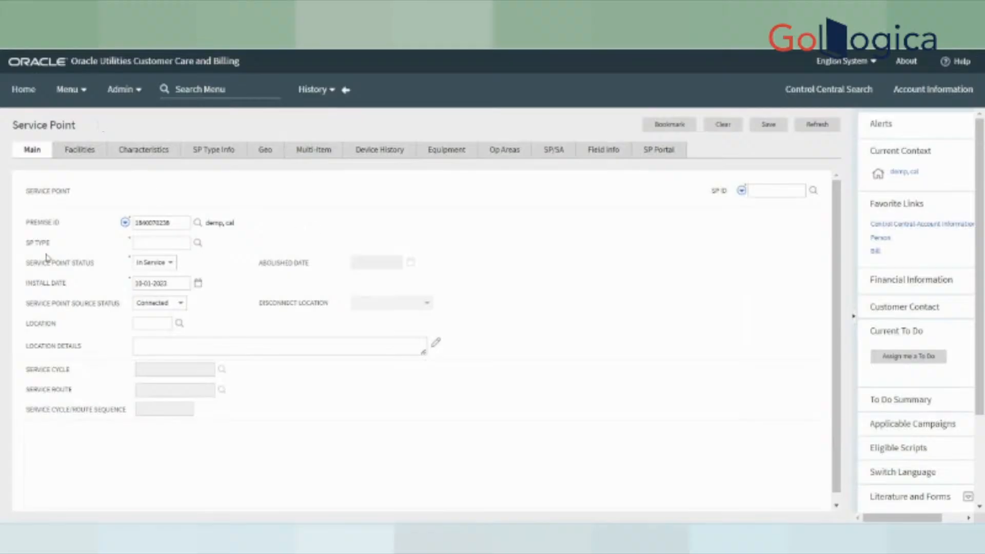
left_click_drag(26, 249, 82, 244)
left_click_drag(26, 223, 145, 225)
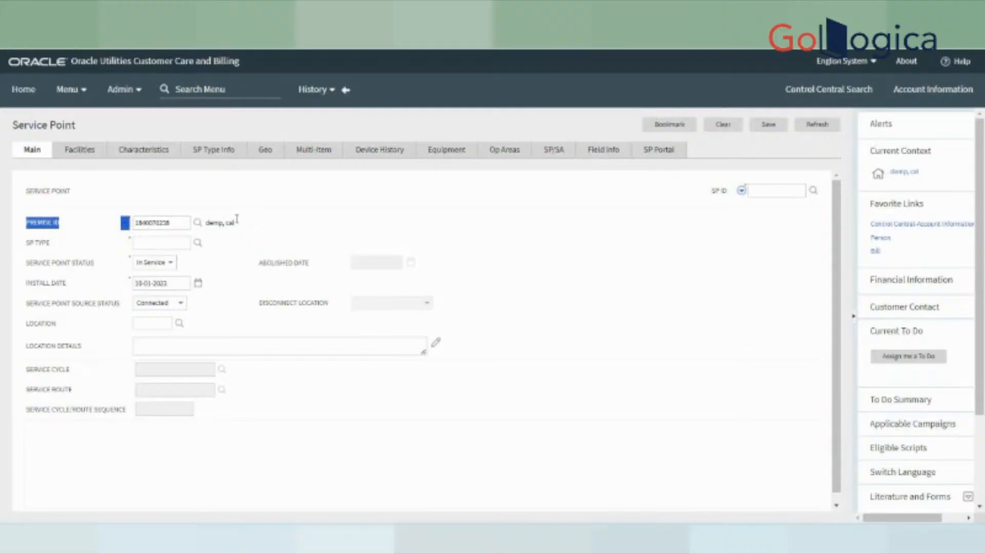
left_click(323, 190)
left_click_drag(171, 223, 123, 230)
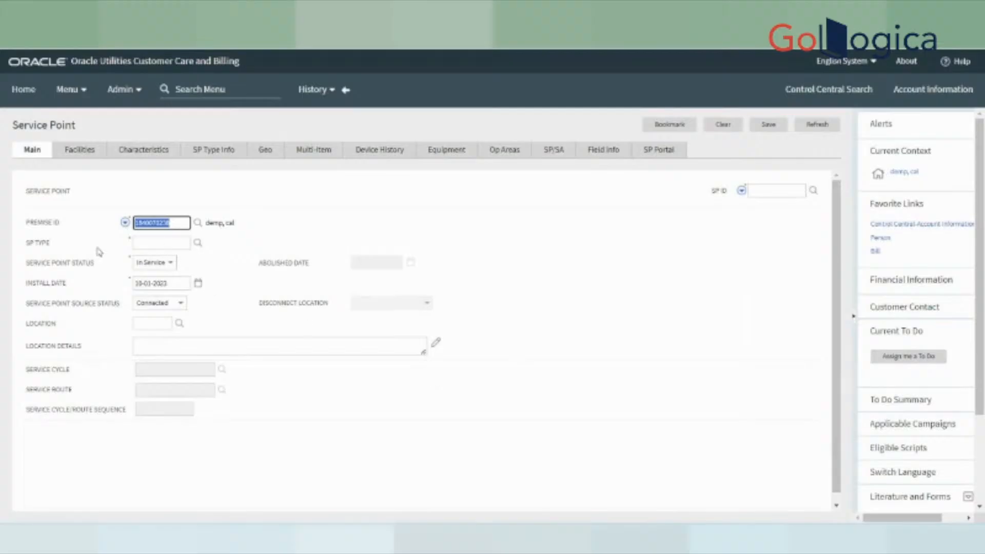
left_click(35, 247)
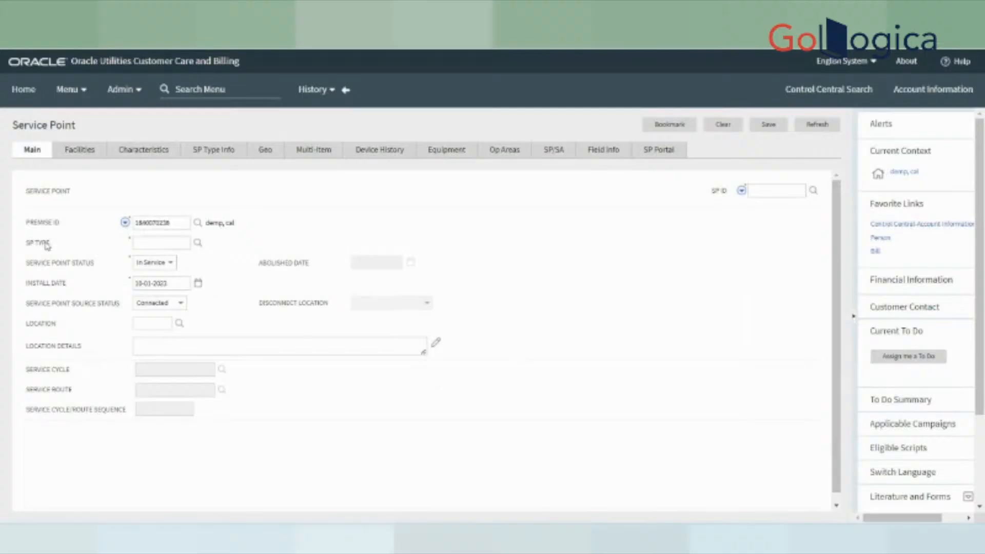
- In SP Type Search, filter by service type Electric and list the matching service point types
left_click(198, 245)
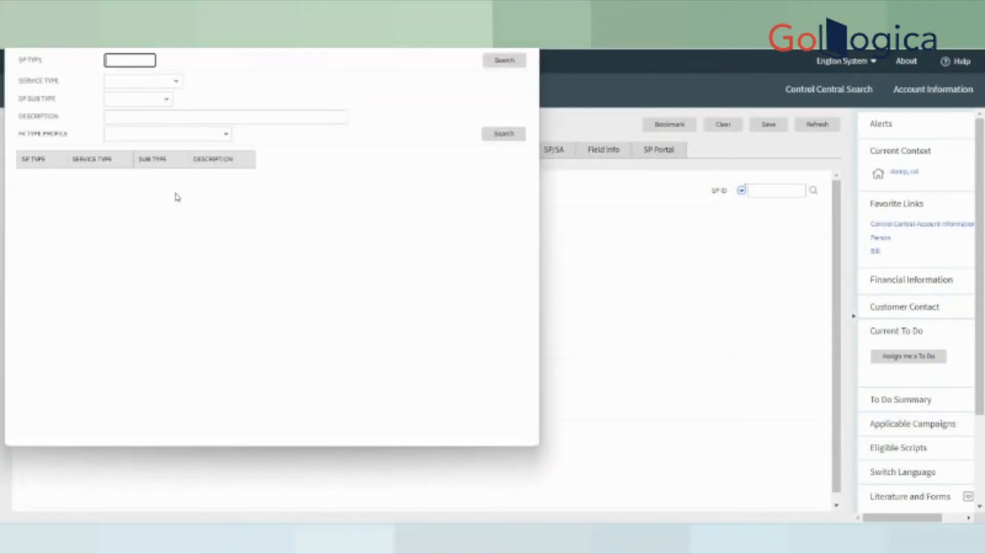
left_click_drag(262, 68, 396, 123)
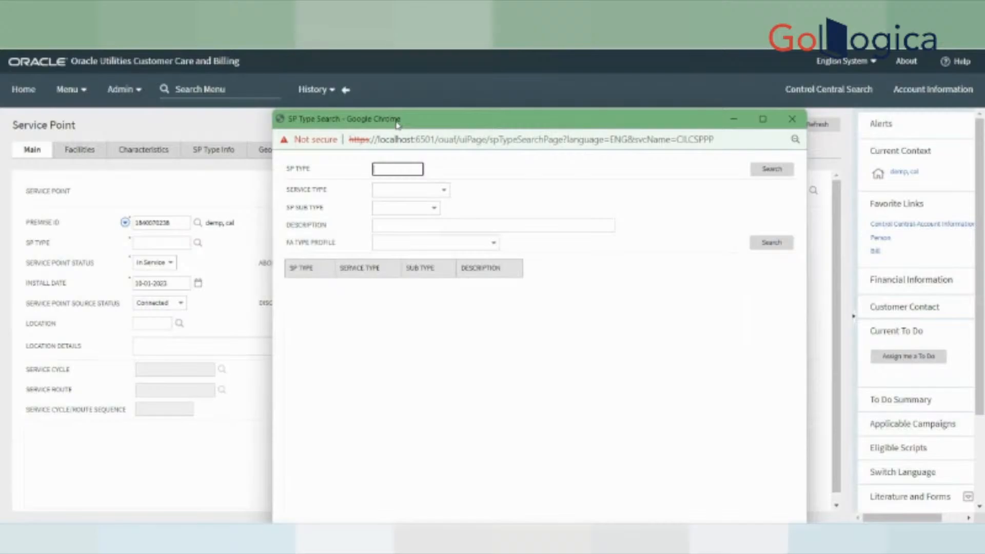
left_click(414, 190)
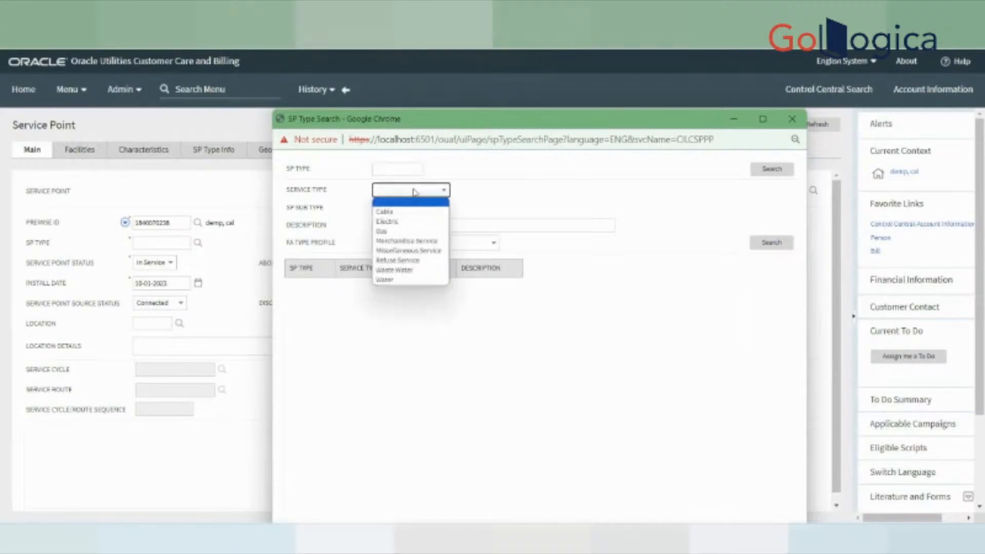
left_click(402, 221)
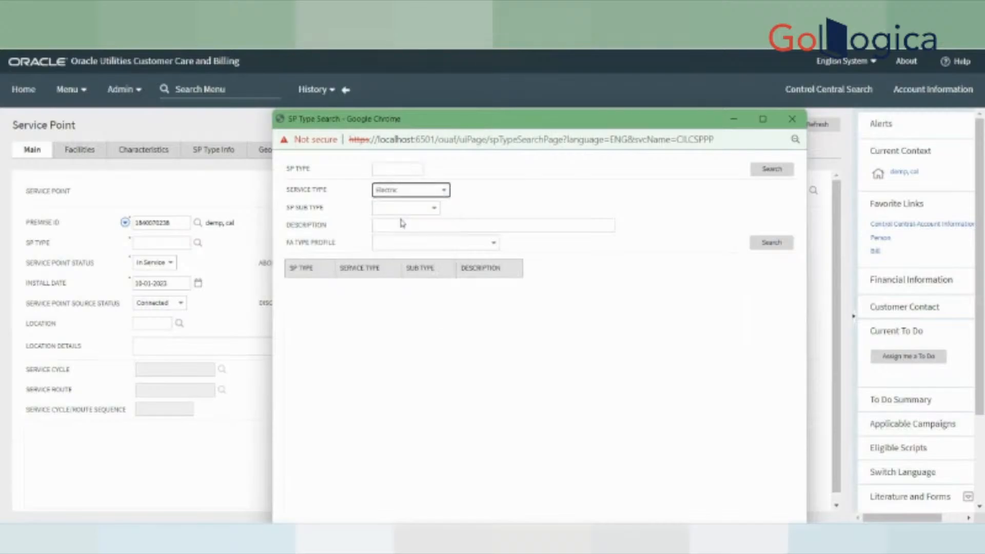
left_click(776, 172)
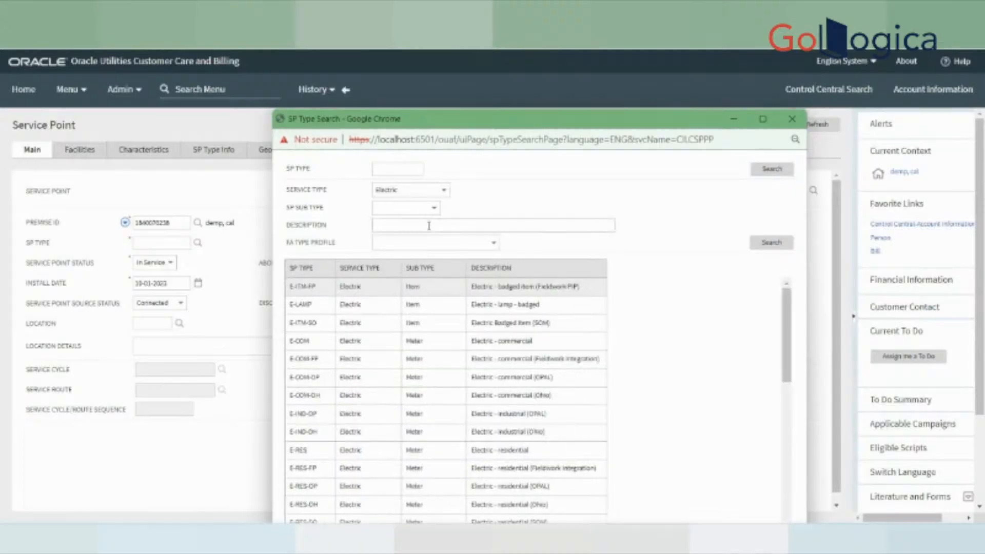
- Choose Meter as the SP Sub Type
left_click(417, 216)
left_click(401, 240)
left_click(420, 211)
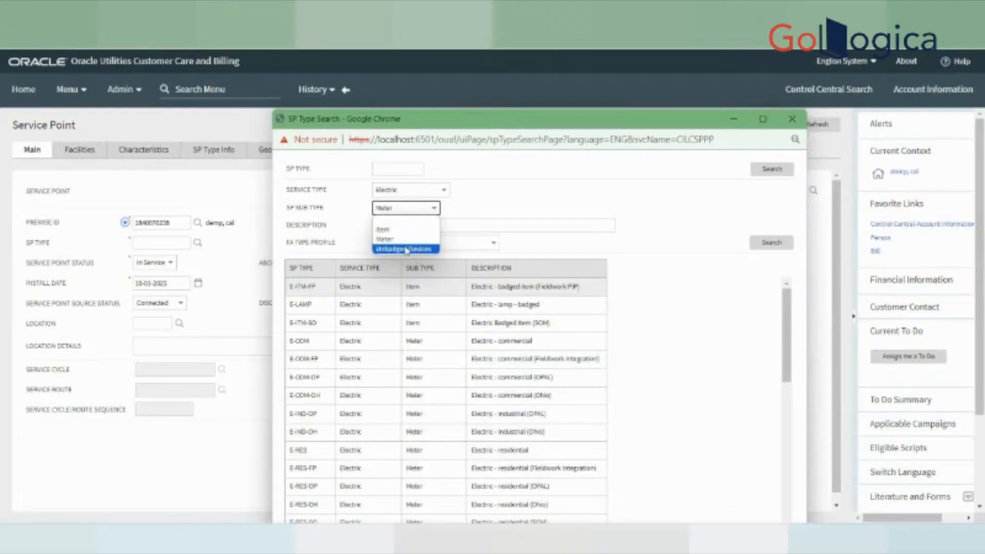
- Search Electric Meter types and pick E-RES, Electric - residential, as the SP Type
left_click(394, 241)
left_click(774, 169)
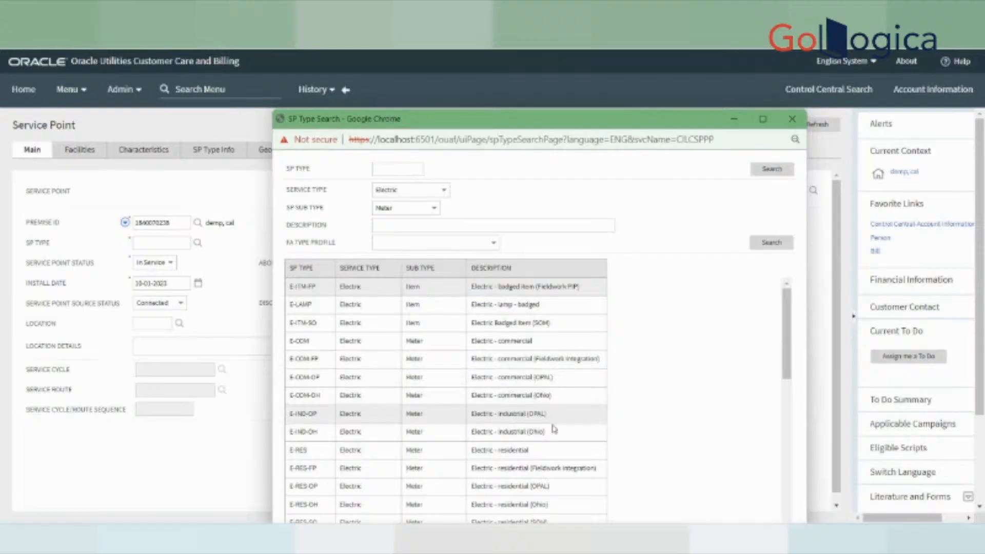
left_click(516, 450)
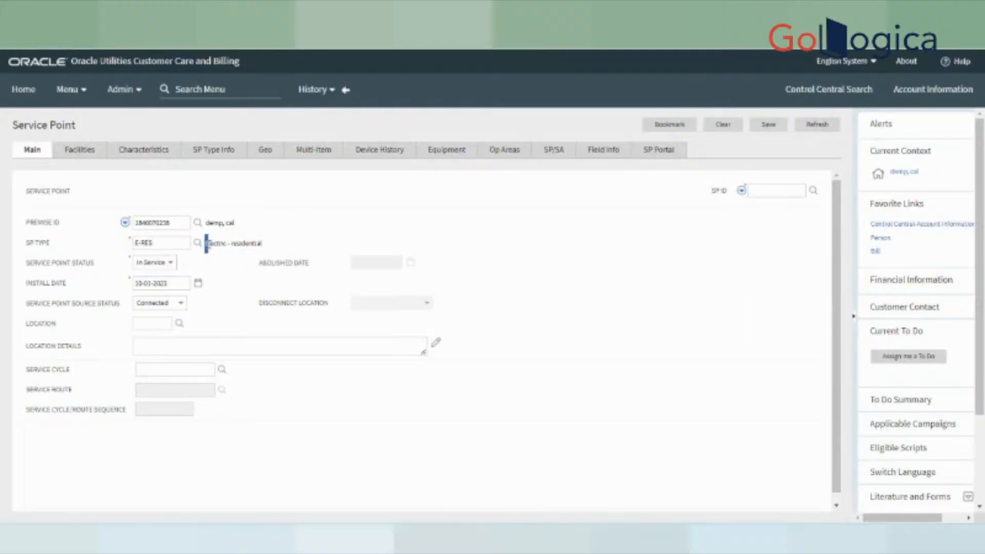
left_click_drag(206, 243, 303, 246)
left_click(312, 243)
left_click_drag(18, 270, 195, 261)
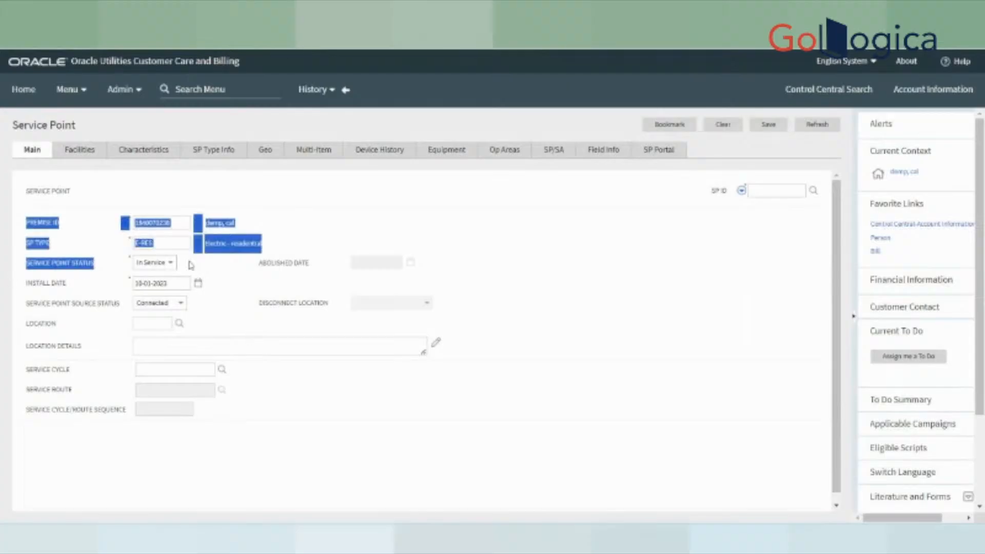
left_click(168, 263)
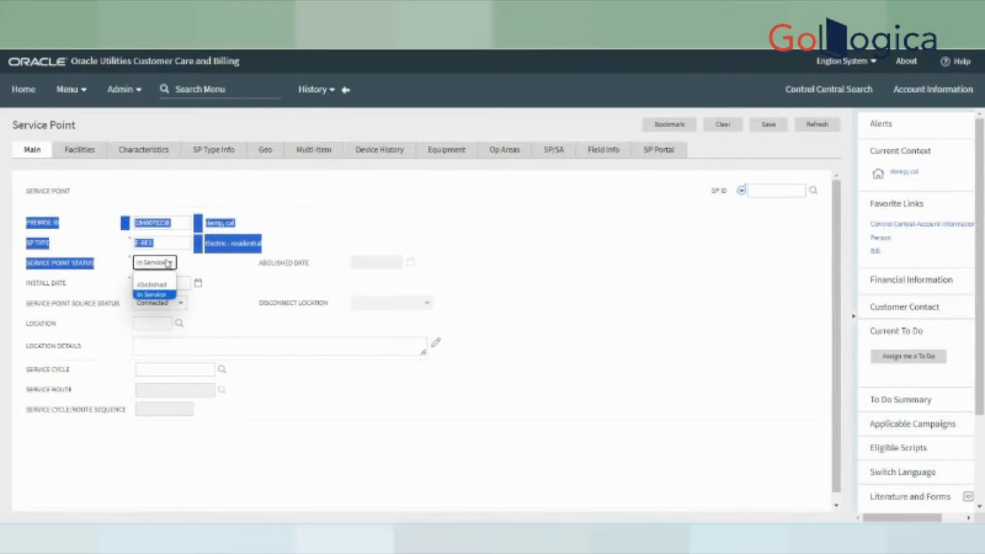
left_click(210, 302)
left_click(154, 262)
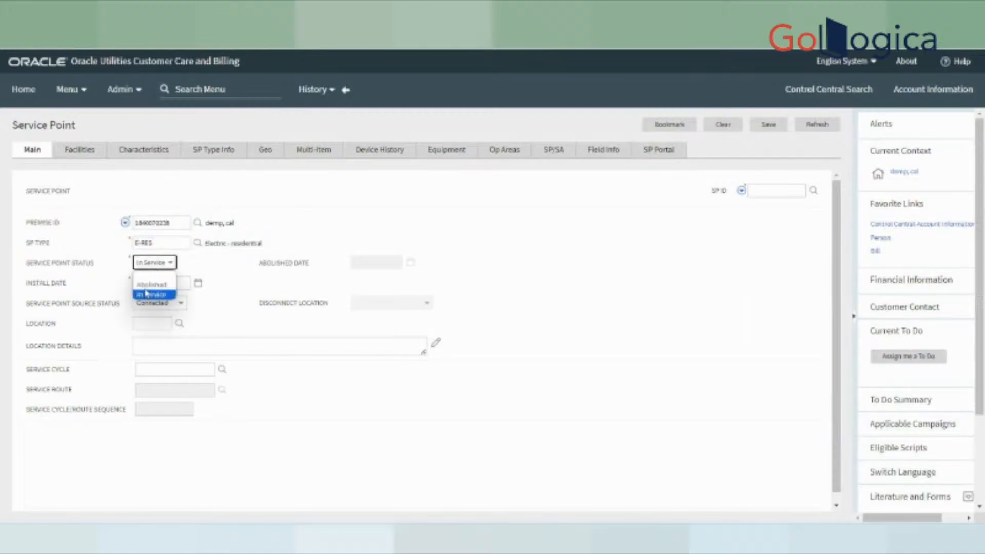
key("Up")
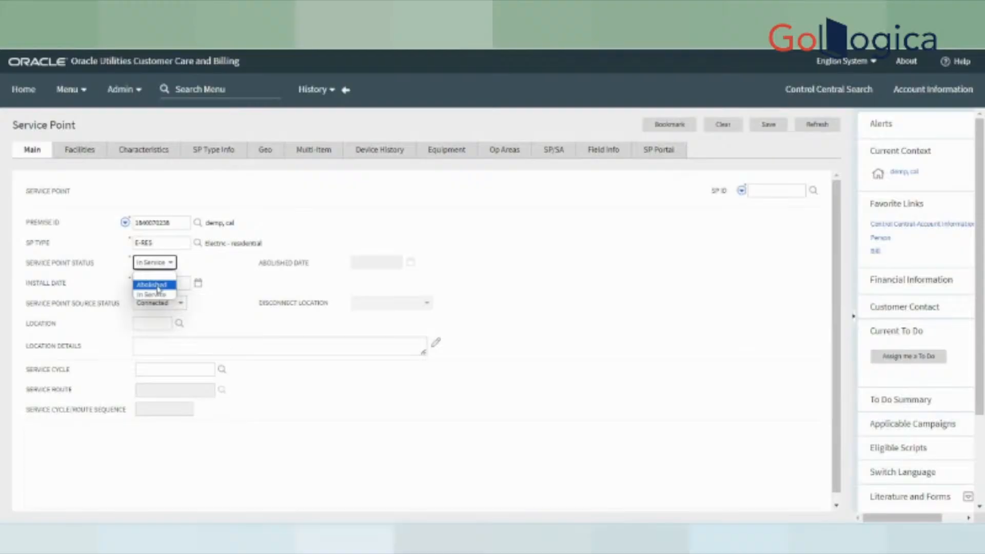
left_click(159, 294)
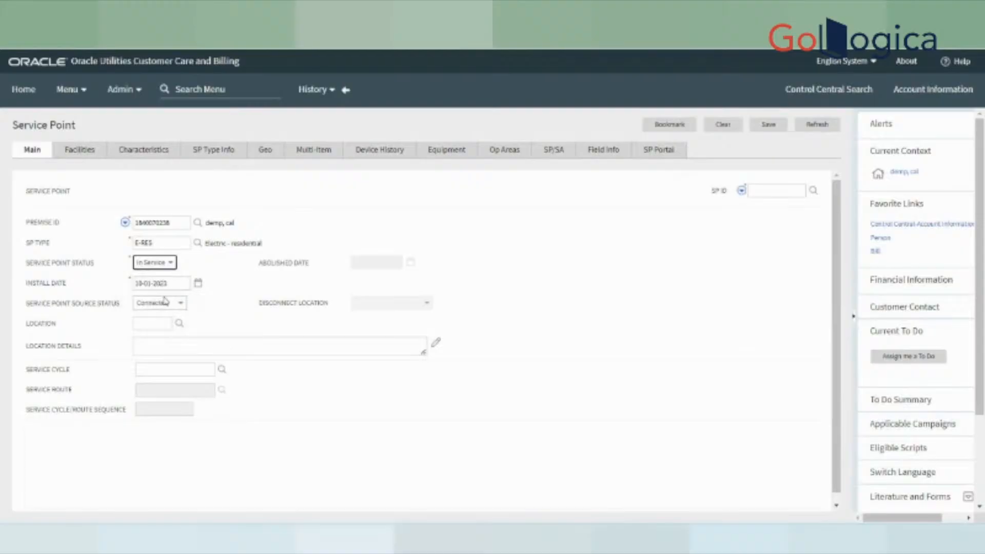
left_click_drag(23, 291, 65, 292)
left_click(246, 325)
left_click_drag(29, 308, 87, 318)
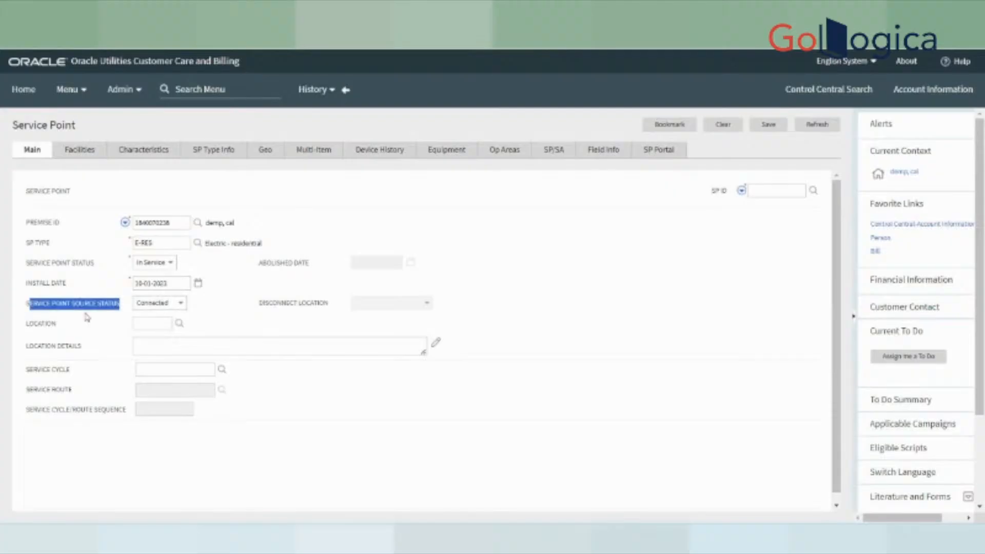
left_click(156, 305)
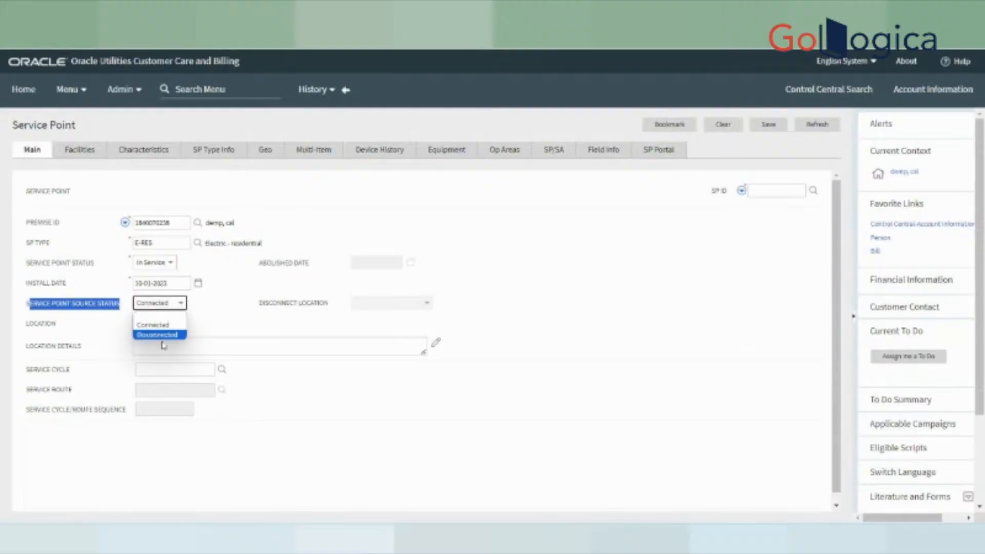
left_click(338, 399)
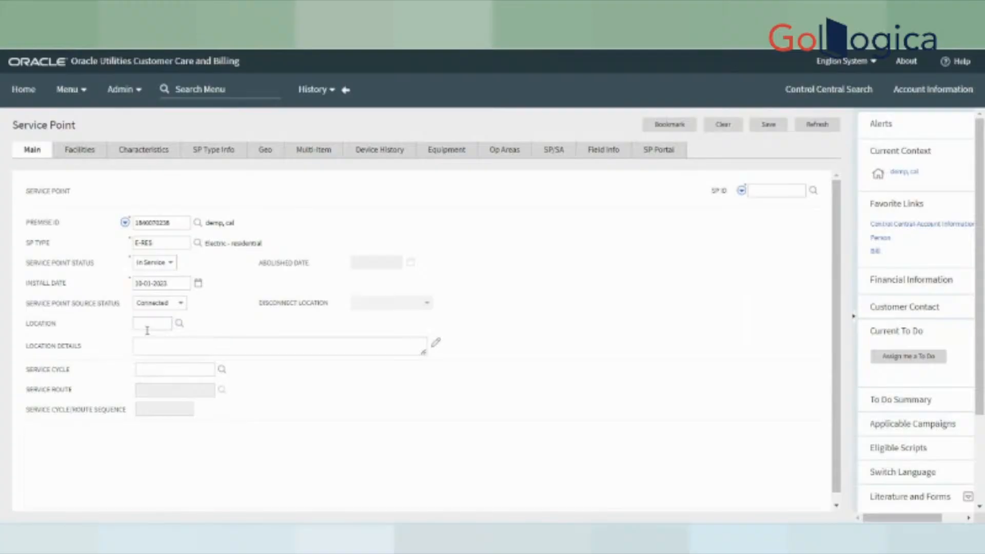
left_click_drag(29, 329, 63, 329)
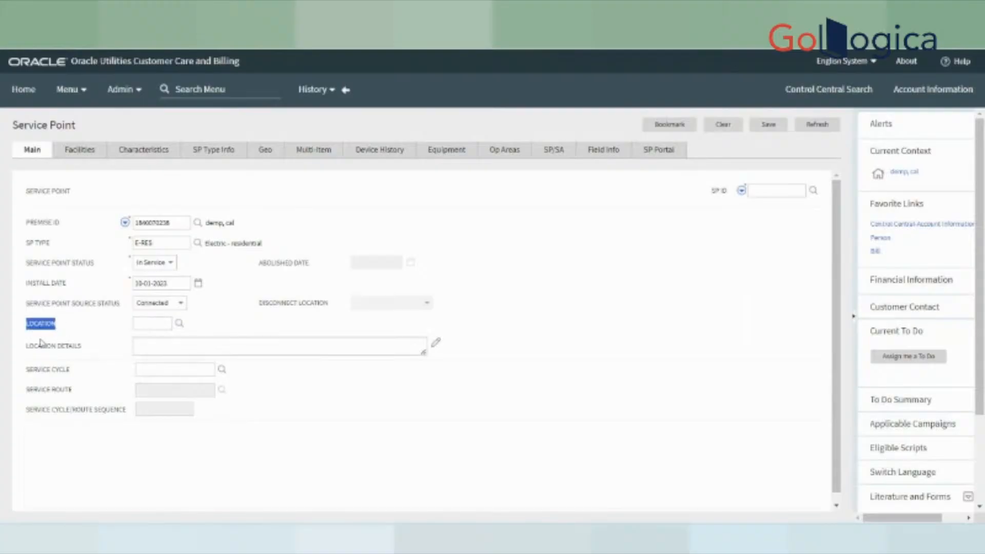
- Look up meter locations and set the service point's Location to GARG (Garage)
left_click(180, 324)
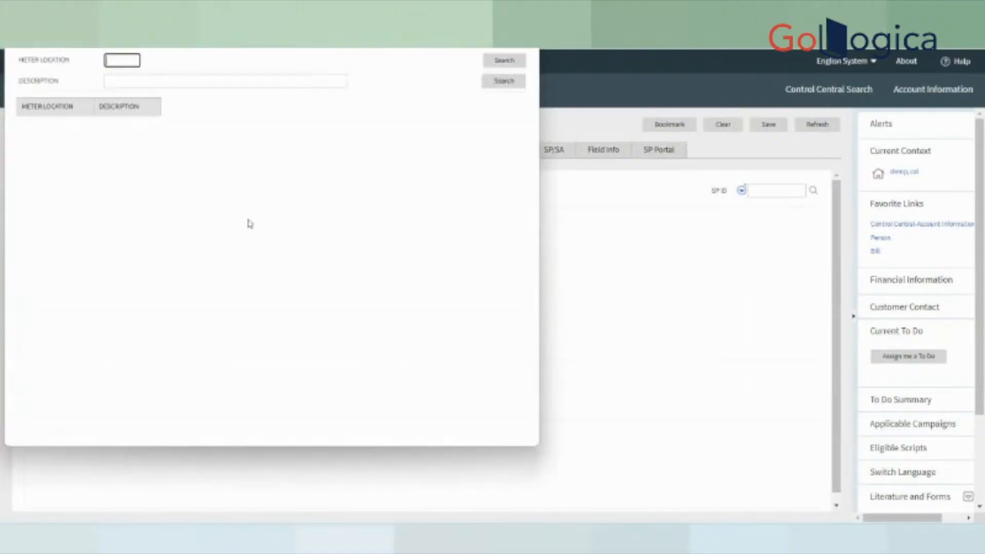
left_click(501, 61)
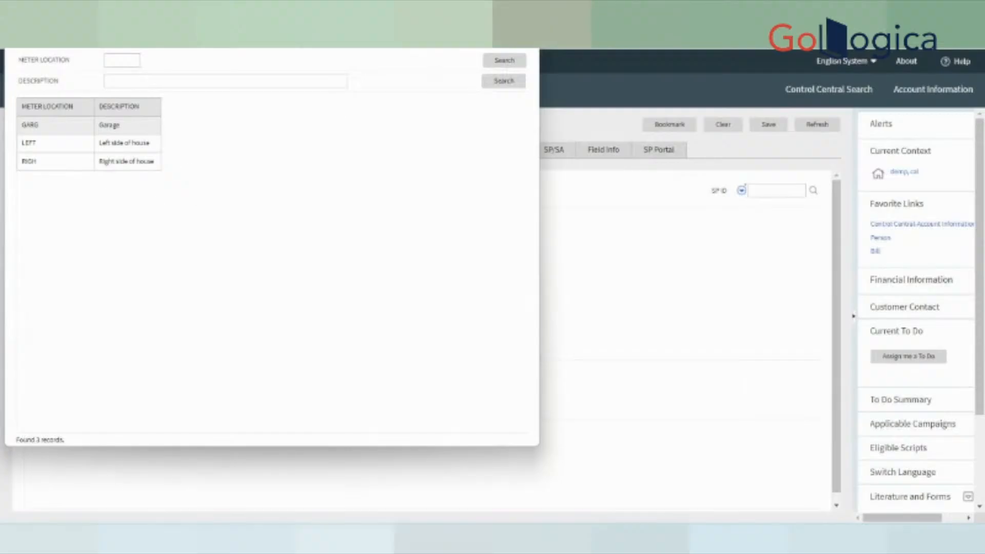
left_click(117, 134)
left_click(144, 344)
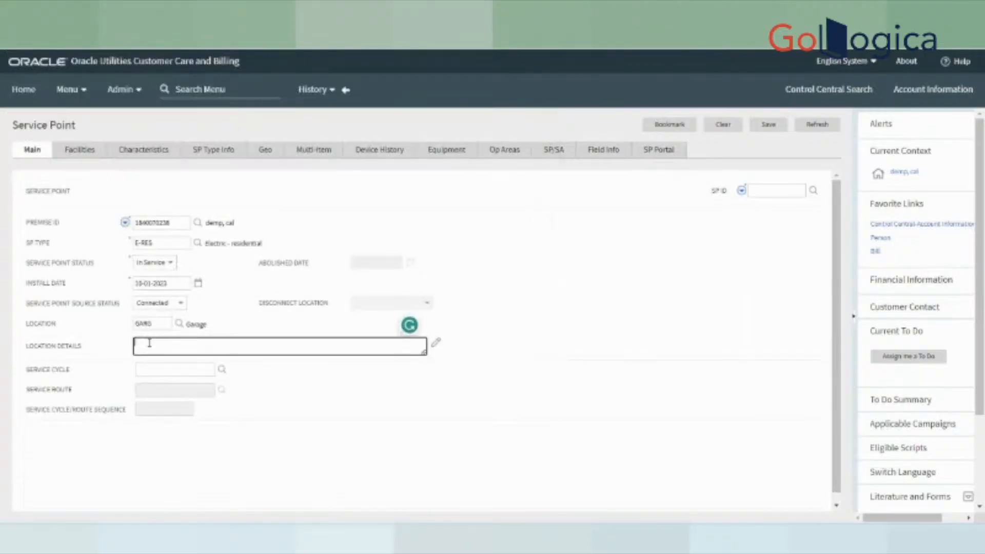
left_click(354, 422)
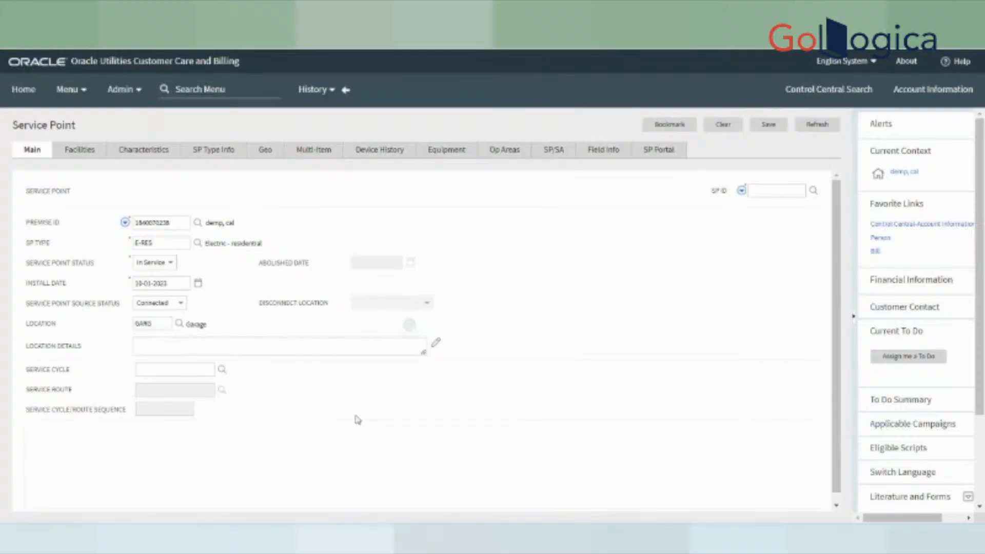
left_click_drag(26, 370, 79, 371)
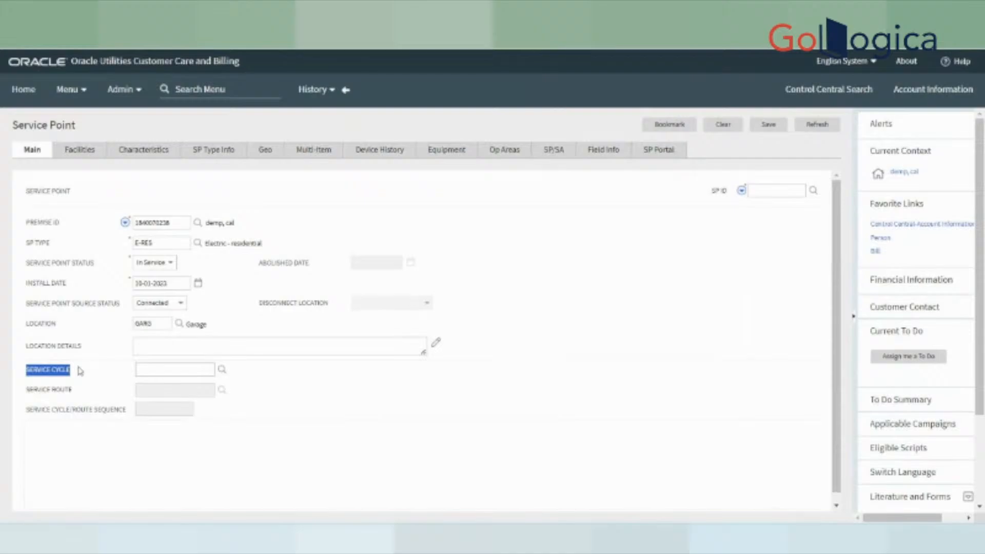
- Look up service cycles and set Service Cycle to M-D1, Monthly cycle - day 1
left_click(313, 396)
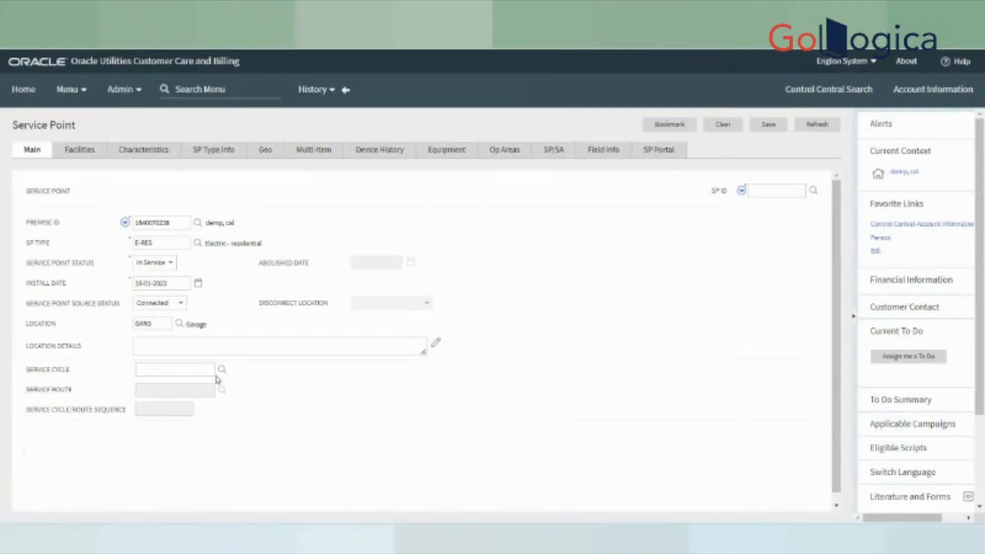
left_click(188, 368)
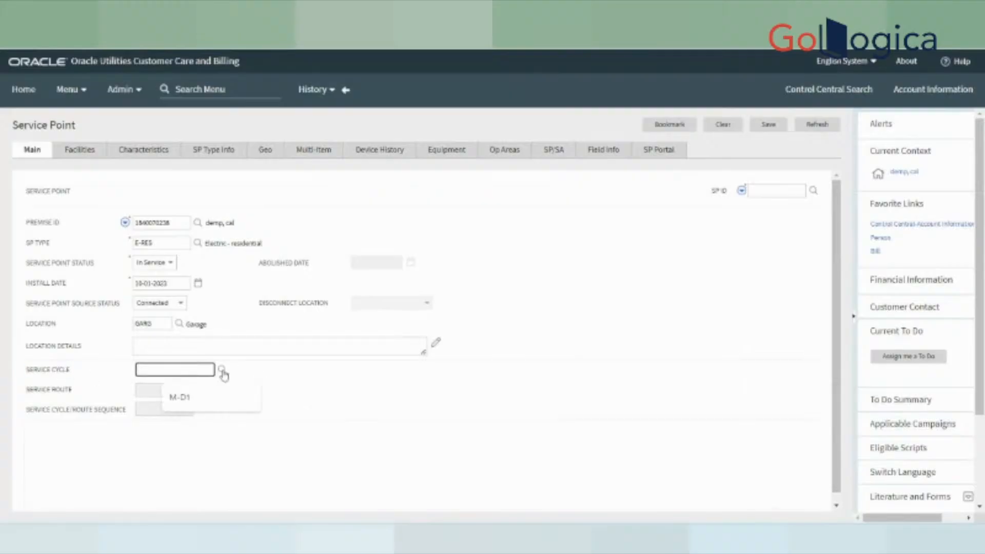
left_click(222, 370)
left_click(507, 61)
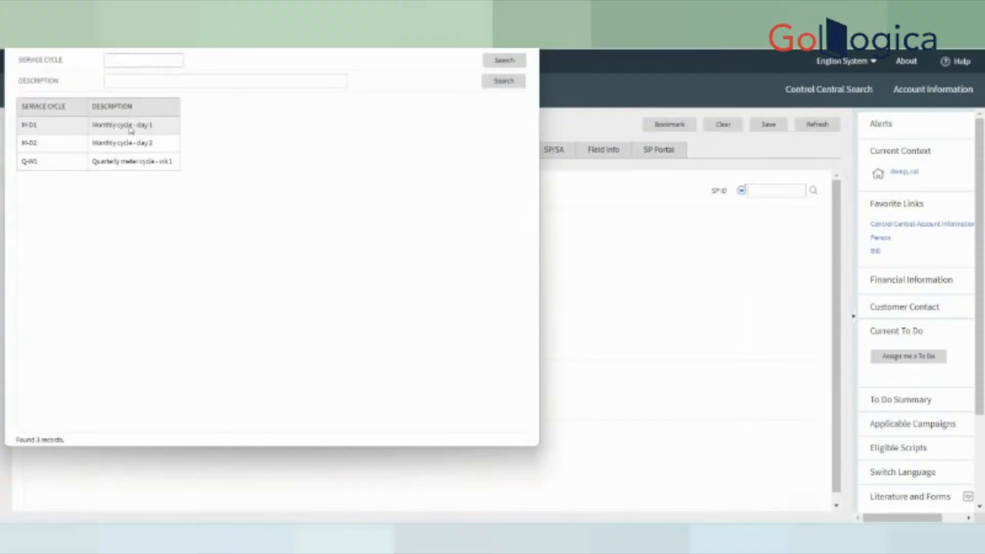
left_click(131, 130)
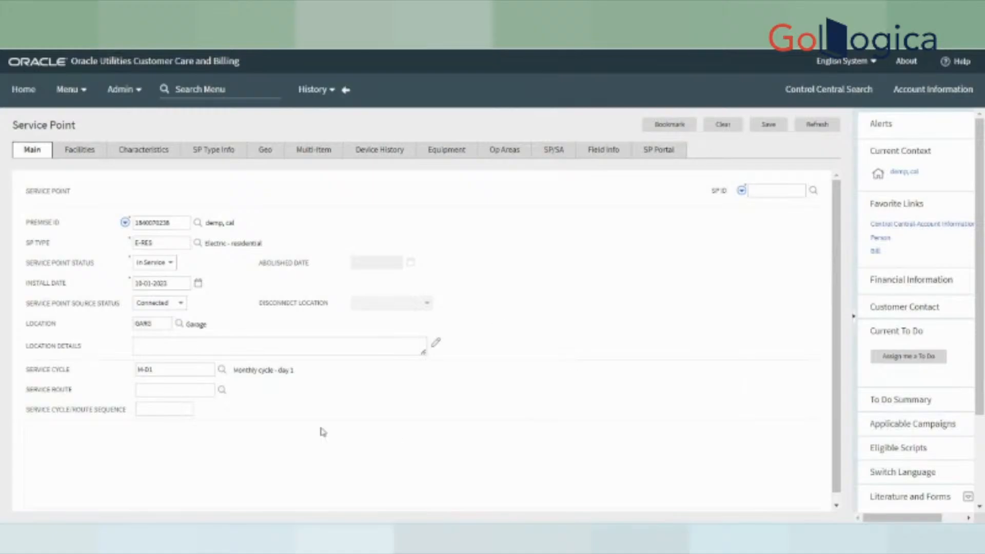
- Walk through the Service Cycle (M-D1), Service Route and route sequence fields
left_click_drag(167, 372, 83, 371)
left_click_drag(23, 392, 83, 392)
left_click(175, 389)
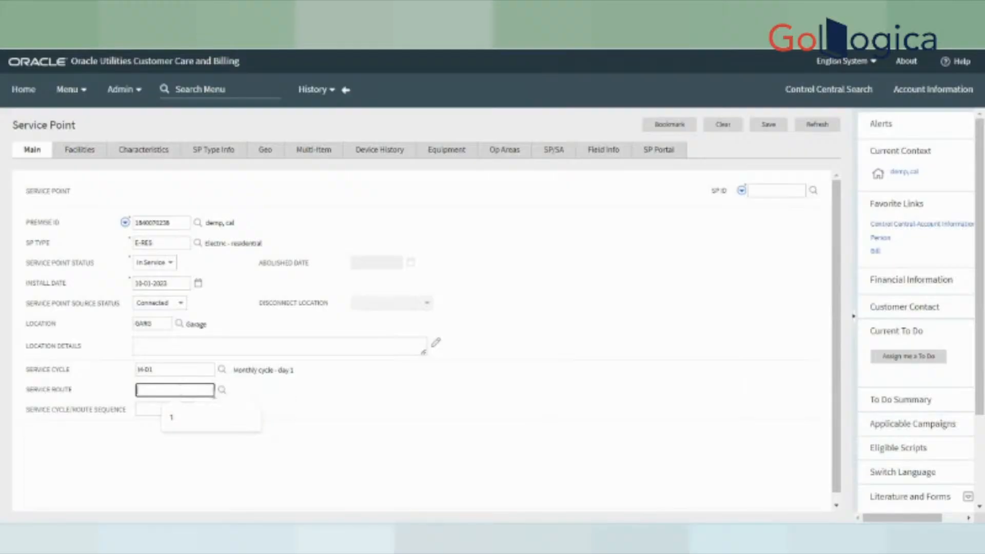
left_click(220, 394)
left_click(186, 391)
left_click_drag(21, 376, 81, 392)
left_click_drag(28, 374, 89, 368)
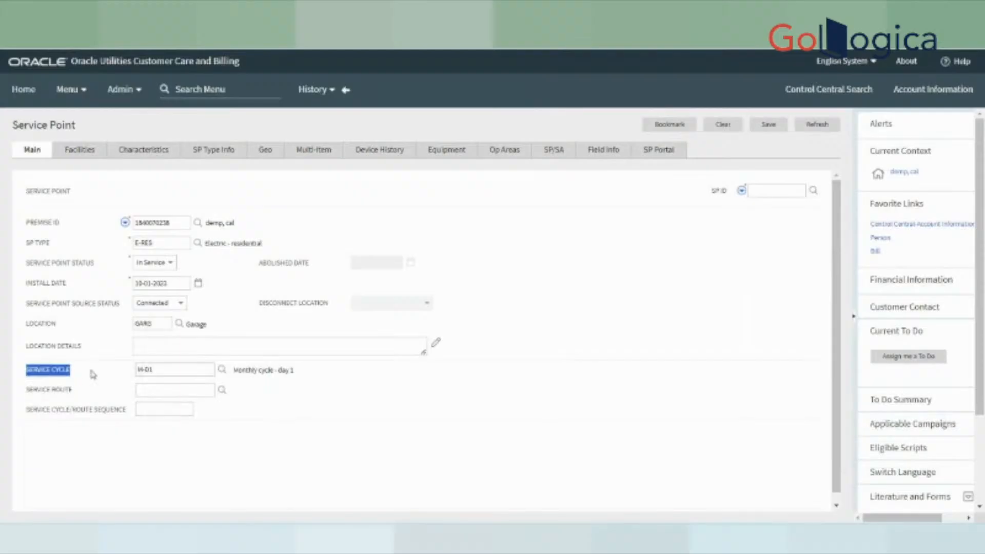
left_click_drag(21, 395, 101, 390)
left_click(178, 390)
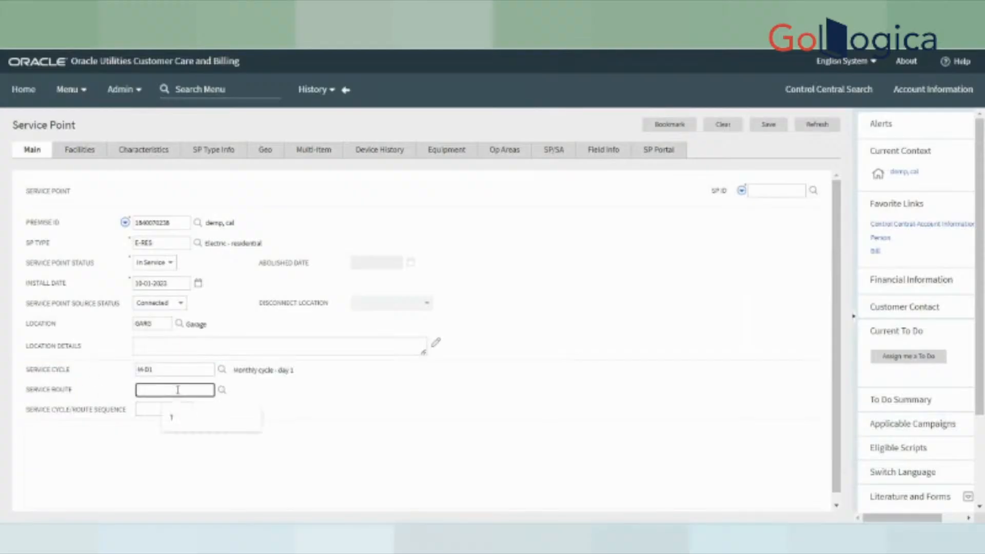
left_click_drag(174, 369, 119, 369)
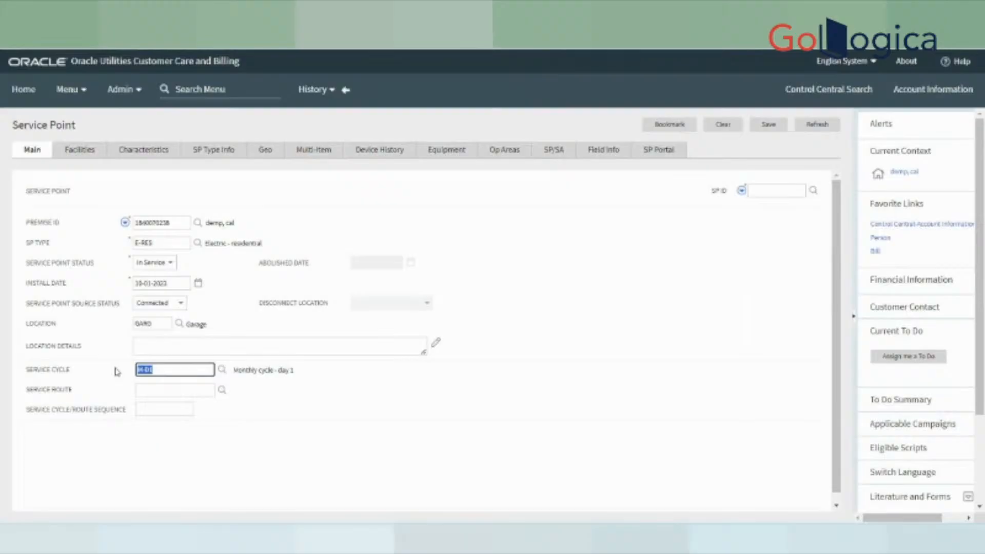
left_click(167, 391)
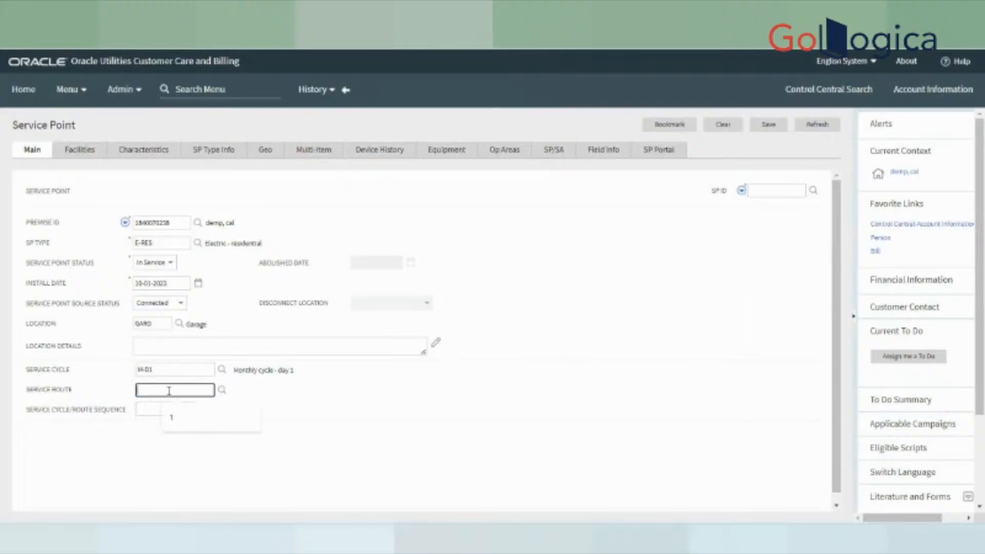
left_click(147, 412)
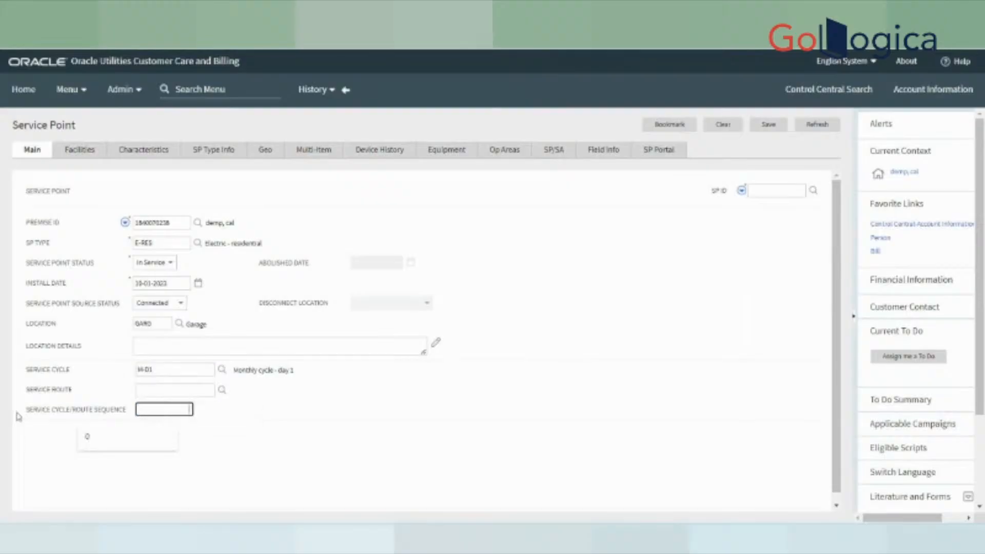
mouse_move(18, 416)
left_mouse_down()
mouse_move(117, 414)
mouse_move(28, 413)
left_mouse_up()
left_click(124, 423)
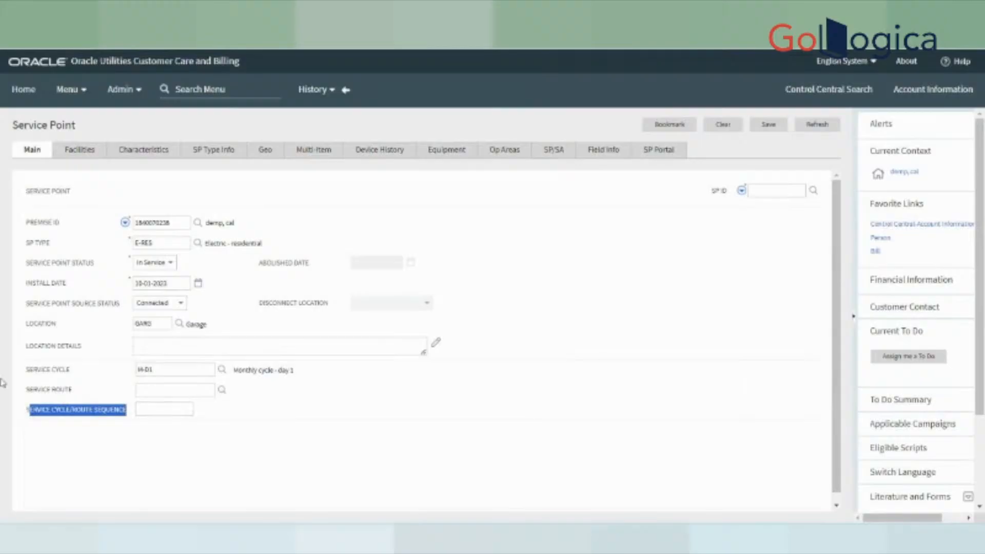
- Set Service Route to 1 with Route Sequence 0, then show the Characteristics tab
left_click(173, 370)
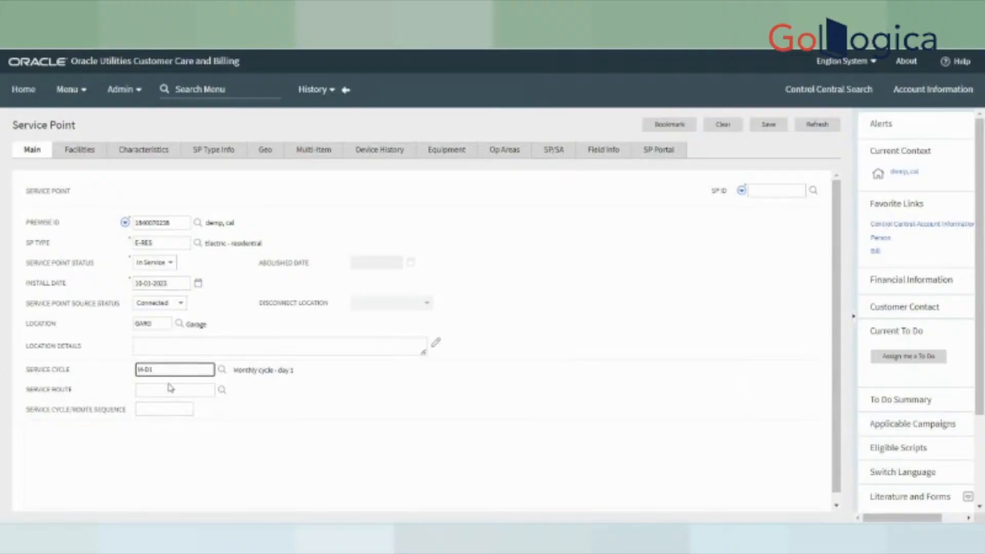
left_click(170, 389)
left_click(205, 426)
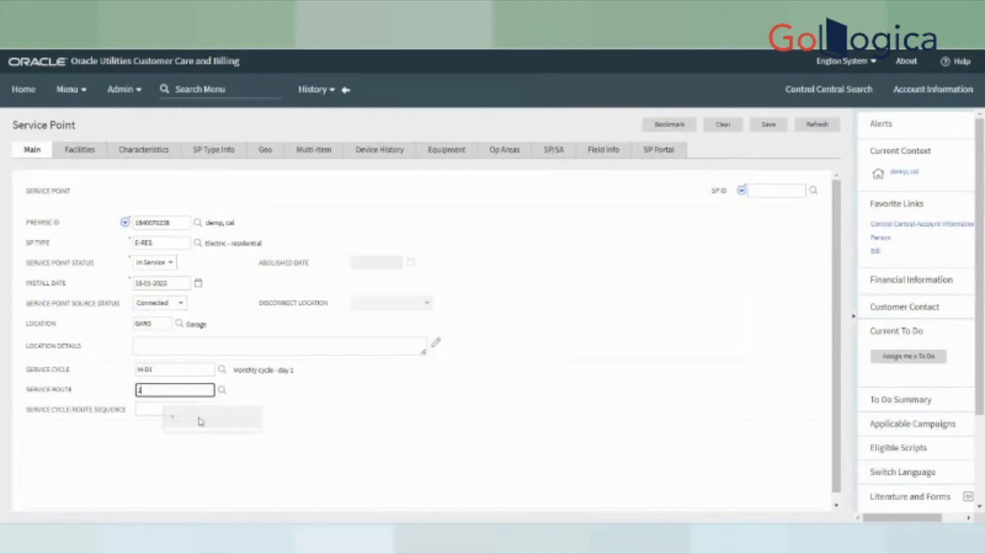
left_click(174, 411)
left_click(107, 441)
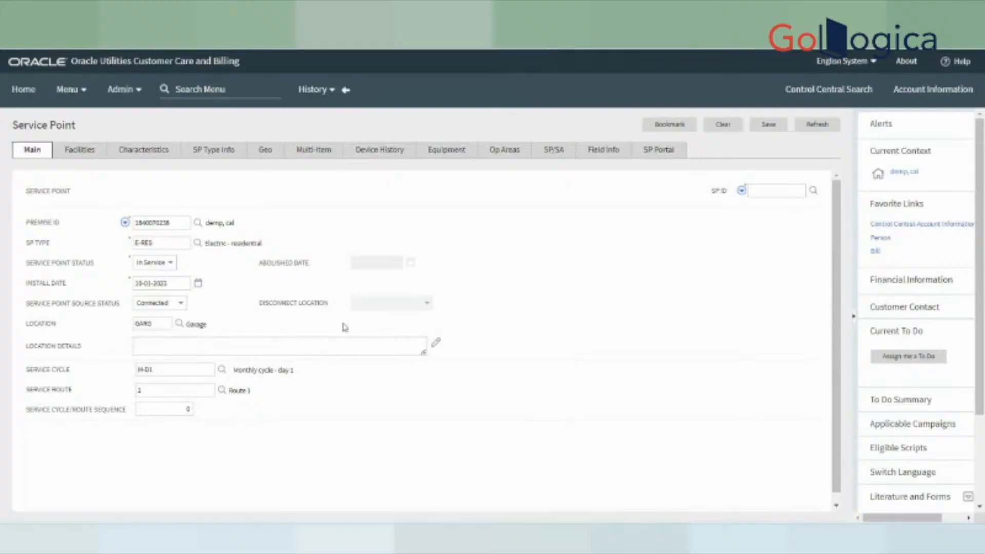
left_click(144, 149)
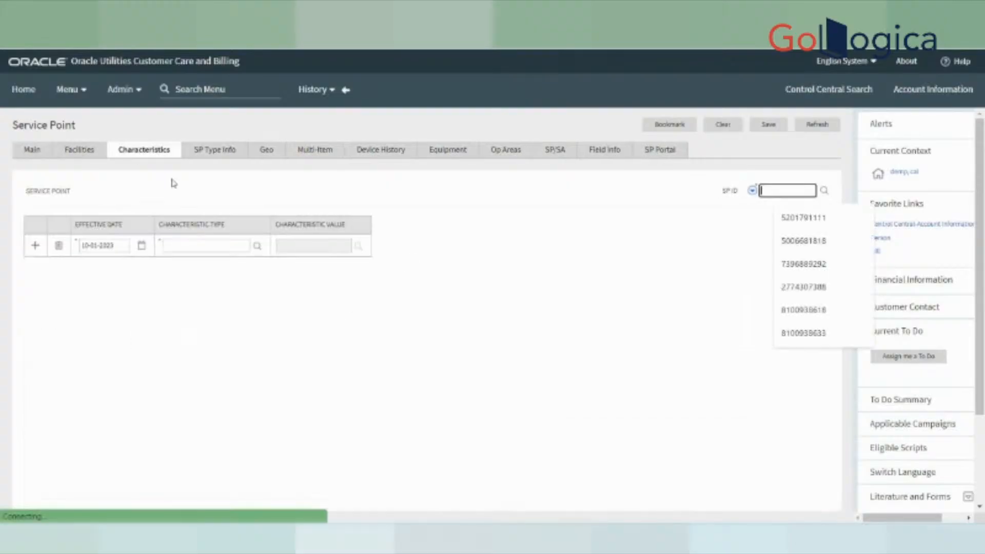
- Browse the available characteristic types, then switch to the service point's Op Areas
left_click(256, 249)
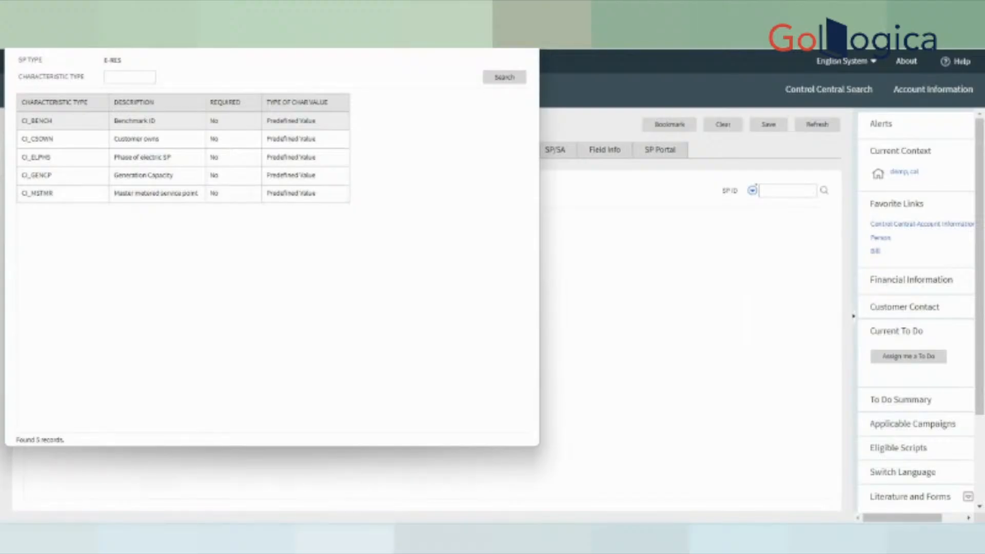
left_click(524, 18)
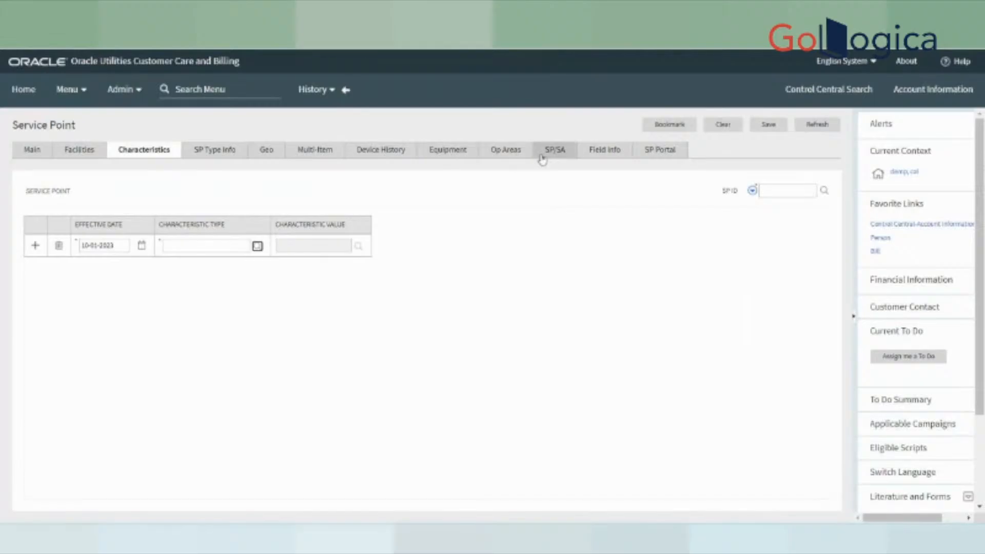
left_click(518, 155)
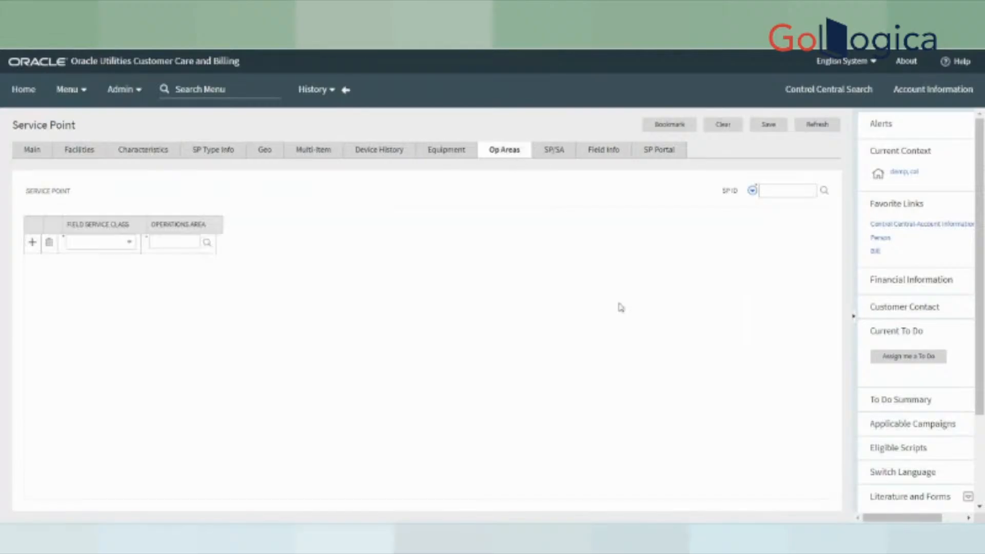
- Map the Meter Shop field service class to the NORTH operations area
left_click(487, 216)
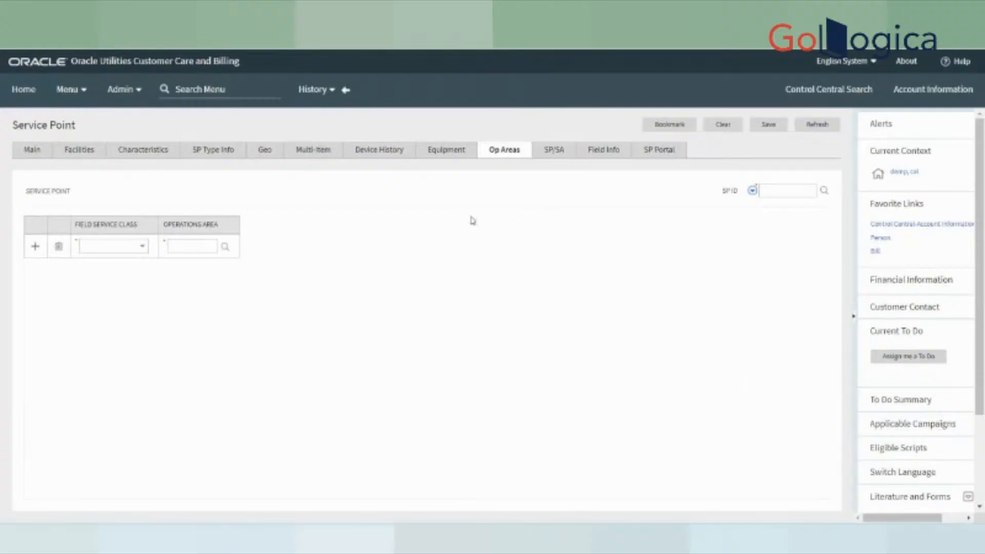
left_click(125, 250)
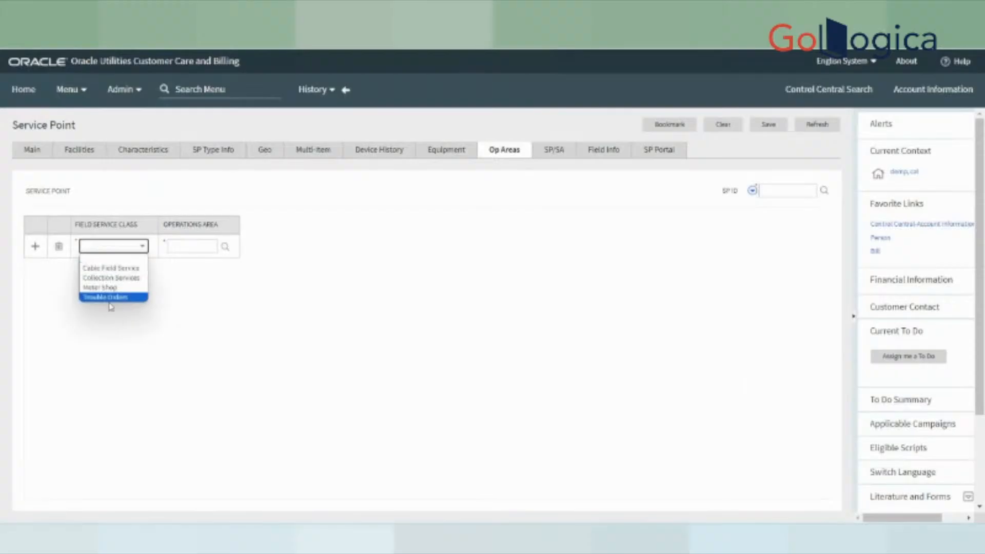
left_click(105, 289)
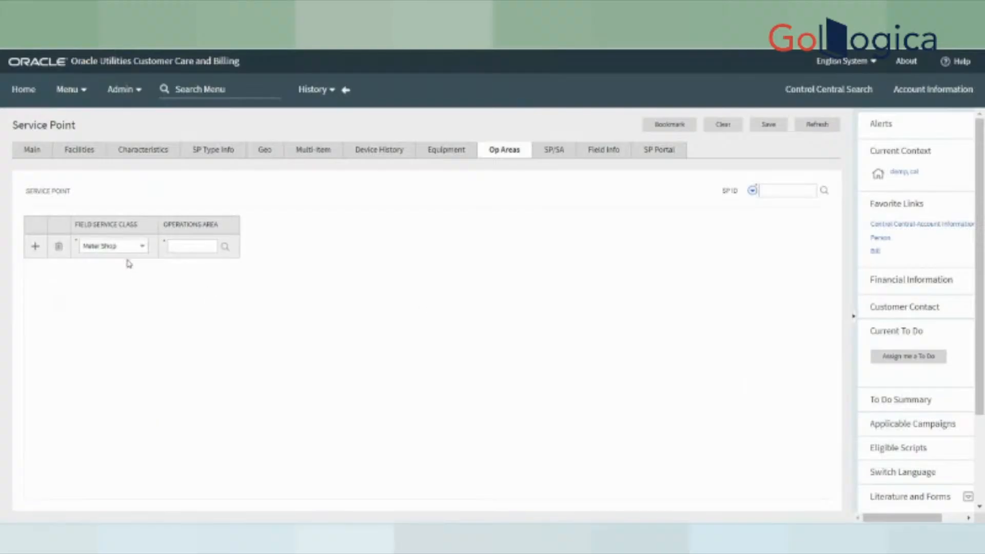
left_click(225, 248)
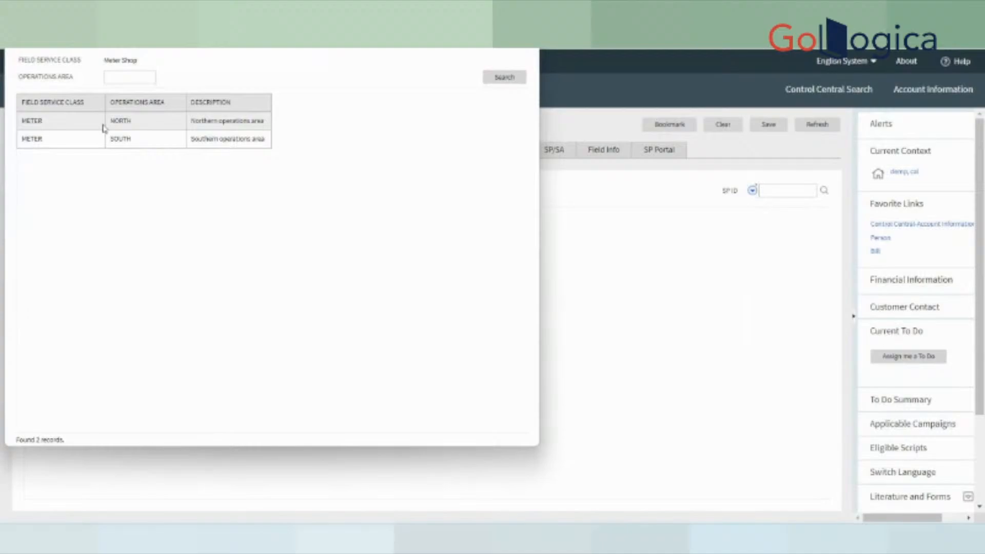
left_click(128, 124)
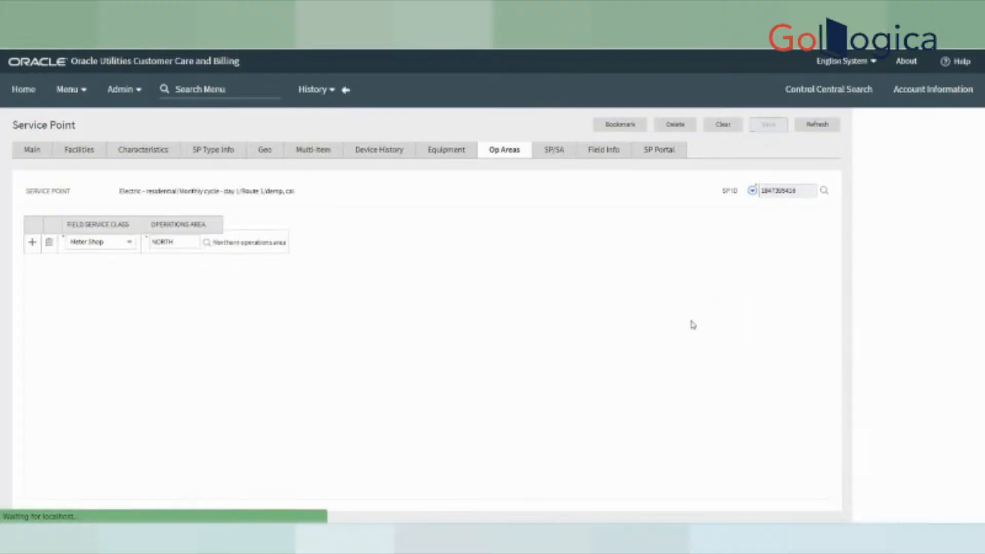
- Return to the service point's Main tab showing E-RES, cycle M-D1 and route 1
left_click(28, 153)
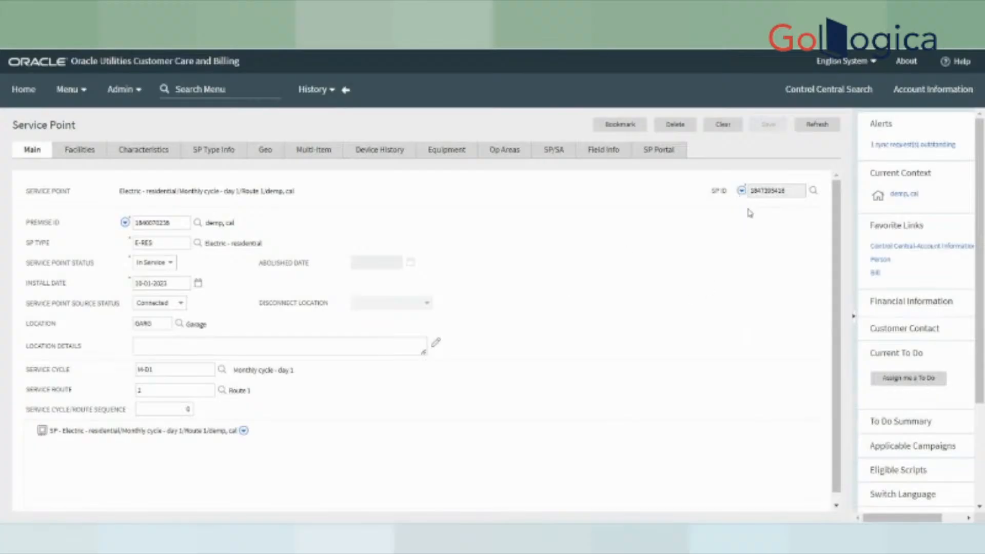
- Open the SP ID context menu and show the Go To Field Activity options
left_click(741, 191)
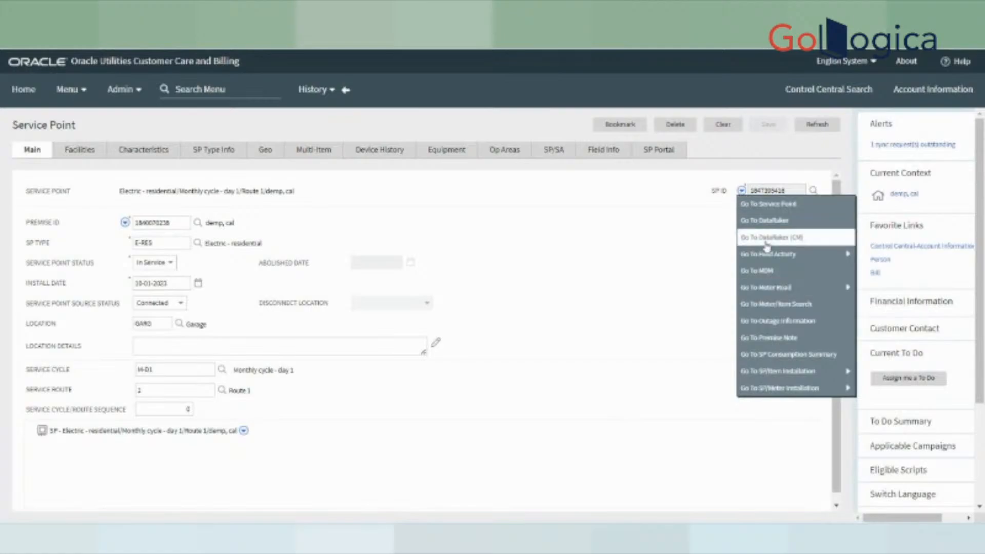
mouse_move(771, 253)
- Add a new field activity for the service point and list its 28 activity types
mouse_move(832, 254)
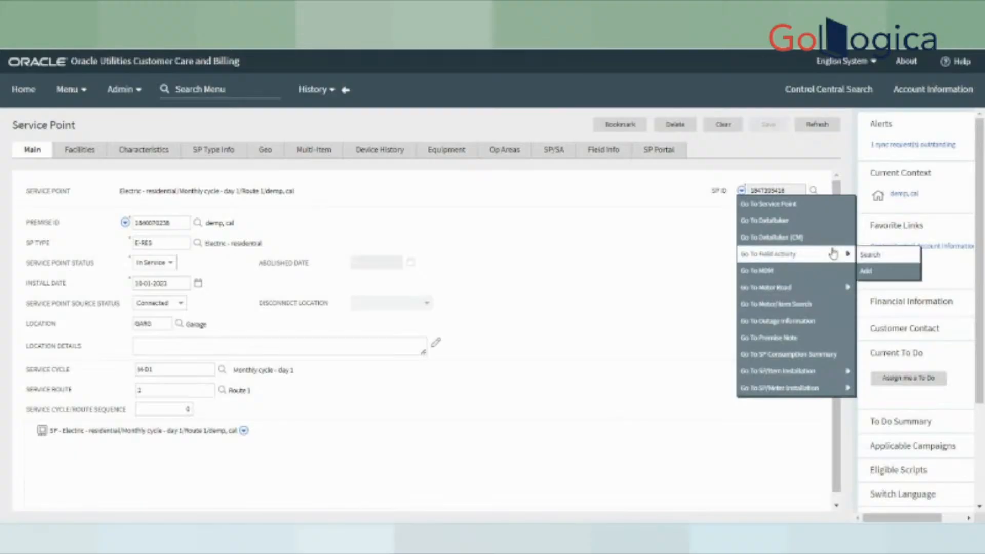
left_click(867, 274)
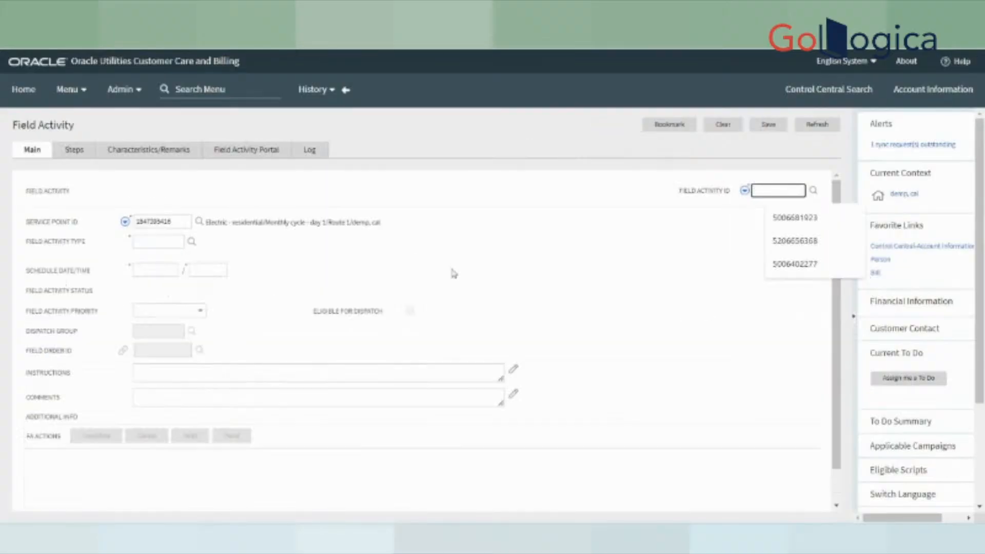
left_click_drag(19, 225, 86, 227)
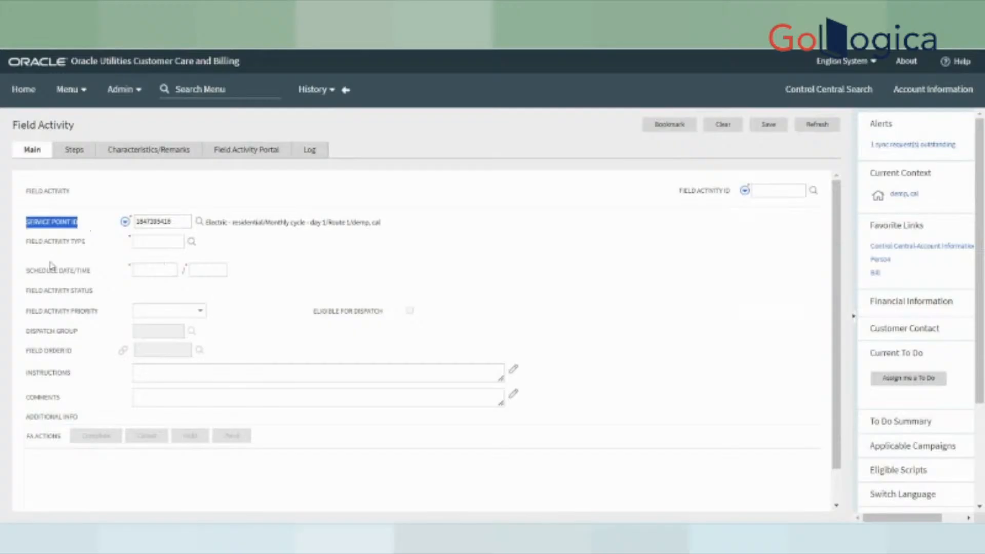
left_click_drag(24, 240, 83, 238)
left_click(192, 242)
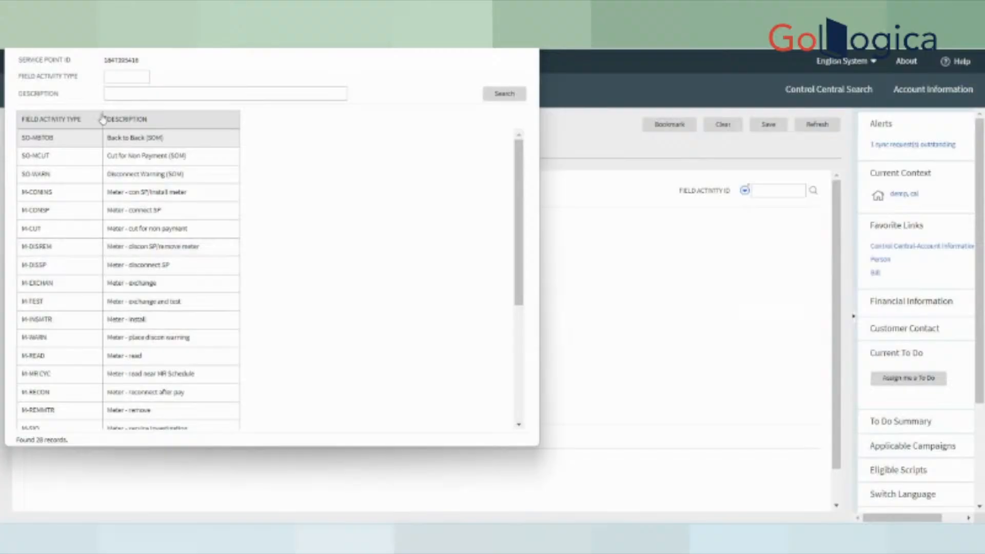
scroll(139, 271, "down", 3)
scroll(140, 285, "down", 2)
scroll(149, 359, "up", 4)
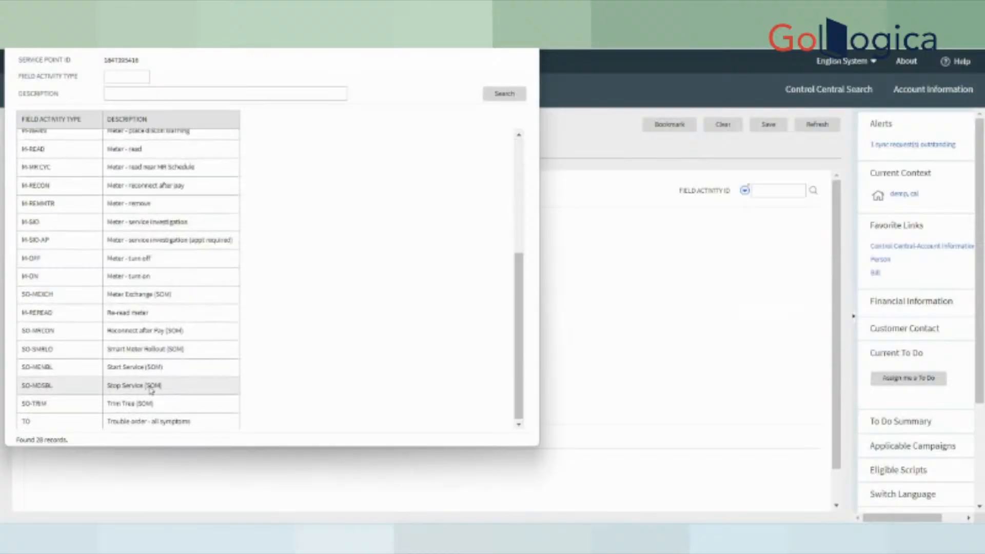
scroll(154, 375, "up", 1)
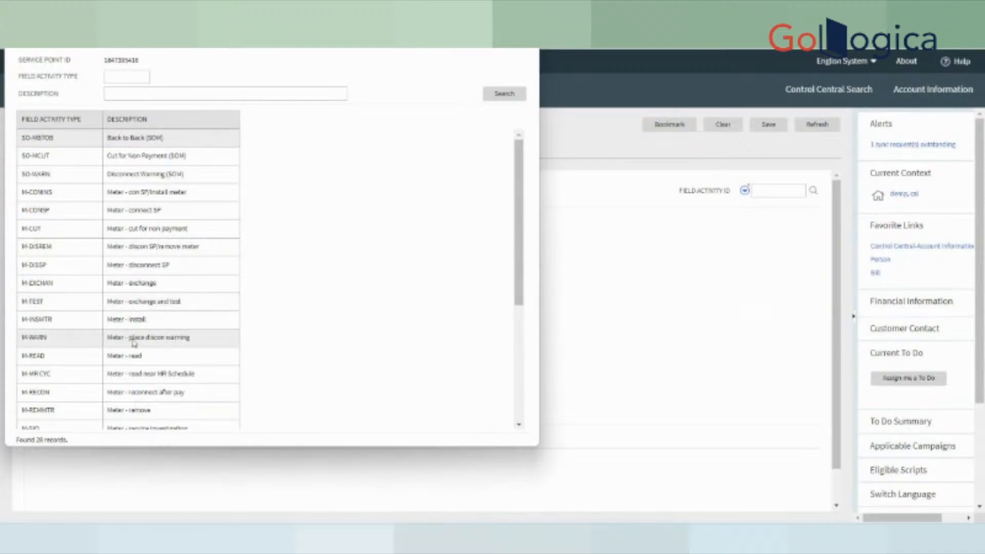
- Set up an M-READ field activity scheduled 10-01-2023 with dispatch group S-E-RC-N
left_click(124, 362)
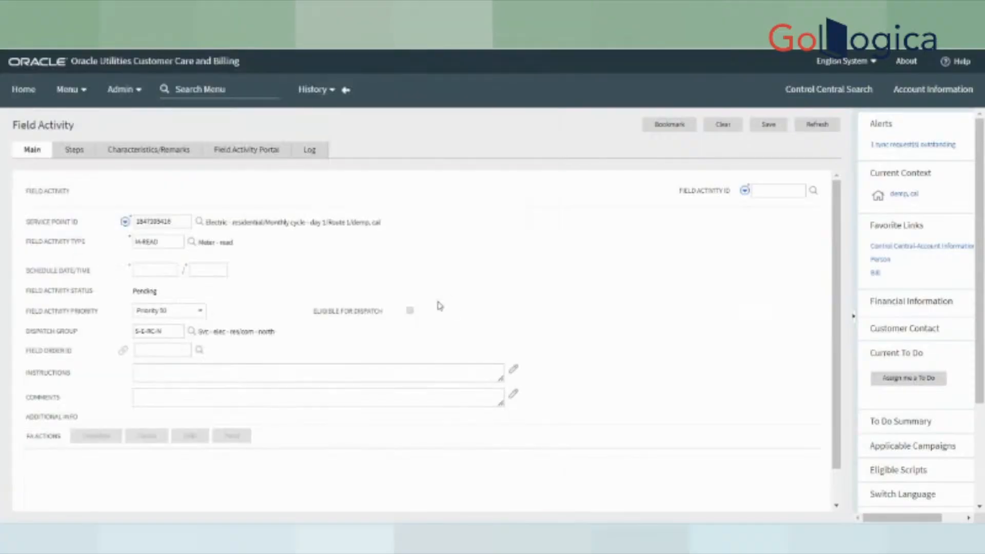
left_click(150, 269)
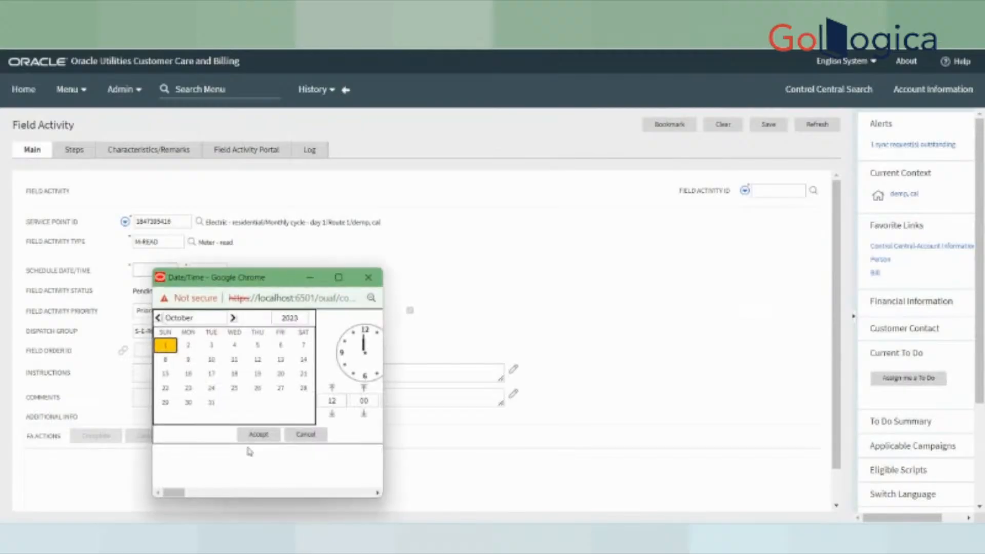
left_click(253, 437)
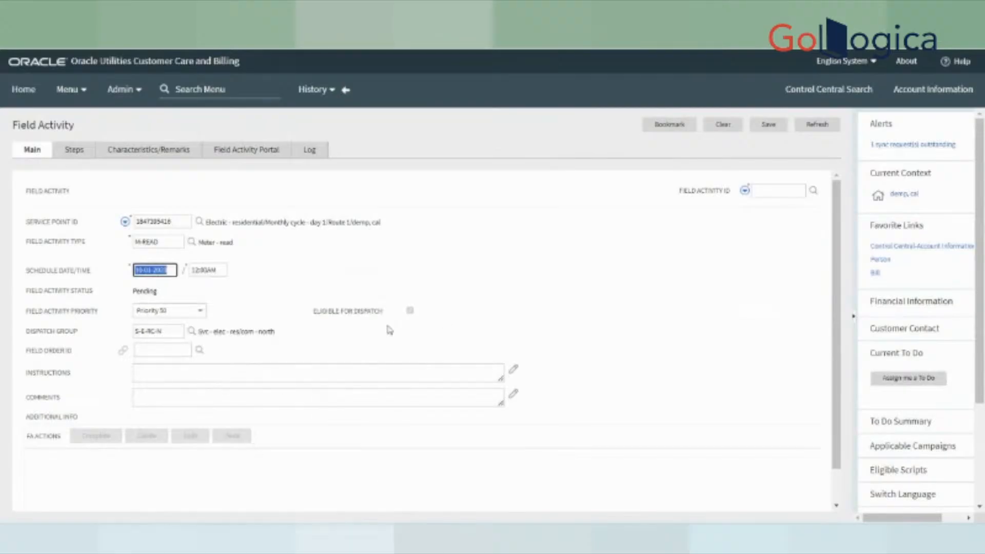
left_click_drag(26, 333, 91, 339)
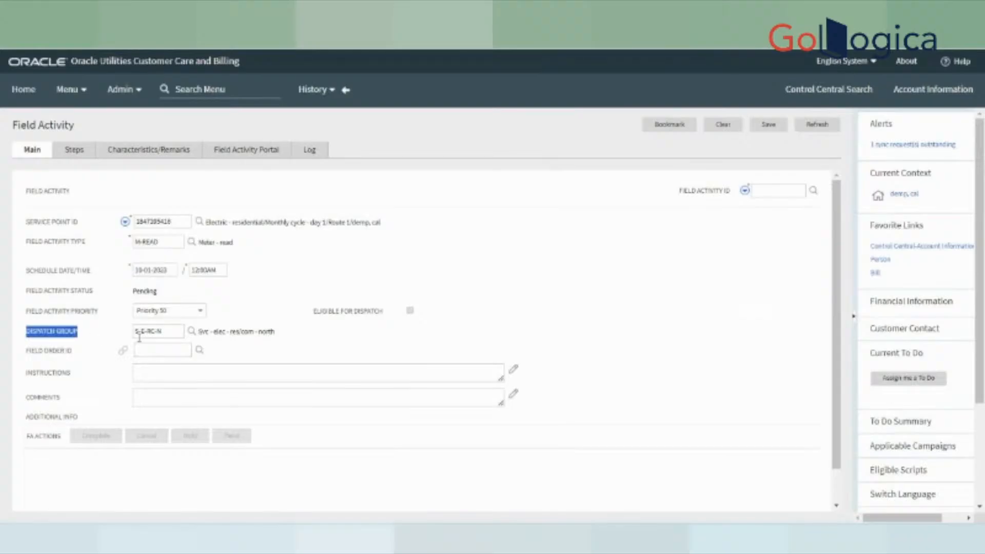
left_click_drag(205, 333, 298, 337)
left_click(298, 337)
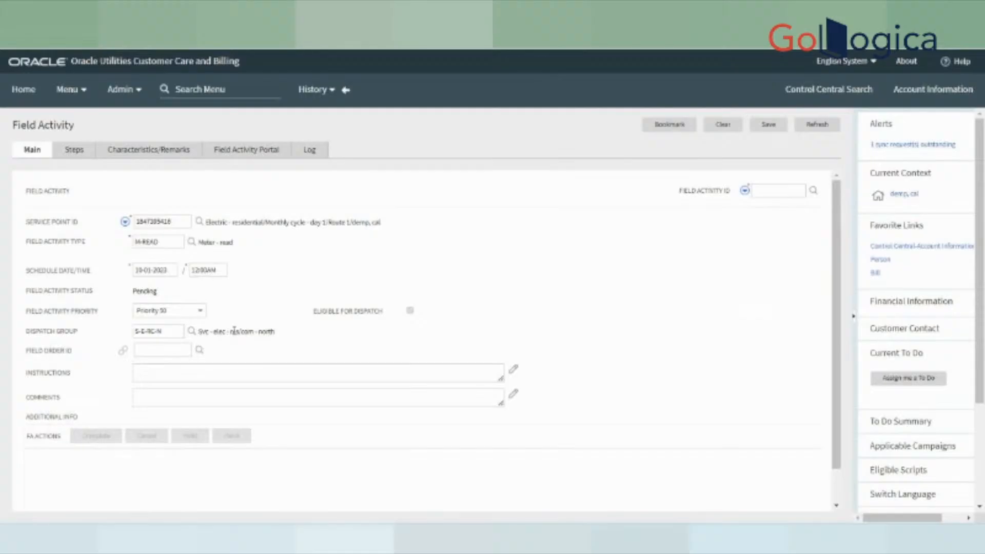
triple_click(271, 330)
left_click(289, 344)
left_click(763, 131)
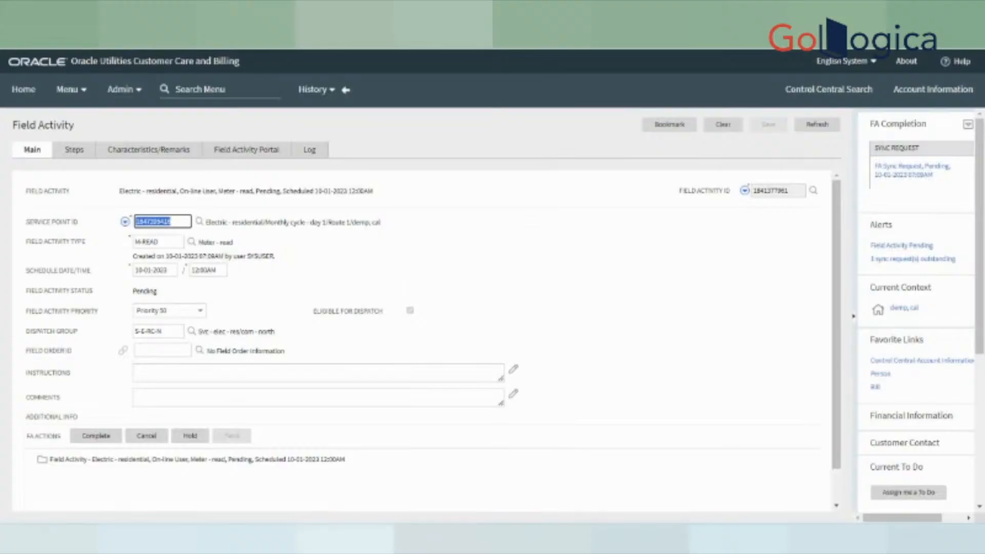
left_click(145, 349)
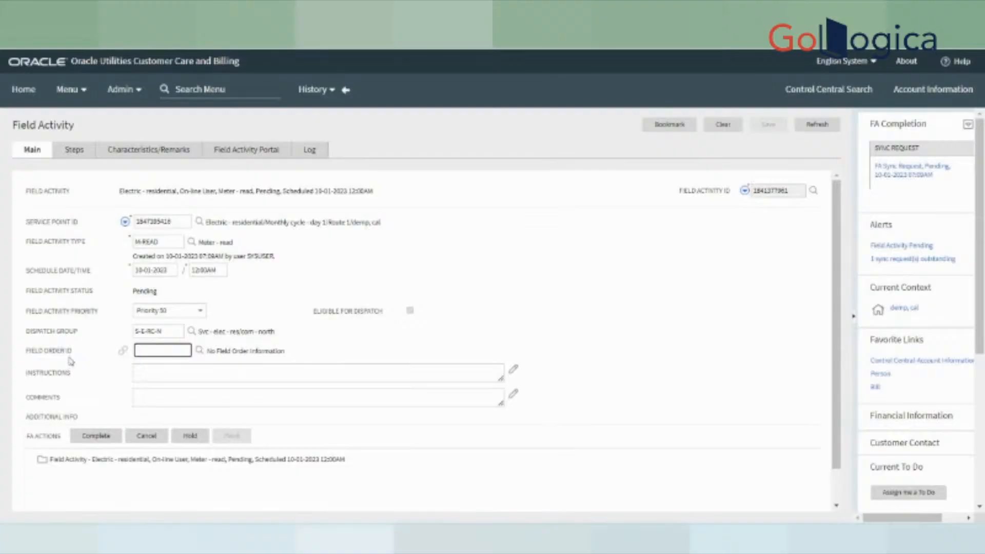
left_click_drag(25, 351, 77, 353)
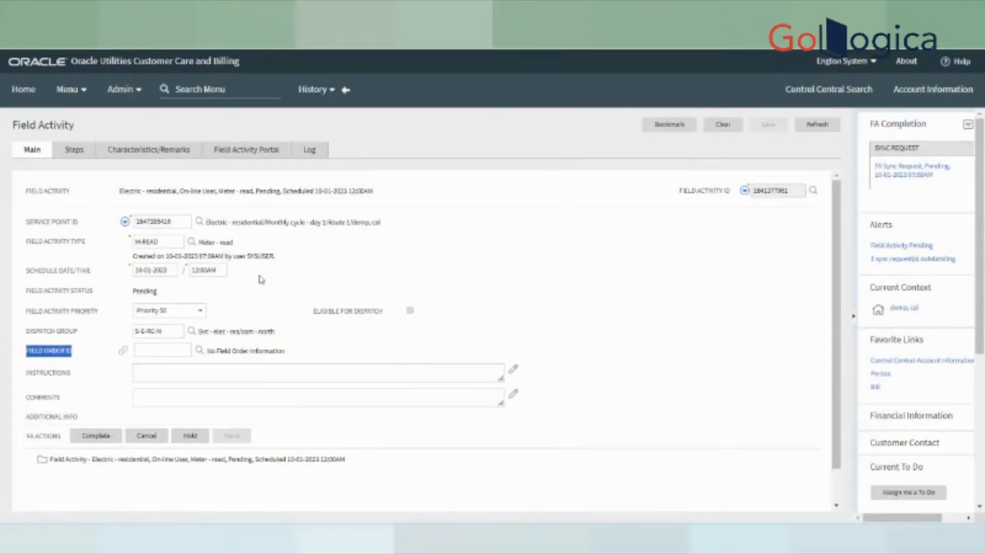
left_click(77, 154)
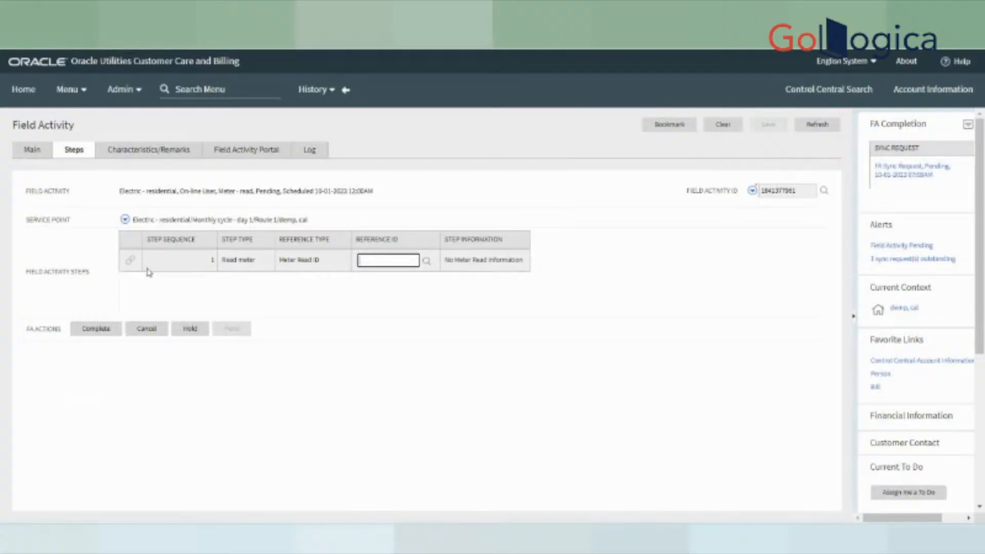
left_click_drag(172, 266, 499, 260)
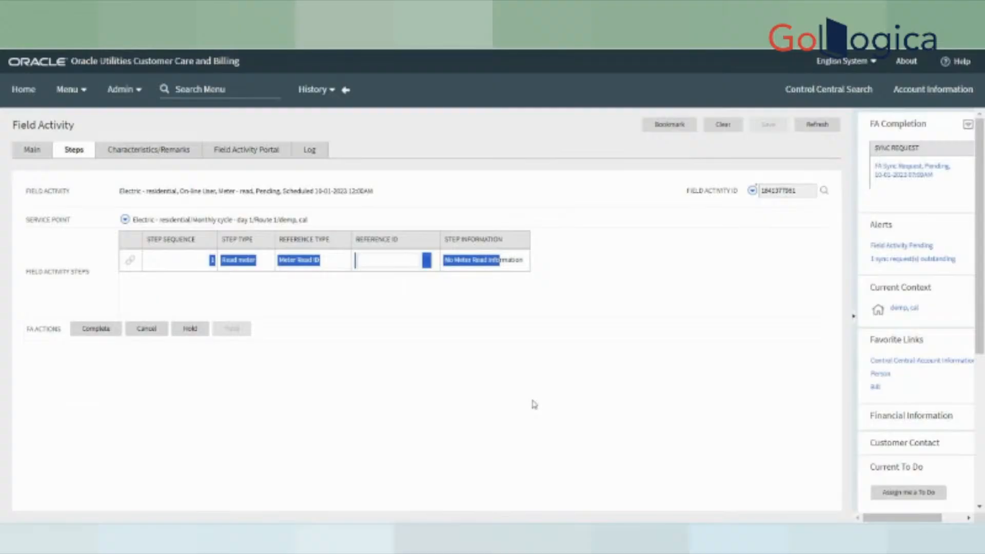
left_click(466, 357)
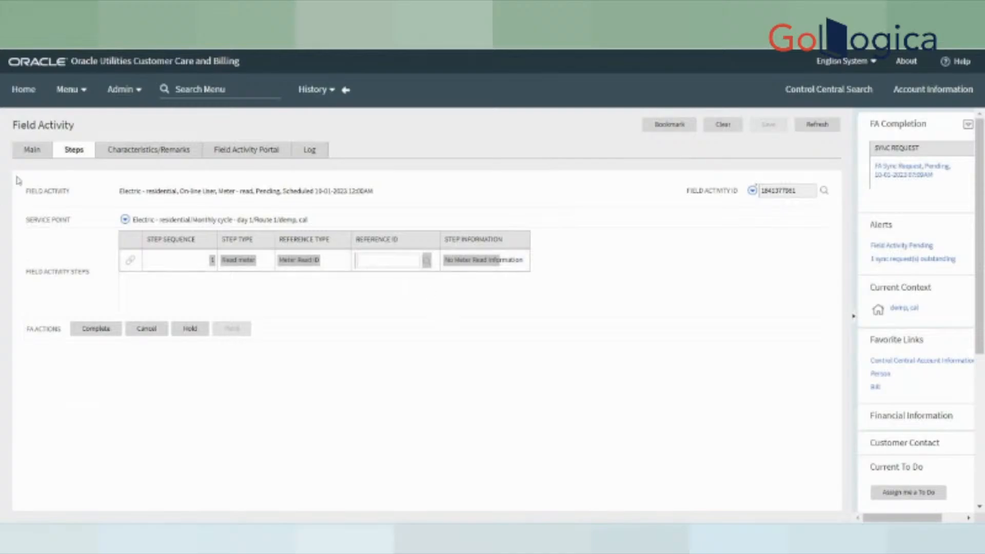
left_click(32, 150)
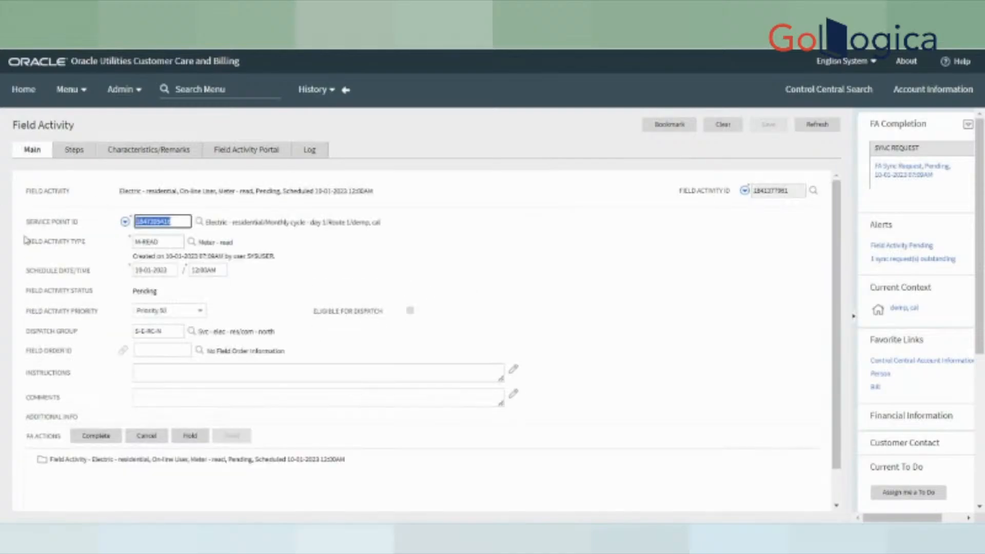
left_click_drag(22, 227, 85, 225)
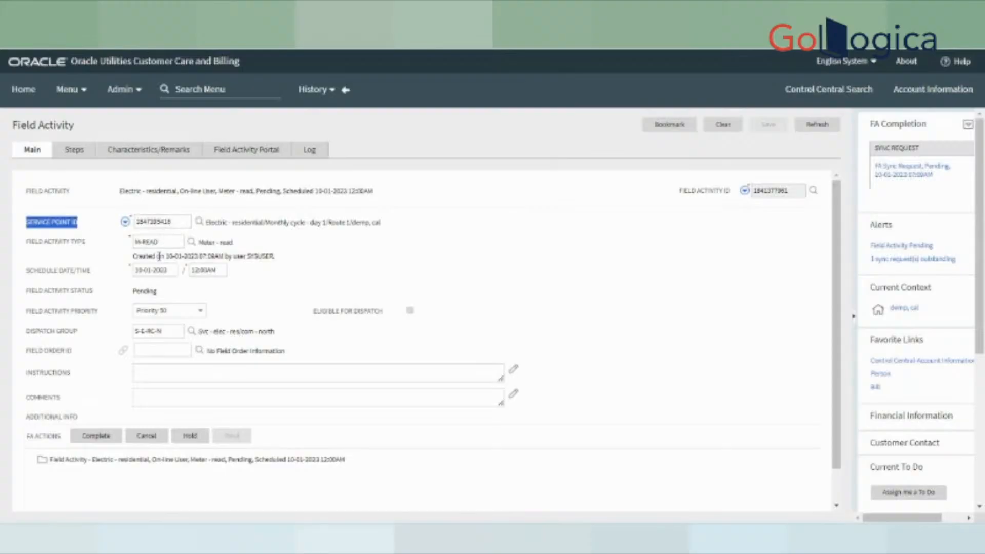
- Search the menu for 'field' to list Field pages, including Field Activity Type
left_click(164, 241)
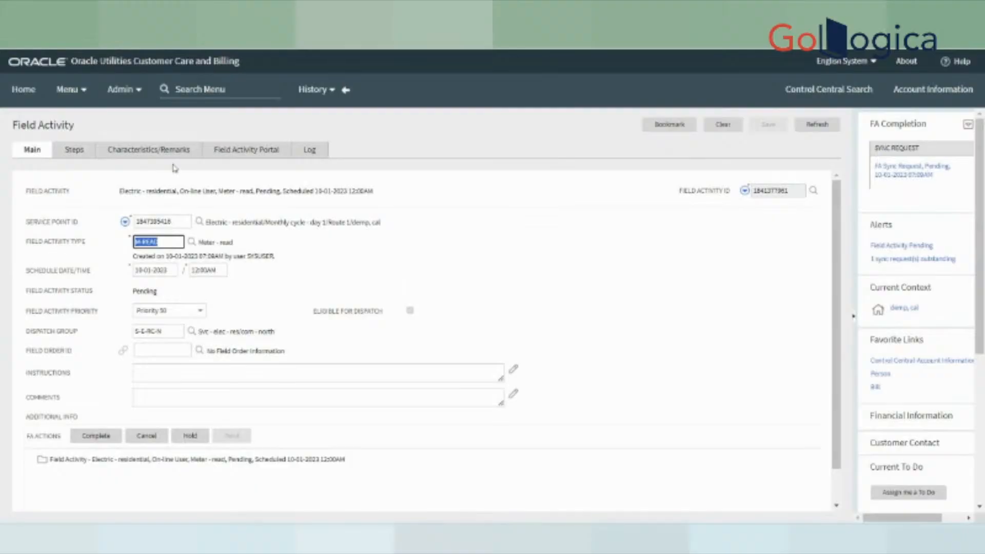
left_click(211, 88)
type("met")
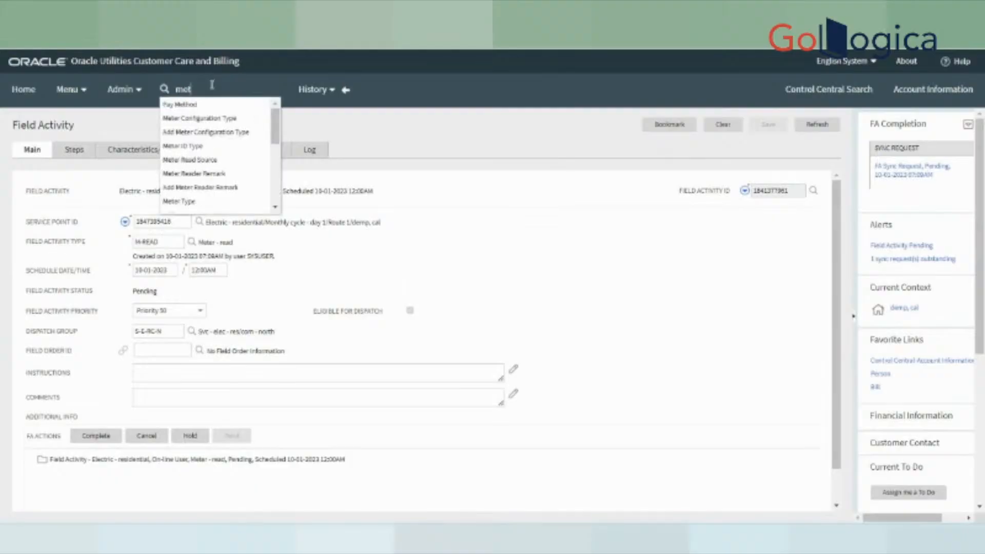
type("er read")
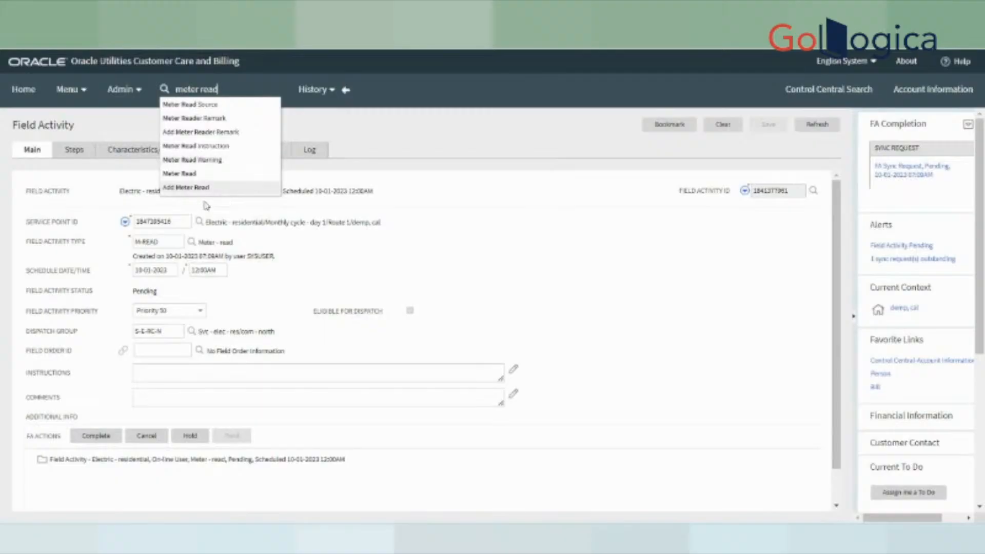
type(" fe")
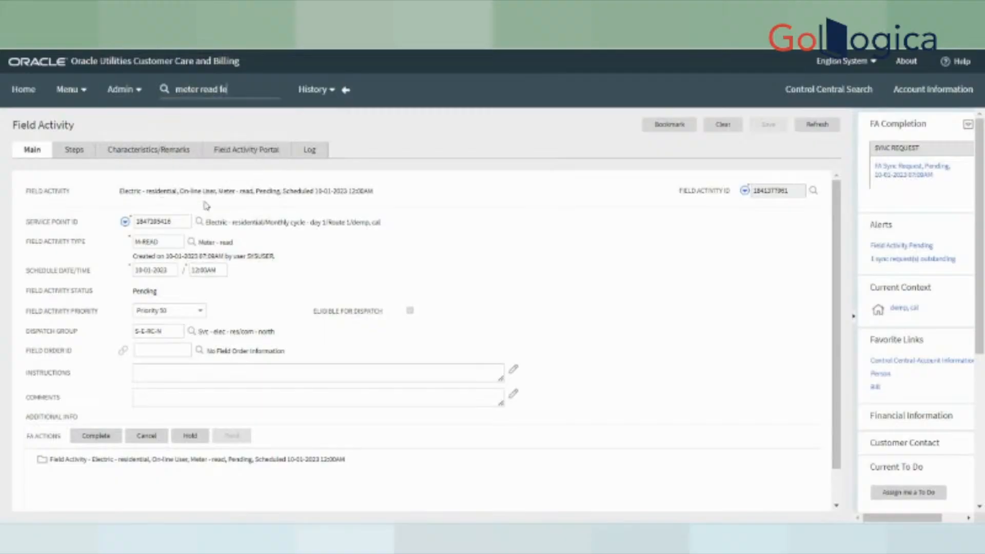
key("BackSpace")
key("BackSpace")
key("BackSpace")
key("BackSpace")
key("BackSpace")
key("BackSpace")
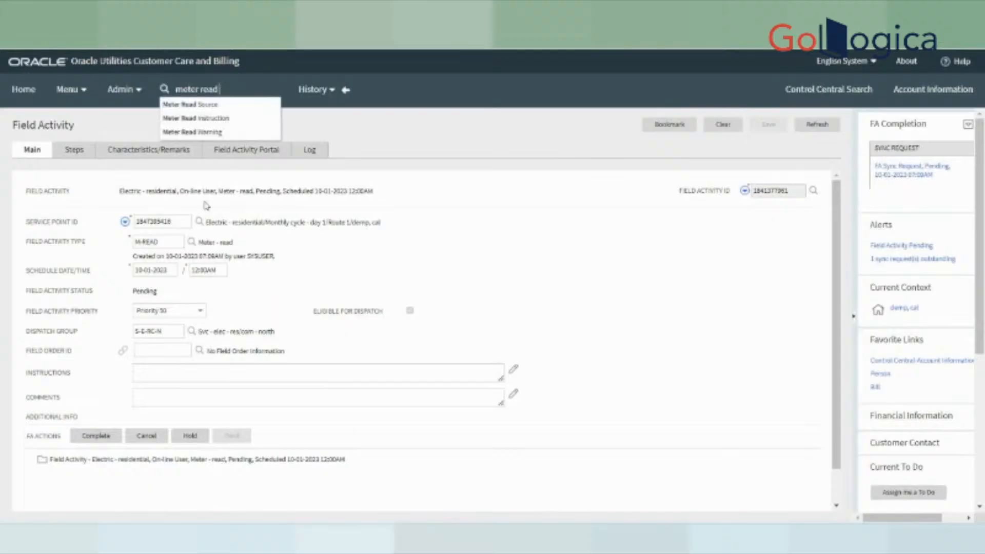
key("BackSpace")
key("BackSpace")
key("BackSpace")
key("BackSpace")
key("BackSpace")
key("BackSpace")
key("BackSpace")
type("filed")
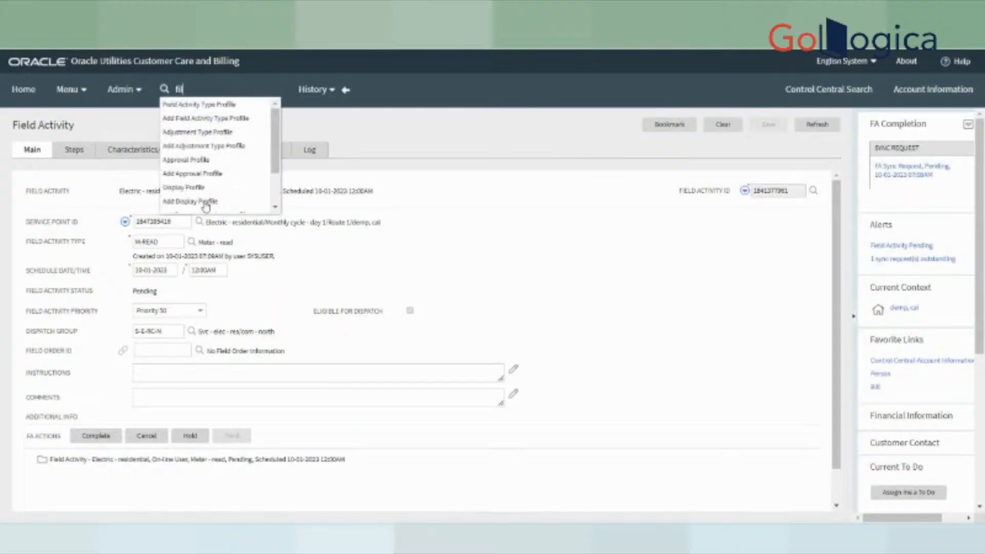
key("BackSpace")
key("BackSpace")
key("BackSpace")
type("eld")
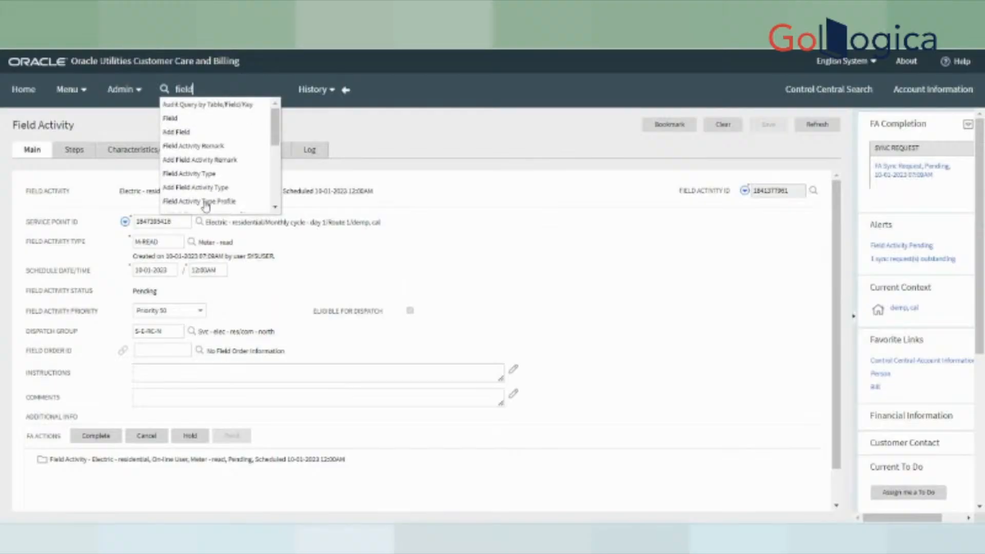
scroll(205, 206, "down", 1)
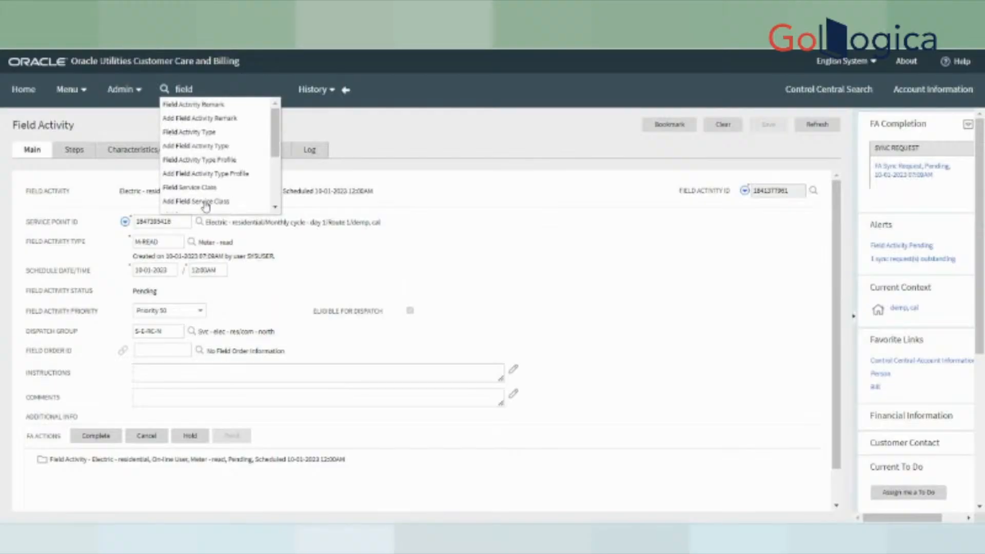
- Search Field Activity Type descriptions with '%Mead%' and open M-READ (Meter - read)
left_click(209, 138)
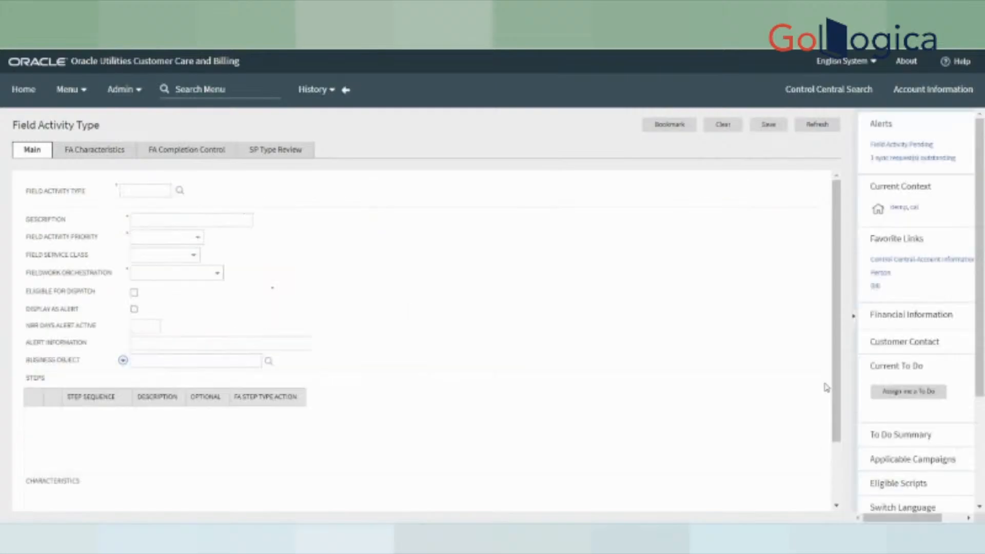
left_click(504, 60)
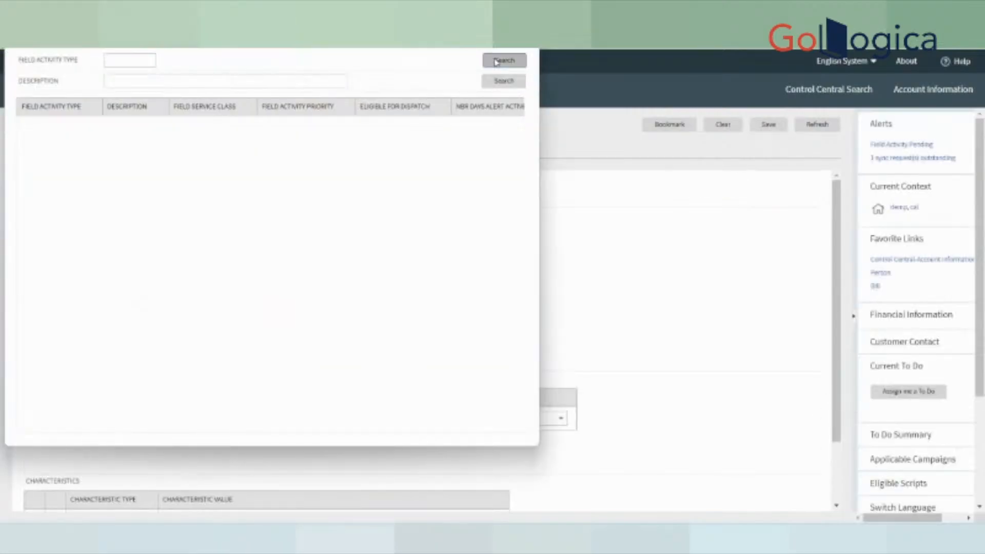
left_click(118, 80)
type("%M")
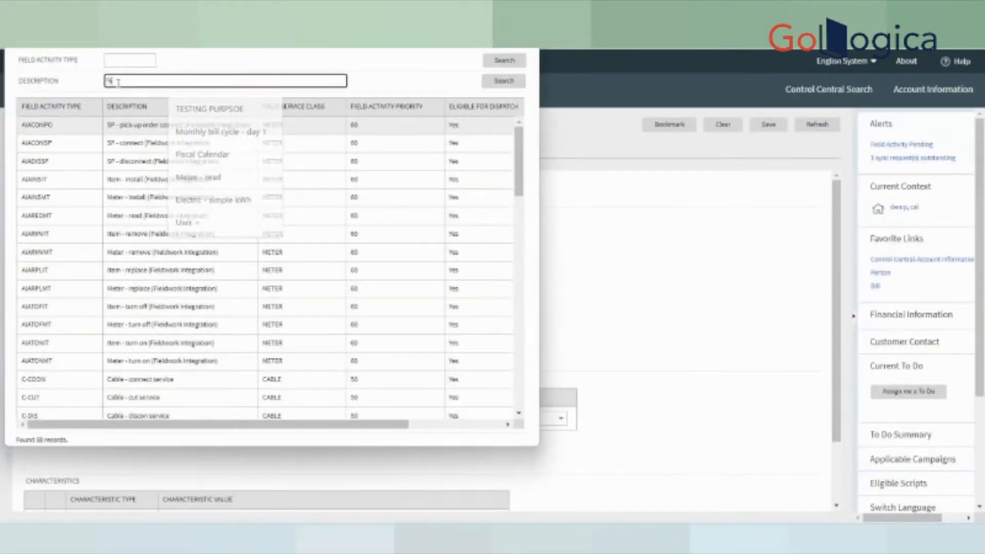
type("ead%")
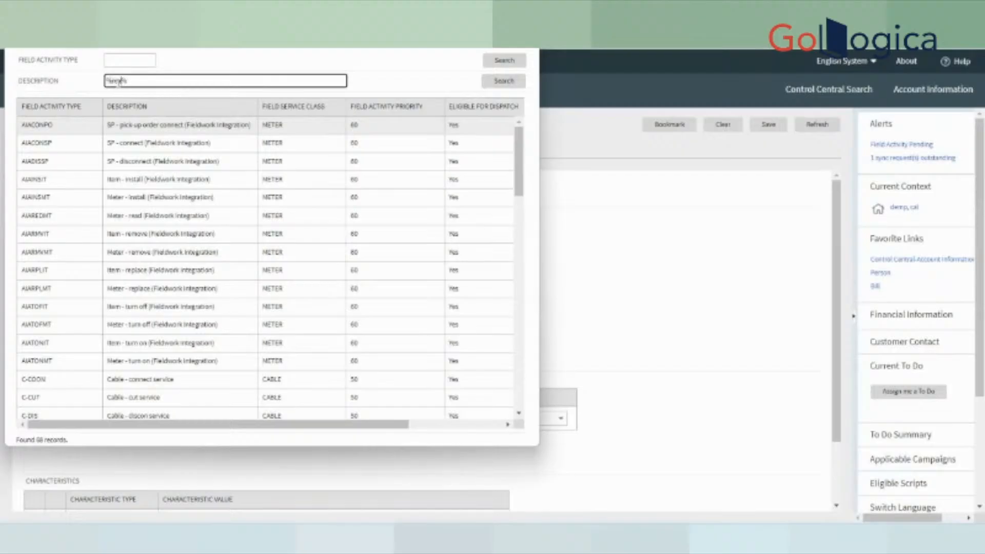
key("Return")
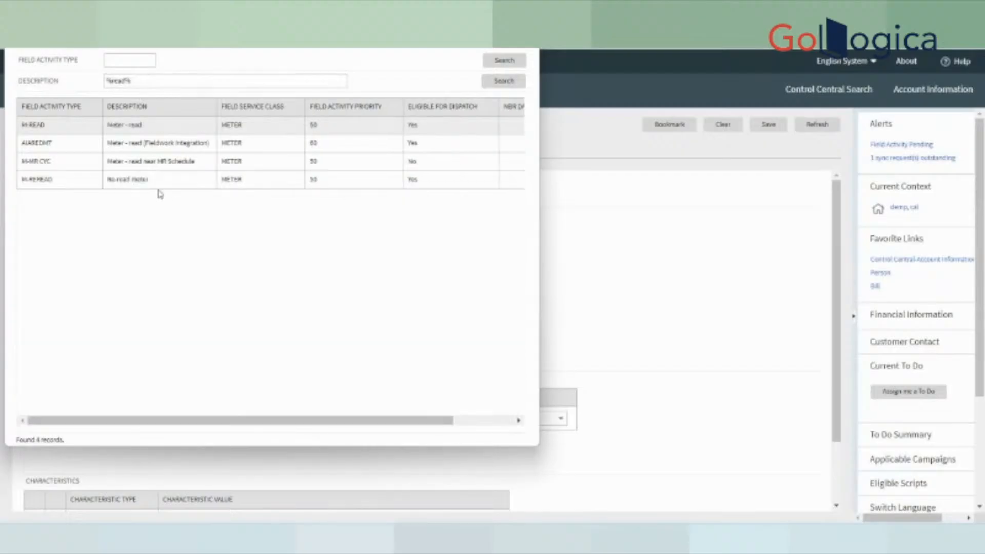
left_click(137, 127)
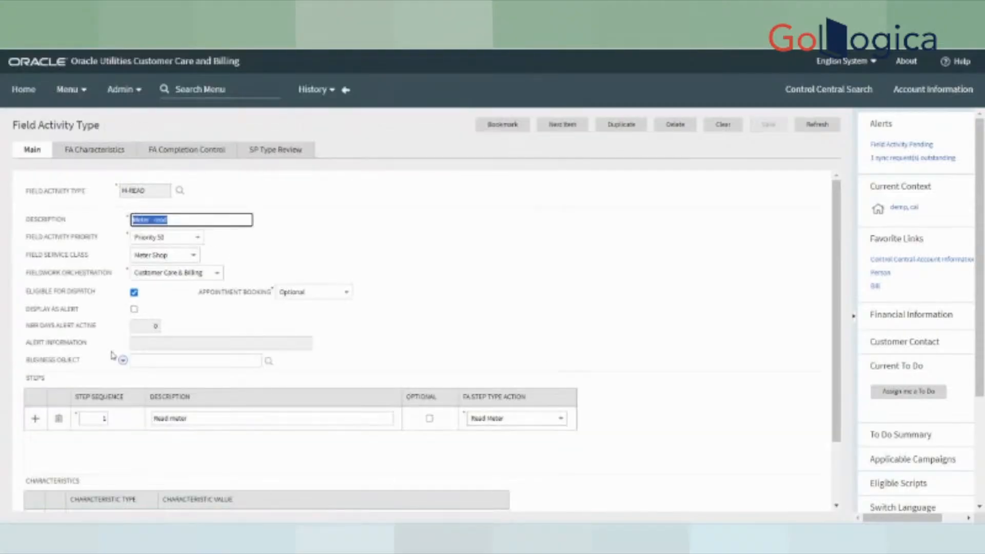
triple_click(40, 192)
left_click_drag(148, 190, 119, 188)
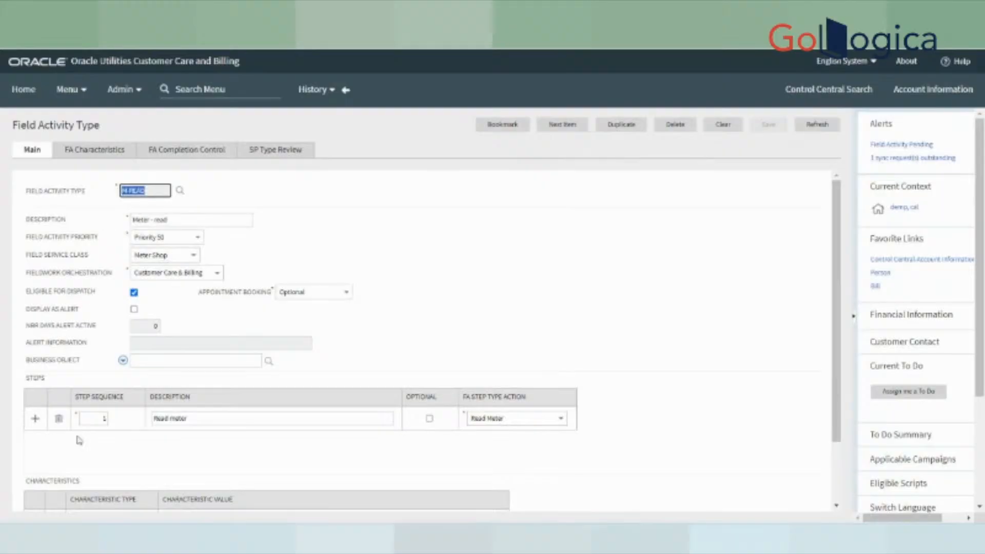
left_click(188, 419)
left_click_drag(188, 419, 152, 418)
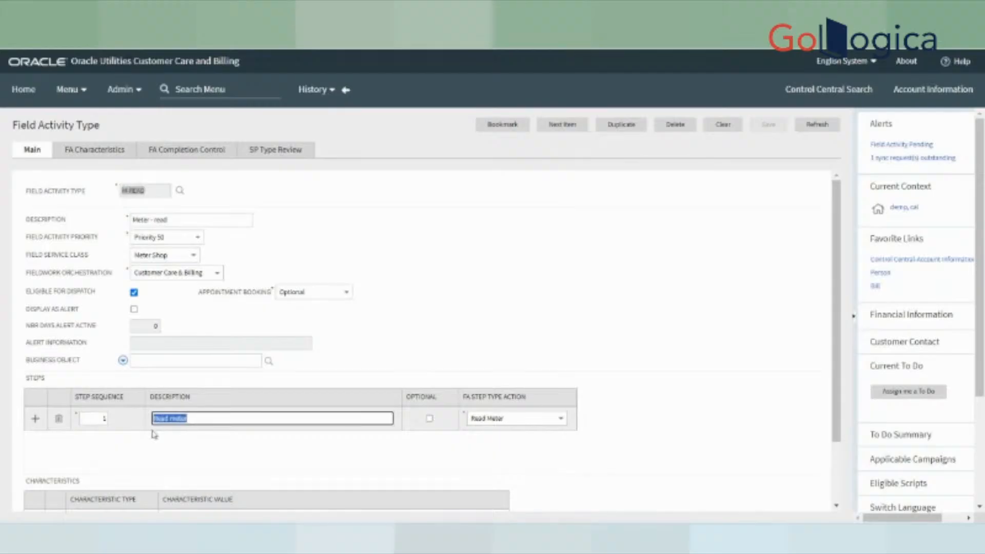
left_click(34, 420)
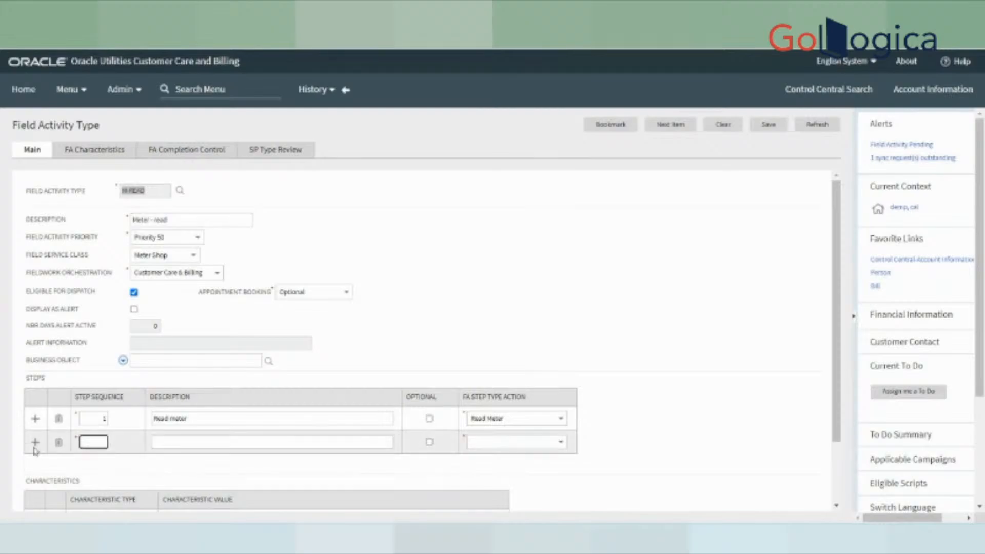
left_click(60, 445)
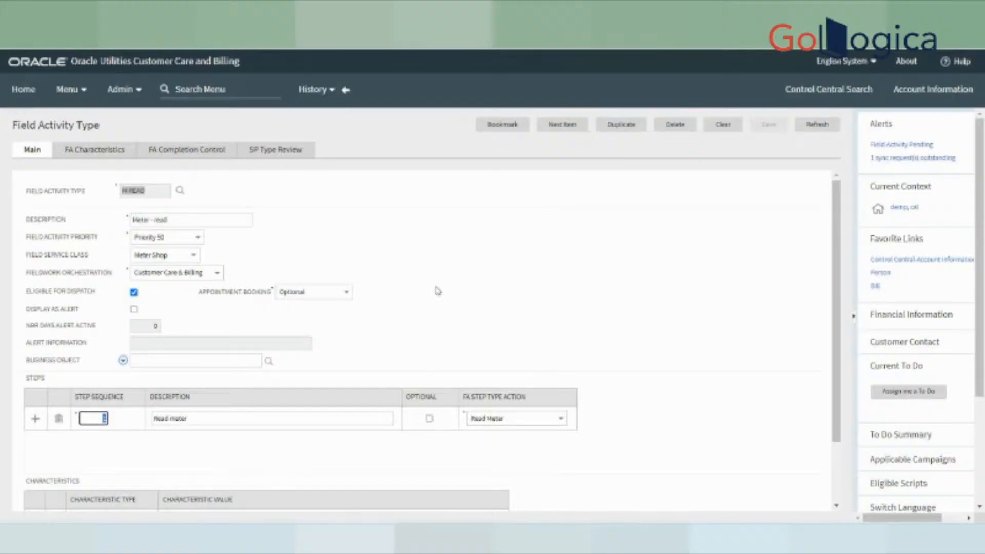
- Step through FA Characteristics and FA Completion Control to the SP Type Review's six SP types
left_click(80, 152)
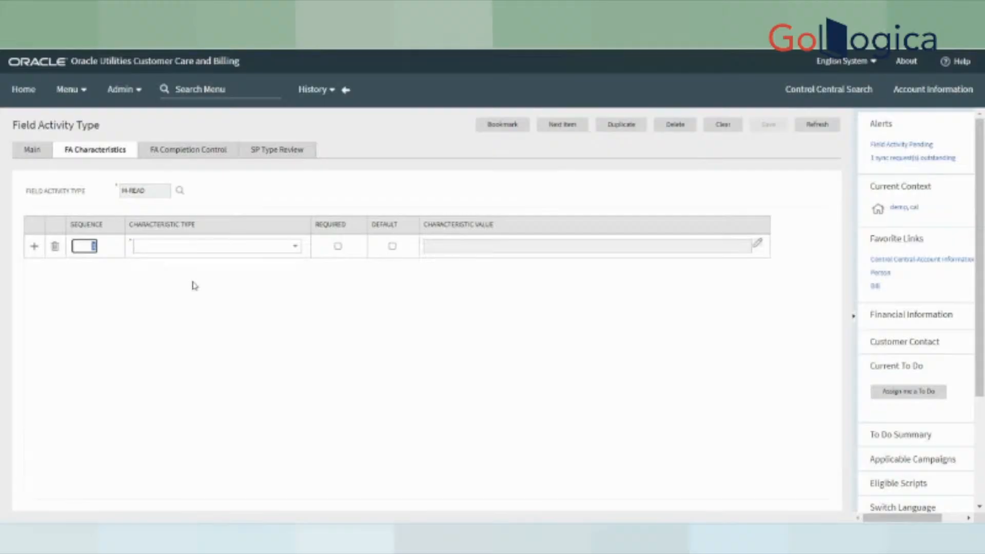
left_click(194, 149)
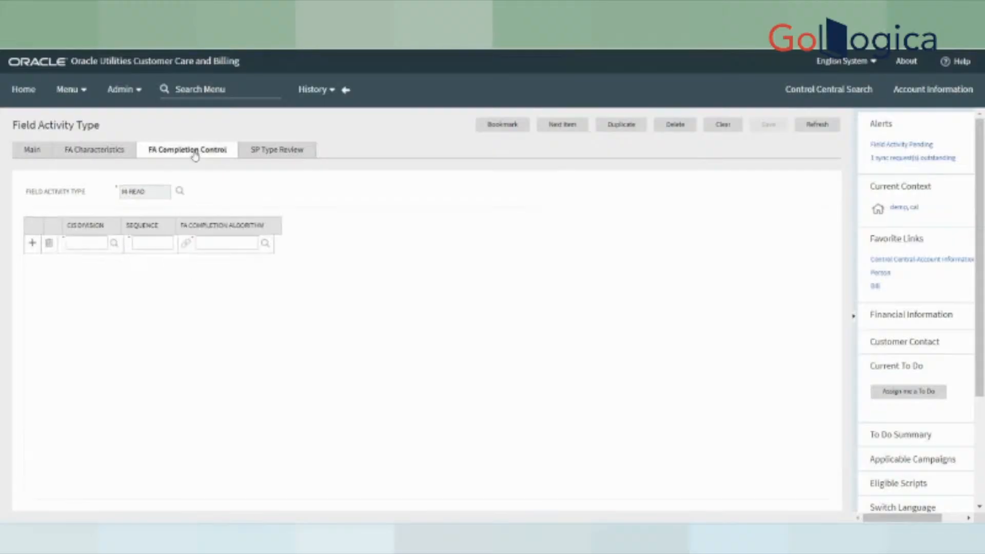
left_click(267, 149)
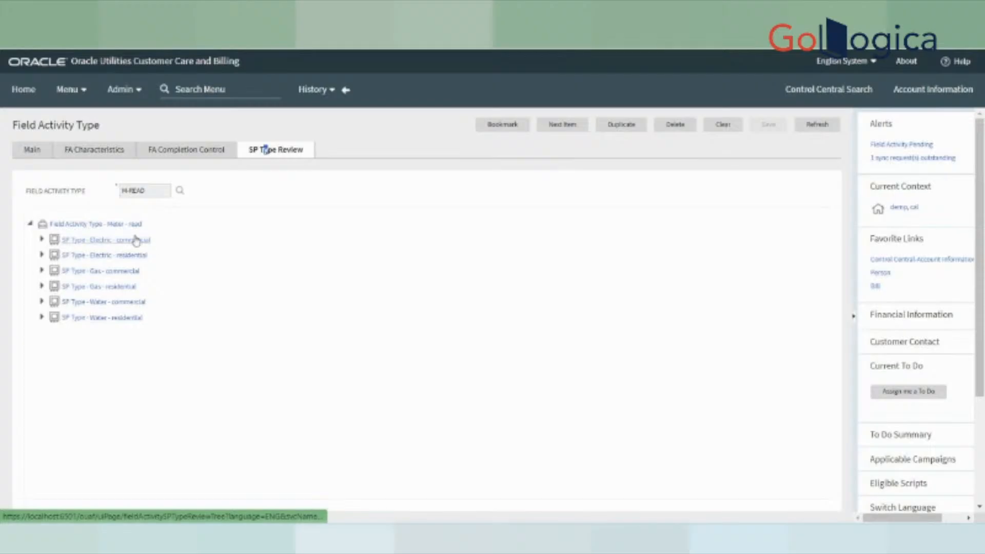
- Go back to the service point and open its pending meter-read field activity
left_click(346, 92)
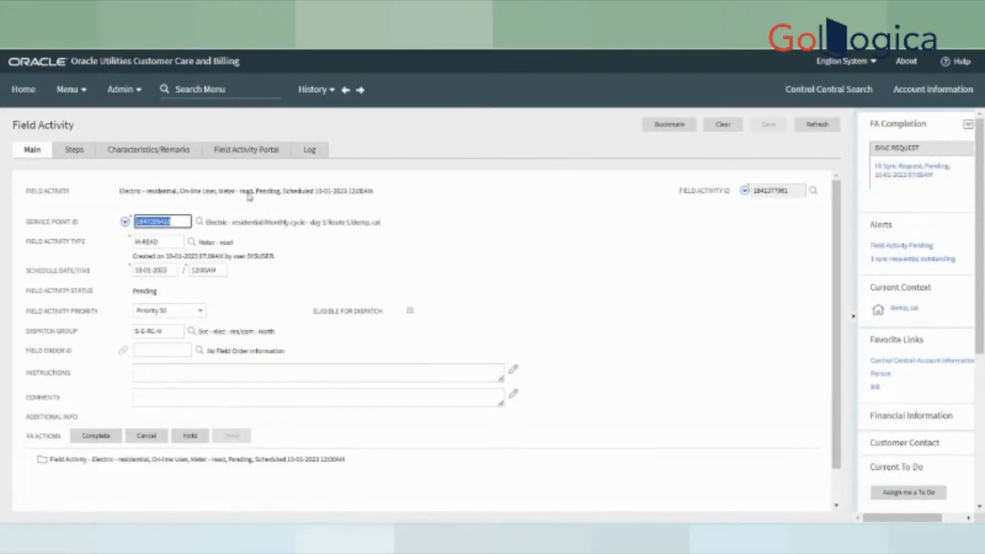
left_click(345, 90)
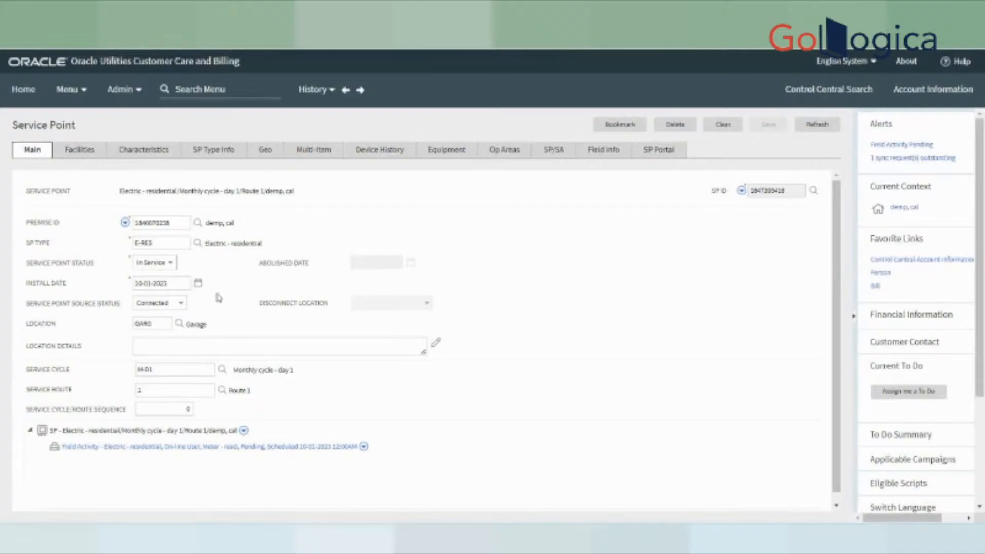
left_click(200, 448)
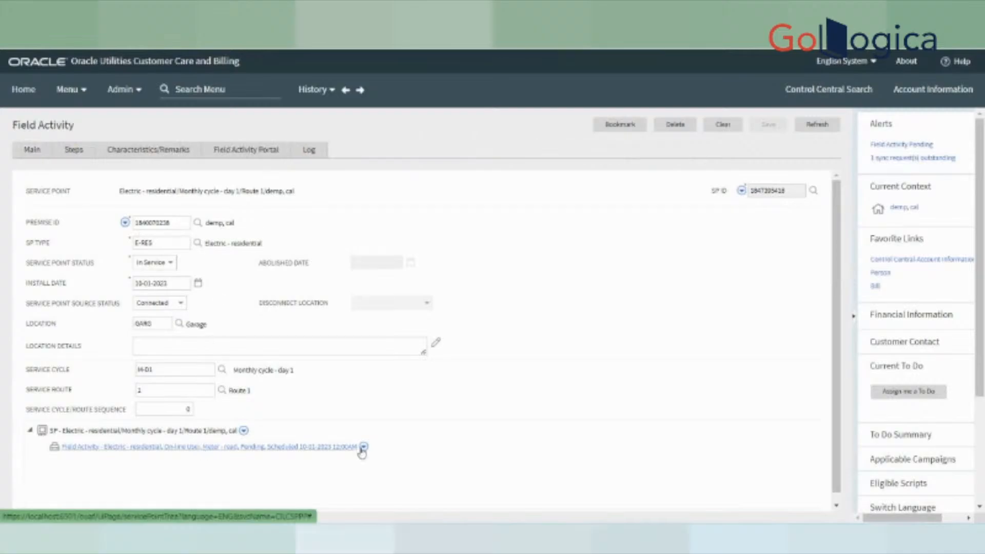
- View the activity's steps and check that the Read meter step has no reference ID
left_click(97, 153)
left_click(376, 263)
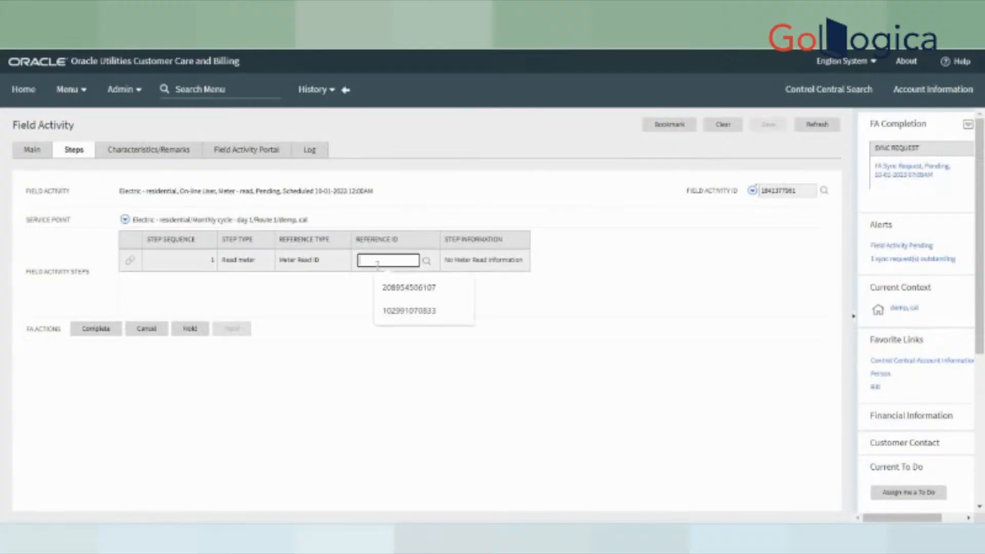
left_click(616, 367)
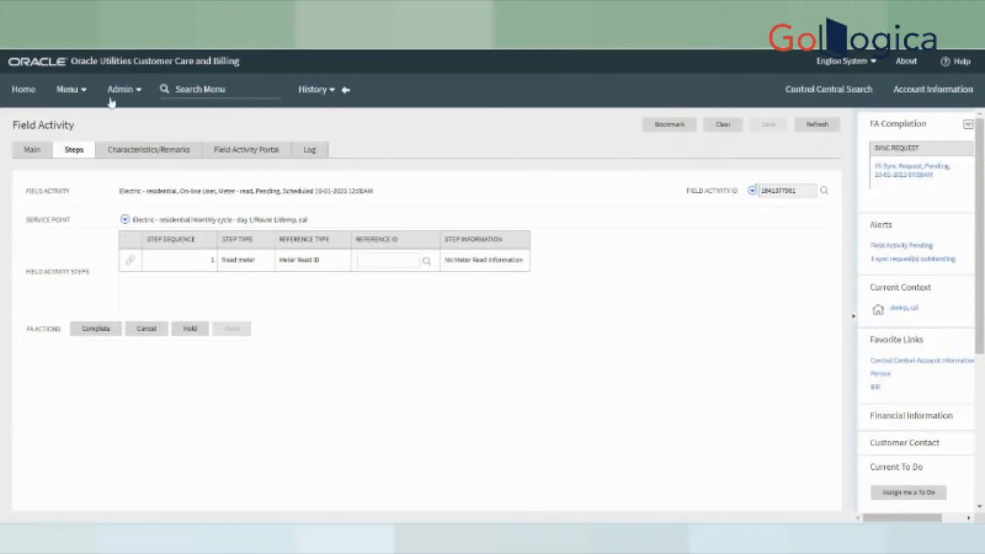
- Open Premise Replicator from the Customer Information menu
left_click(70, 94)
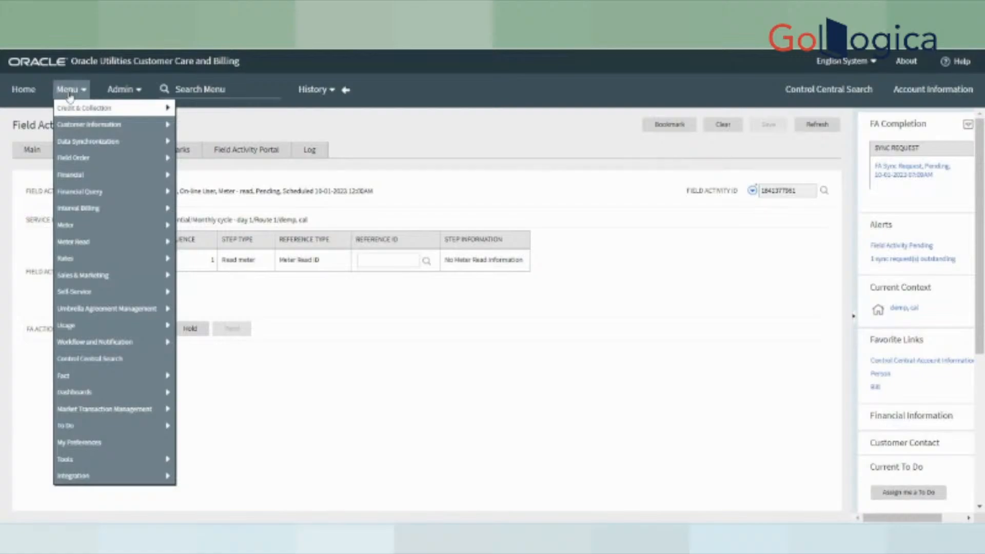
mouse_move(164, 125)
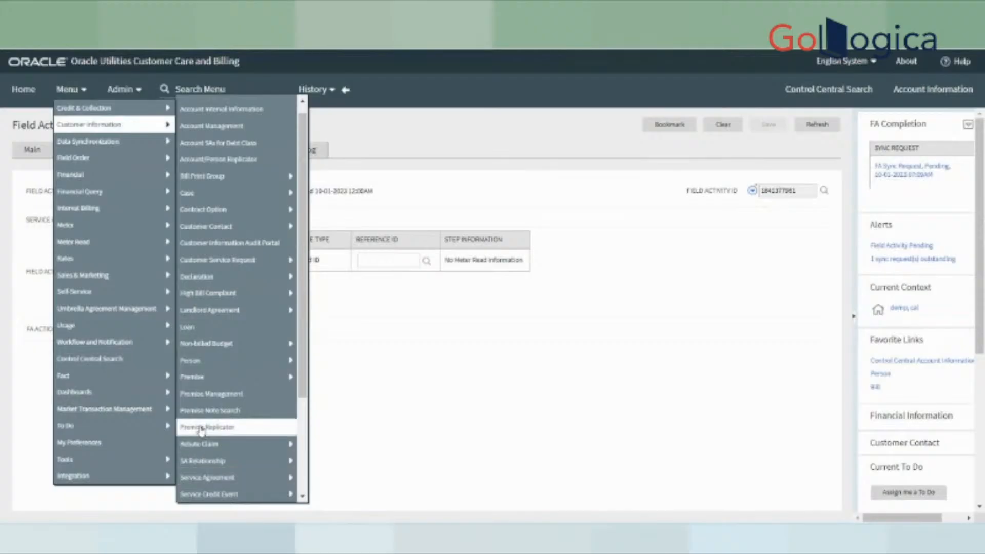
left_click(200, 427)
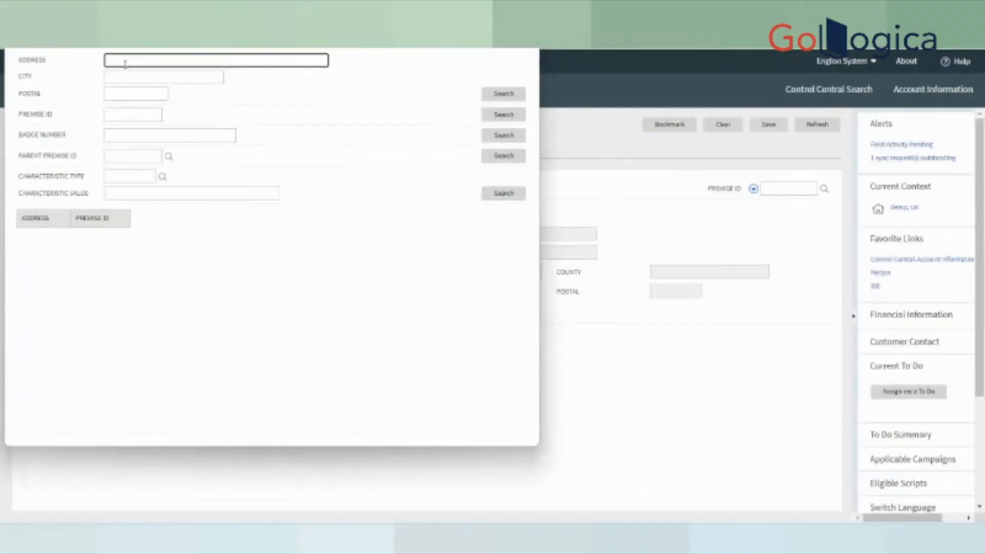
- Search for a premise by address DEMO, then close the empty search popup
left_click(112, 61)
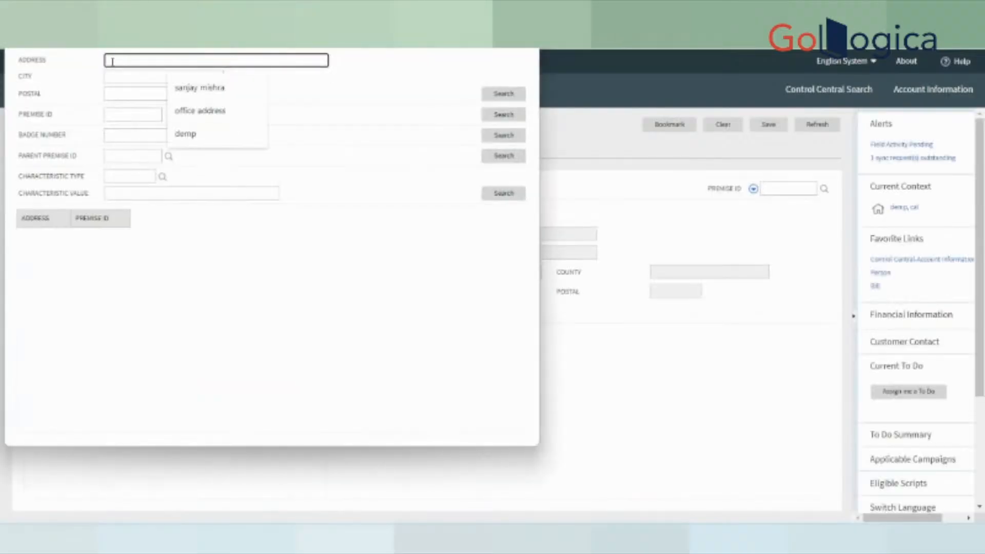
type("DEMO")
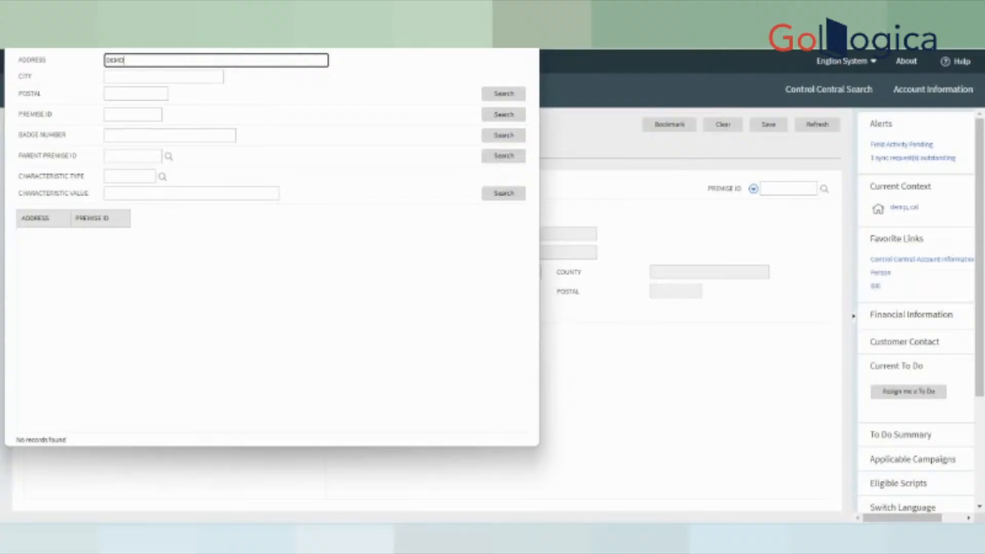
left_click(527, 27)
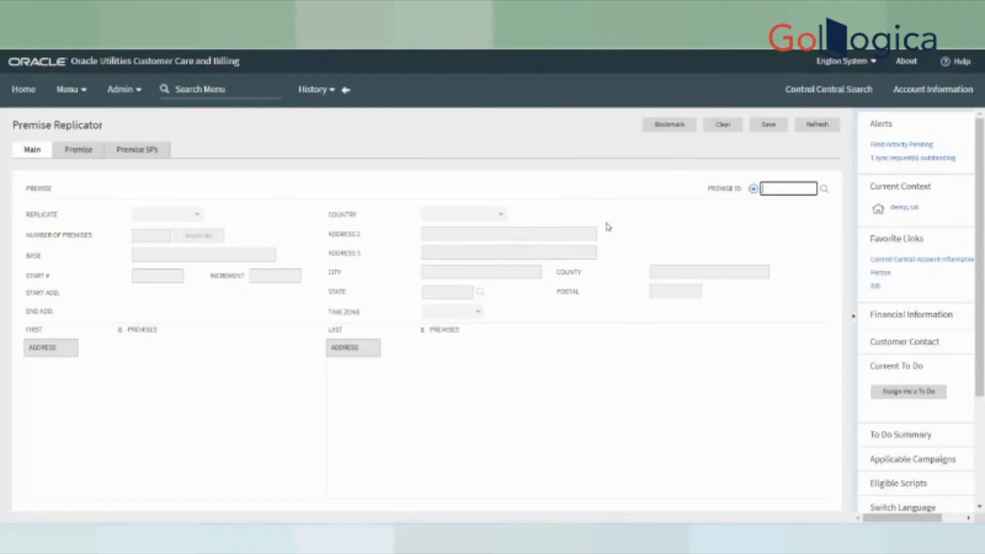
left_click(62, 96)
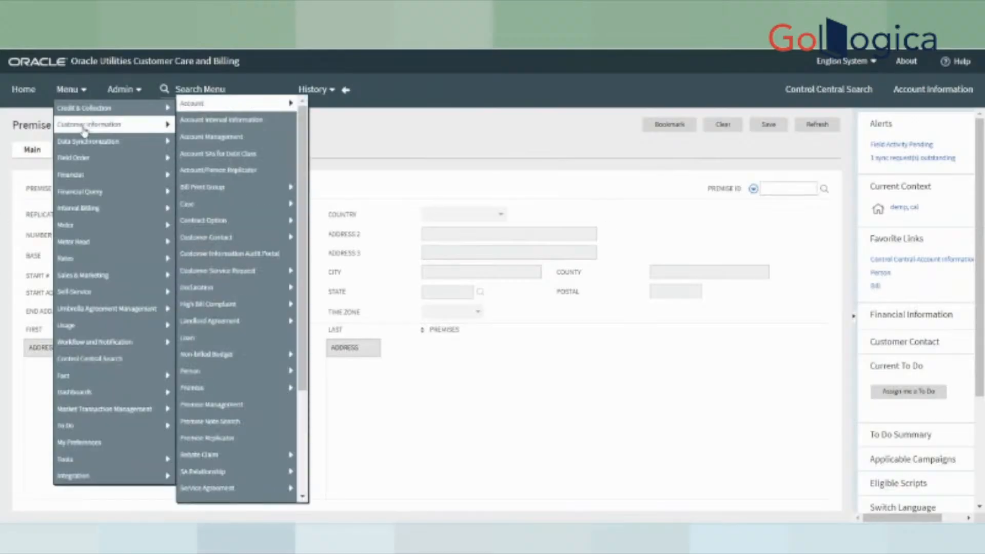
mouse_move(87, 162)
mouse_move(131, 125)
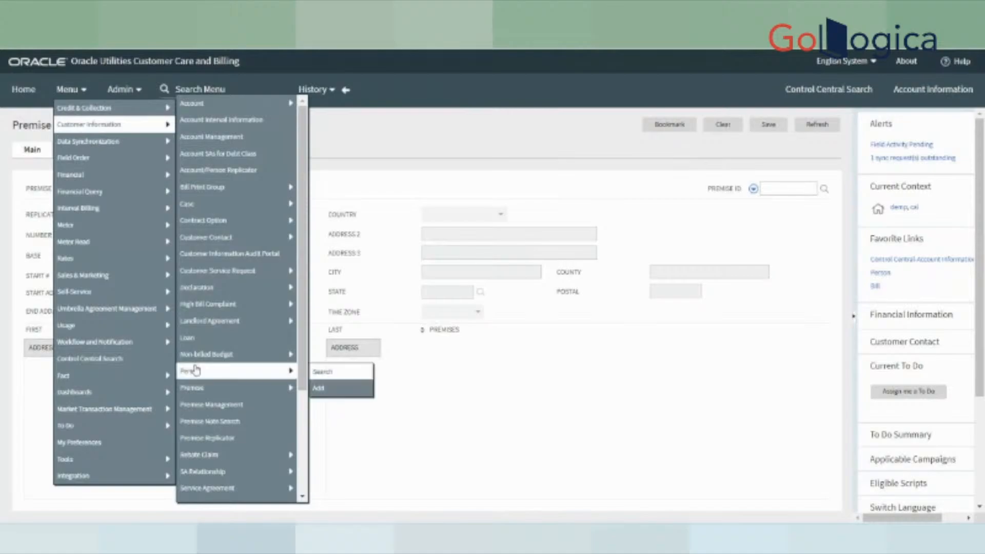
mouse_move(216, 391)
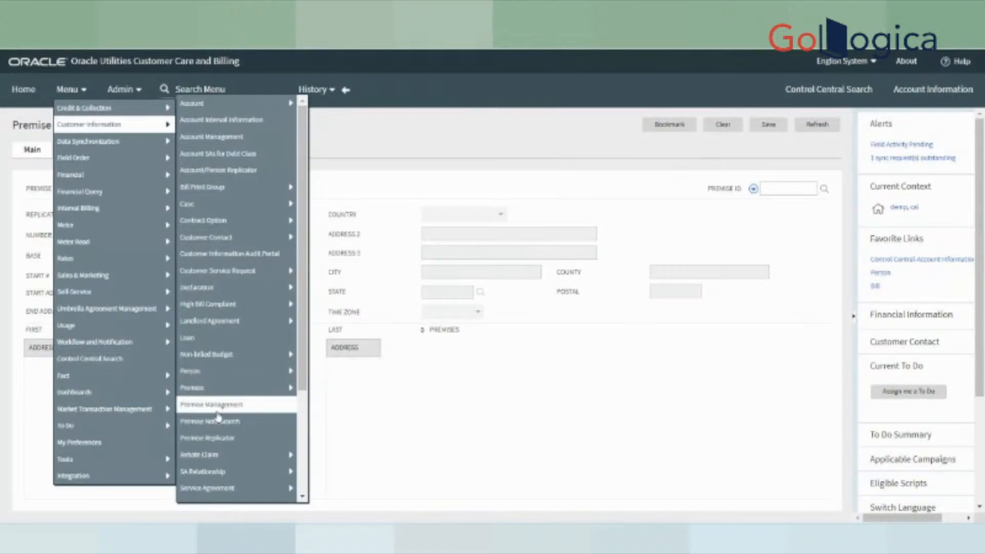
left_click(237, 440)
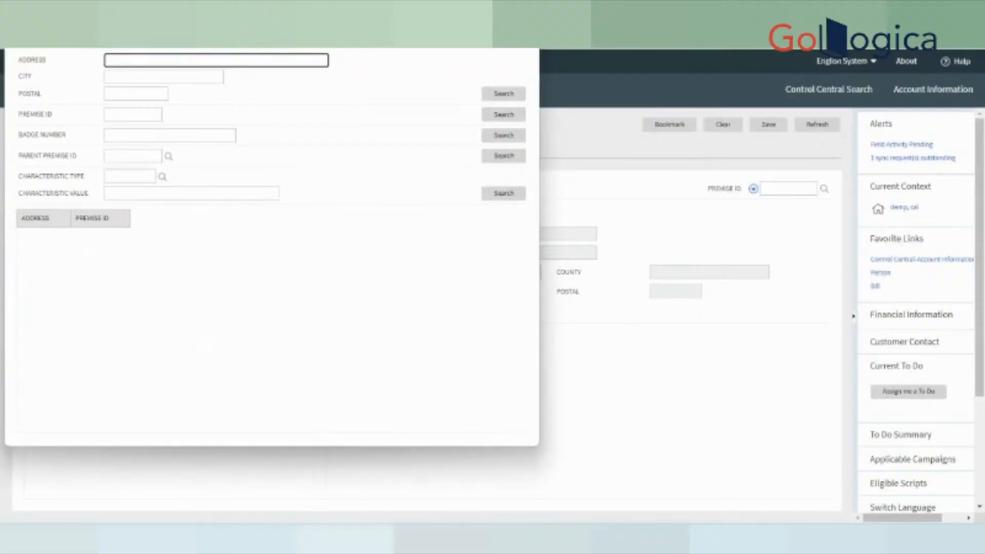
left_click_drag(346, 6, 591, 287)
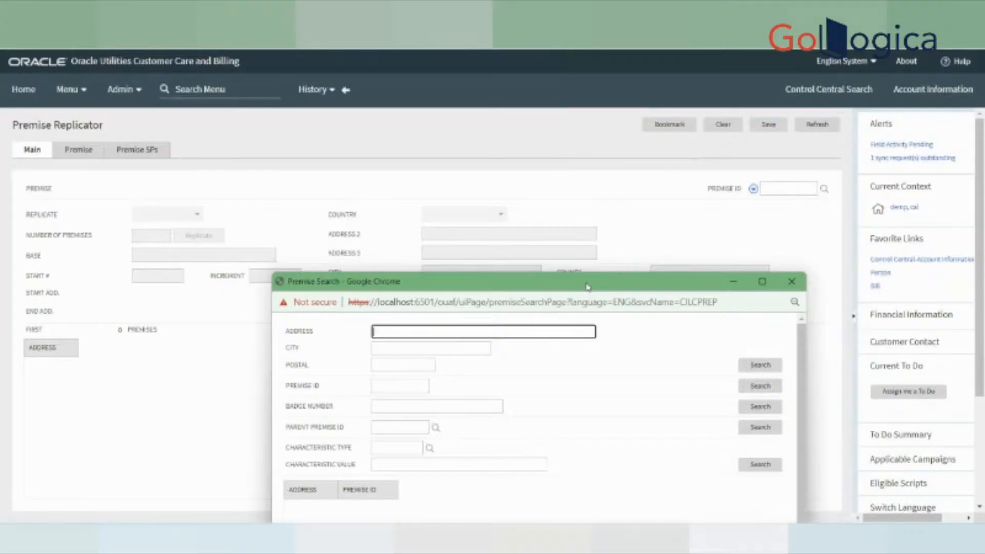
left_click_drag(399, 291, 332, 157)
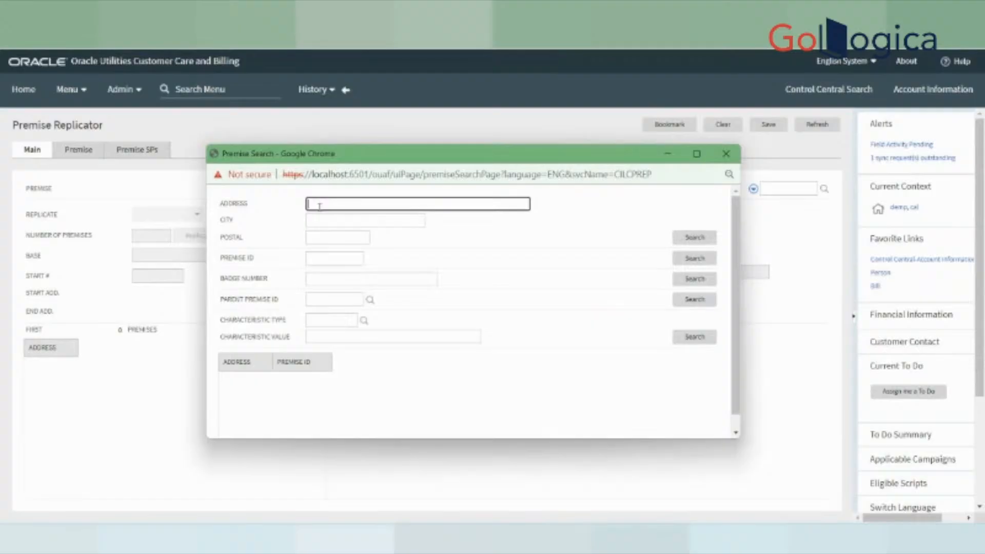
type("DEMO")
key("Return")
left_click(723, 154)
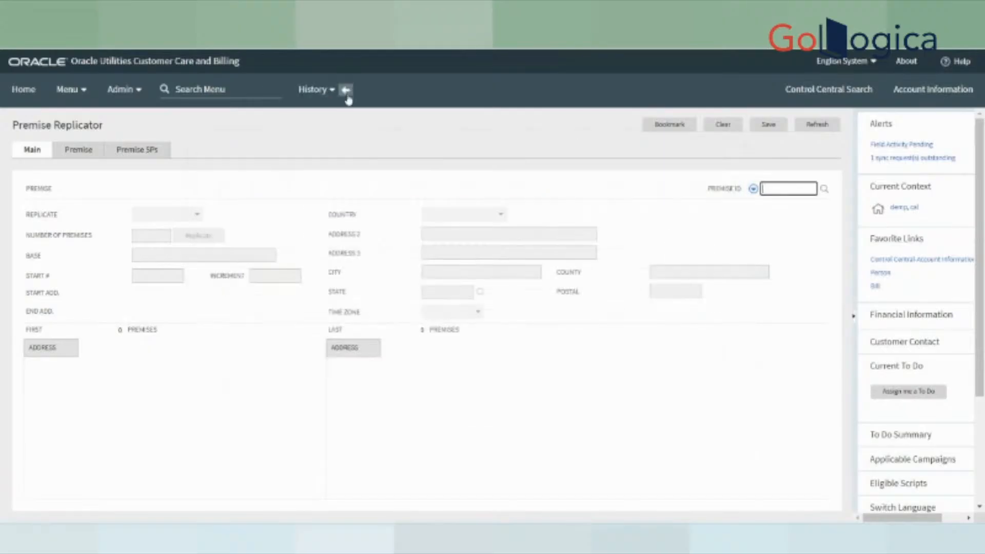
left_click(345, 89)
- Return to the field activity's Main tab, try its Current Context premise, then come back
left_click(345, 89)
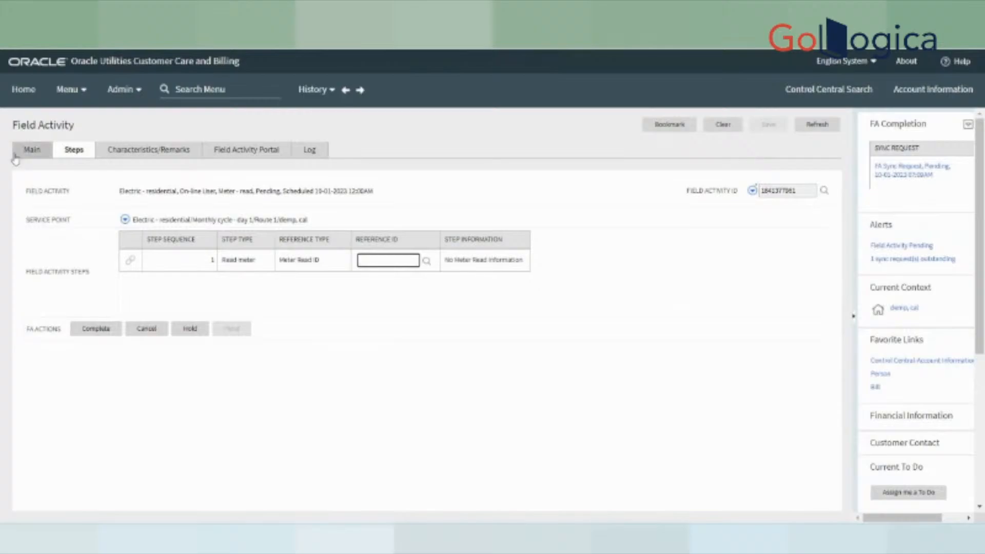
left_click(18, 153)
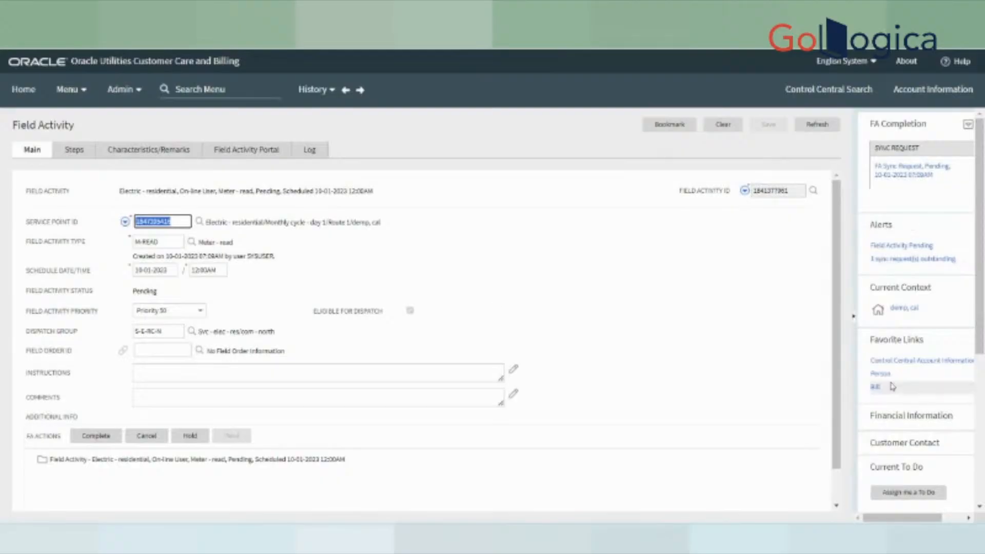
left_click(900, 310)
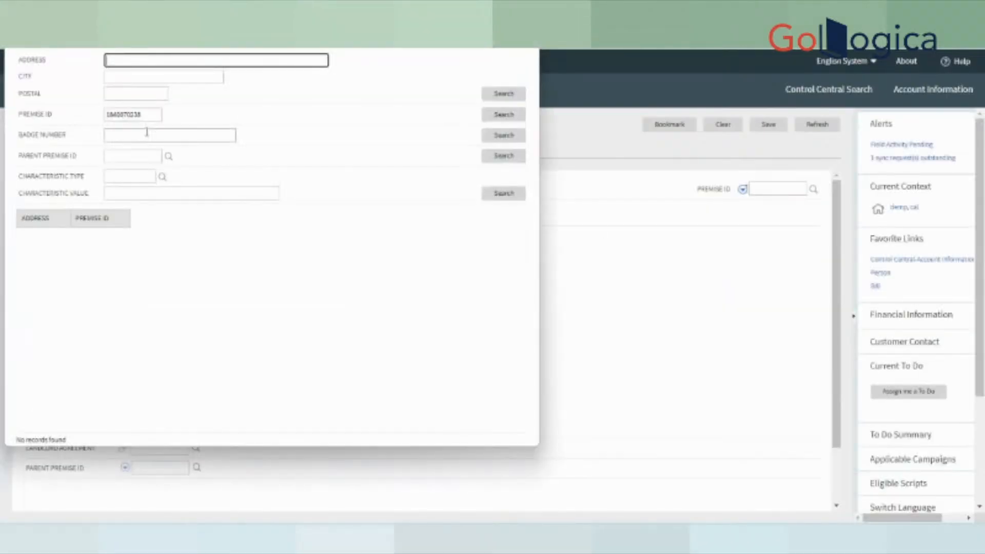
left_click(526, 20)
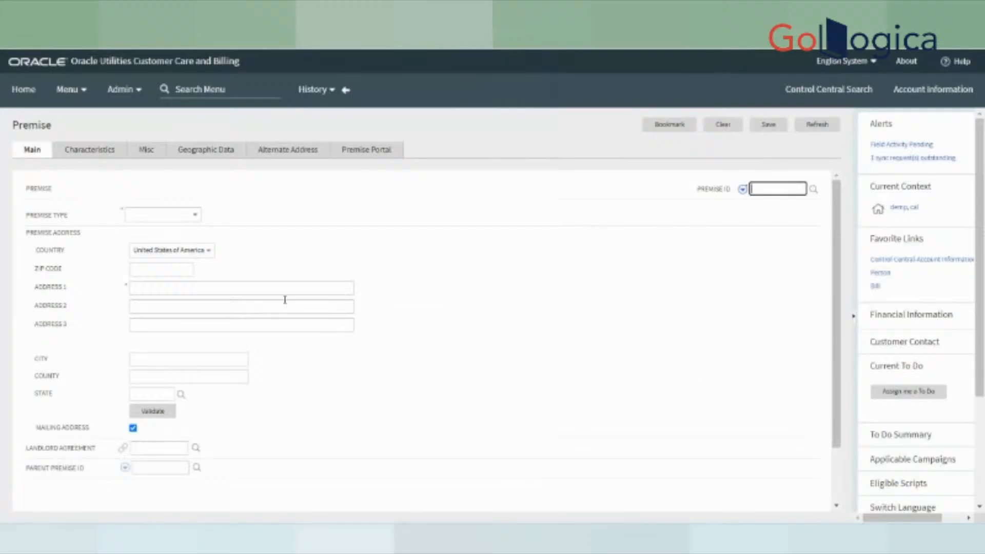
left_click(347, 91)
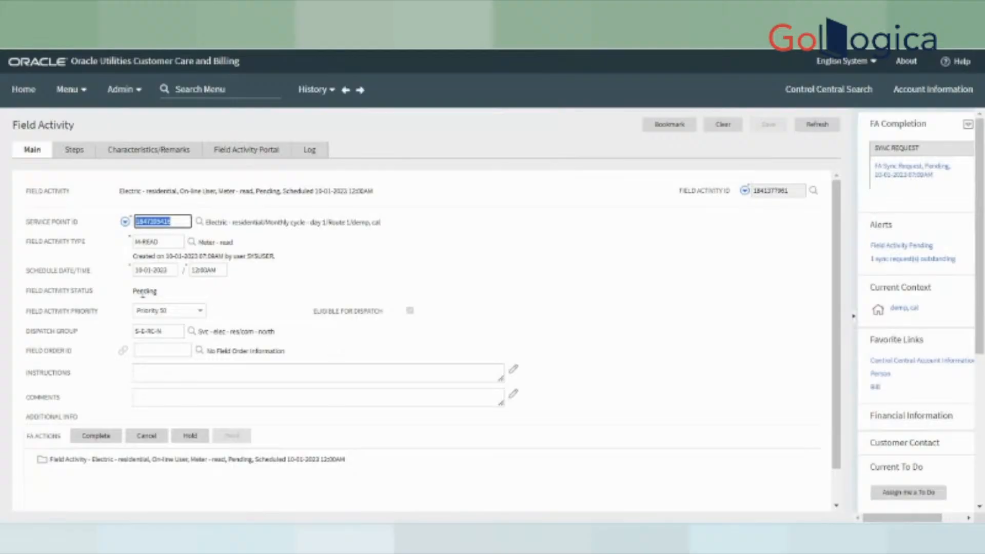
- Use Go To Service Point from the Service Point ID menu and close the empty search popup
left_click(128, 223)
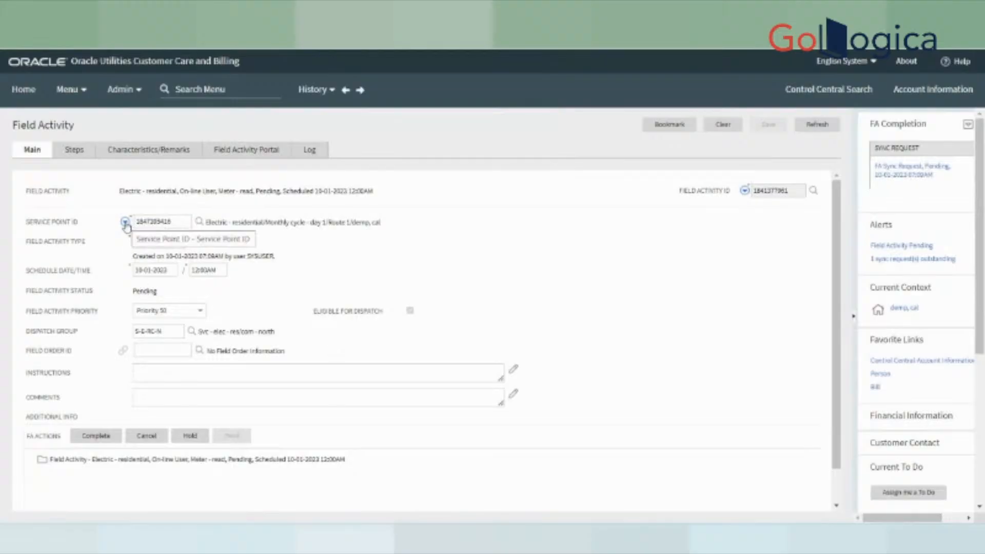
left_click(126, 222)
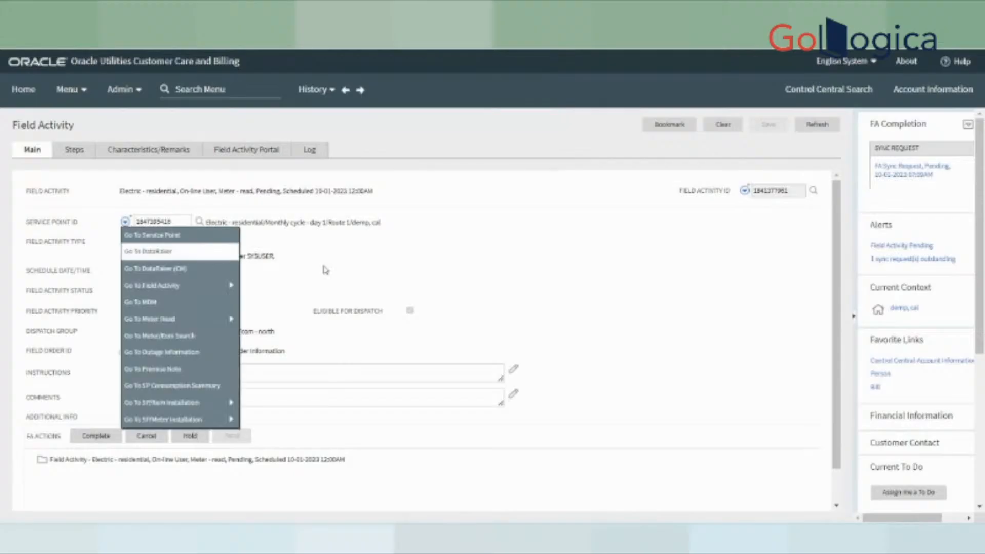
left_click(333, 270)
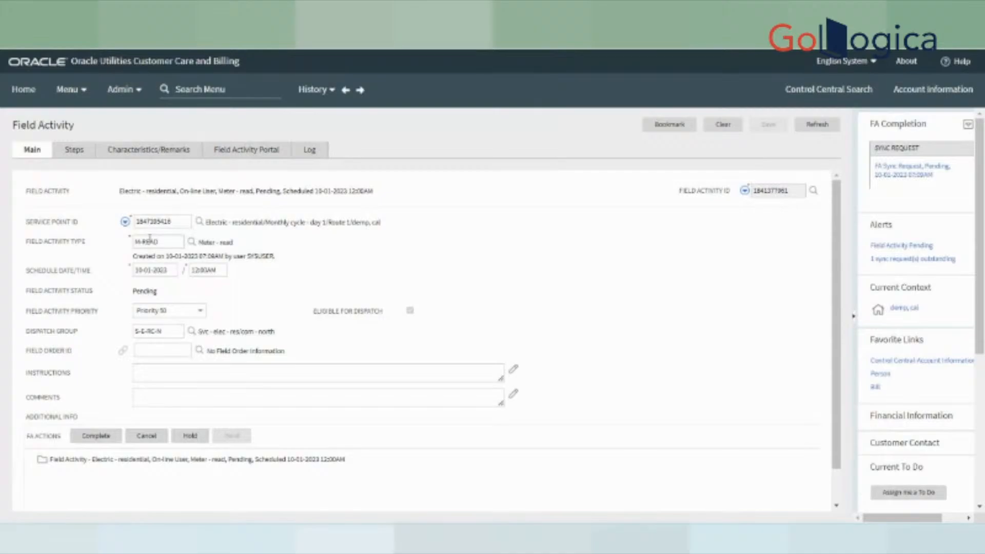
left_click(136, 221)
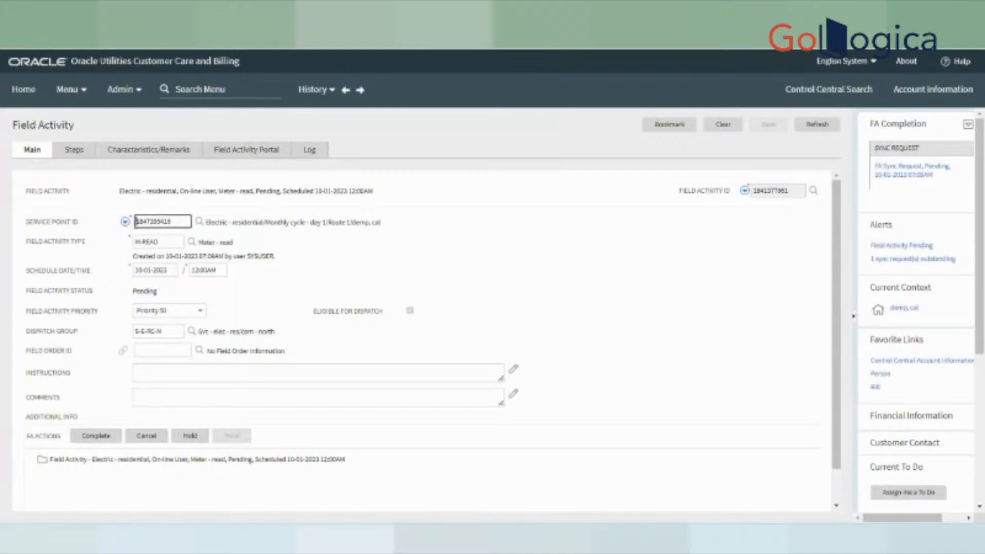
left_click(125, 221)
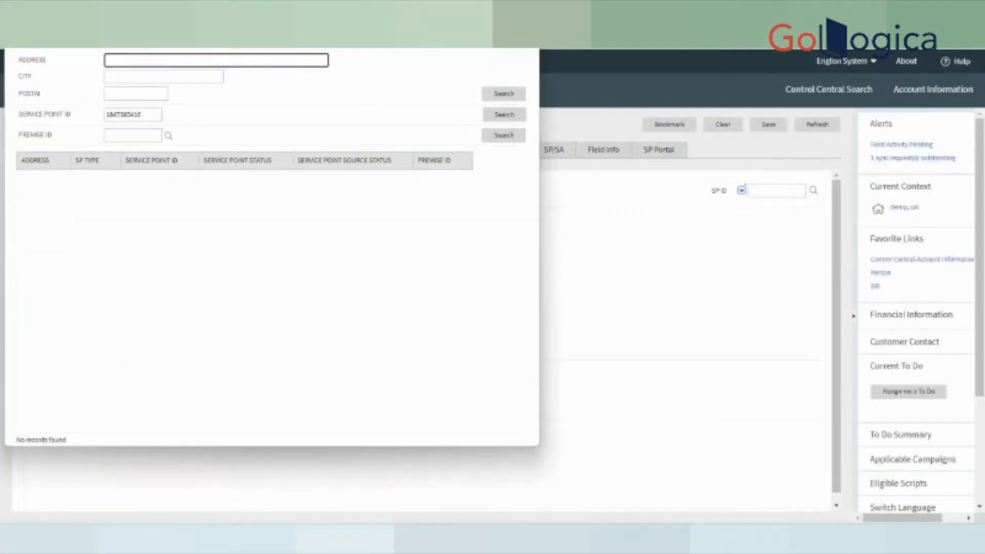
left_click(526, 17)
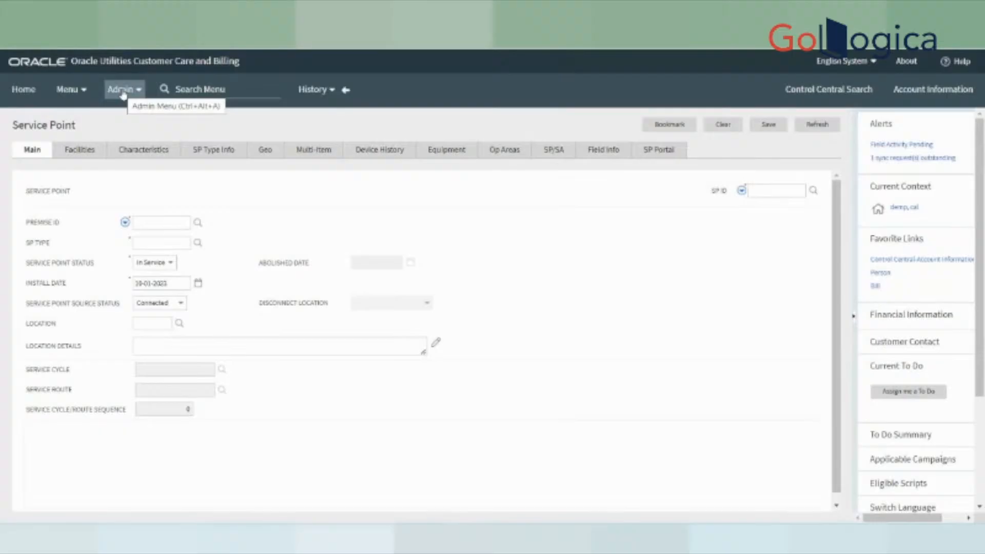
- Open Meter > Meter > Add from the main menu and dismiss the recent meter IDs list
left_click(72, 90)
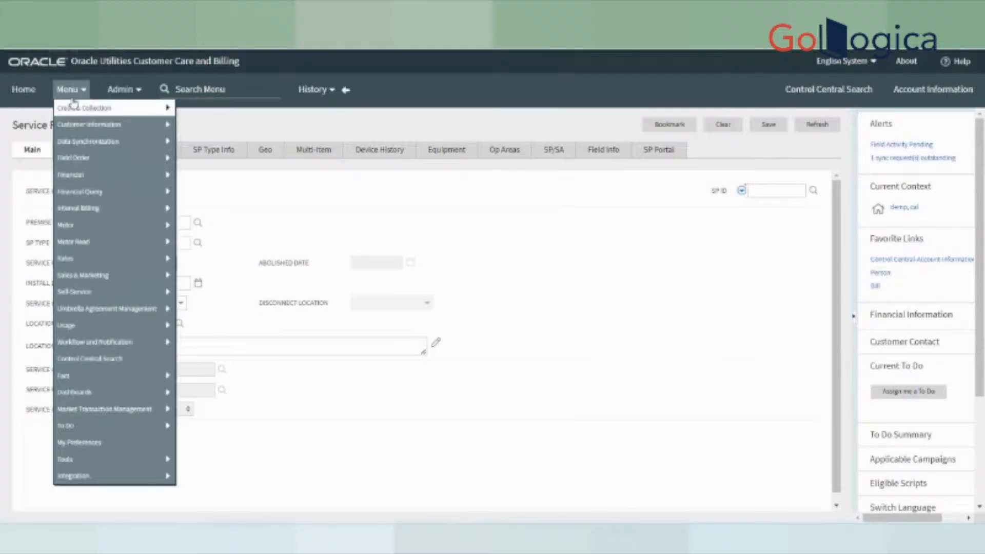
mouse_move(96, 173)
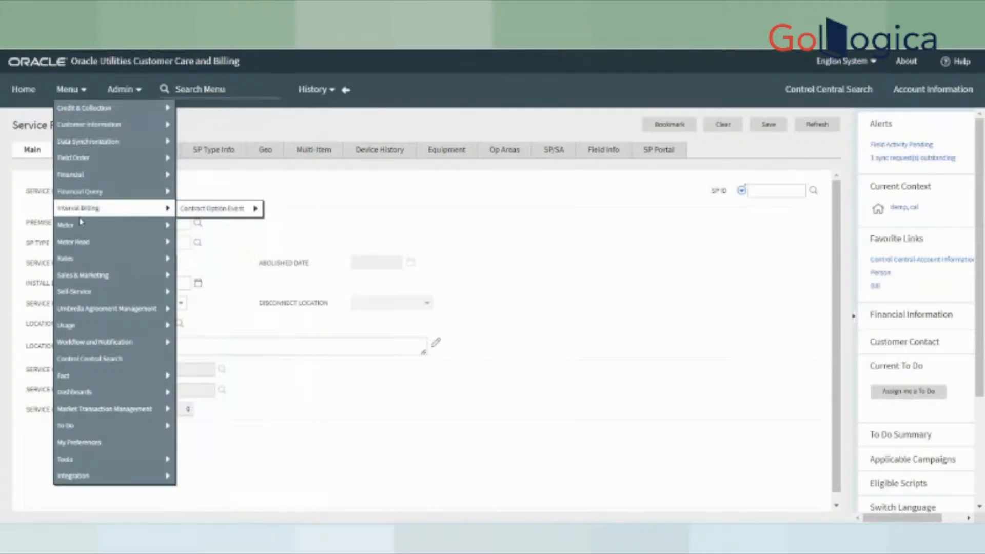
mouse_move(81, 229)
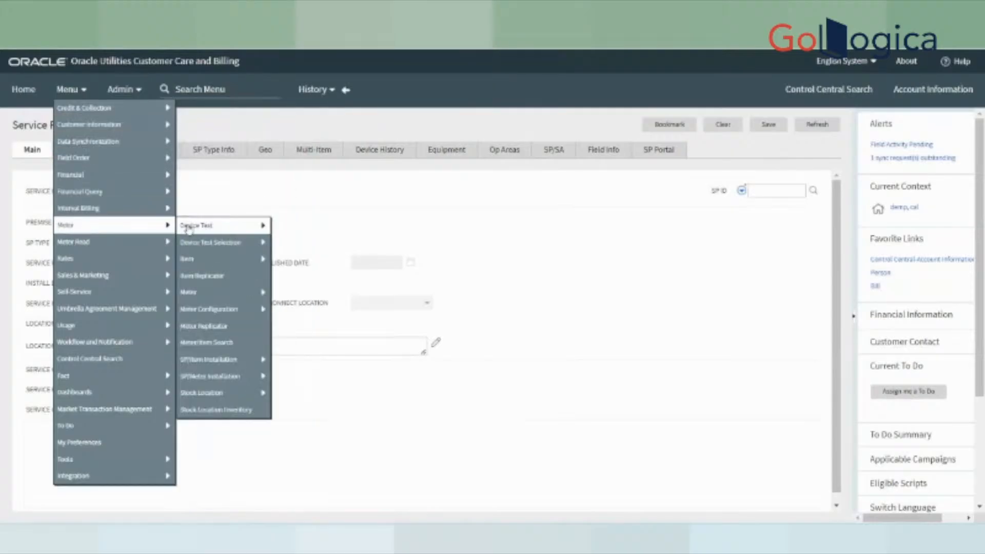
mouse_move(214, 295)
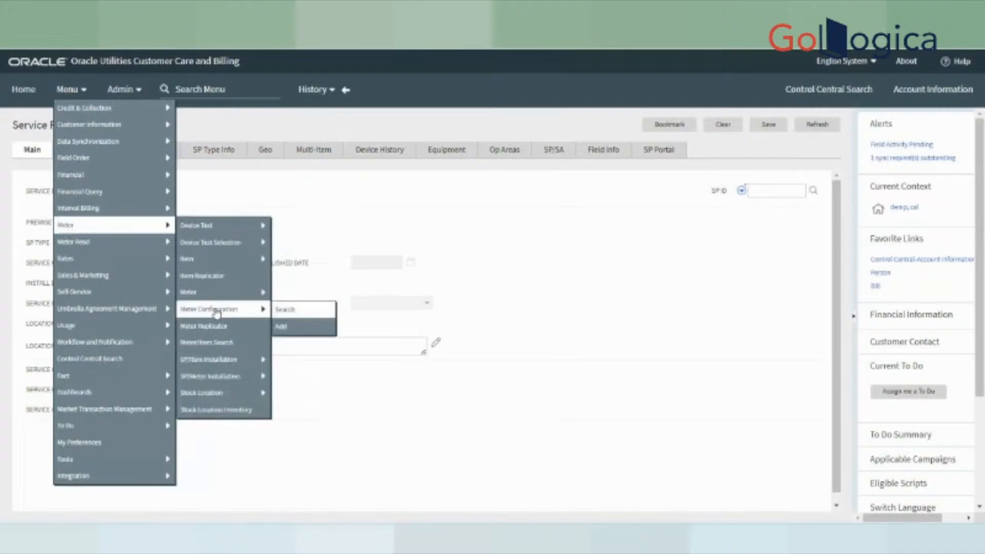
left_click(282, 310)
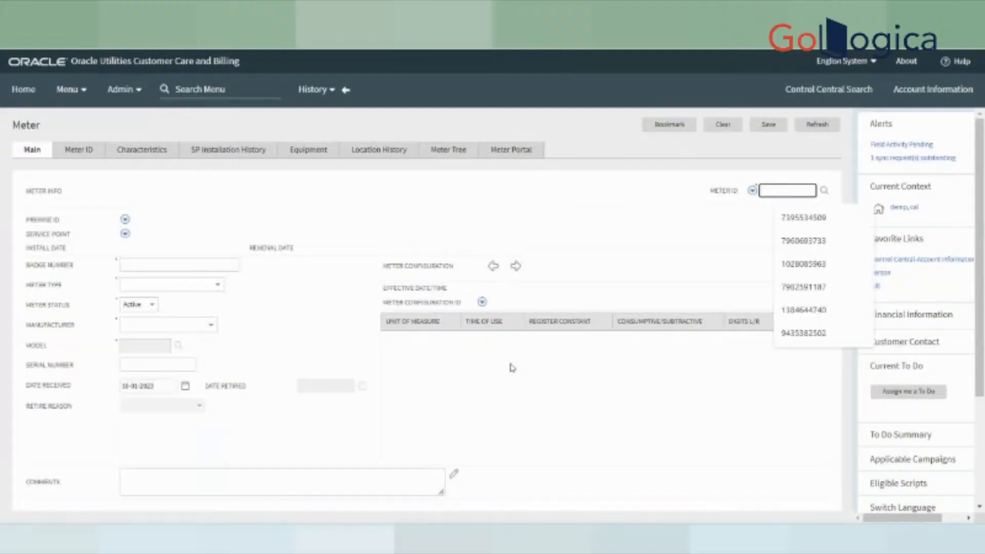
left_click(570, 203)
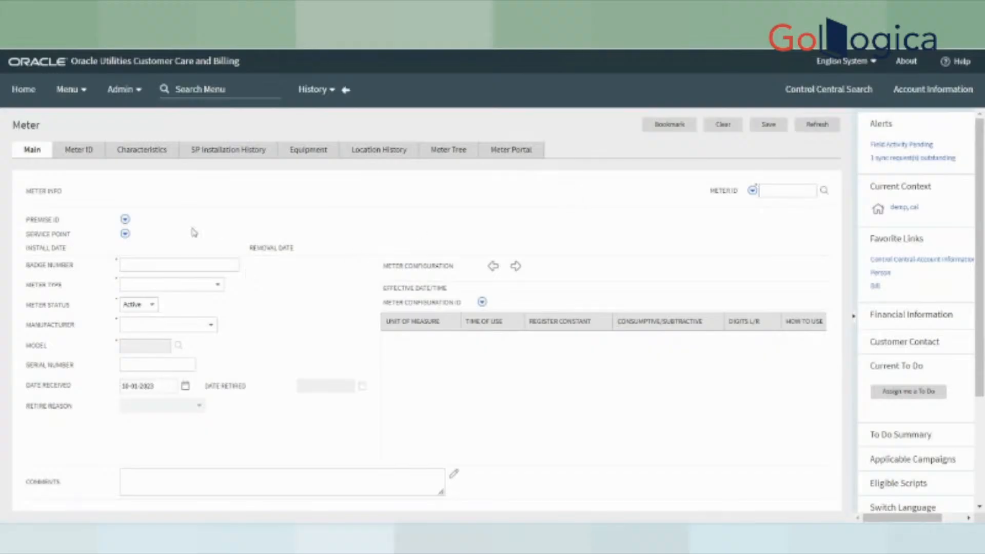
- Highlight the Badge Number and Meter ID labels while explaining them
left_click_drag(25, 266, 79, 278)
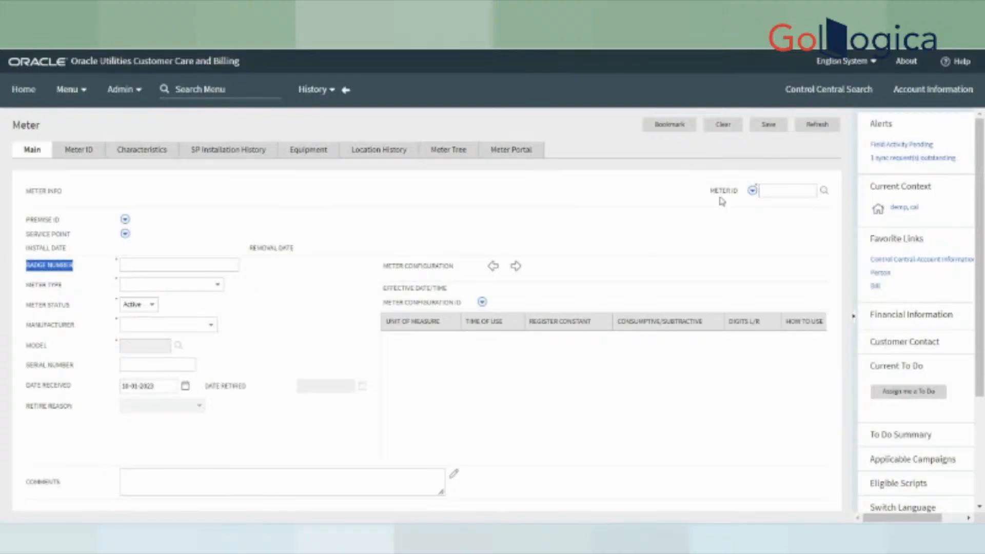
left_click_drag(707, 193, 738, 199)
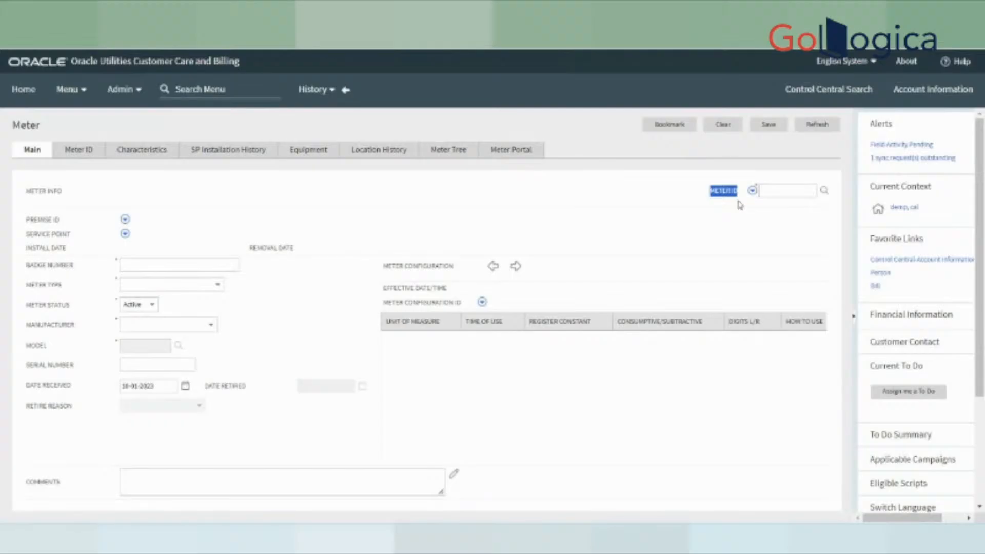
left_click_drag(25, 266, 158, 277)
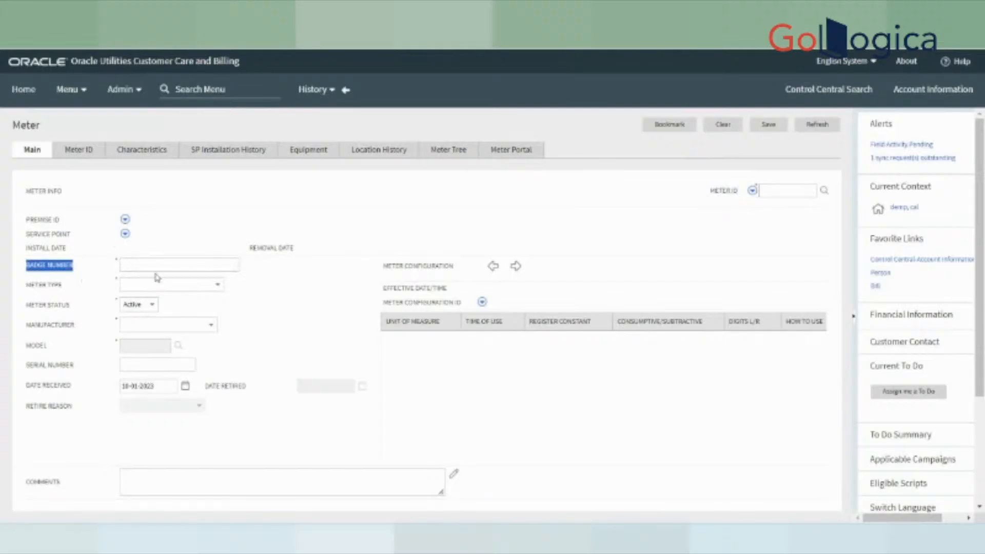
- Enter badge number DEMO123, meter type Electric - simple kWh, and keep status Active
left_click(160, 267)
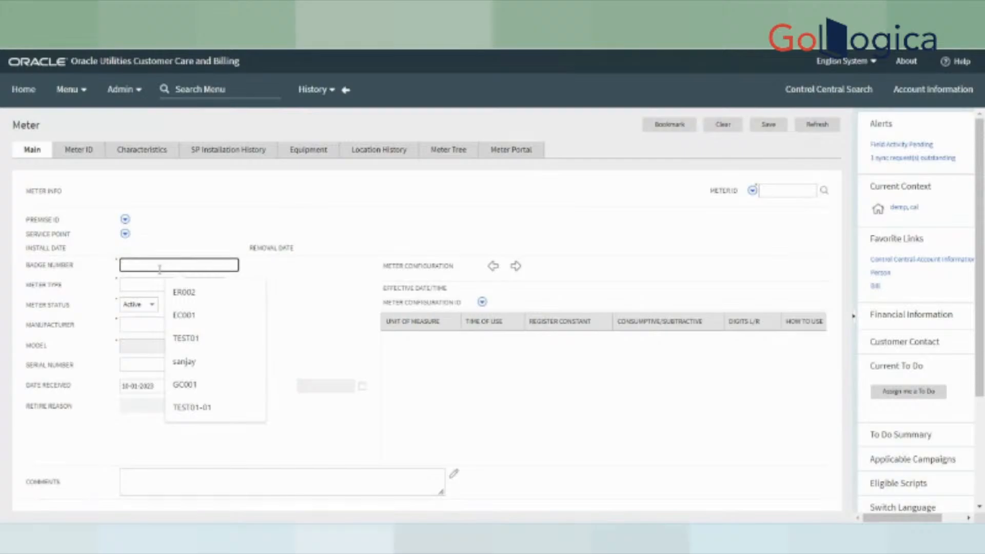
type("DEMO1")
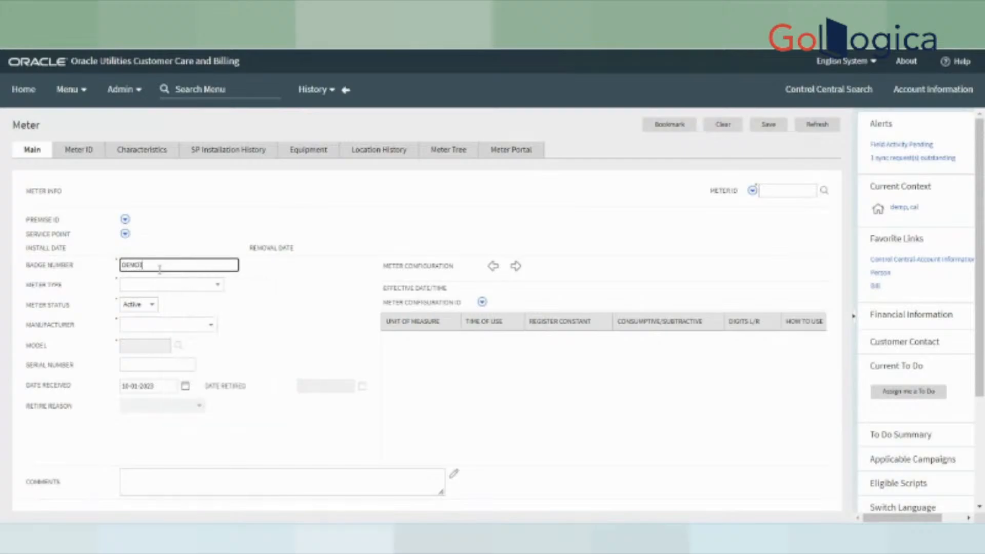
type("23")
left_click(256, 312)
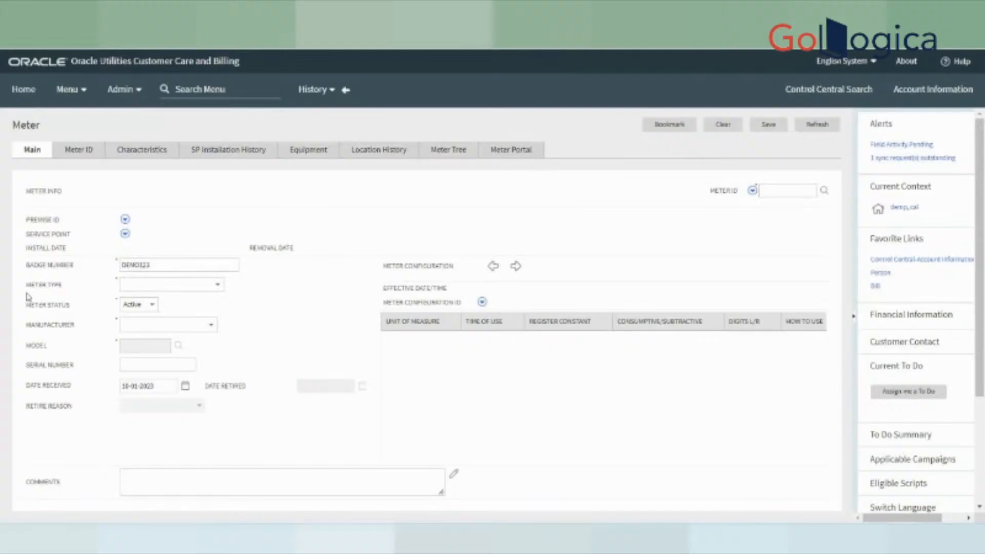
left_click_drag(25, 290, 66, 294)
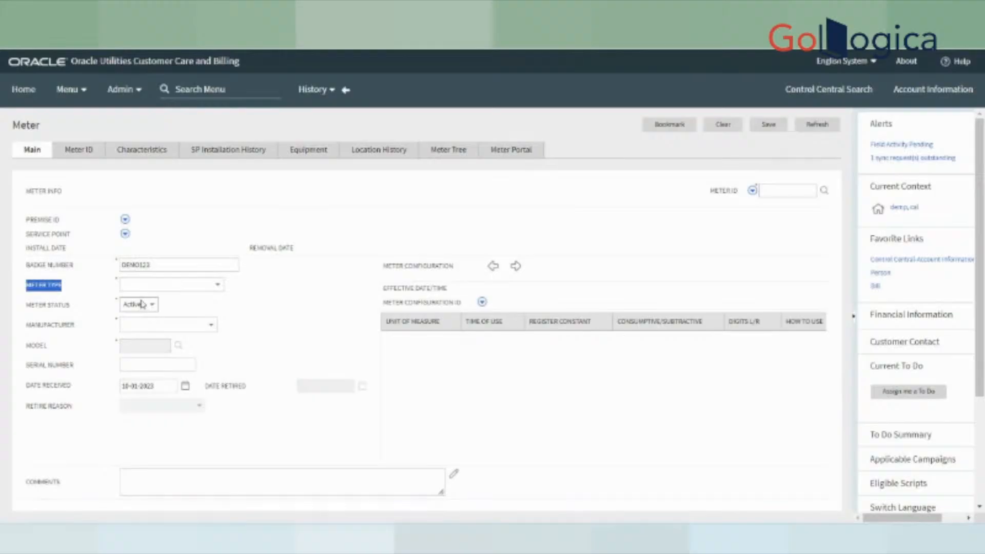
left_click(152, 285)
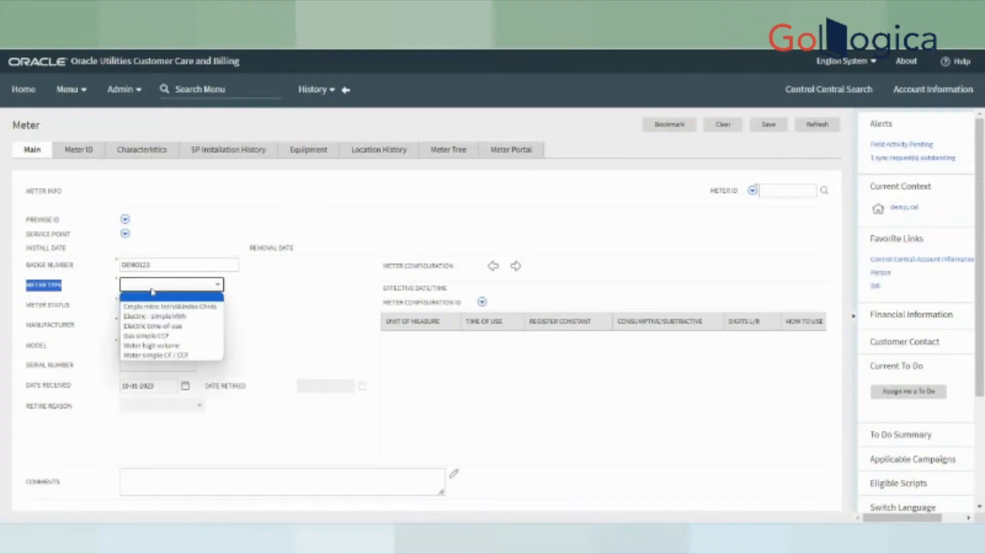
left_click(163, 317)
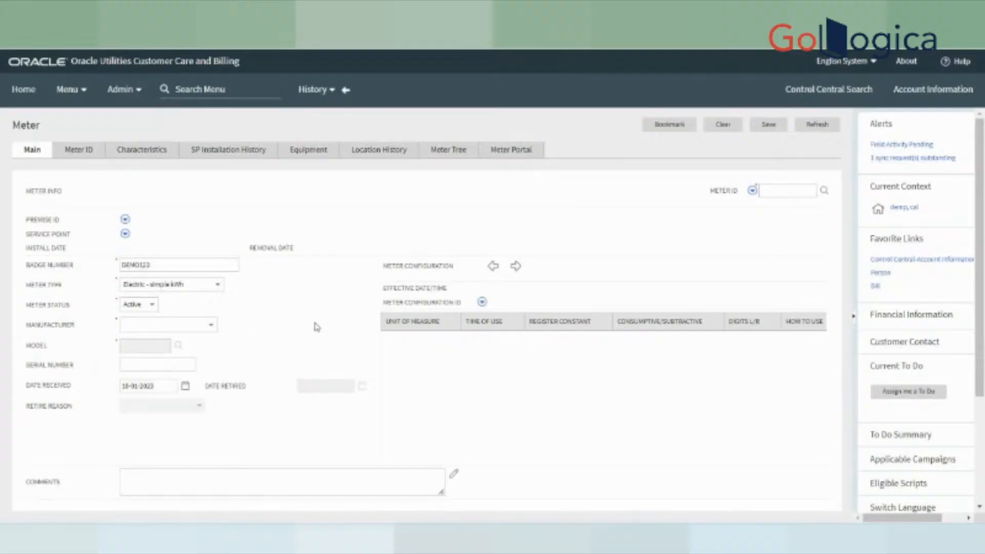
left_click(149, 306)
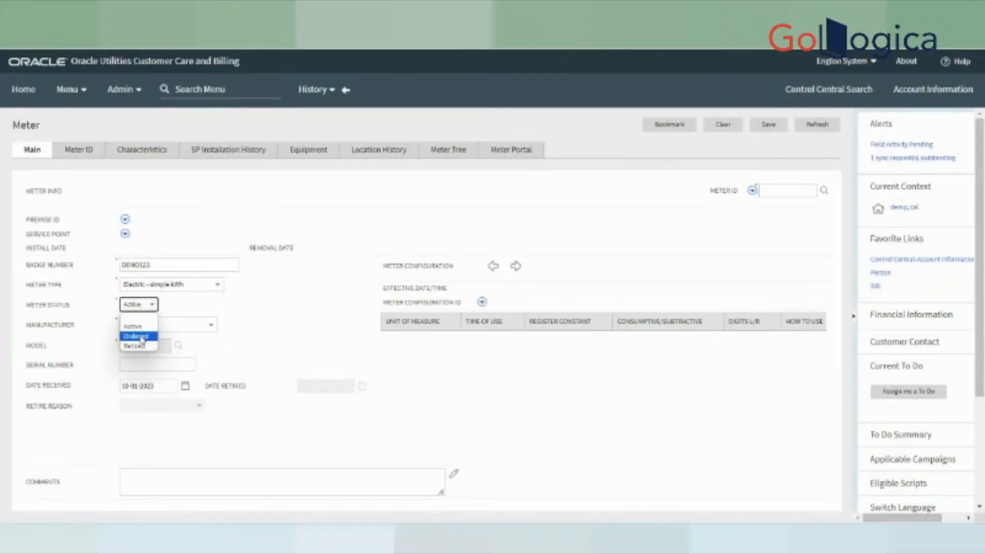
left_click(280, 324)
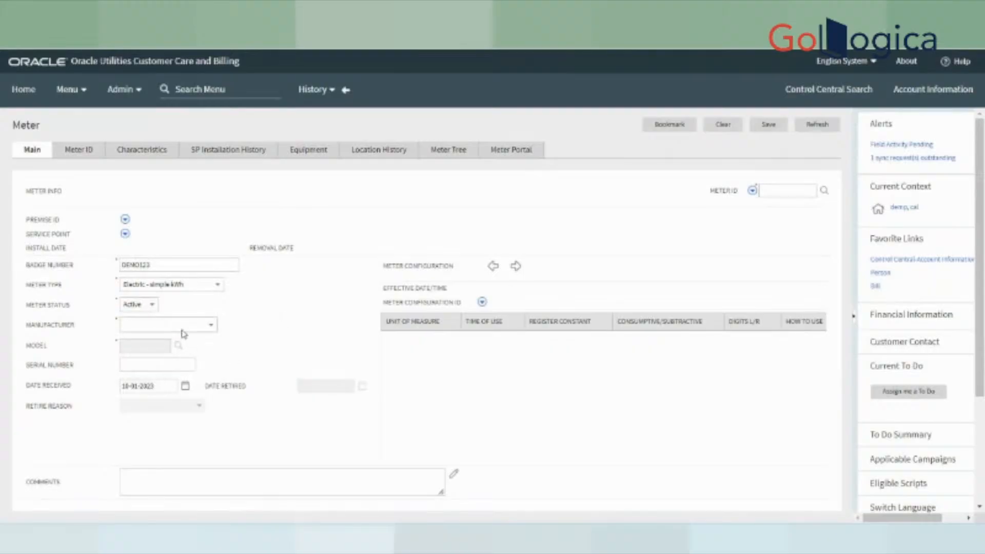
- Set manufacturer General electric and model E-3
left_click(183, 329)
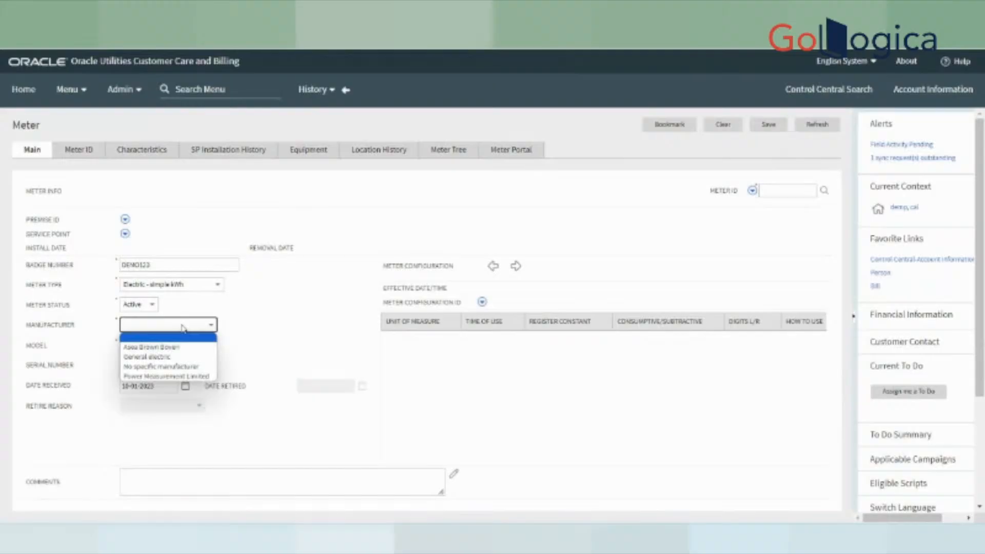
left_click(175, 358)
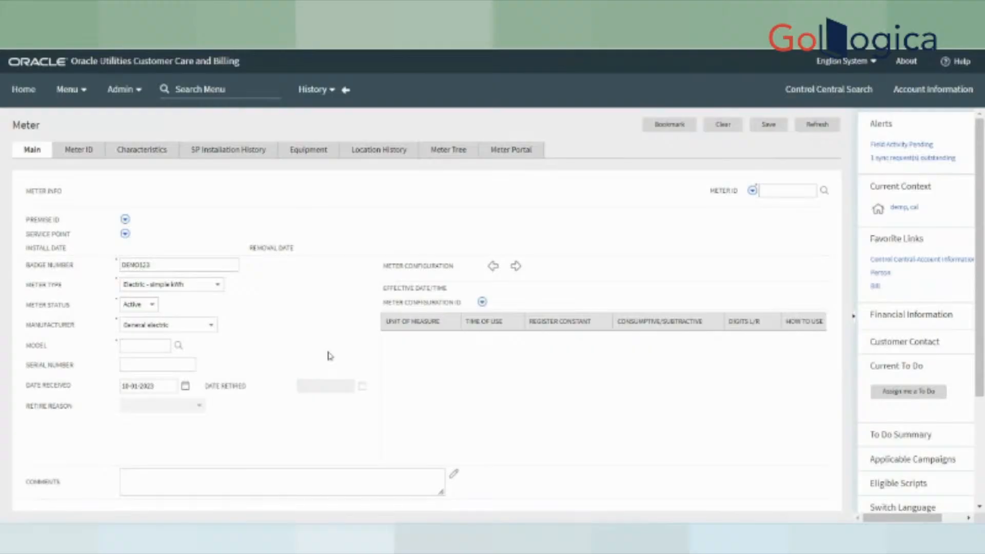
left_click(179, 347)
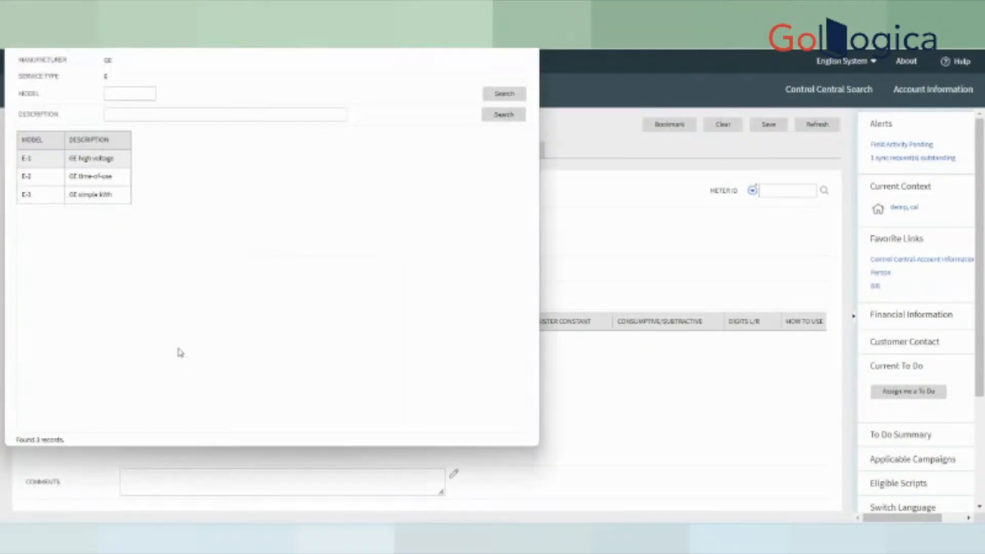
left_click(108, 201)
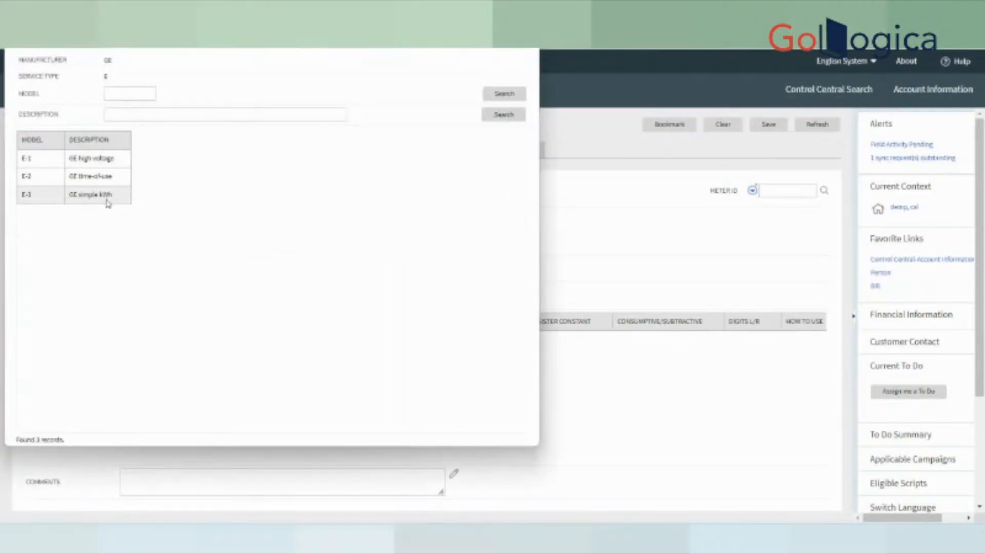
left_click(108, 201)
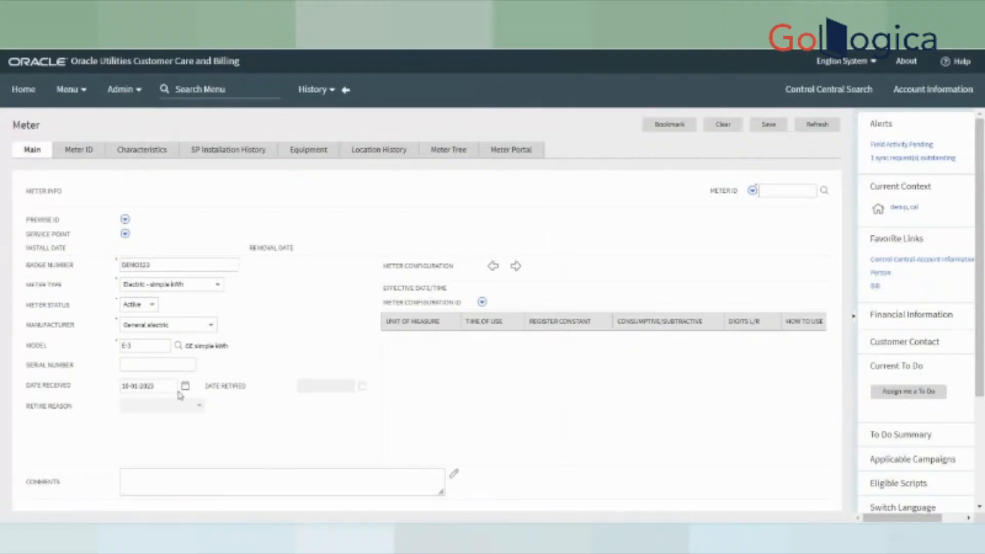
- Copy the badge number DEMO123 into the Serial Number field
left_click(154, 365)
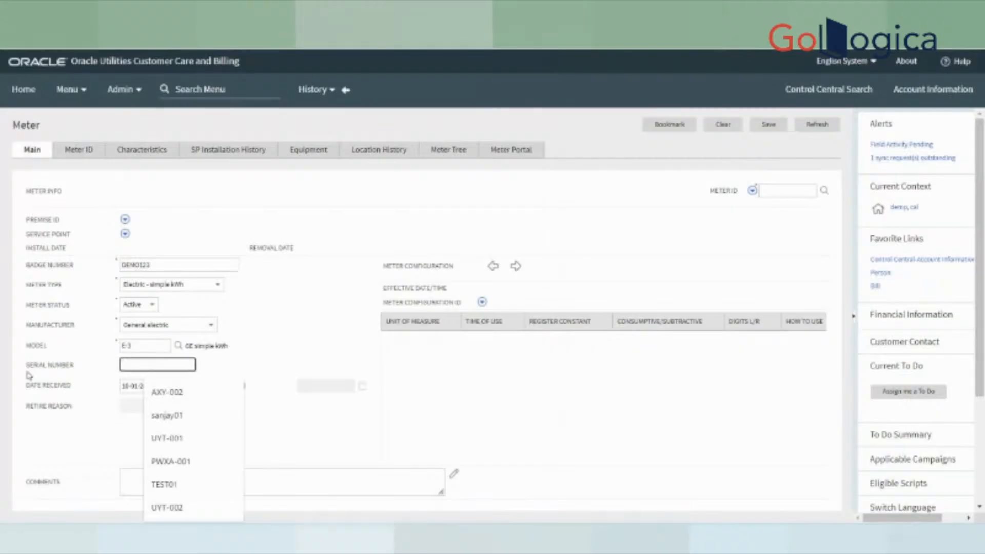
mouse_move(26, 374)
left_mouse_down()
mouse_move(94, 382)
mouse_move(26, 370)
left_mouse_up()
left_click(137, 463)
left_click(160, 264)
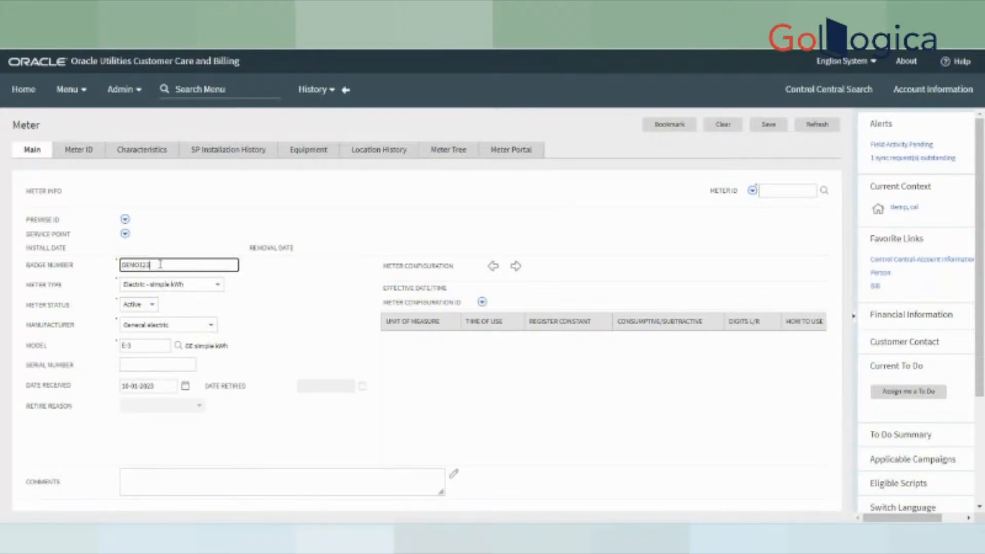
left_click_drag(160, 264, 29, 261)
key("ctrl+c")
left_click(147, 365)
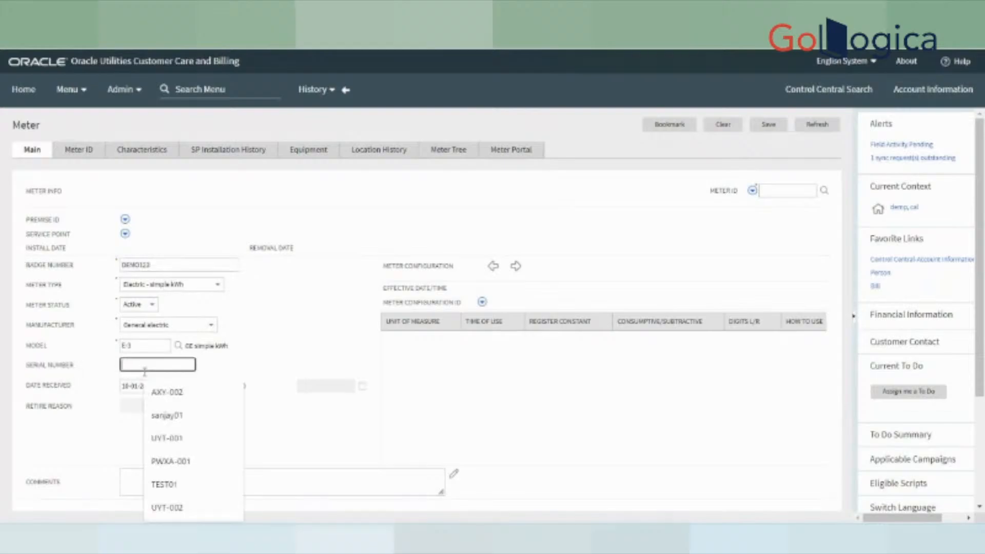
key("ctrl+v")
left_click(475, 415)
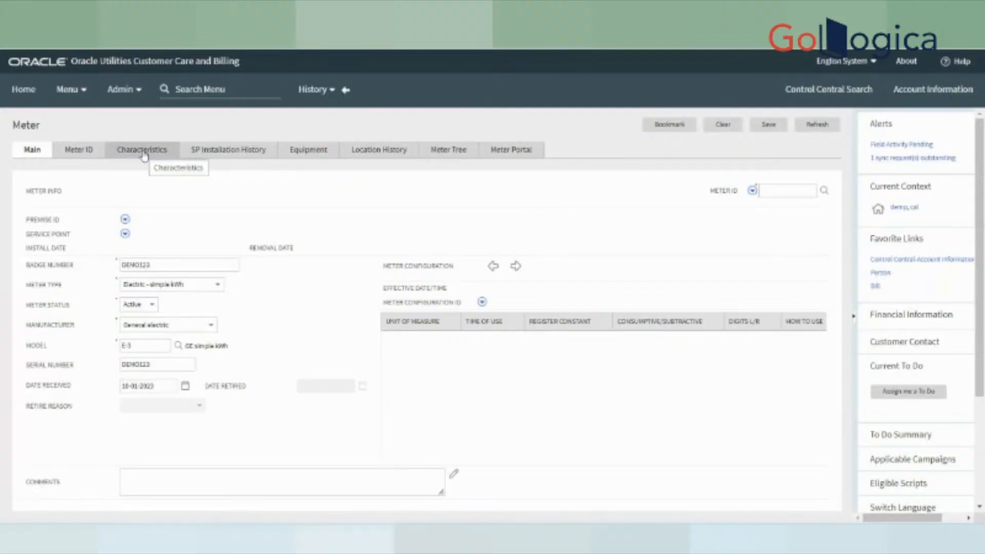
- Save meter DEMO123, then choose Go To Meter Configuration > Add from its Meter ID menu
left_click(768, 125)
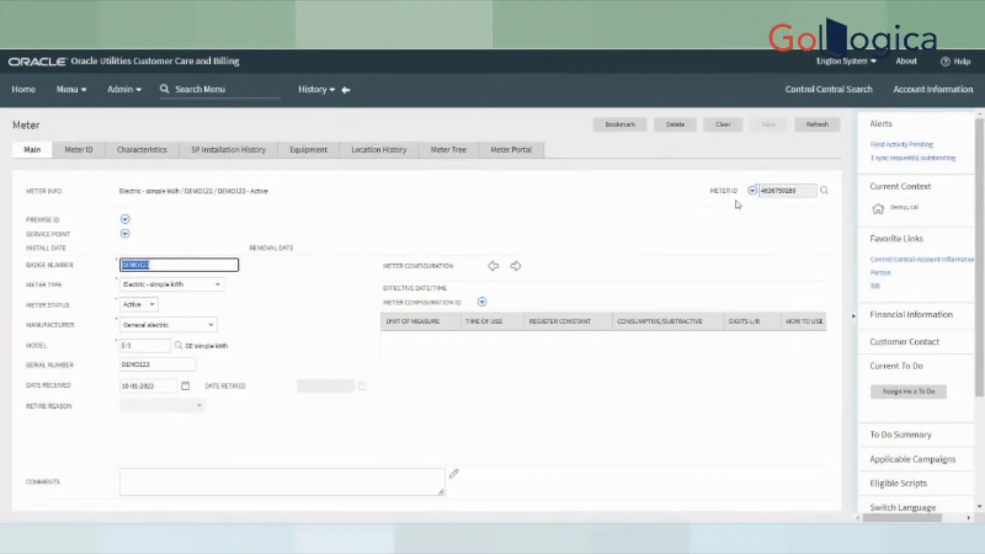
left_click(752, 190)
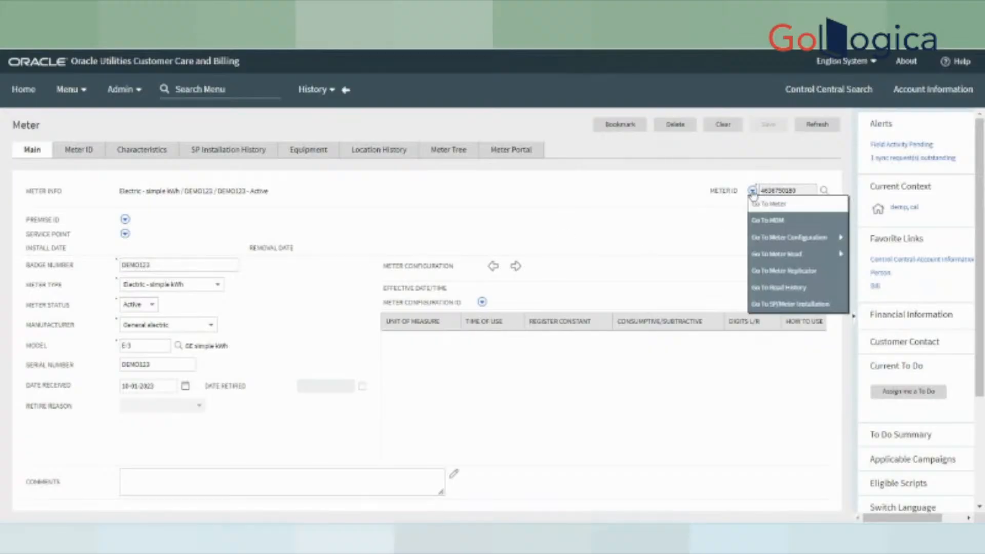
mouse_move(806, 244)
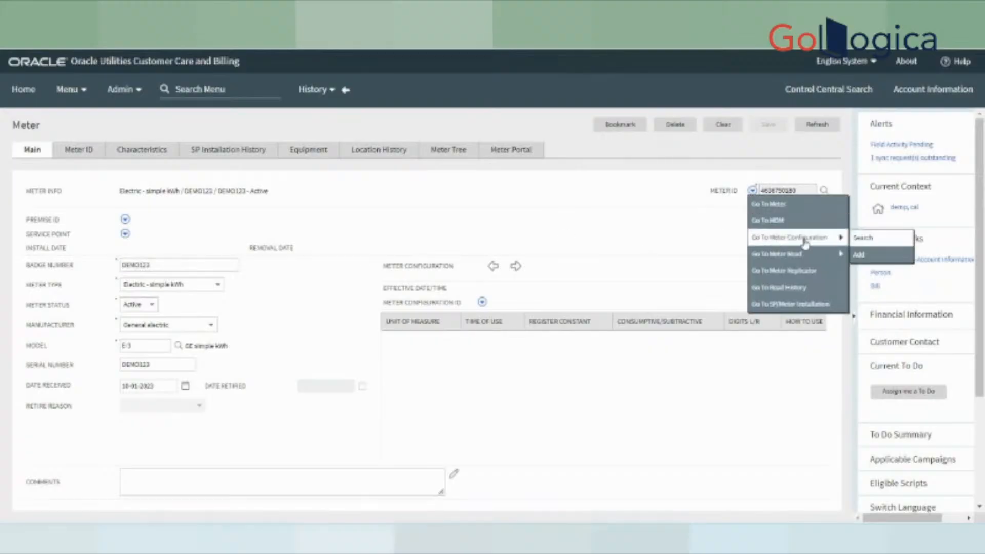
left_click(860, 256)
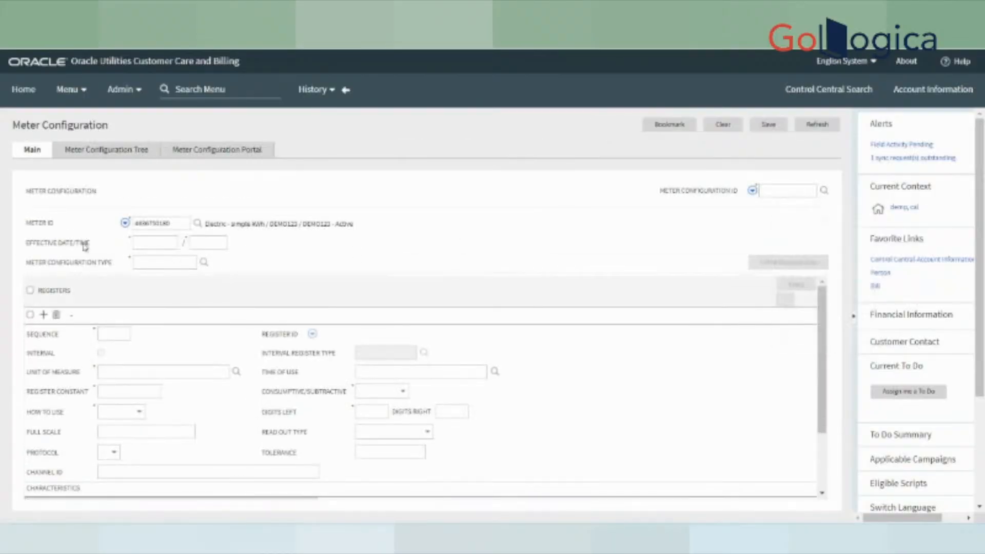
left_click_drag(27, 224, 85, 235)
left_click(151, 243)
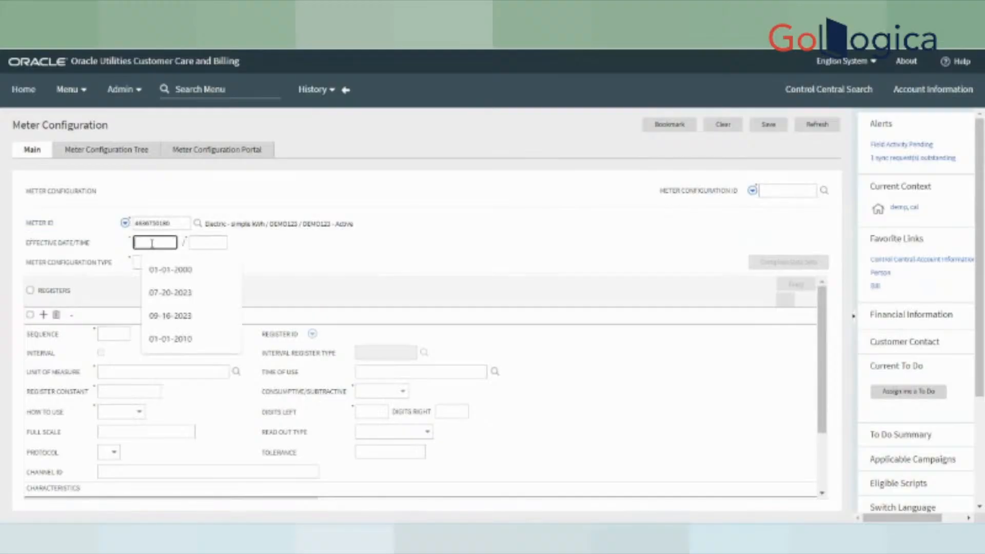
left_click(152, 243)
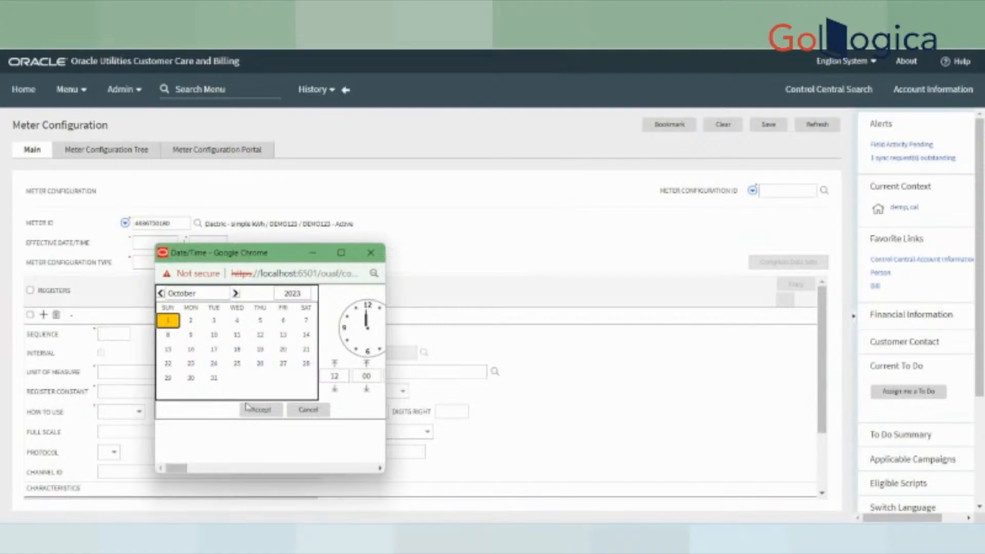
left_click(260, 409)
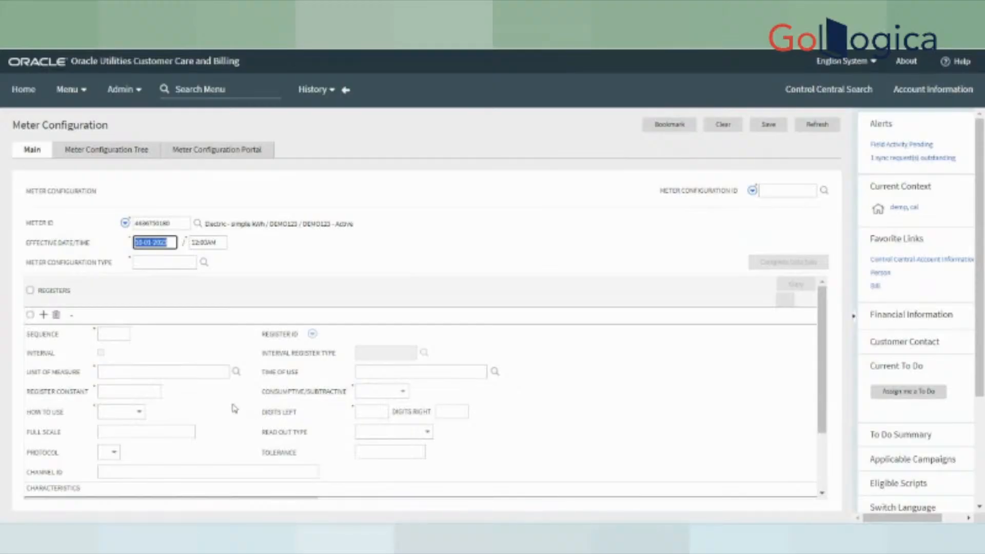
left_click(23, 264)
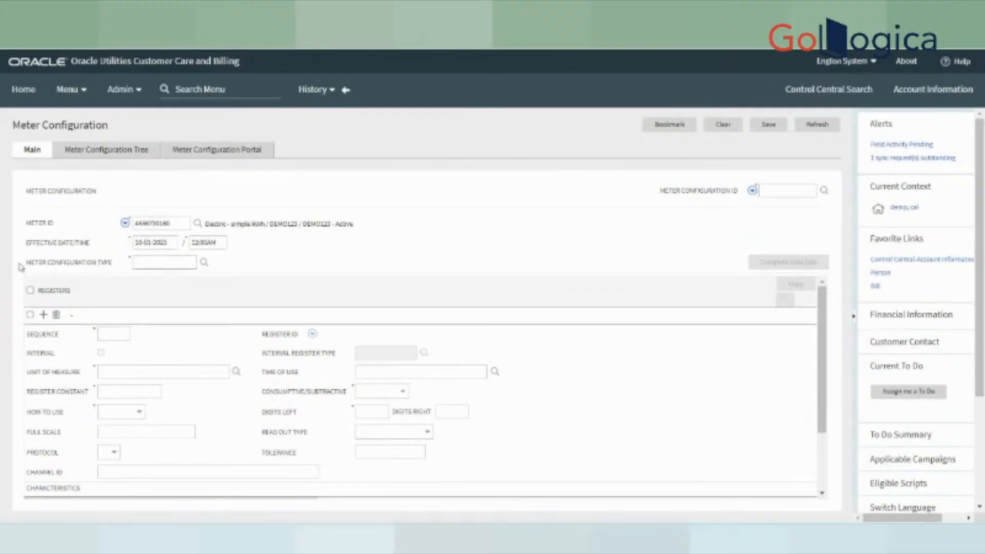
left_click_drag(23, 269, 111, 274)
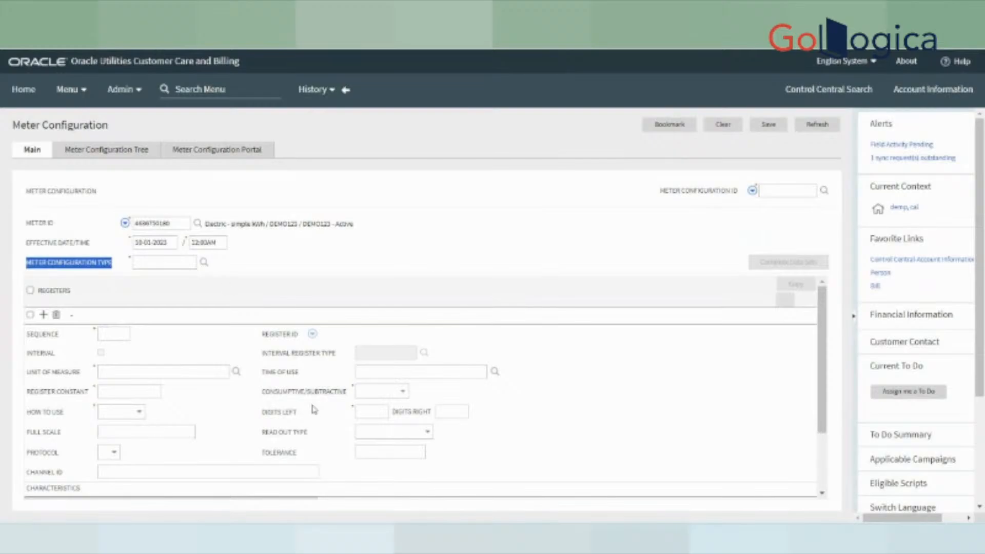
- Pick ELECDFLT as the meter configuration type and review the result
left_click(204, 263)
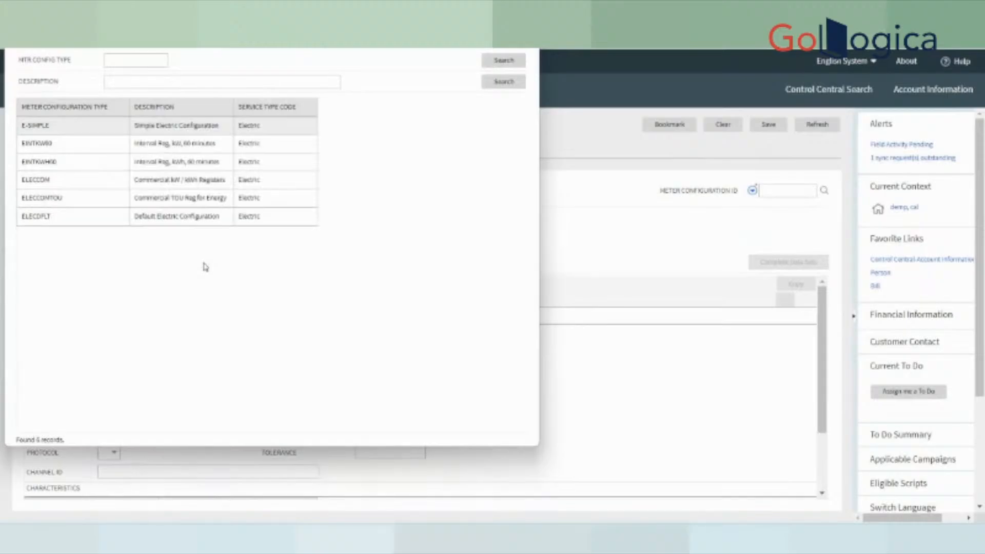
left_click(156, 219)
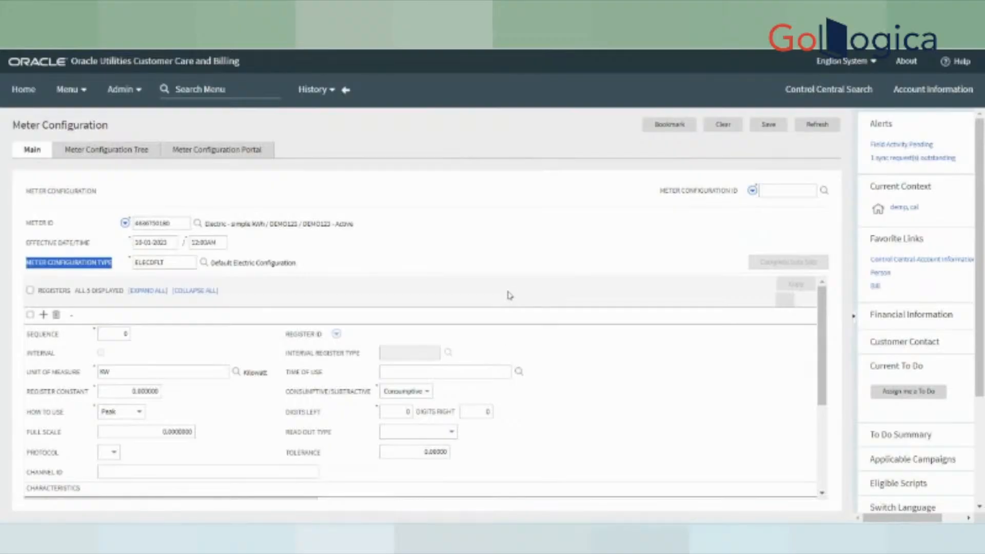
scroll(508, 293, "down", 1)
scroll(165, 375, "down", 1)
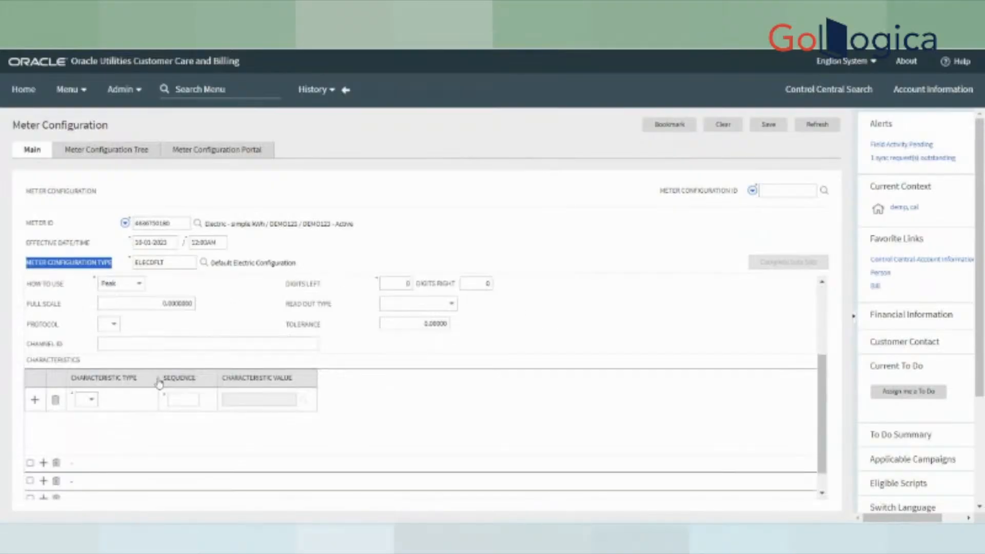
scroll(184, 352, "up", 2)
scroll(184, 352, "down", 1)
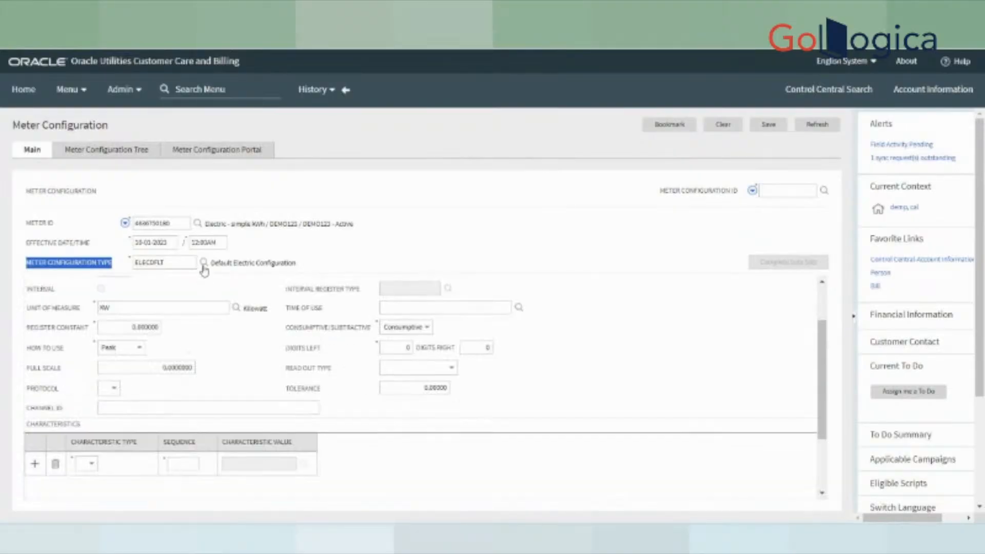
- Change the type to ELECCOMTOU and expand all registers to review them
left_click(204, 263)
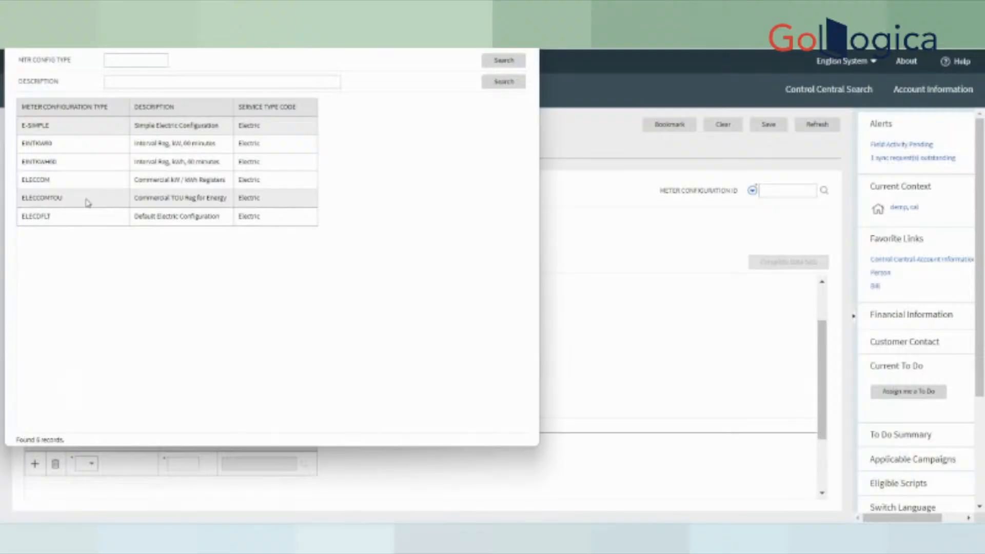
left_click(169, 201)
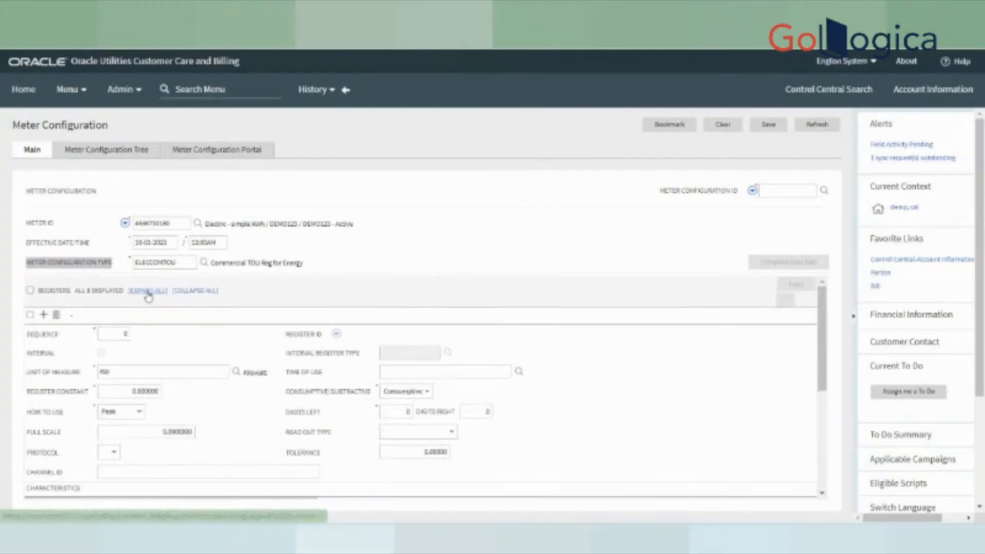
left_click(147, 293)
scroll(191, 440, "down", 9)
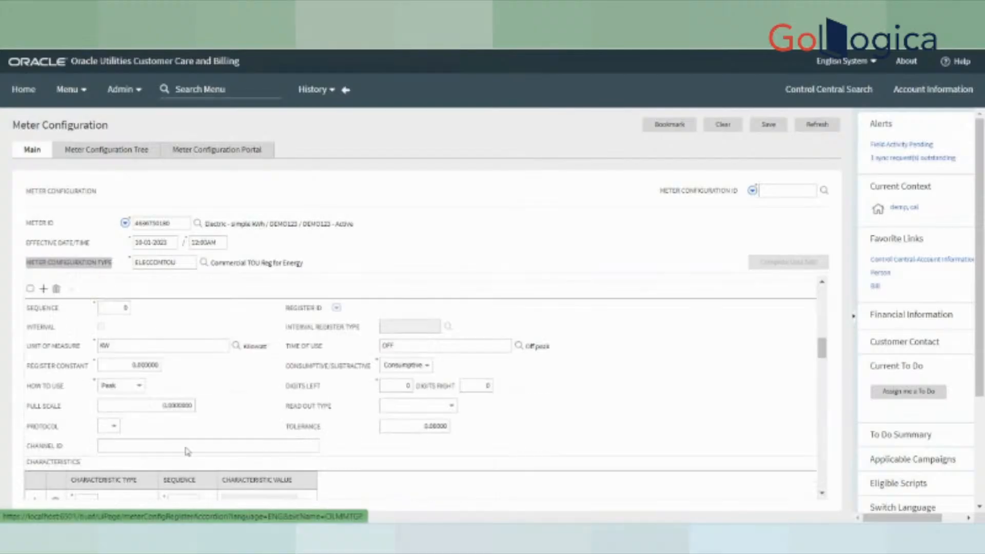
scroll(188, 451, "down", 10)
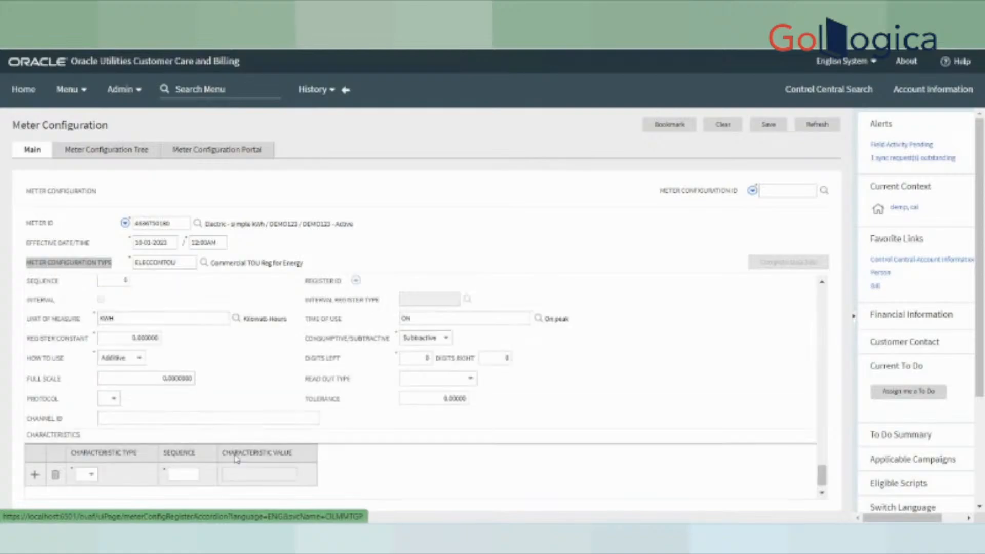
scroll(237, 458, "up", 5)
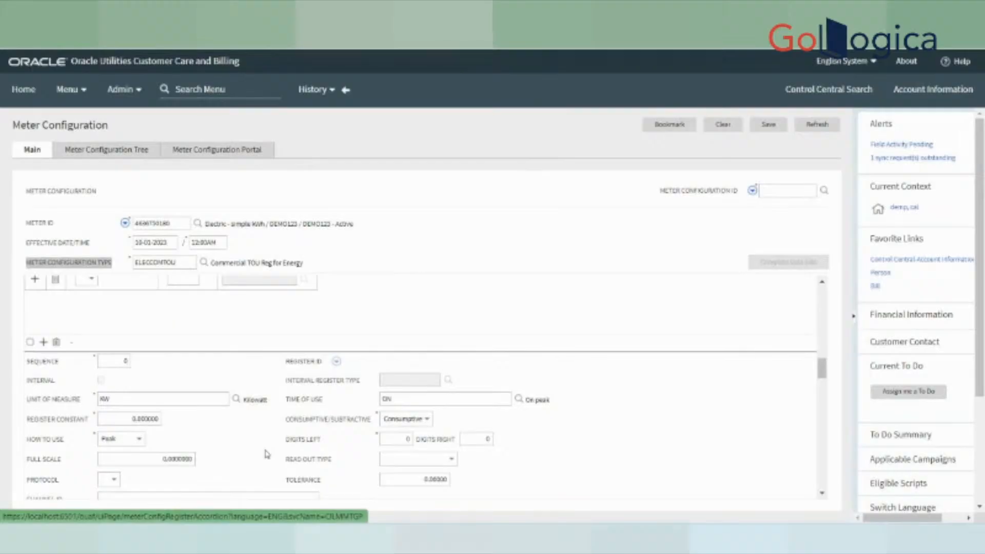
scroll(279, 402, "down", 10)
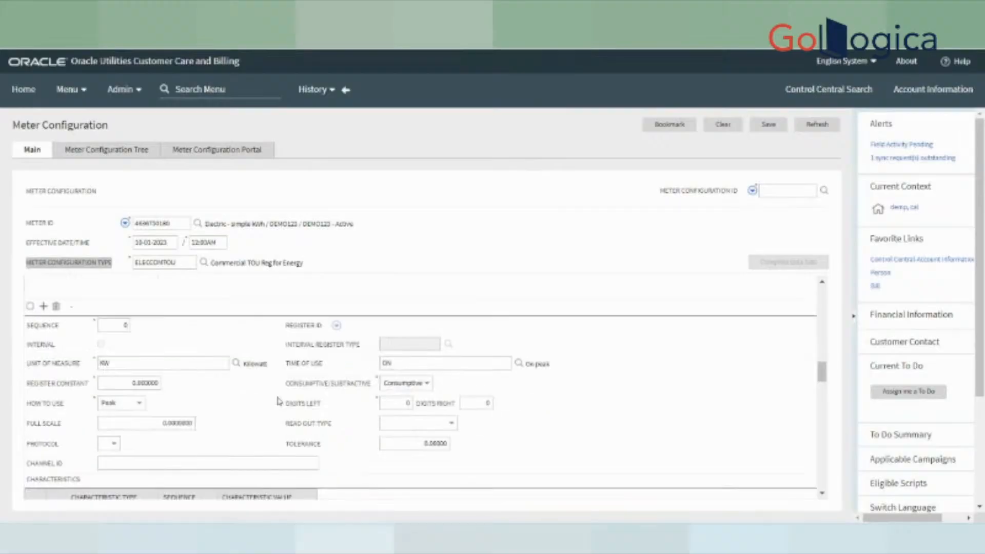
scroll(262, 433, "up", 5)
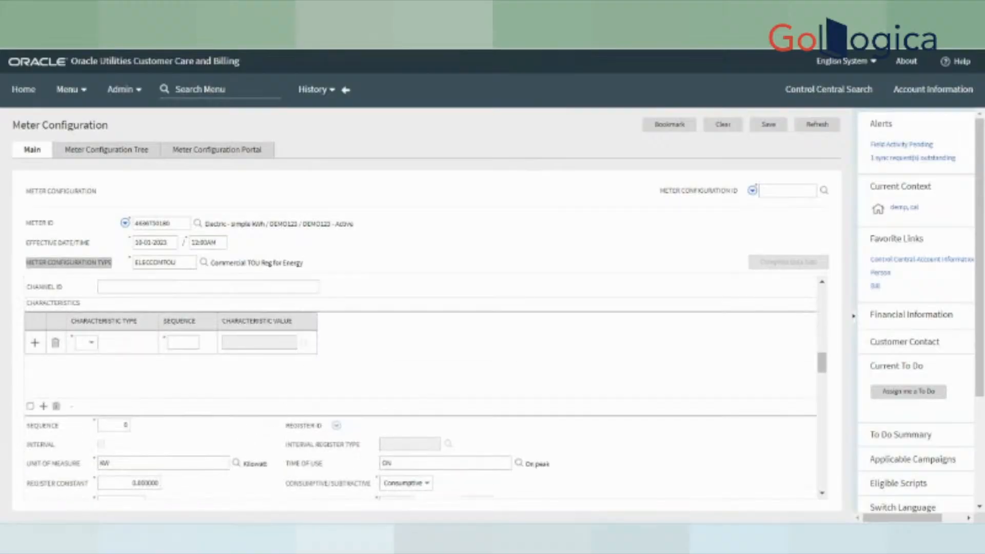
scroll(151, 460, "up", 1)
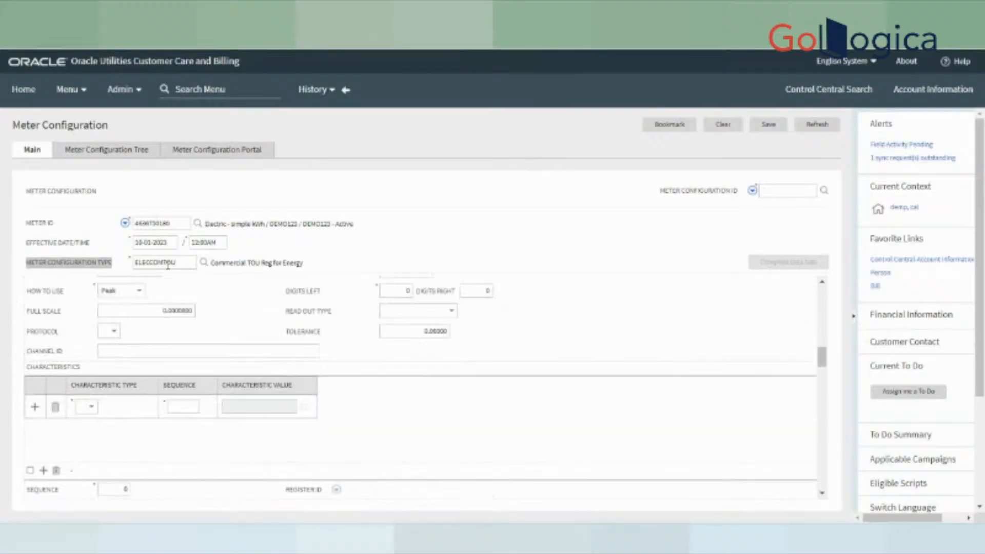
- Switch the type back to ELECDFLT and refresh the configuration, discarding unsaved changes
left_click(203, 265)
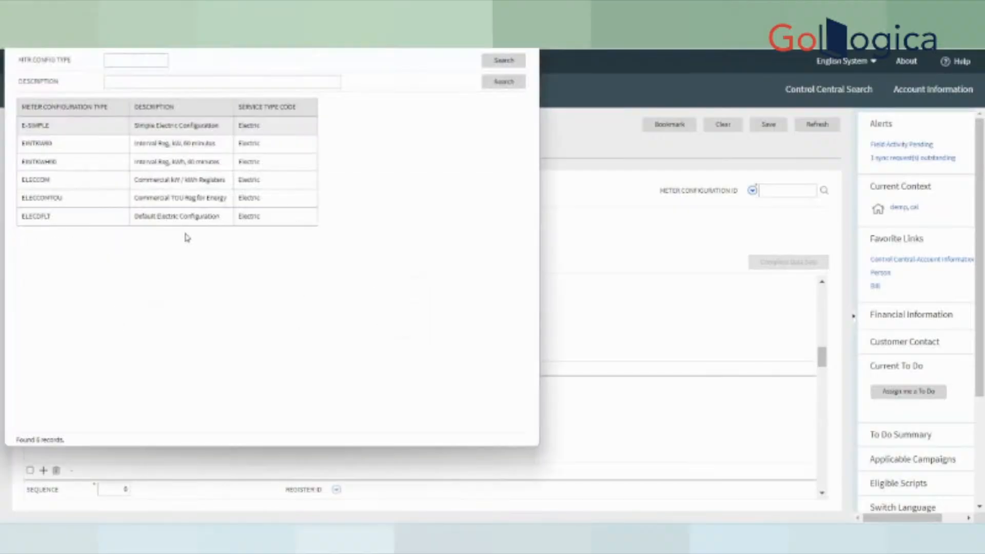
left_click(187, 220)
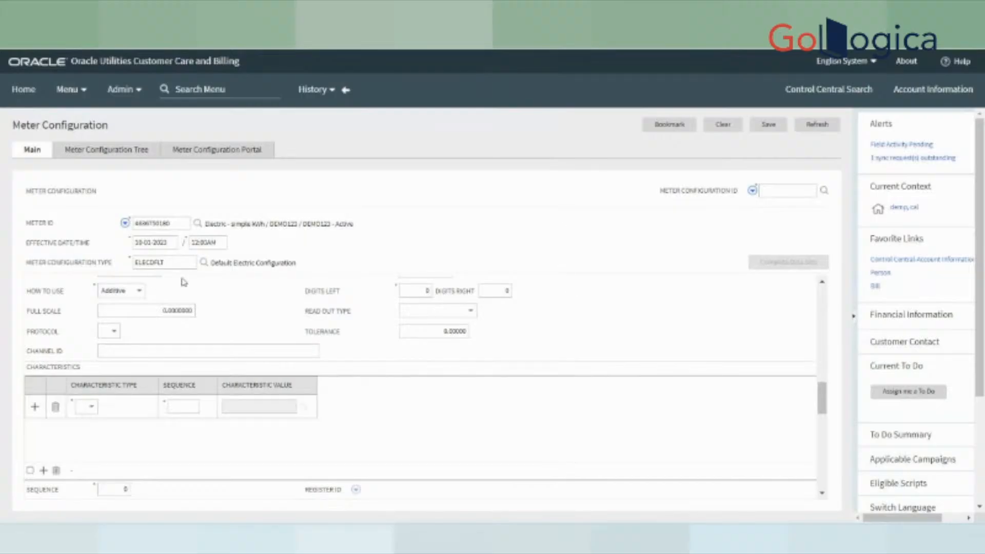
left_click_drag(232, 275, 227, 265)
scroll(512, 326, "down", 5)
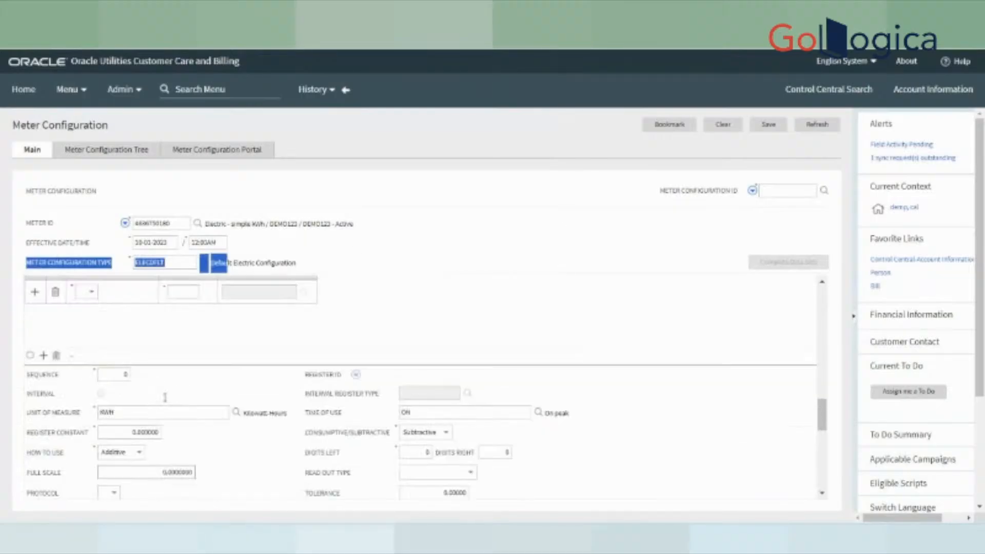
scroll(164, 398, "down", 5)
scroll(587, 346, "up", 6)
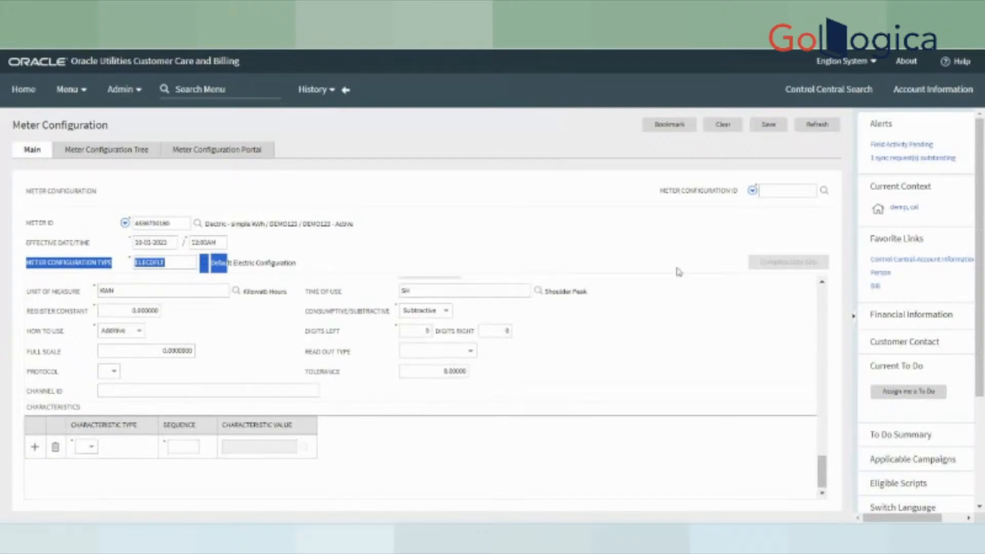
left_click(814, 128)
left_click(557, 122)
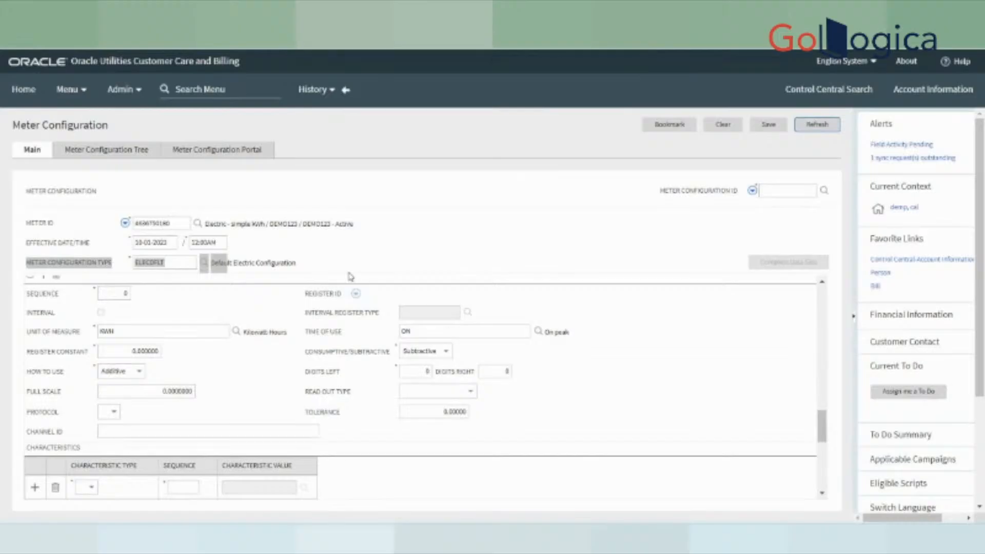
scroll(367, 385, "down", 3)
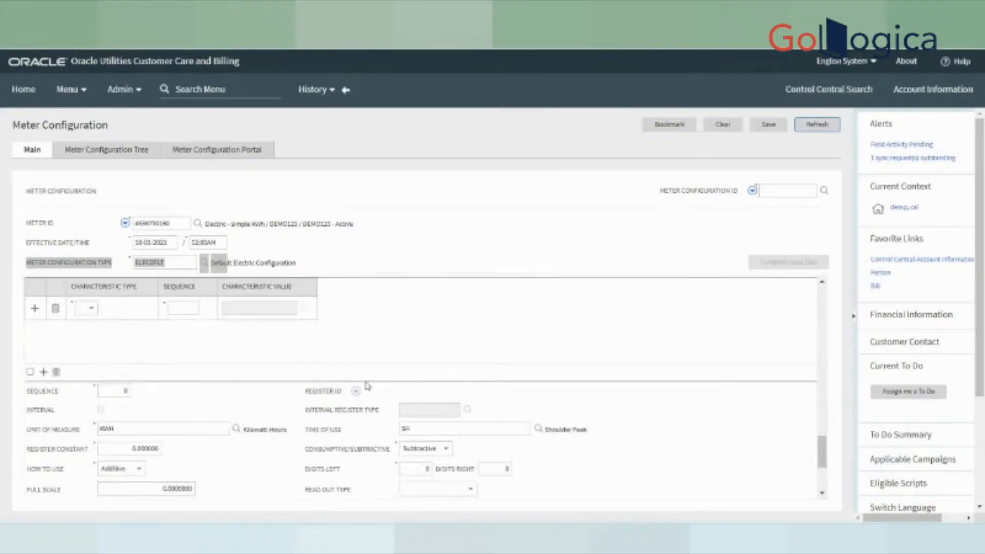
scroll(367, 386, "up", 3)
- Try saving the configuration and dismiss the 'Seq field missing' error
left_click(768, 125)
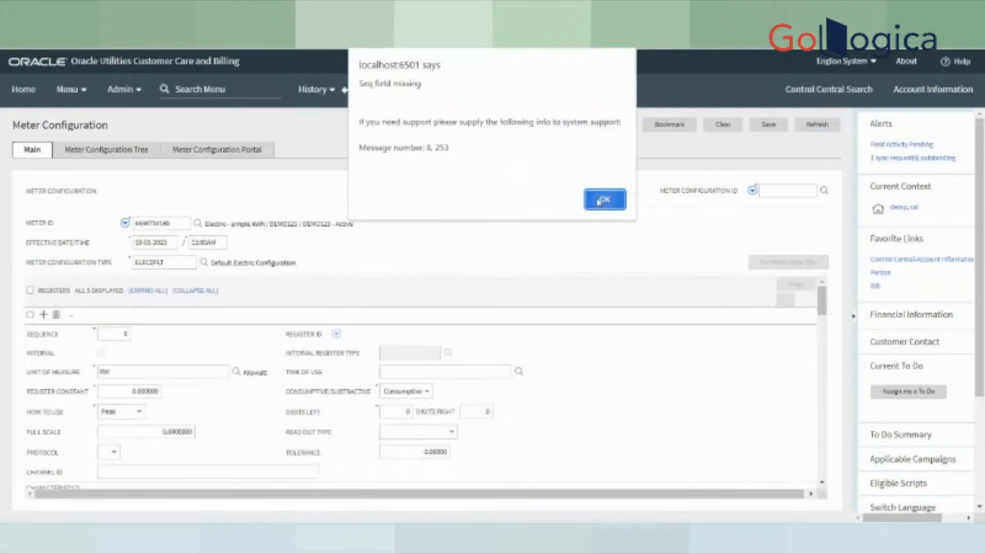
left_click(601, 200)
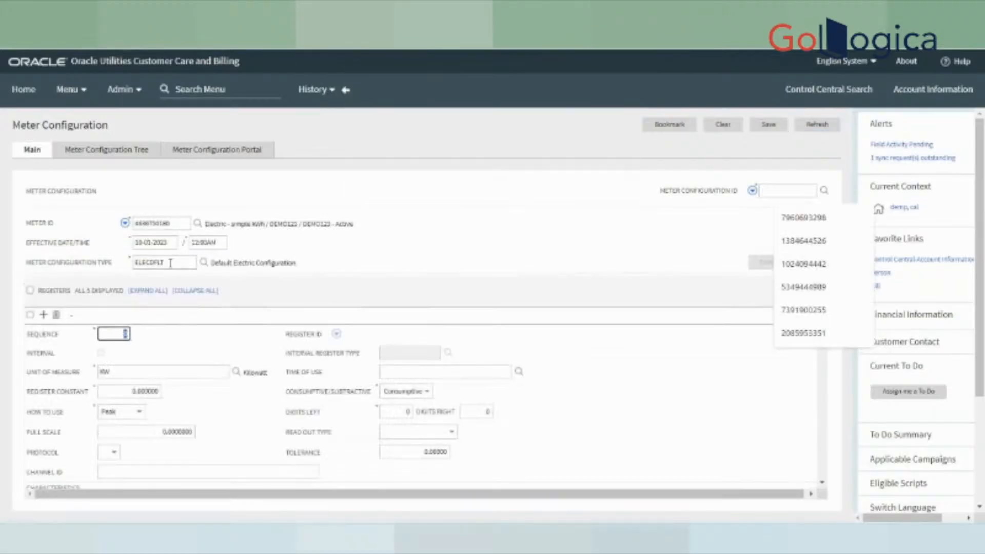
scroll(226, 431, "down", 3)
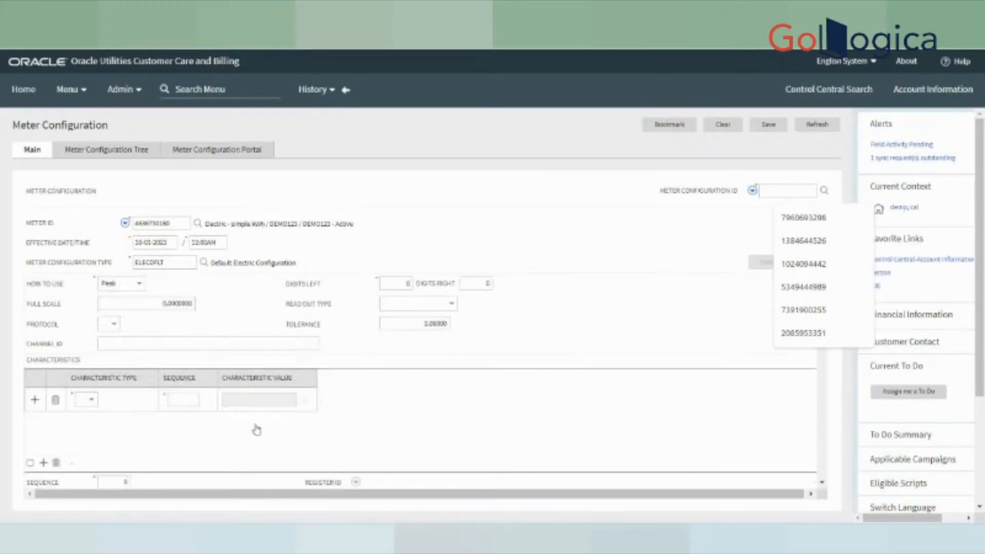
scroll(436, 370, "down", 10)
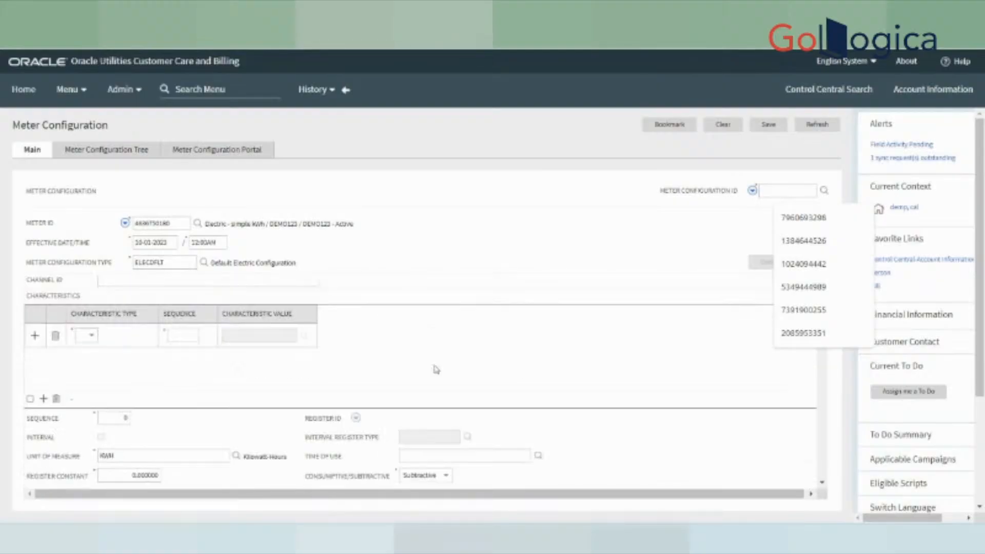
scroll(465, 388, "up", 2)
scroll(464, 388, "up", 3)
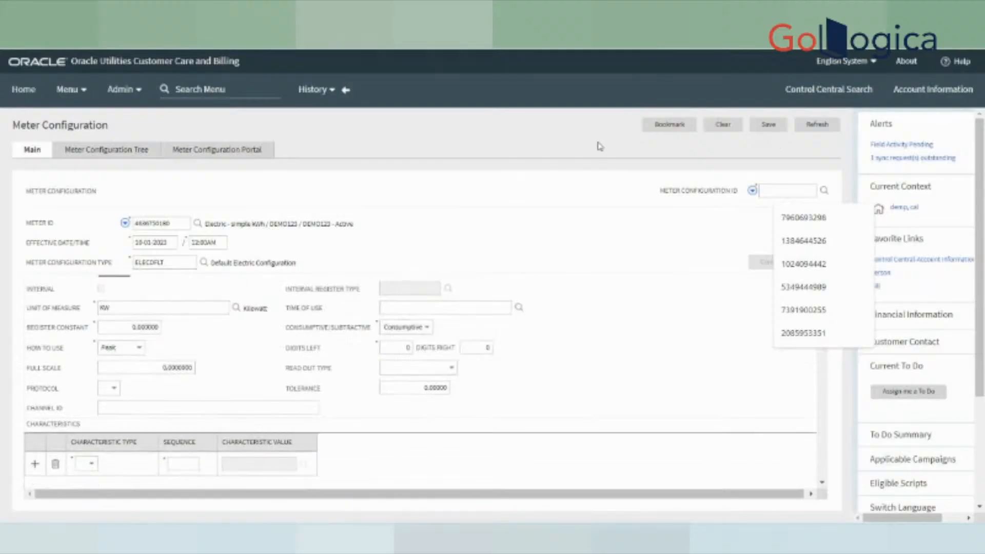
left_click(345, 90)
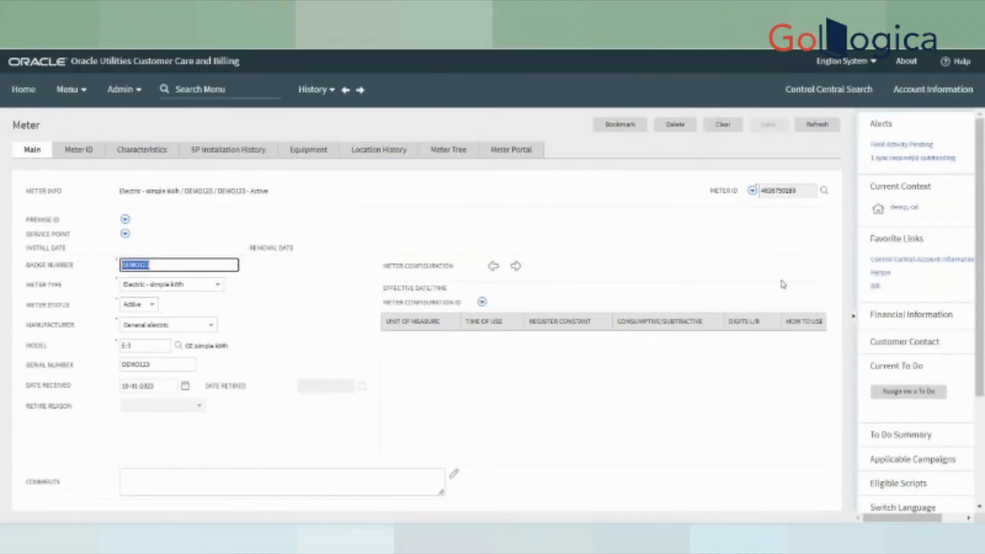
left_click(752, 190)
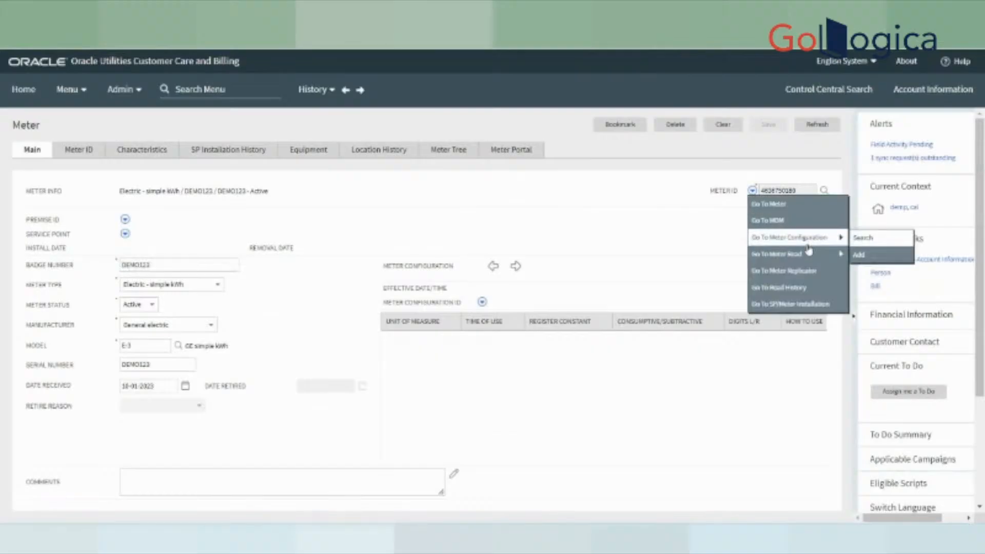
left_click(855, 255)
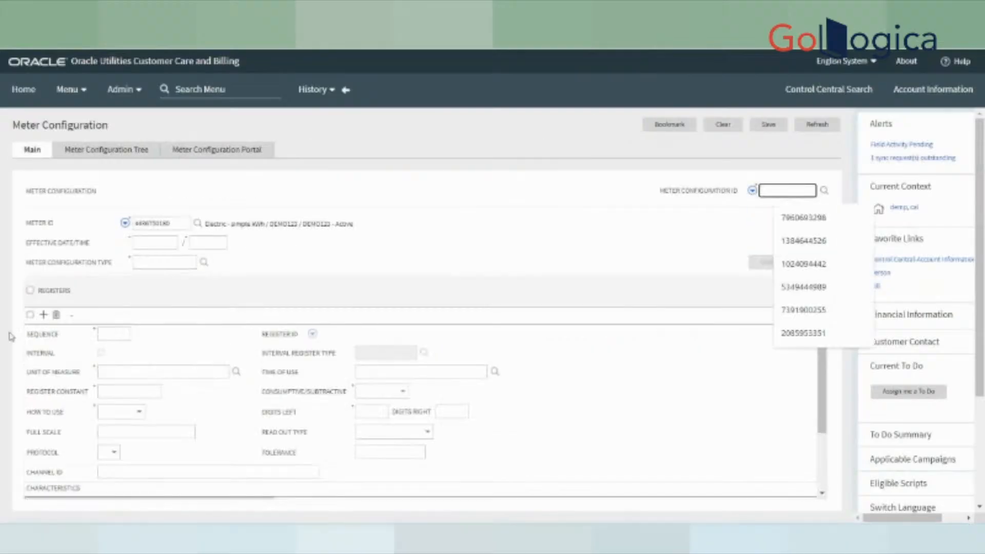
left_click(151, 242)
left_click(261, 406)
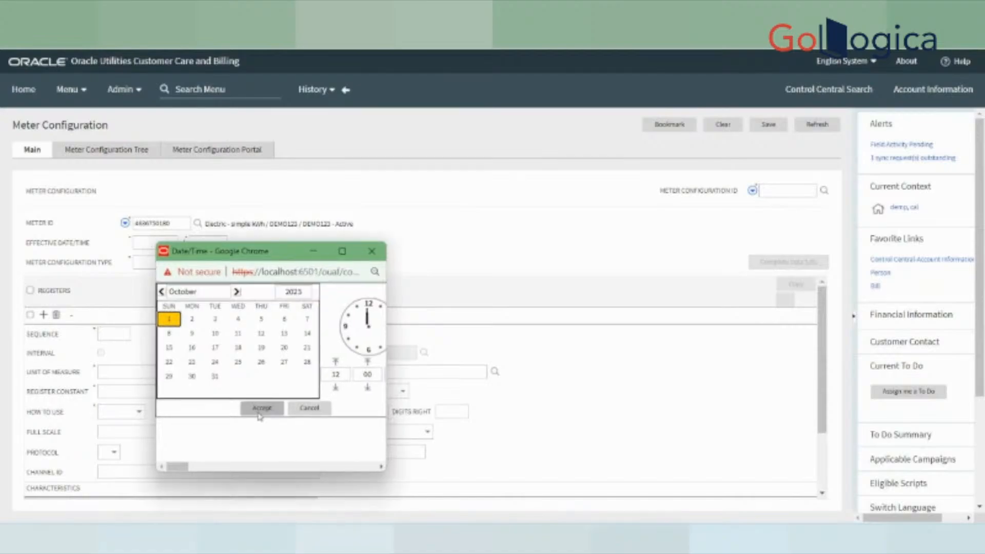
left_click(175, 261)
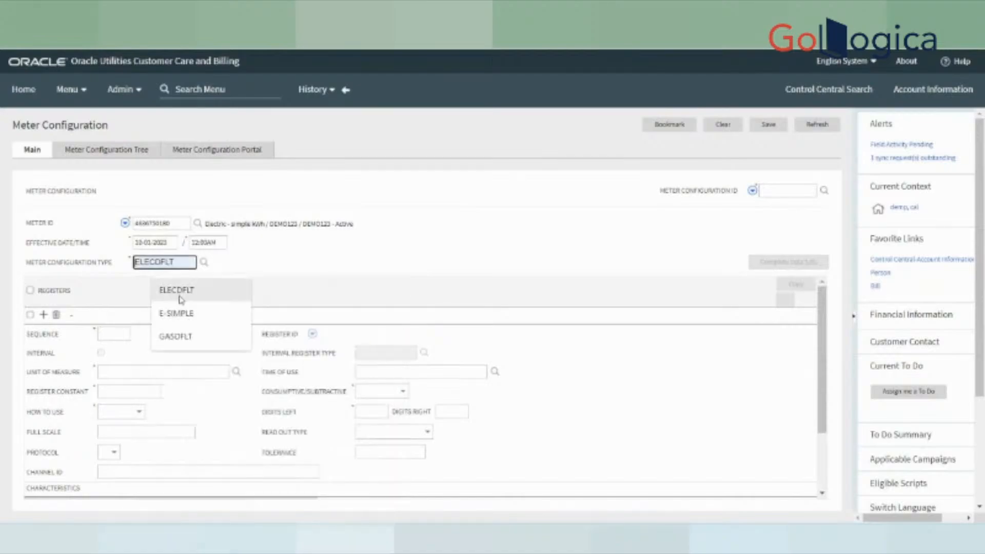
left_click(177, 290)
- Review the registers, then change the type to E-SIMPLE, Simple Electric Configuration
scroll(664, 385, "down", 3)
scroll(613, 397, "down", 1)
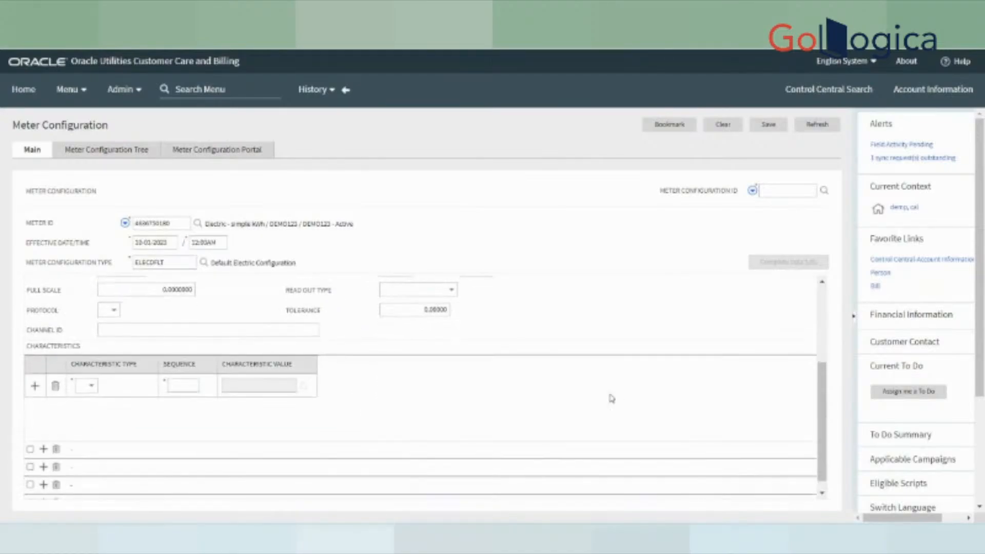
scroll(569, 411, "up", 2)
scroll(548, 429, "down", 2)
scroll(540, 441, "up", 1)
scroll(539, 442, "down", 1)
scroll(539, 442, "up", 3)
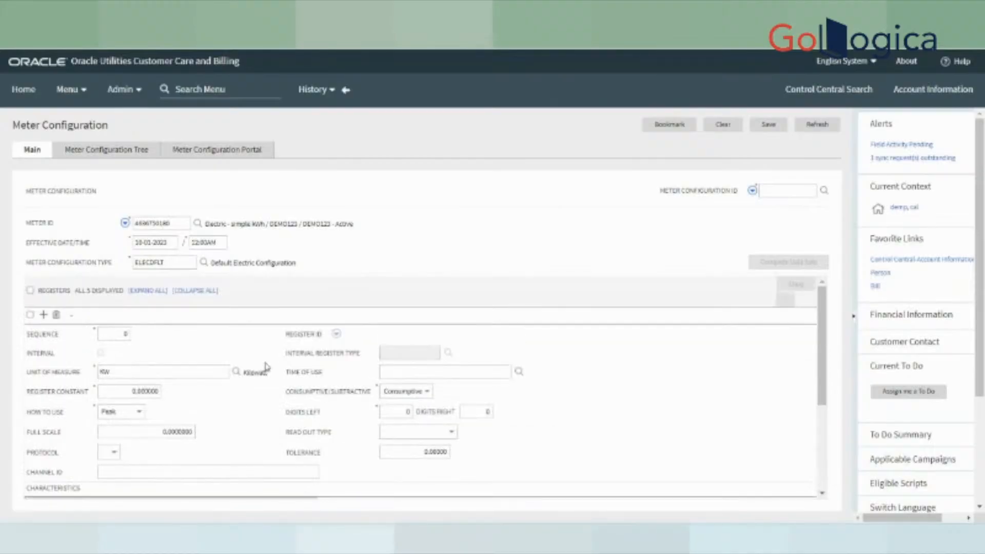
left_click(203, 264)
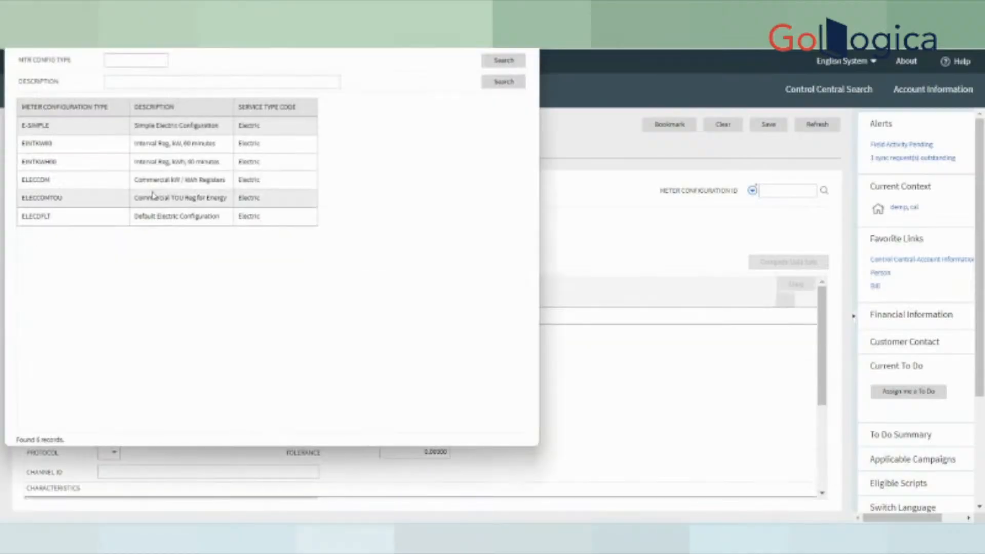
left_click(145, 129)
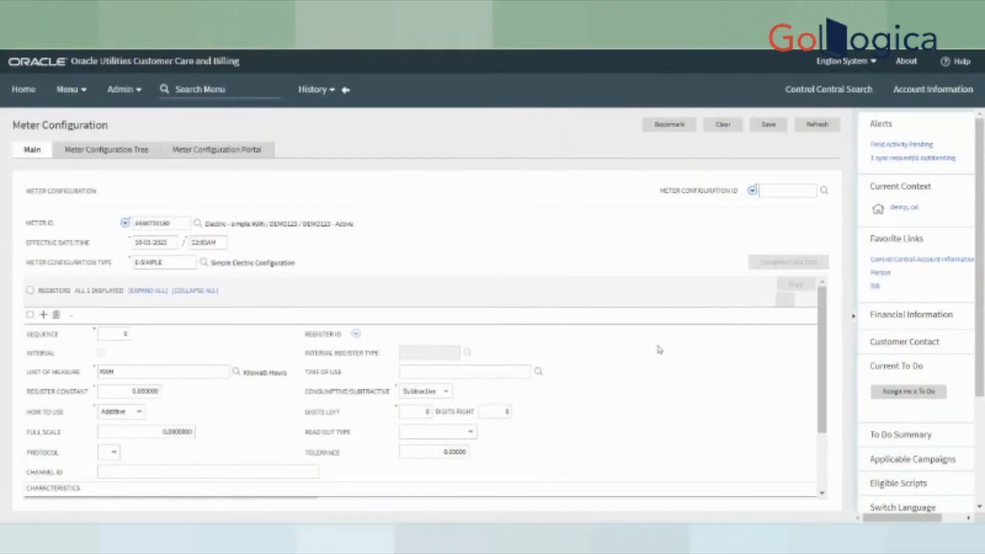
scroll(373, 451, "down", 3)
scroll(372, 448, "up", 3)
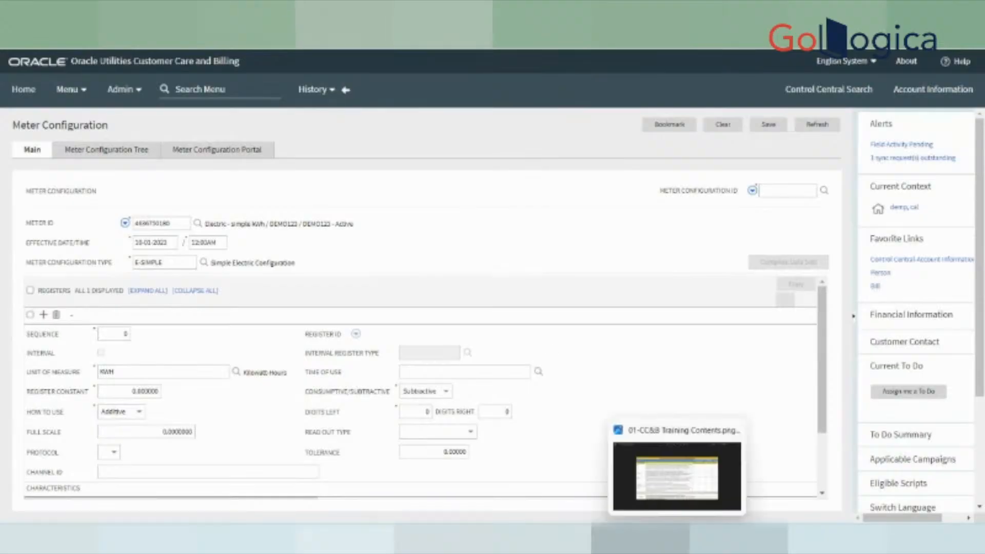
left_click(649, 535)
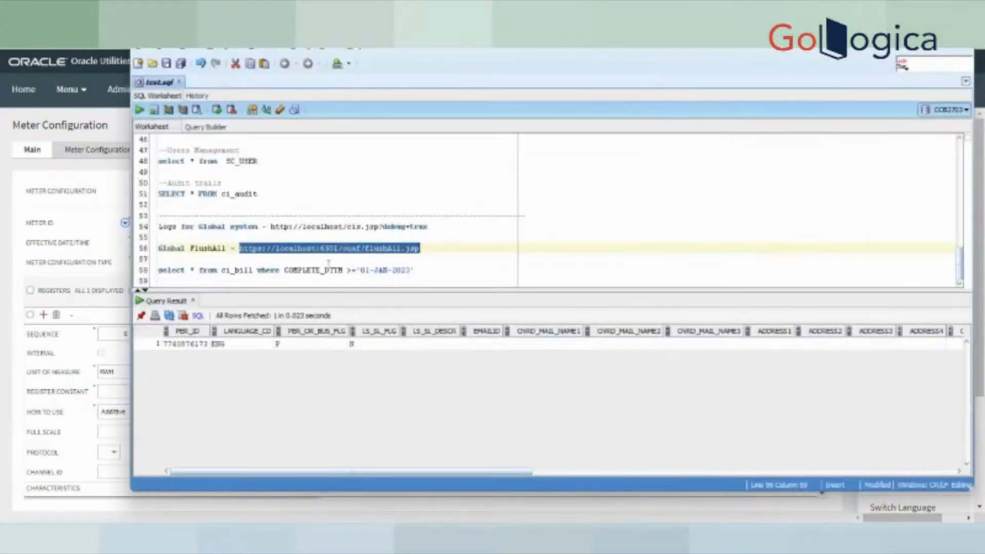
scroll(318, 241, "up", 12)
scroll(318, 241, "up", 3)
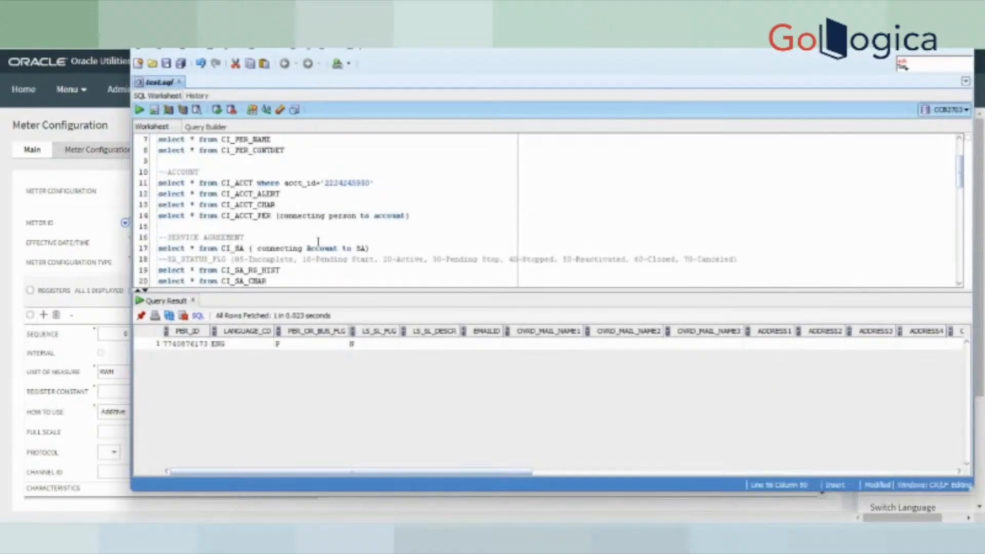
scroll(303, 242, "down", 6)
scroll(299, 244, "down", 2)
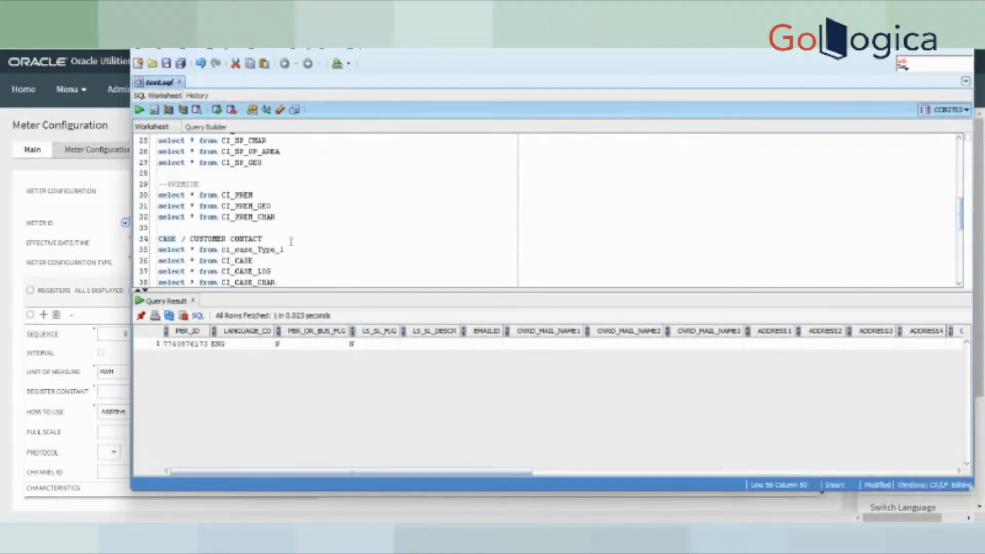
scroll(291, 240, "down", 7)
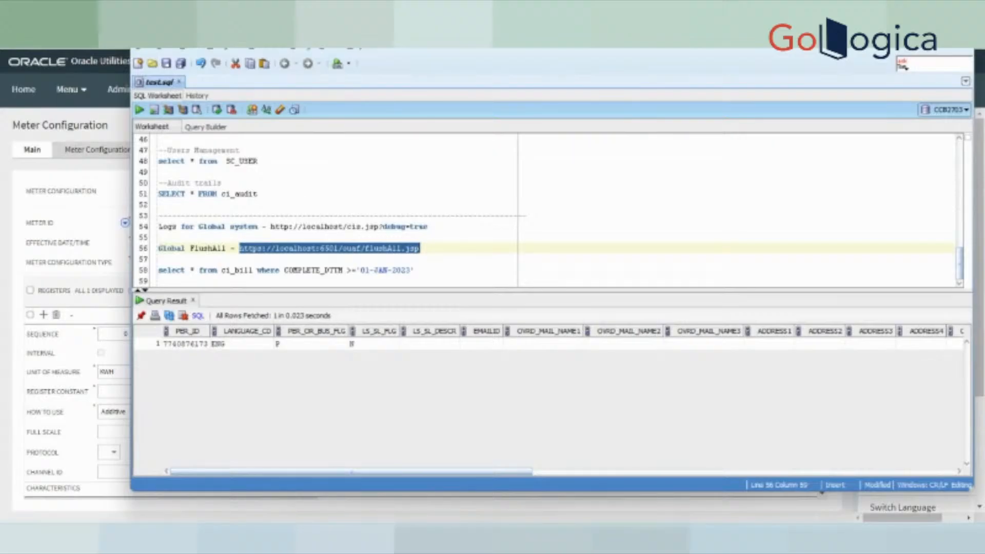
mouse_move(593, 536)
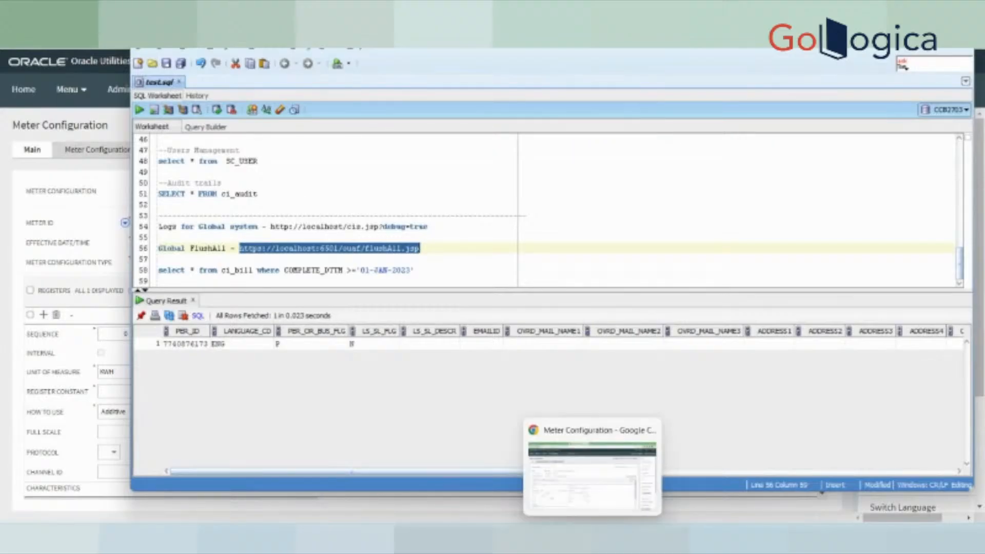
left_click(592, 481)
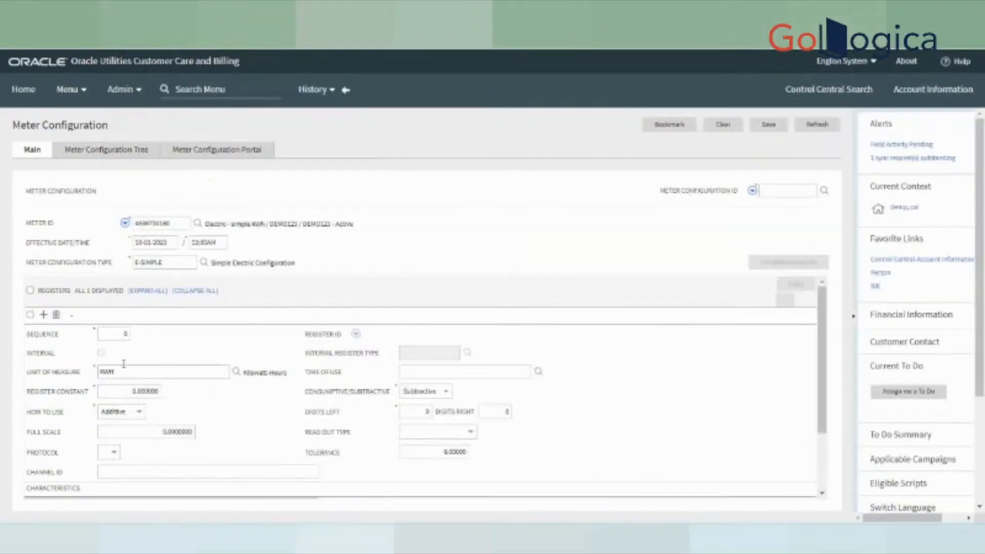
- Enter 10 as the sequence number of the KWH register
left_click(113, 333)
type("1")
double_click(192, 347)
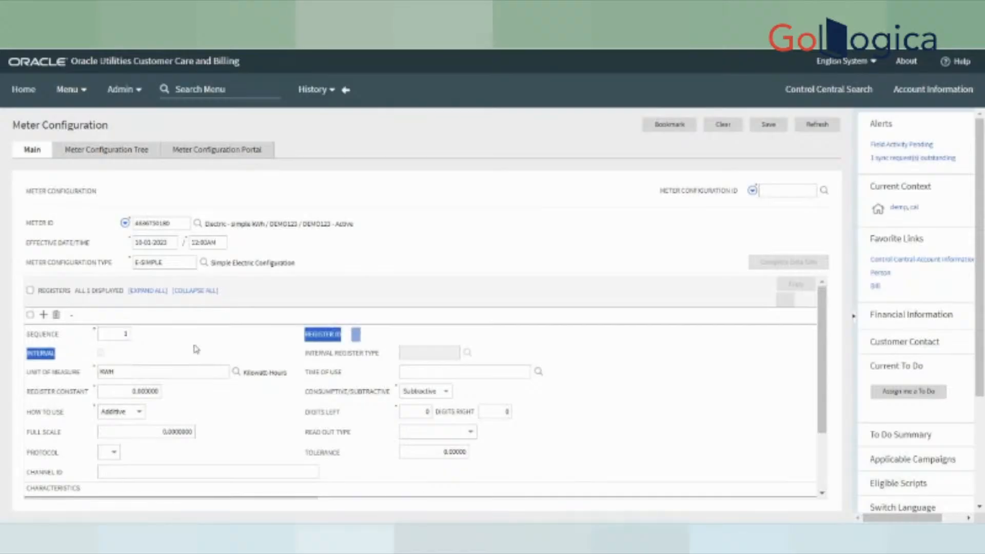
left_click(116, 332)
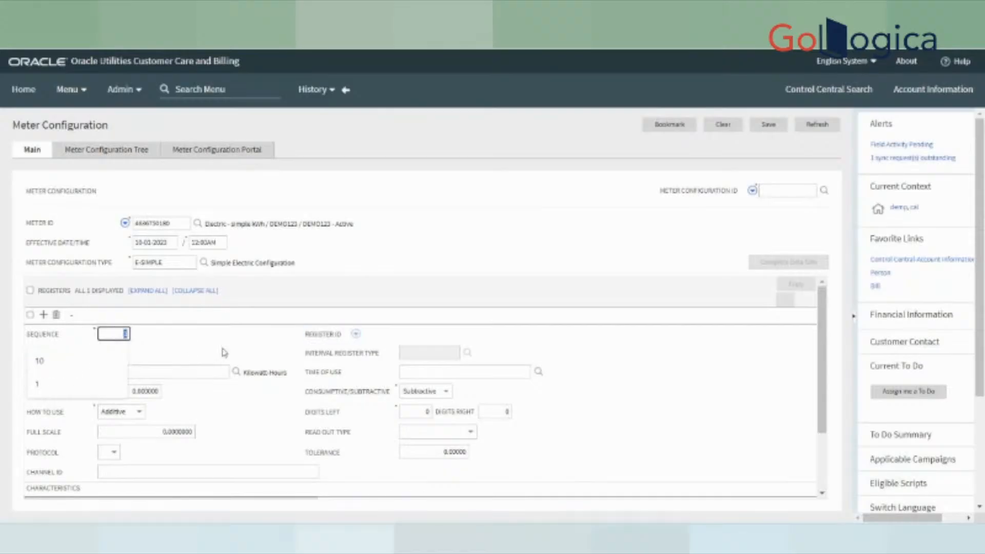
type("10")
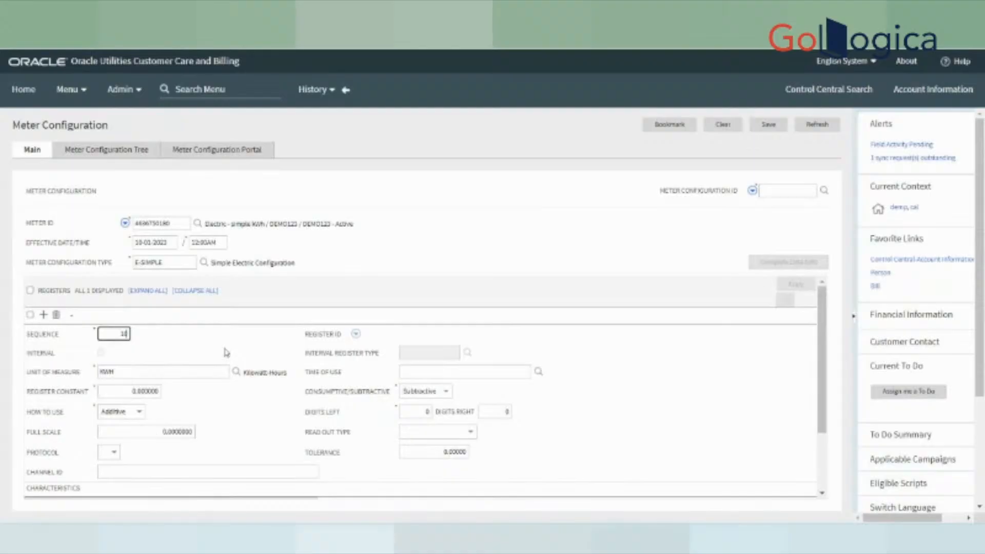
left_click(552, 358)
left_click_drag(22, 379, 86, 378)
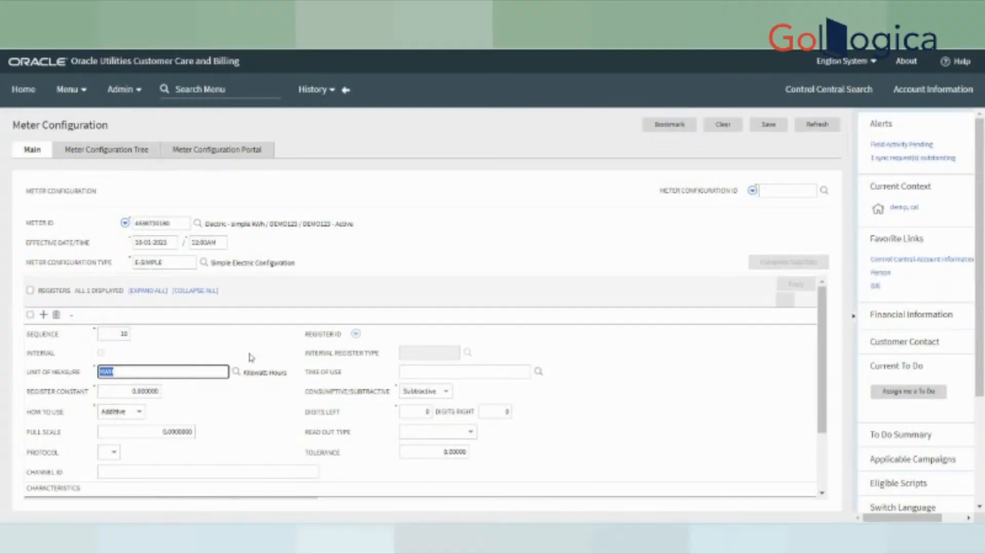
left_click_drag(28, 393, 96, 399)
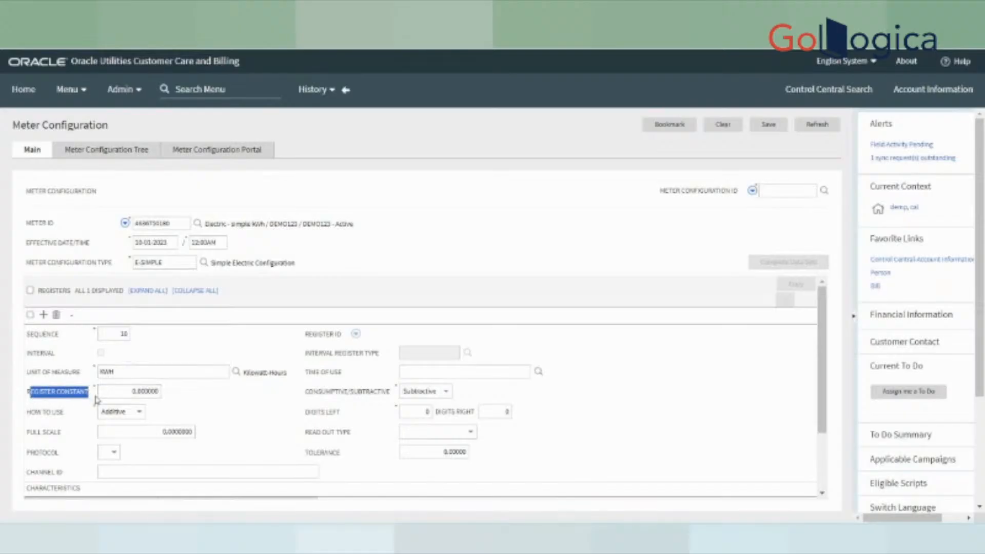
- Replace the interim 1000 register constant with 1 so it reads 1.000000
left_click(127, 392)
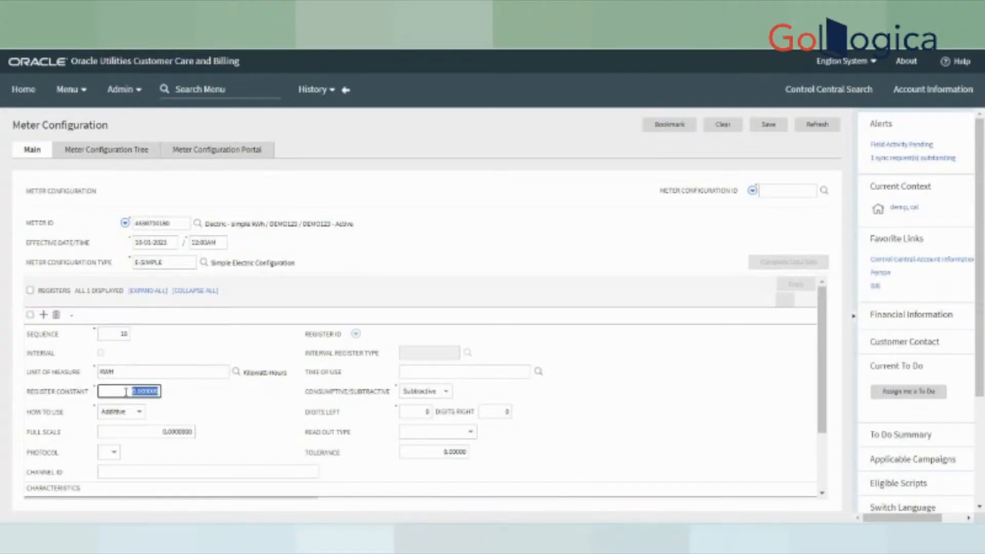
type("1")
key("Tab")
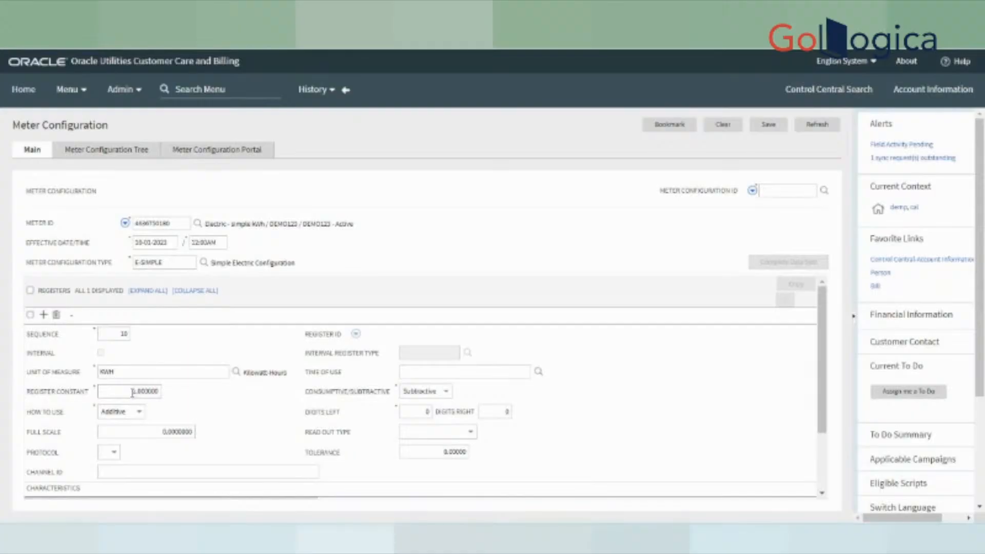
double_click(134, 391)
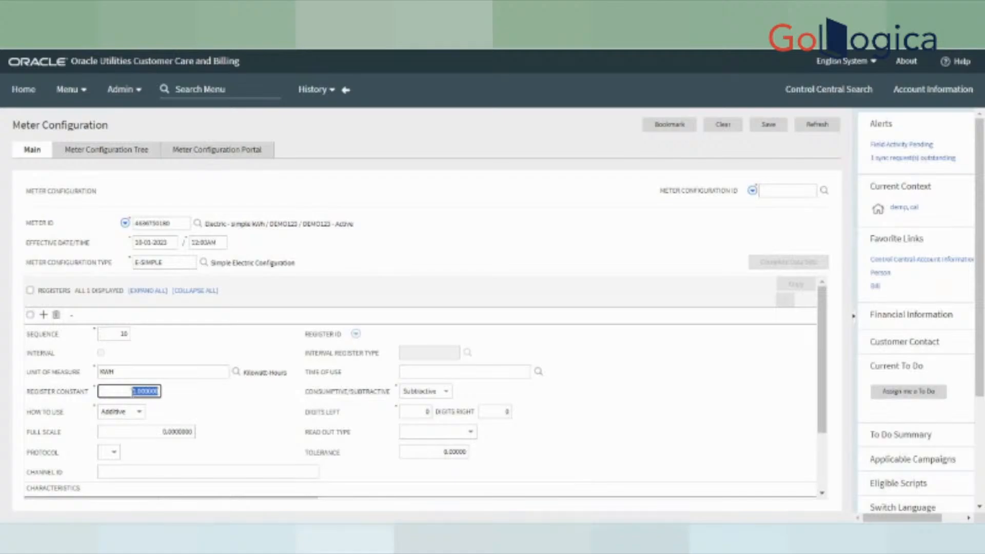
left_click(133, 391)
type("1000")
key("Delete")
left_click(260, 400)
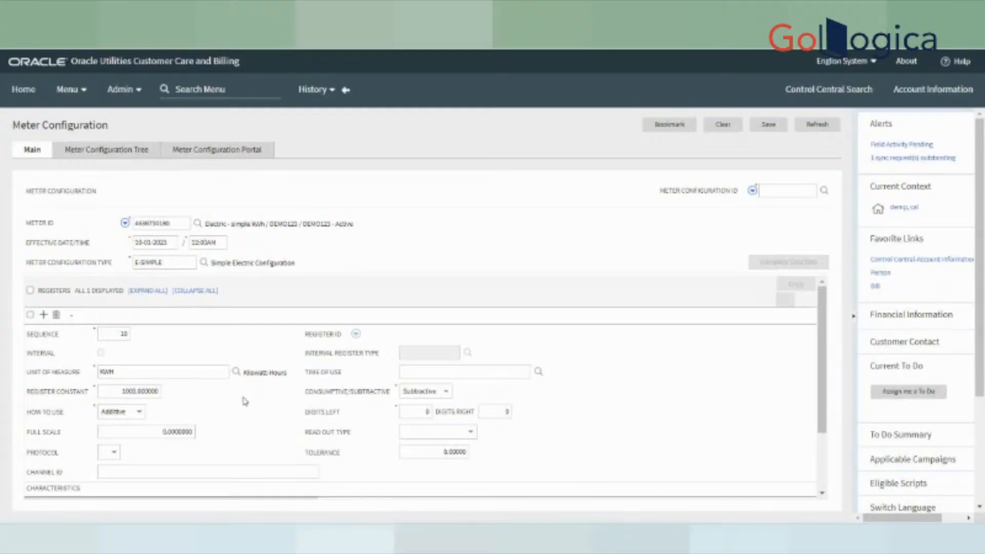
double_click(122, 392)
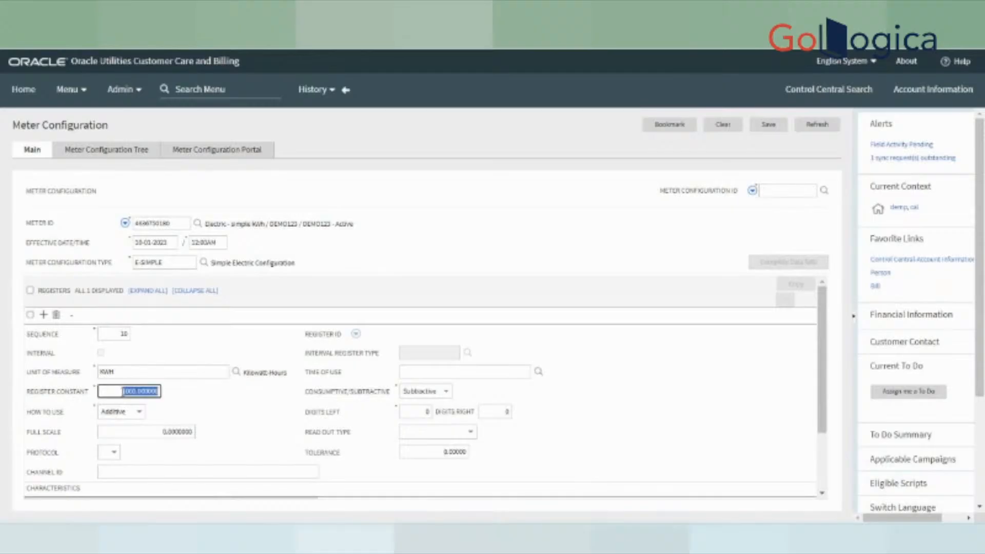
type("1")
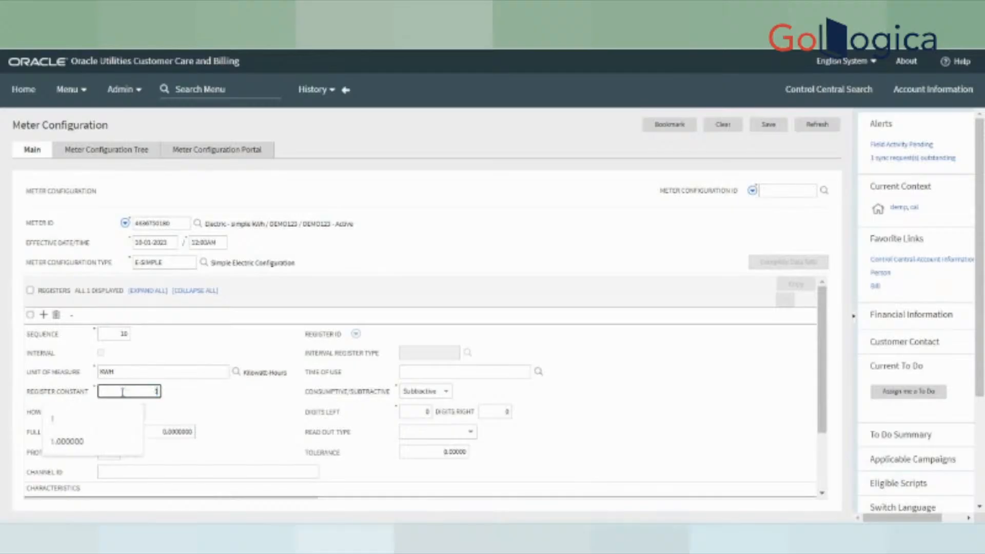
left_click(471, 422)
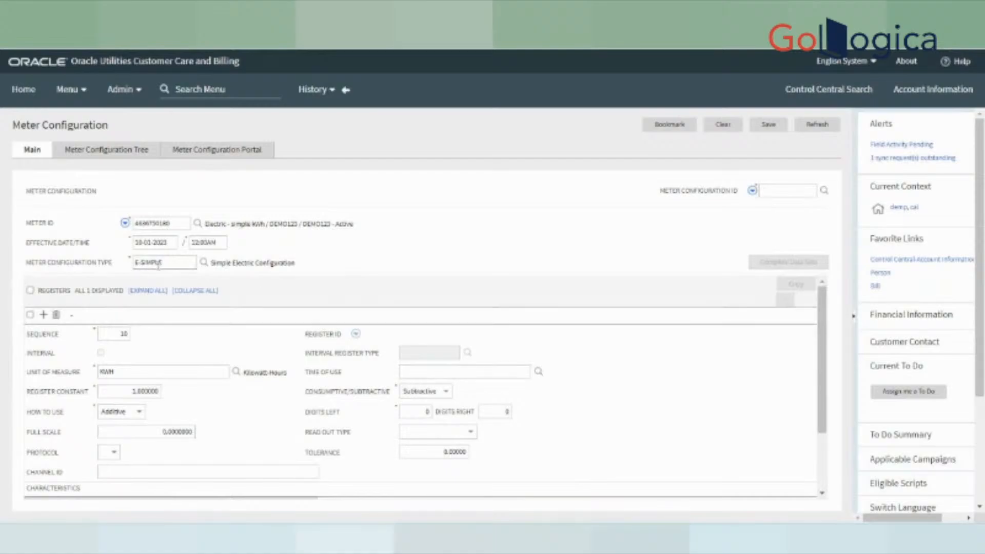
left_click(425, 373)
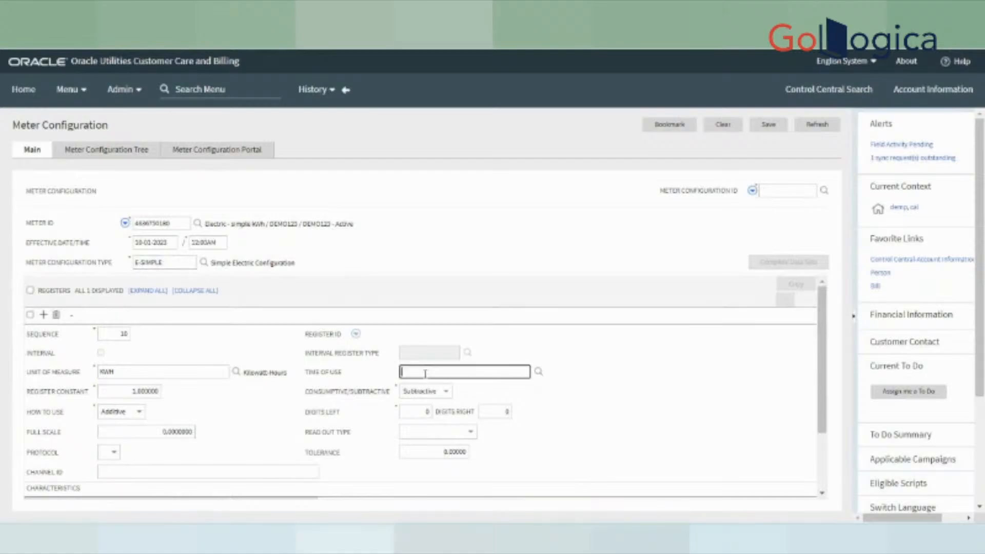
left_click_drag(304, 374, 343, 373)
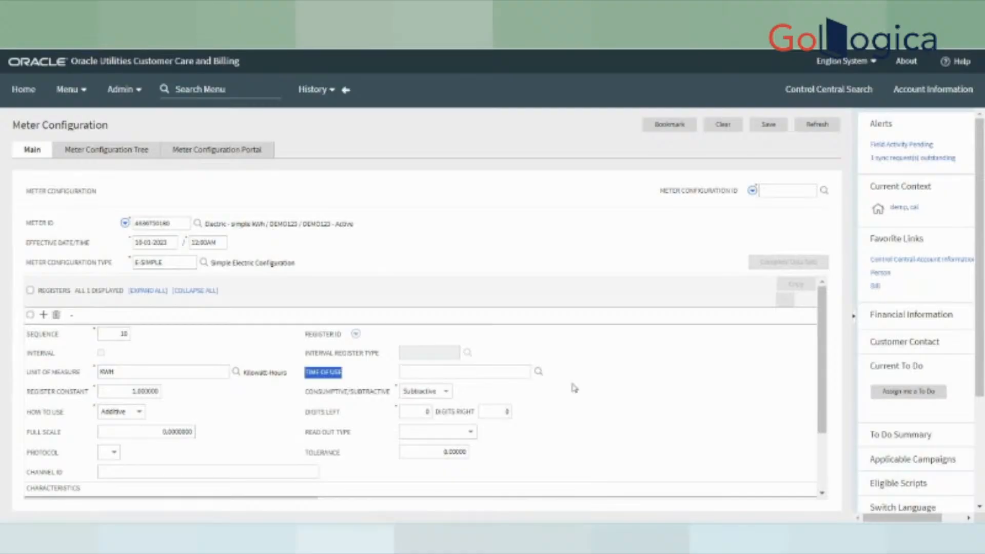
left_click(539, 373)
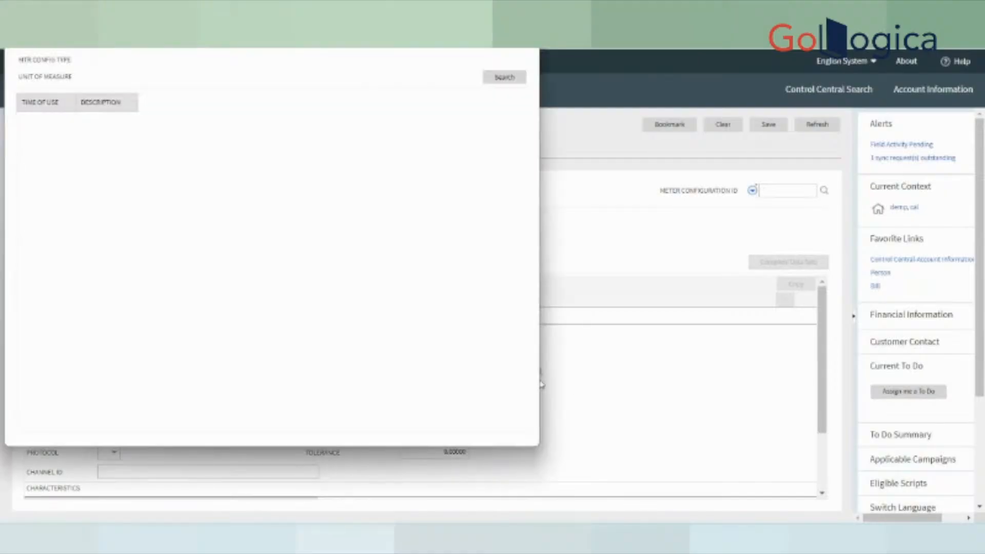
left_click(516, 82)
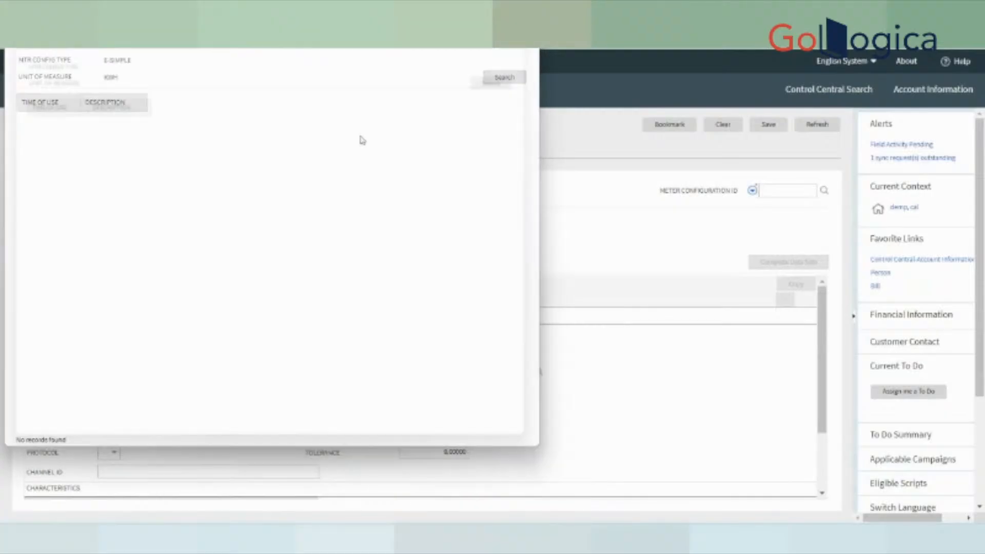
left_click(526, 21)
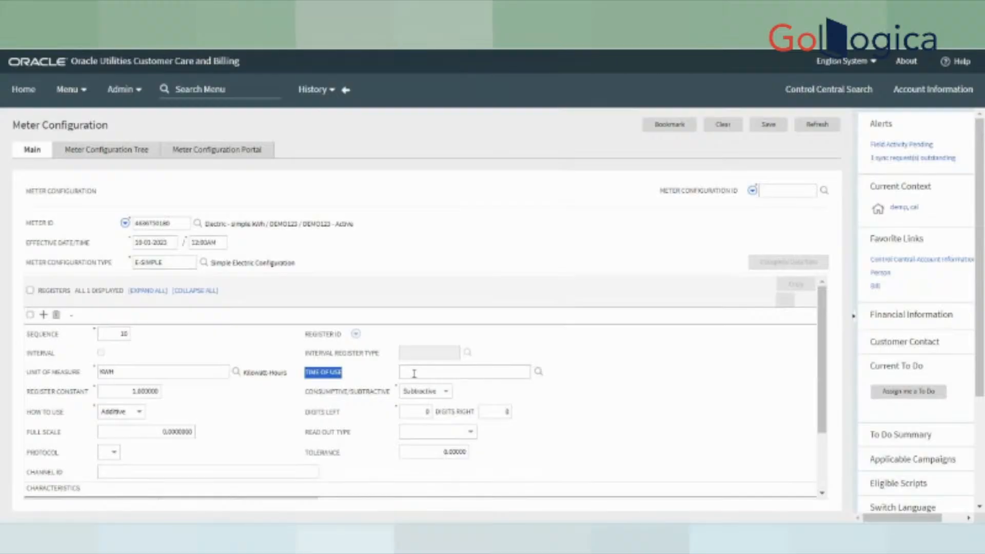
left_click(588, 387)
left_click(450, 374)
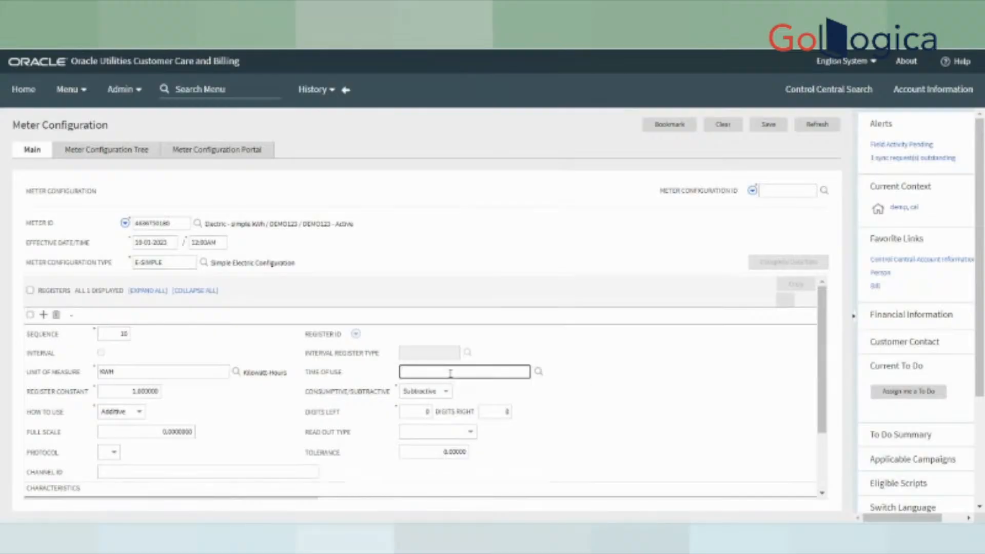
- Set the register's Digits Left to 5
scroll(153, 389, "down", 1)
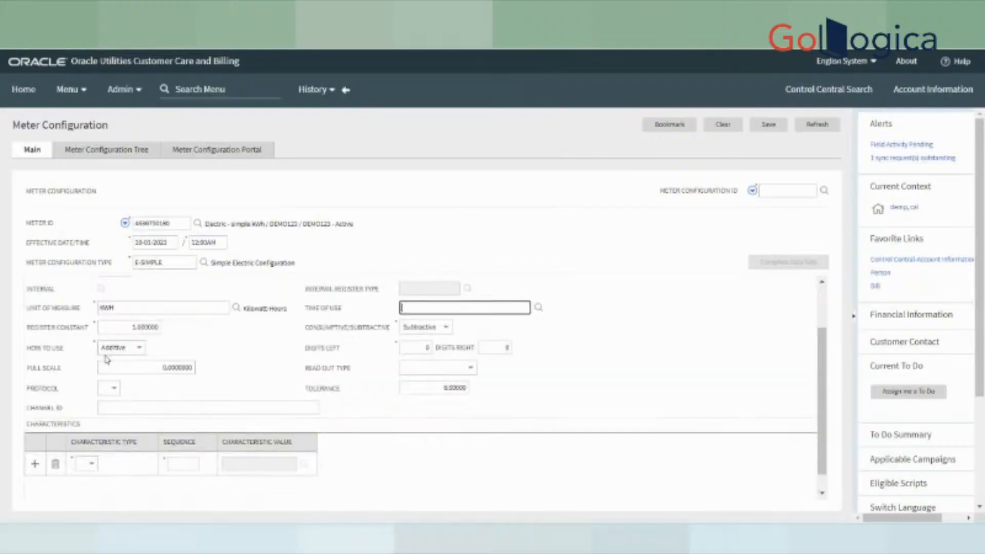
left_click_drag(30, 353, 107, 356)
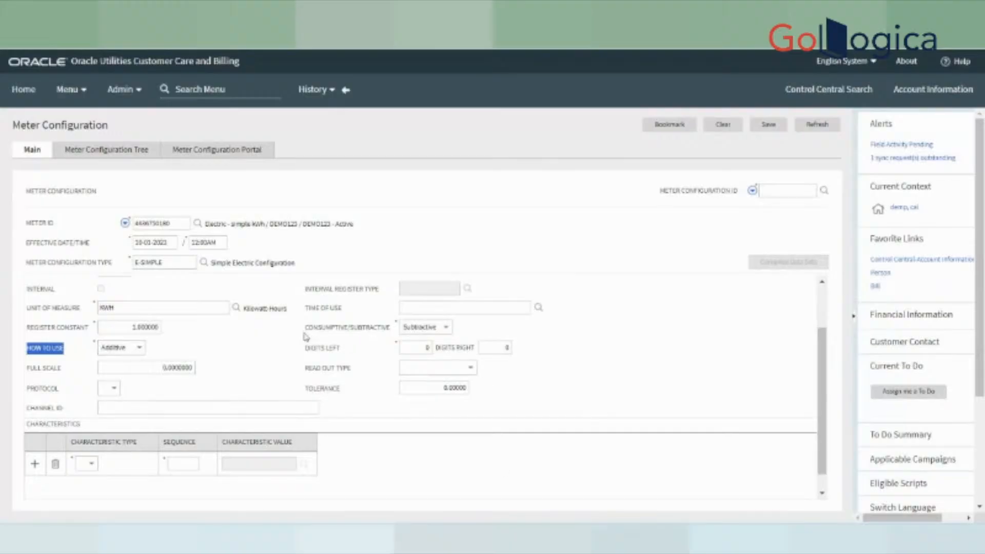
left_click_drag(304, 329, 394, 338)
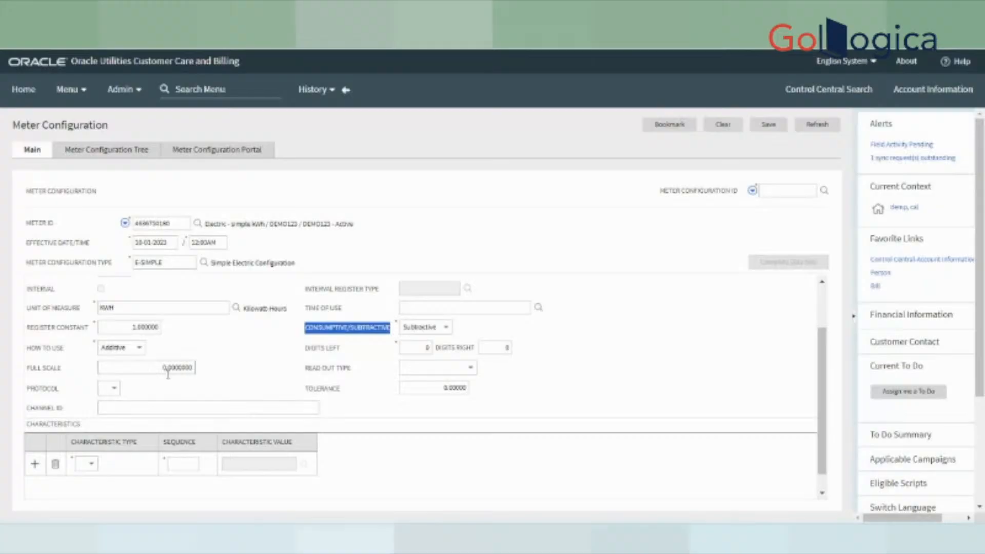
left_click(408, 348)
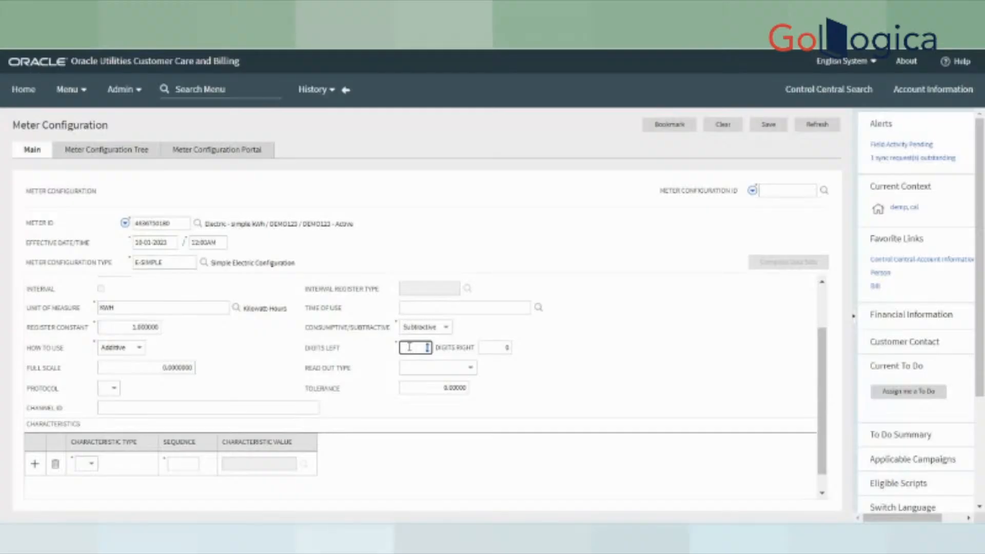
type("5")
left_click(612, 361)
- Set Digits Right to 2 and Full Scale to 99999.99
left_click(498, 348)
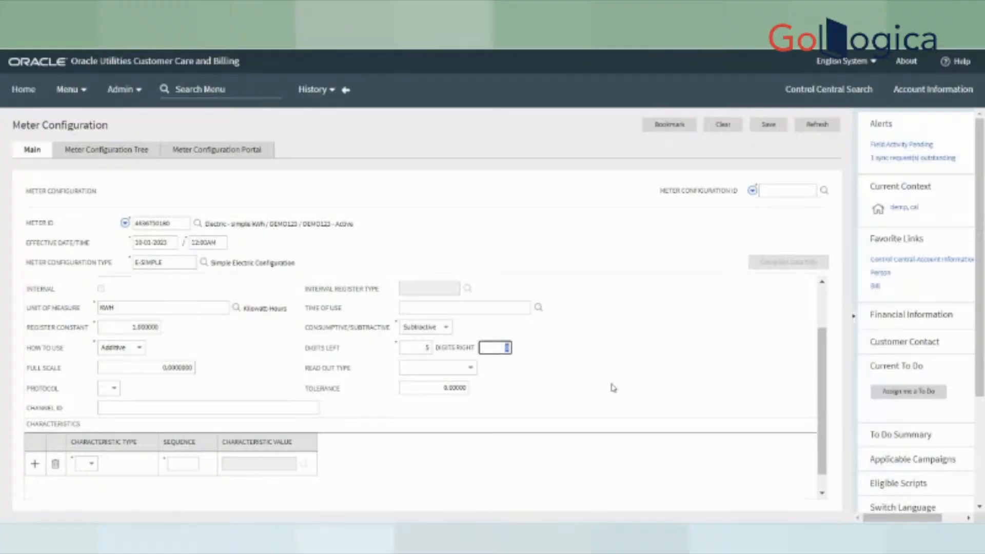
left_click(641, 392)
left_click(497, 350)
type("2")
left_click(628, 376)
left_click(142, 371)
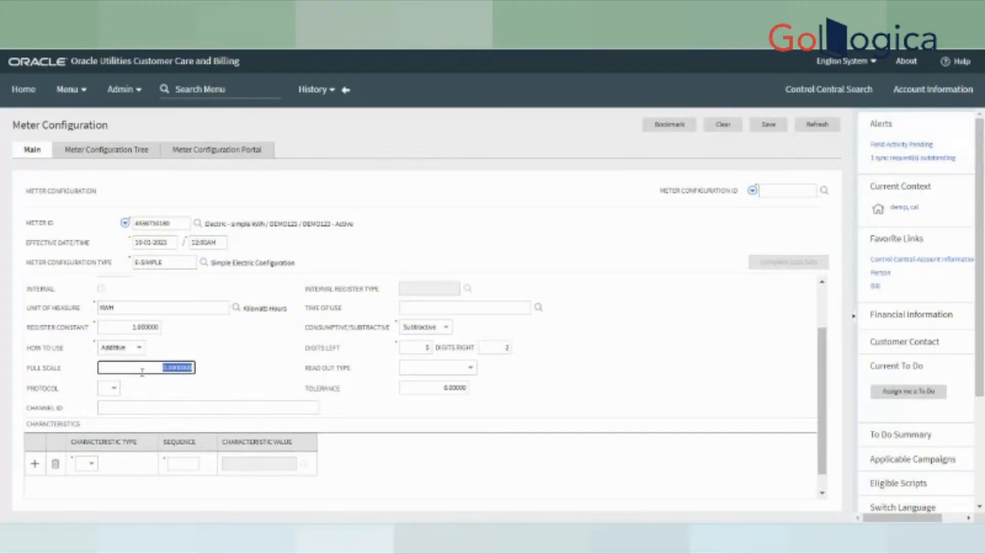
type("99")
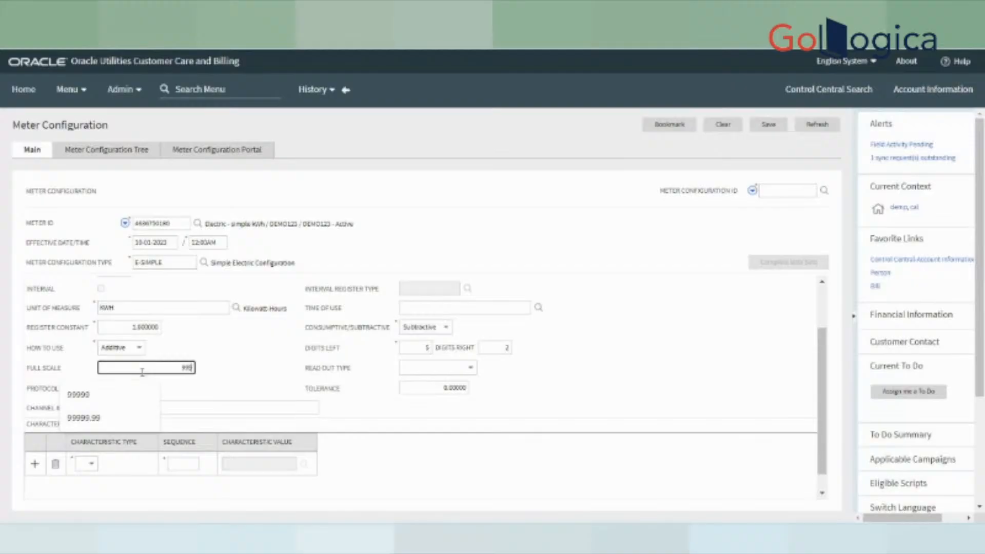
type("999")
type(".99")
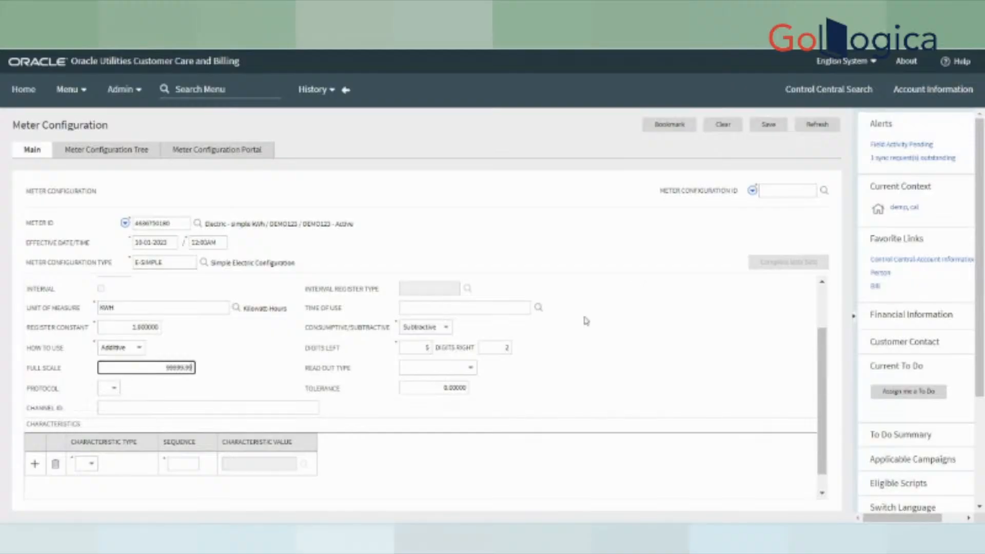
left_click(637, 289)
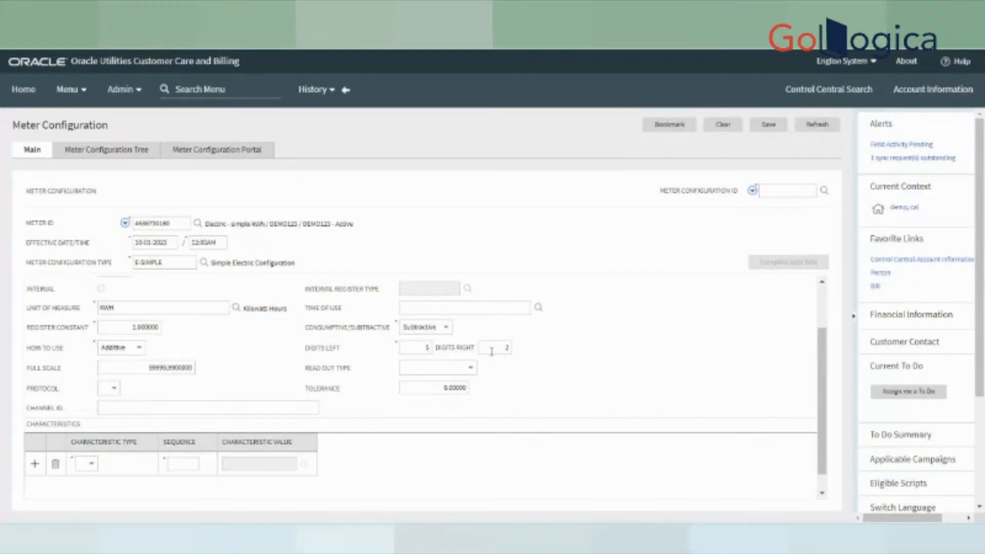
left_click_drag(30, 368, 54, 369)
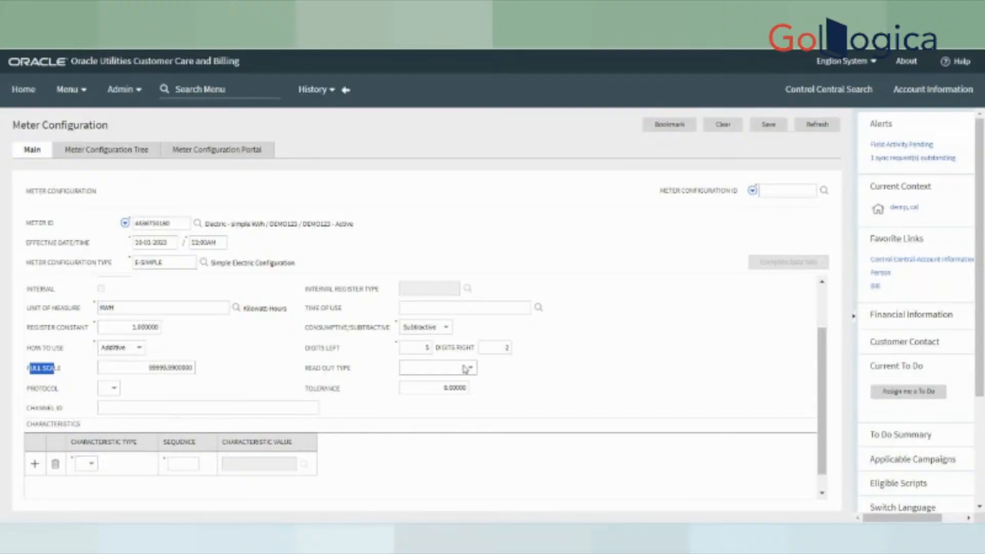
- Save the DEMO123 E-SIMPLE configuration with its single register
double_click(146, 371)
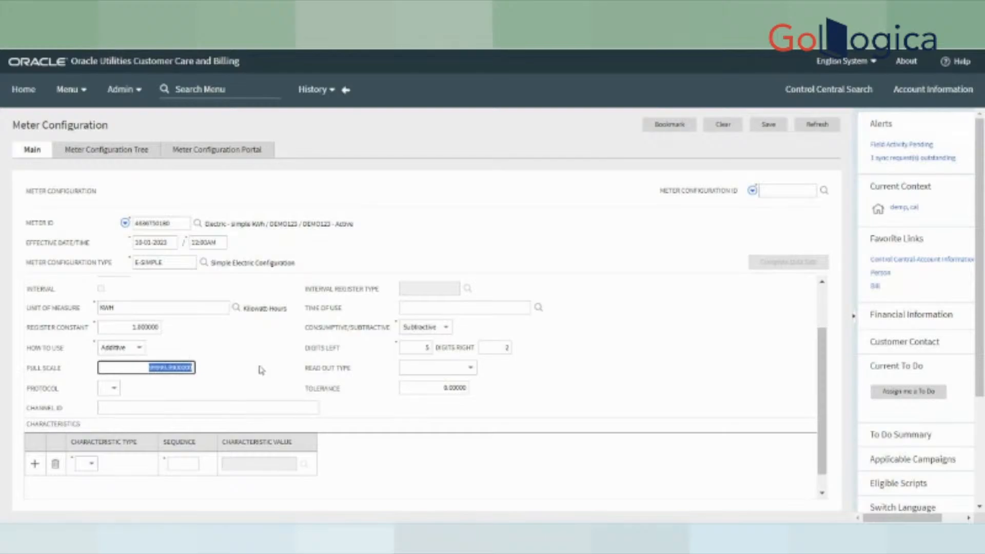
left_click(768, 125)
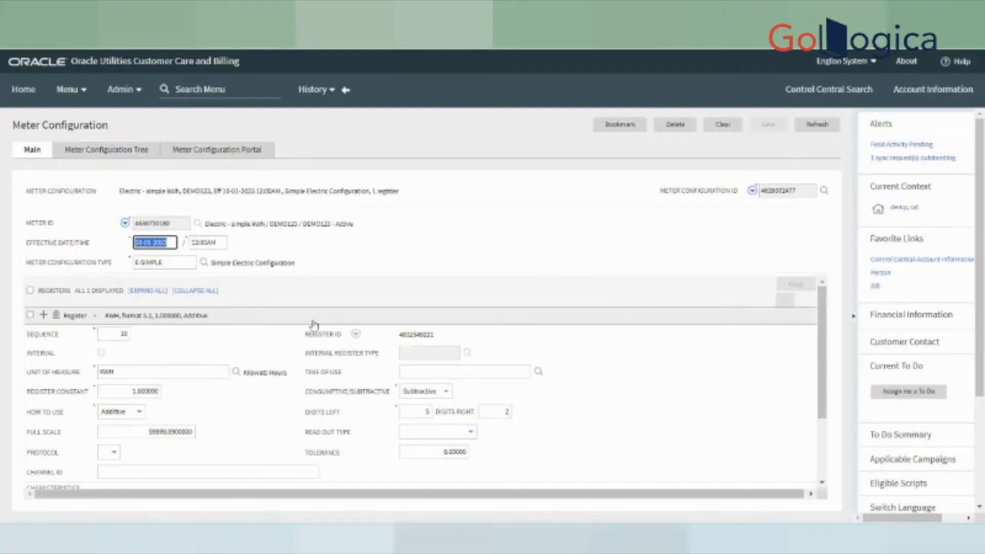
scroll(685, 324, "down", 2)
scroll(685, 323, "up", 3)
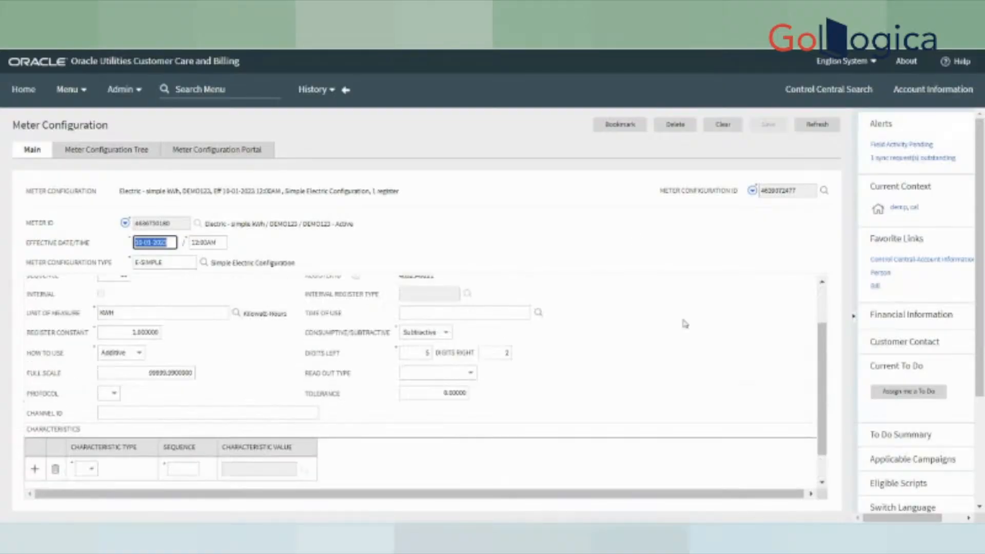
scroll(685, 324, "down", 2)
scroll(685, 324, "up", 3)
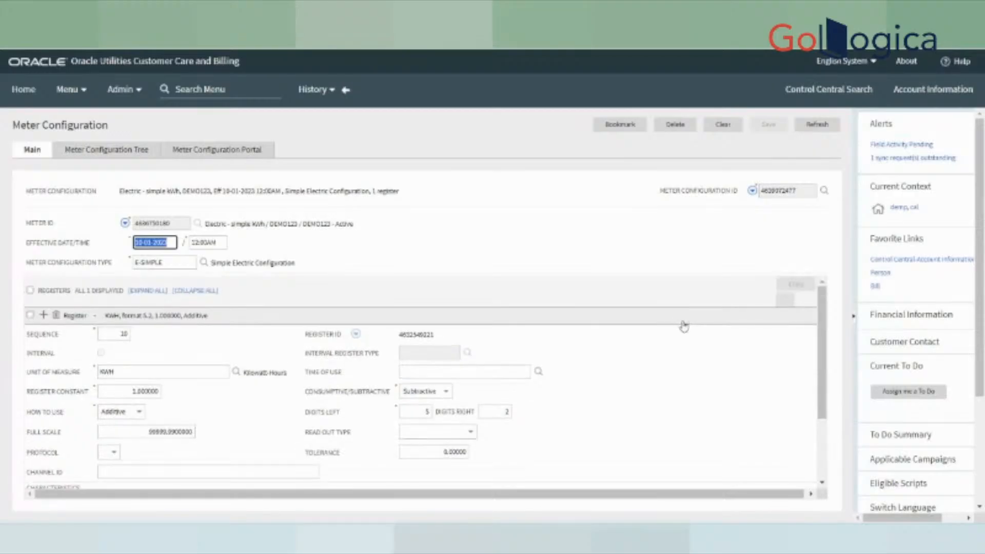
left_click(752, 192)
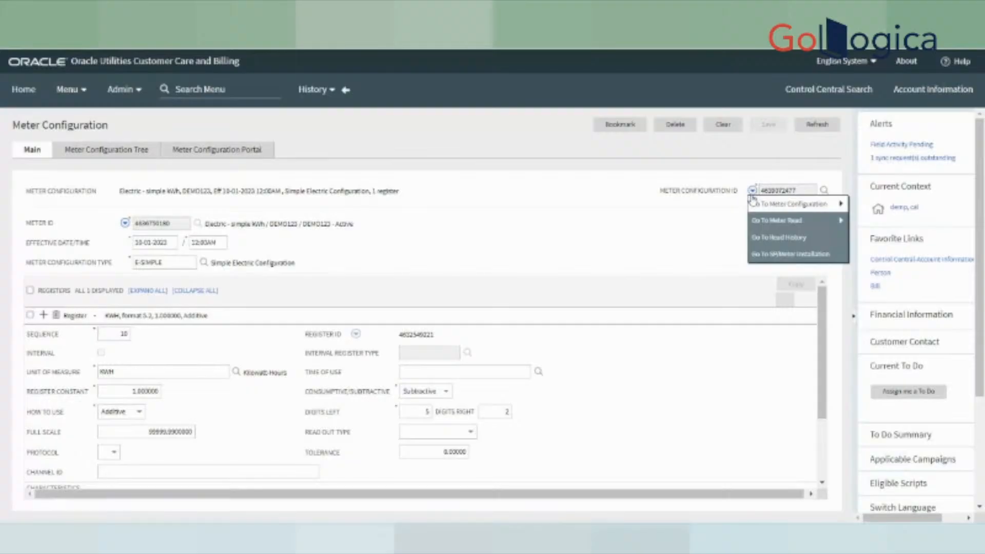
mouse_move(768, 229)
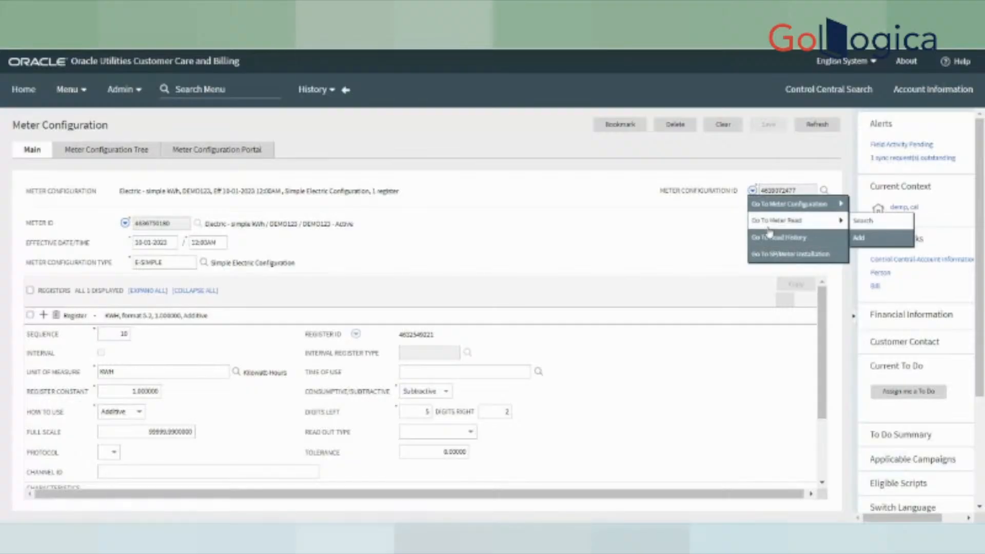
left_click(859, 244)
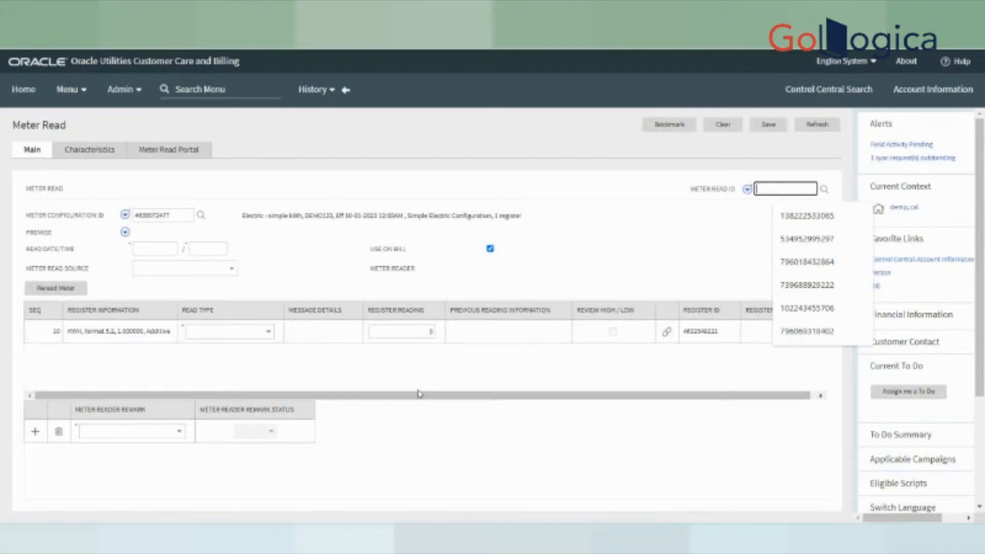
left_click(454, 380)
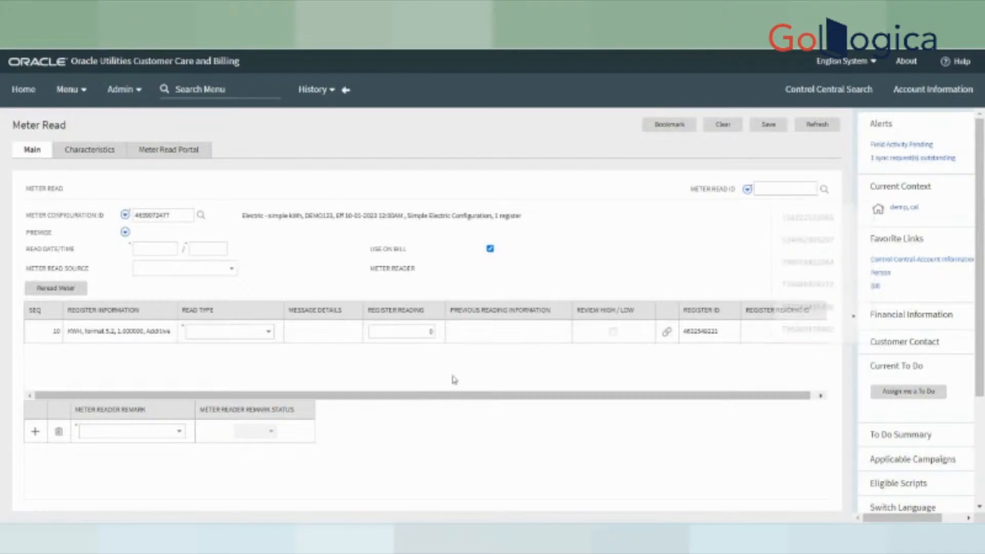
left_click(149, 248)
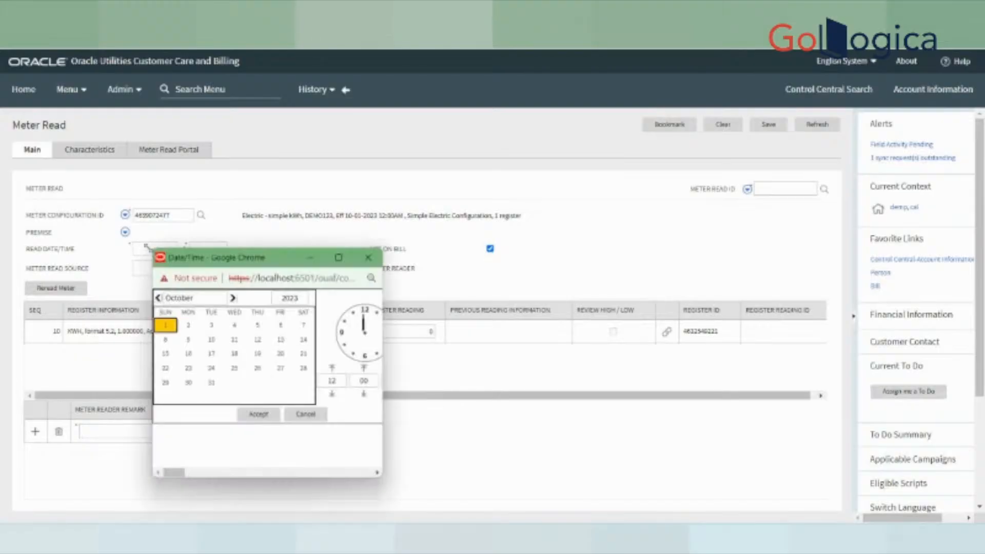
left_click(258, 414)
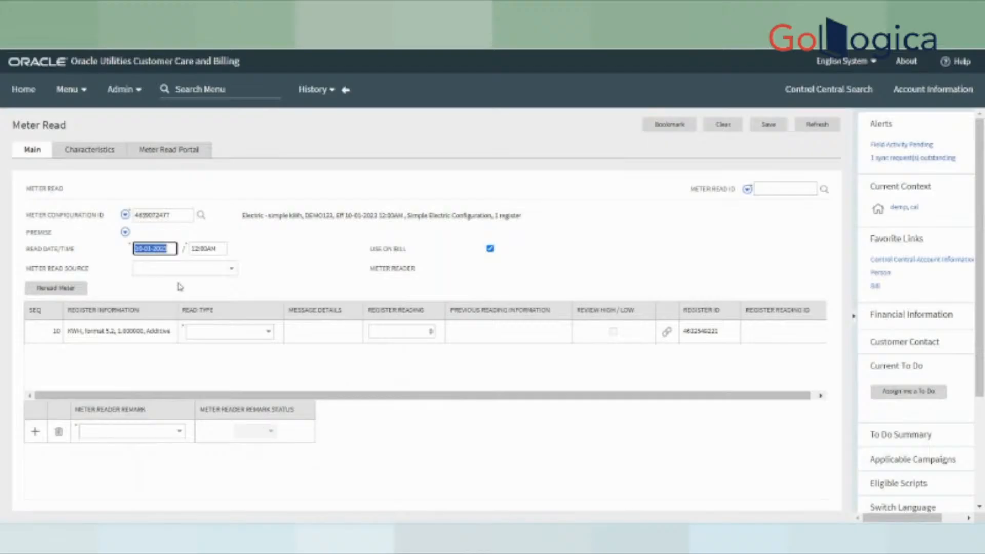
left_click(166, 269)
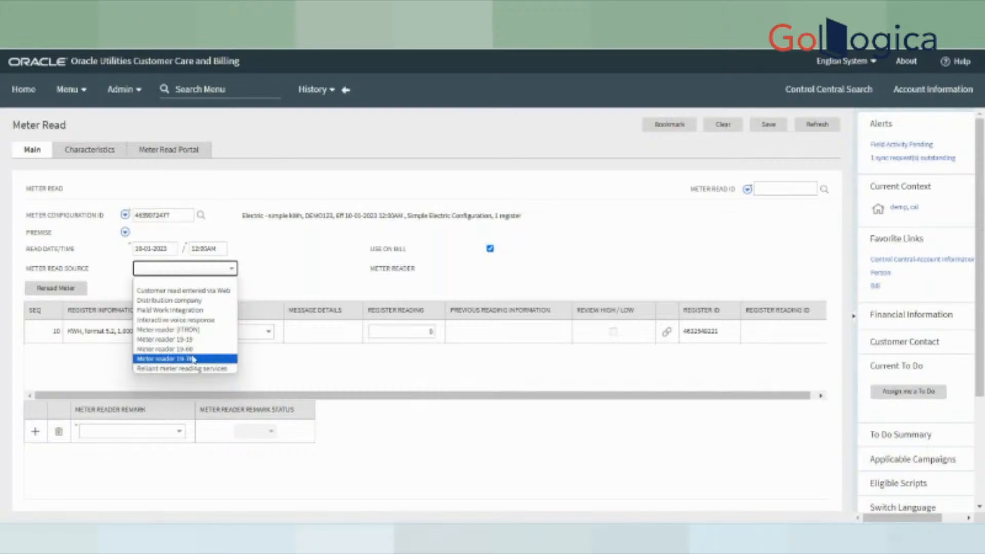
- Set read source Meter reader (ITRON), read type Verified, and register reading 0.000000
left_click(175, 330)
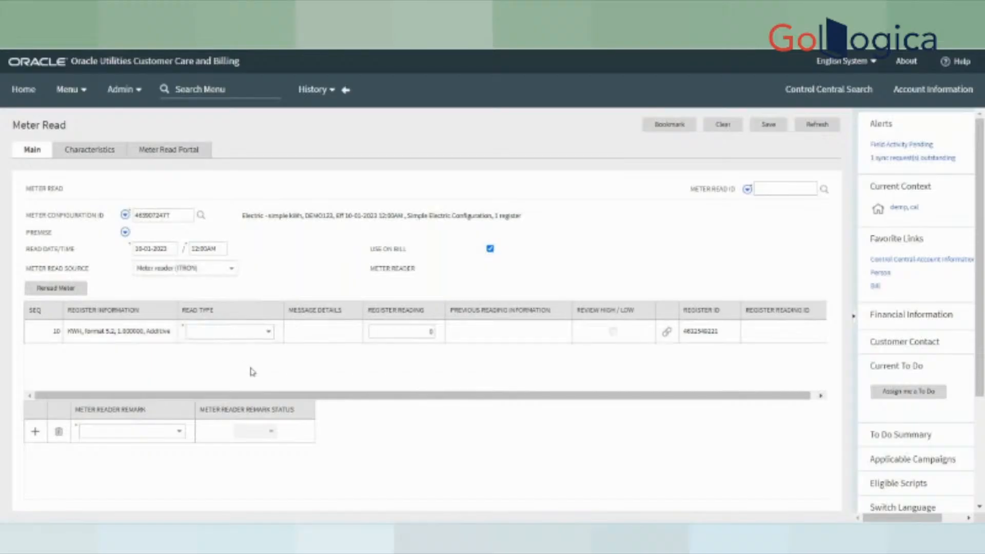
left_click(238, 333)
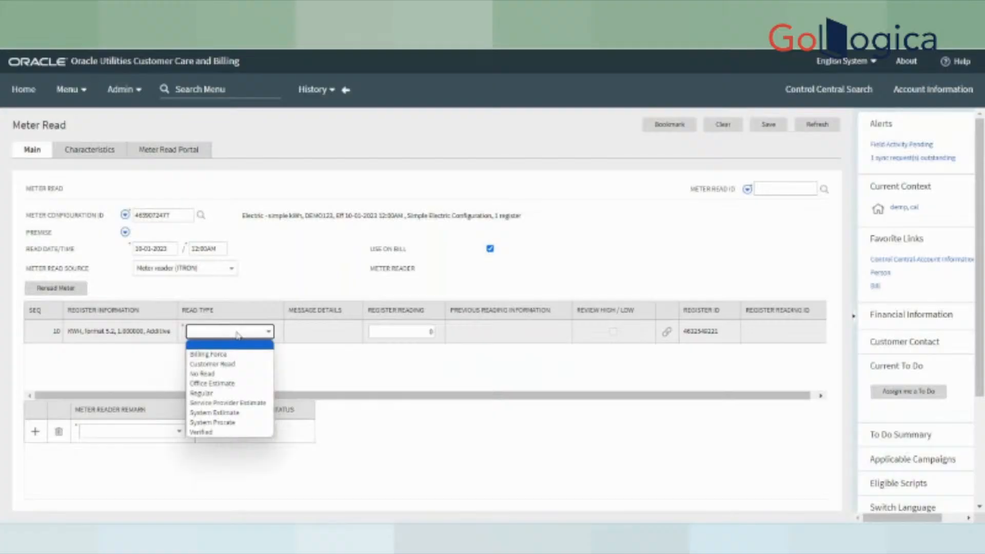
left_click(221, 434)
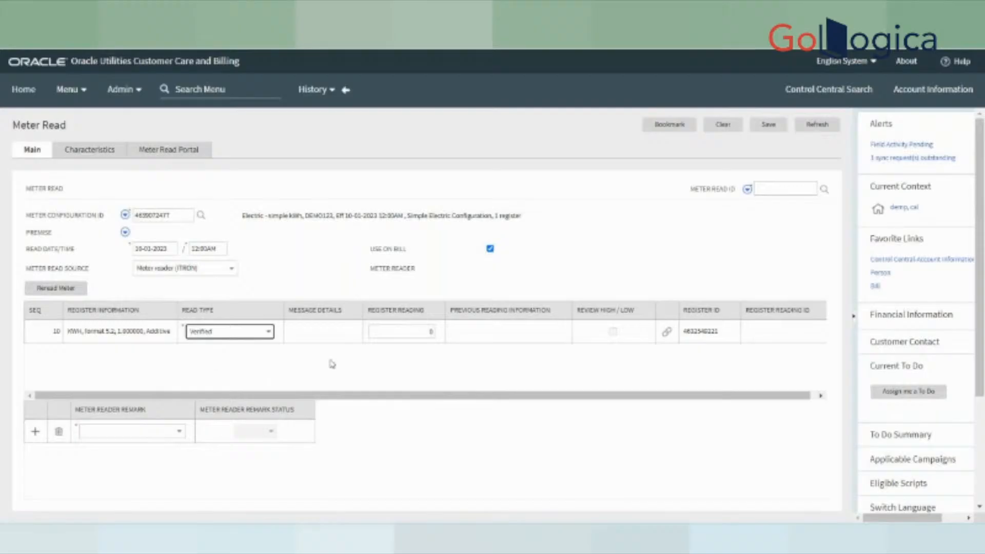
left_click(408, 331)
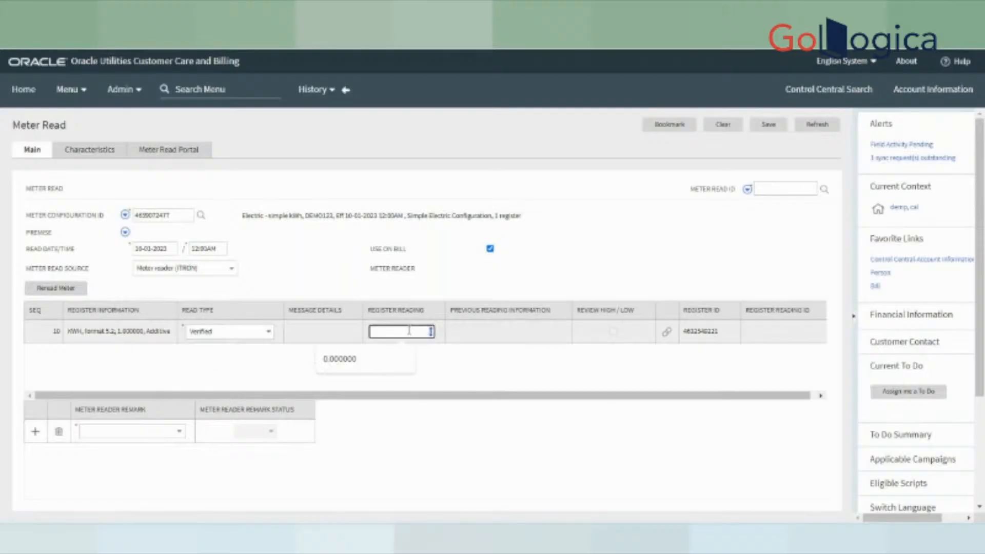
left_click(359, 359)
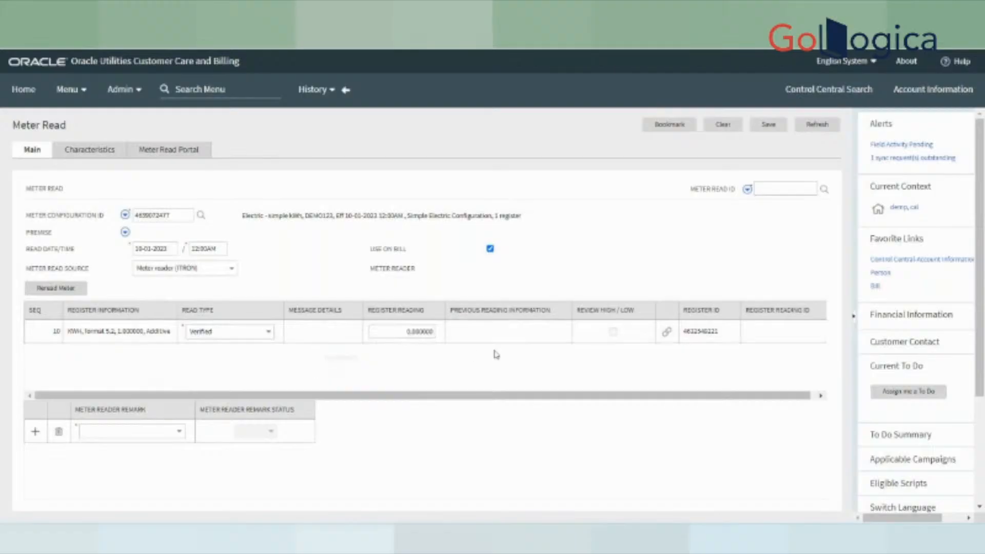
- Save the meter read and review its new ID and meter-not-installed message
left_click(768, 125)
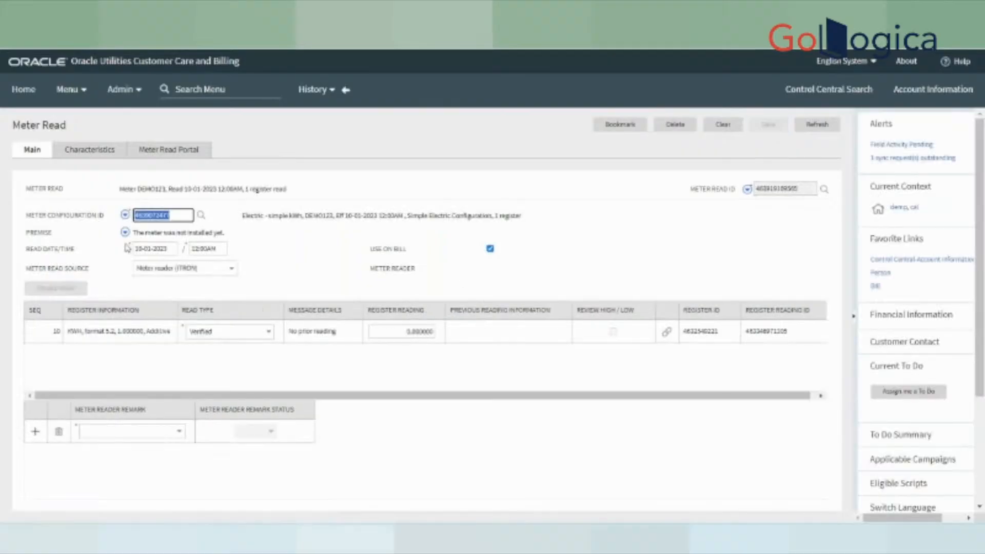
left_click(137, 228)
left_click_drag(137, 228, 228, 240)
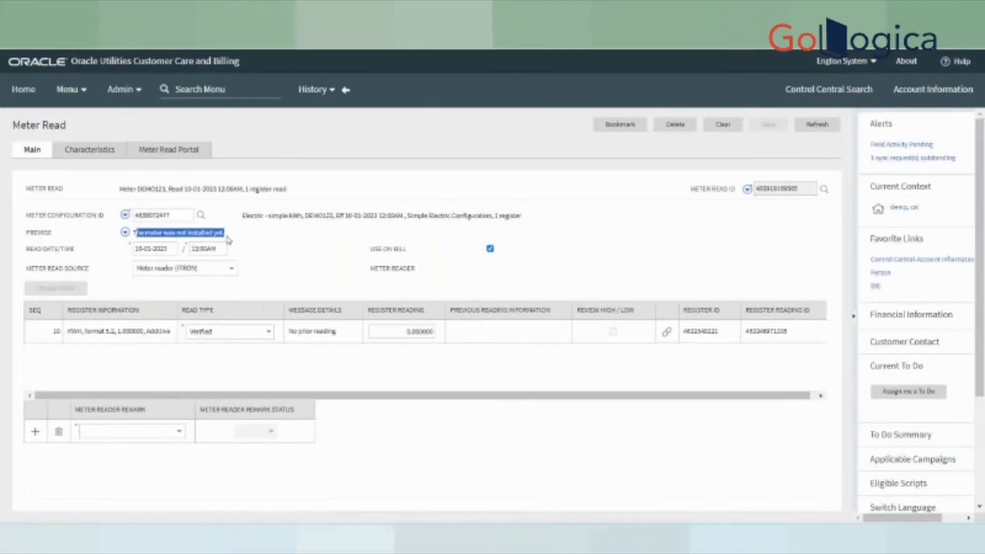
left_click(144, 229)
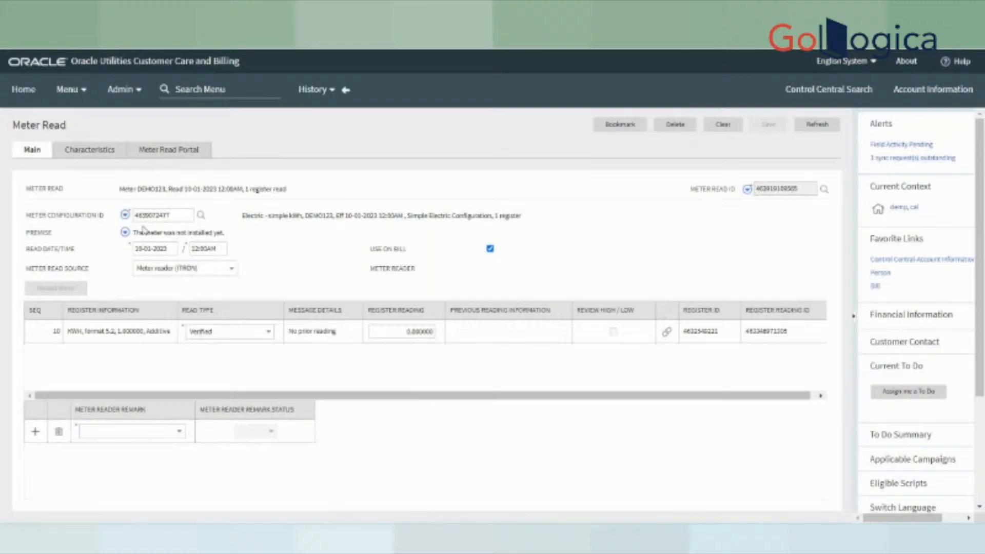
left_click_drag(138, 231, 284, 264)
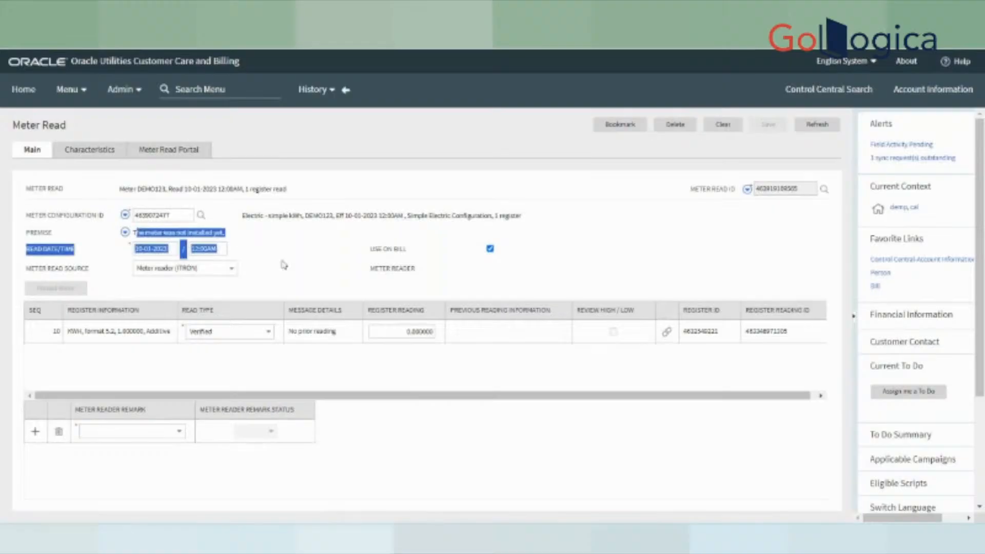
left_click(286, 265)
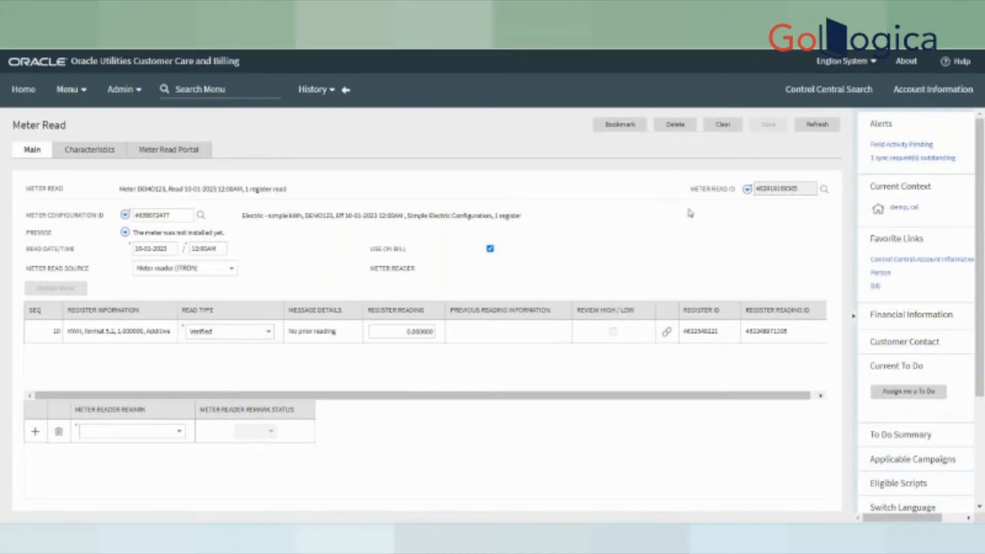
left_click_drag(688, 192, 733, 191)
double_click(780, 187)
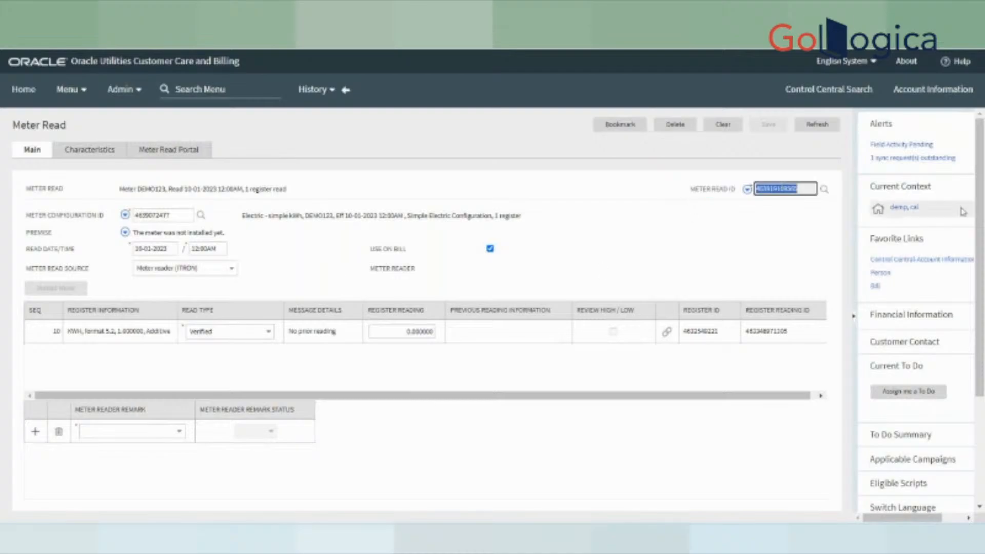
left_click(893, 147)
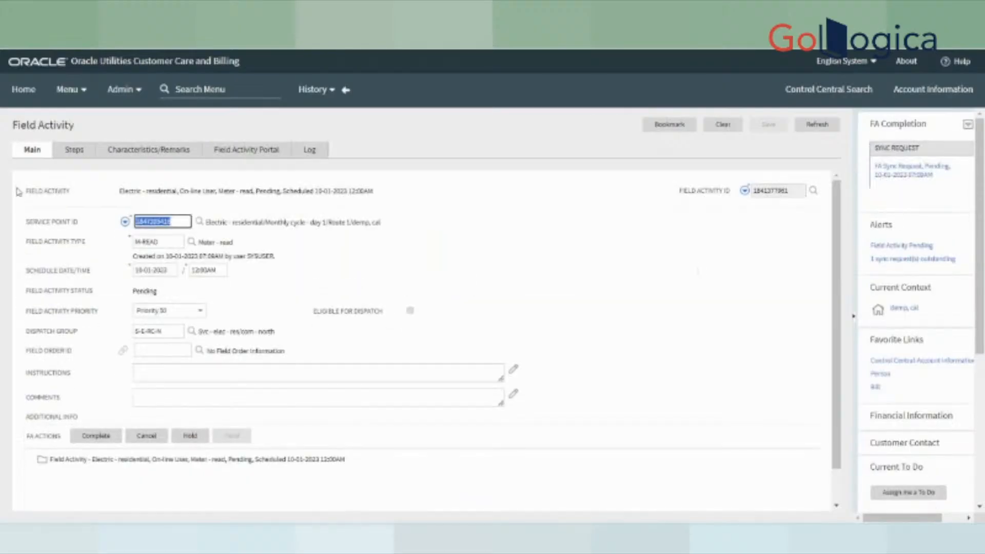
- Complete the M-READ field activity with the meter read as its reference
left_click(73, 149)
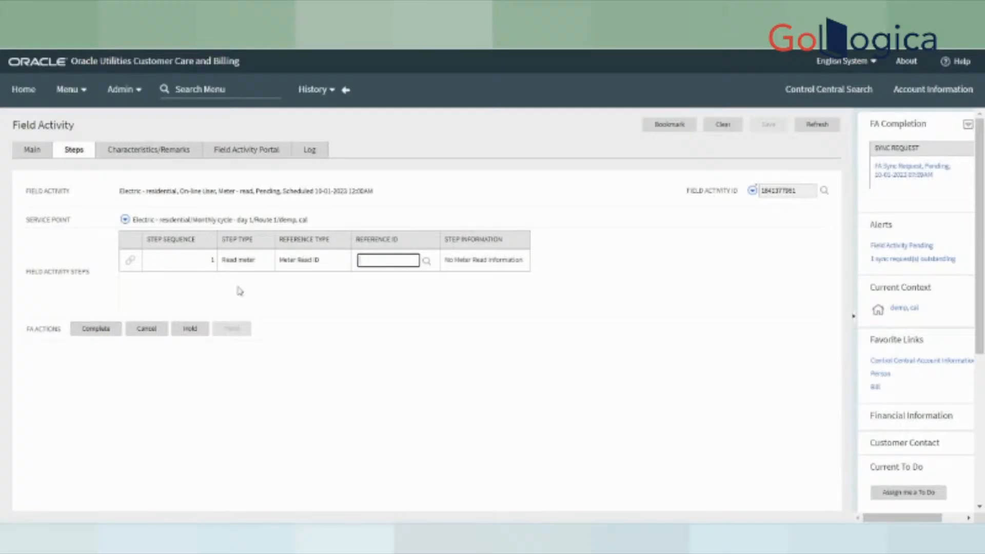
left_click(97, 331)
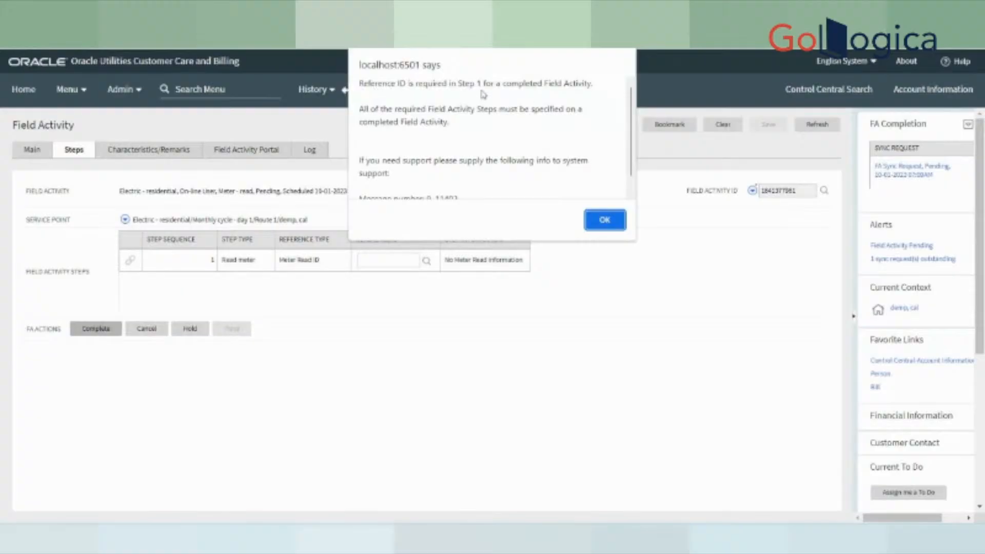
left_click(597, 225)
left_click(387, 259)
left_click(405, 285)
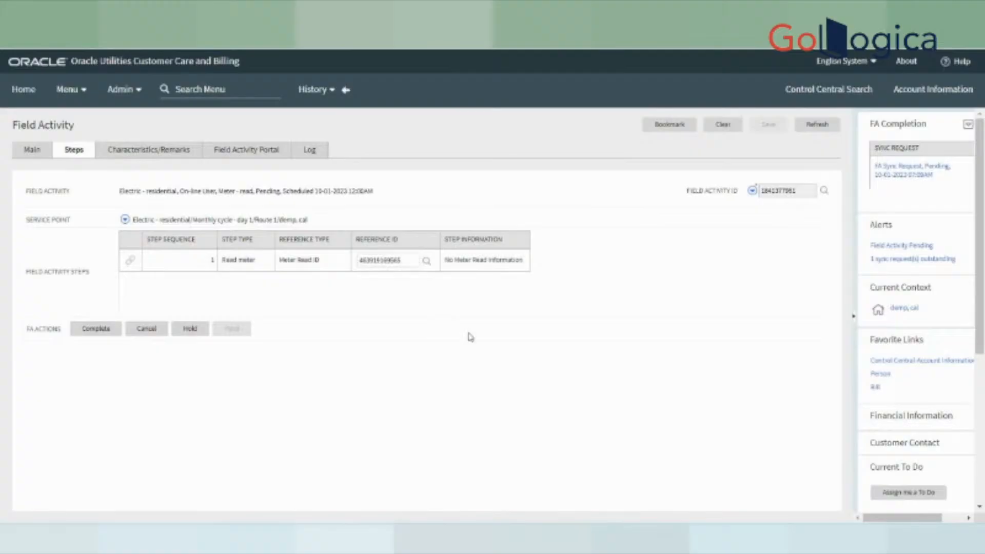
left_click(97, 331)
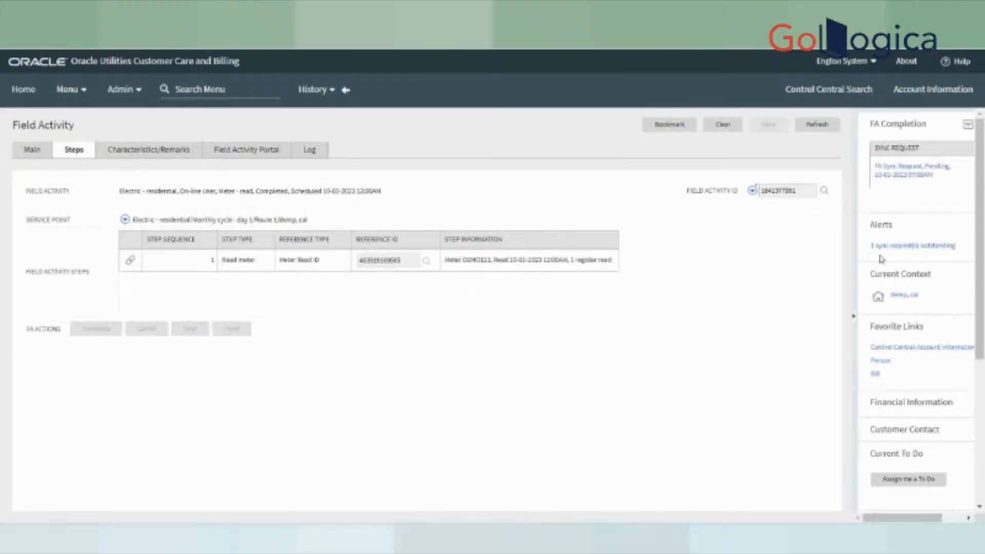
left_click(21, 151)
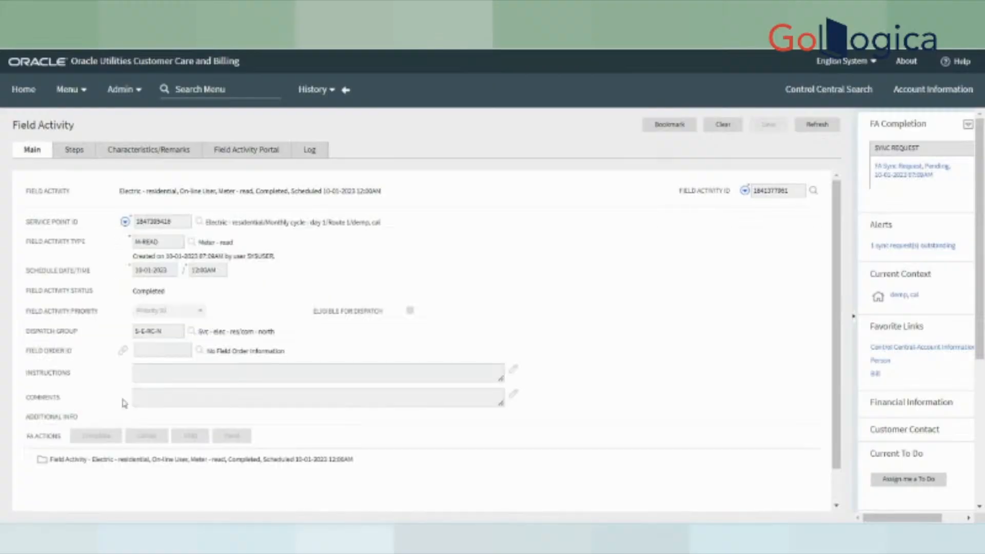
left_click_drag(133, 291, 191, 300)
- Return to the DEMO123 meter read from History
left_click(310, 93)
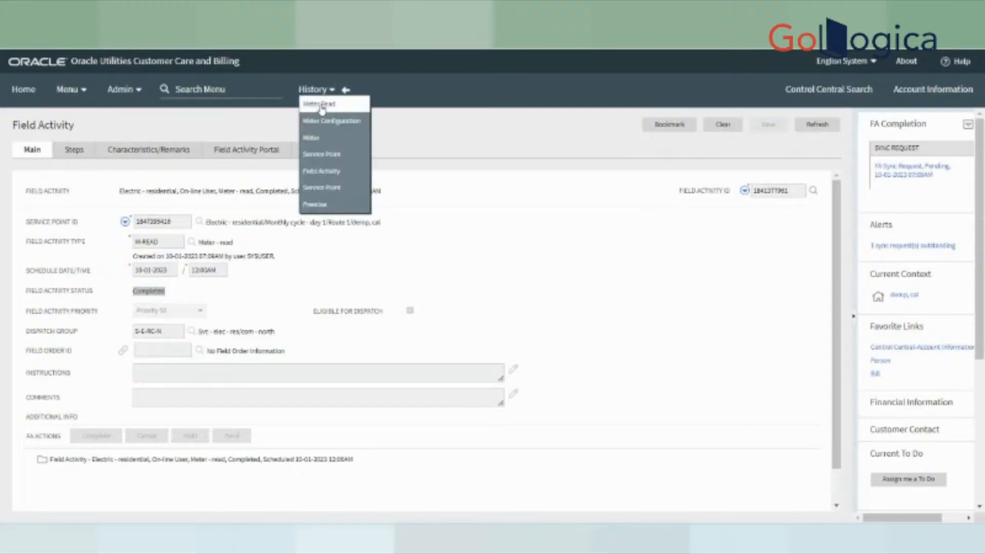
left_click(320, 106)
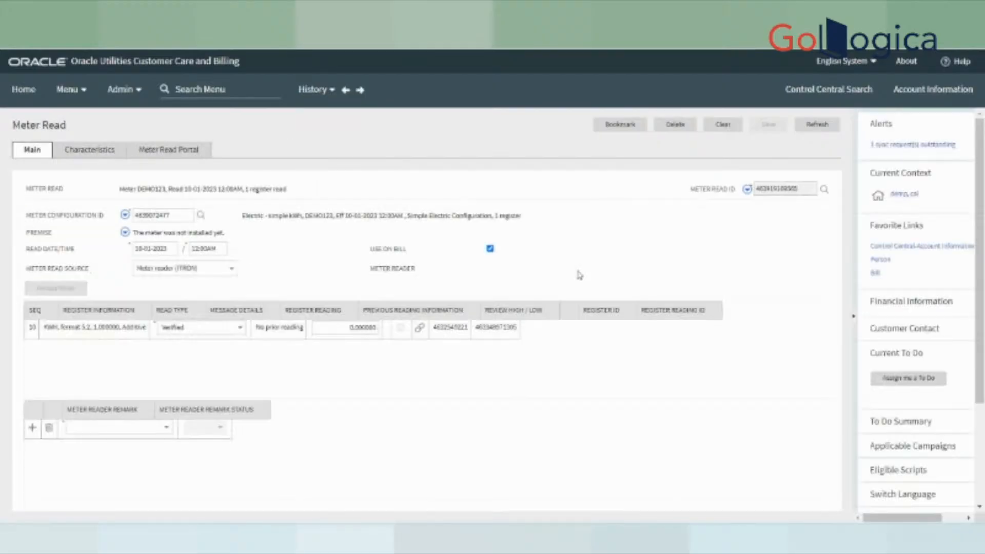
double_click(318, 214)
- Open the Meter Replicator page from the Meter menu
left_click(208, 86)
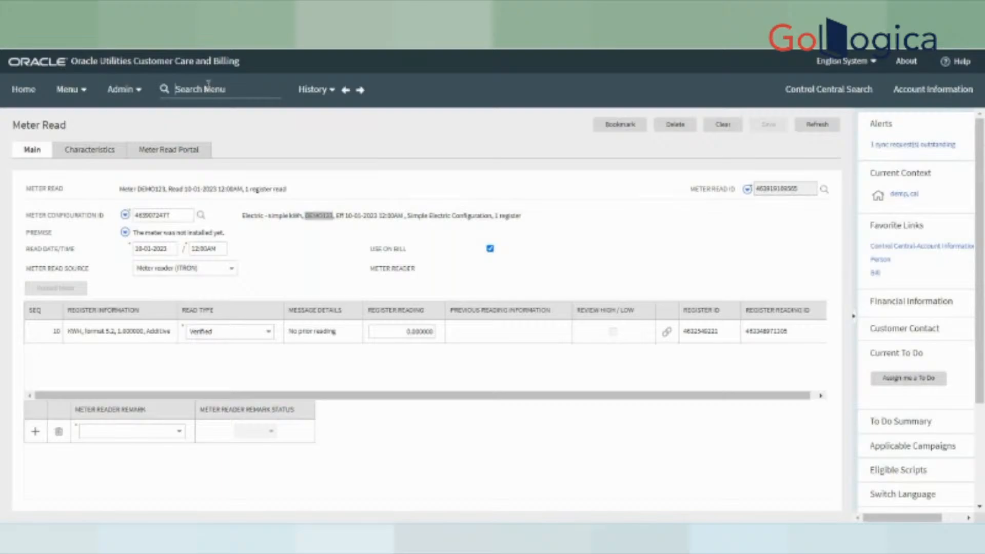
type("meter")
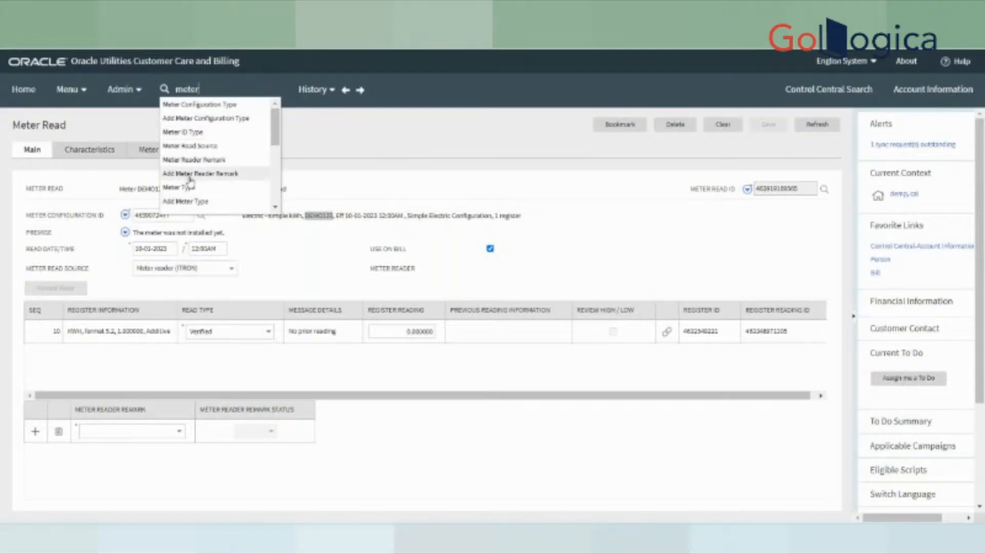
left_click(125, 89)
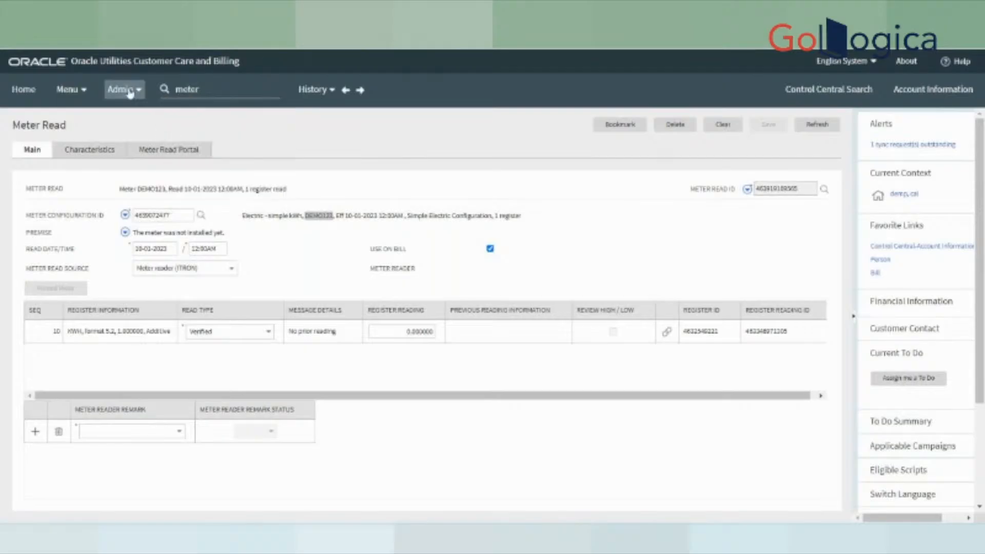
left_click(67, 89)
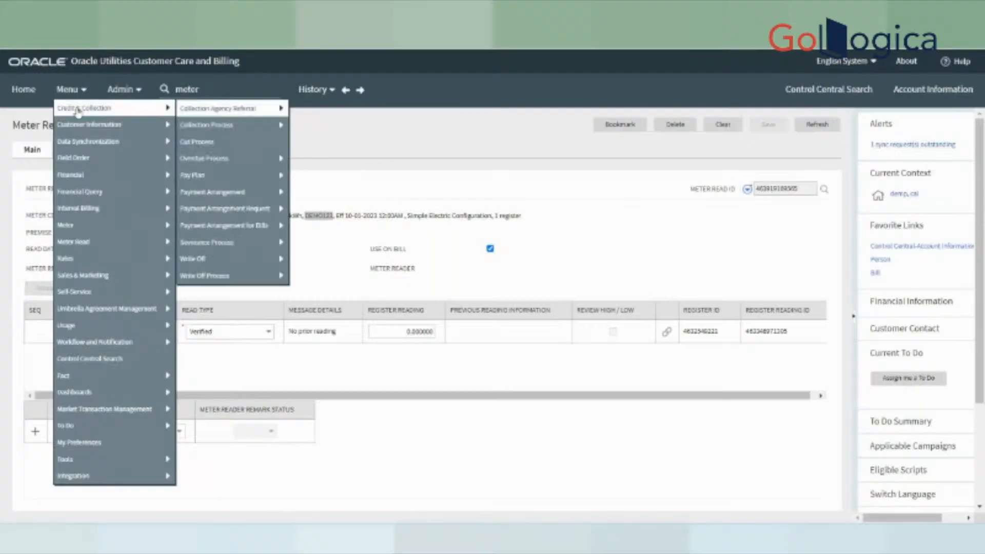
mouse_move(154, 125)
mouse_move(88, 174)
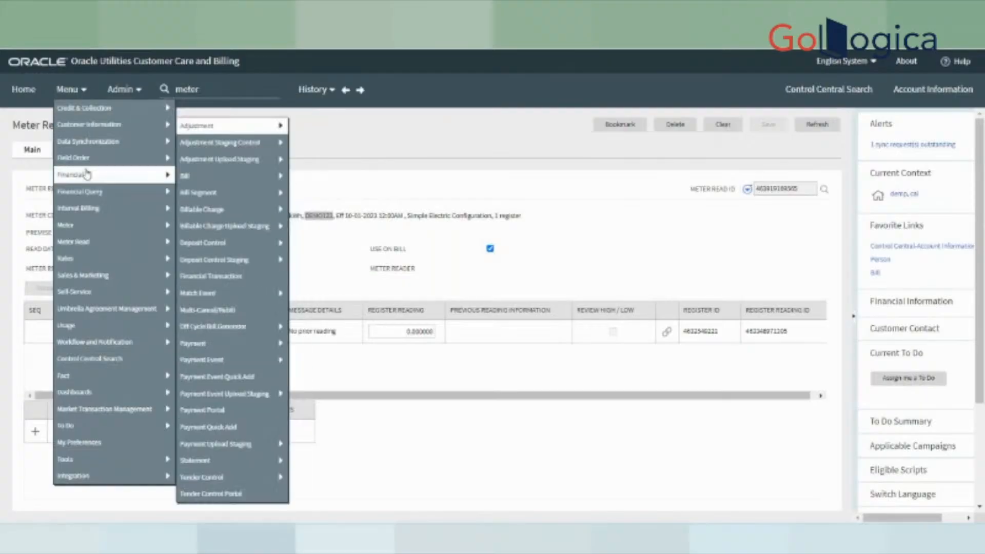
mouse_move(92, 224)
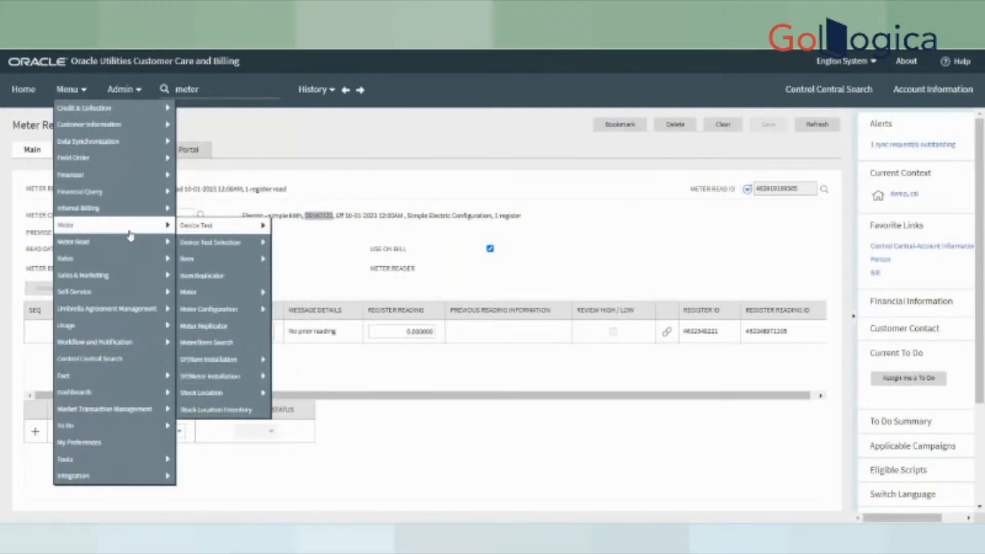
mouse_move(211, 365)
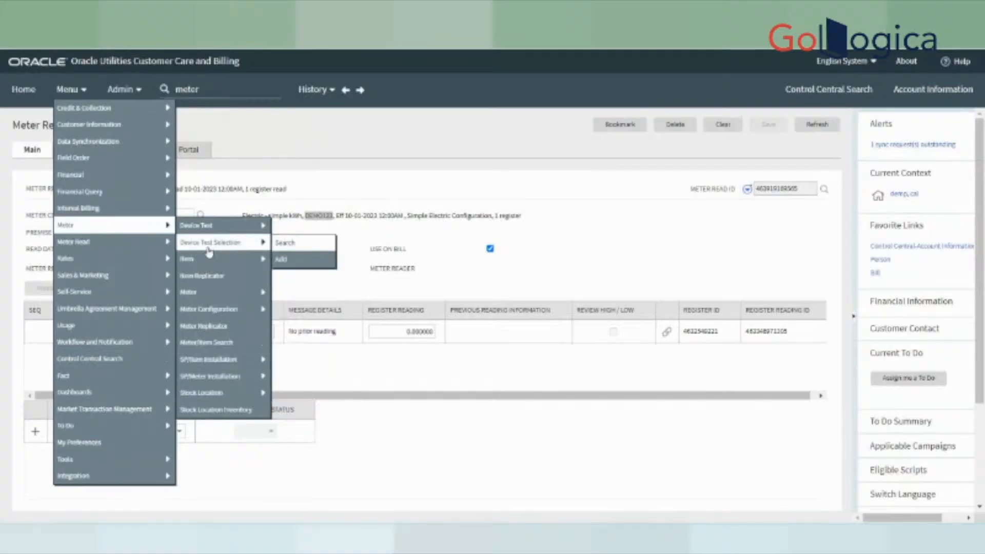
mouse_move(204, 225)
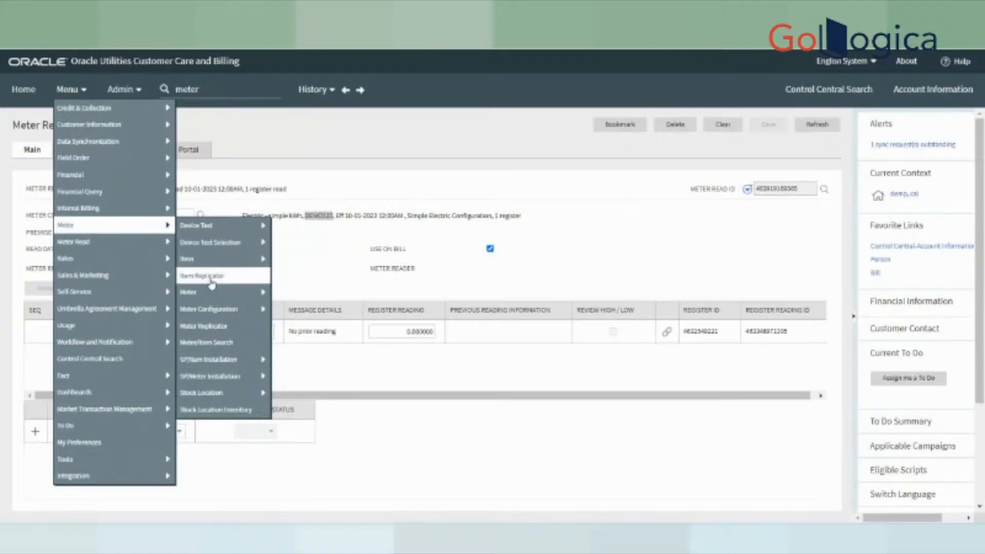
mouse_move(209, 293)
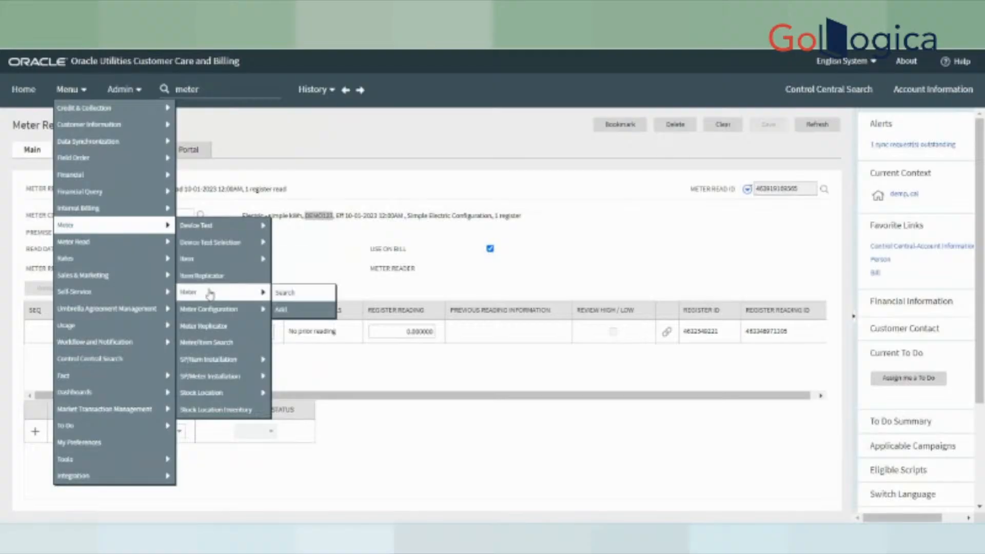
left_click(222, 331)
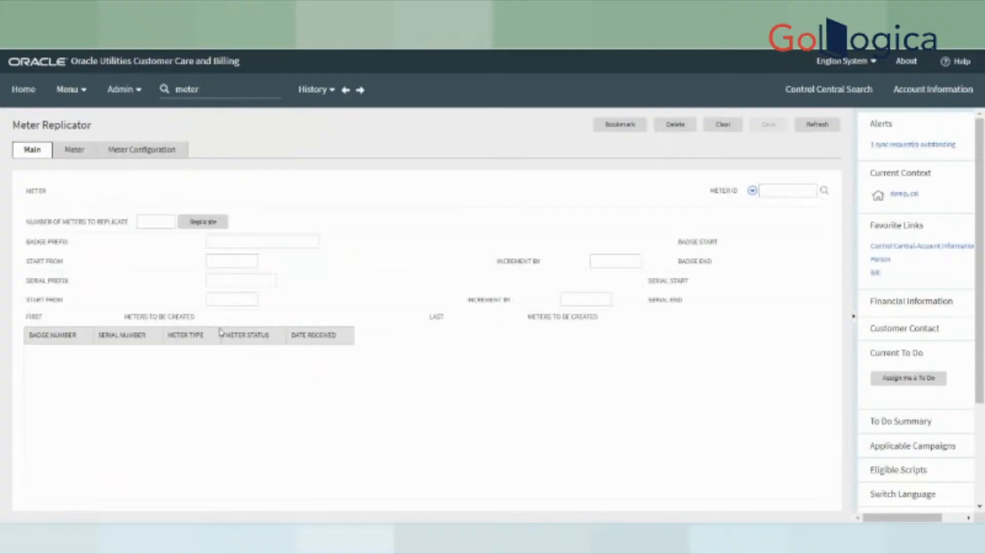
- Load meter DEMO123 into the replicator and set badge Start From to 1
key("ctrl+v")
left_click(506, 65)
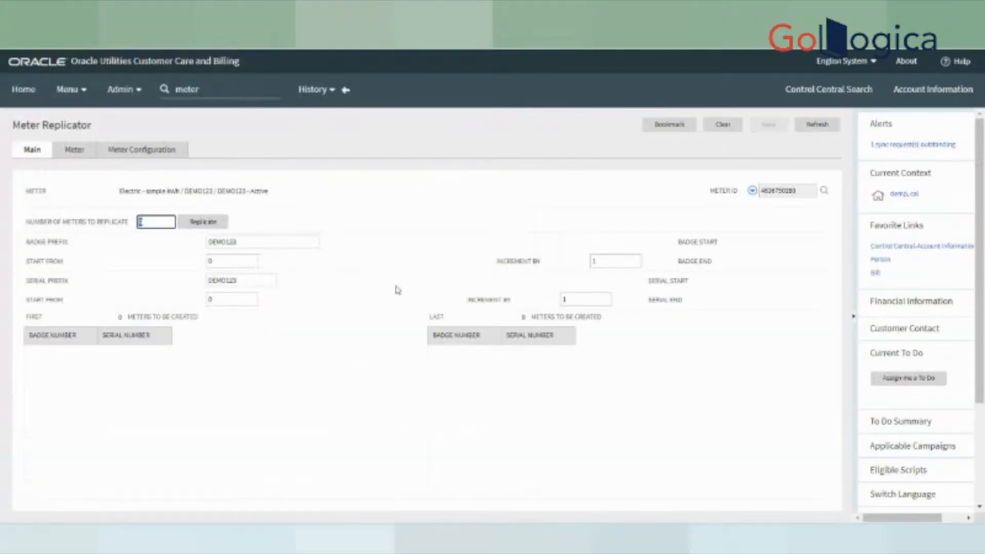
left_click(244, 260)
left_click_drag(244, 260, 171, 266)
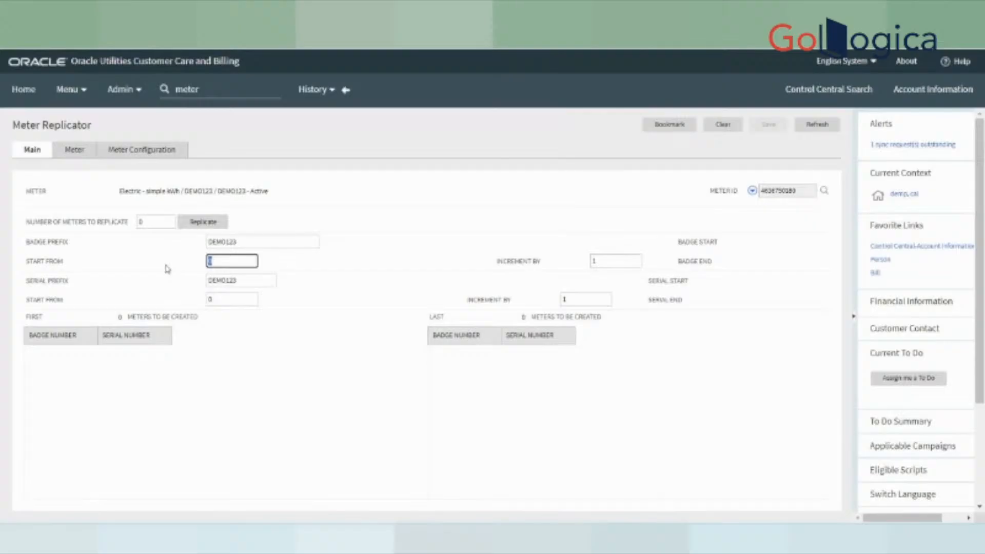
type("1")
left_click(240, 280)
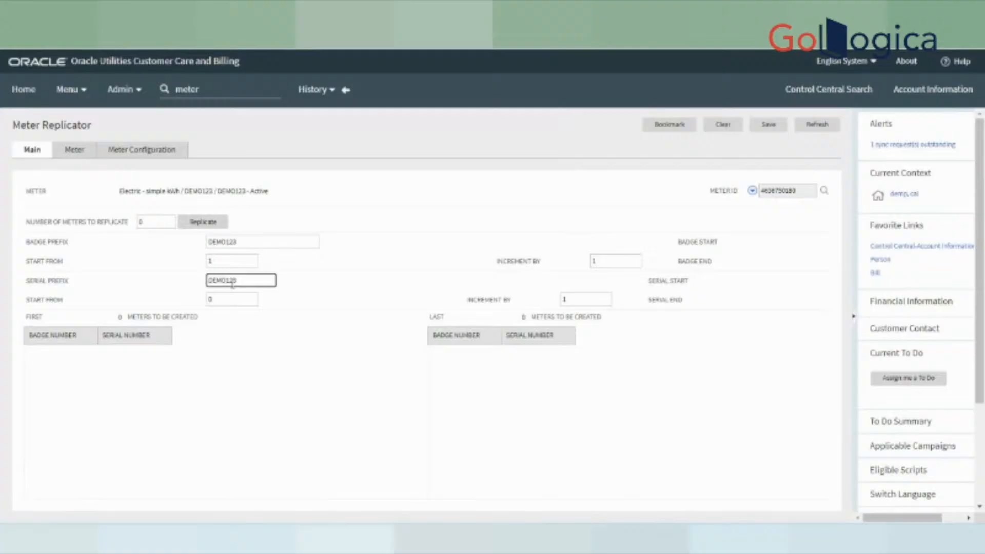
triple_click(26, 282)
left_click(259, 281)
key("Tab")
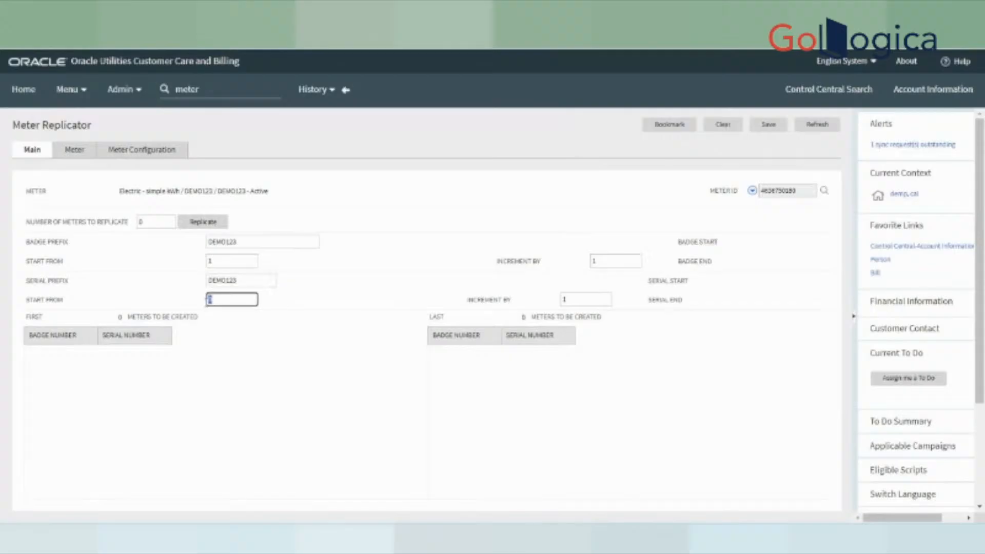
left_click(296, 322)
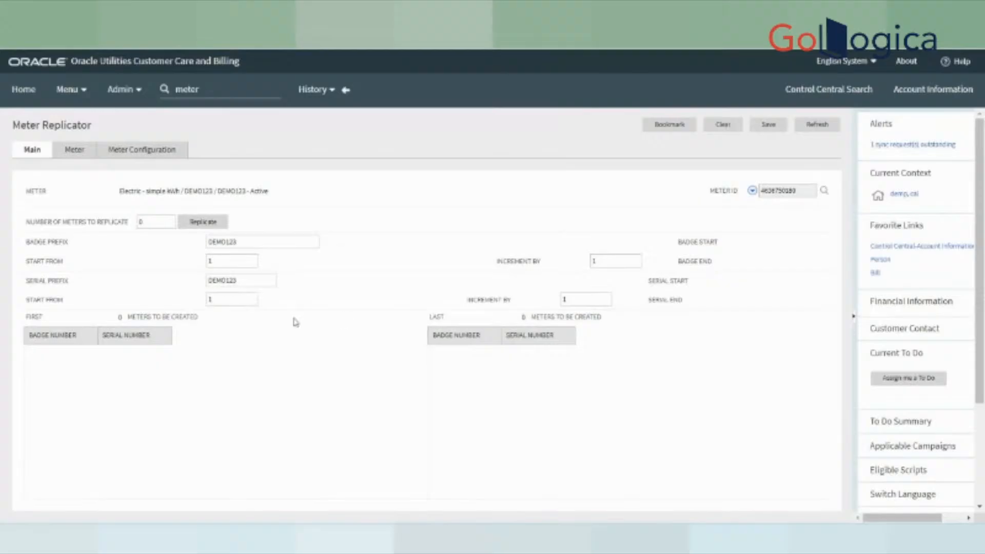
- Generate 2 replica meters using badge and serial prefixes DEMO123_
left_click(152, 219)
type("2")
left_click(204, 221)
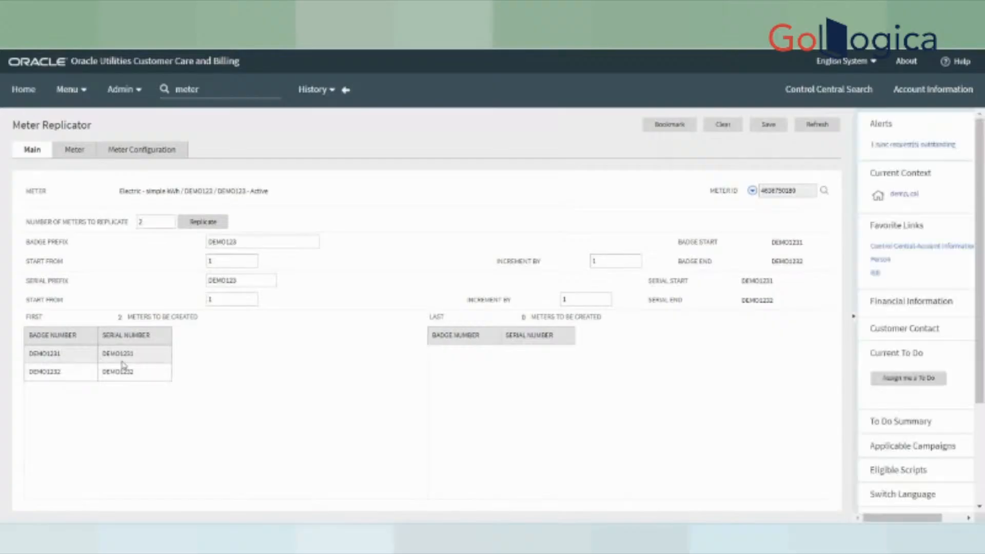
left_click_drag(40, 360, 72, 385)
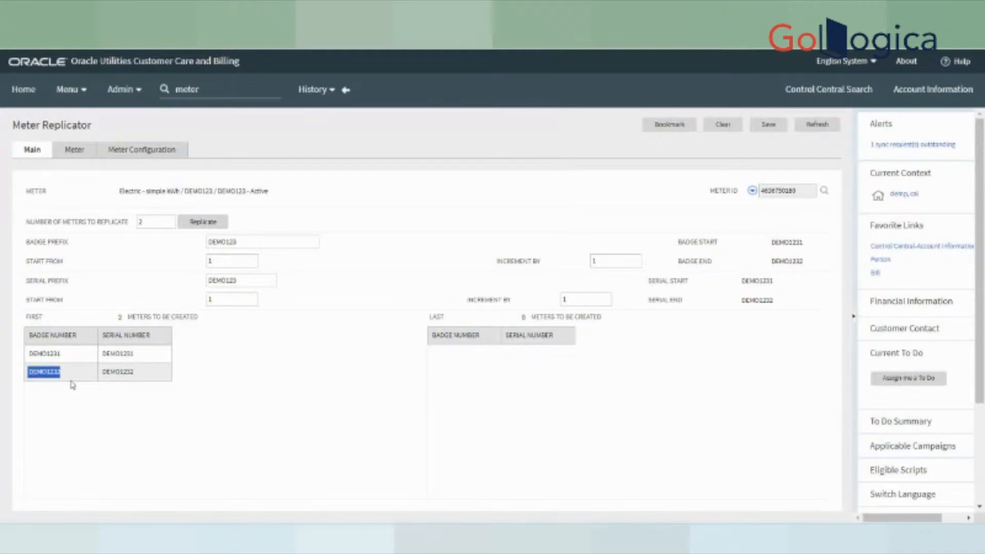
left_click(246, 242)
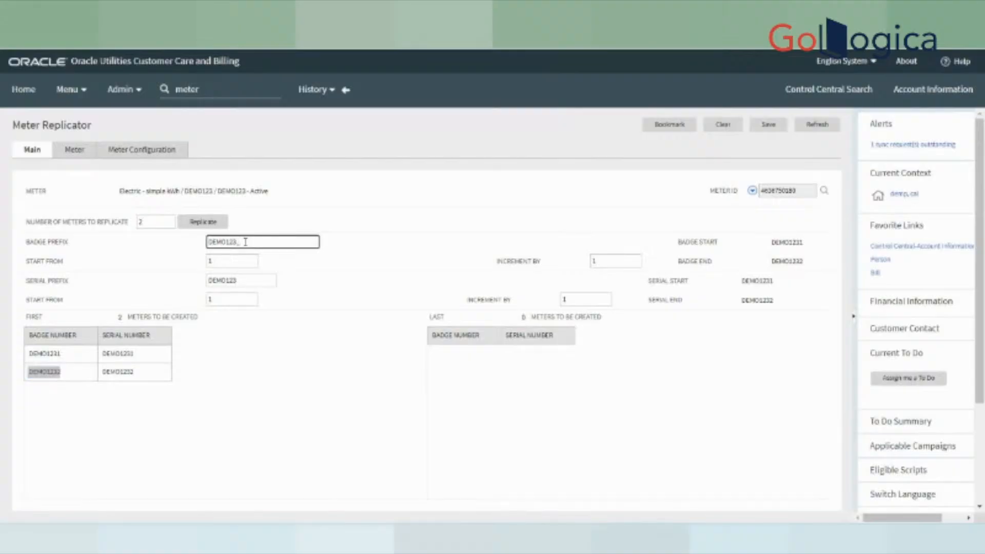
left_click(245, 281)
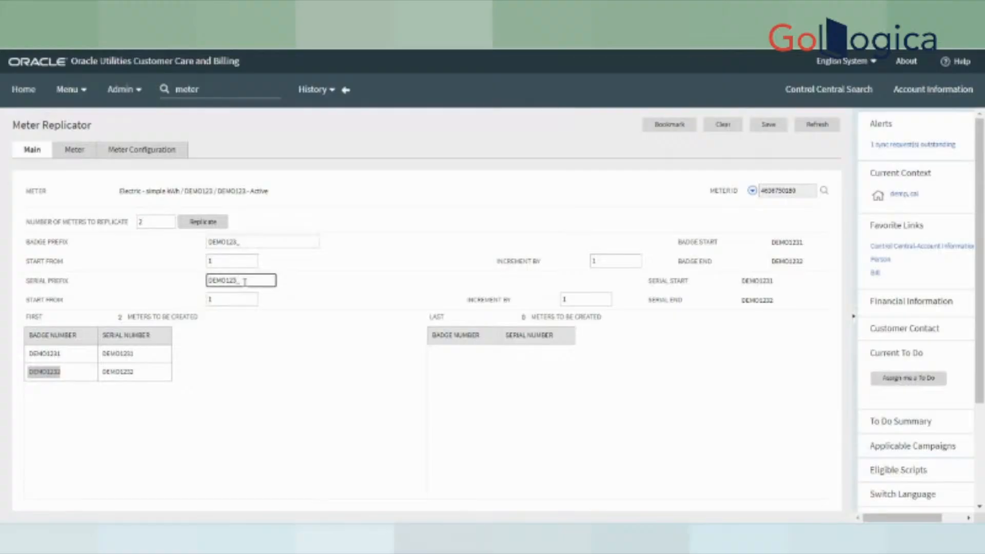
left_click(203, 221)
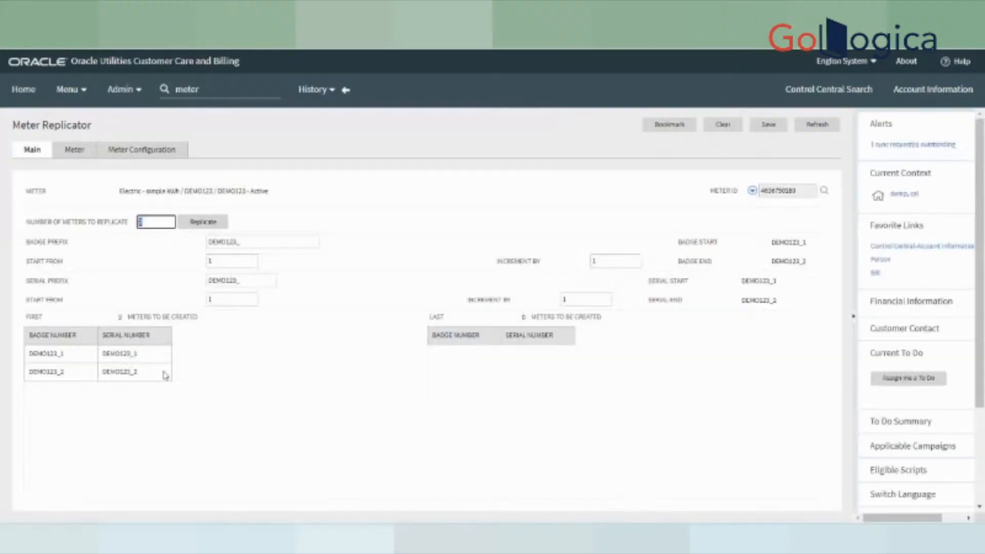
- Check the generated meters DEMO123_1 and DEMO123_2 against the prefix settings
left_click_drag(28, 354, 70, 381)
left_click(63, 356)
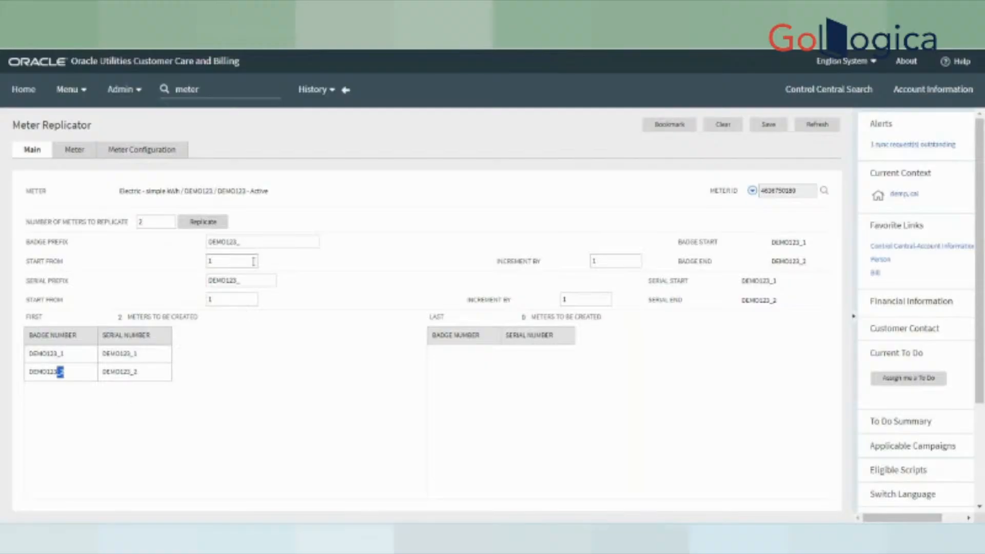
left_click_drag(257, 242, 179, 244)
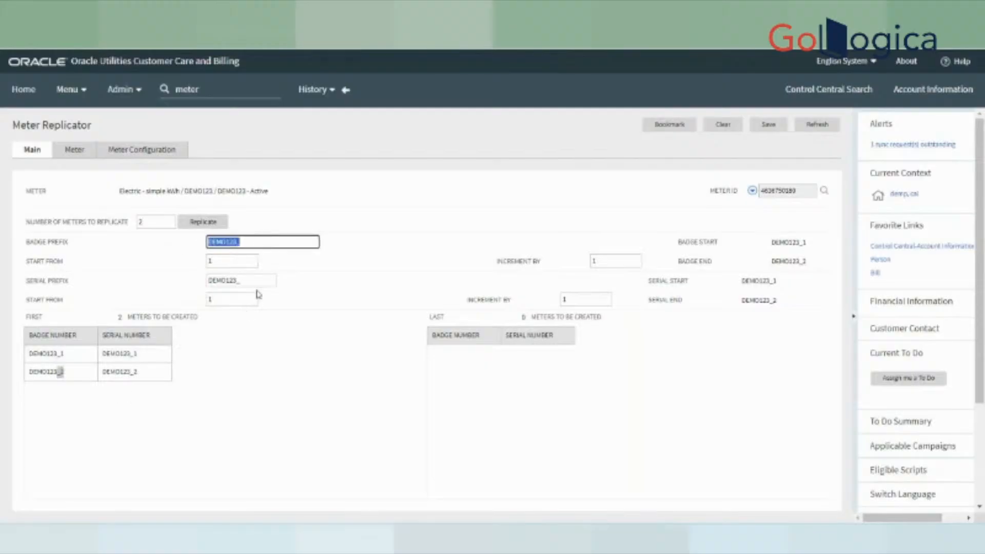
left_click_drag(256, 281, 171, 283)
left_click_drag(25, 261, 171, 266)
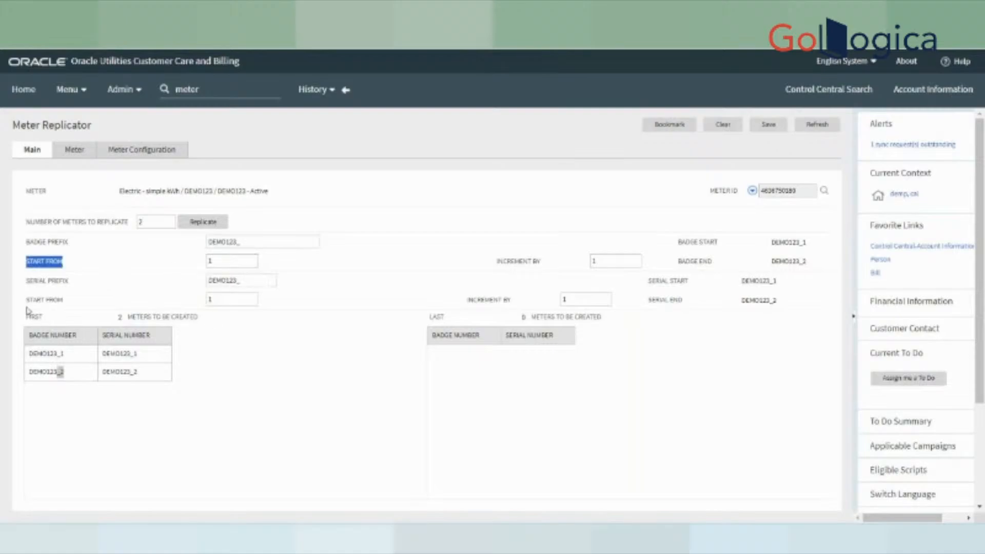
left_click(352, 399)
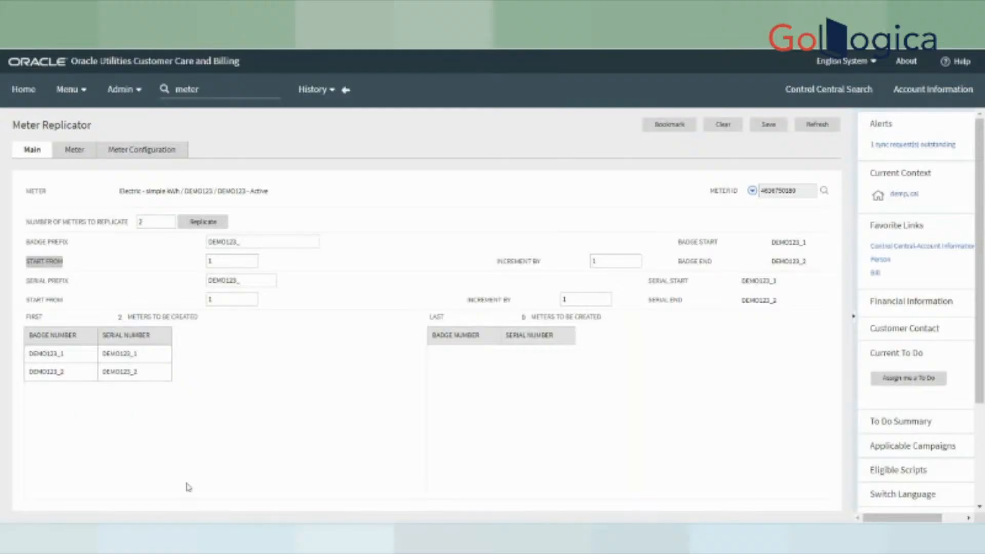
left_click_drag(30, 353, 165, 377)
left_click(218, 419)
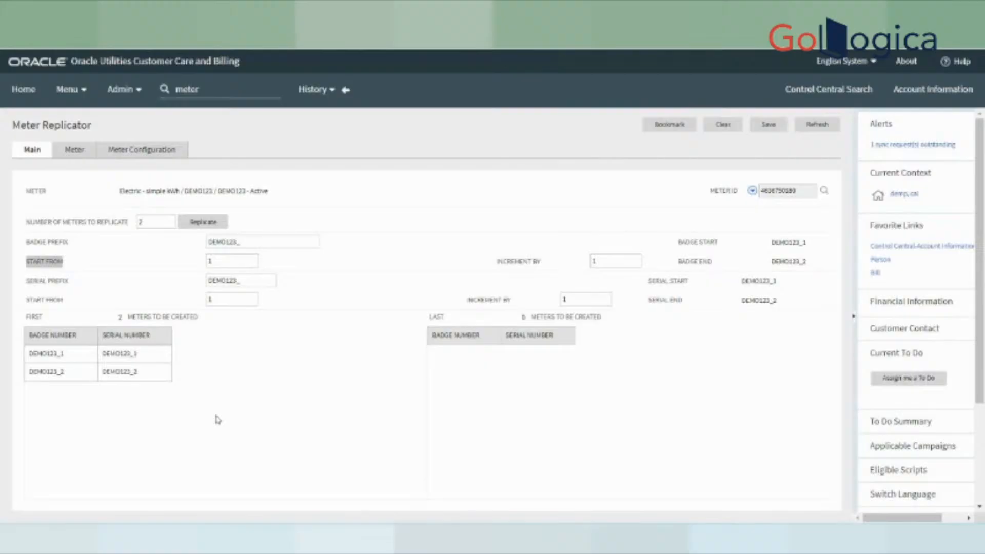
left_click(769, 127)
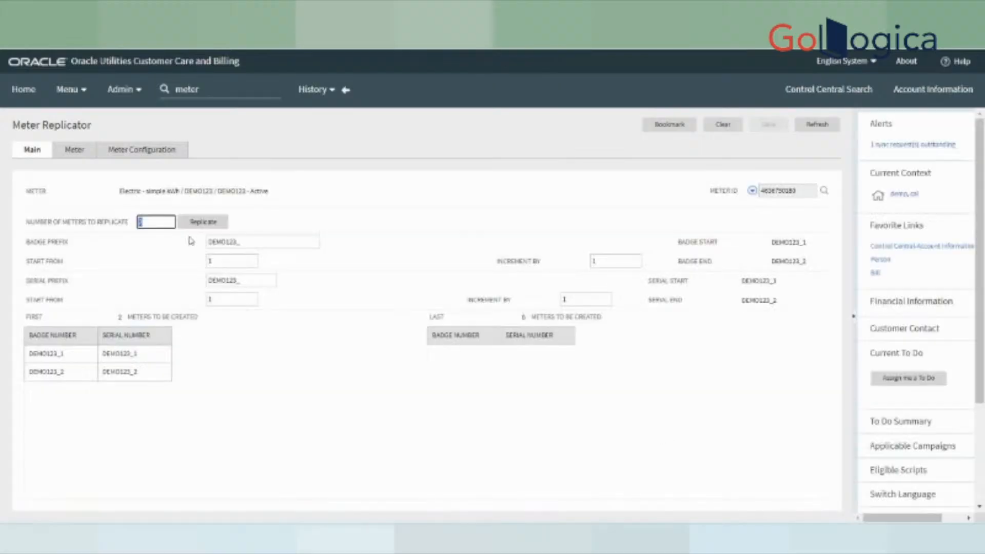
left_click(80, 154)
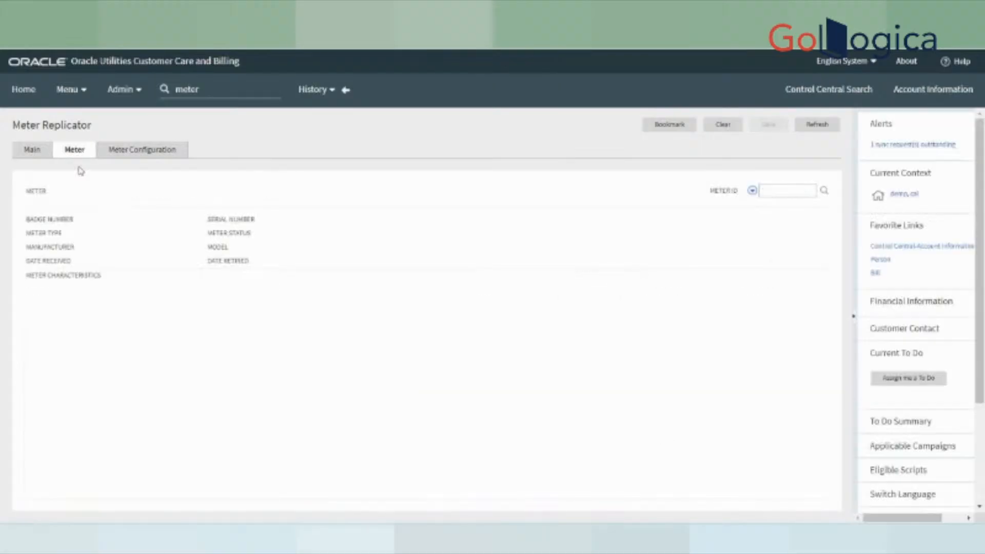
left_click(134, 154)
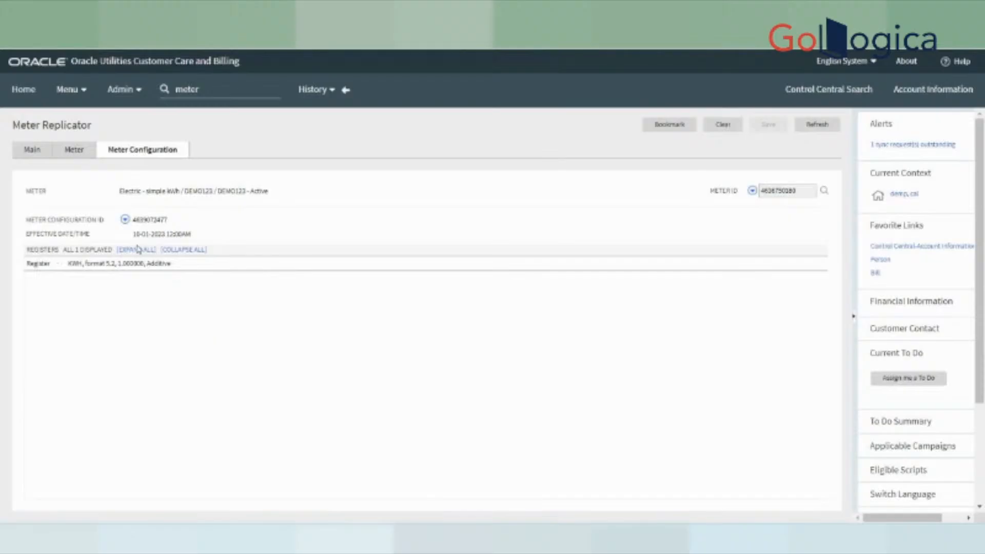
left_click(139, 251)
left_click(36, 151)
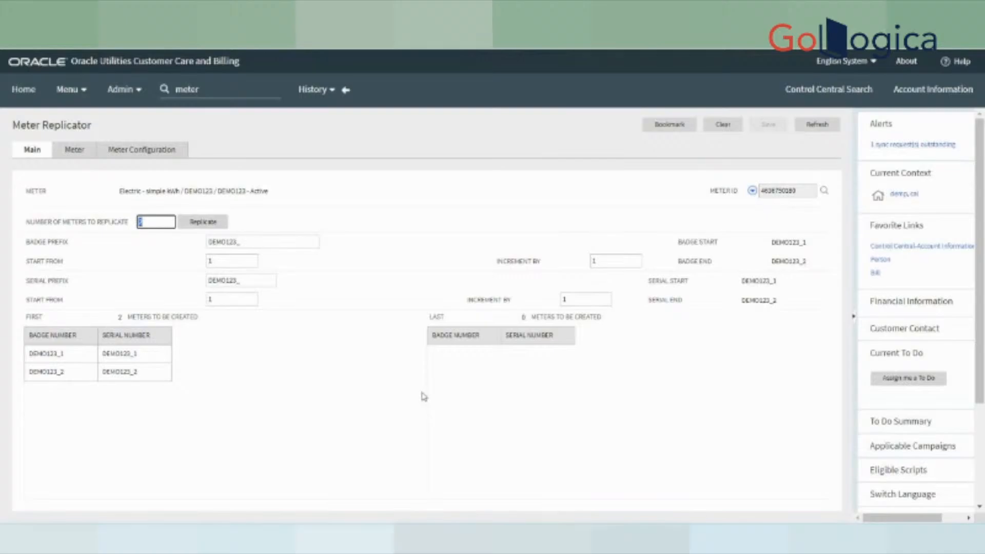
left_click(65, 357)
double_click(63, 357)
key("ctrl+c")
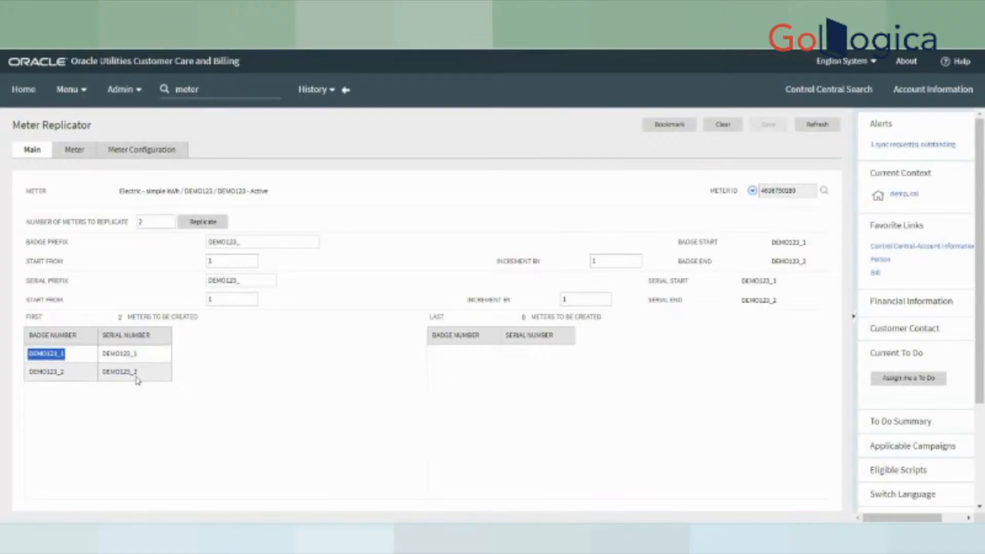
- Load meter DEMO123_1 by pasting its badge number into the meter search
left_click(824, 191)
key("ctrl+v")
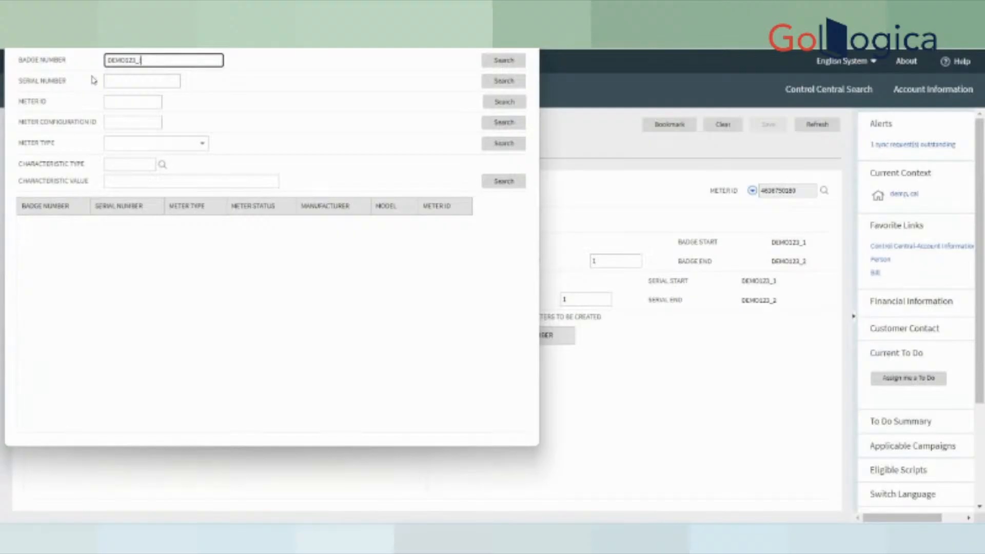
key("Return")
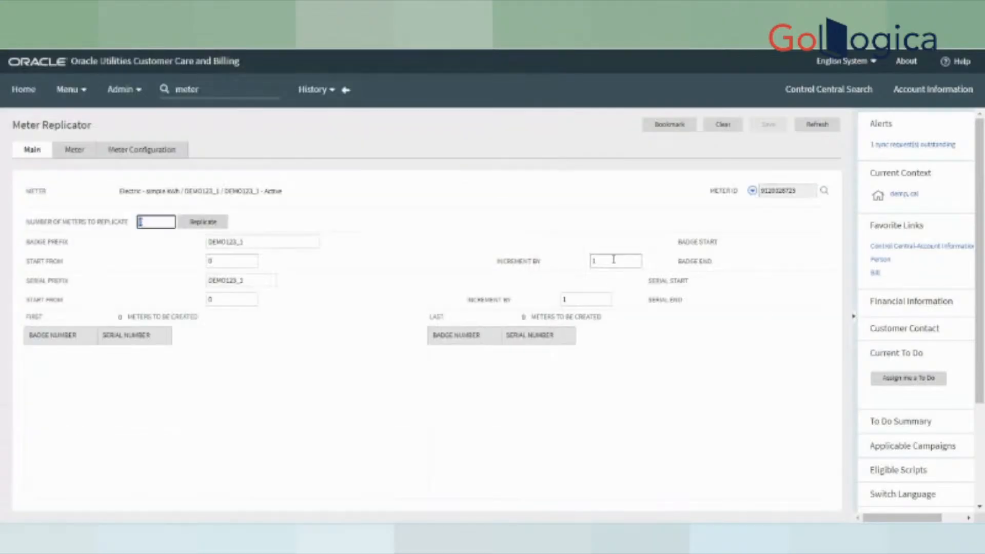
- Open DEMO123_1's E-SIMPLE configuration effective 10-01-2023 and expand its KWH register details
left_click(752, 192)
mouse_move(791, 243)
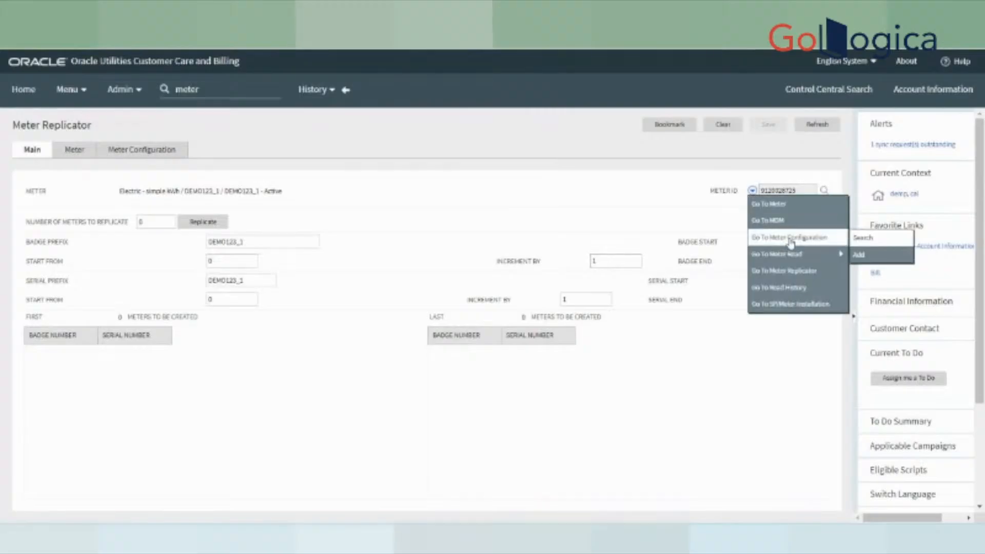
left_click(871, 239)
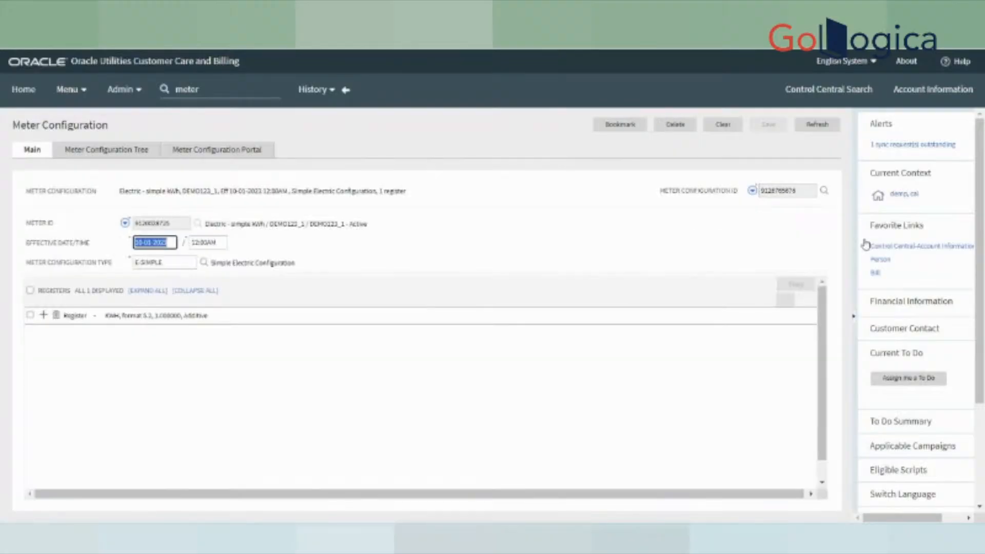
left_click(134, 299)
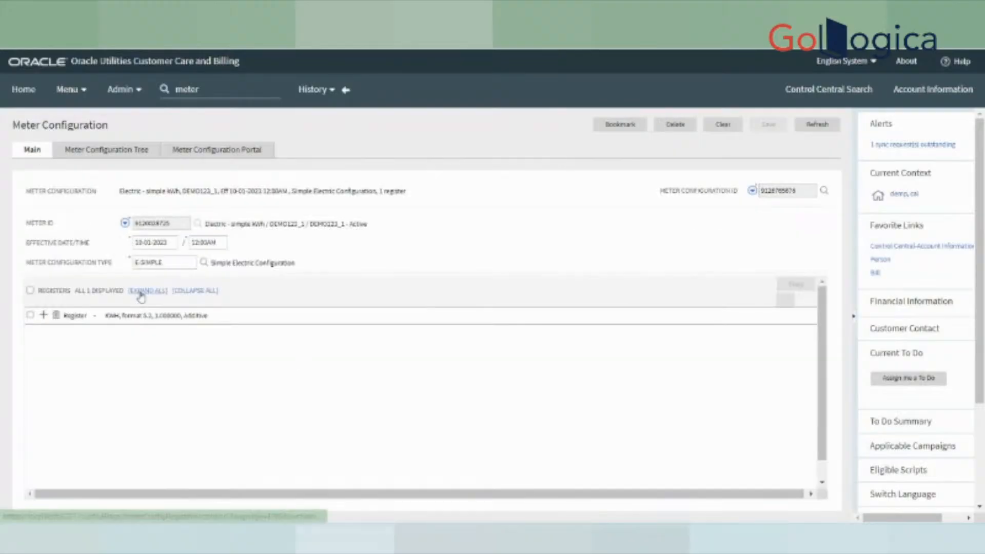
left_click(141, 293)
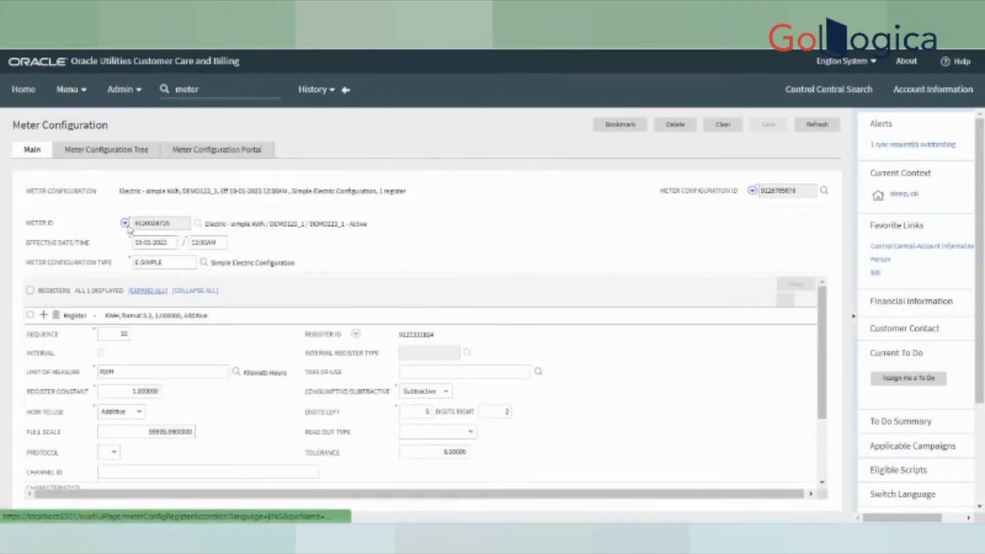
left_click_drag(180, 191, 309, 190)
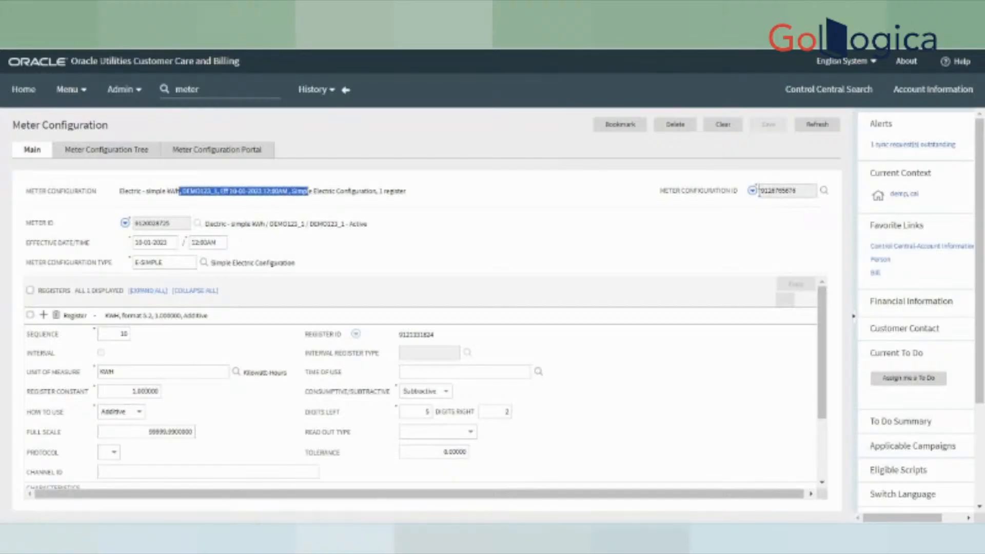
left_click(752, 190)
- Open the configuration's Meter Read search, dismiss the empty read popups, then go to Control Central Search
mouse_move(830, 222)
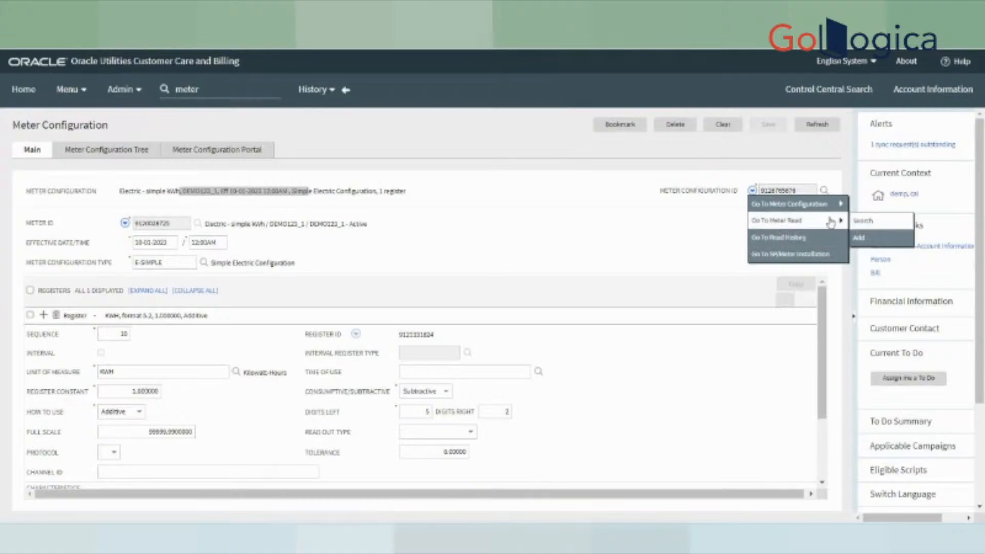
left_click(862, 221)
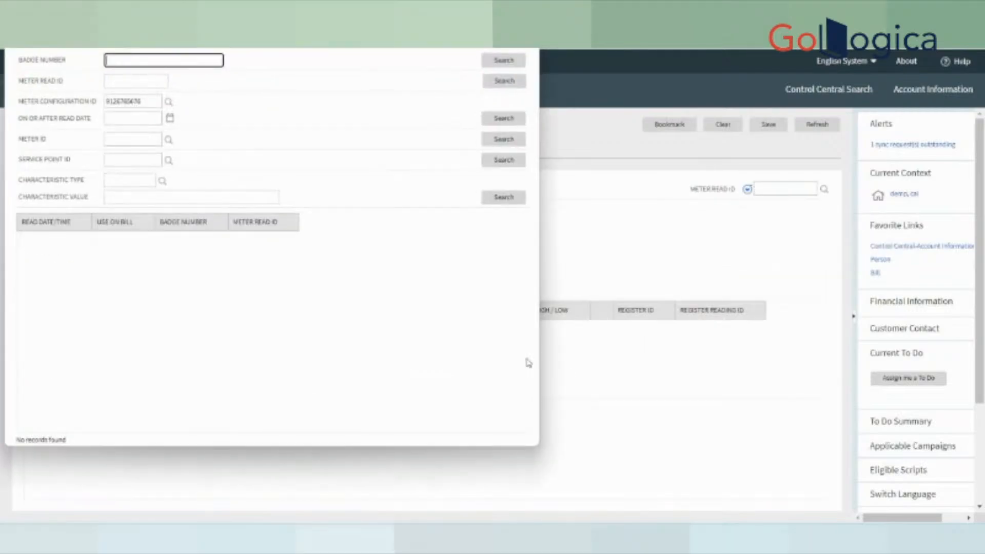
left_click(524, 25)
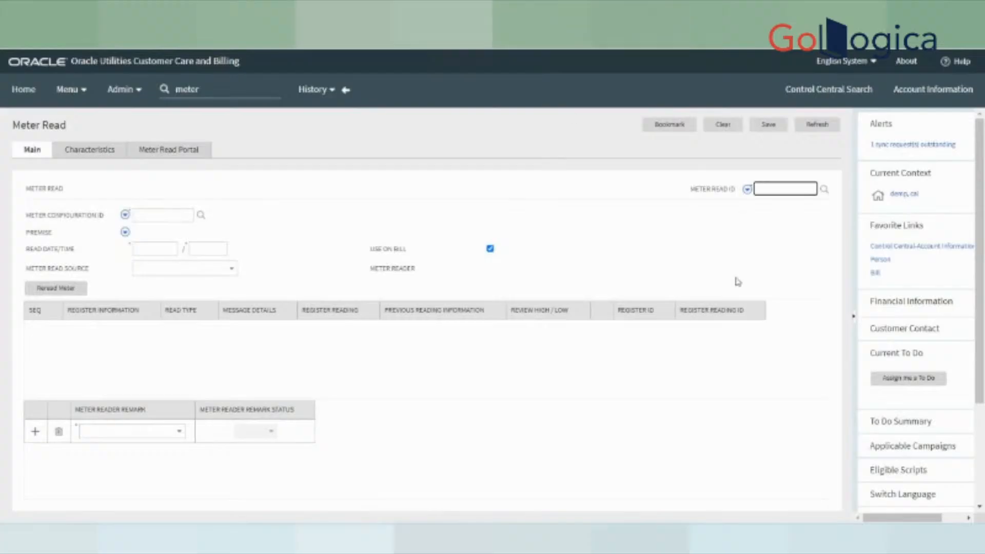
scroll(941, 367, "down", 3)
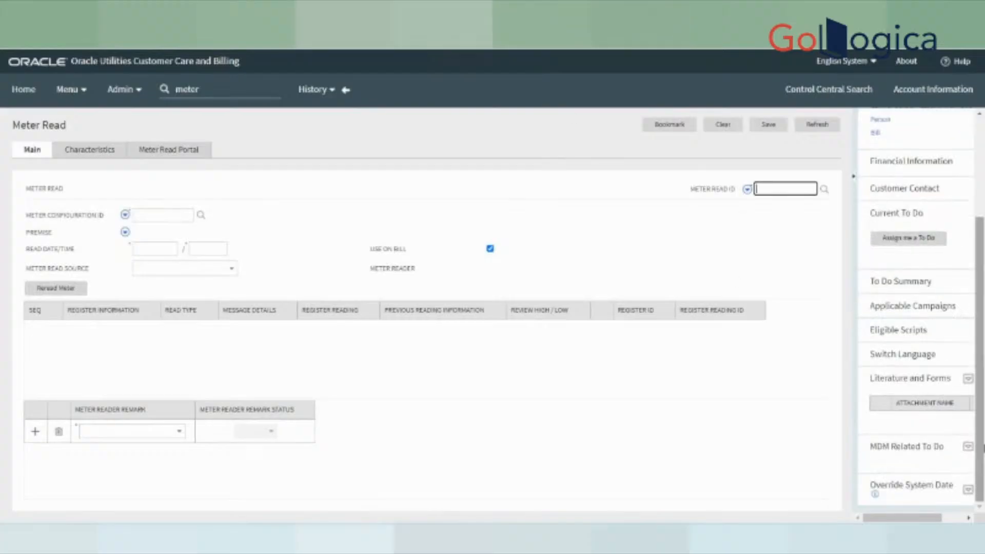
left_click_drag(981, 436, 977, 285)
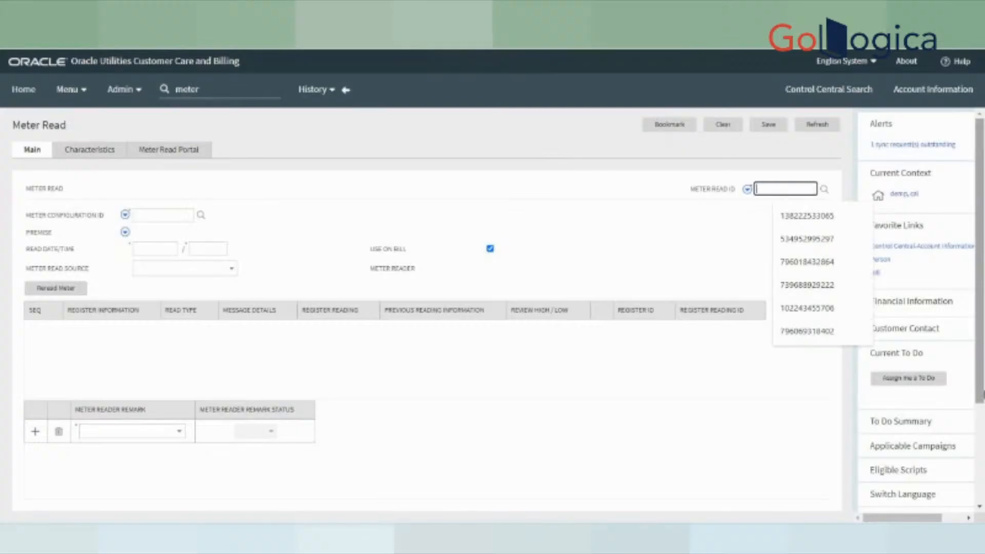
left_click(635, 245)
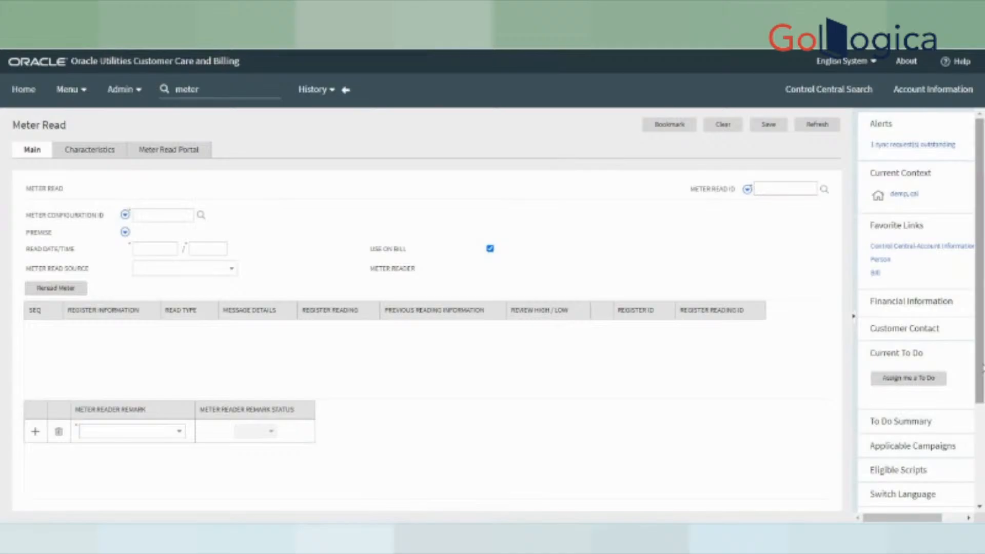
left_click_drag(981, 368, 982, 298)
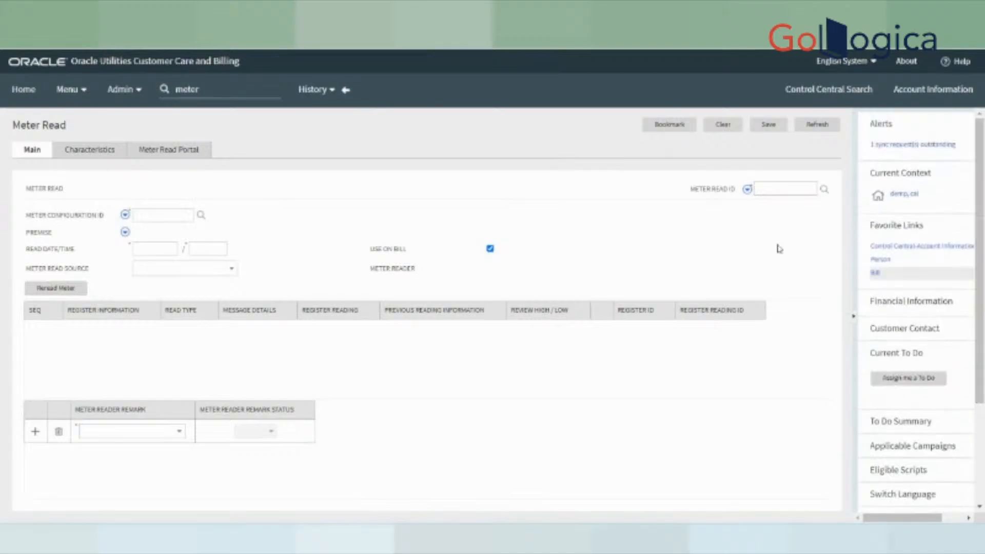
left_click(828, 89)
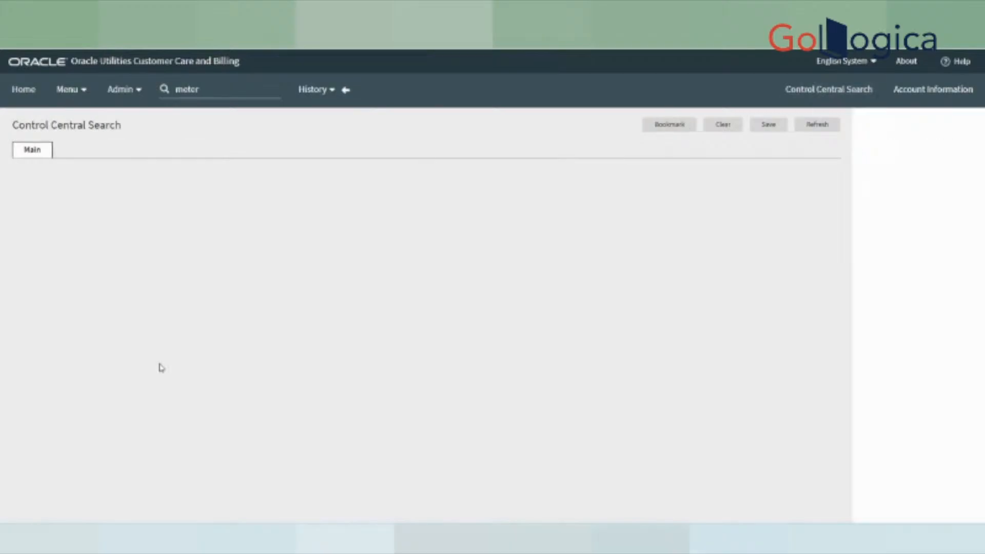
- Search Control Central by Name and Address using the suggested customer name
left_click(139, 219)
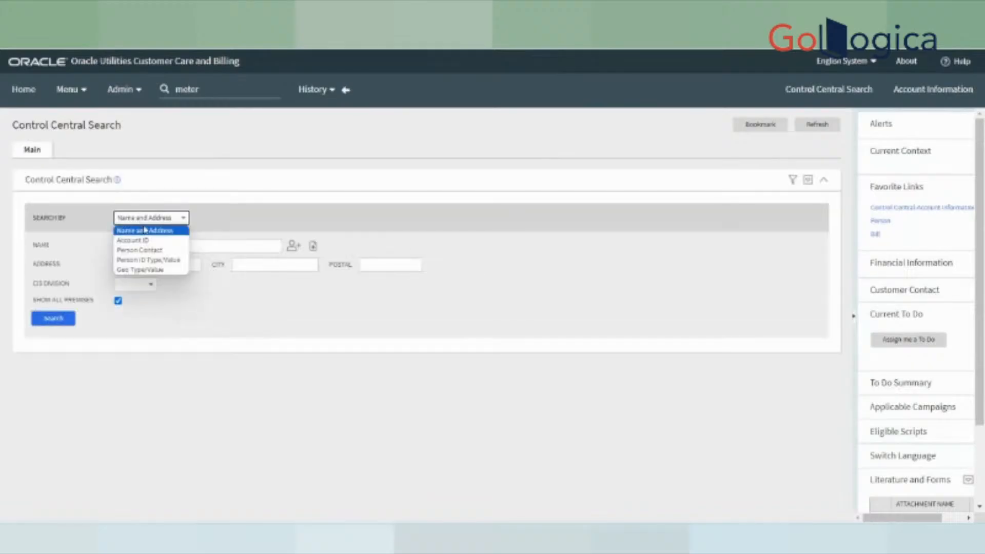
left_click(335, 329)
left_click(154, 246)
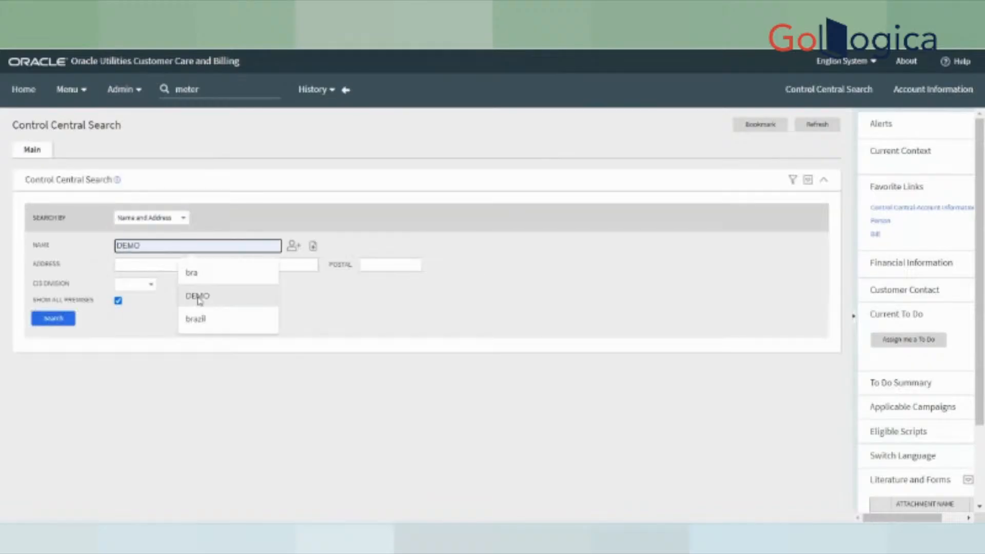
left_click(199, 297)
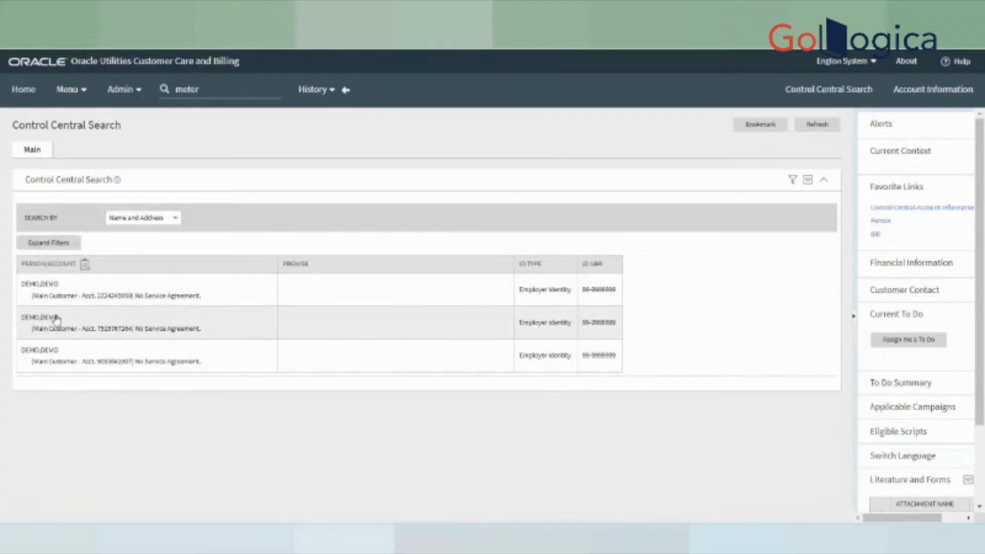
- Open the first matching Residential California account, balance $0.00, and view its Current Context options
left_click(65, 302)
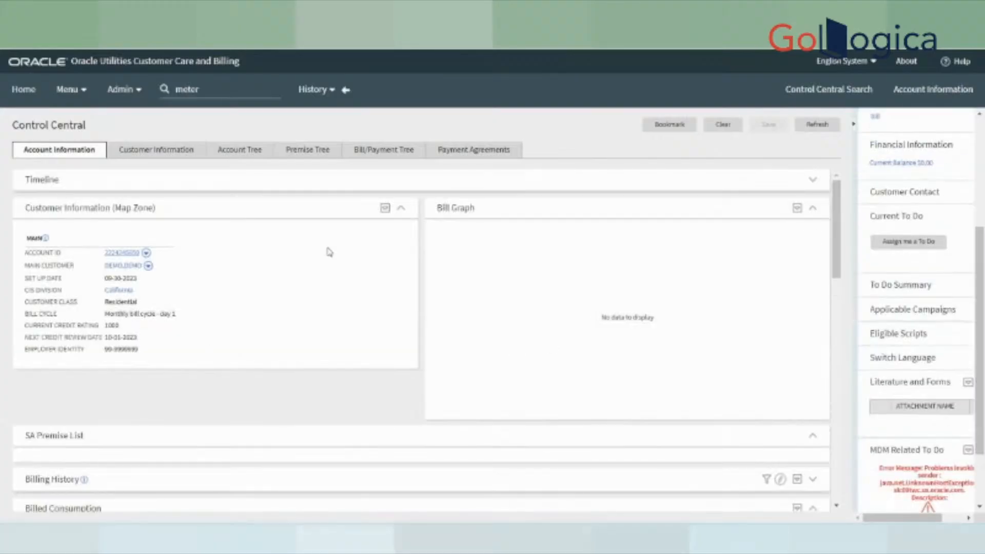
scroll(918, 328, "down", 2)
scroll(915, 307, "up", 6)
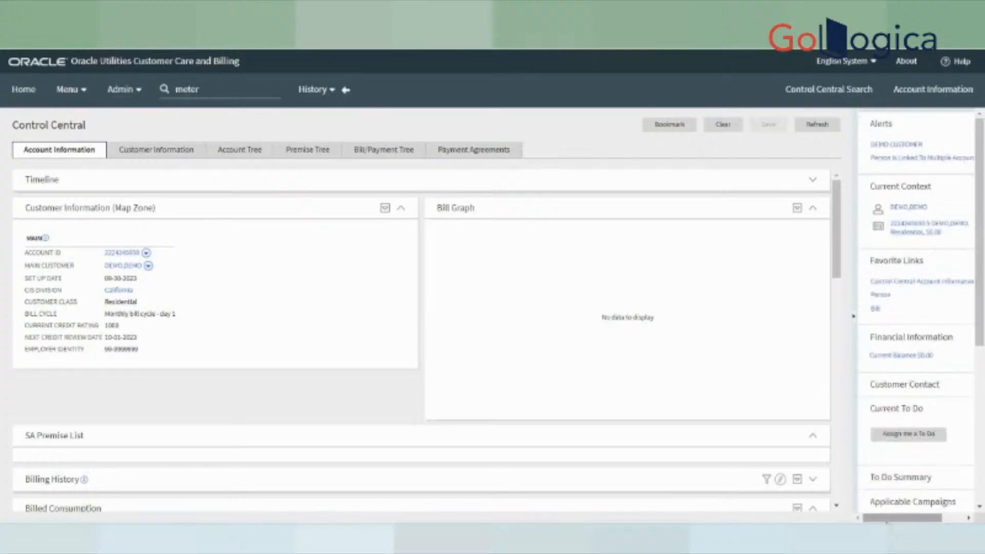
left_click_drag(929, 518, 955, 513)
left_click(948, 208)
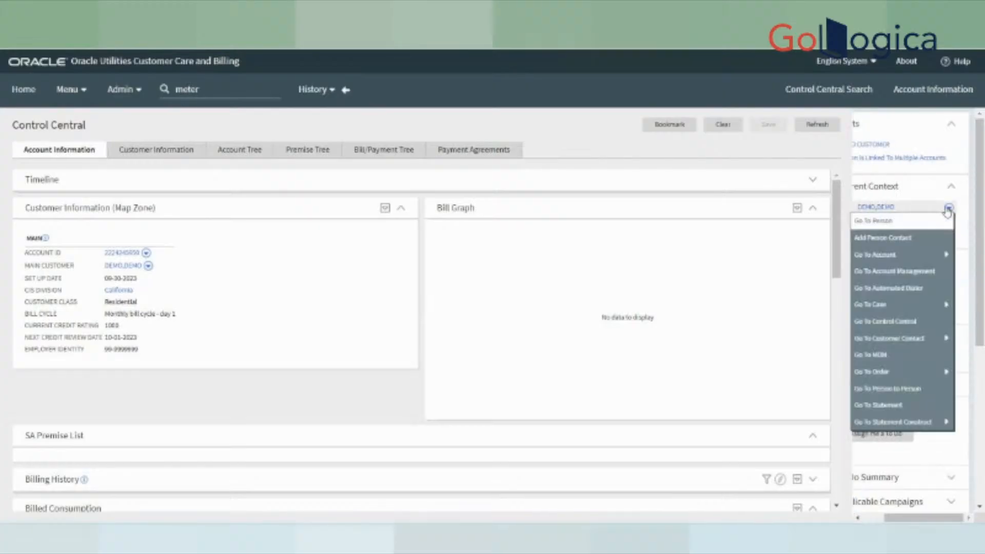
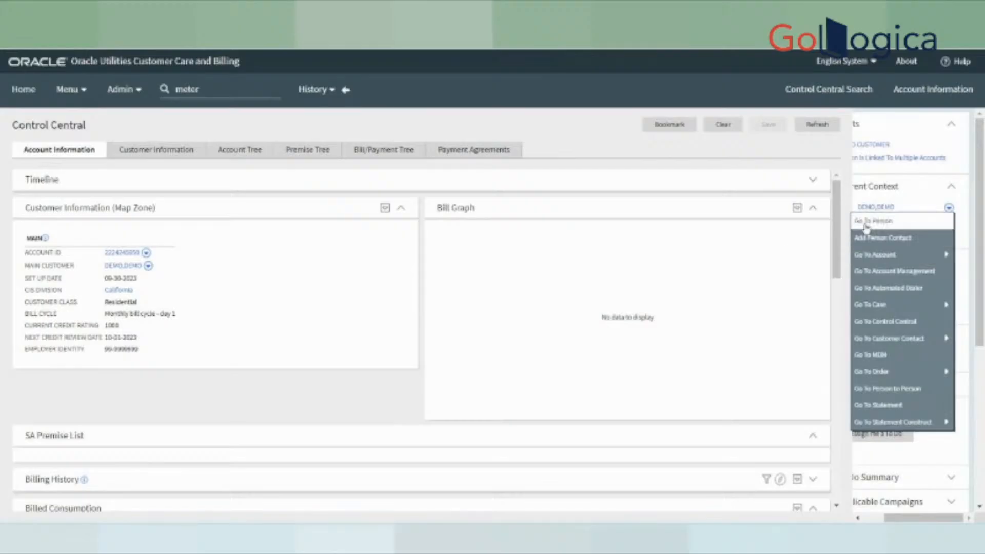
- Add a new customer contact with Postal as the preferred contact method
mouse_move(889, 375)
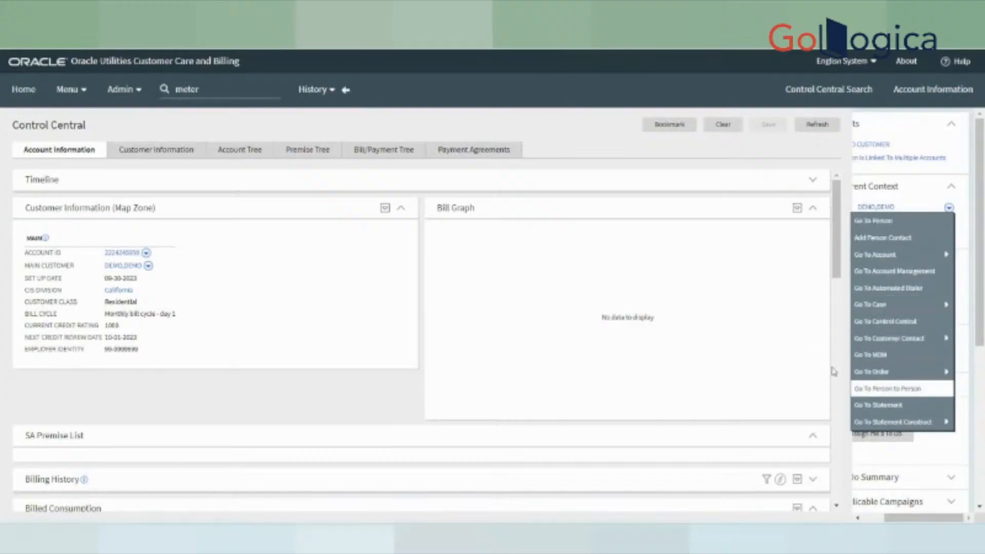
mouse_move(890, 340)
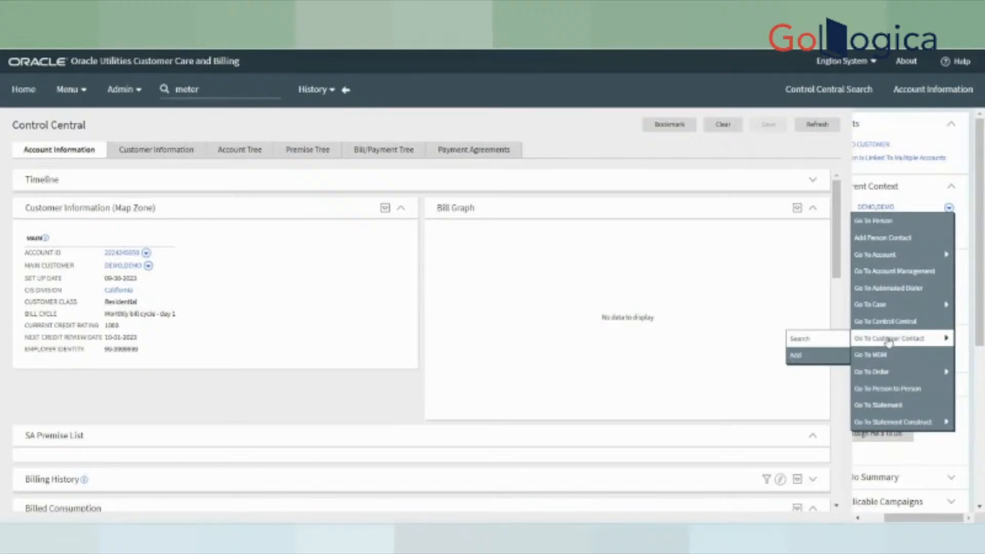
left_click(795, 358)
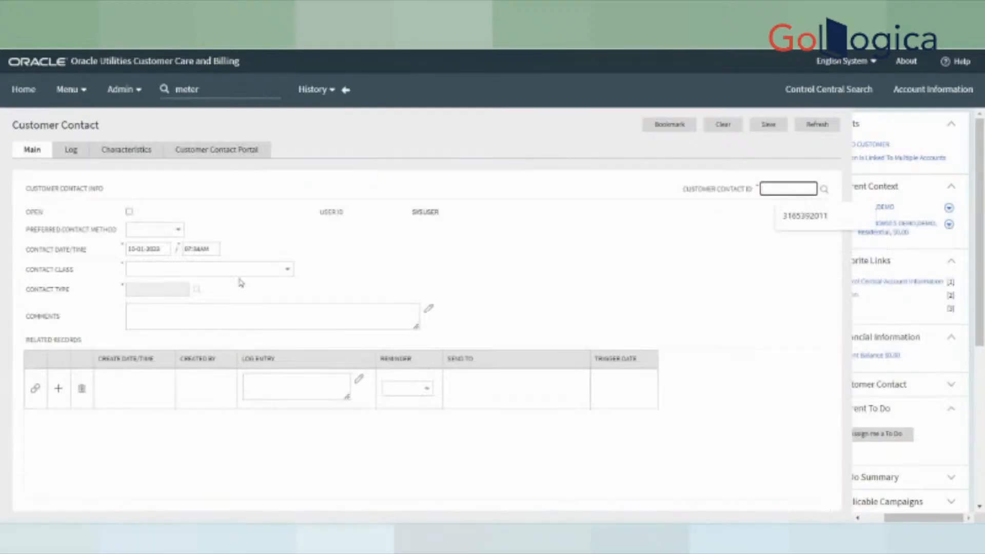
left_click(149, 229)
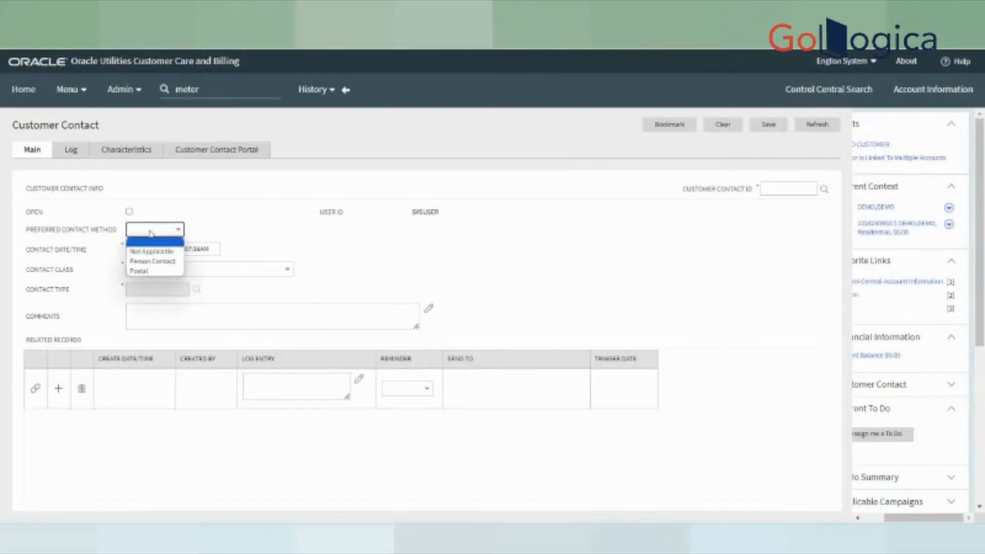
left_click(153, 262)
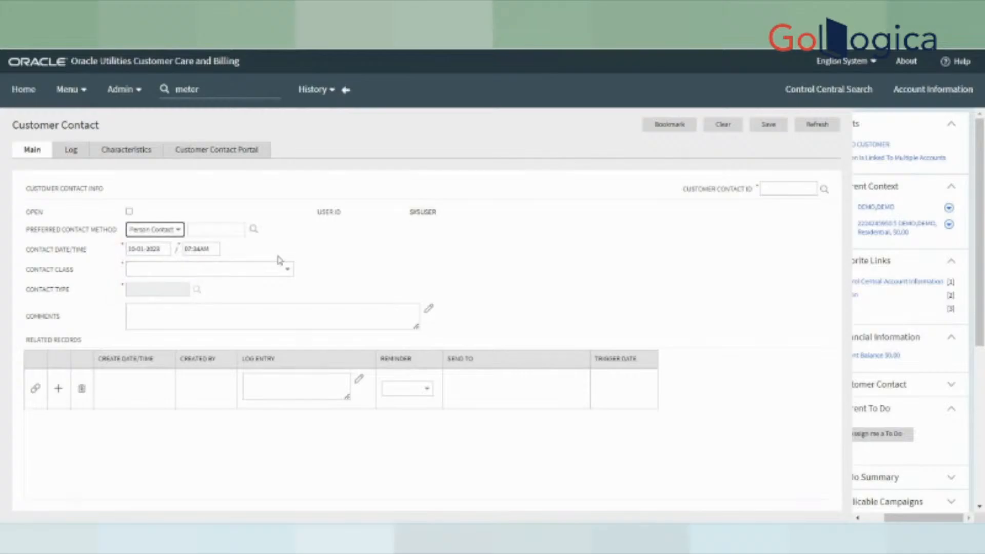
left_click(212, 229)
left_click(340, 251)
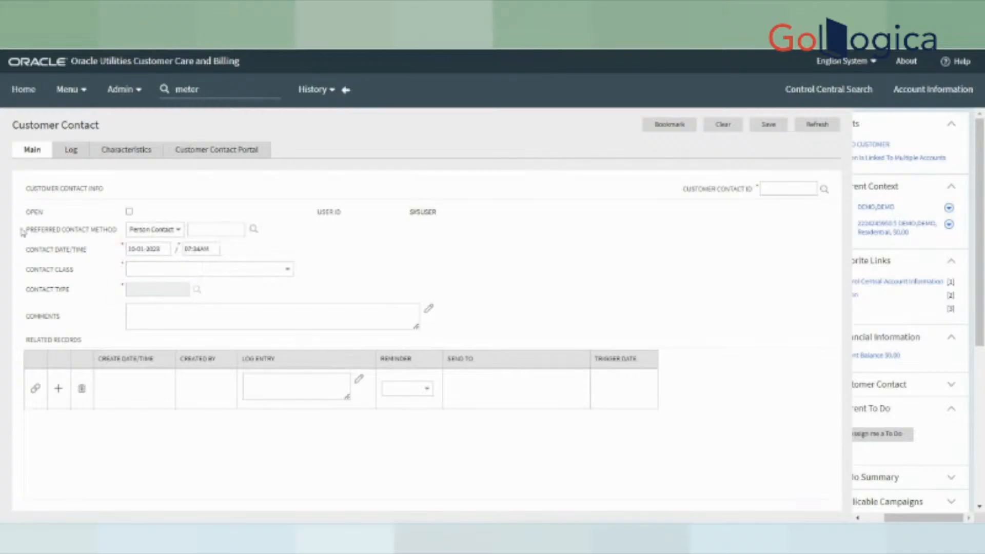
left_click(141, 230)
left_click(160, 273)
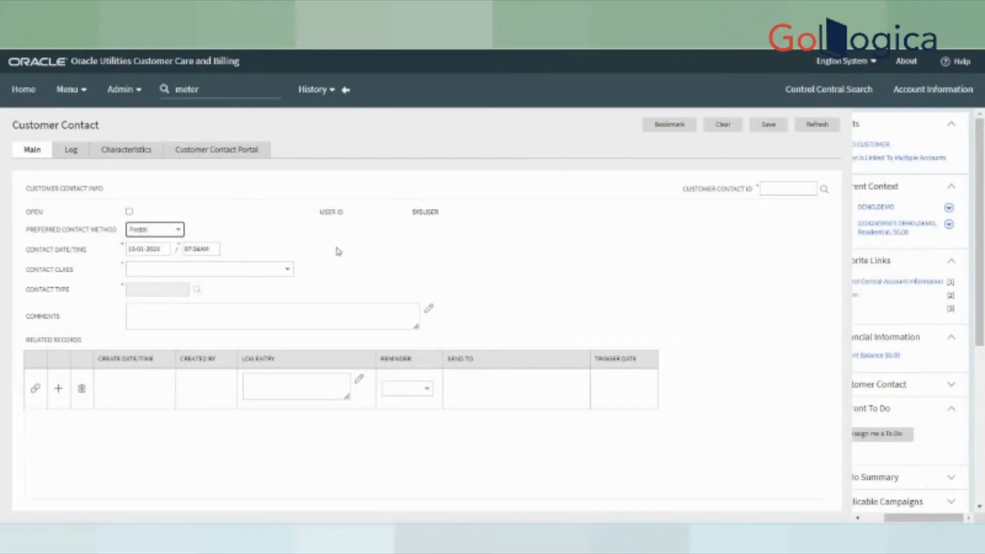
left_click(339, 248)
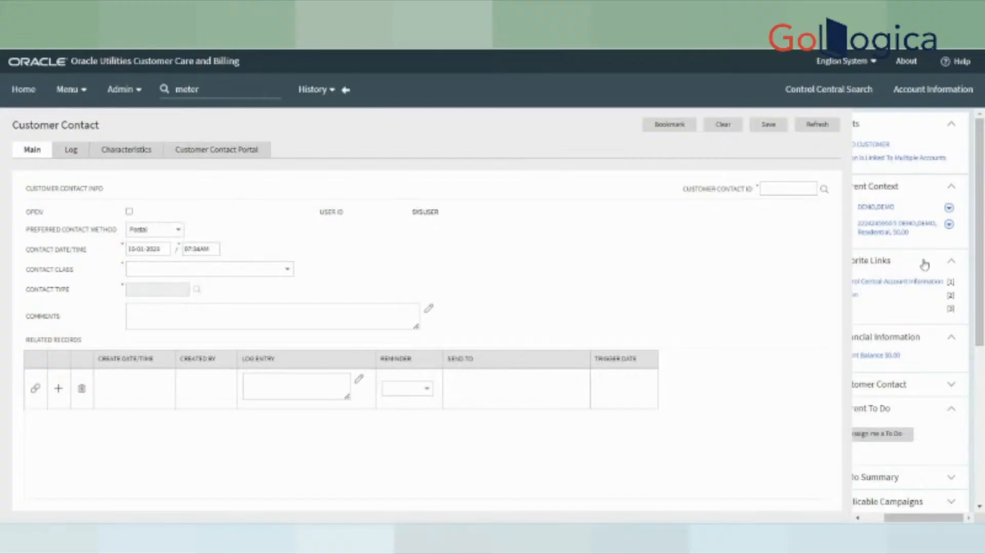
- Set the contact class to Billing-related contacts and list its available contact types
left_click(161, 272)
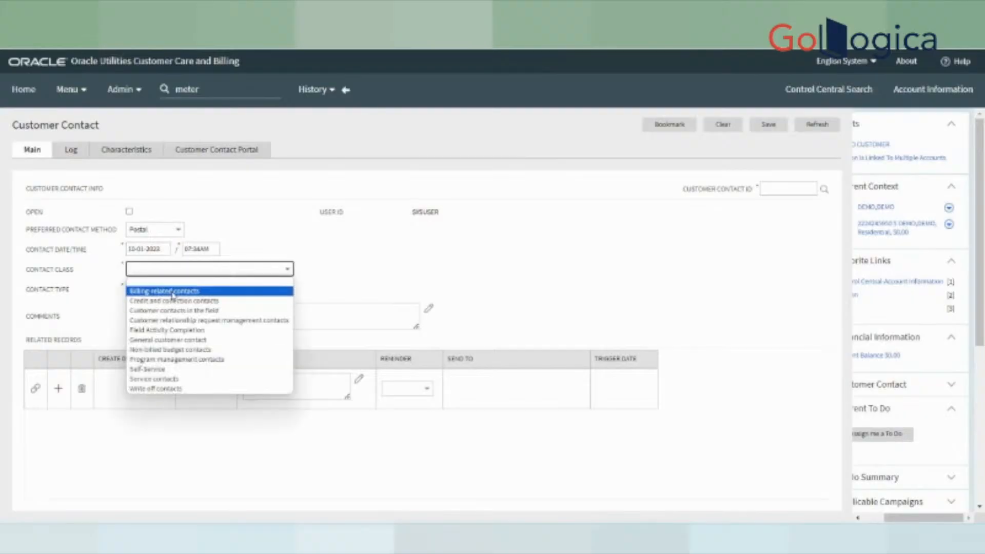
left_click(174, 291)
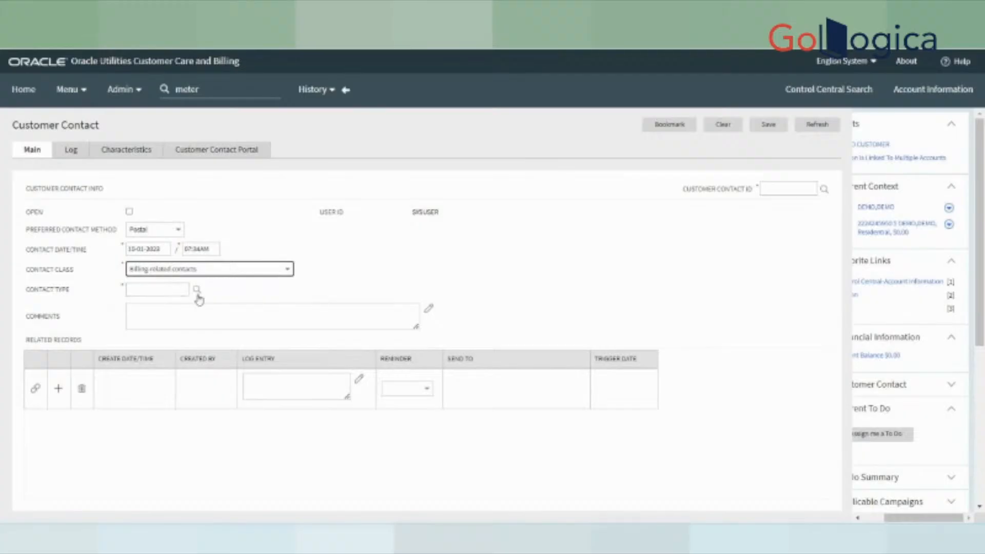
left_click(198, 296)
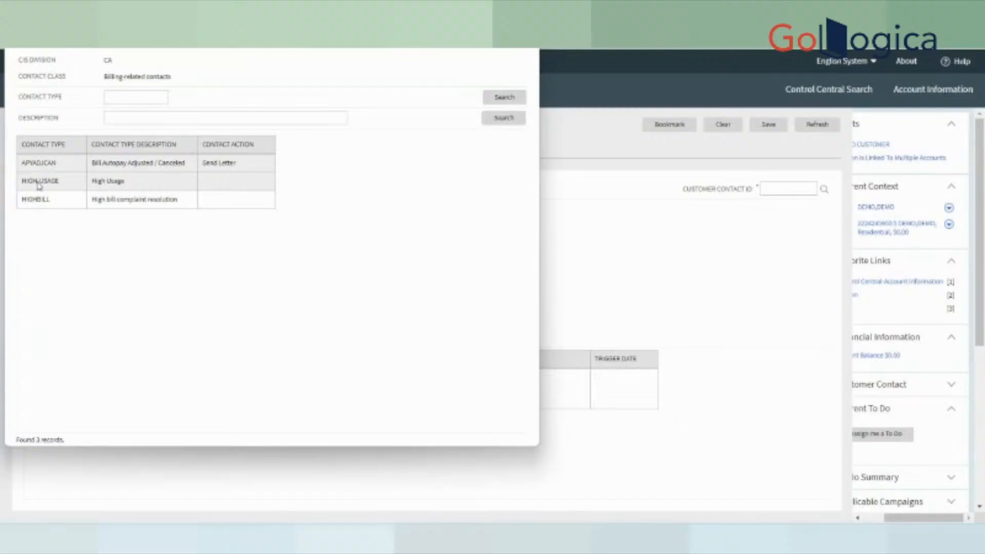
- Save the contact with type HIGHBILL and carry its new contact ID over to SQL Developer
left_click(137, 199)
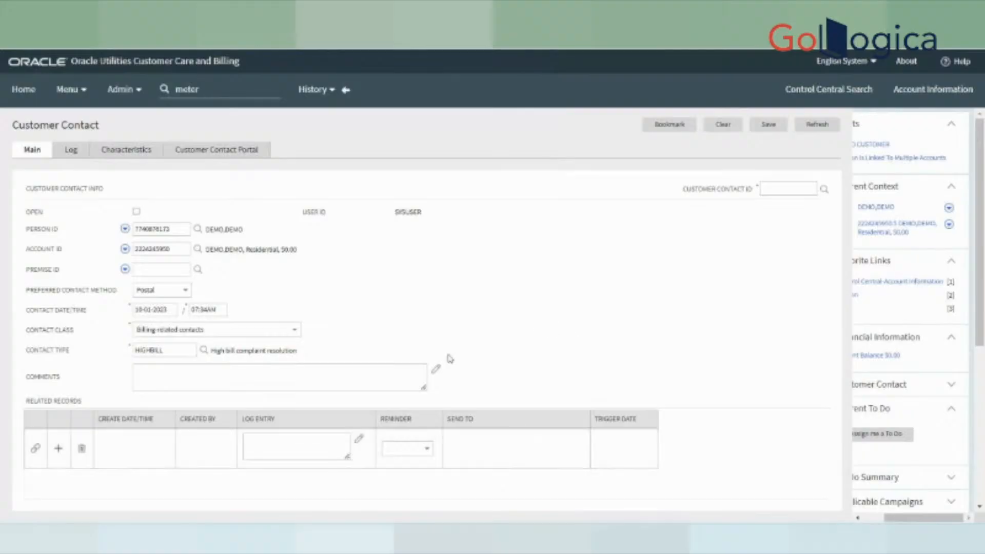
left_click(768, 125)
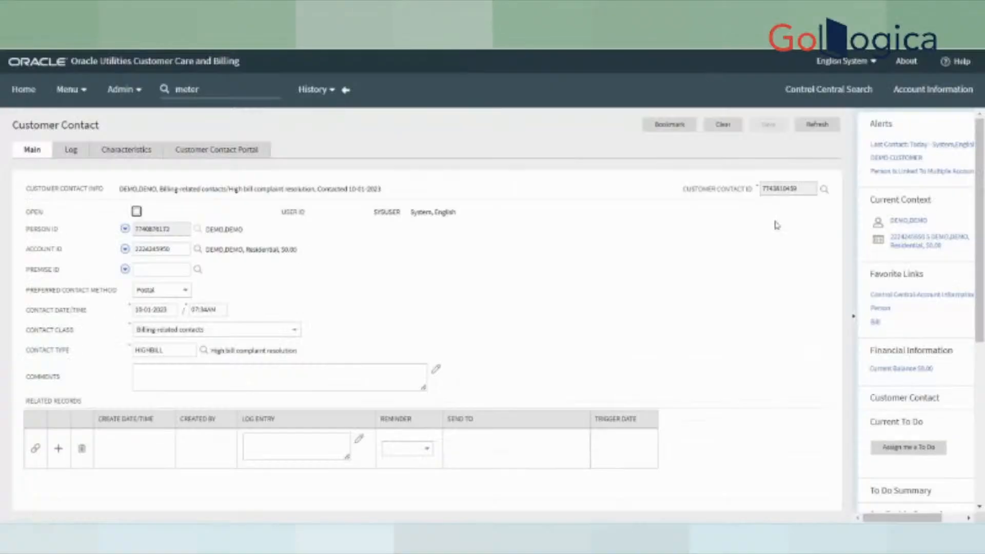
double_click(781, 189)
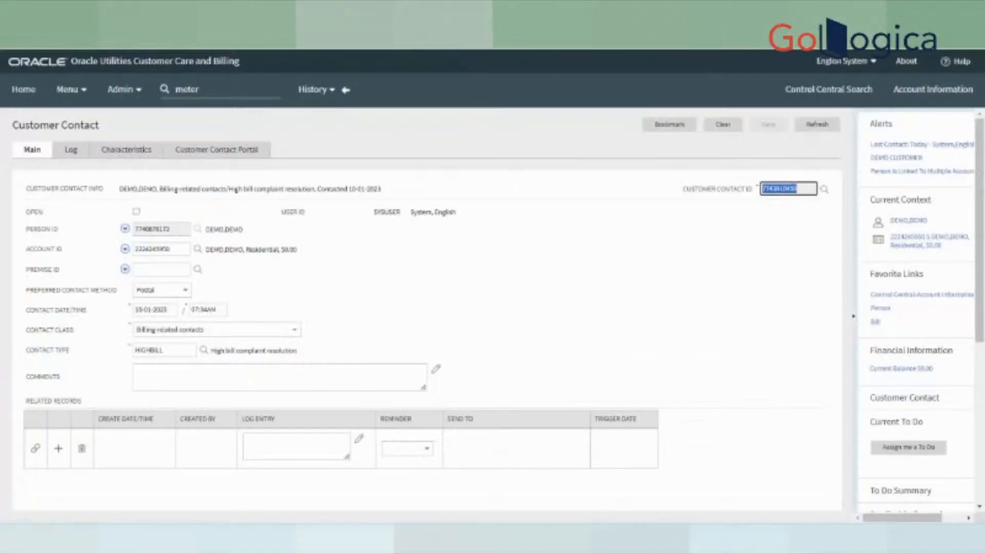
key("alt+Tab")
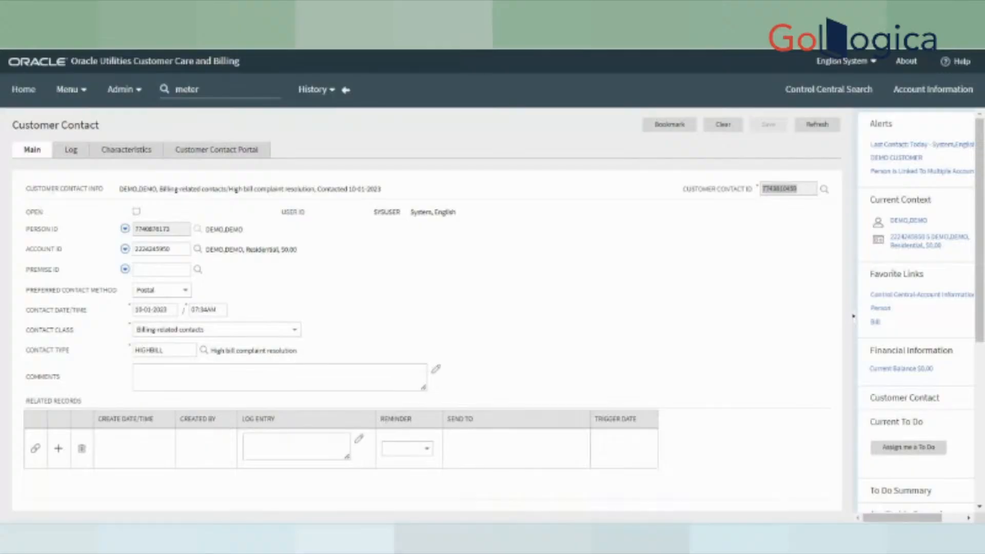
key("alt+Tab")
- Query CI_CC where cc_id equals the new ID and inspect BILL, HIGHBILL and the empty status flag
left_click(258, 238)
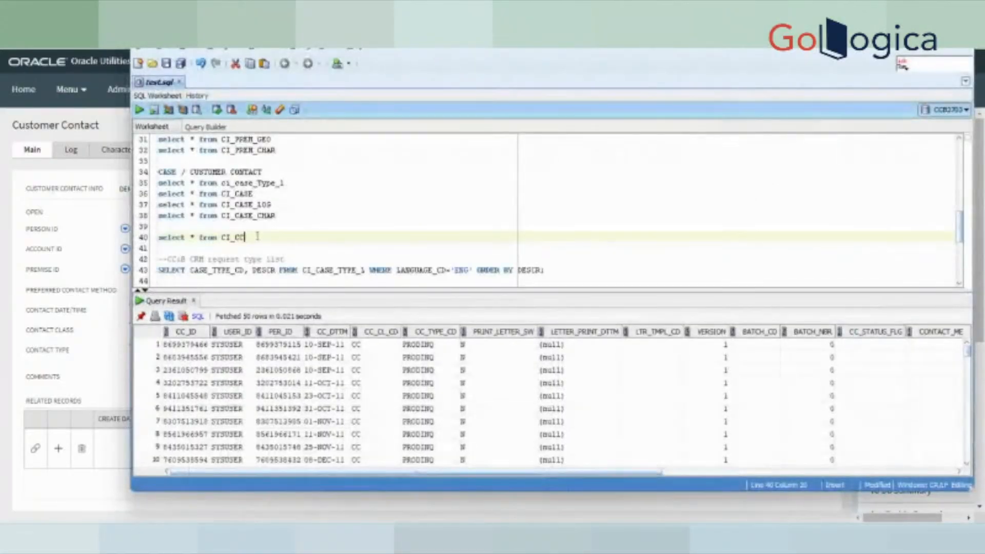
type("where cc_id=")
key("ctrl+v")
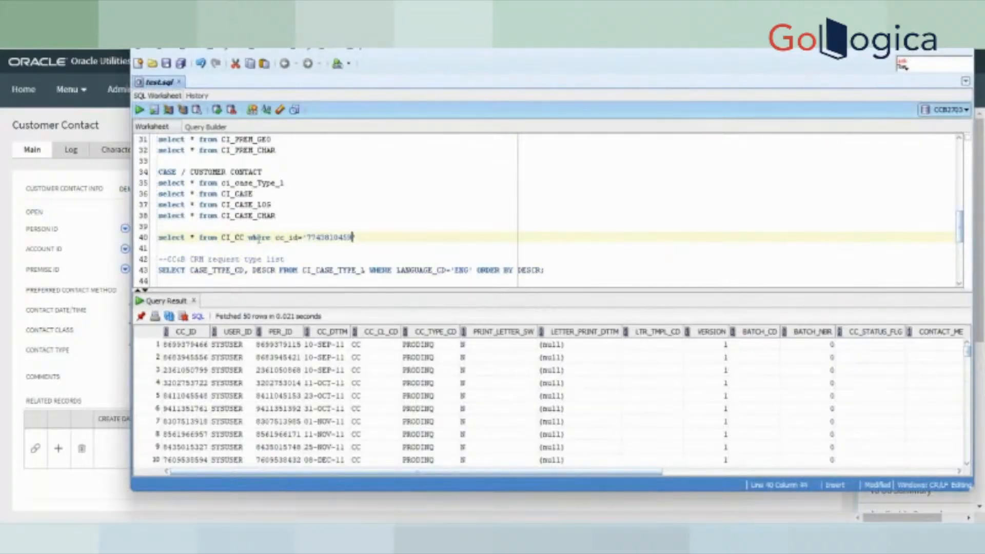
left_click_drag(359, 238, 137, 239)
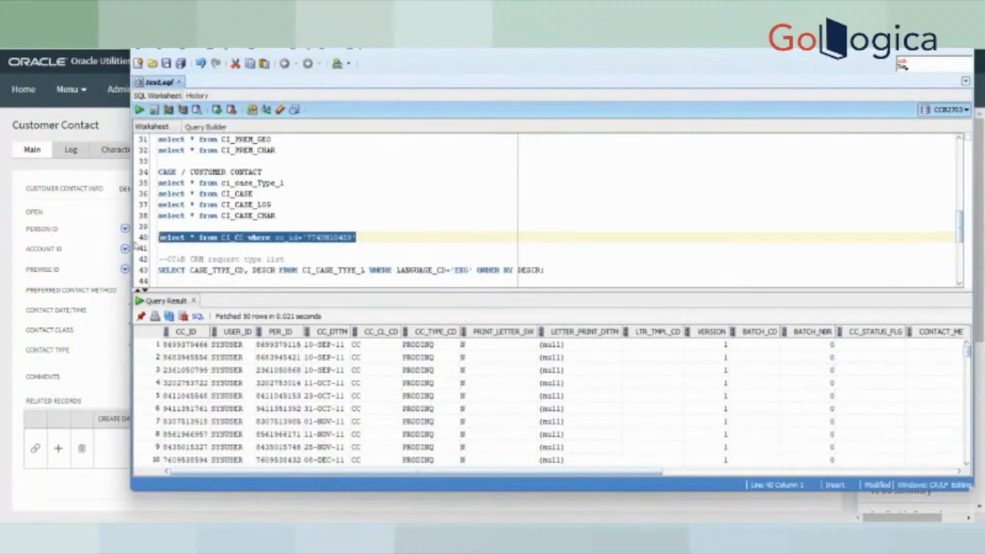
left_click(142, 110)
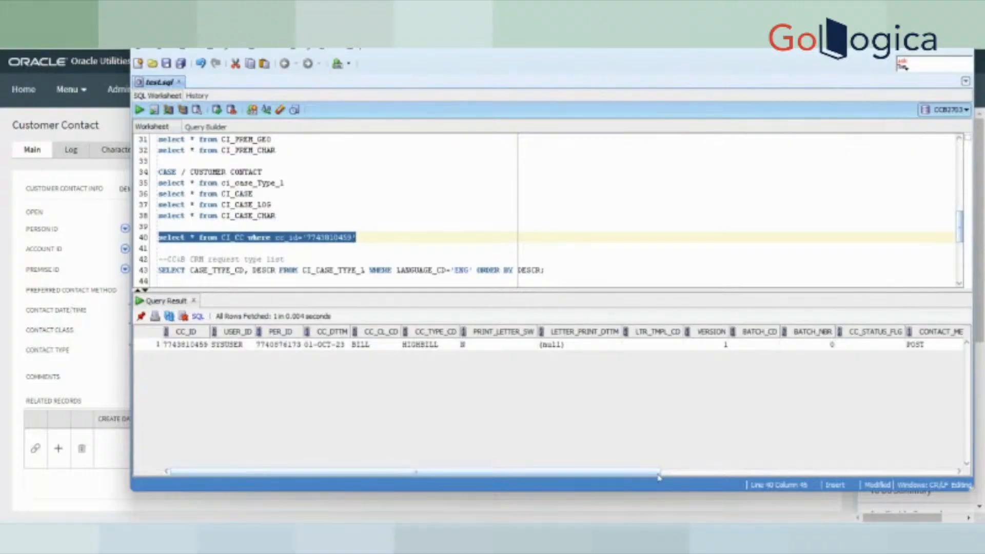
left_click_drag(657, 475, 964, 479)
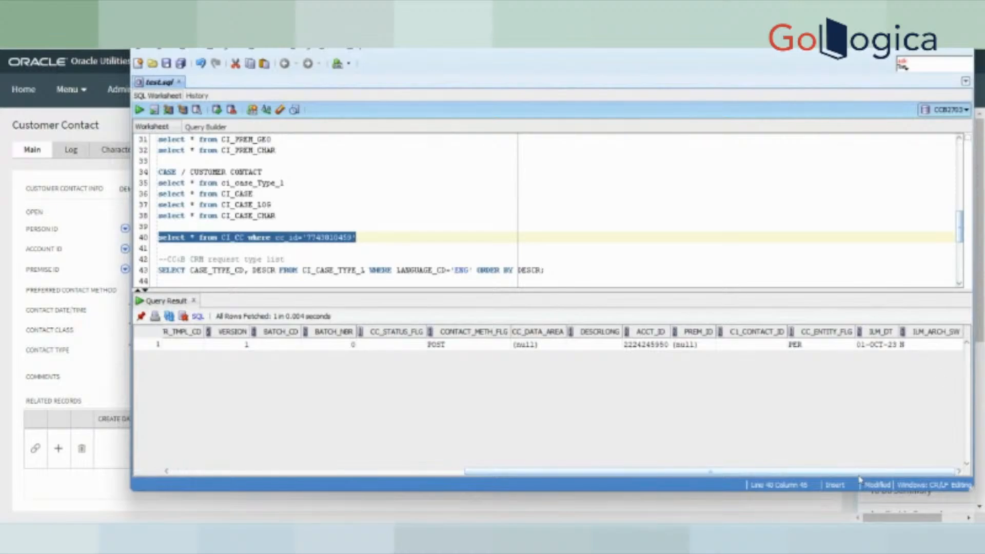
left_click_drag(863, 472, 641, 487)
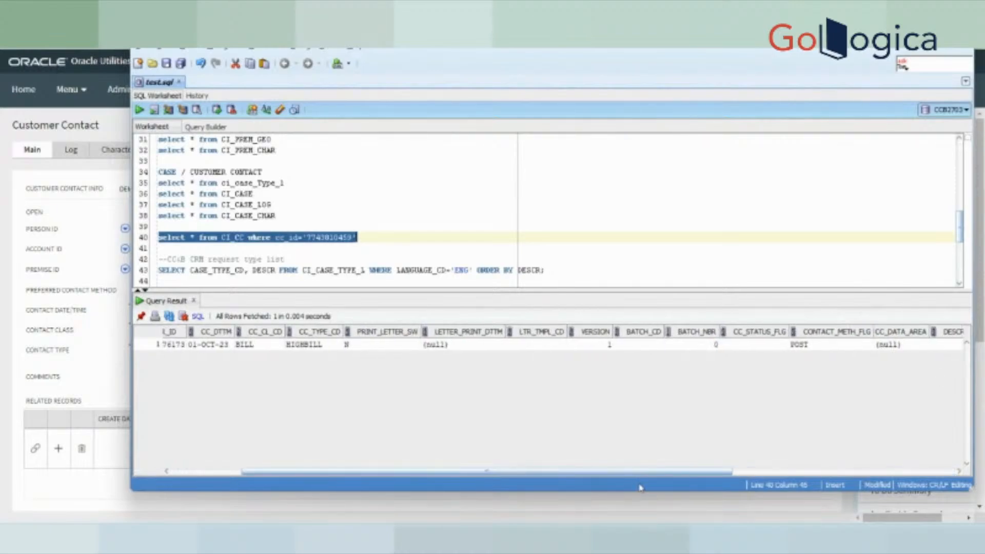
left_click_drag(251, 344, 709, 349)
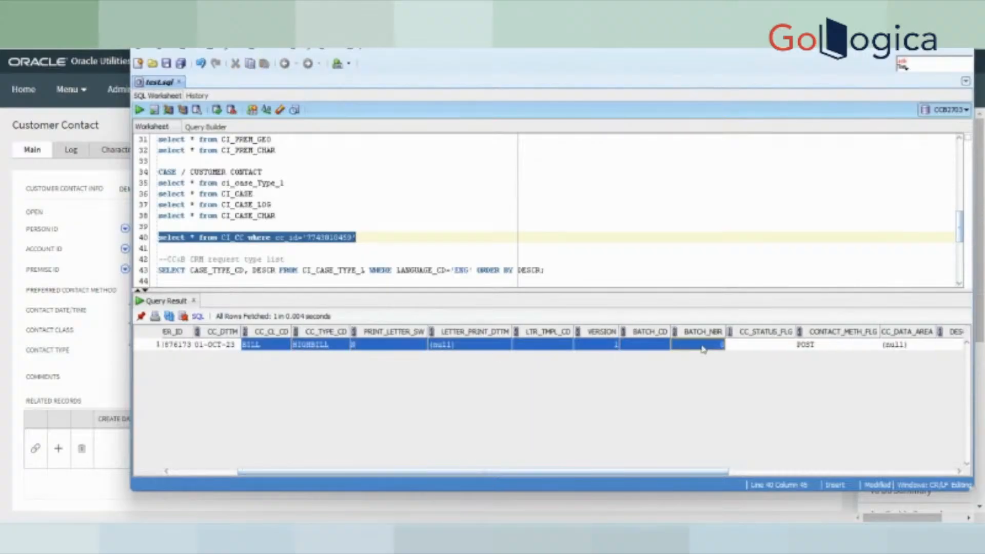
left_click(765, 349)
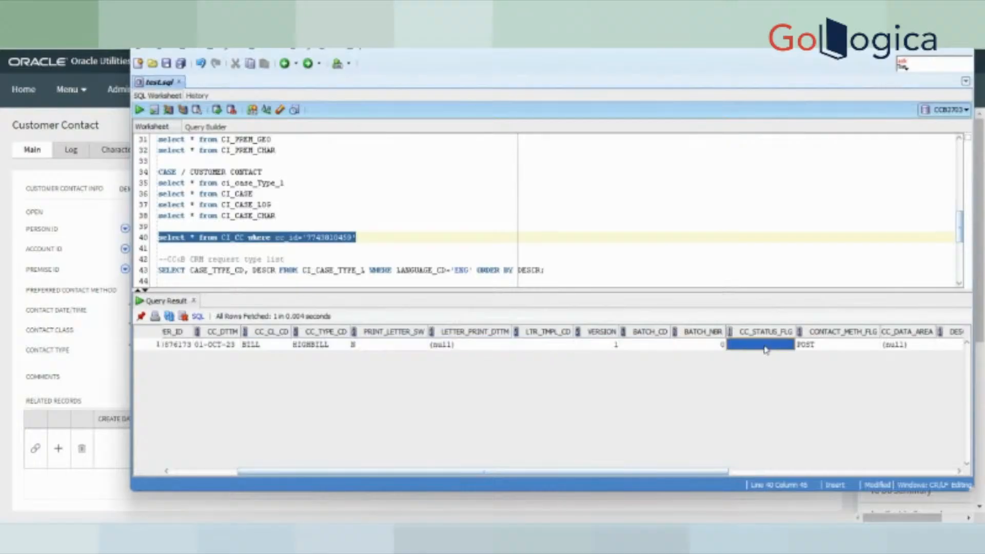
- Mark the customer contact Open and save it
key("alt+Tab")
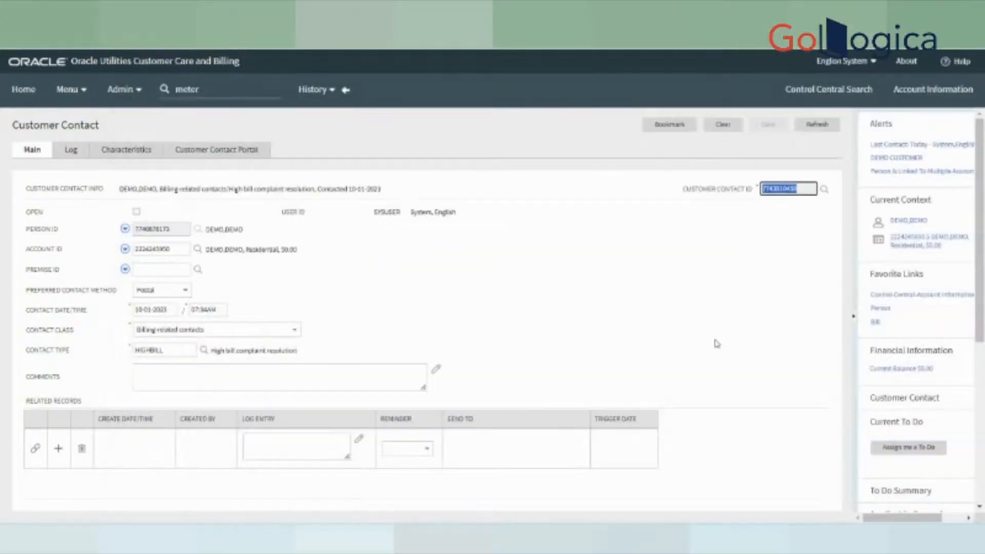
left_click(138, 214)
left_click(137, 211)
left_click(768, 125)
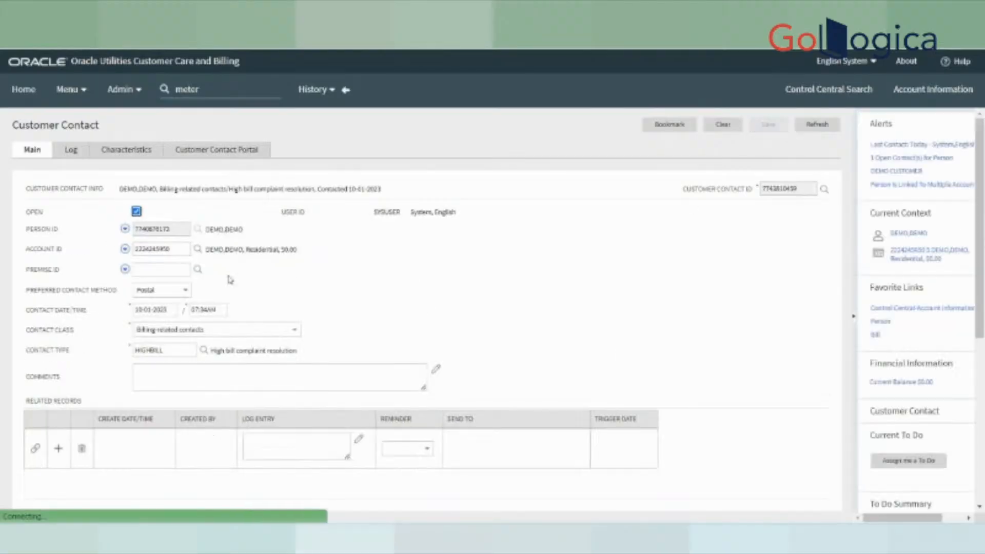
left_click(569, 534)
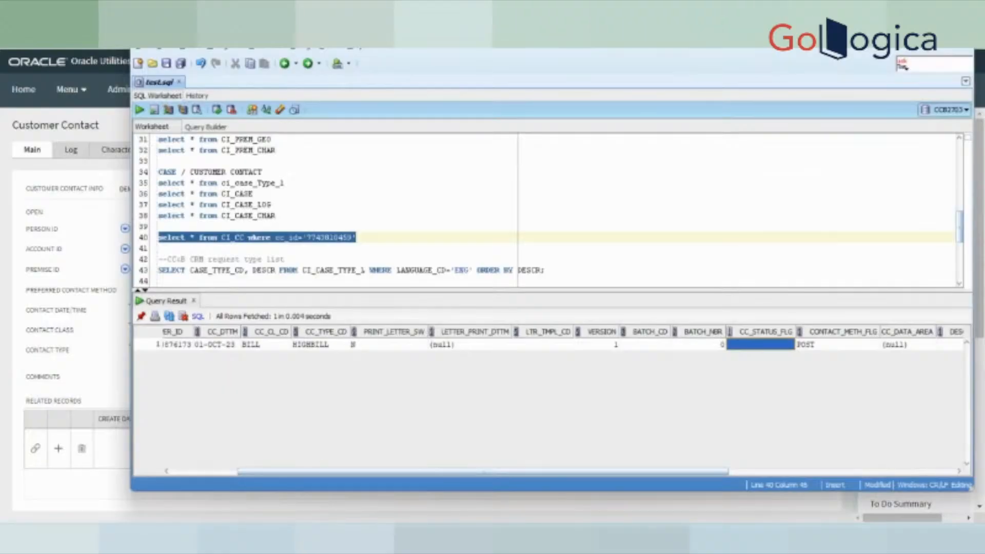
- Re-run the CI_CC lookup and confirm CC_STATUS_FLG now reads 10
left_click(139, 109)
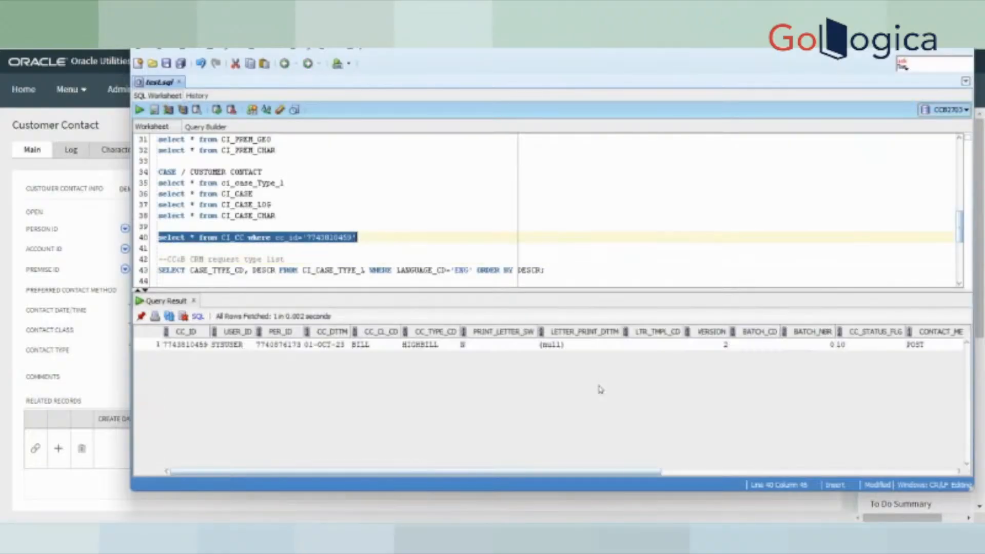
left_click(854, 345)
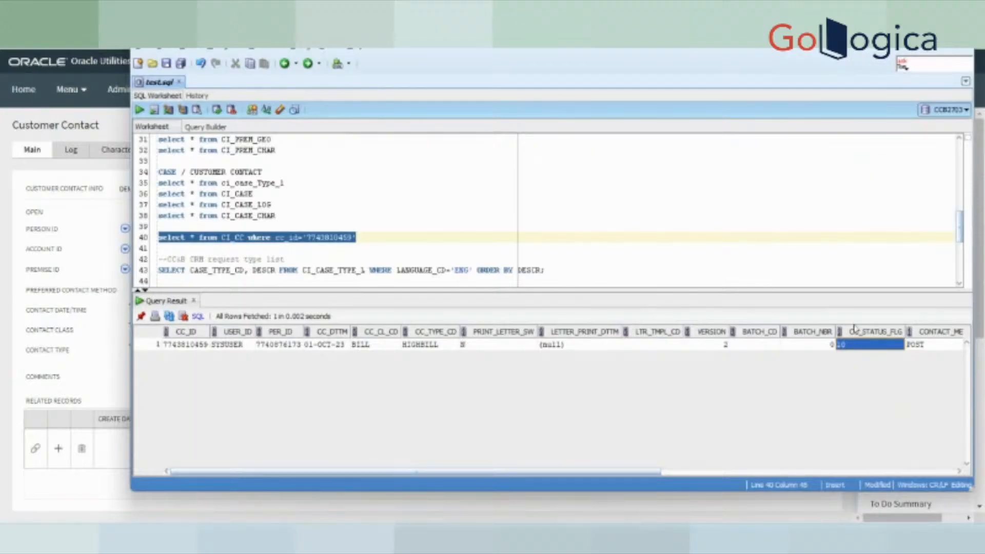
key("alt+Tab")
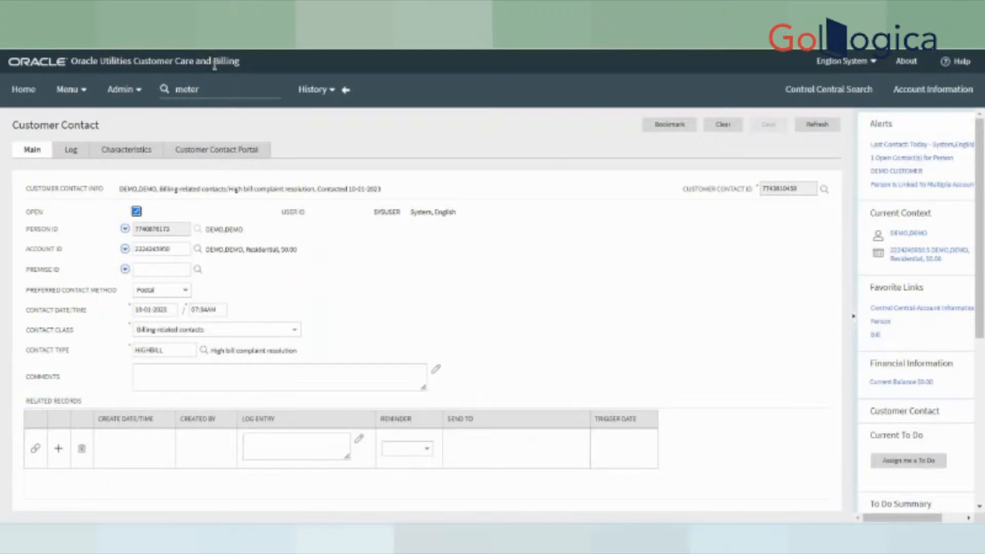
- Search the menu for 'look' and open the Add Lookup page with its Field Name search
left_click(217, 94)
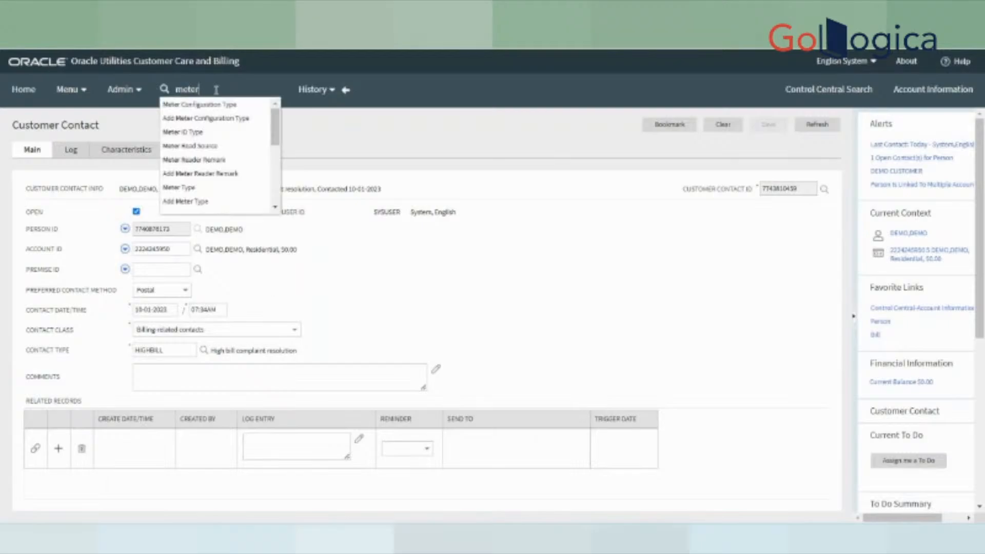
key("BackSpace")
key("BackSpace")
key("BackSpace")
key("BackSpace")
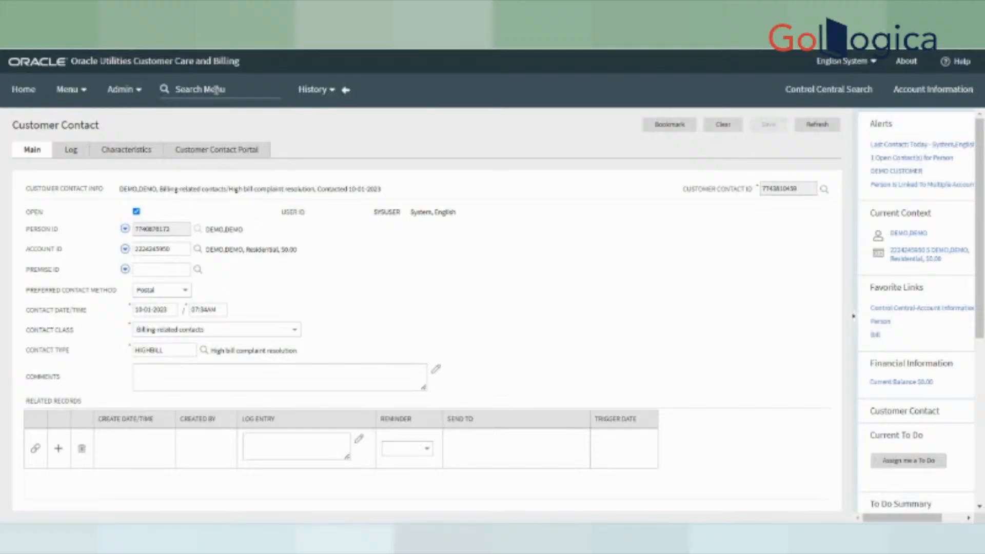
type("cu")
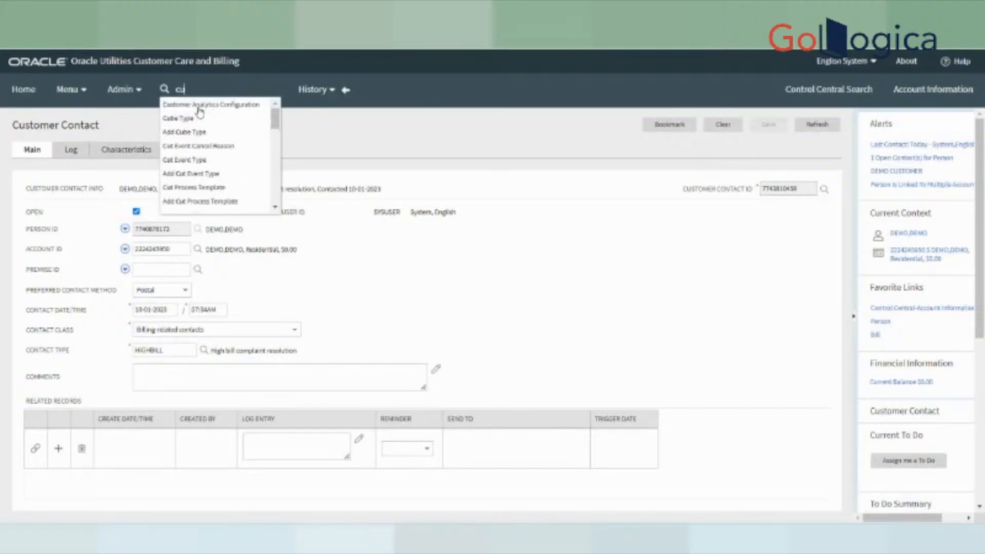
type("stomer")
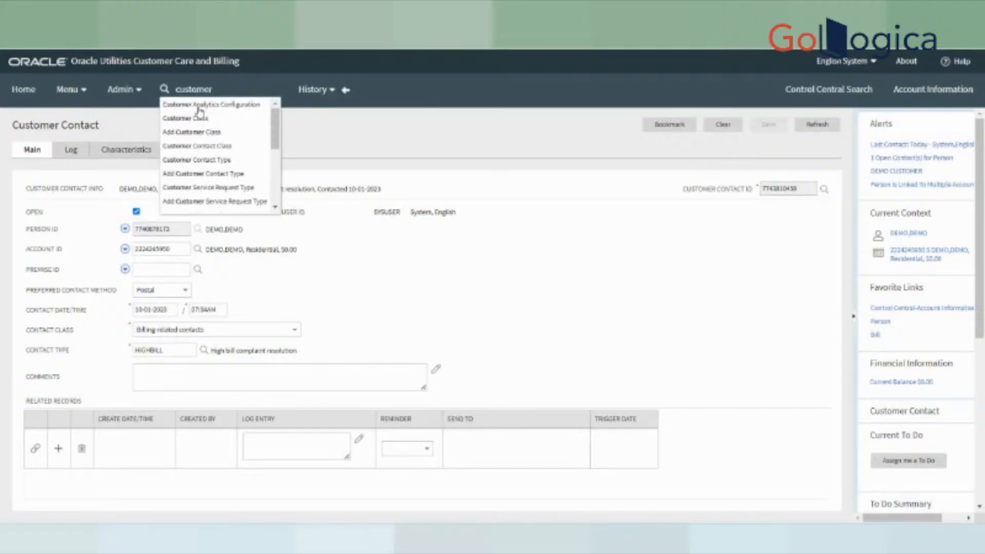
type(" con")
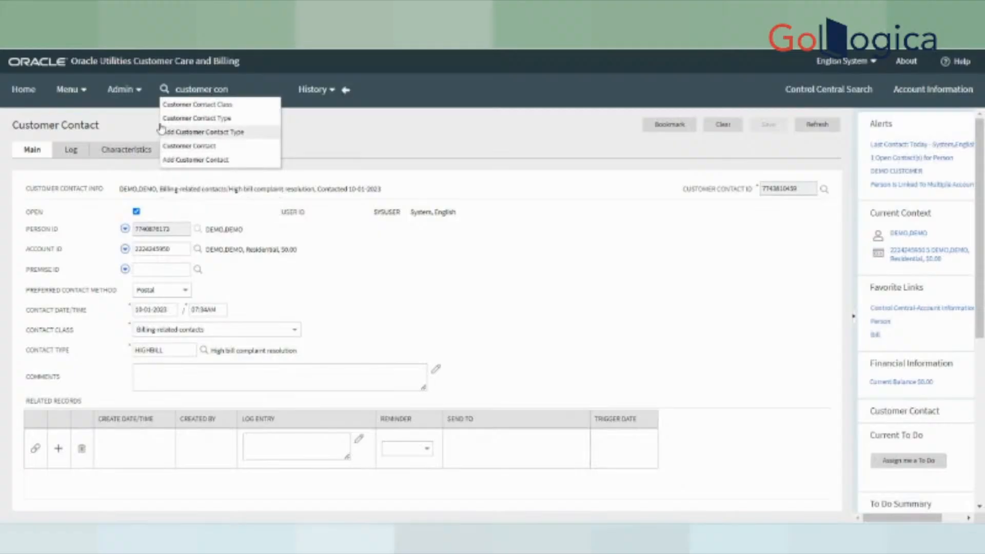
left_click(115, 96)
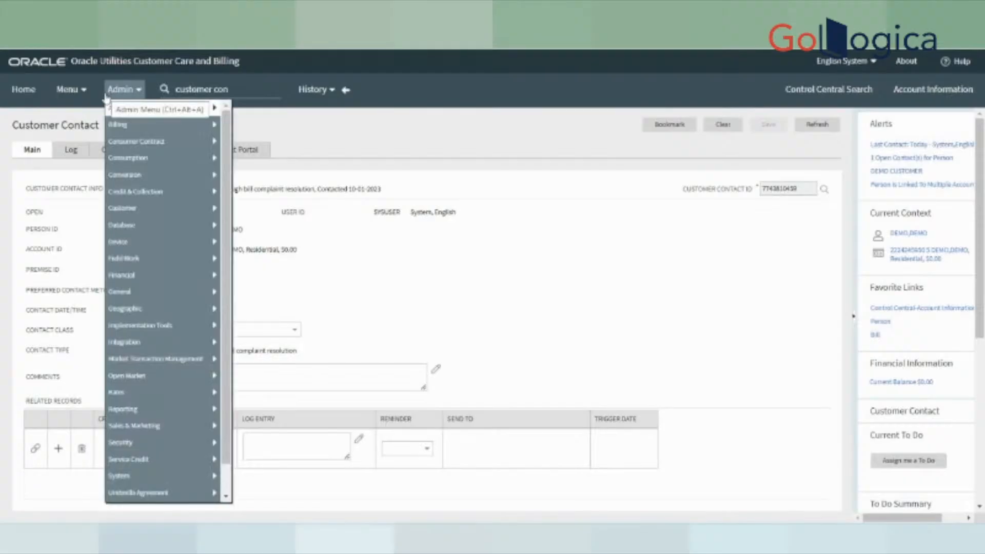
left_click_drag(243, 93, 113, 100)
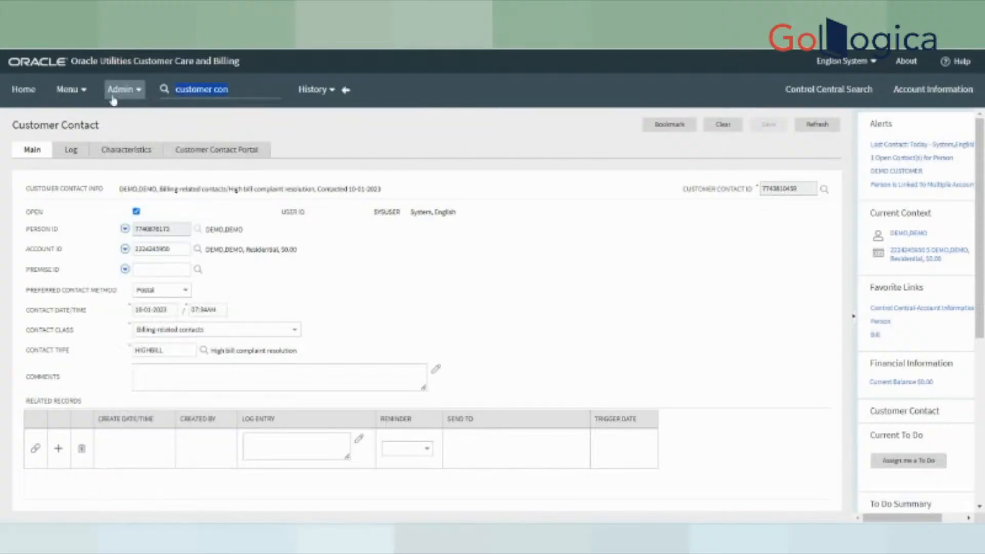
type("look")
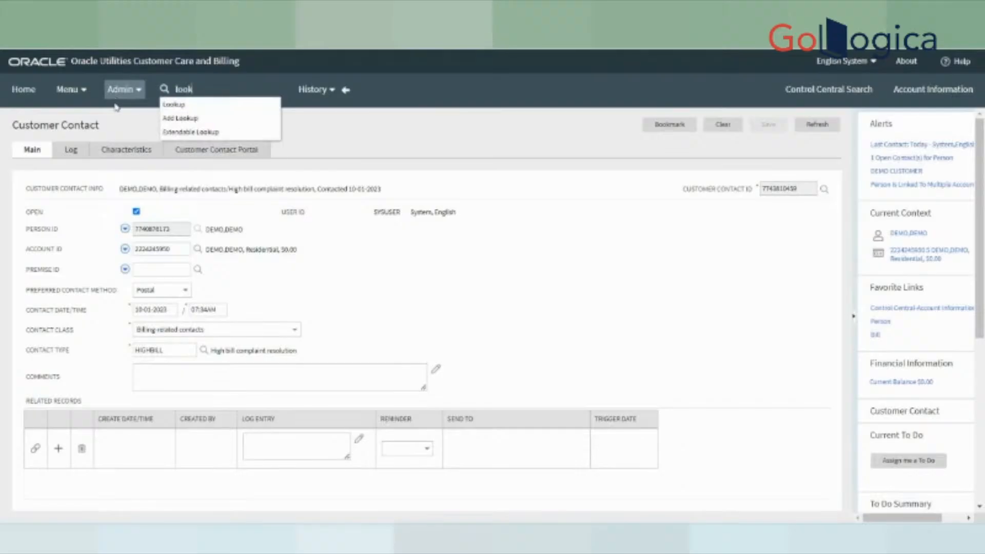
left_click(175, 122)
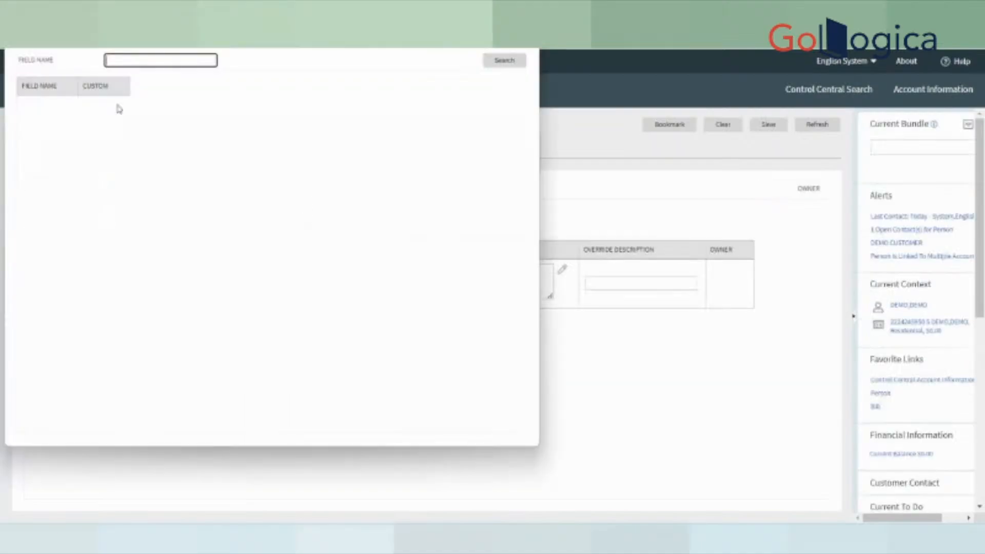
- Search lookup field names for '%%CONTACT' and open SHOW_CCONTACTS_FLG
left_click(124, 57)
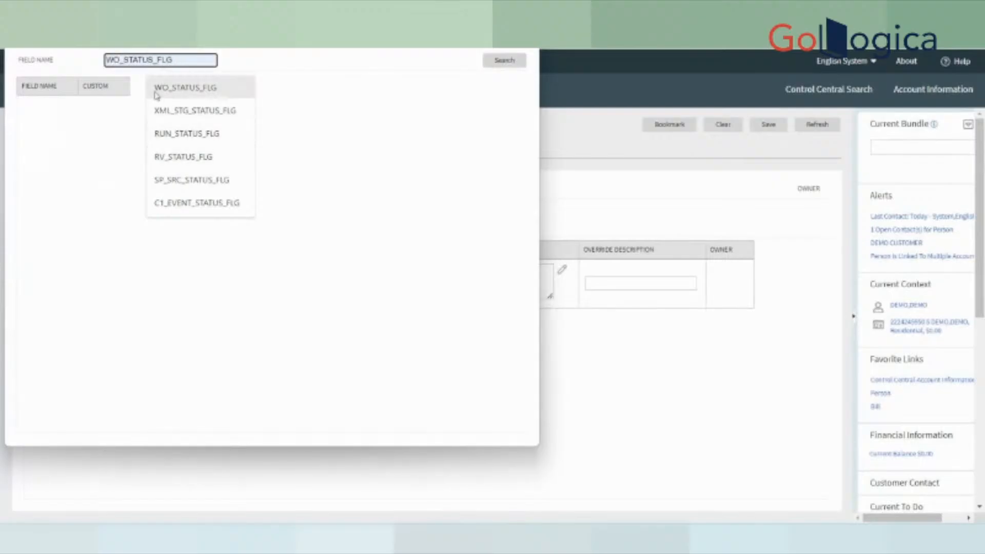
type("%%")
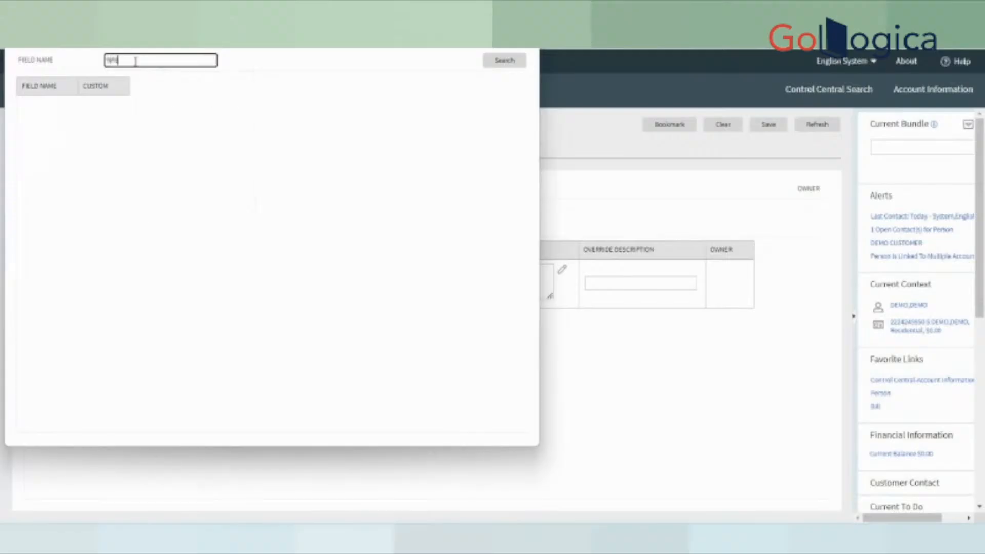
type("CONTACT")
left_click(504, 62)
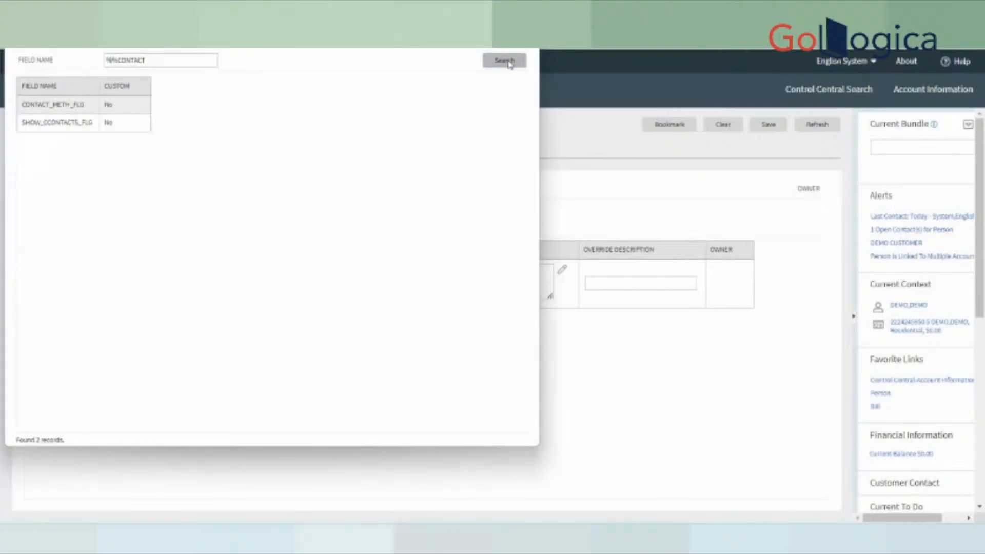
left_click(86, 124)
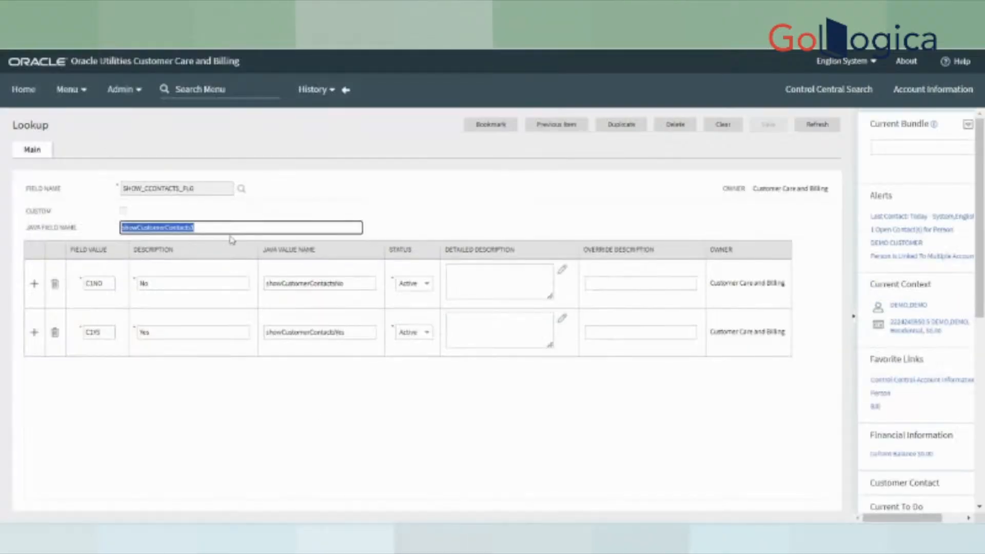
- Step to CONTACT_METH_FLG and review its Email, Phone, Postal and SMS values
left_click(549, 130)
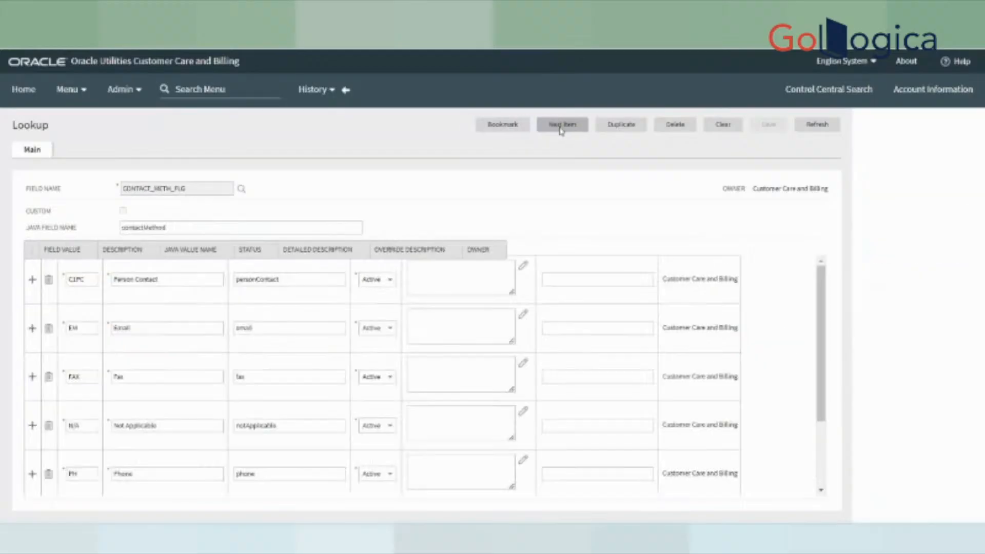
scroll(480, 438, "down", 3)
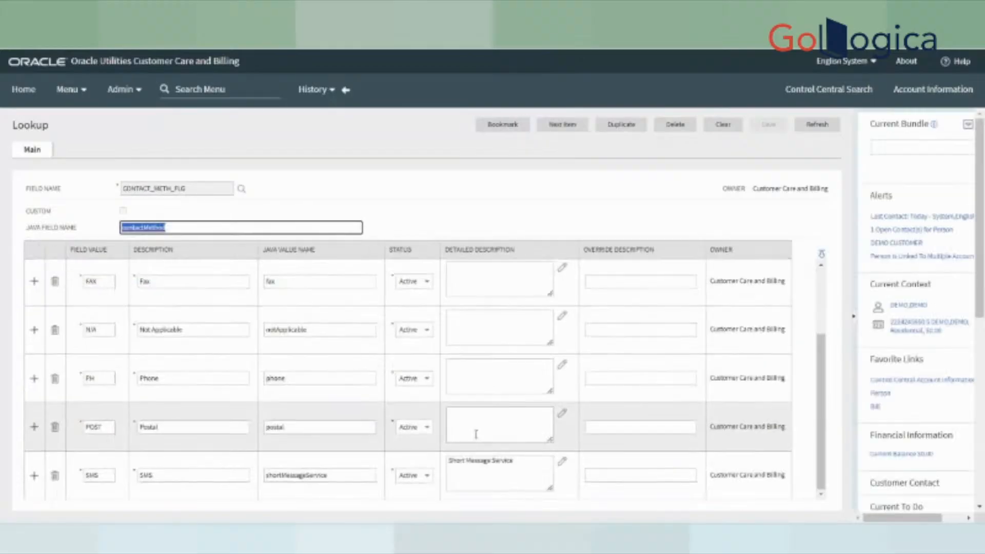
scroll(479, 435, "up", 3)
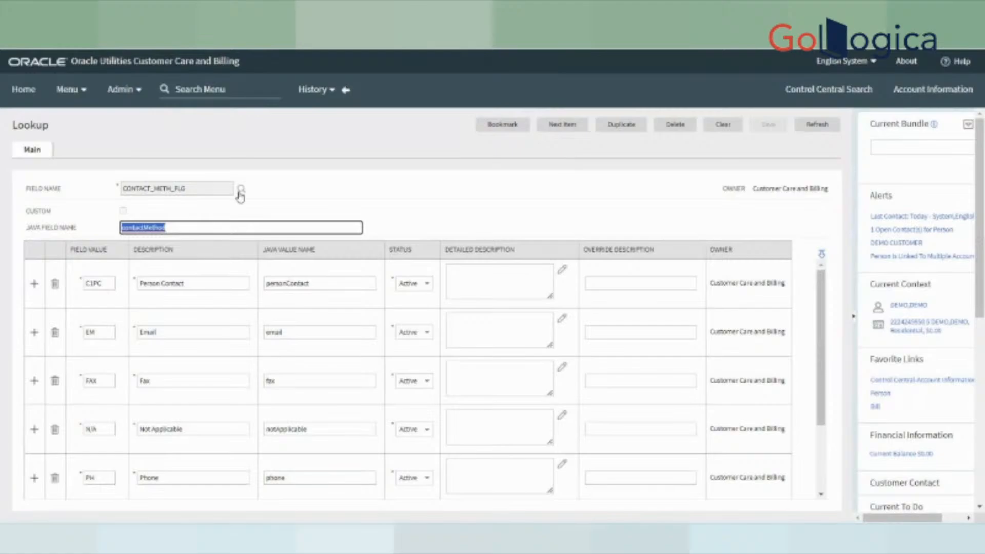
scroll(252, 433, "down", 2)
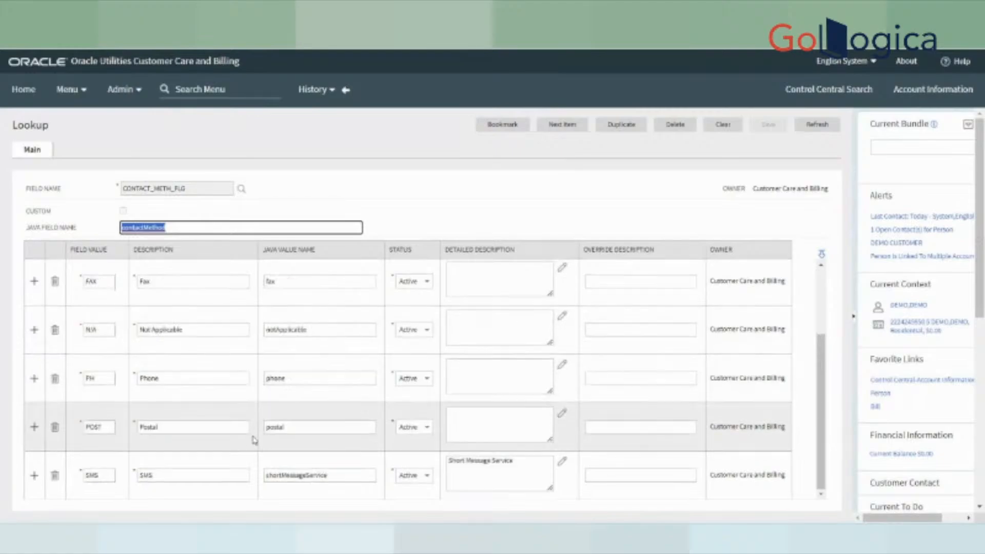
scroll(254, 439, "up", 2)
left_click(241, 189)
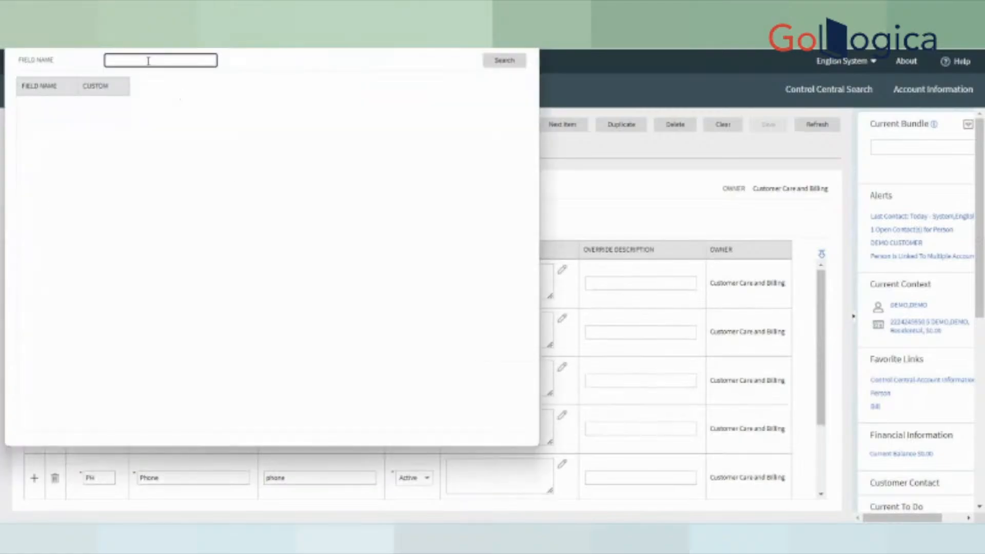
- Search '%%STATUS', open CC_STATUS_FLG and confirm value 10 means Open
left_click(147, 60)
type("%%")
type("STATUS%")
key("Return")
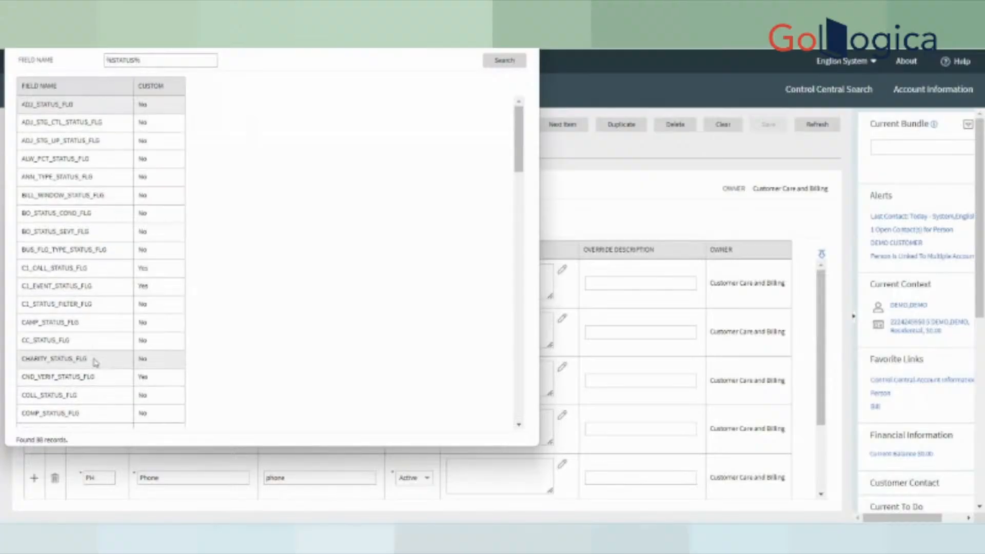
left_click(44, 348)
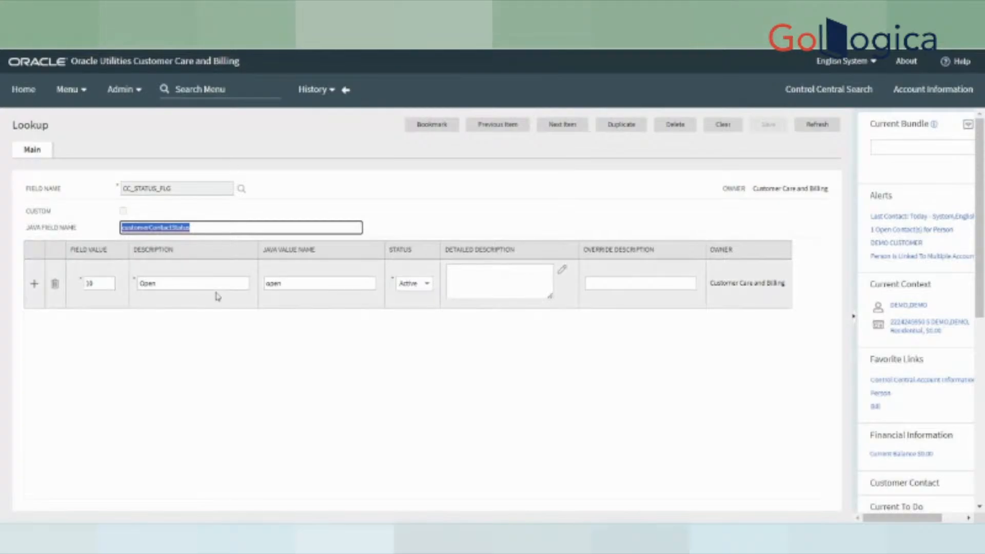
double_click(94, 283)
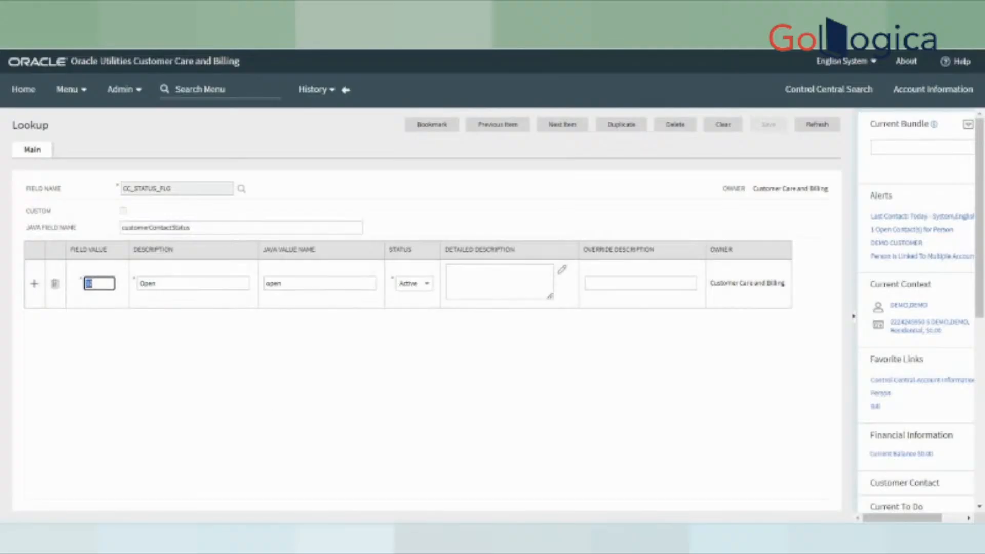
left_click(648, 538)
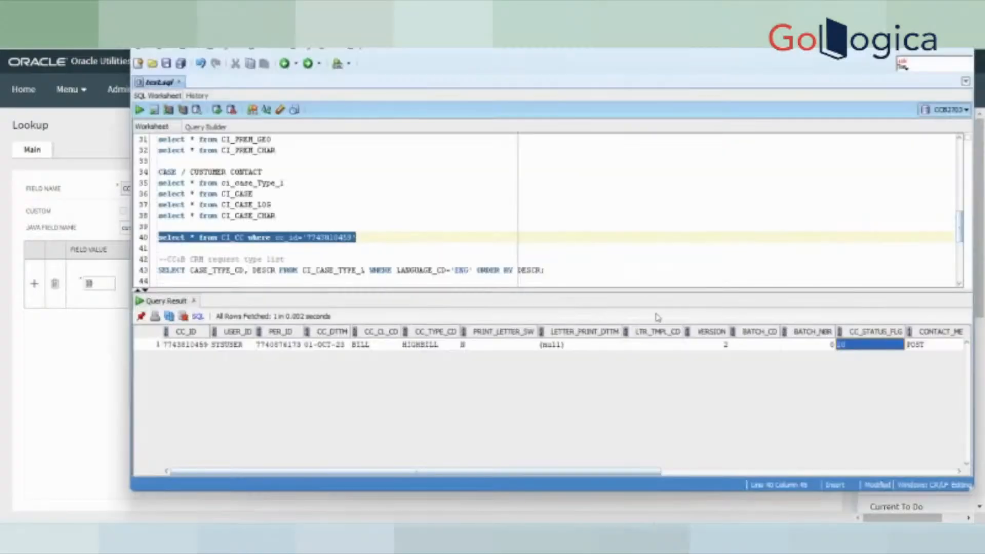
- Compare the CI_CC row's CC_STATUS_FLG value 10 against the lookup in SQL Developer
left_click(384, 237)
left_click_drag(249, 237, 158, 237)
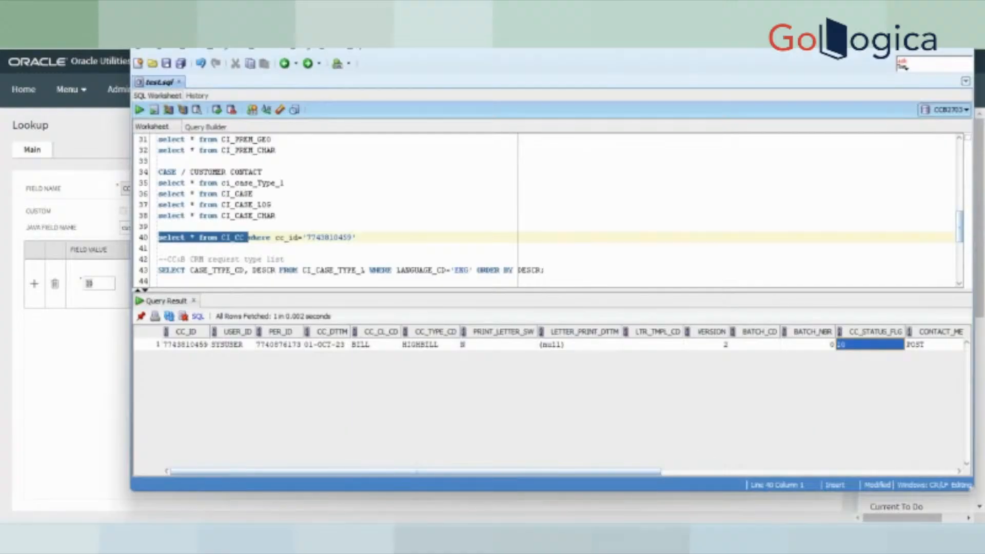
left_click(593, 536)
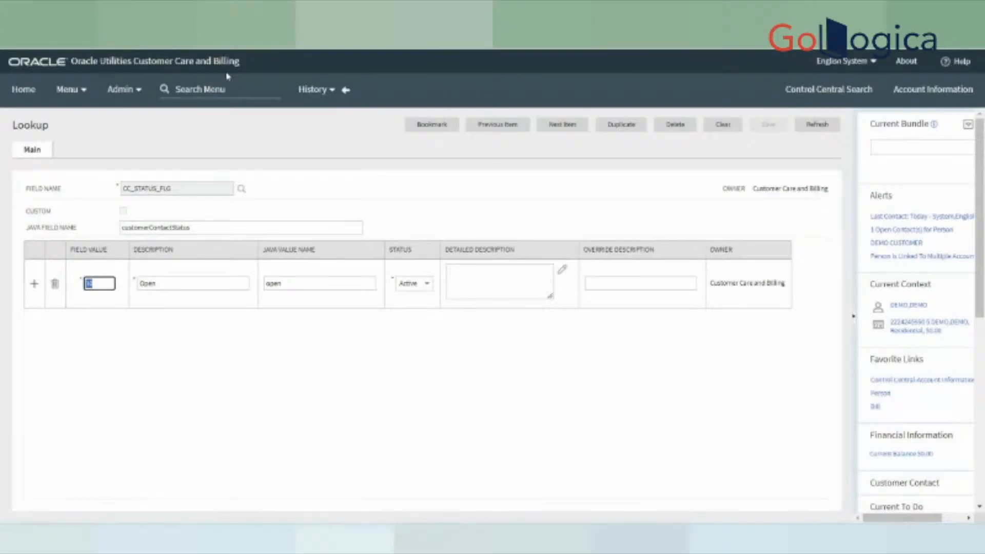
- Return to the HIGHBILL customer contact, untick Open and save it as closed
left_click(345, 90)
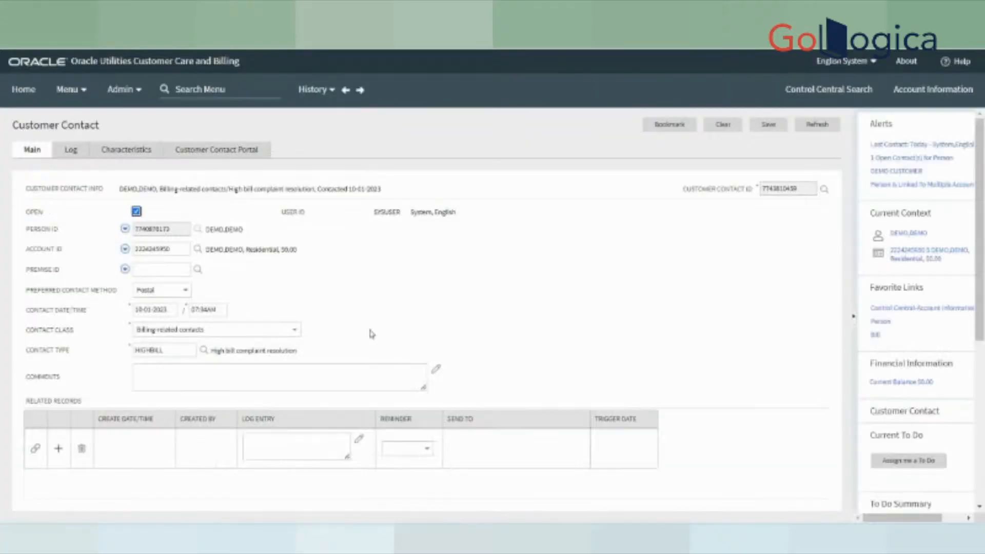
left_click(768, 124)
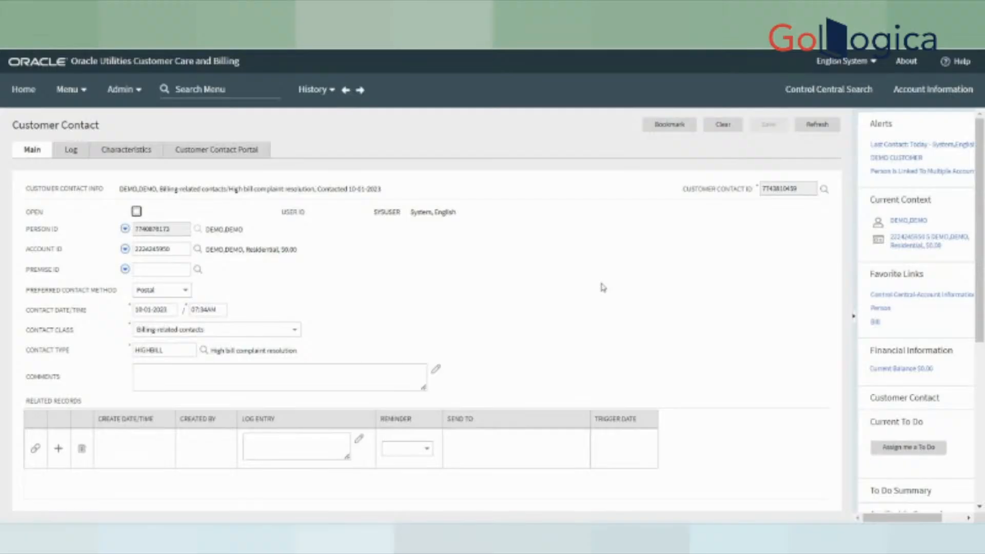
left_click(188, 84)
type("loo")
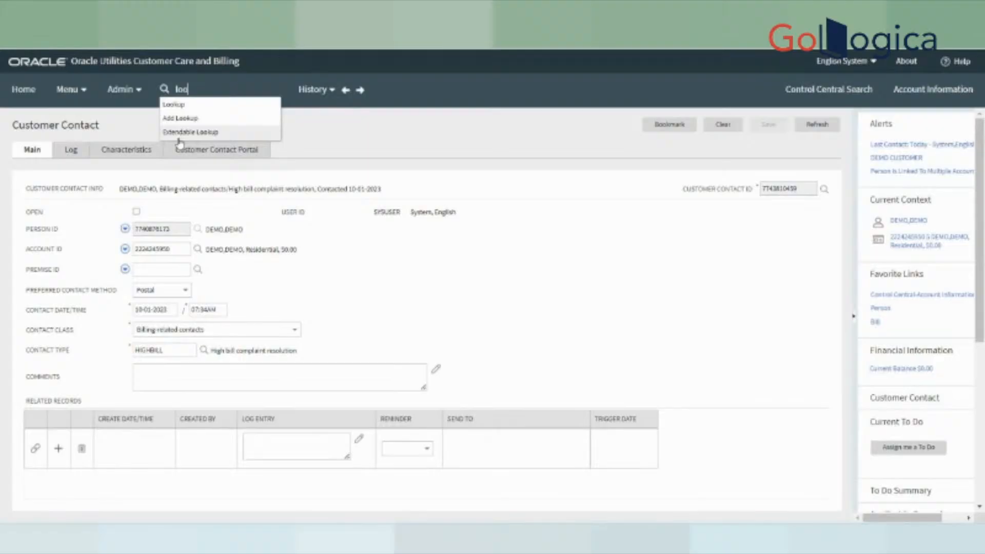
- Search the menu for 'charac' and open the Characteristic Type page
key("BackSpace")
key("BackSpace")
key("BackSpace")
type("fea")
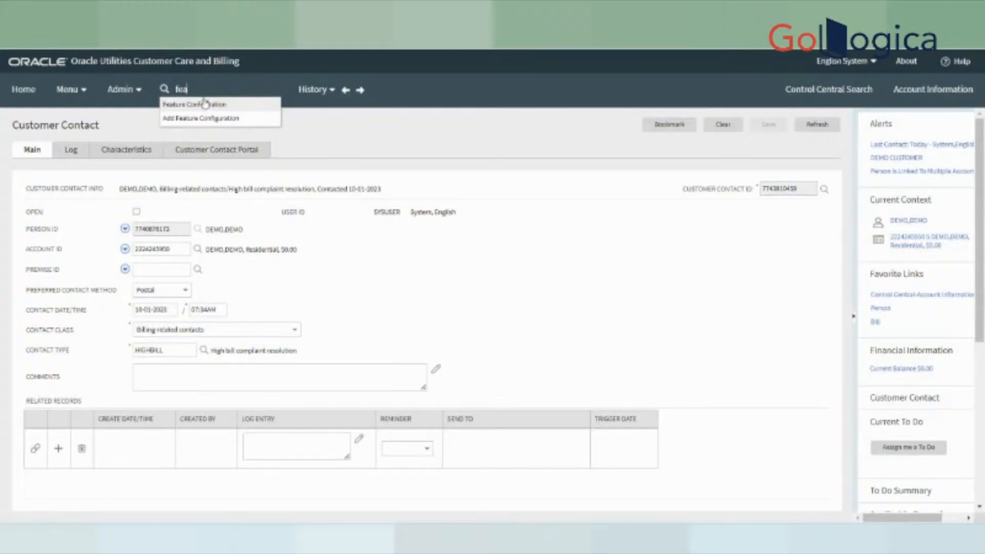
left_click_drag(196, 92, 139, 100)
type("char")
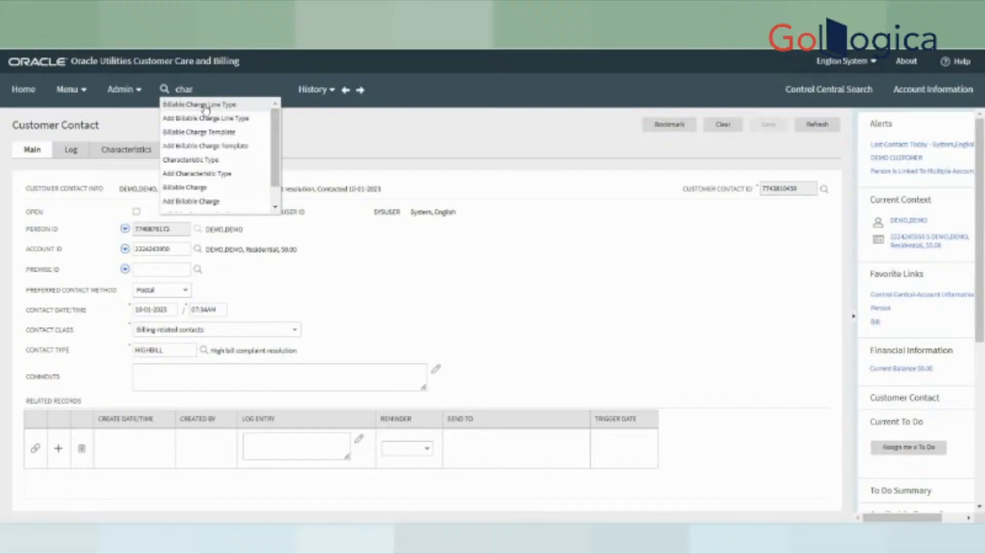
type("ac")
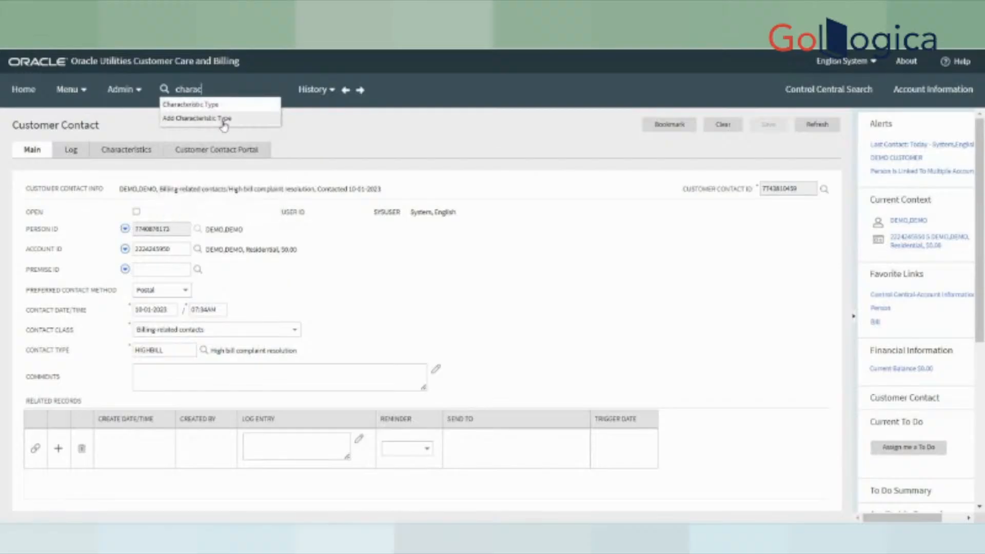
left_click(193, 106)
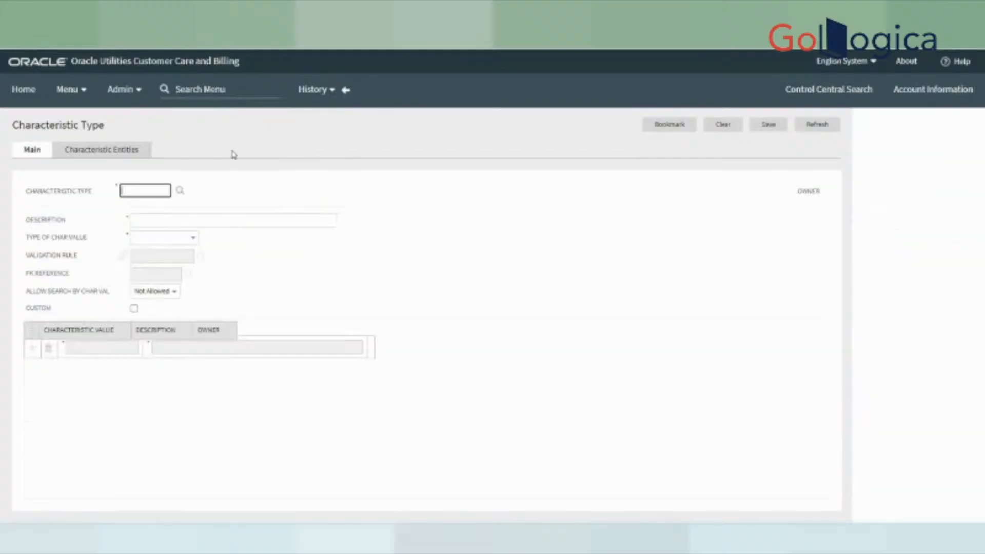
- Search characteristic types by description for nation, load NATION (Nationality) and view its Characteristic Entities
left_click(504, 60)
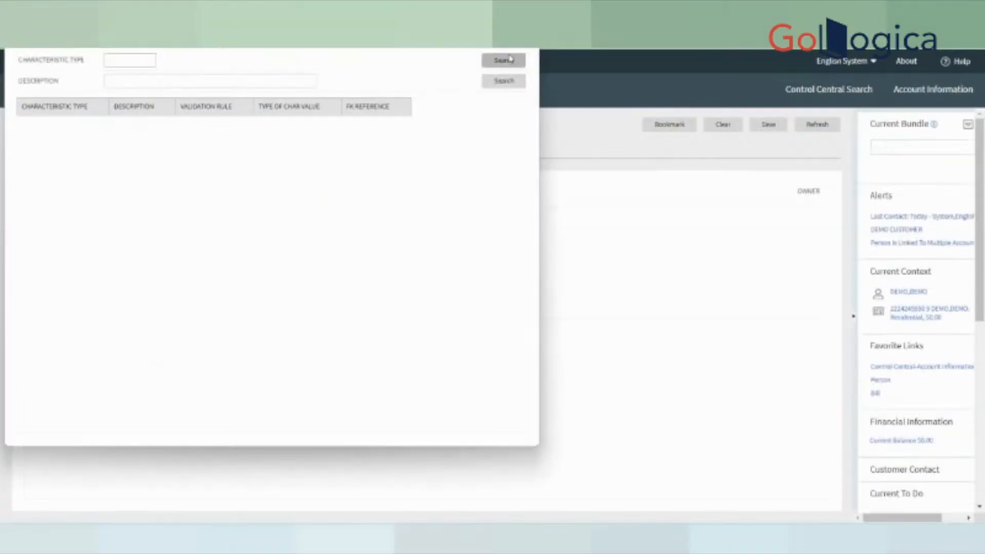
scroll(287, 359, "down", 15)
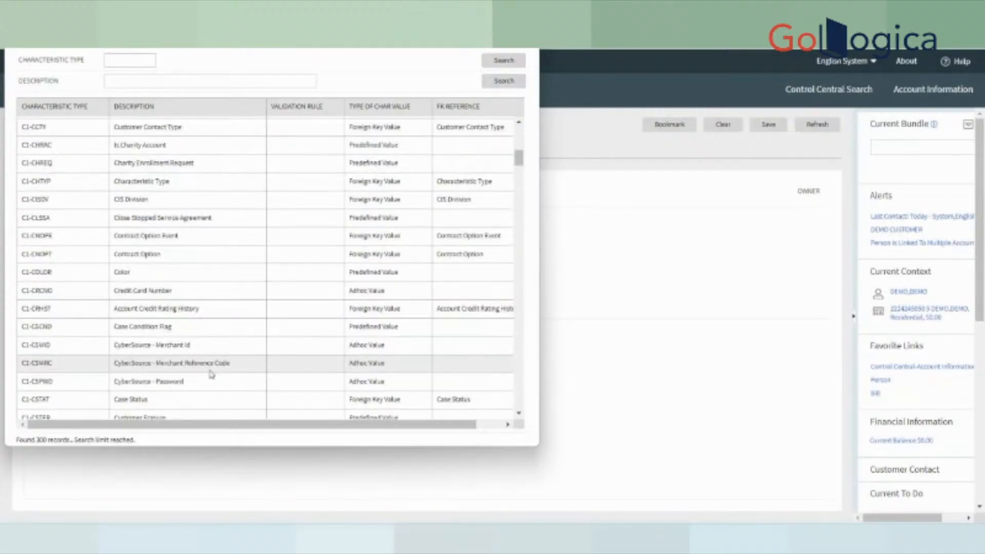
scroll(212, 390, "down", 15)
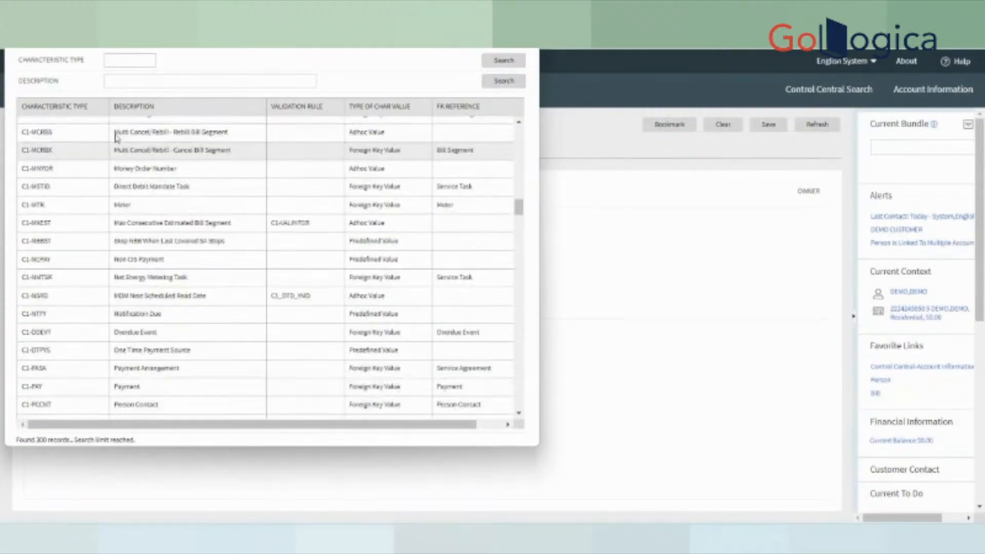
left_click(116, 81)
type("%%")
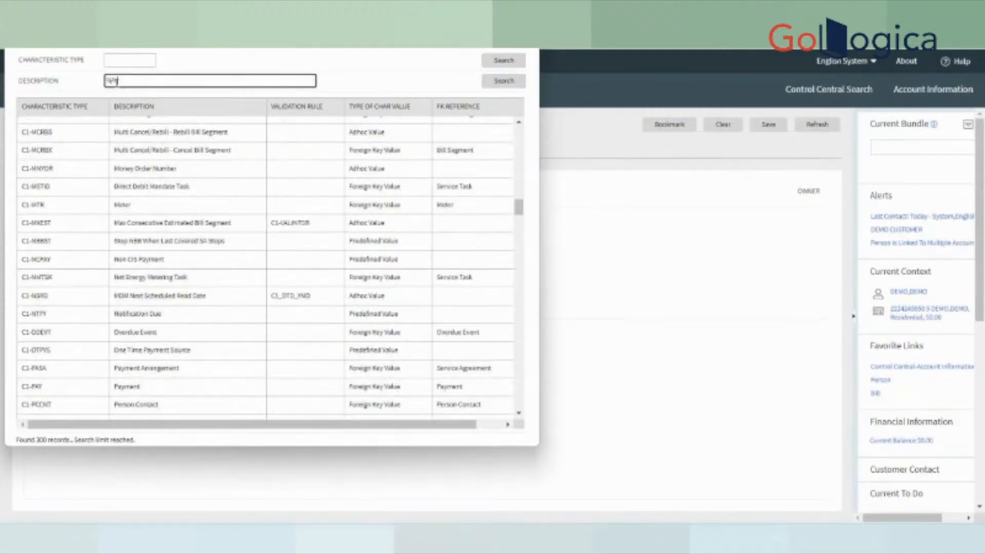
type("thon")
key("Return")
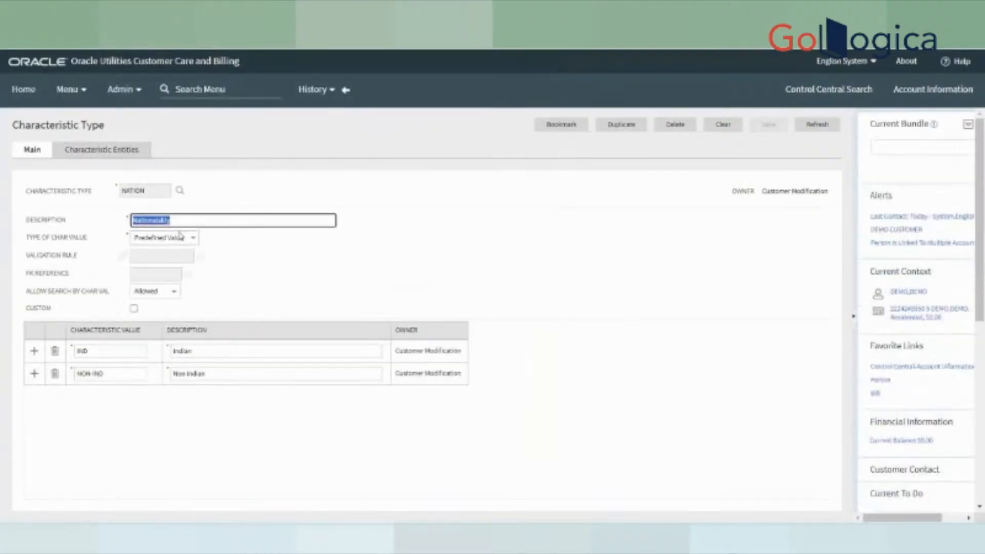
left_click(142, 188)
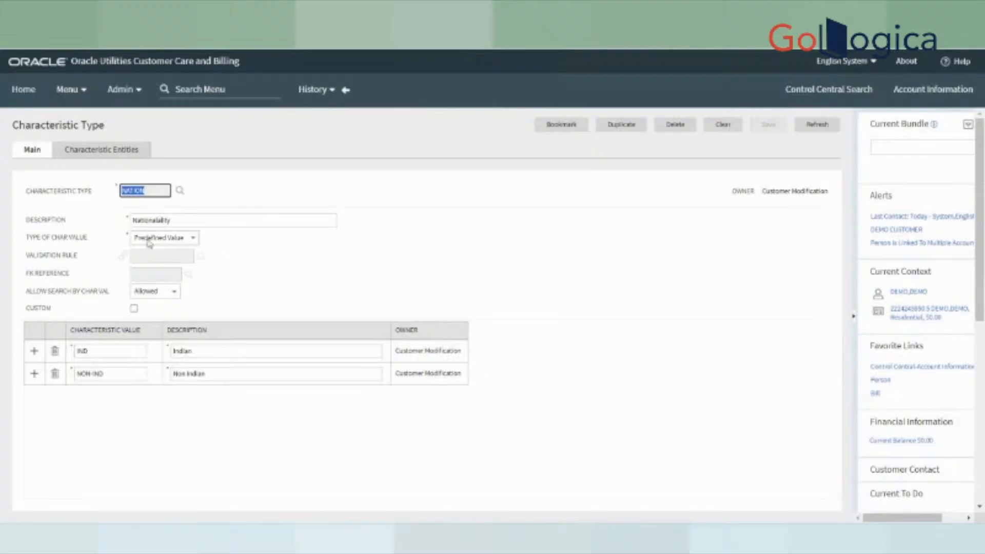
left_click(121, 151)
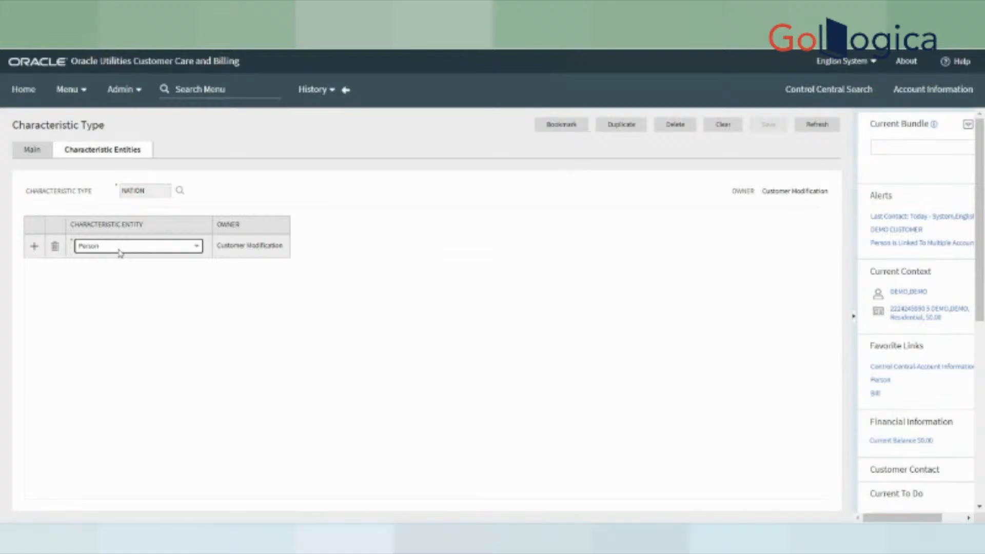
- Change the NATION characteristic entity to Account
left_click(119, 251)
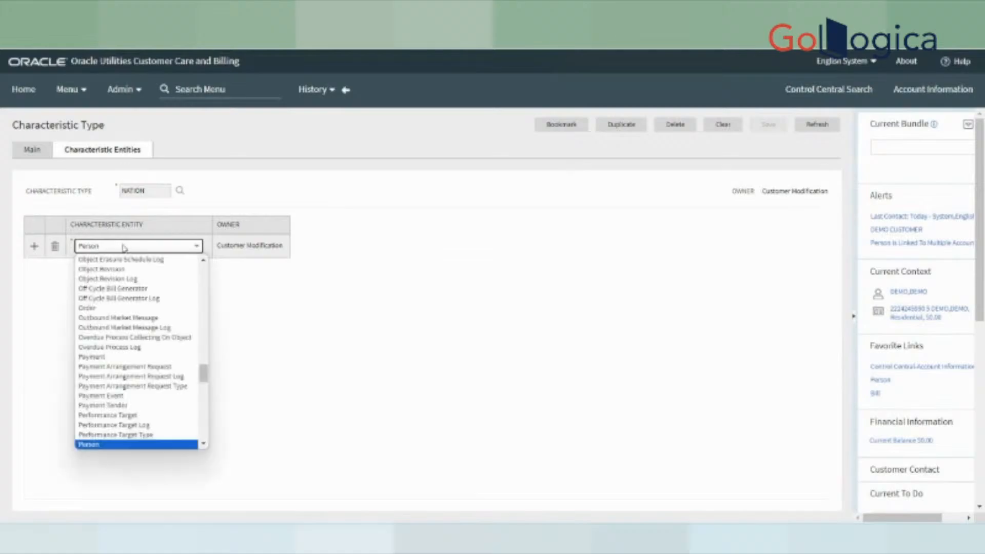
key("a")
left_click(114, 266)
left_click(115, 249)
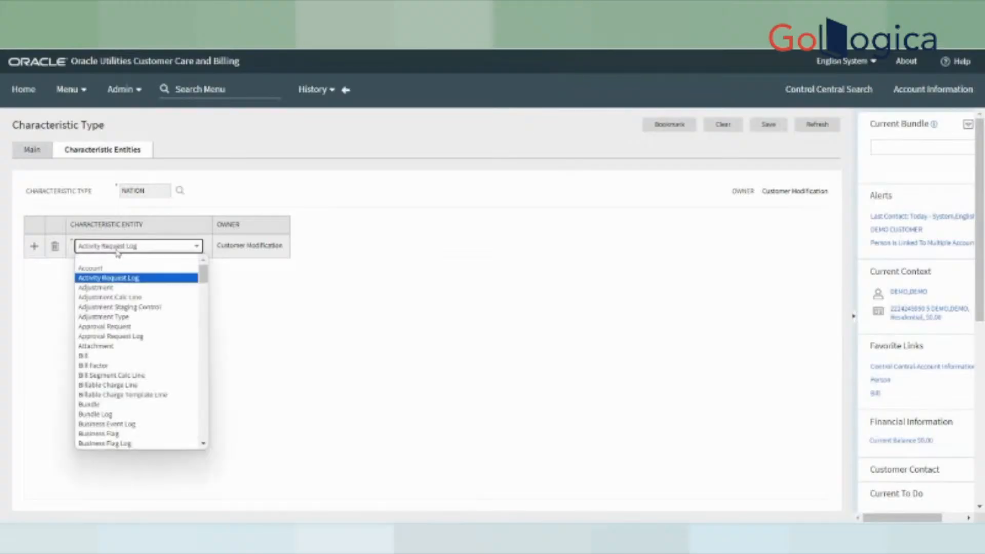
left_click(108, 268)
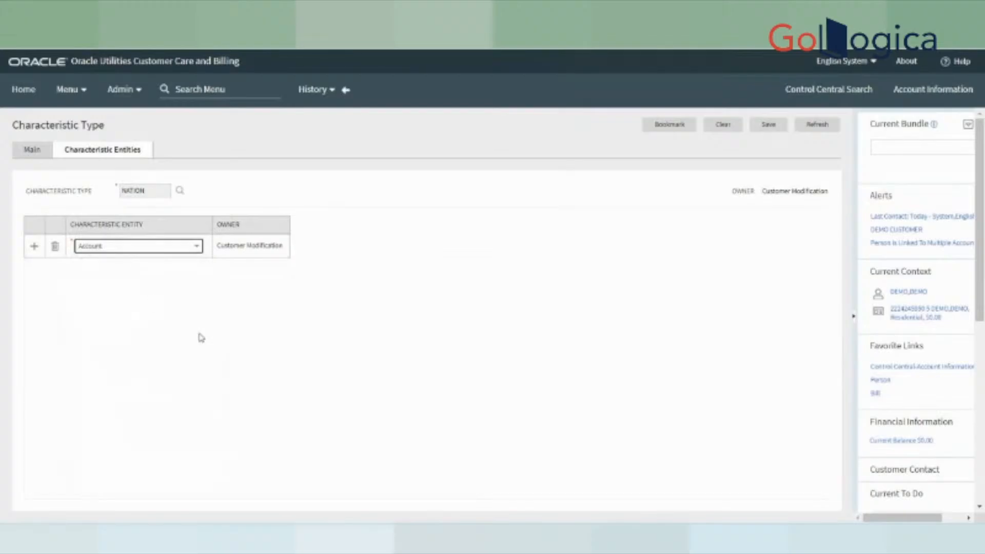
- On the Main tab, clear Type of Char Value, then set it back to Predefined Value
left_click(33, 153)
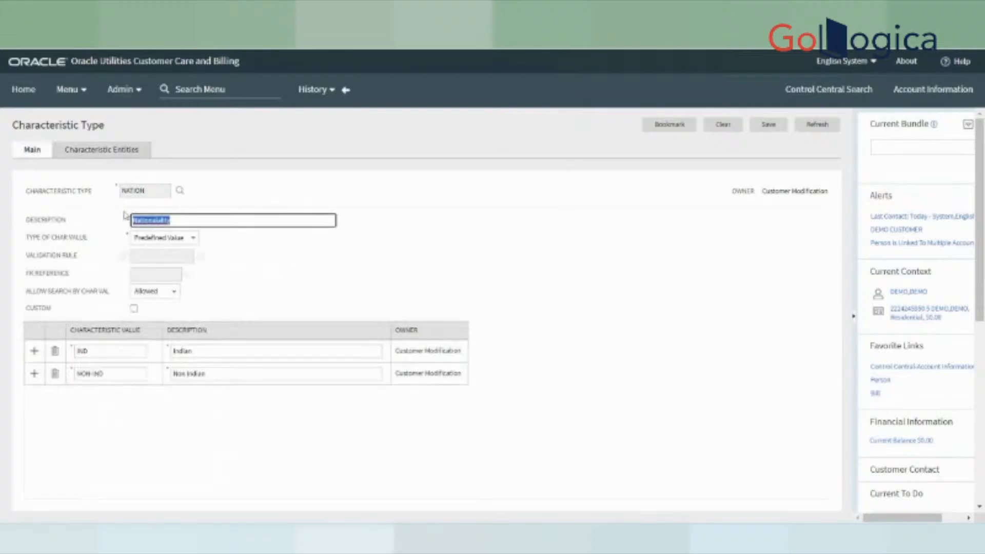
left_click_drag(24, 219, 176, 245)
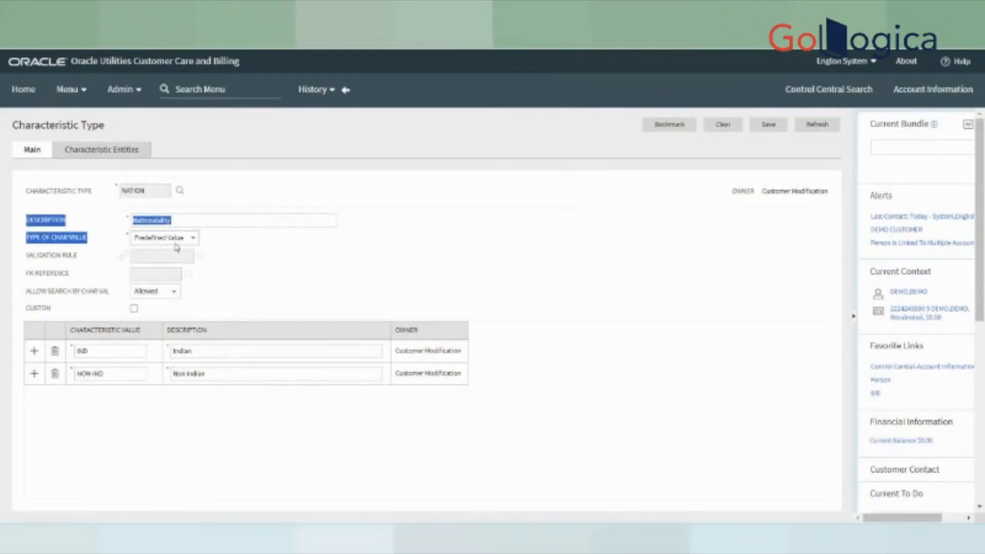
left_click(177, 245)
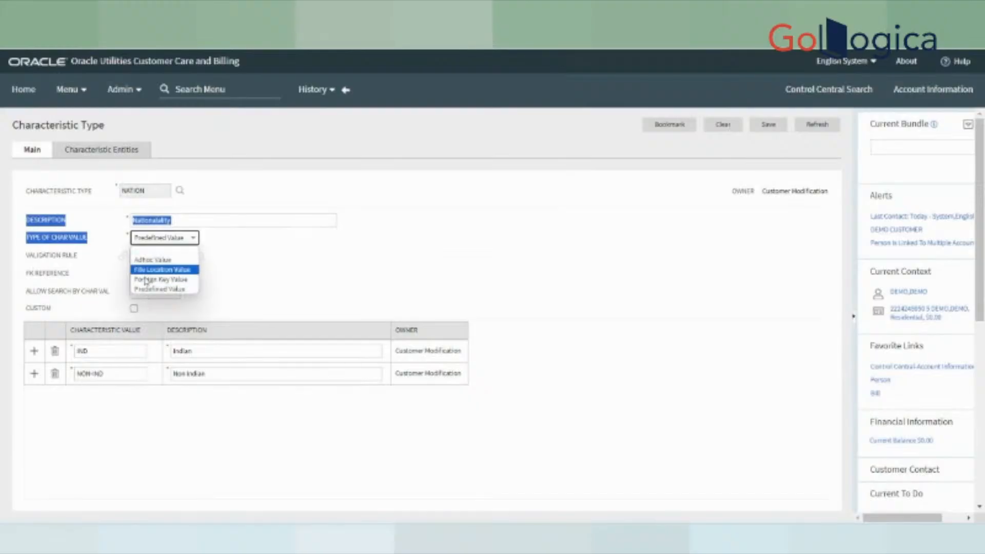
left_click(148, 252)
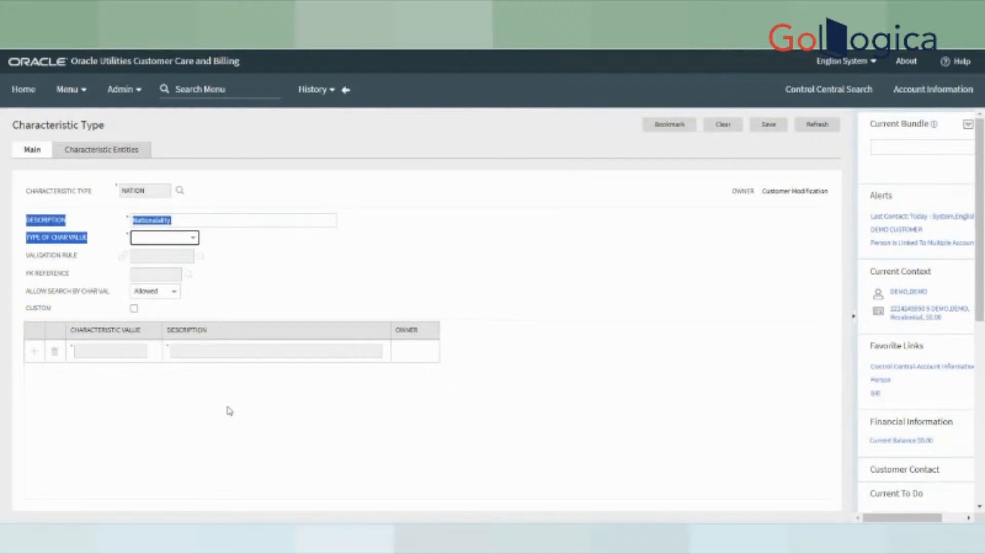
left_click(170, 243)
left_click(159, 289)
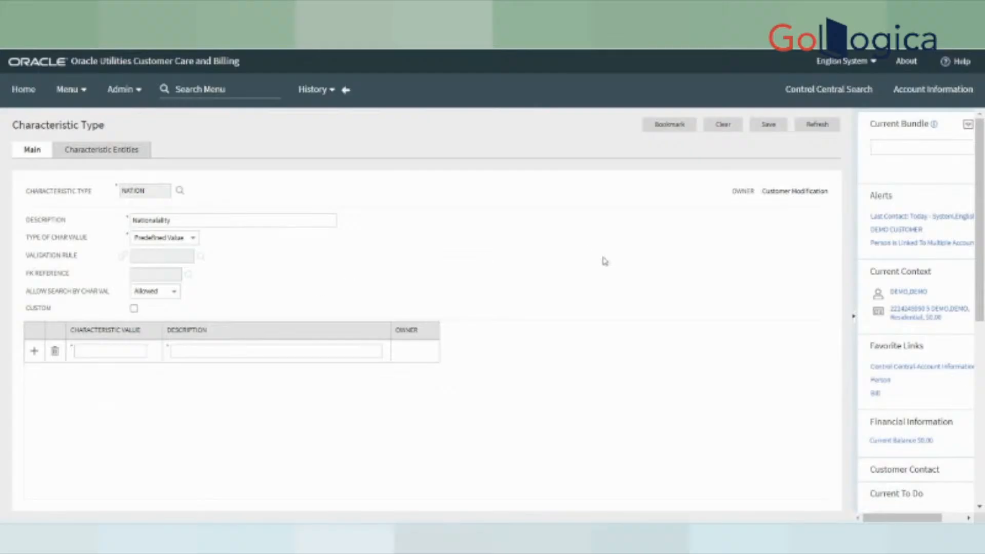
- Open the current customer's person record, discarding unsaved changes, and view its Characteristics
left_click(907, 292)
left_click(553, 121)
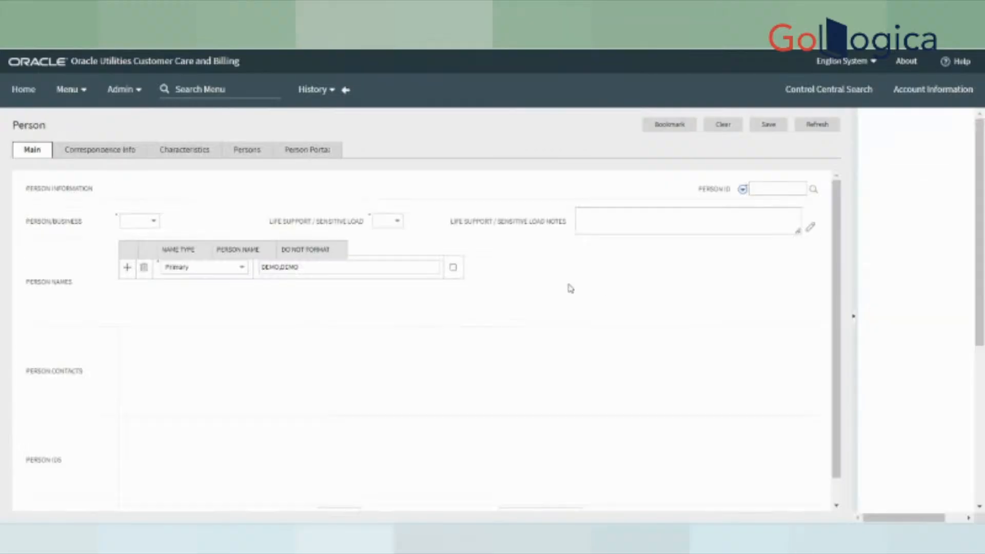
left_click(190, 151)
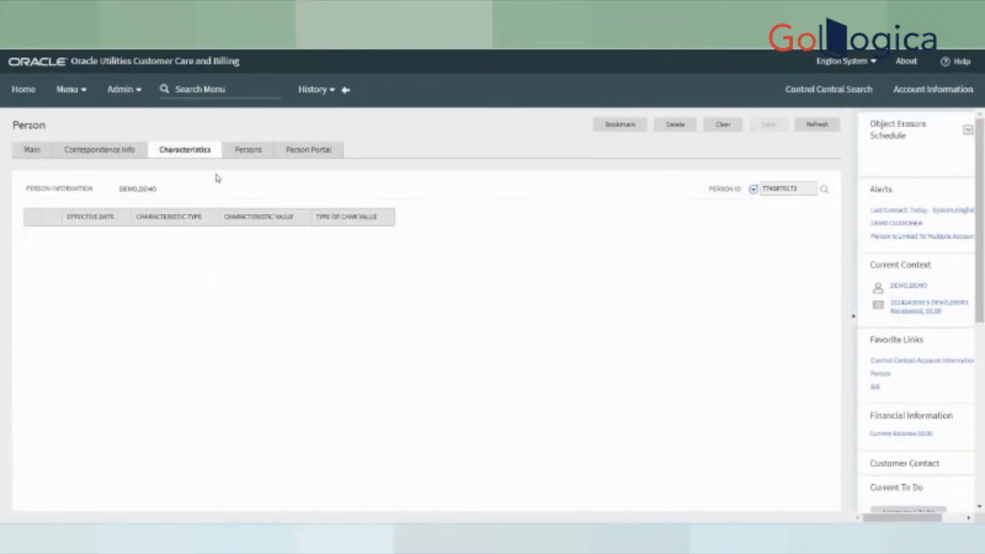
- Add a Nationality characteristic row and check its allowed values, leaving the value blank
left_click(213, 244)
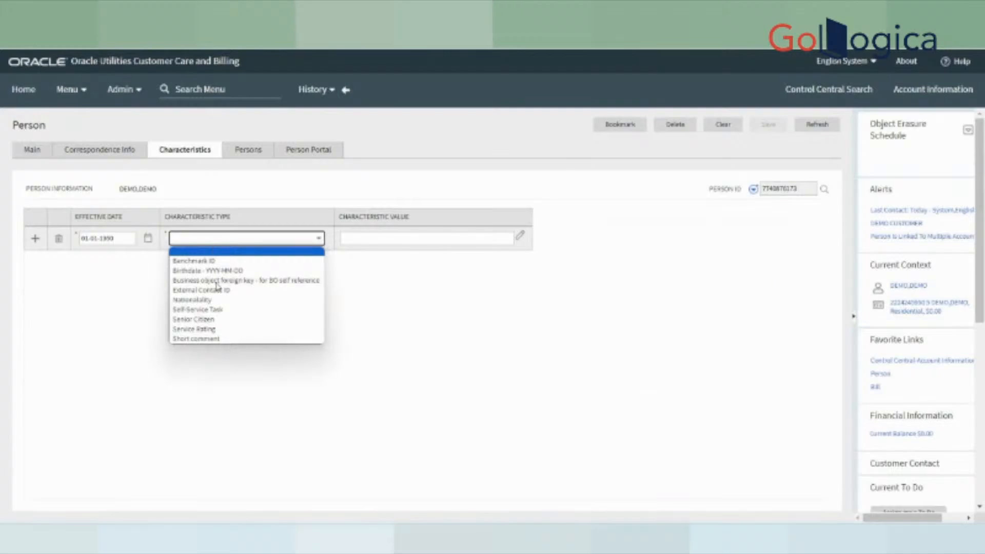
left_click(216, 299)
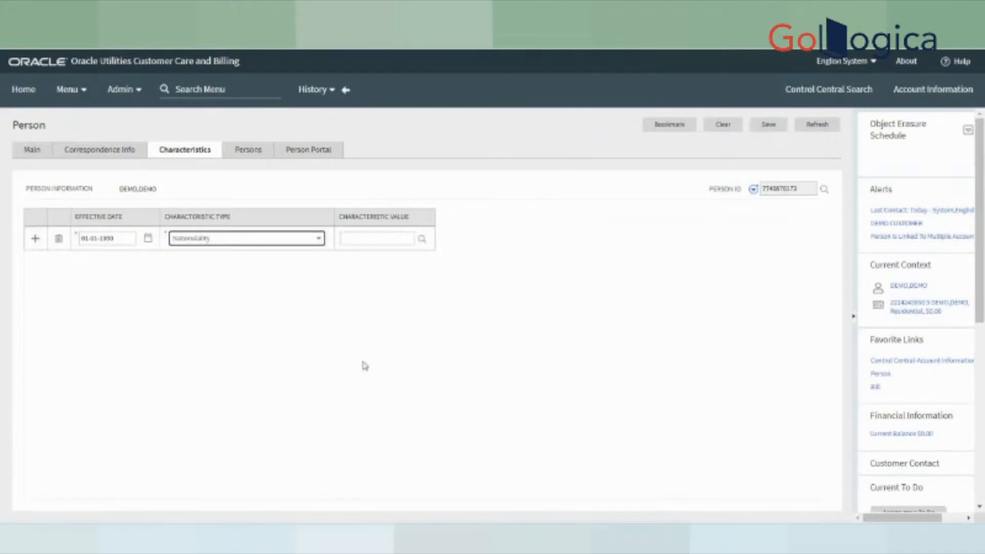
left_click(422, 240)
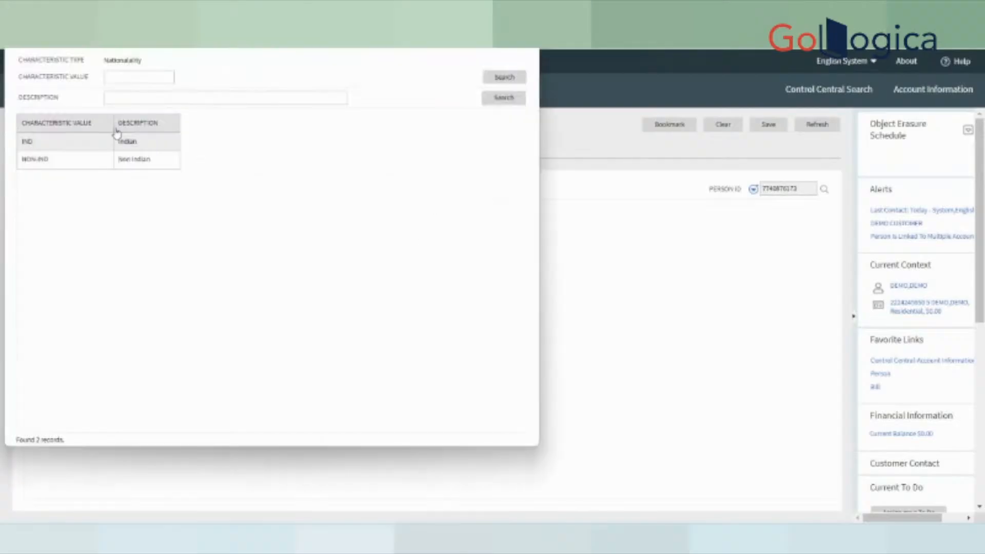
left_click(525, 12)
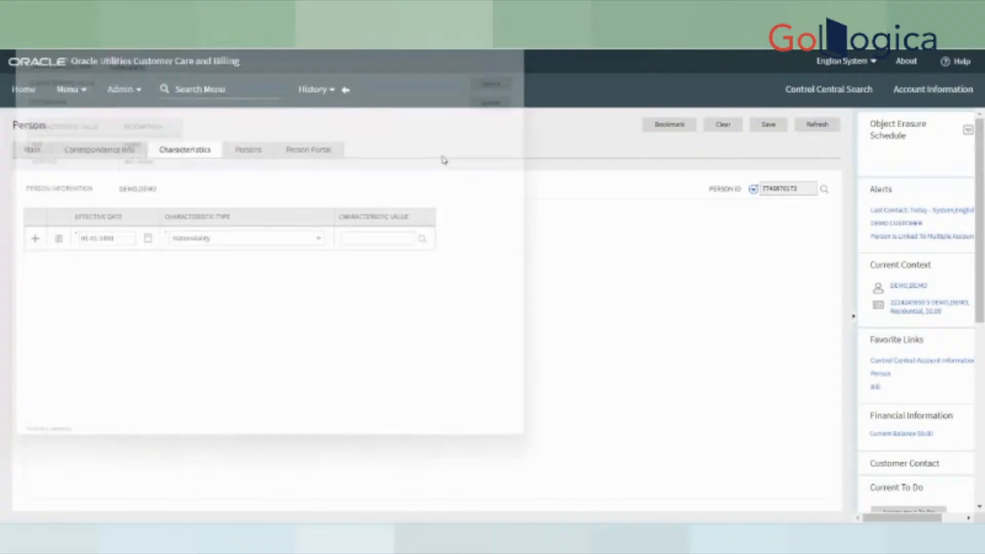
left_click(356, 233)
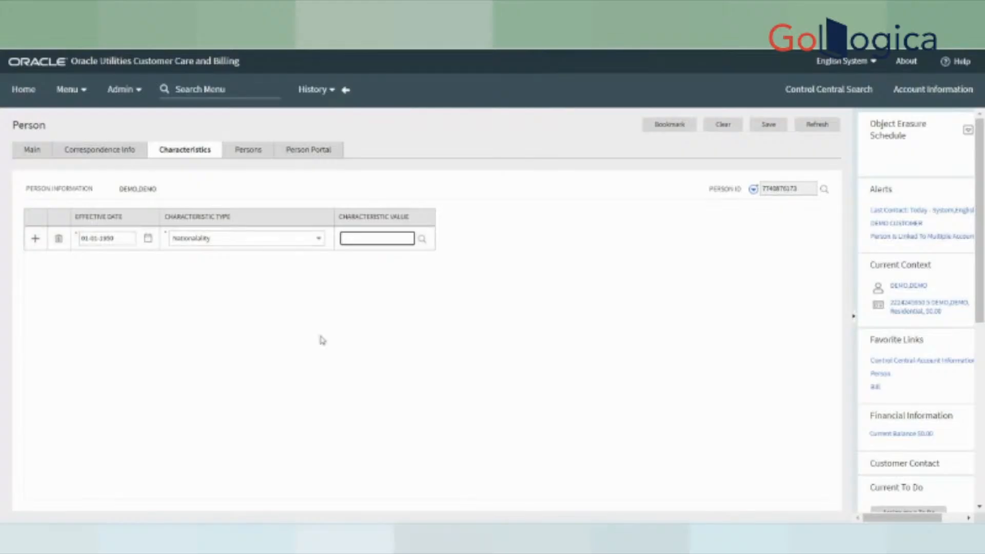
left_click(221, 244)
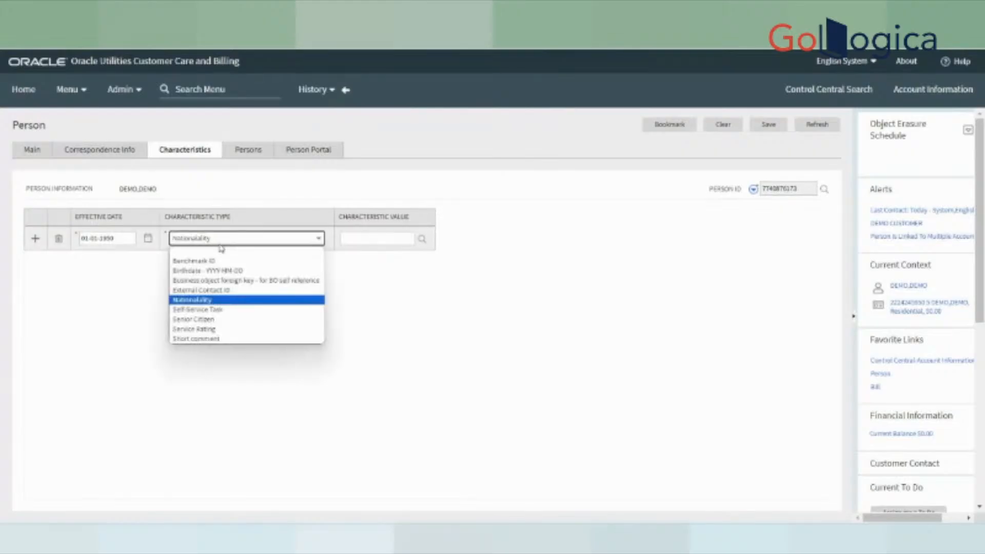
- Change the characteristic row's type to Short comment and leave its value empty after test typing
left_click(211, 340)
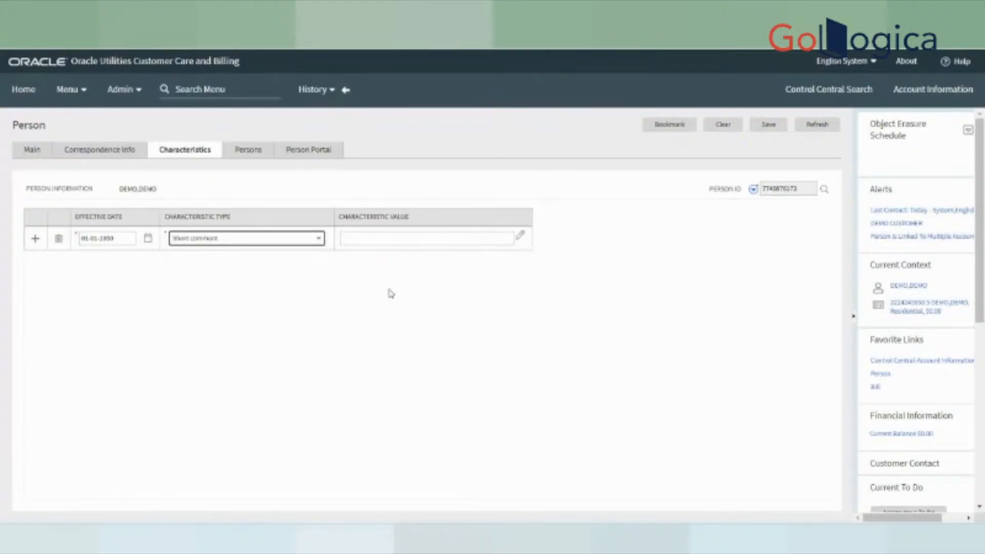
left_click(466, 237)
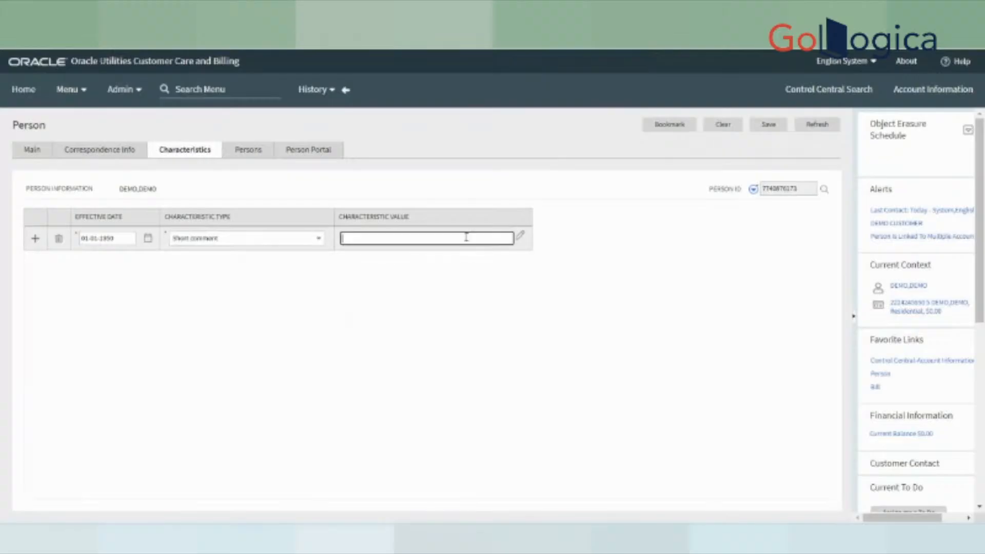
type("cvdfdvbdfjgpdjfgpdspe")
key("BackSpace")
key("BackSpace")
key("BackSpace")
key("BackSpace")
key("BackSpace")
key("BackSpace")
key("BackSpace")
key("BackSpace")
key("BackSpace")
key("BackSpace")
key("BackSpace")
key("BackSpace")
key("BackSpace")
key("BackSpace")
key("BackSpace")
key("BackSpace")
key("BackSpace")
key("BackSpace")
key("BackSpace")
key("BackSpace")
left_click(184, 283)
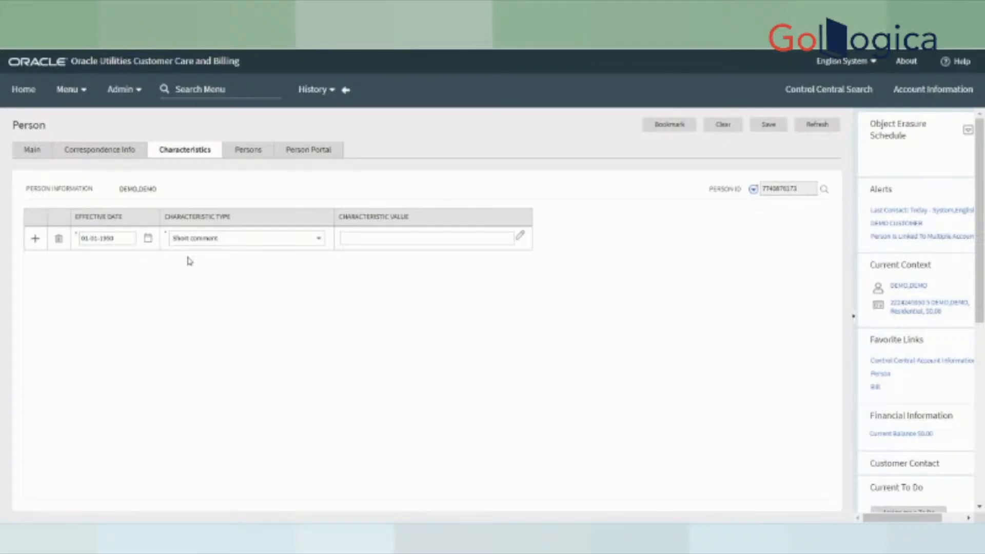
left_click(382, 240)
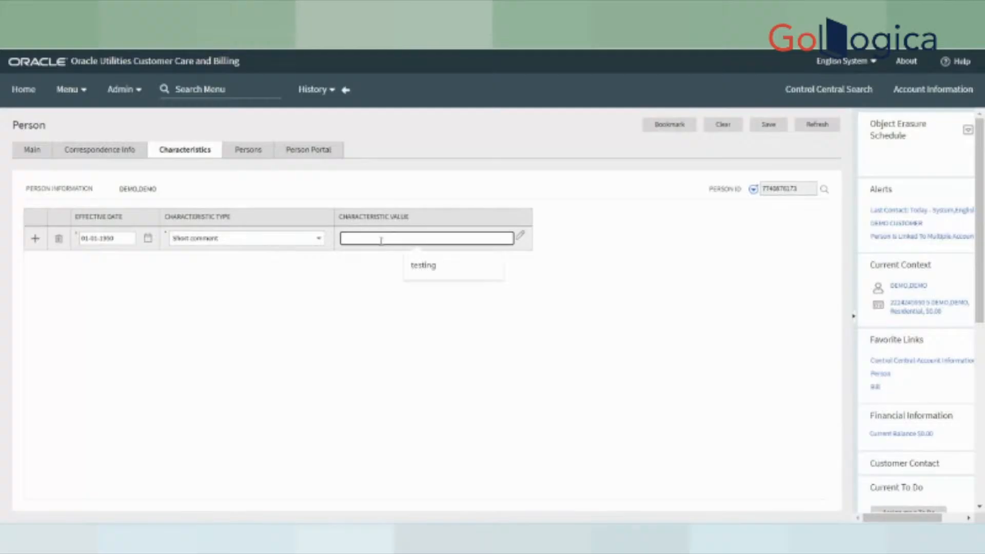
left_click(308, 271)
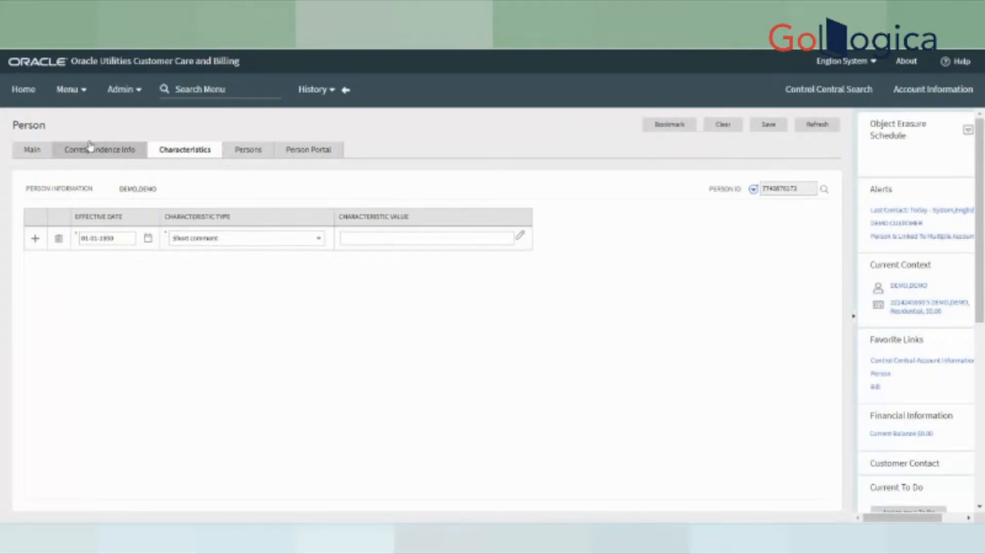
- Browse the main menu's Tools, Batch Job Submission and To Do submenus
left_click(72, 90)
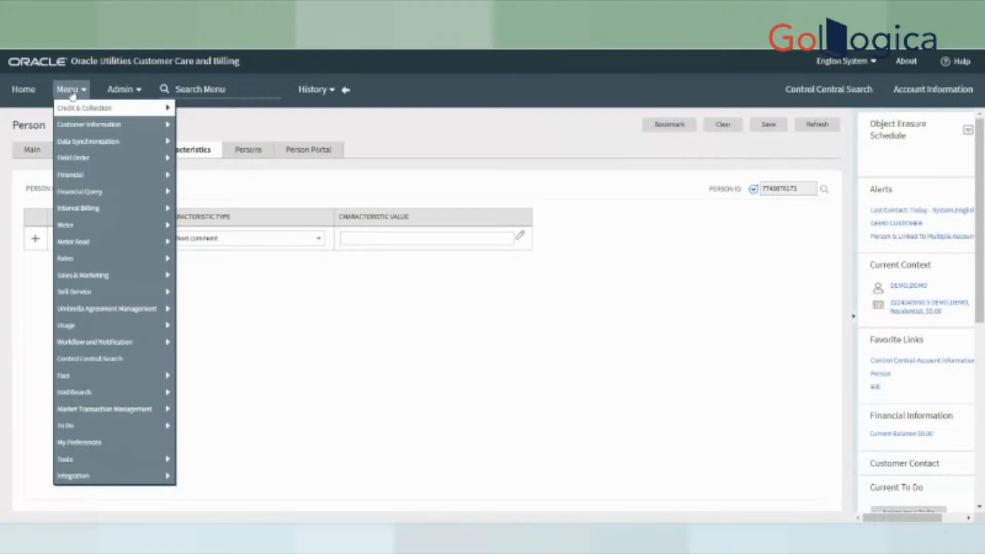
mouse_move(87, 463)
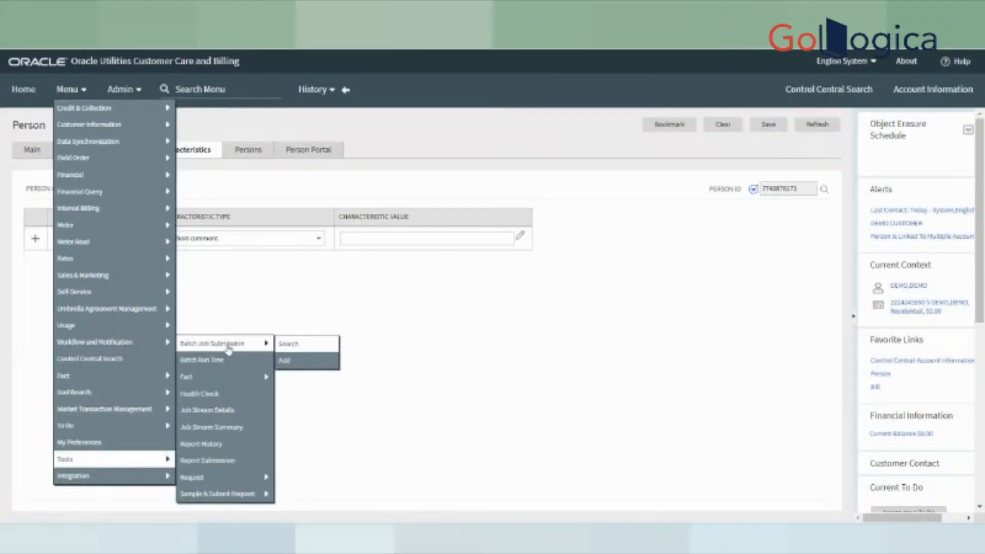
mouse_move(211, 346)
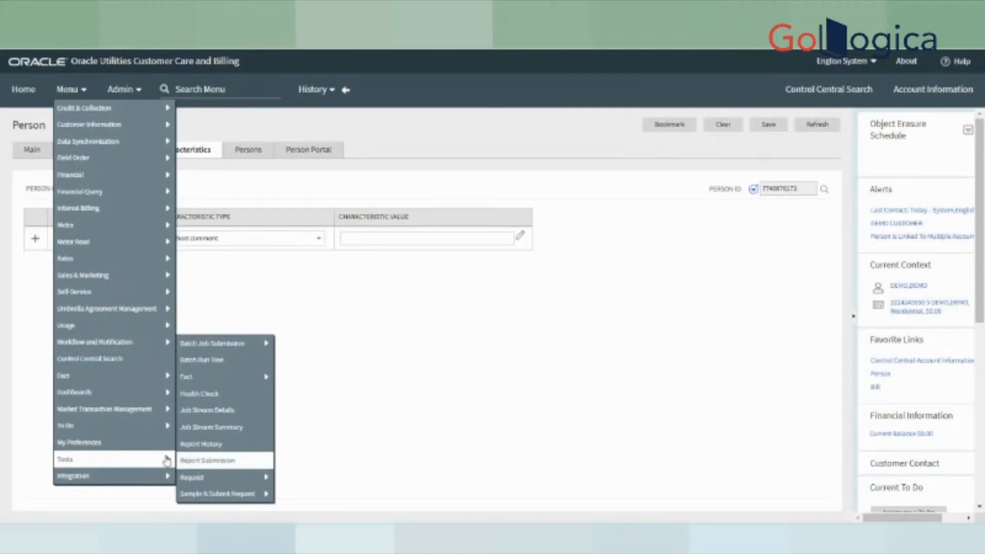
mouse_move(115, 428)
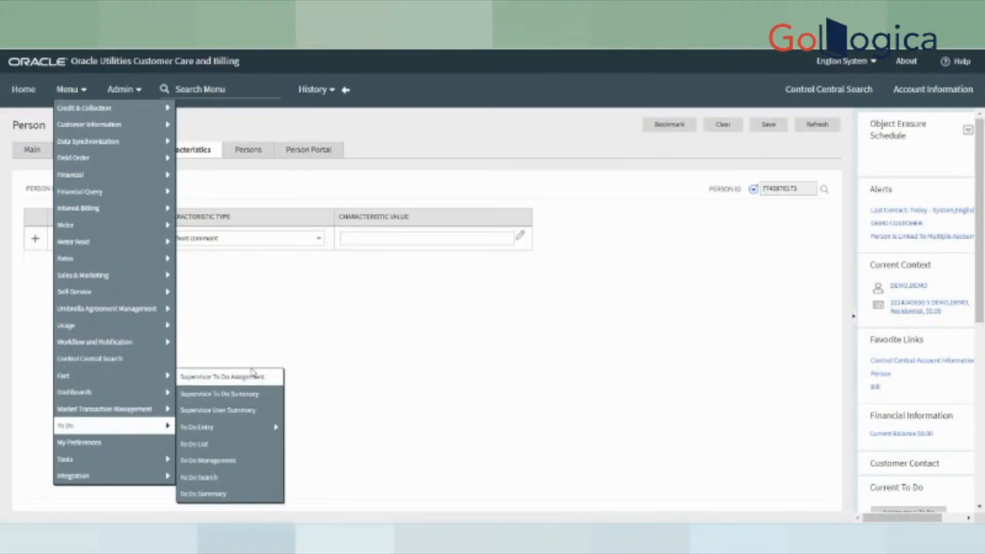
mouse_move(149, 459)
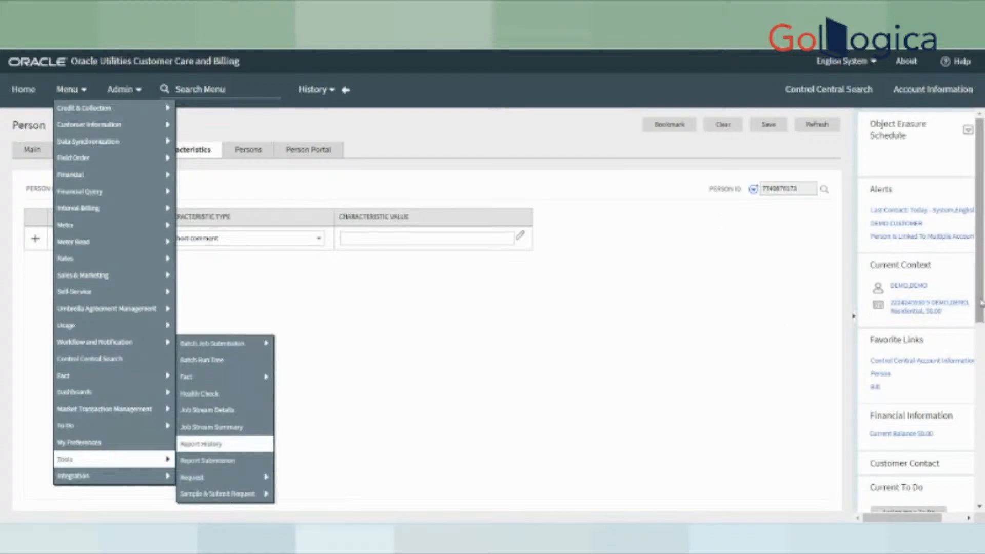
scroll(979, 318, "down", 3)
left_click_drag(982, 318, 540, 331)
- Close the menu and add a new Case via Go To Case for the current customer, discarding person changes
left_click(541, 329)
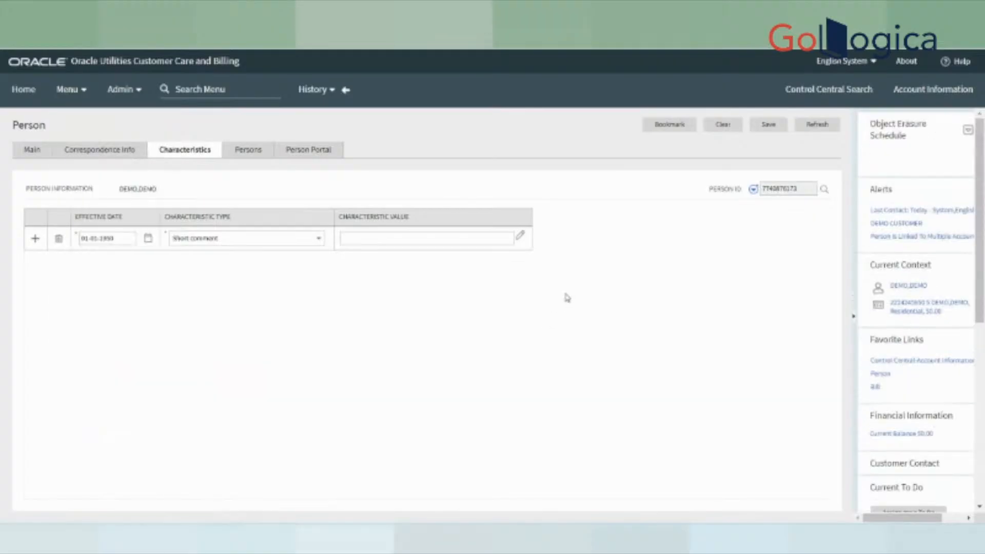
scroll(981, 315, "down", 2)
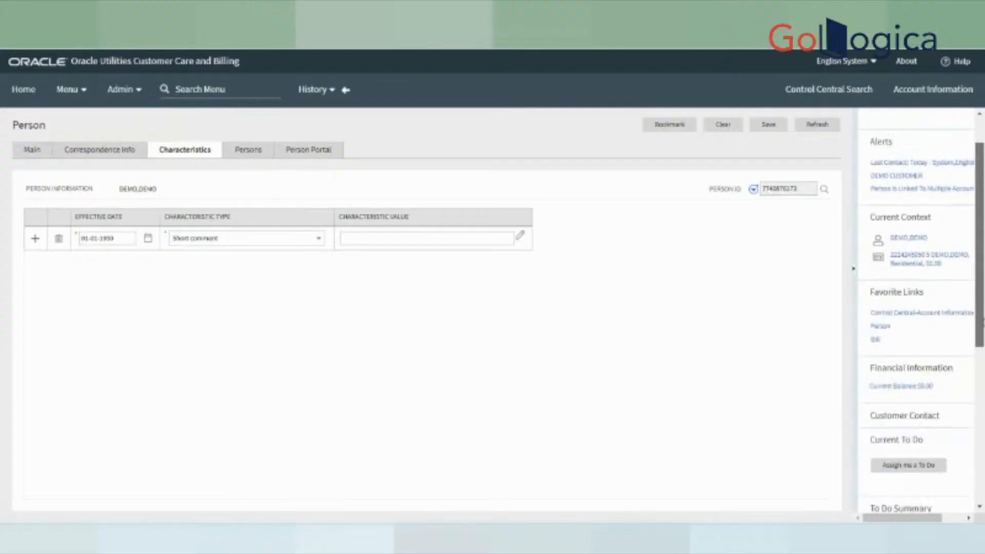
scroll(983, 320, "up", 1)
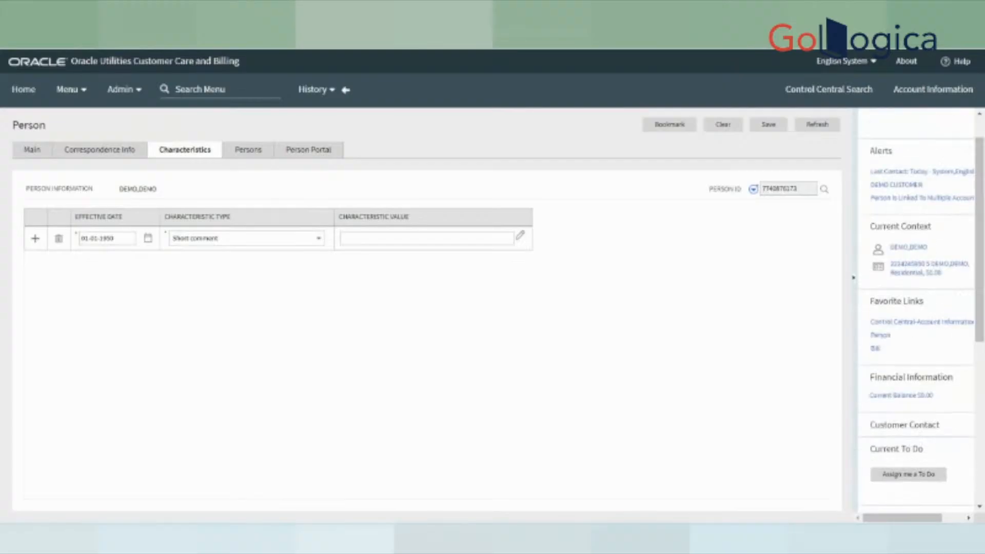
left_click_drag(904, 519, 924, 522)
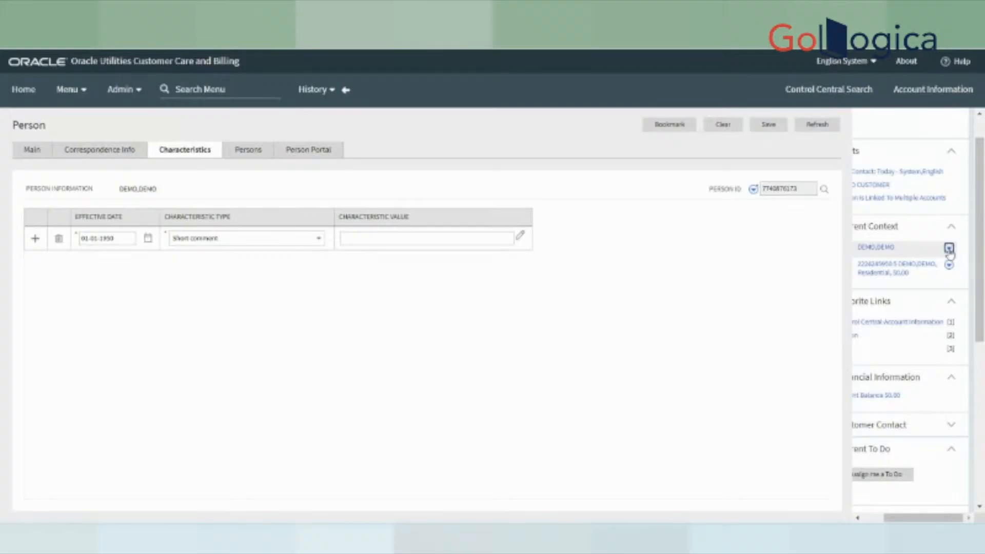
left_click(948, 248)
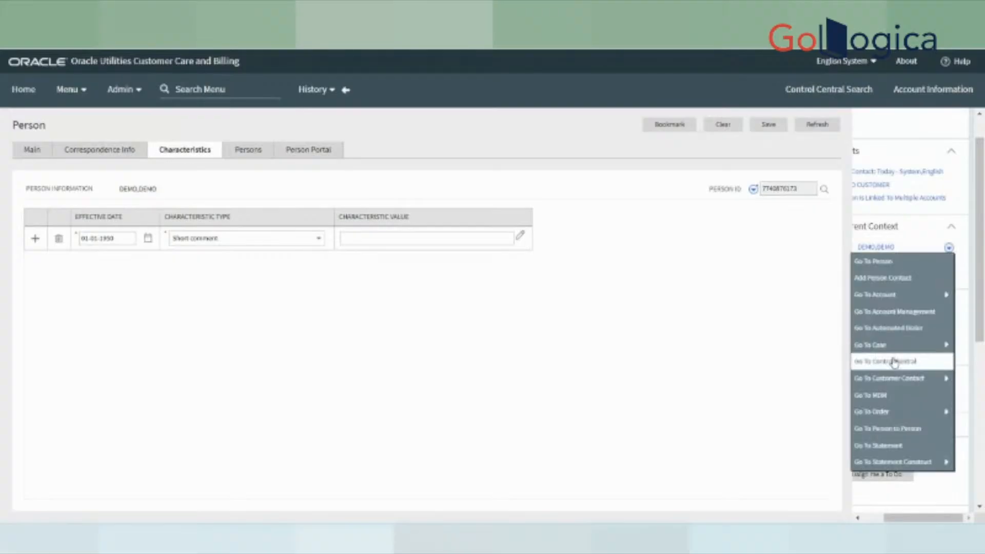
mouse_move(891, 346)
left_click(795, 365)
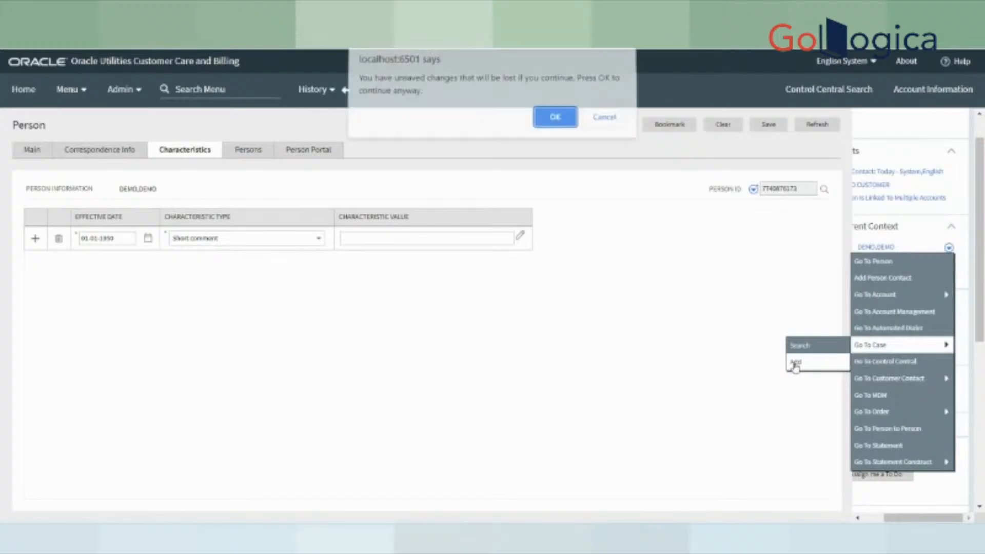
left_click(552, 125)
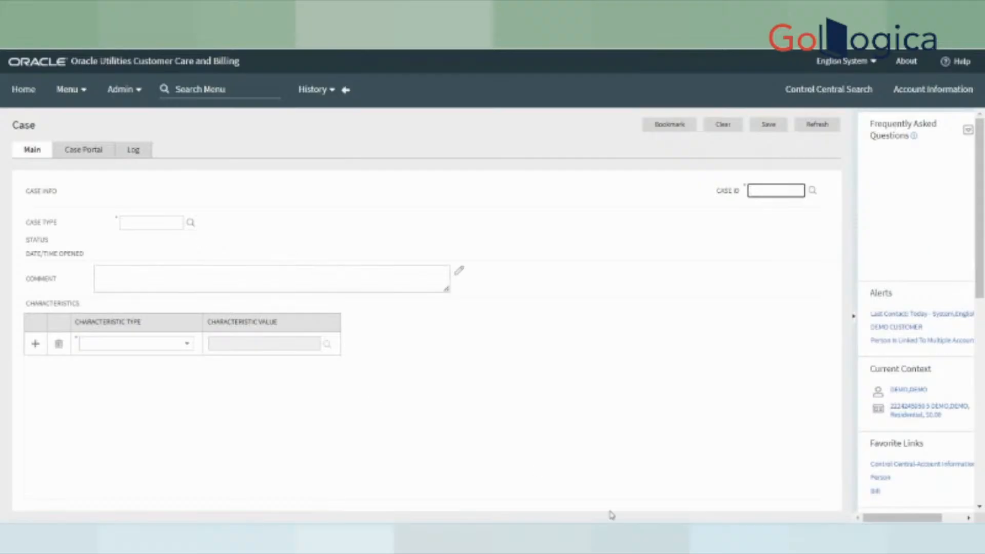
left_click(618, 533)
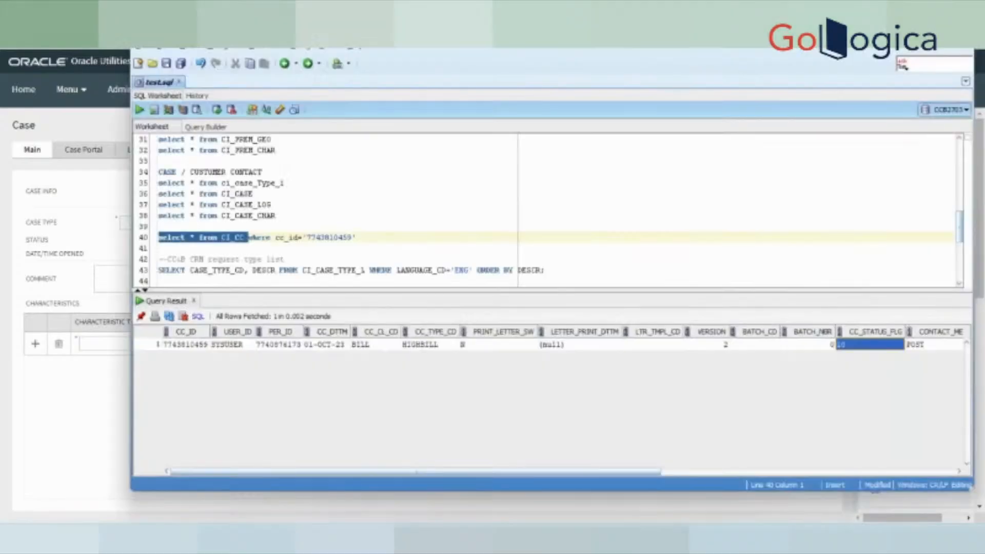
- Run select * from CI_CASE on line 36 to list the case records
left_click_drag(252, 193, 143, 192)
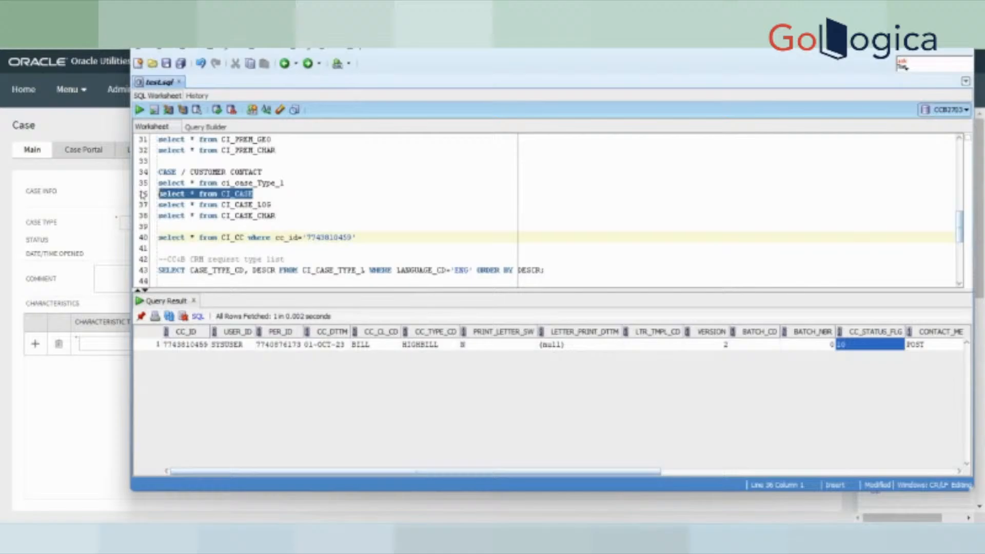
left_click(142, 111)
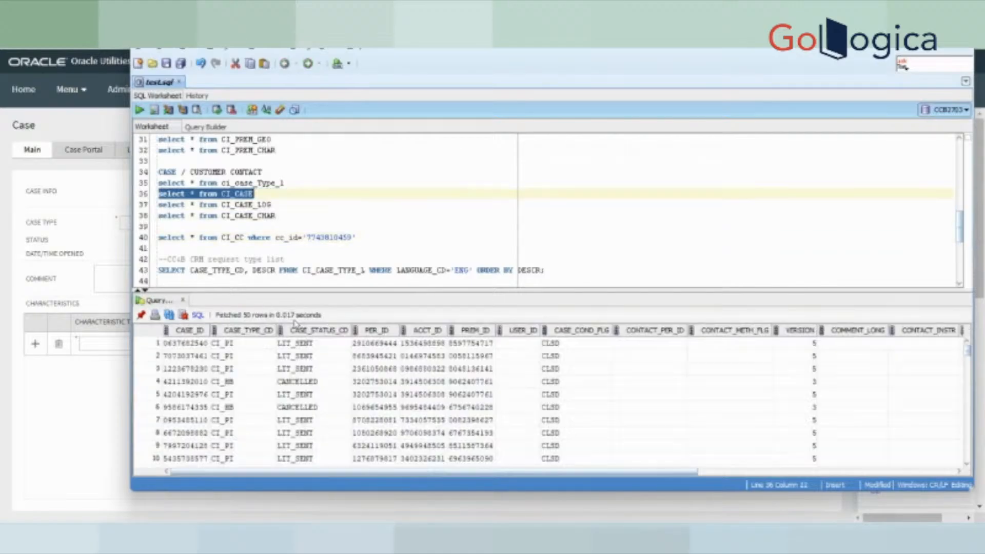
scroll(348, 429, "down", 8)
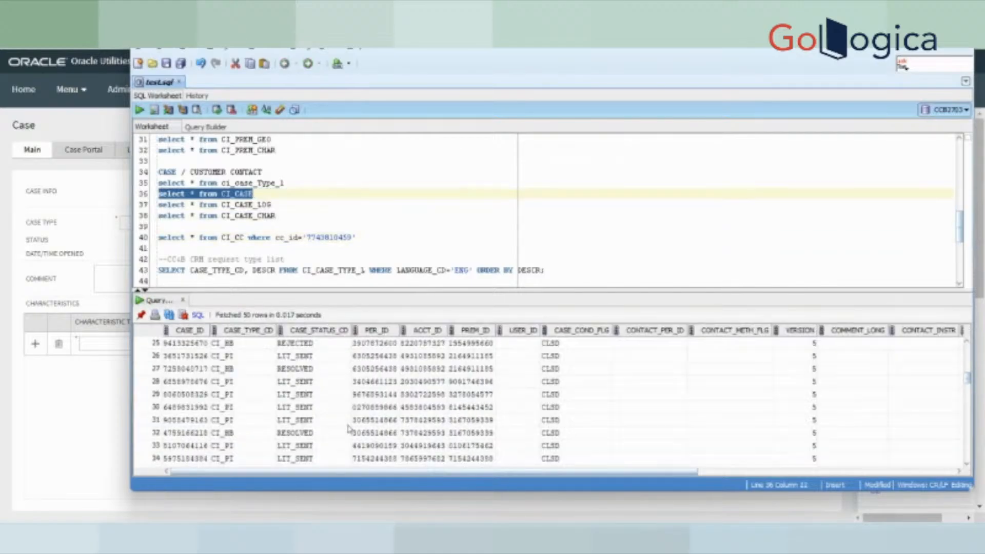
scroll(348, 429, "down", 18)
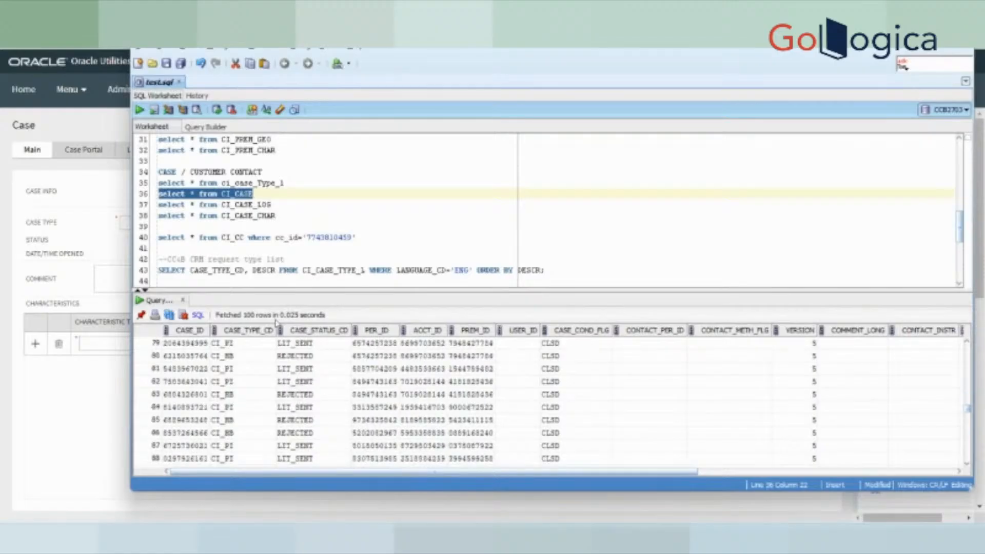
scroll(299, 400, "up", 15)
- Run the ci_case_Type_l query to list the five case types, including CI_HB General Bill Complaint
left_click(285, 195)
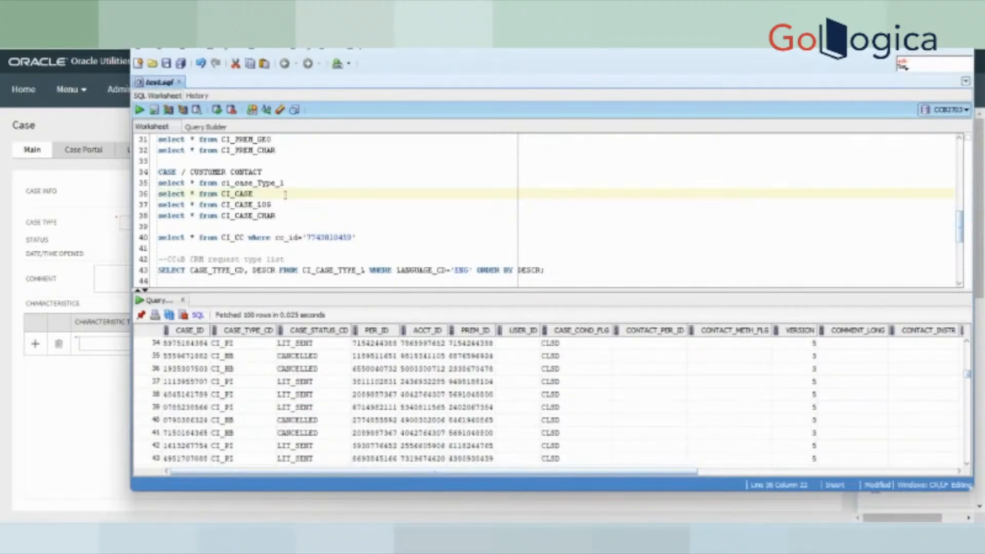
left_click_drag(286, 182, 151, 183)
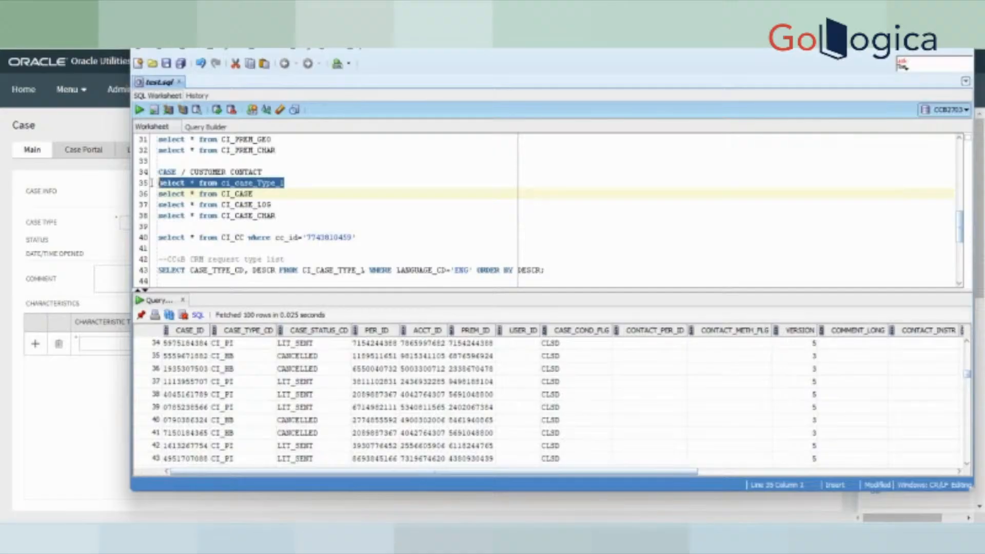
left_click(139, 109)
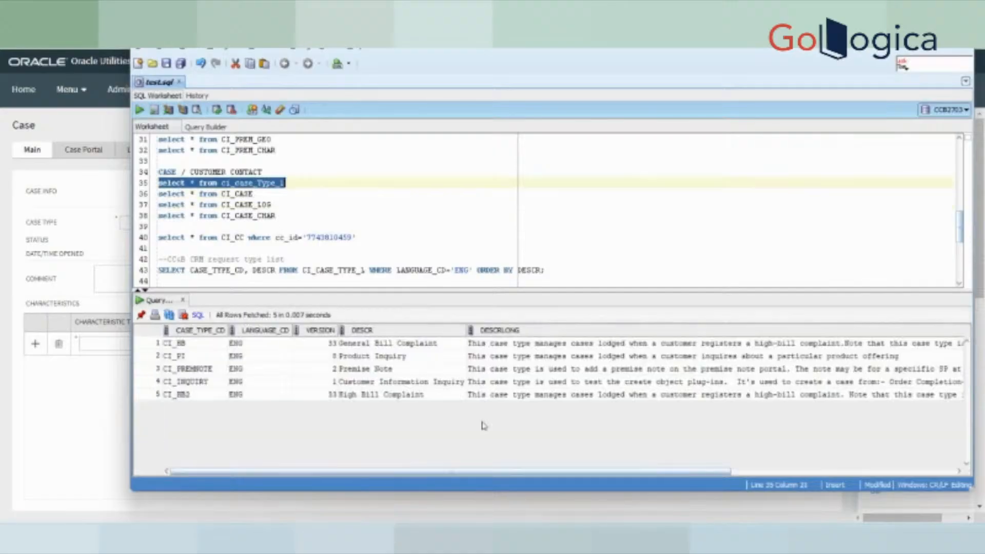
left_click_drag(177, 342, 198, 399)
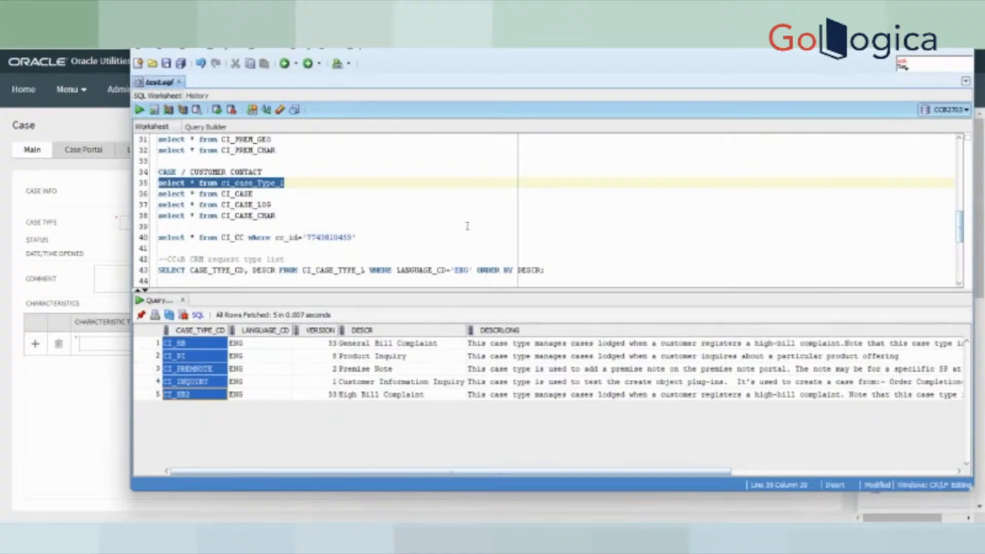
left_click(253, 194)
left_click_drag(284, 183, 157, 183)
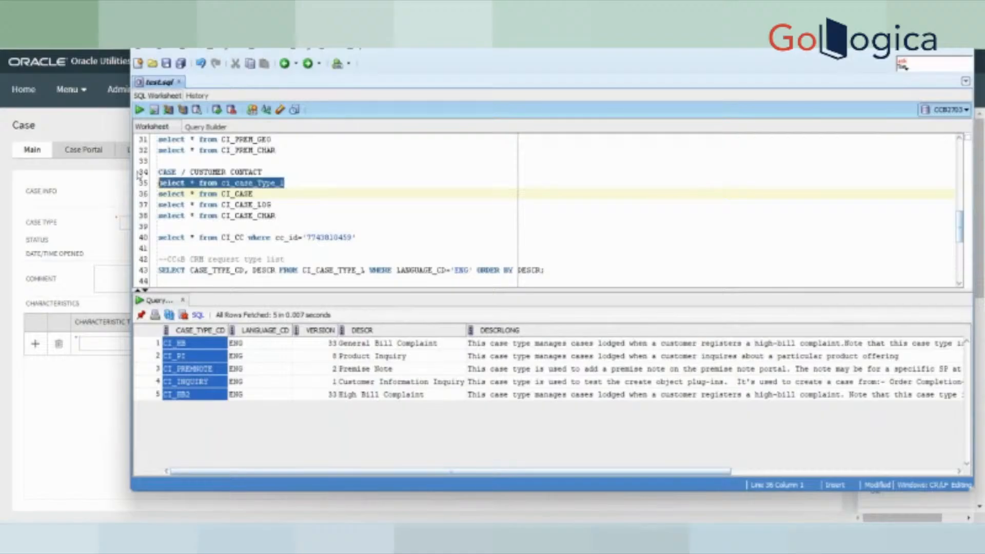
left_click(140, 109)
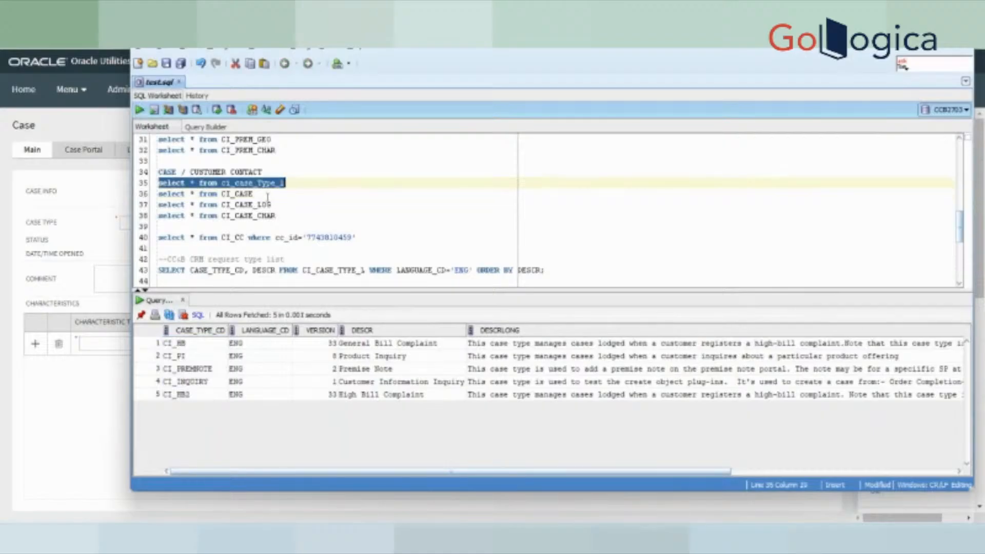
left_click_drag(253, 193, 132, 197)
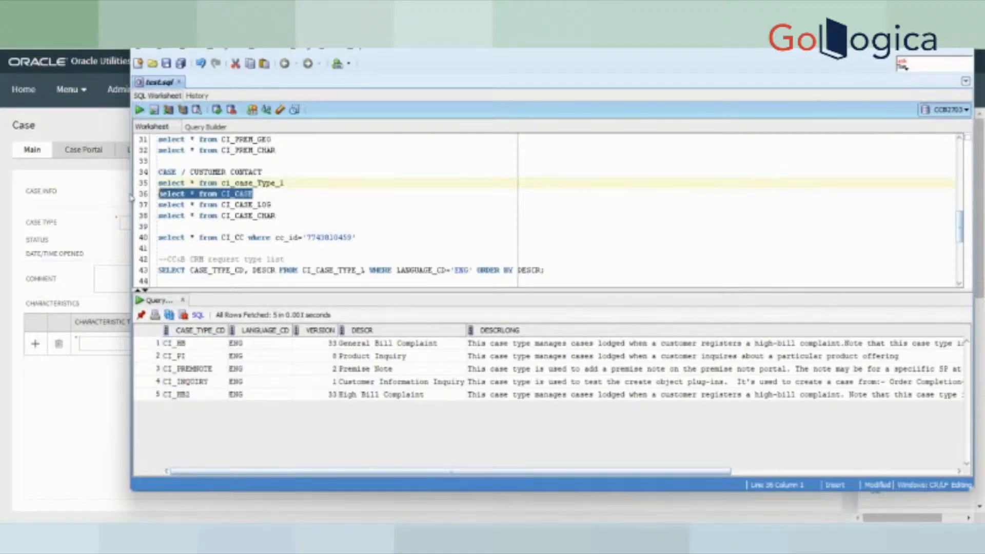
- Rerun CI_CASE and inspect the case IDs, condition flags, statuses and case types
left_click(140, 109)
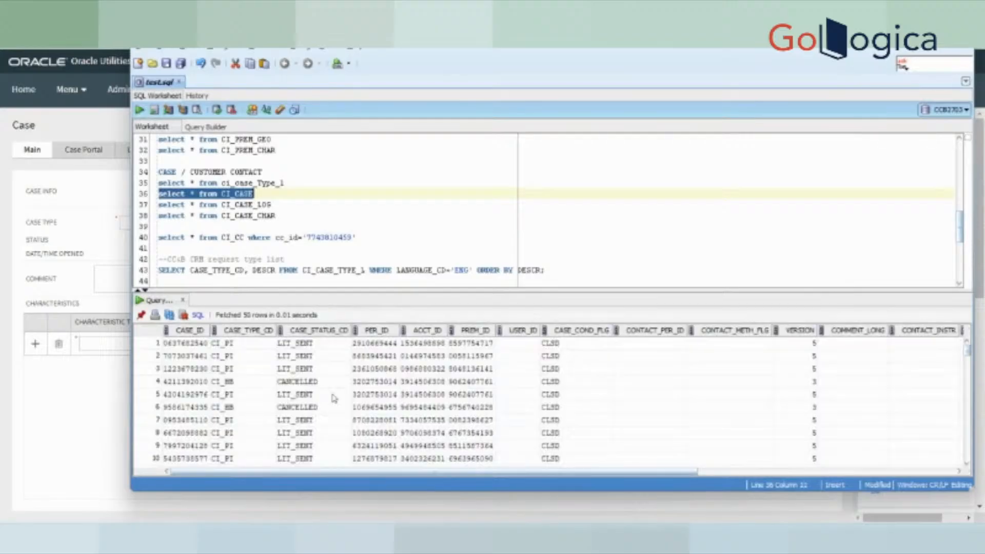
left_click_drag(183, 343, 183, 445)
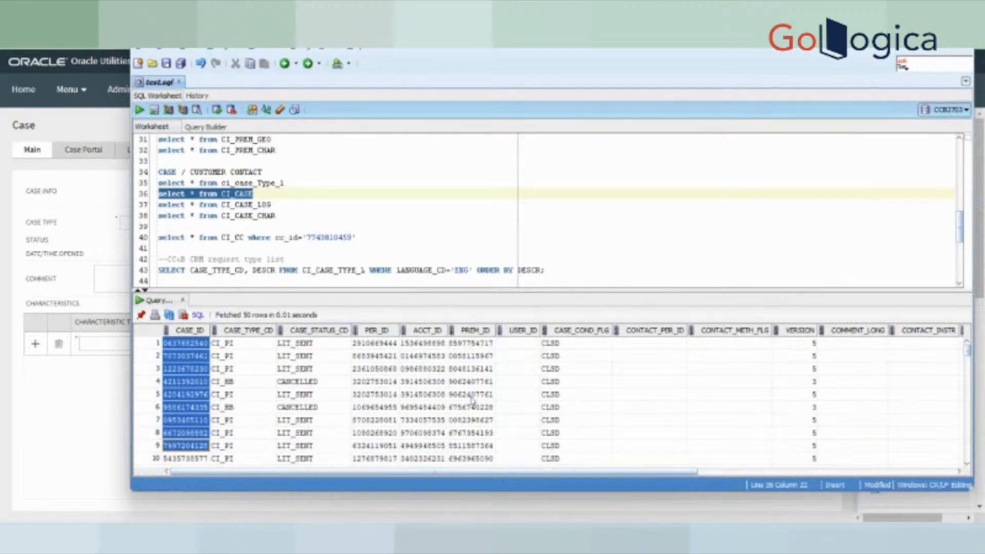
left_click_drag(593, 343, 572, 434)
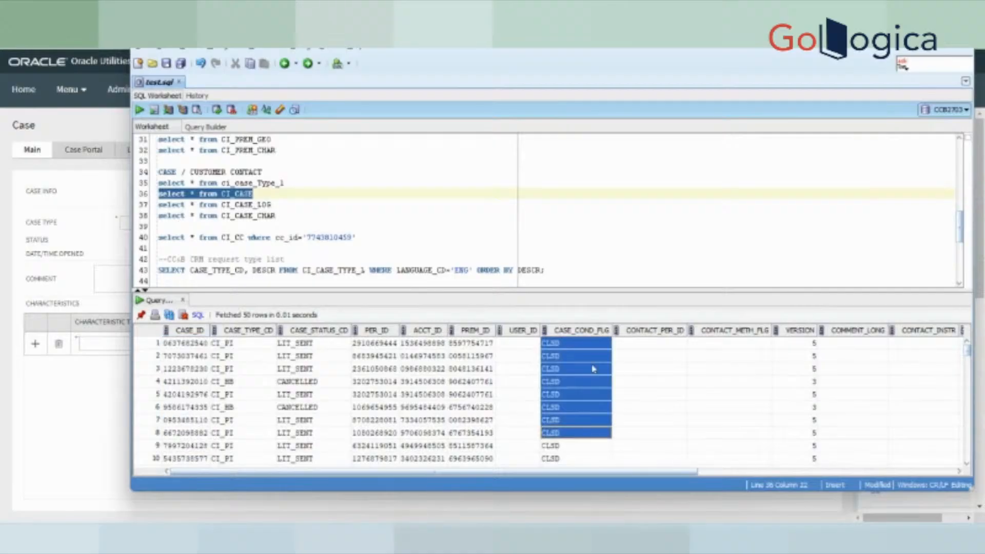
scroll(622, 407, "down", 12)
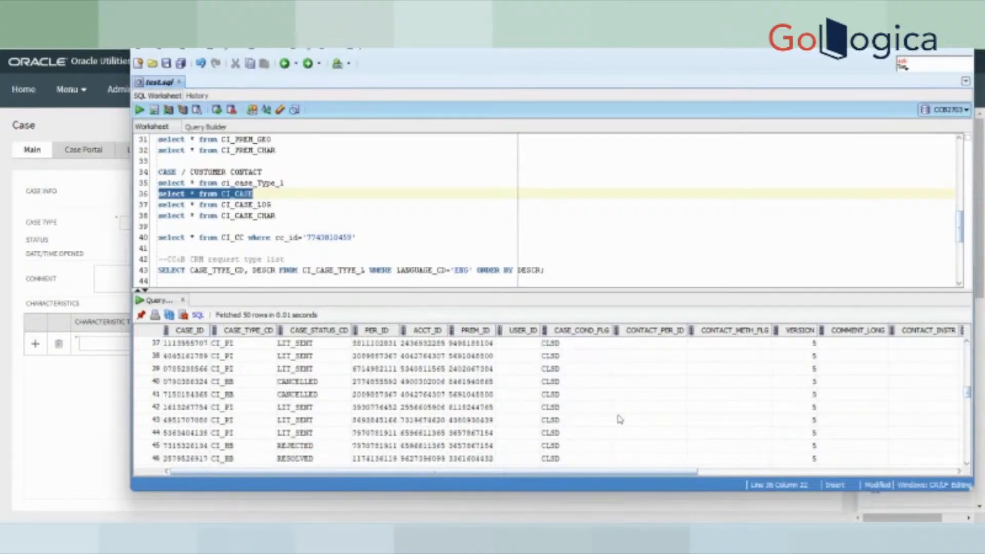
scroll(420, 400, "up", 7)
left_click_drag(328, 342, 313, 444)
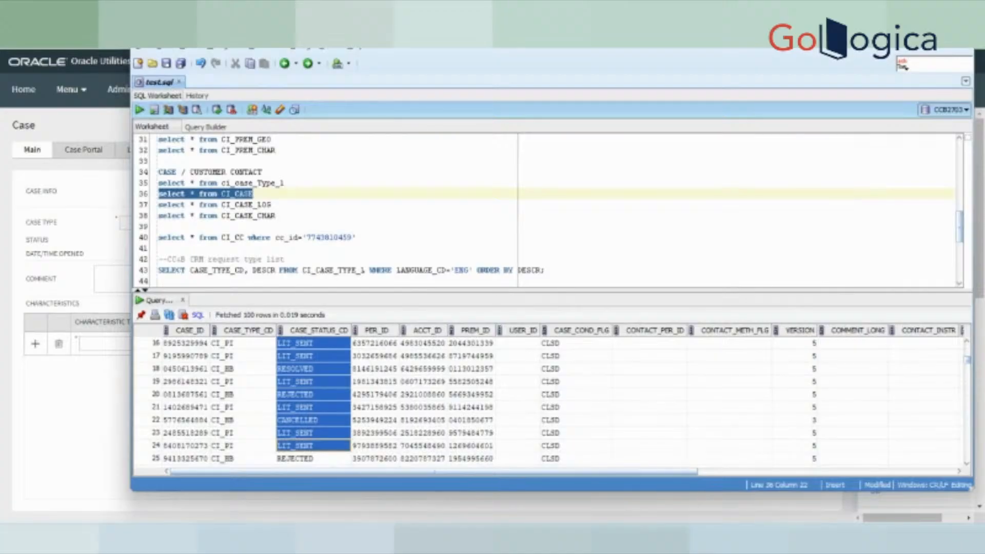
left_click(314, 373)
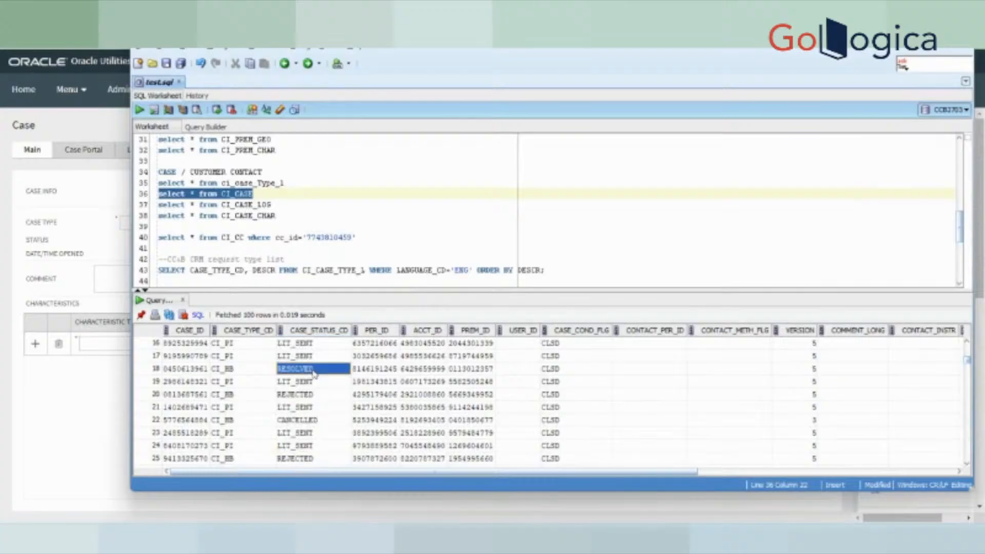
left_click(234, 345)
left_click_drag(236, 357, 246, 445)
- Run the ci_case_Type_l query again to list the five case type codes
left_click_drag(285, 183, 157, 183)
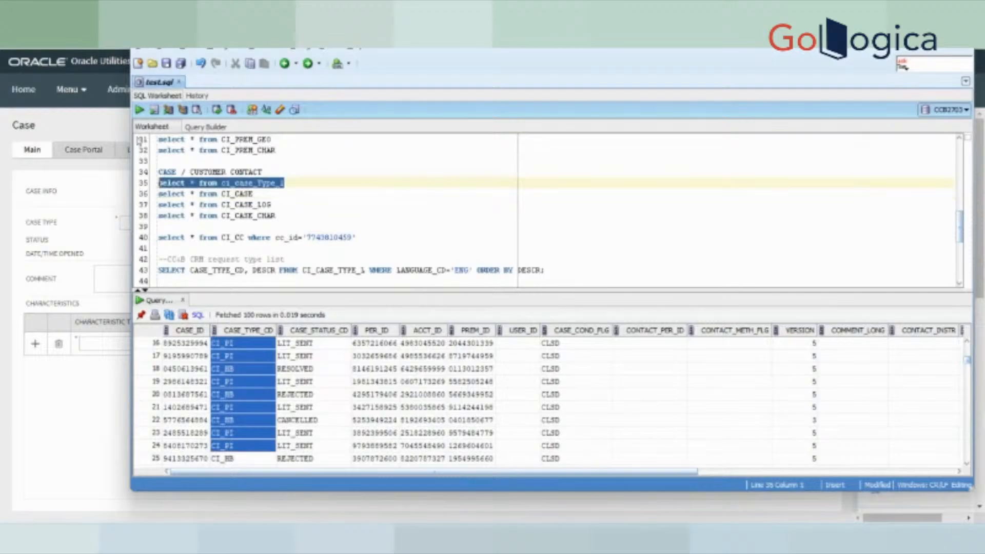
left_click(139, 109)
left_click_drag(186, 344, 197, 394)
- Rerun CI_CASE and compare each case's CASE_TYPE_CD and CASE_STATUS_CD
left_click_drag(254, 194, 230, 194)
left_click_drag(159, 194, 158, 215)
left_click(139, 109)
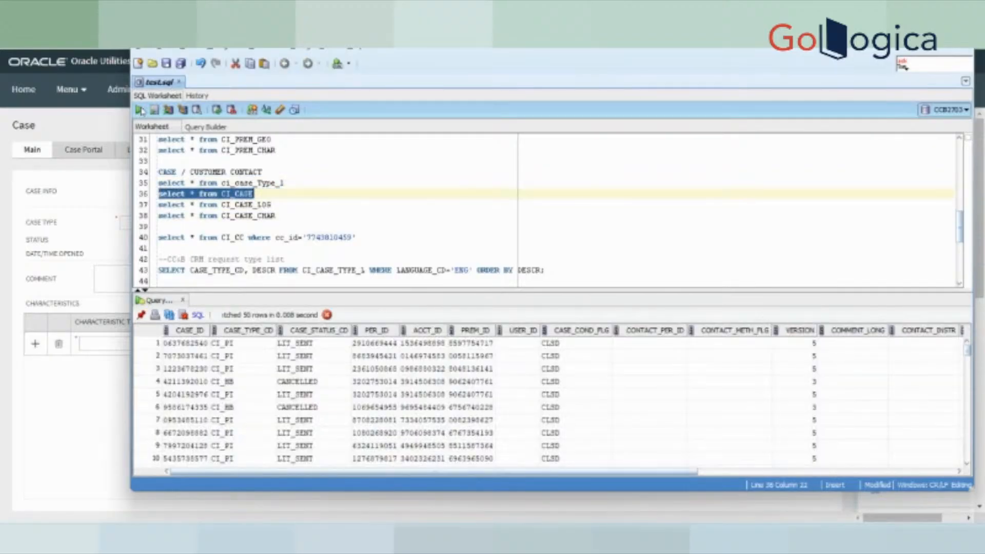
left_click(229, 343)
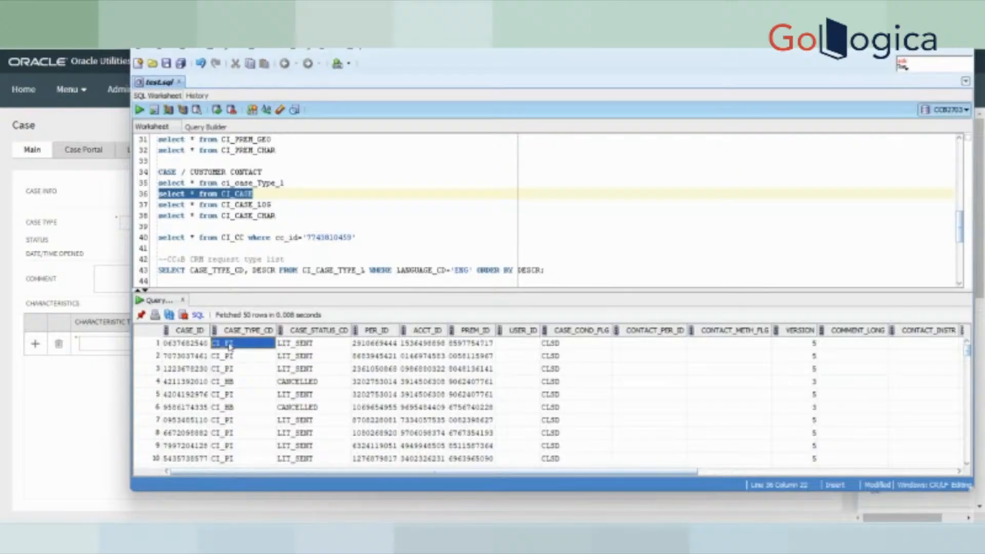
left_click_drag(229, 345, 236, 458)
left_click_drag(312, 344, 589, 368)
left_click_drag(638, 472, 430, 493)
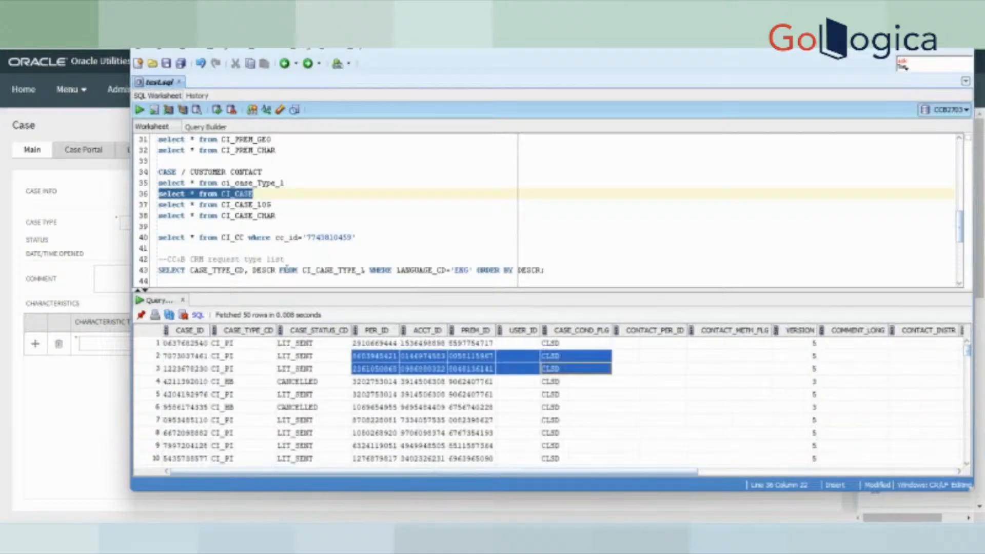
left_click_drag(271, 205, 157, 205)
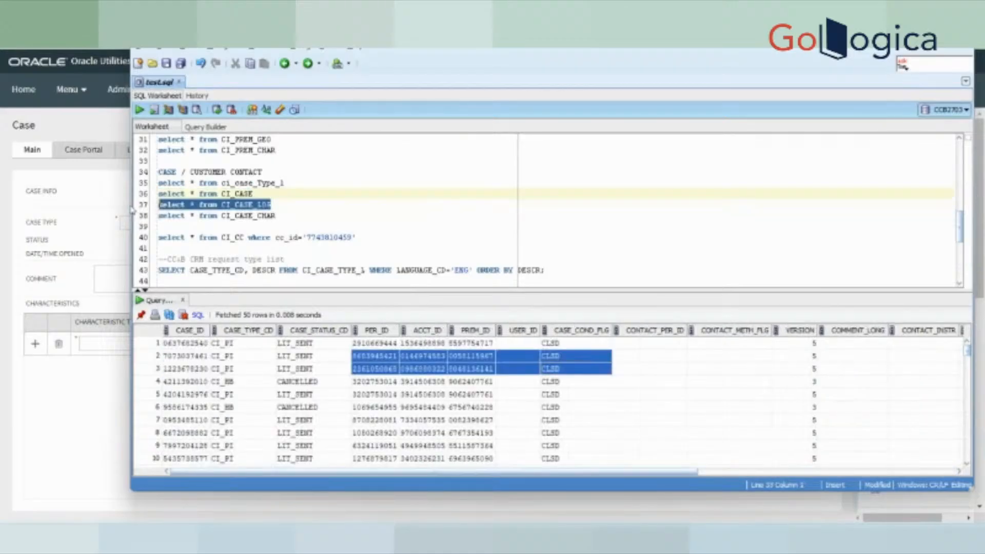
- Run the case log query, then rerun CI_CASE and copy the case ID from row 42
left_click(139, 109)
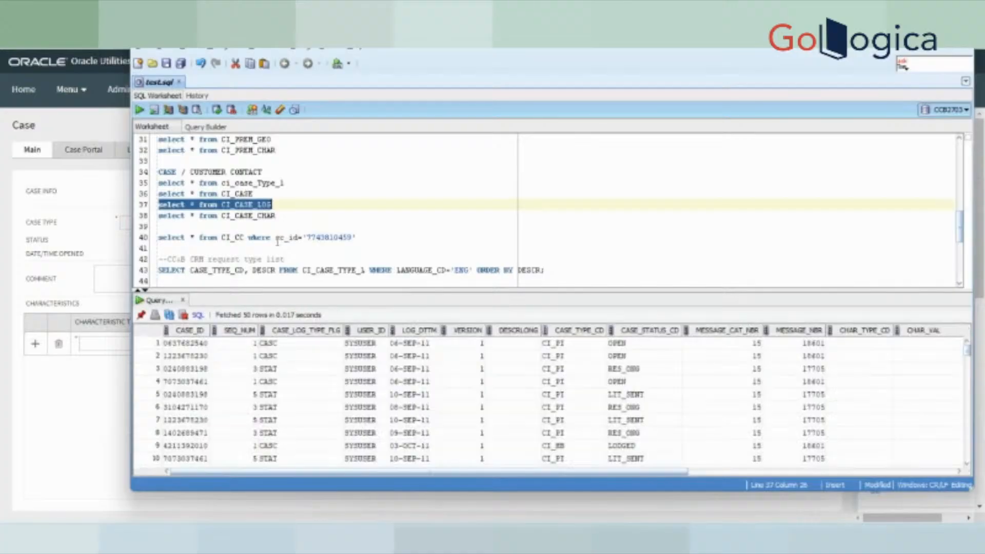
left_click(288, 193)
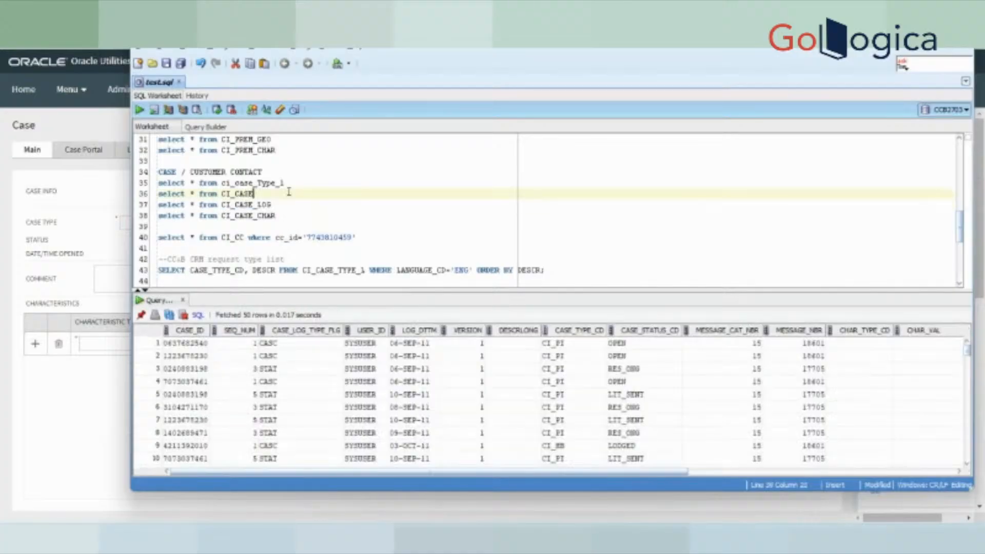
left_click_drag(254, 195, 135, 198)
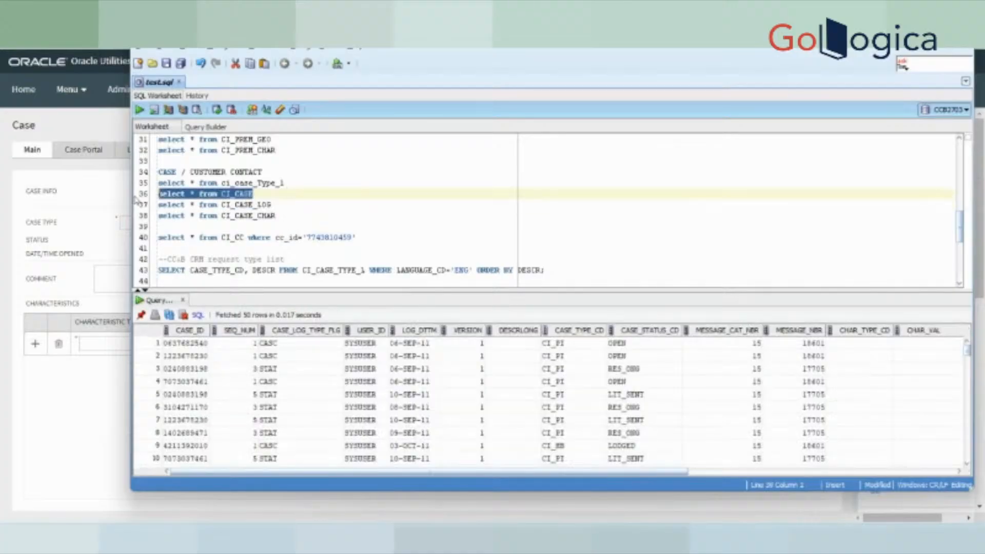
left_click(139, 109)
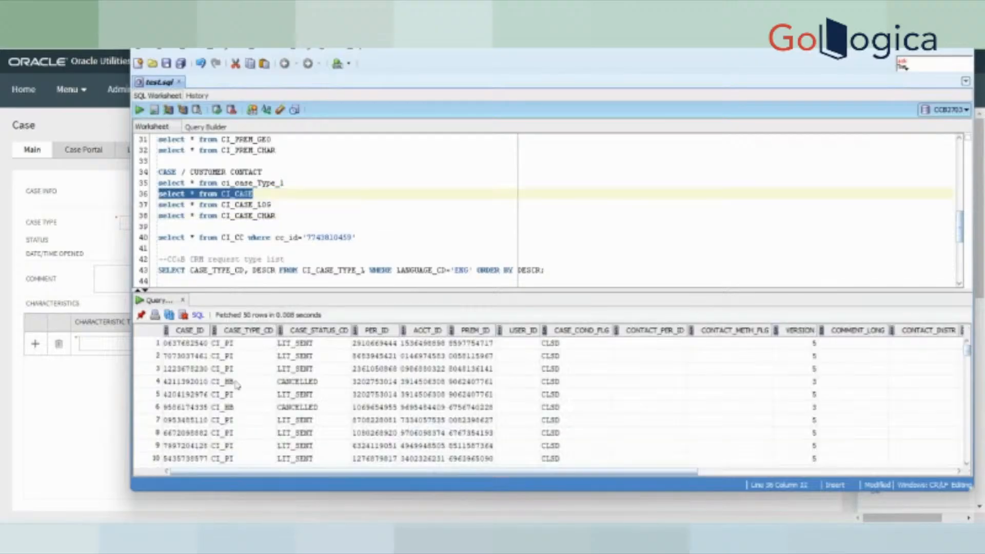
left_click(191, 343)
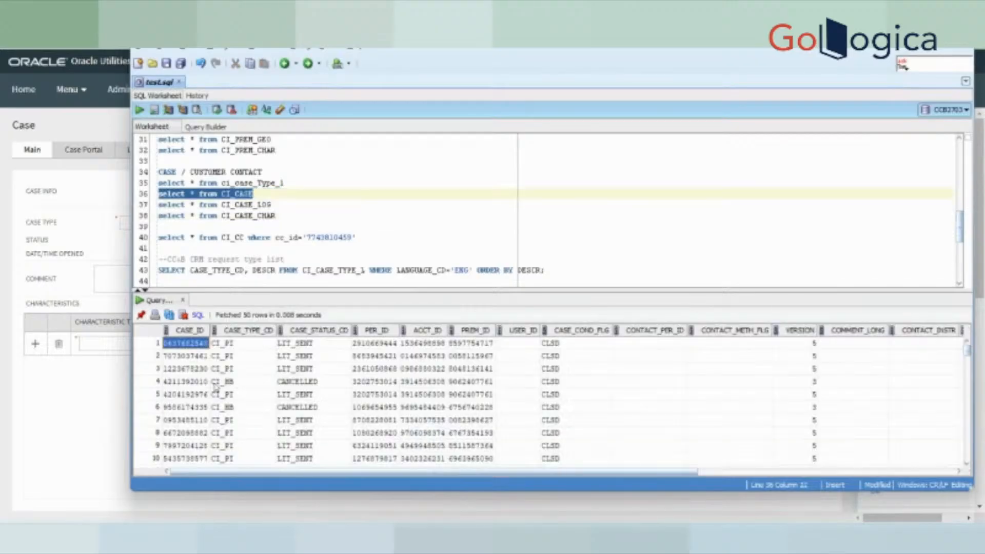
scroll(311, 471, "down", 1)
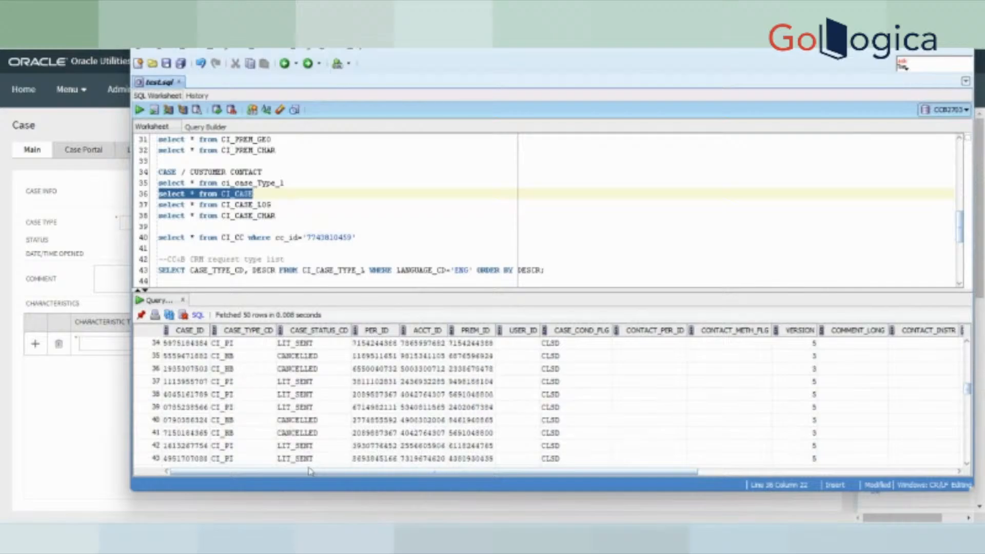
left_click(187, 446)
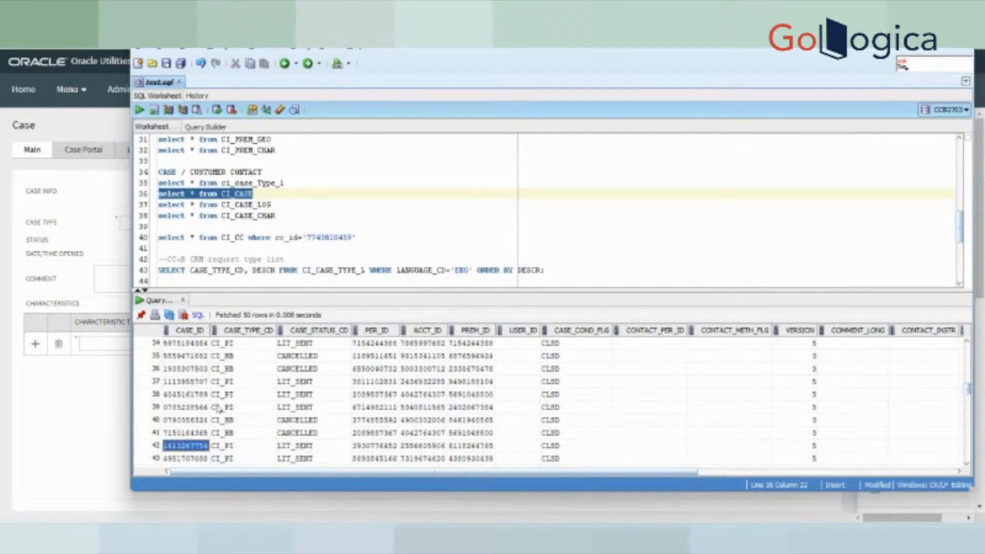
- Filter the CI_CASE_LOG query with where case_id='<copied ID>' and run it
left_click_drag(282, 196, 281, 202)
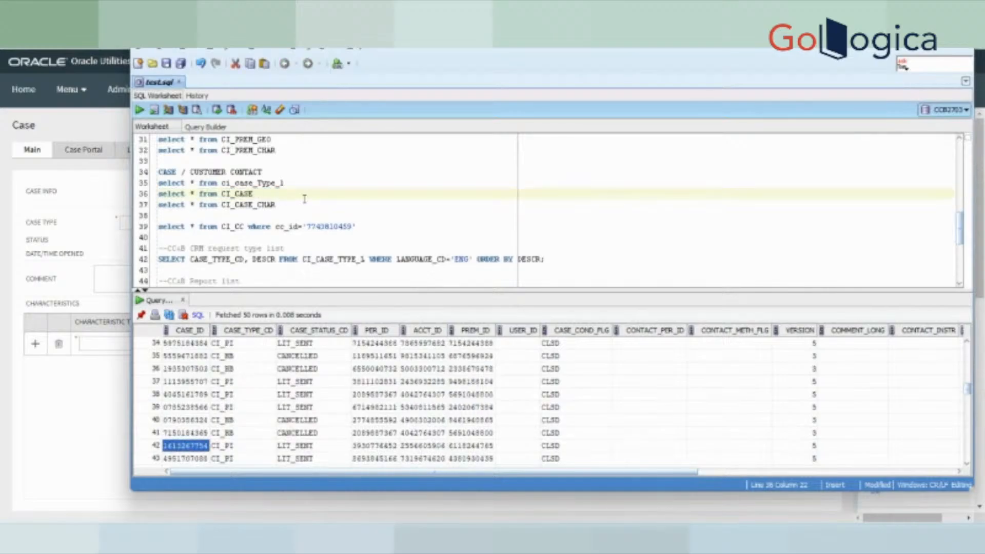
key("ctrl+z")
left_click(313, 208)
type("whe")
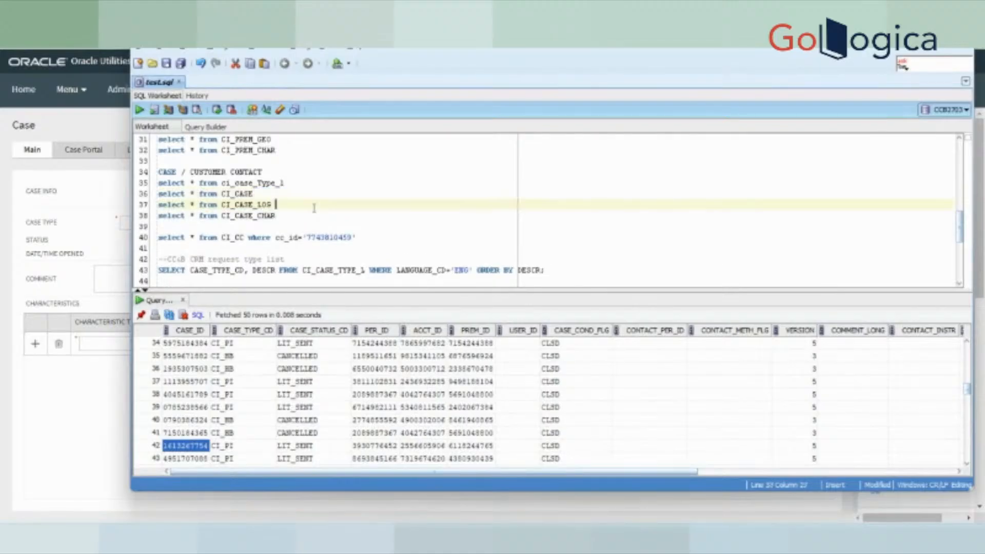
type("re")
key("ctrl+v")
left_click(303, 204)
type("case_id=")
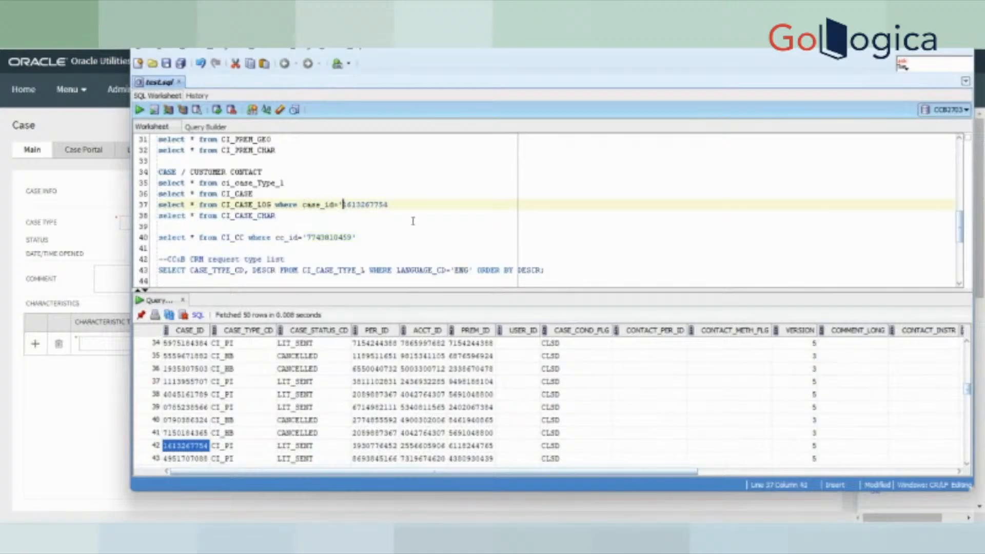
type("'")
left_click(393, 204)
type("'")
left_click_drag(392, 204, 138, 210)
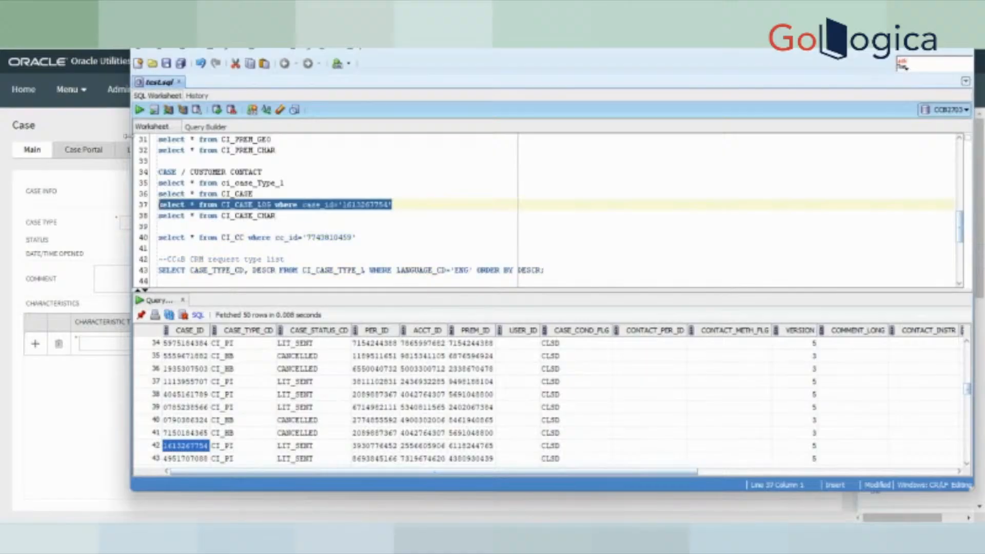
left_click(139, 109)
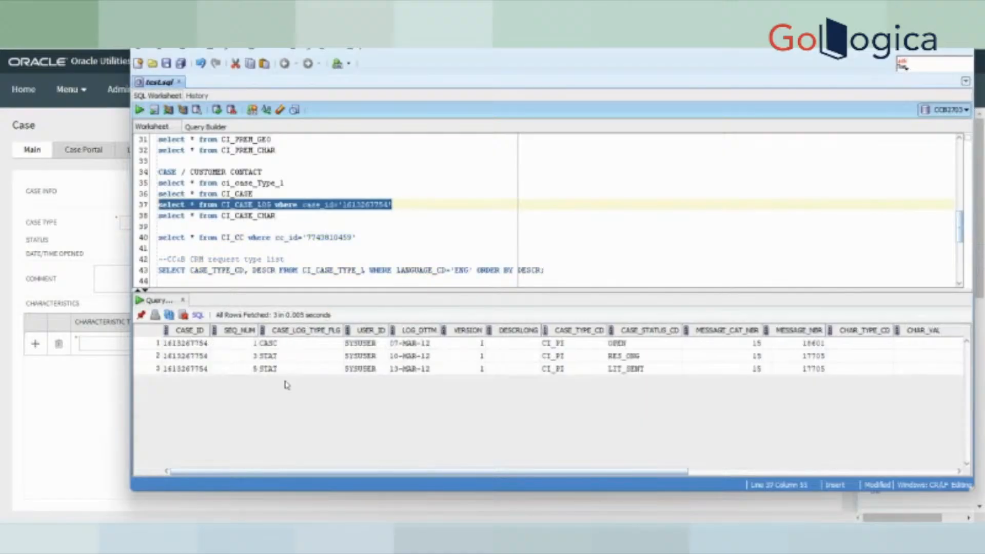
- Review the three log entries (OPEN, RES_ONG, LIT_SENT) and return to Customer Care and Billing
left_click(300, 347)
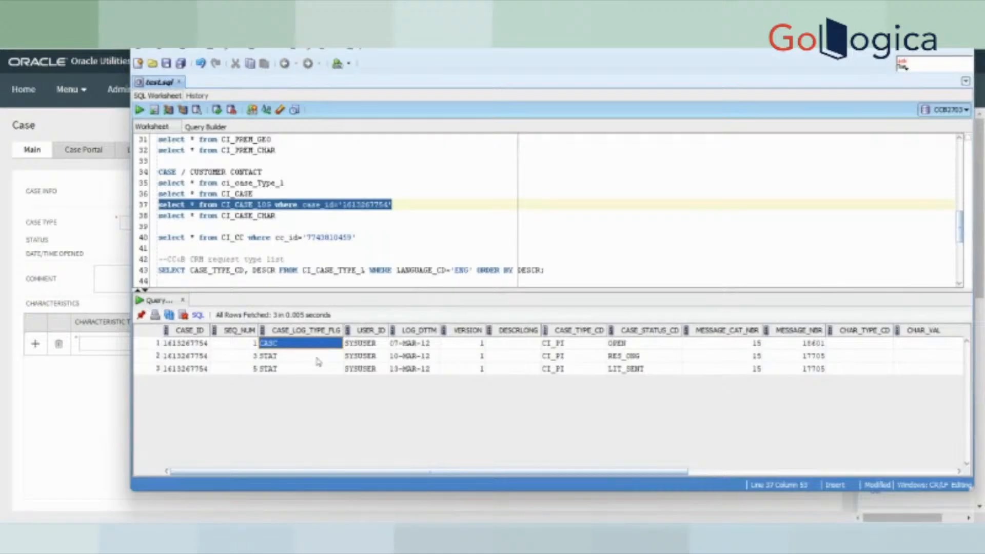
left_click(317, 358)
left_click(291, 368)
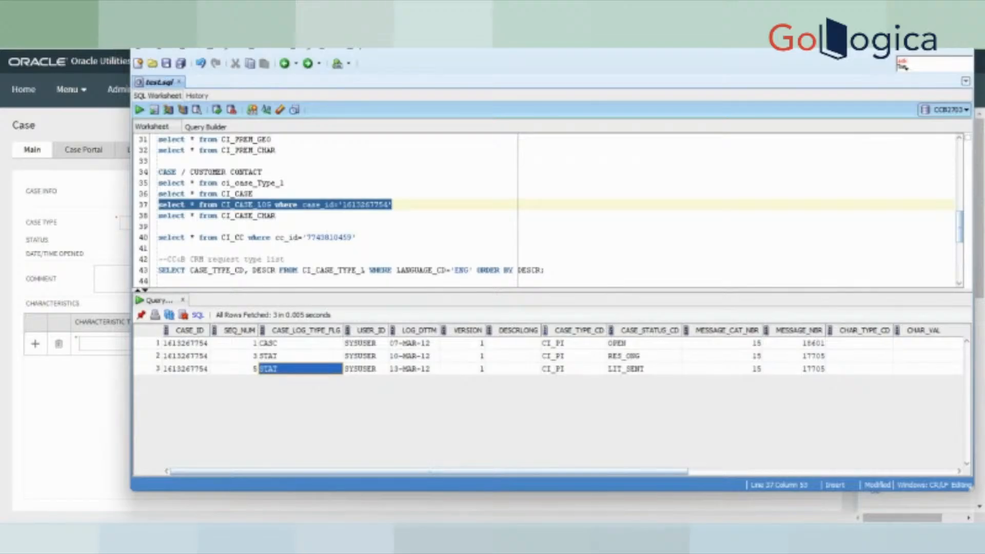
key("alt+Tab")
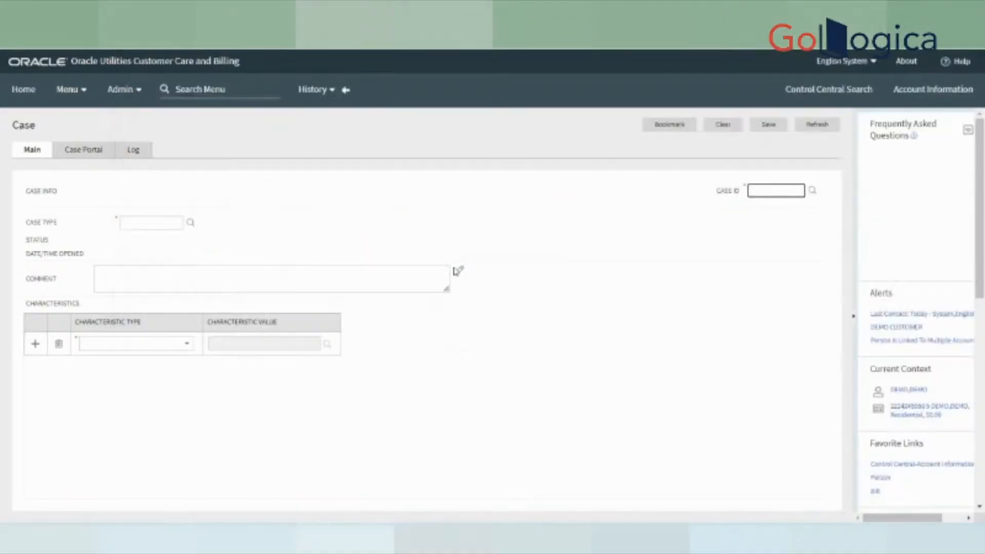
- Set the new case's type to CI_HB2 High Bill Complaint and review the Lodged case form
left_click(190, 224)
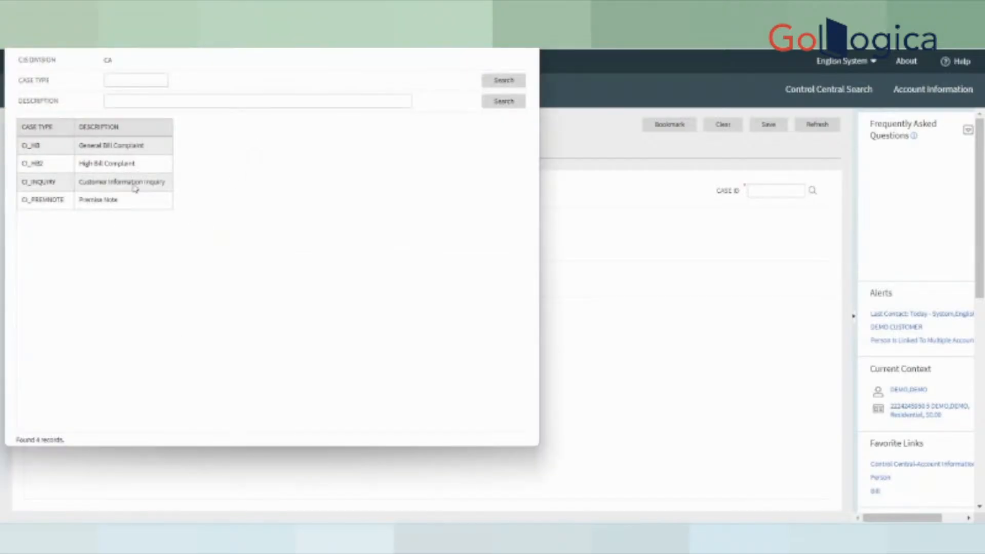
left_click(129, 168)
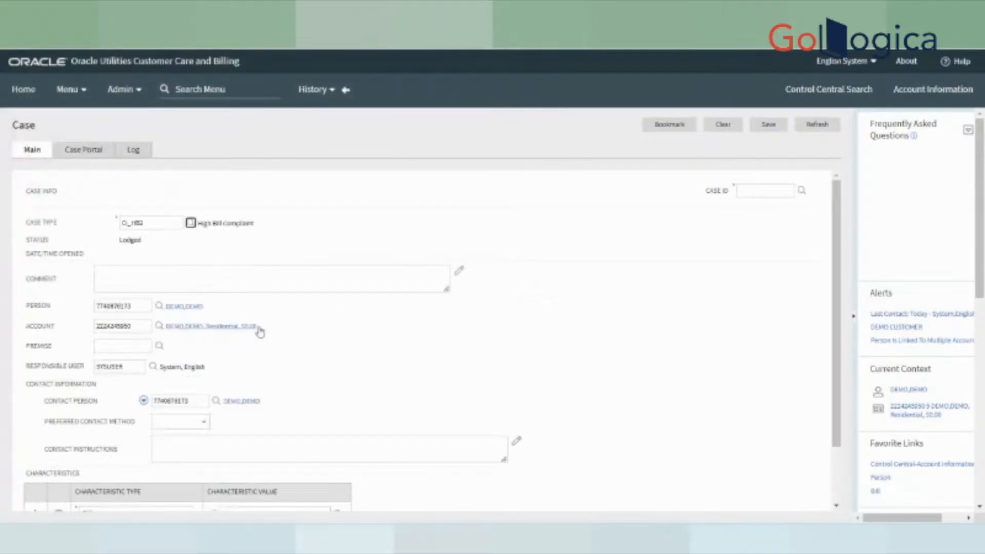
left_click_drag(420, 383, 439, 378)
left_click(296, 327)
scroll(459, 369, "down", 3)
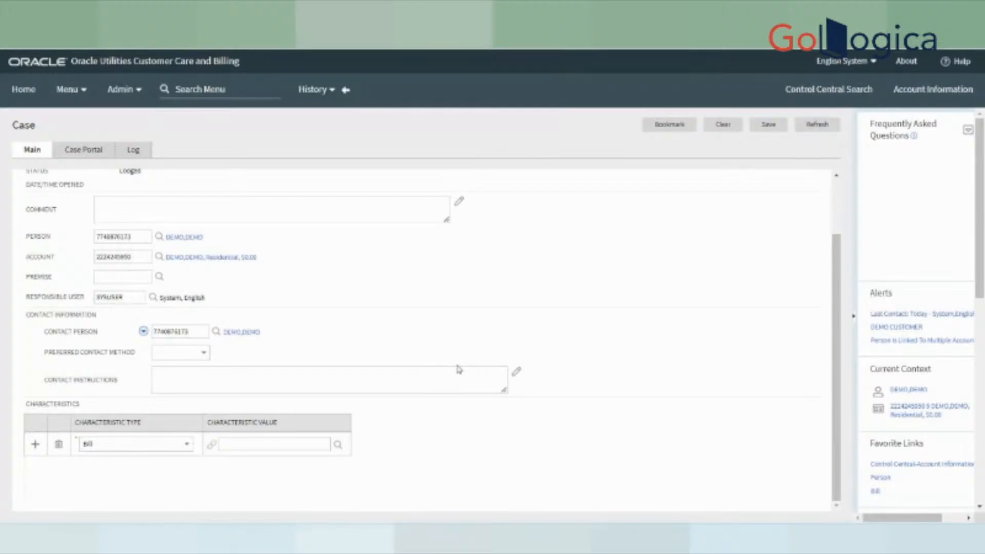
scroll(458, 370, "up", 3)
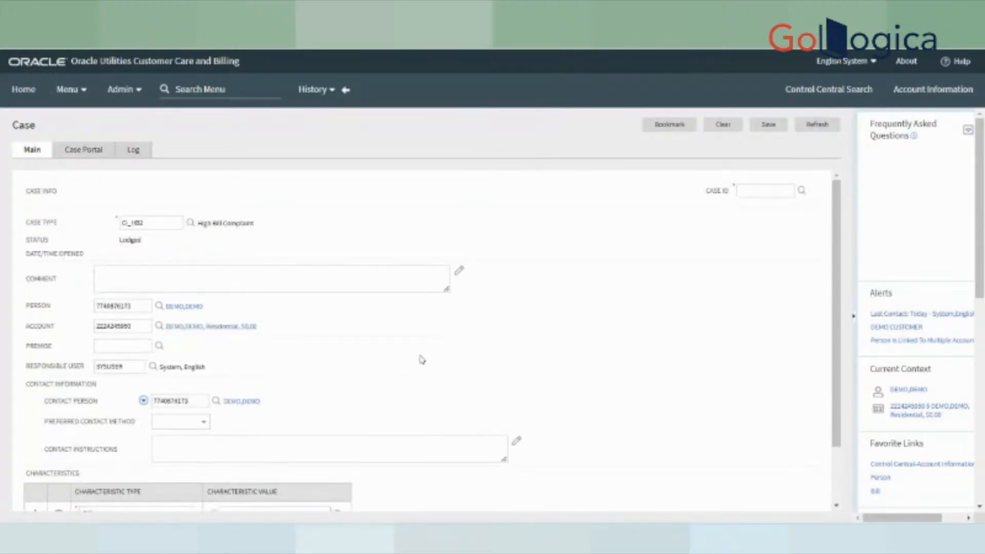
scroll(558, 330, "down", 3)
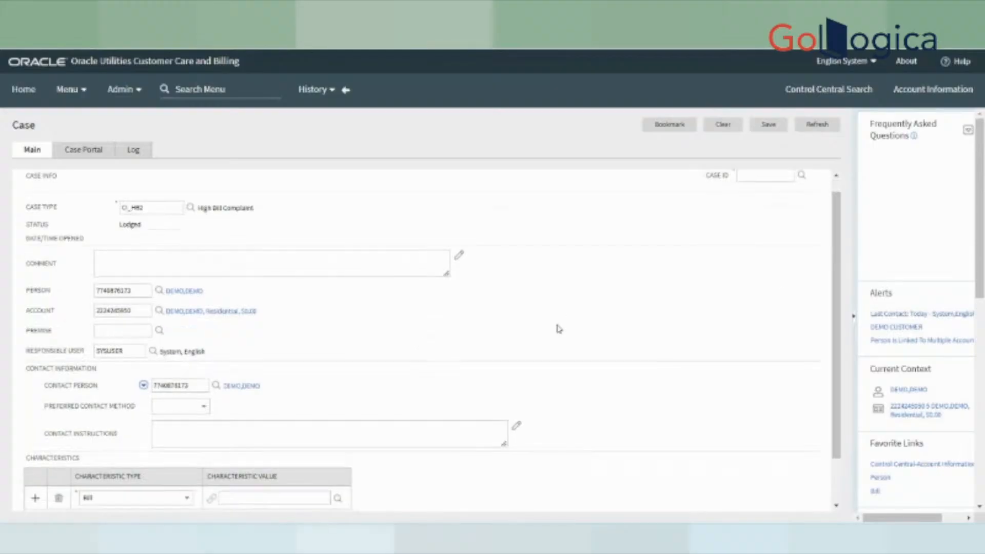
scroll(560, 354, "up", 3)
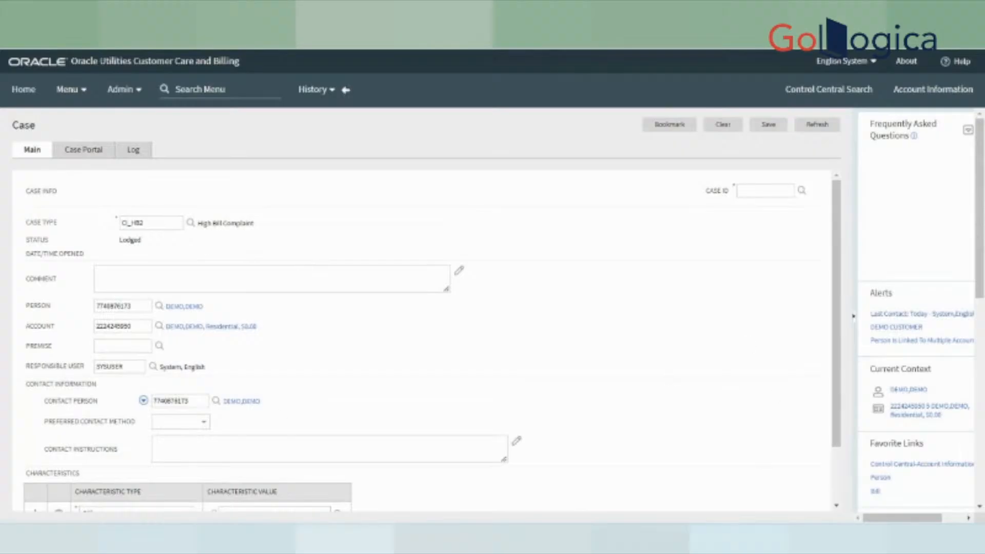
- Run 'select * from CI_CASE', pick the ACCT_ID in row 8, and return to the Case page
left_click(655, 464)
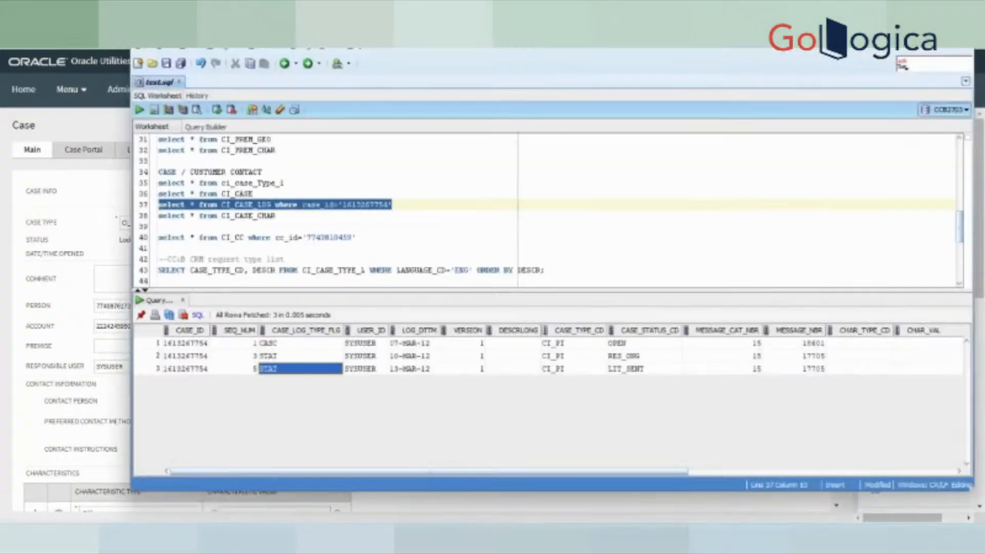
left_click(301, 226)
left_click_drag(253, 194, 158, 194)
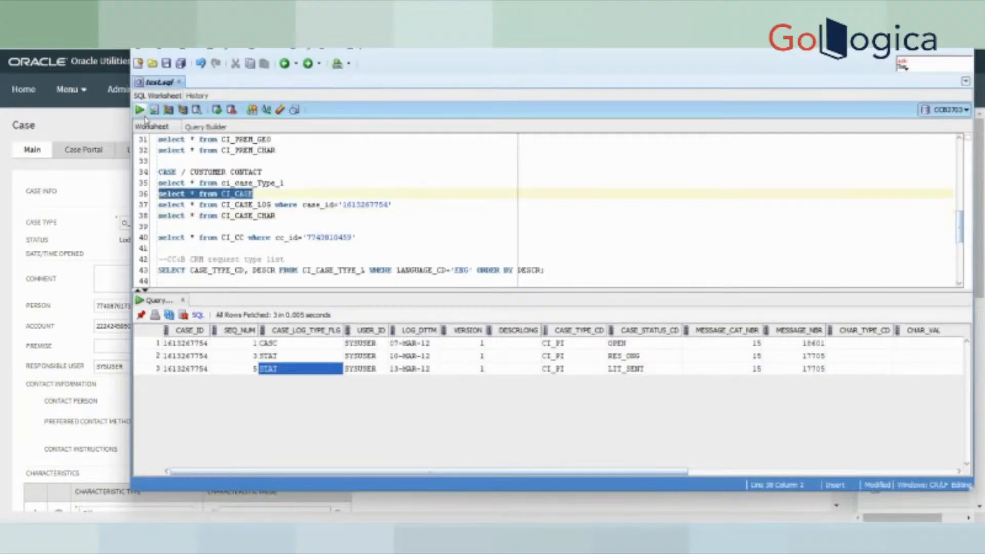
left_click(139, 109)
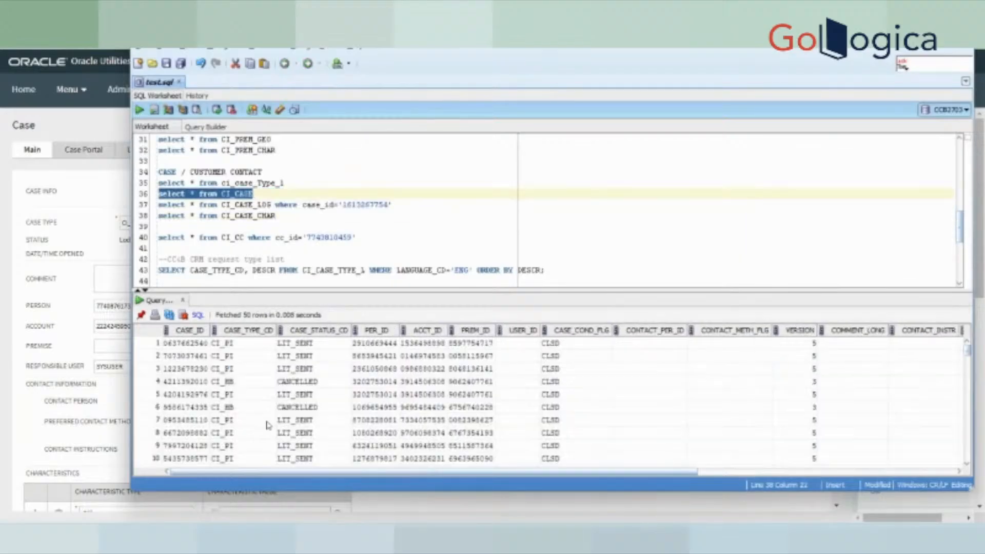
left_click(424, 434)
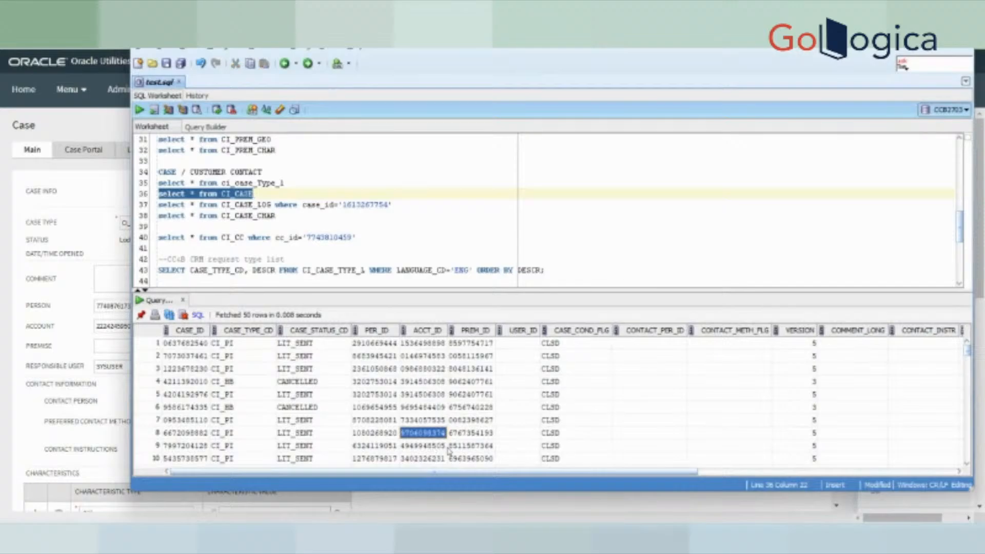
left_click(534, 518)
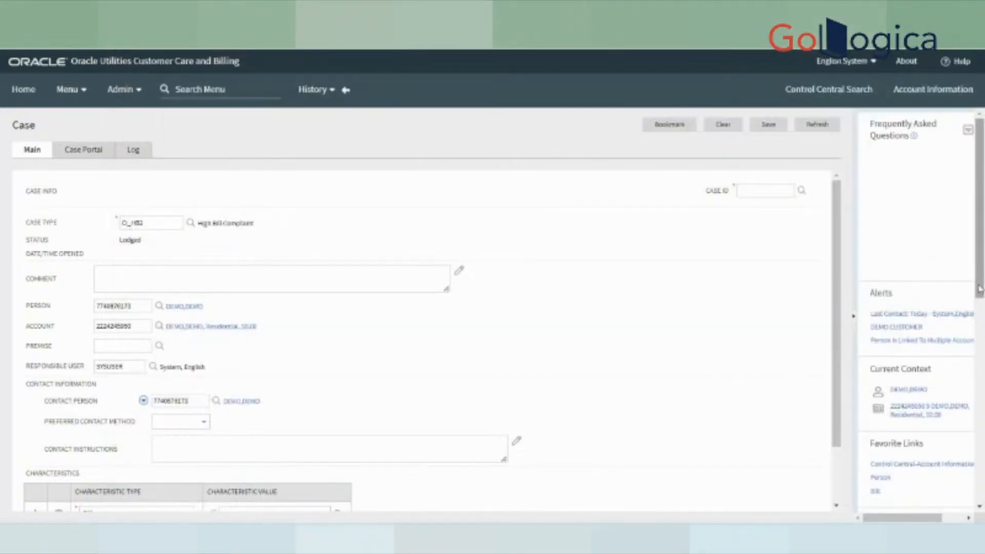
- Search Control Central by Account ID using the pasted account ID
mouse_move(979, 288)
left_mouse_down()
mouse_move(979, 391)
mouse_move(979, 279)
left_mouse_up()
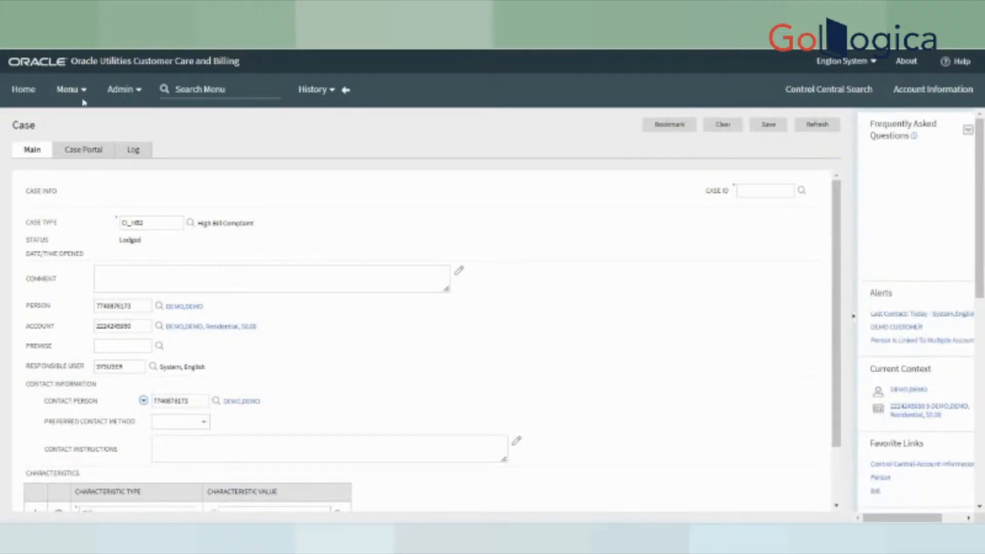
left_click(69, 89)
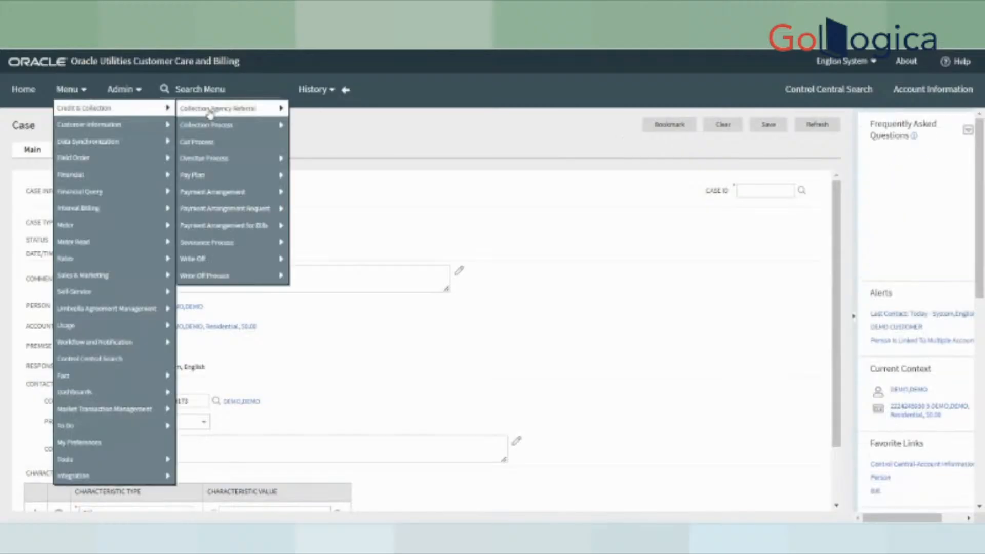
left_click(846, 90)
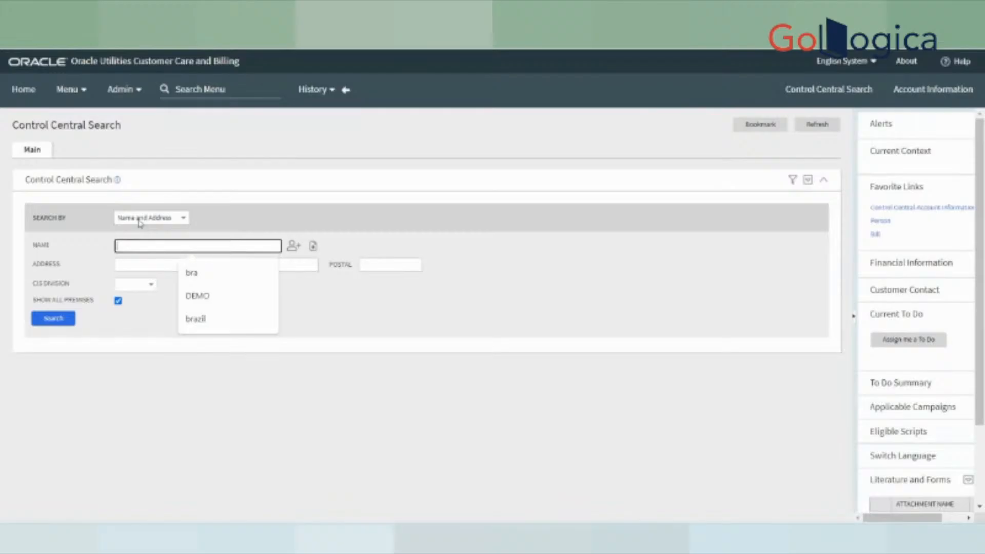
left_click(141, 219)
left_click(138, 243)
left_click(140, 244)
key("ctrl+v")
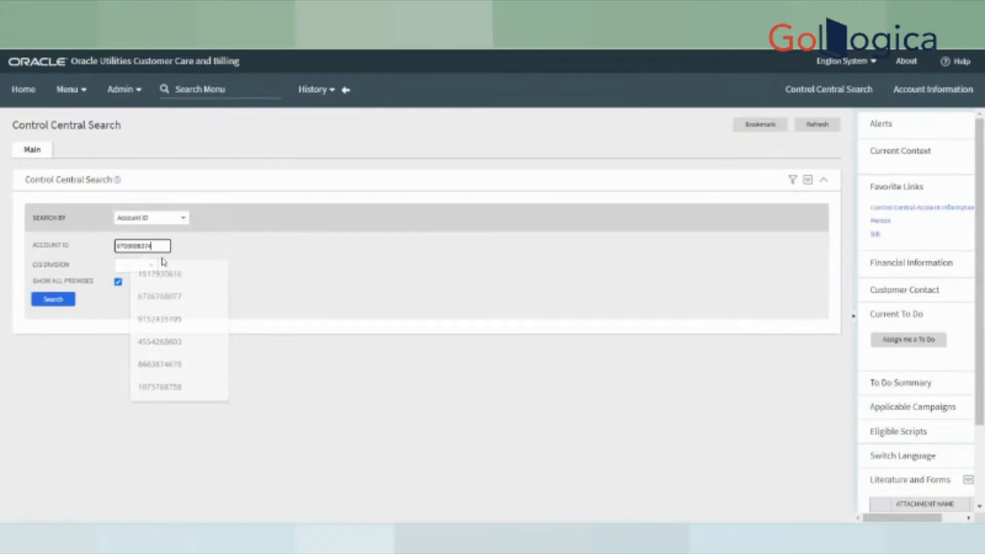
left_click(433, 302)
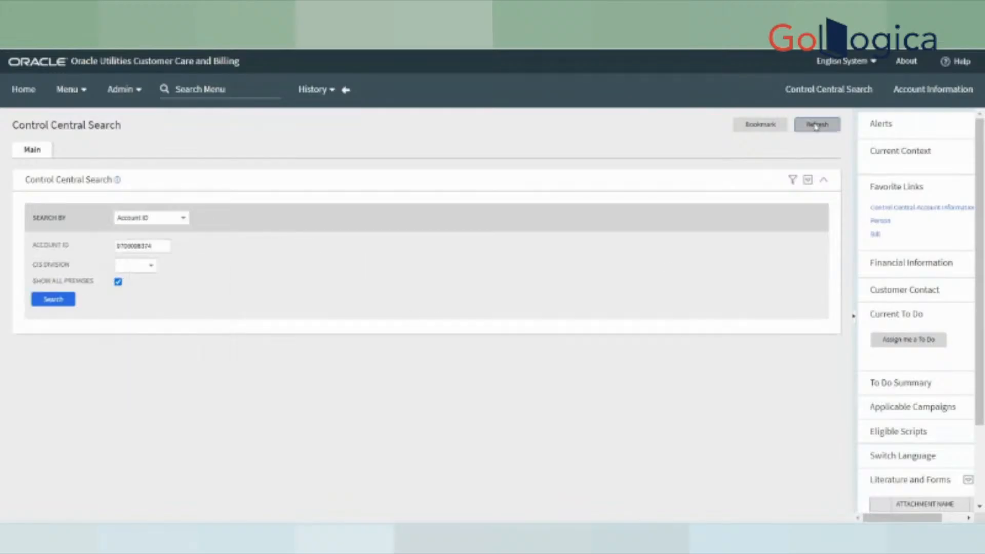
left_click(808, 125)
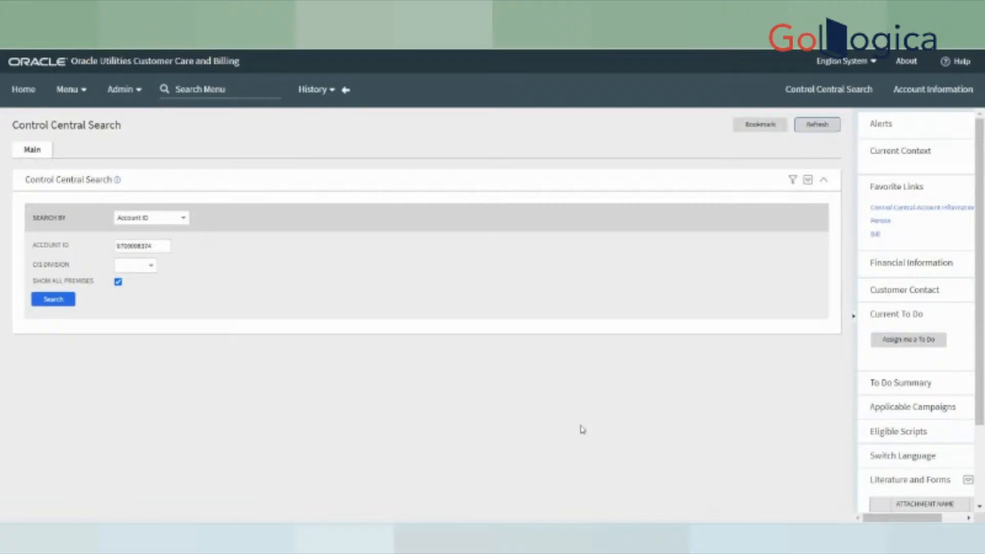
left_click(71, 302)
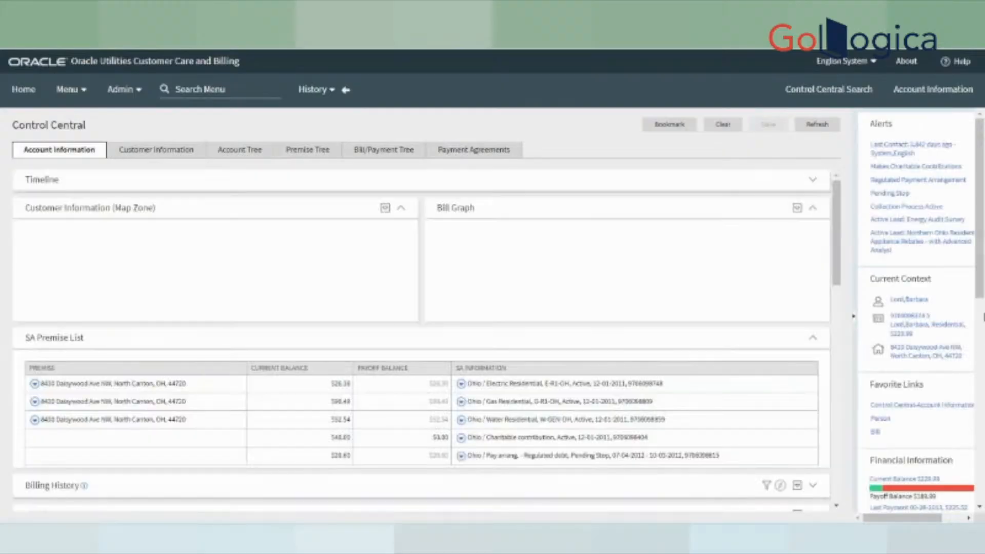
- Add a new case from the account's Go To Case context menu
left_click_drag(979, 276, 979, 307)
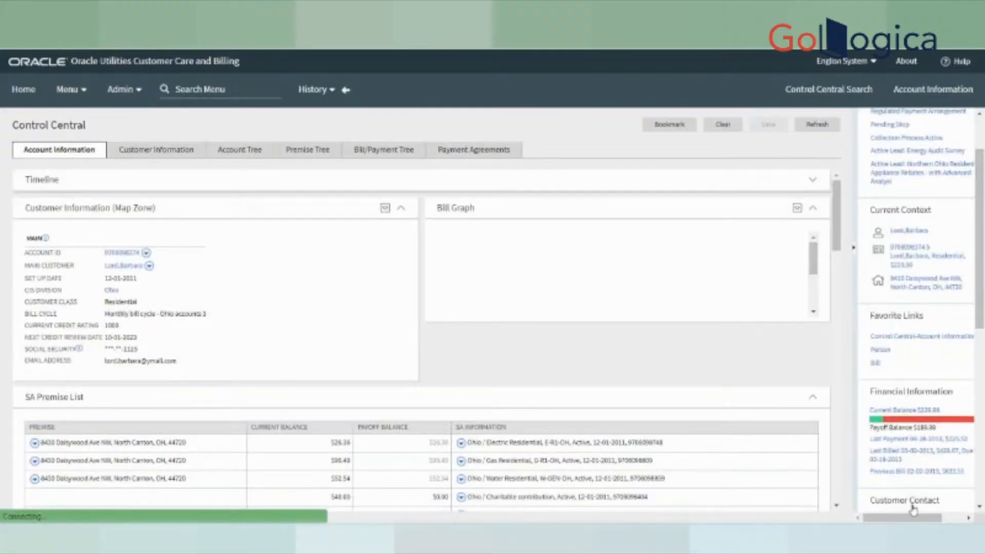
left_click_drag(913, 518, 937, 517)
left_click(949, 249)
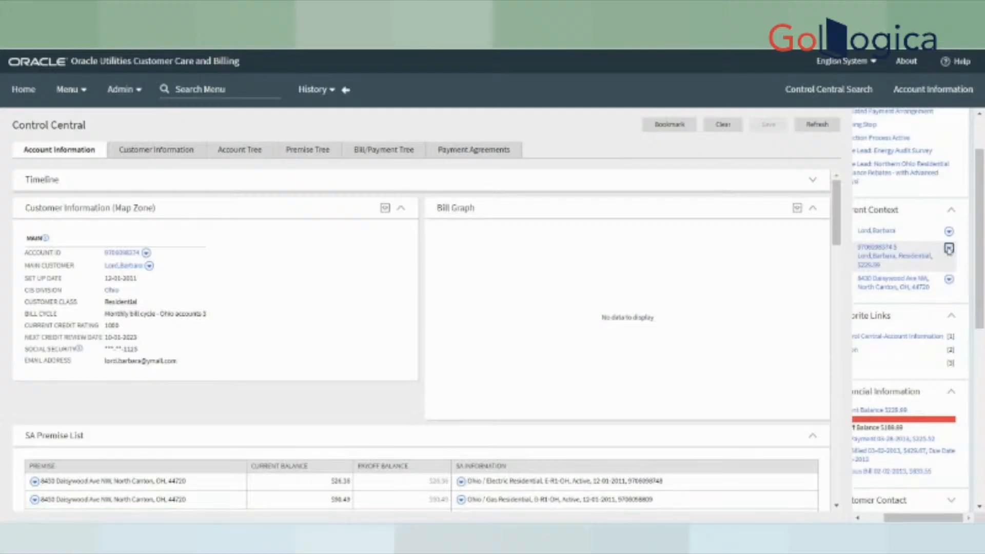
mouse_move(878, 384)
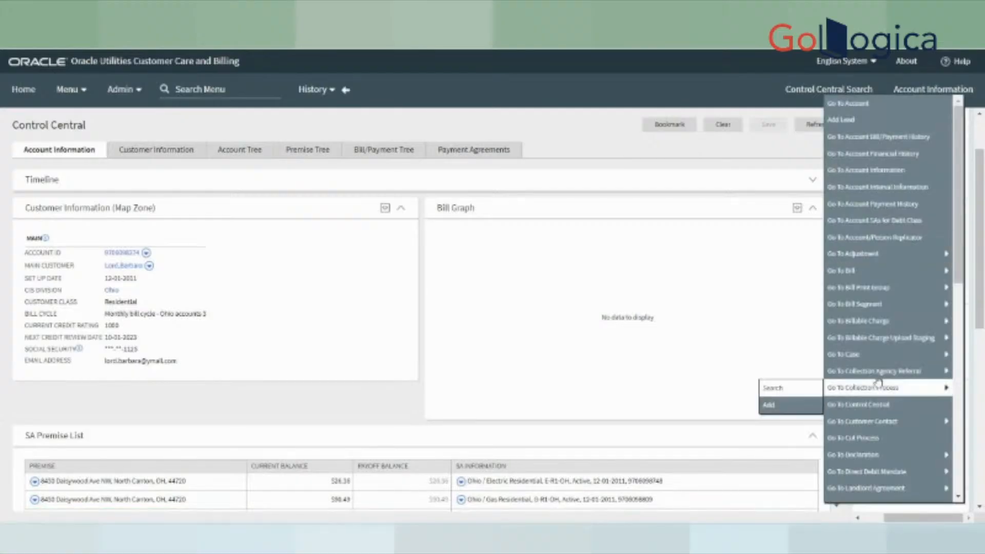
mouse_move(862, 355)
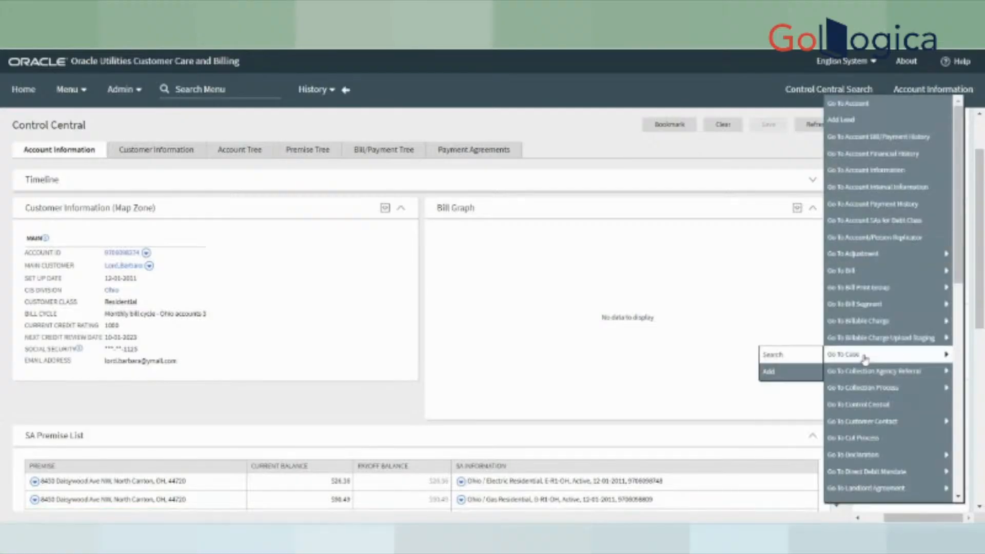
left_click(768, 372)
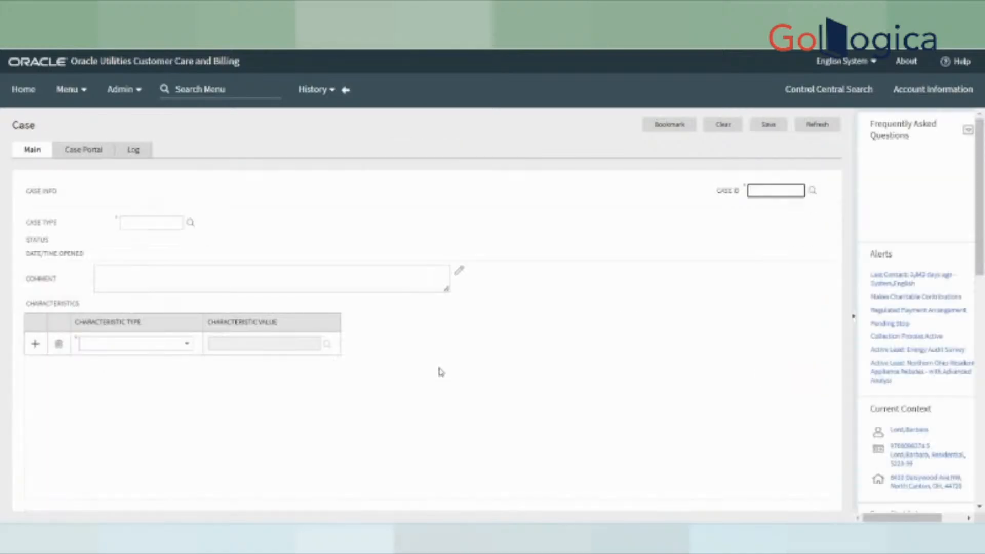
- Set the case type to CI_HB
left_click(163, 224)
type("CI_HB")
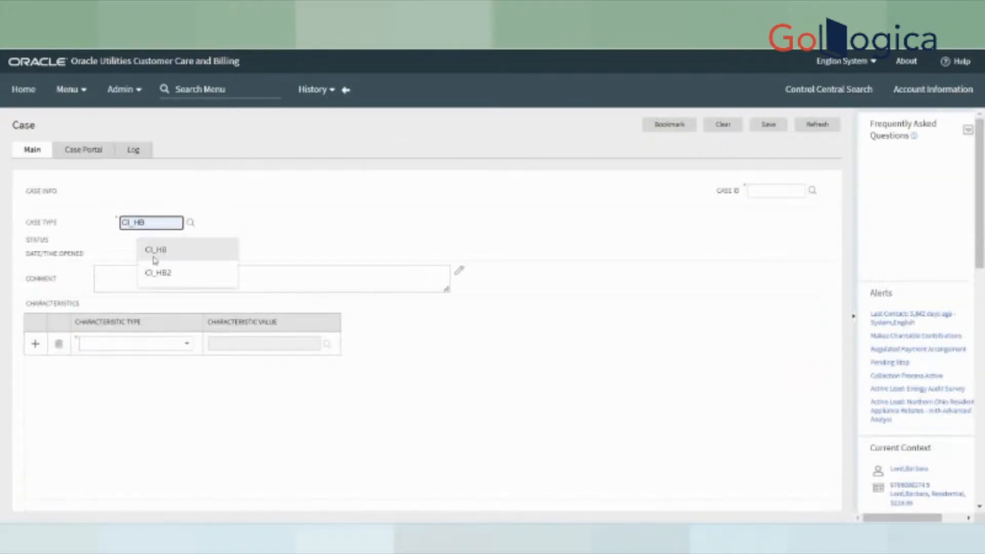
left_click(154, 258)
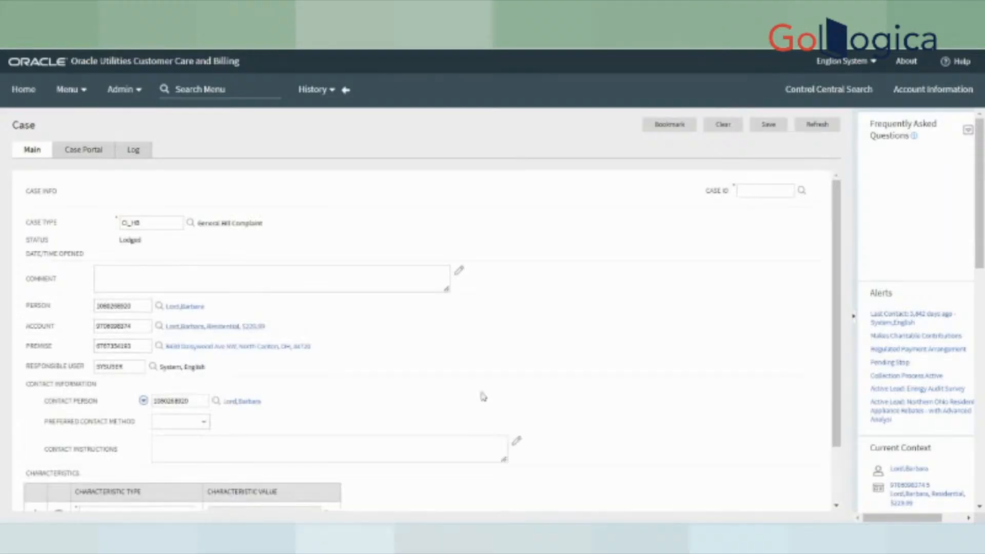
scroll(441, 402, "down", 3)
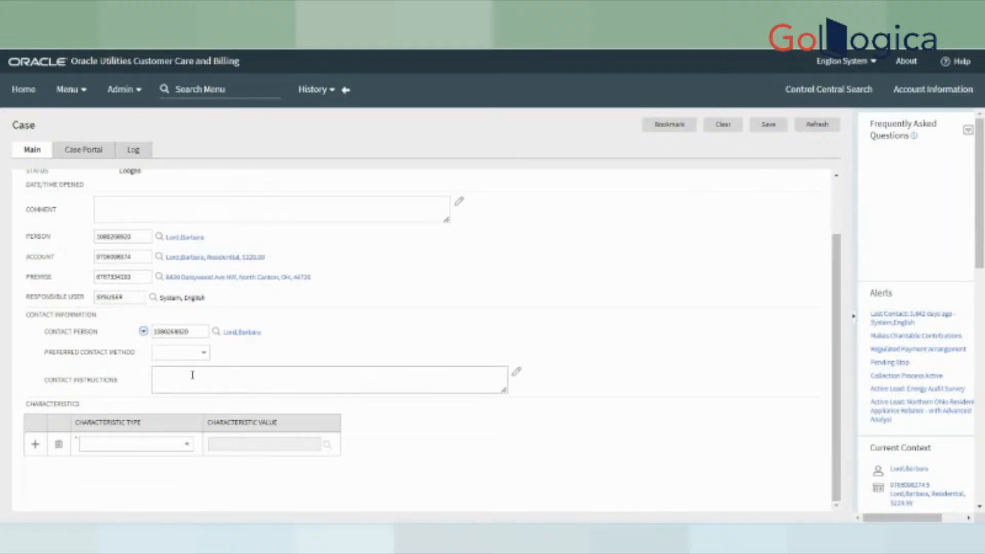
- Set the preferred contact method to Postal
left_click(184, 352)
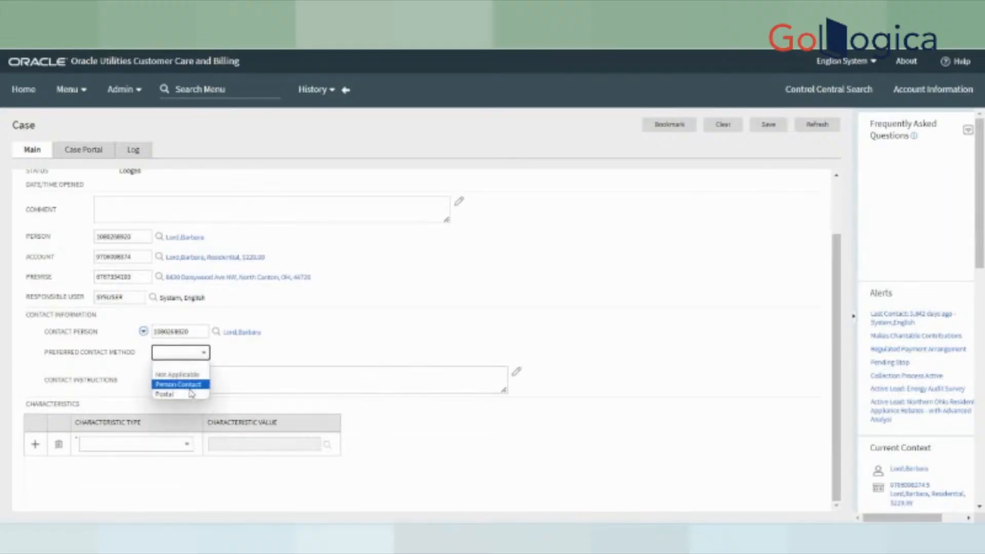
left_click(179, 384)
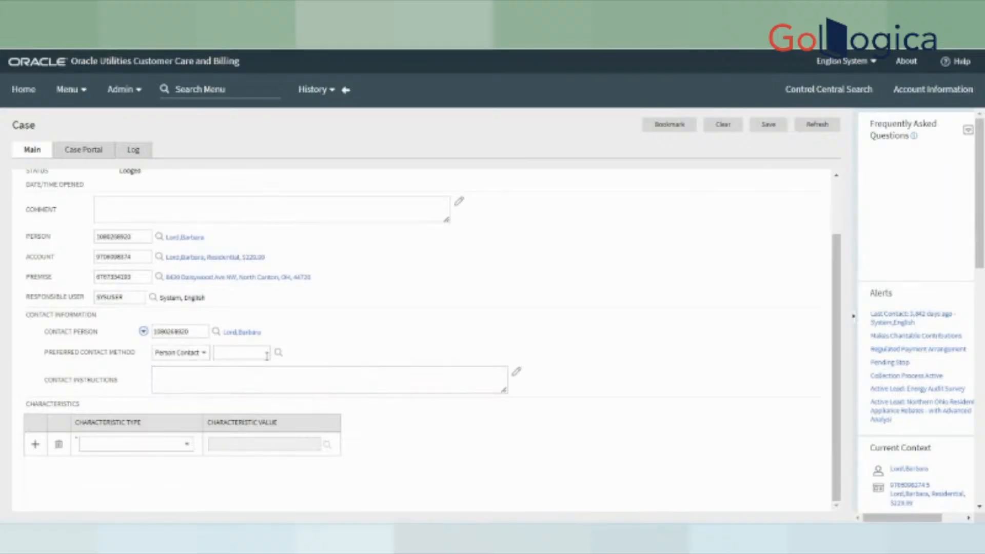
left_click(193, 356)
left_click(184, 386)
left_click(181, 352)
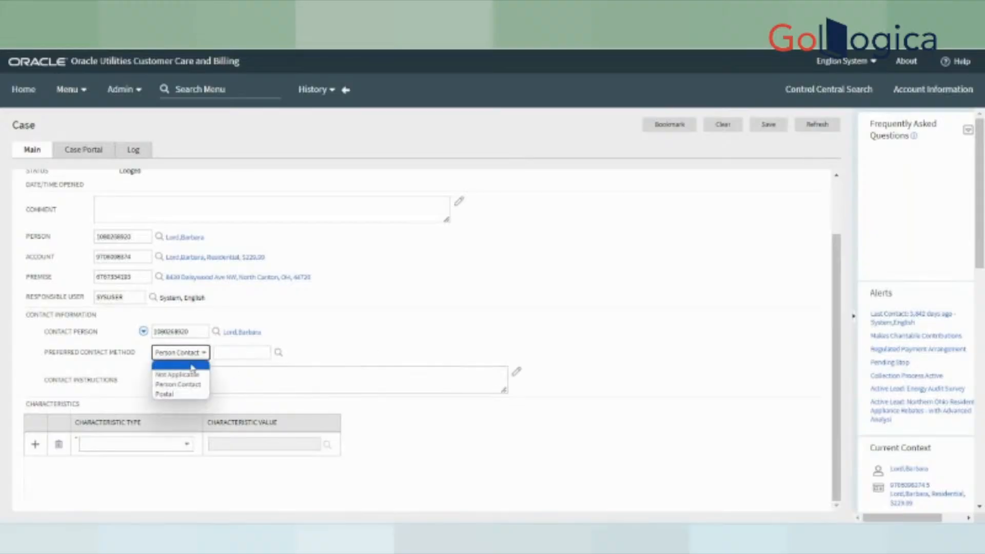
left_click(169, 395)
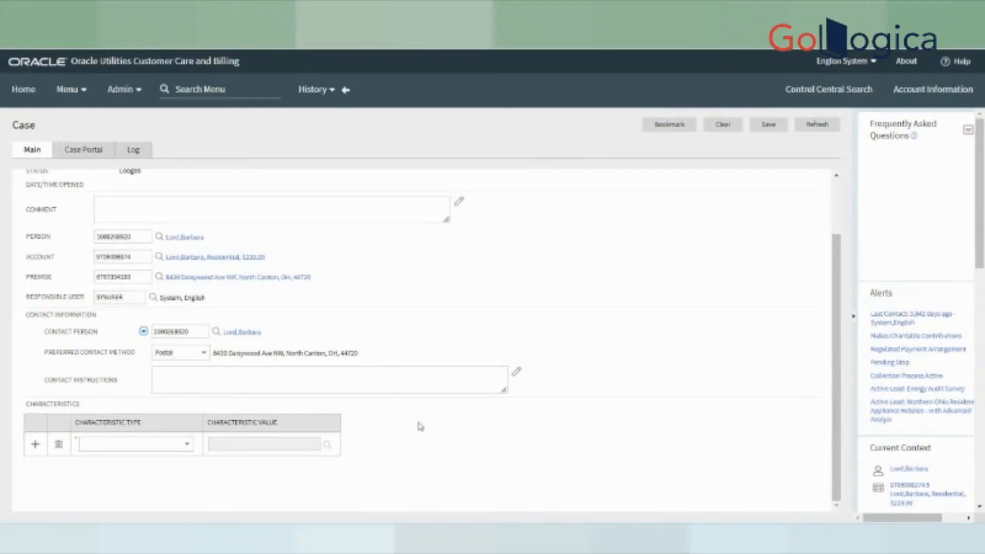
- Save the case and select its newly assigned Case ID
scroll(513, 379, "up", 2)
left_click(775, 124)
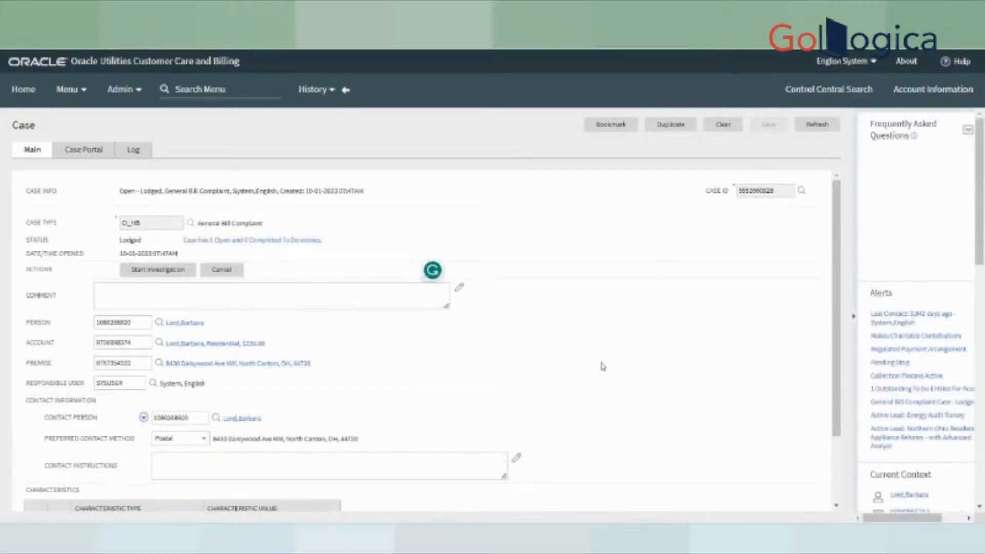
double_click(753, 193)
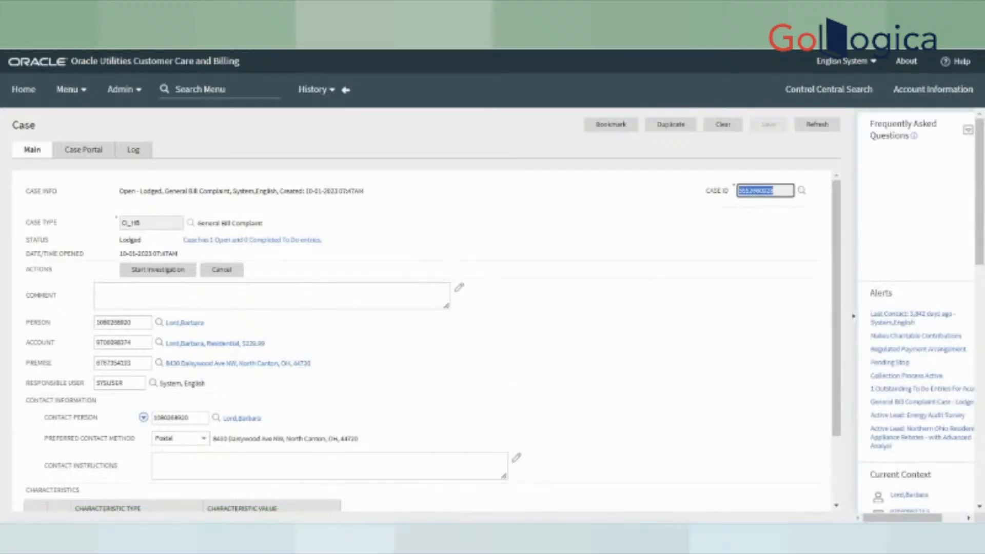
- Paste the new case ID into the CI_CASE_LOG query and run it
key("alt+Tab")
left_click(357, 204)
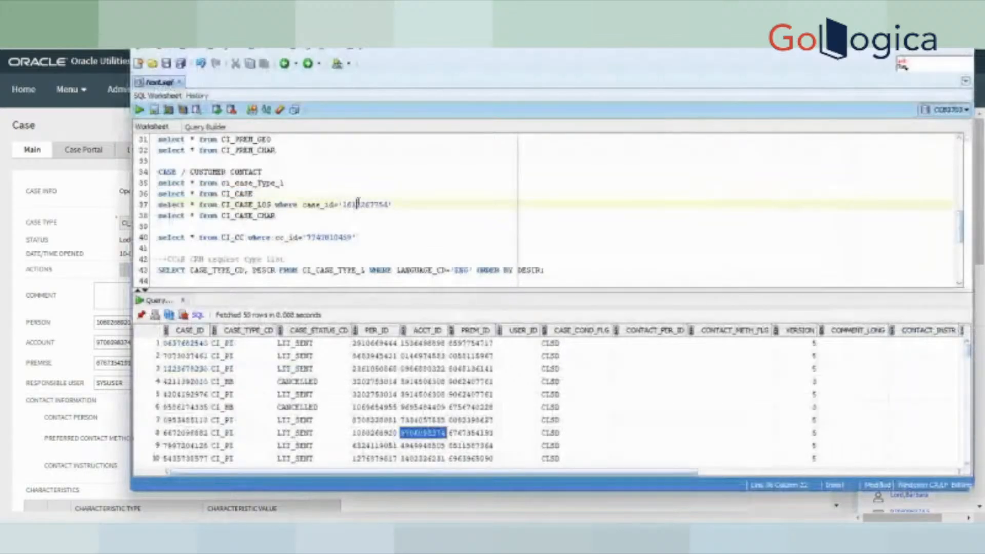
double_click(358, 204)
key("ctrl+v")
left_click_drag(391, 205, 142, 194)
left_click(139, 109)
left_click(359, 212)
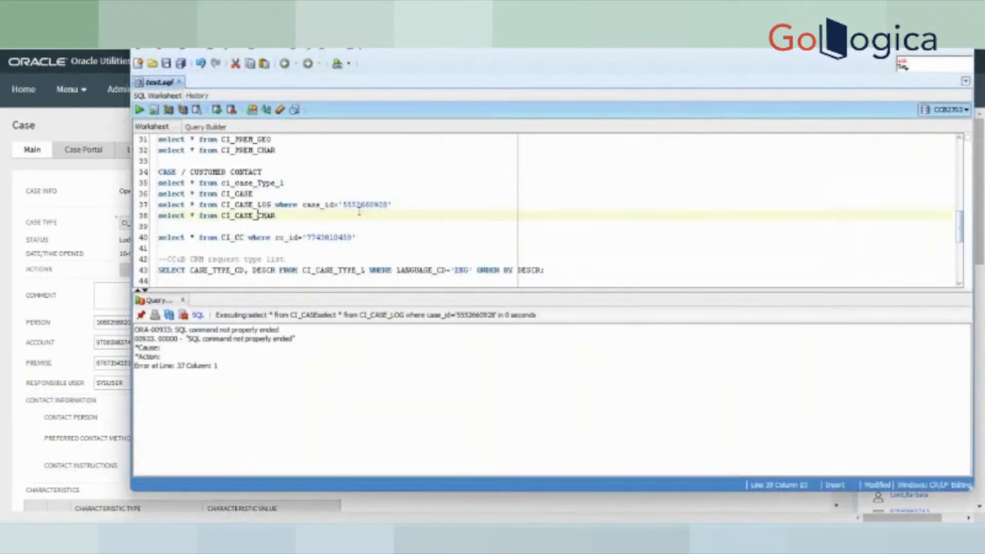
left_click_drag(392, 204, 136, 204)
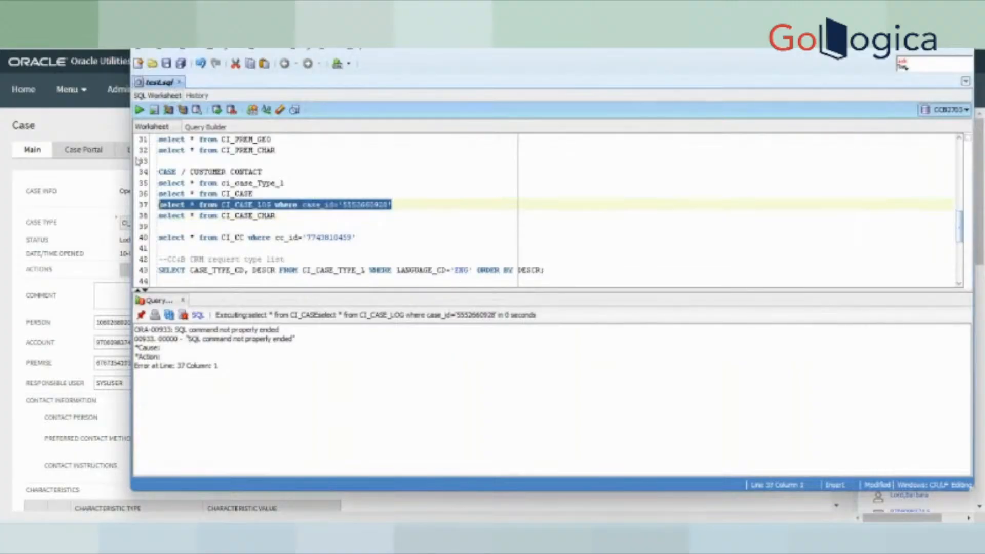
left_click(139, 109)
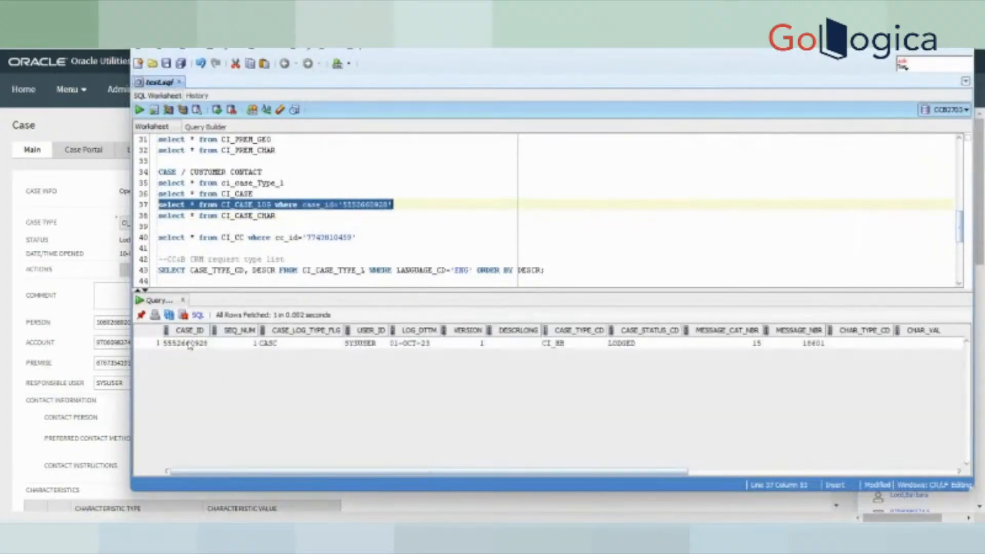
- Review the single LODGED CASC log row, then return to the Case page
left_click_drag(189, 346, 869, 354)
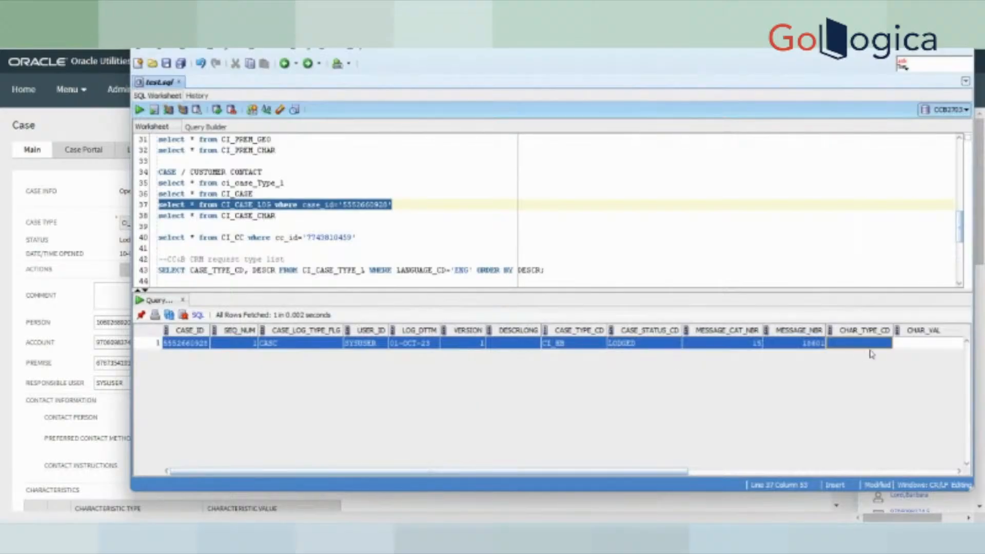
left_click(295, 203)
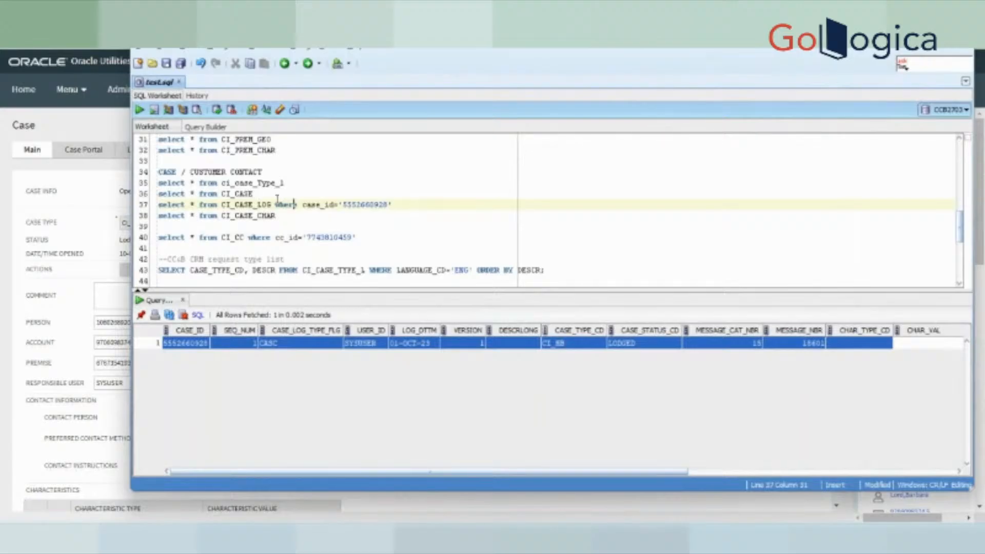
left_click(277, 196)
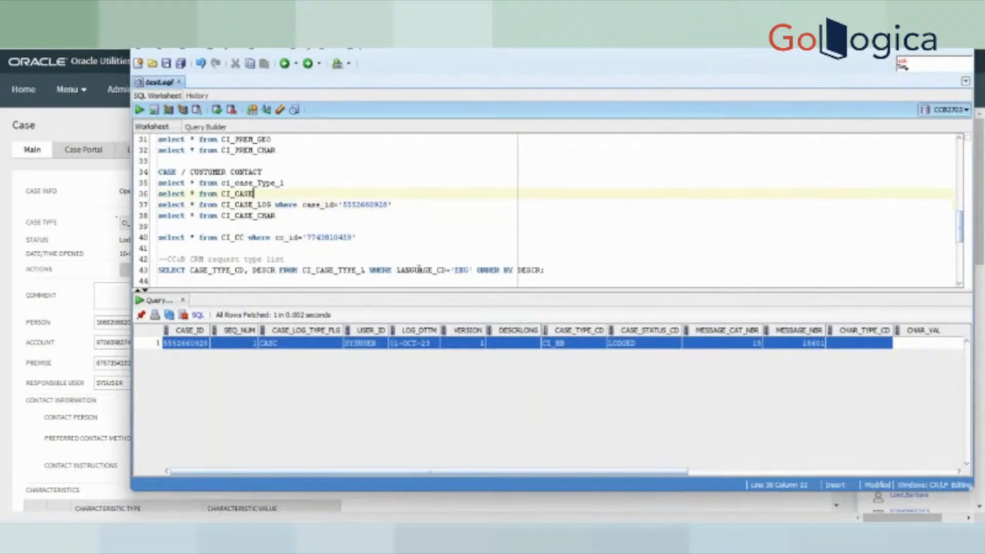
left_click(535, 532)
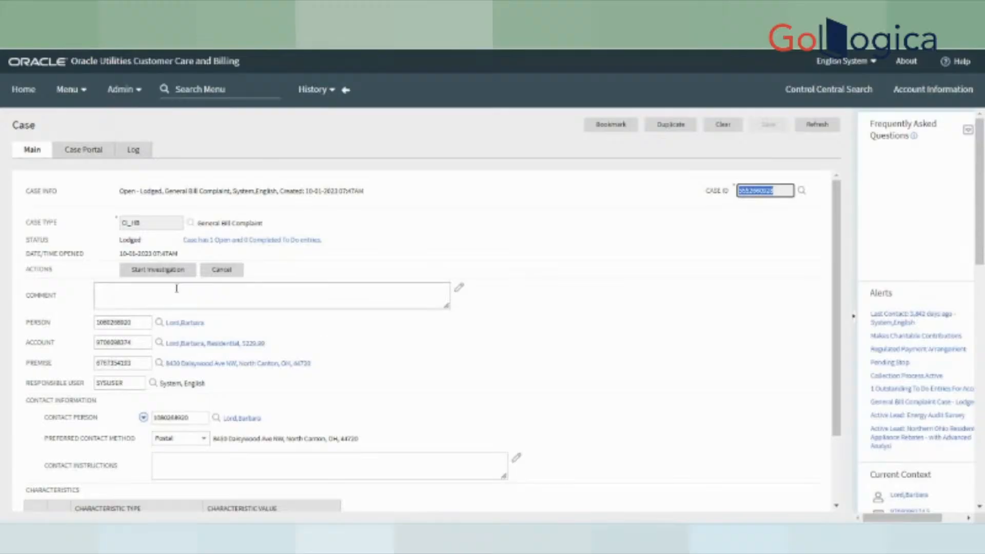
- Start the investigation so the lodged case becomes Investigation Ongoing
left_click(162, 271)
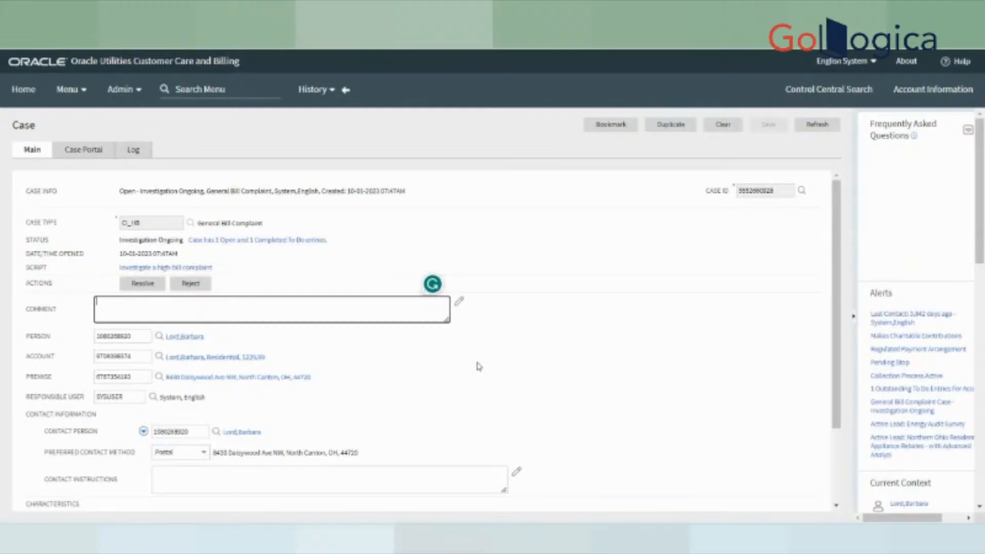
key("alt+Tab")
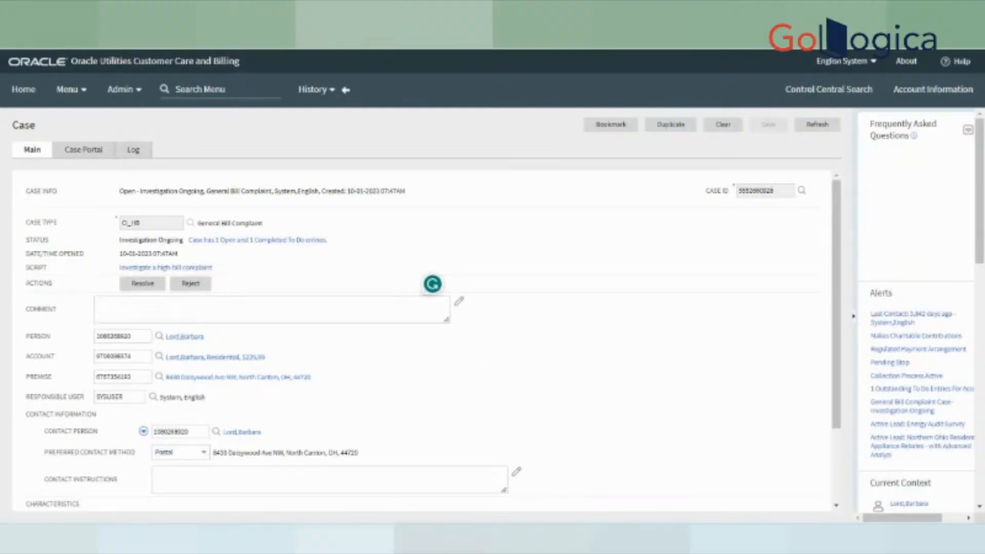
- Rerun the CI_CASE_LOG query and check the LODGED and PRELIM rows
left_click_drag(254, 194, 145, 195)
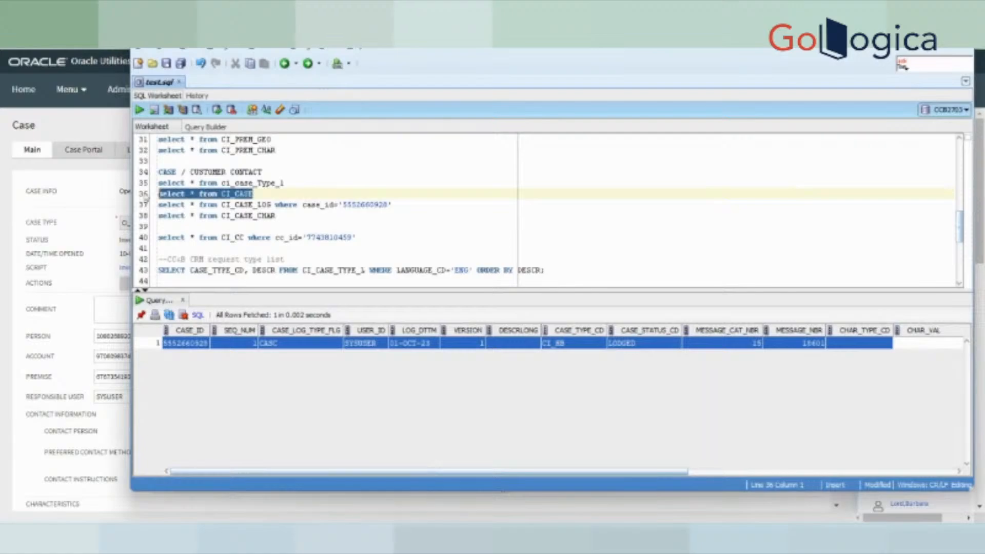
left_click_drag(399, 205, 135, 207)
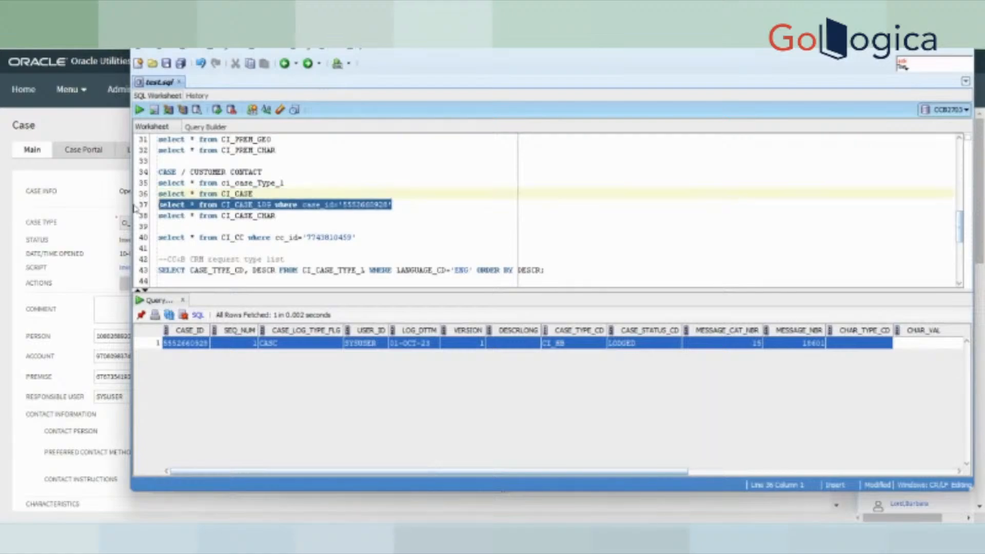
left_click(139, 110)
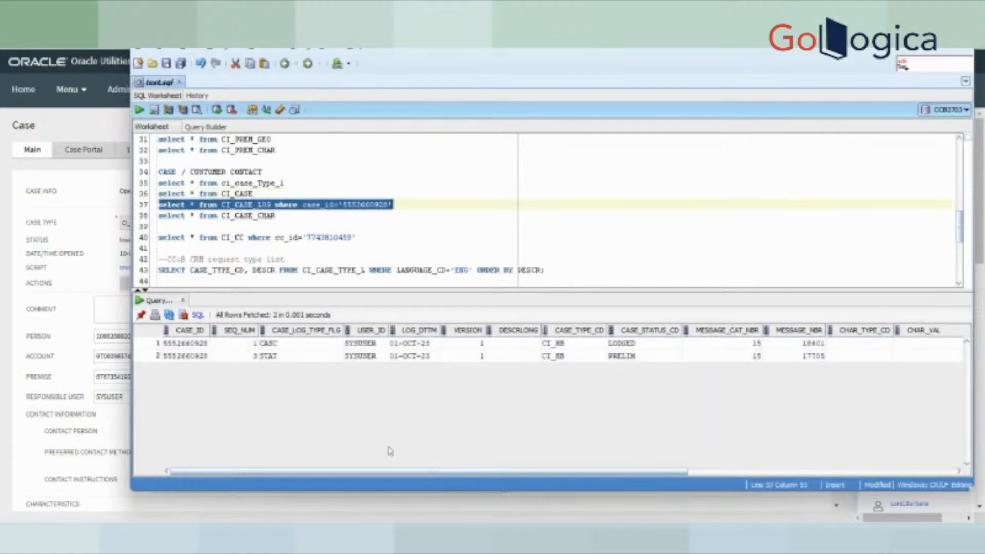
left_click(259, 348)
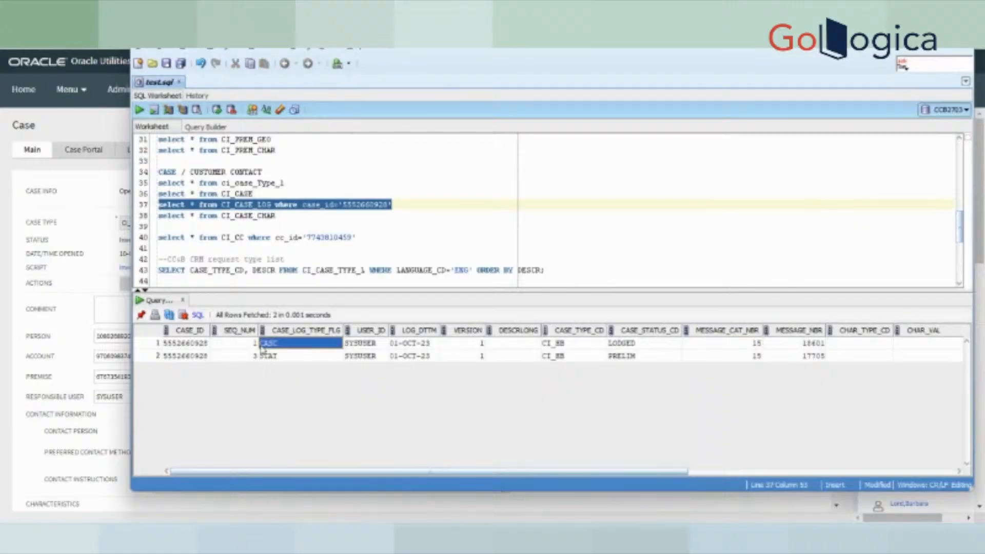
left_click(288, 356)
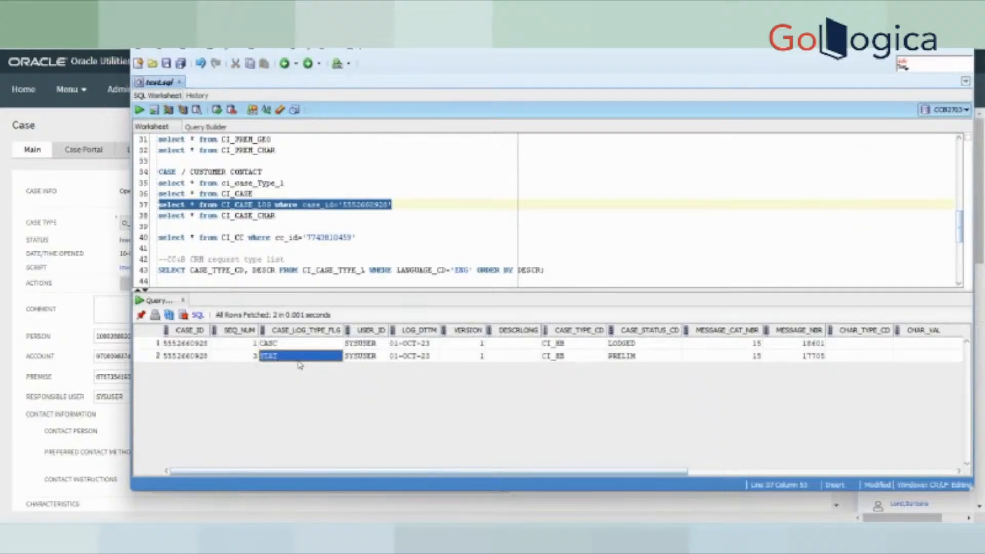
left_click(639, 345)
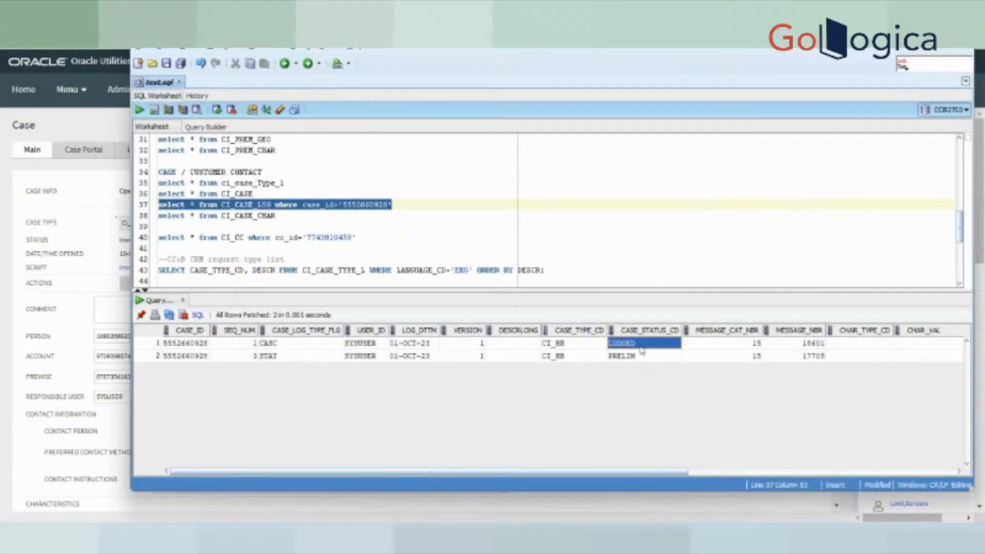
left_click(641, 357)
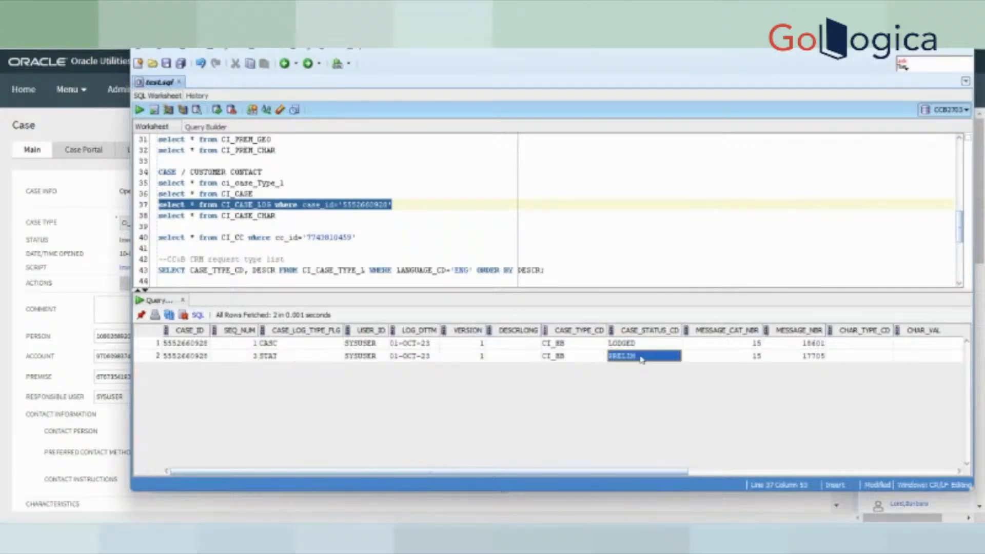
- Resolve the case, setting it to Closed - Resolved
key("alt+Tab")
left_click(153, 314)
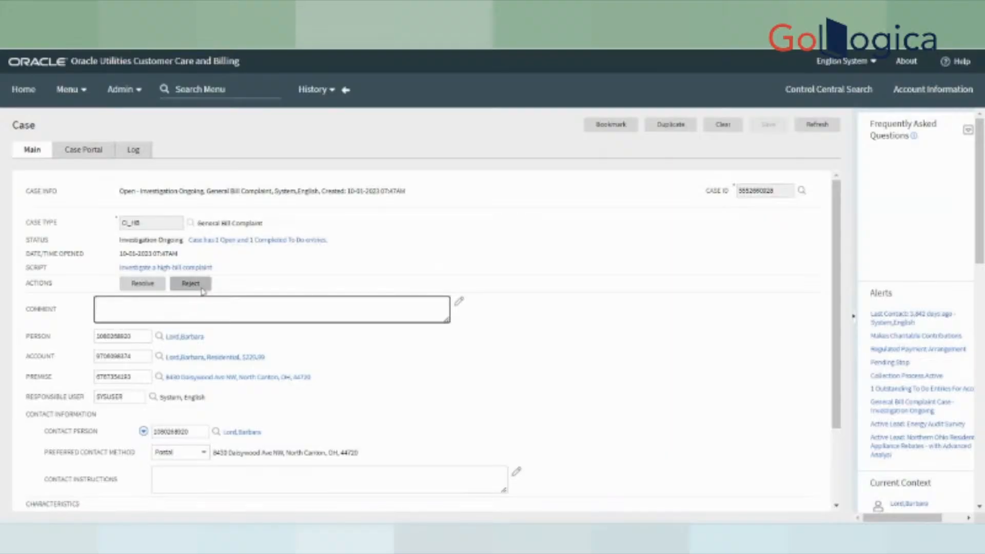
left_click(142, 284)
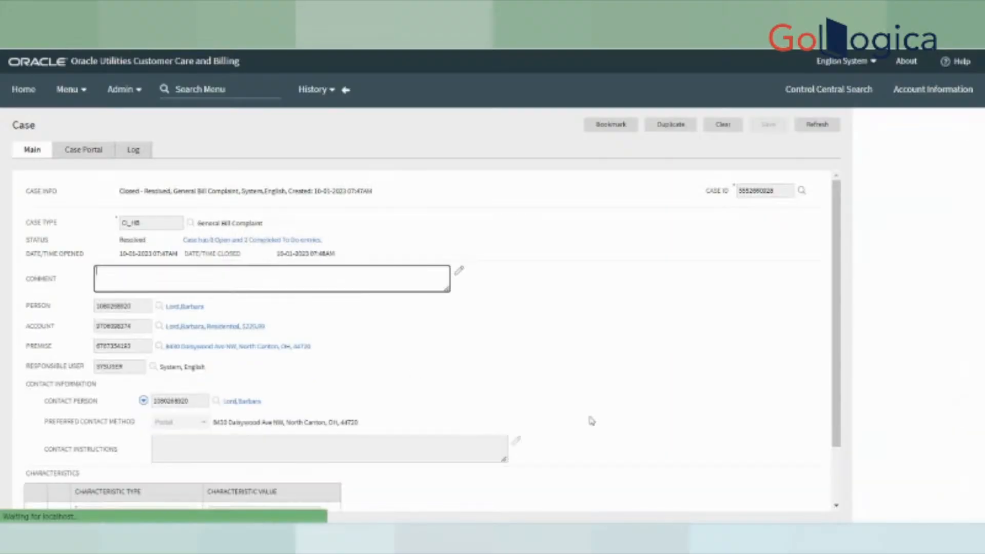
left_click_drag(120, 239, 142, 241)
- Rerun the CI_CASE_LOG query to confirm a third RESOLVED row, then return to the Case page
left_click(622, 531)
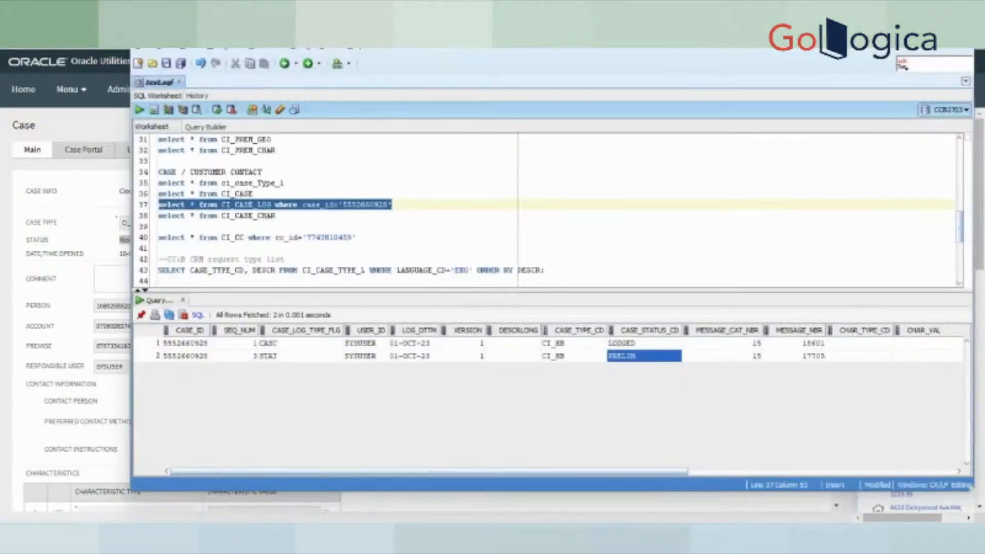
left_click(139, 109)
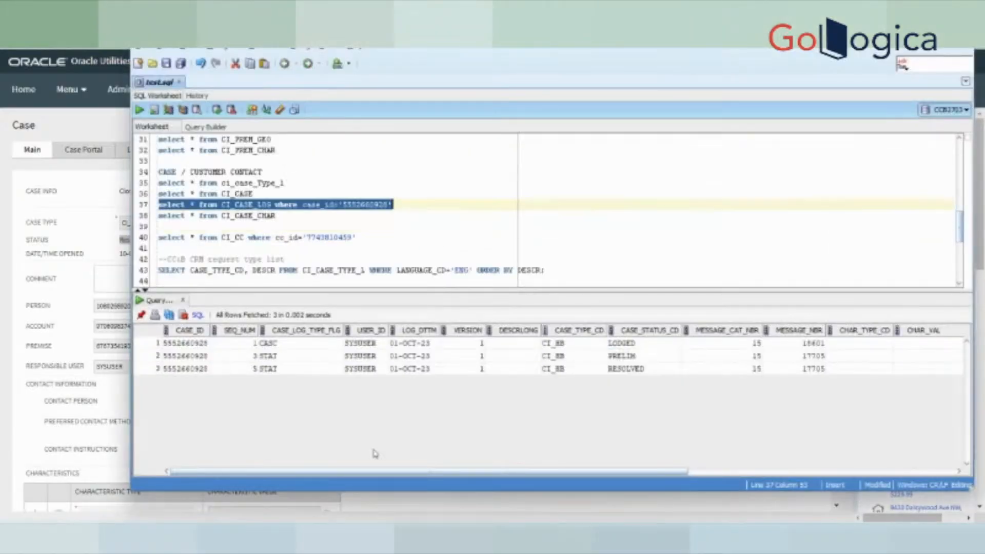
left_click(299, 343)
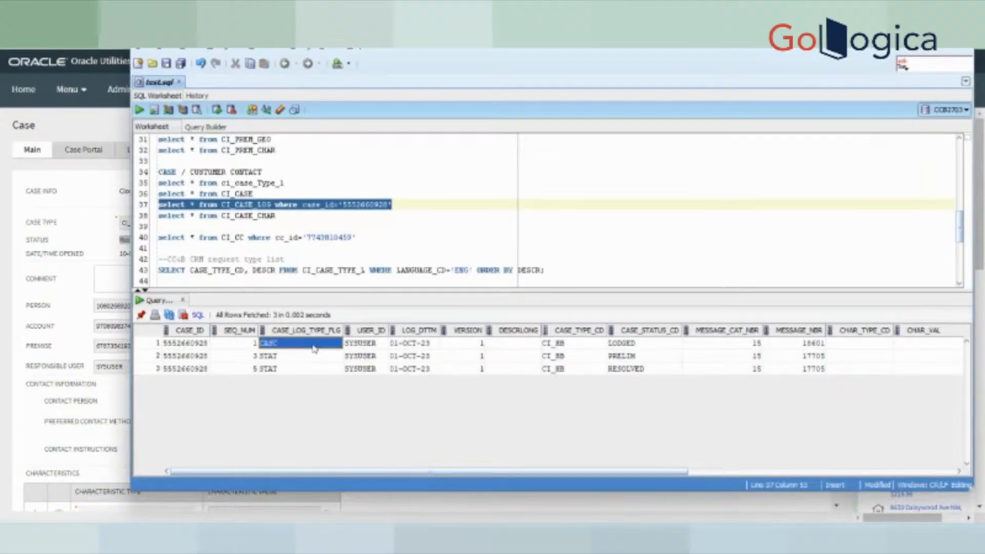
left_click(300, 355)
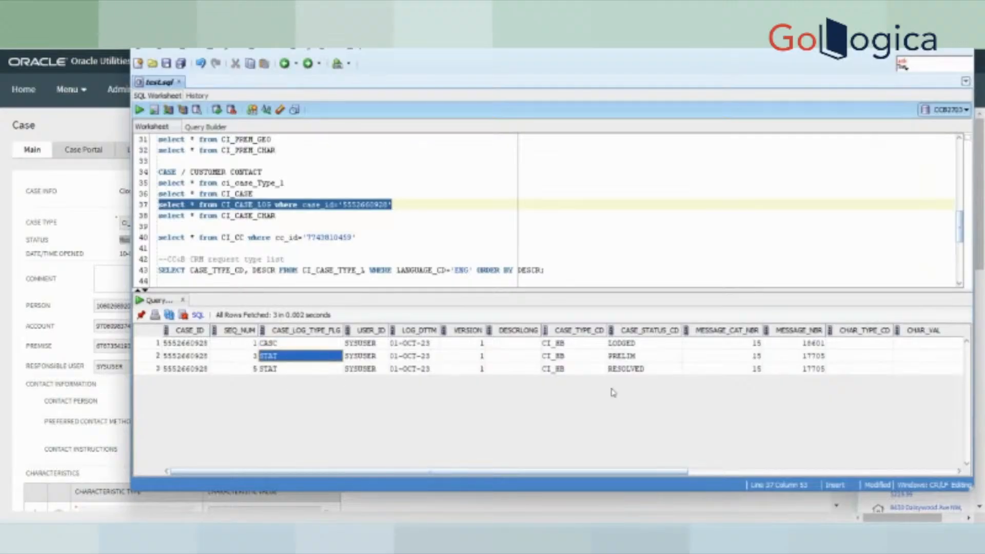
left_click(653, 371)
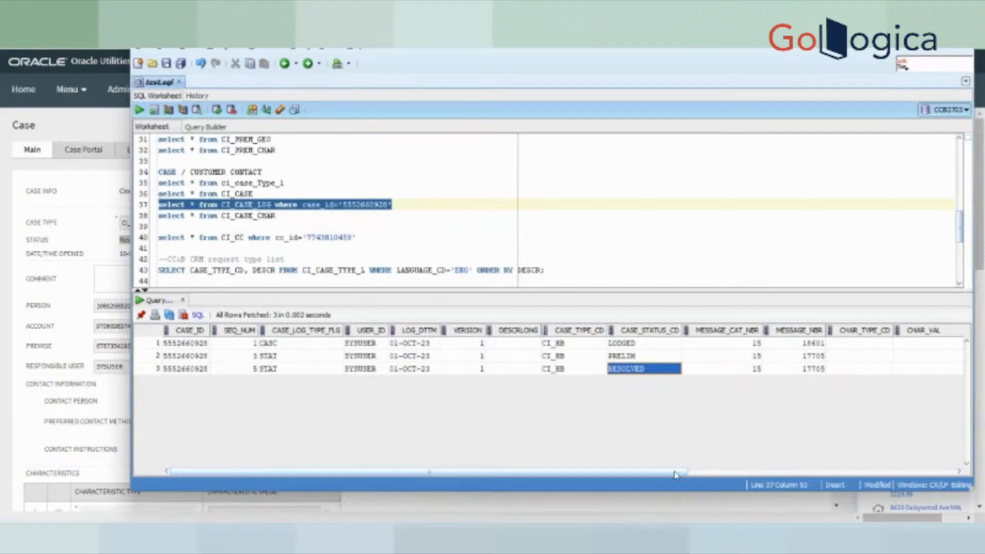
left_click_drag(675, 474, 428, 472)
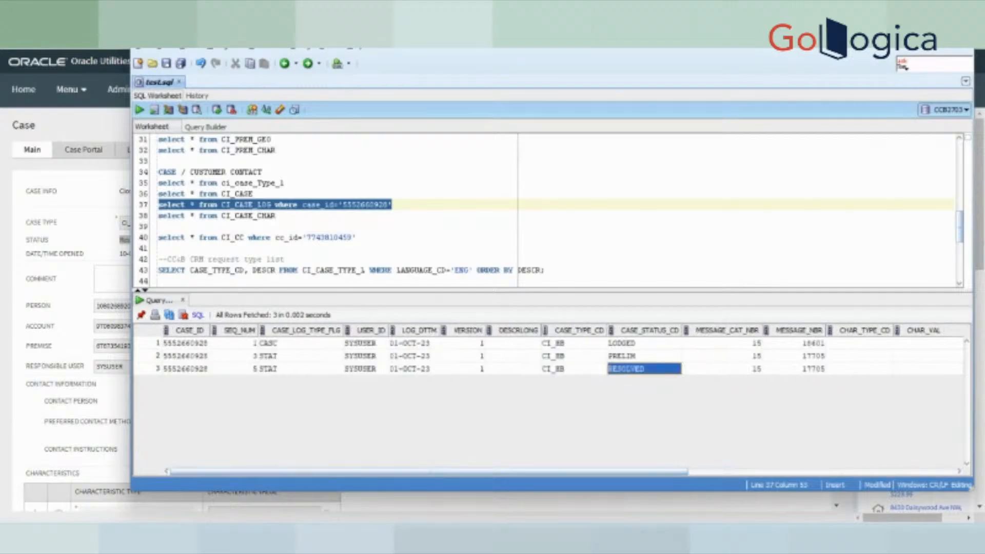
left_click(555, 539)
scroll(337, 367, "down", 1)
scroll(388, 392, "up", 1)
scroll(385, 392, "down", 1)
scroll(380, 393, "up", 1)
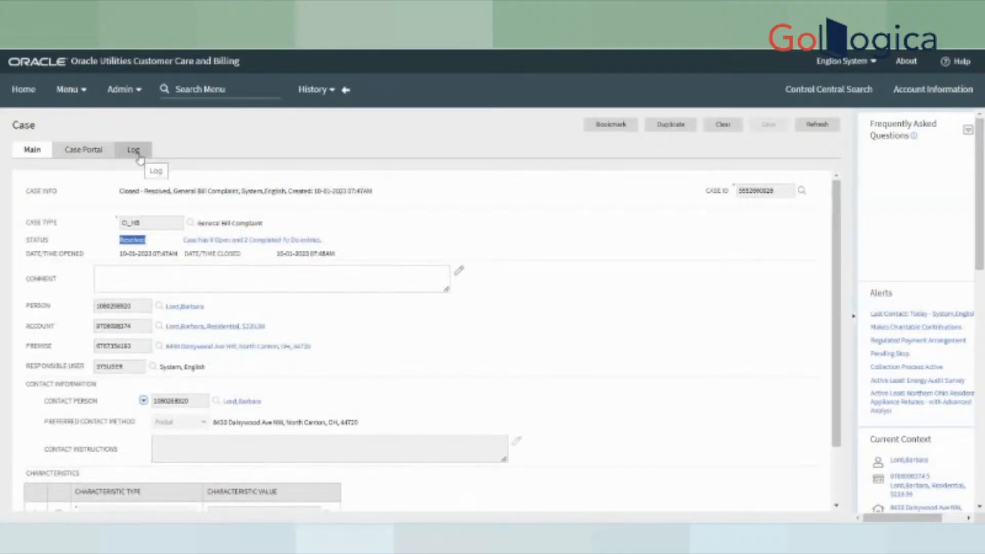
- Open the case Log tab and highlight the Case created, Investigation Ongoing and Resolved entries
left_click(137, 155)
left_click_drag(153, 279, 217, 291)
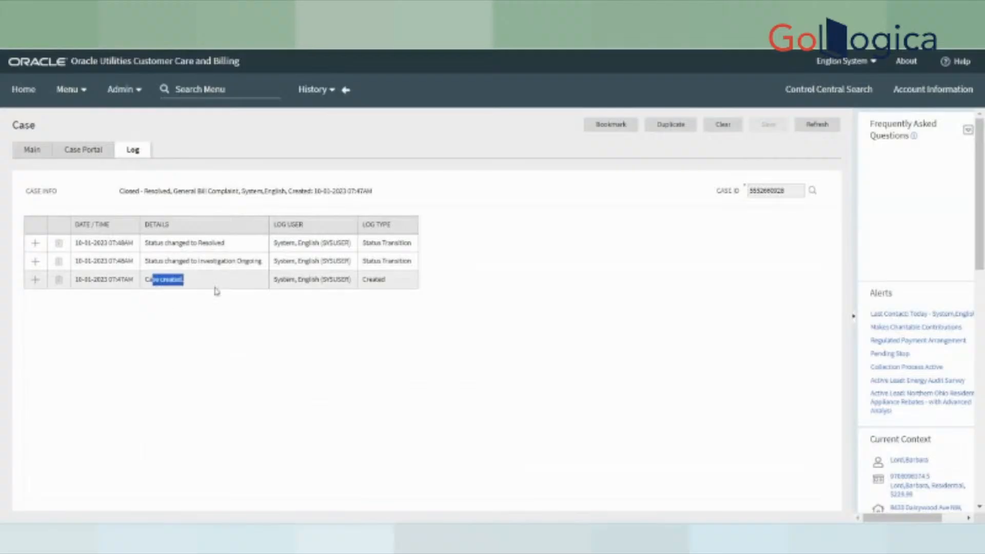
left_click_drag(172, 260, 264, 263)
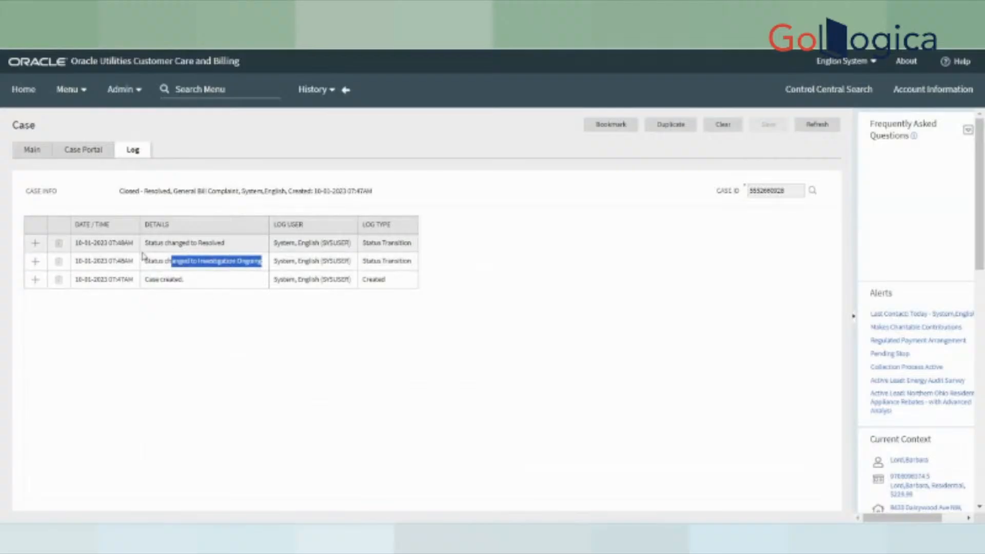
left_click_drag(148, 245, 210, 253)
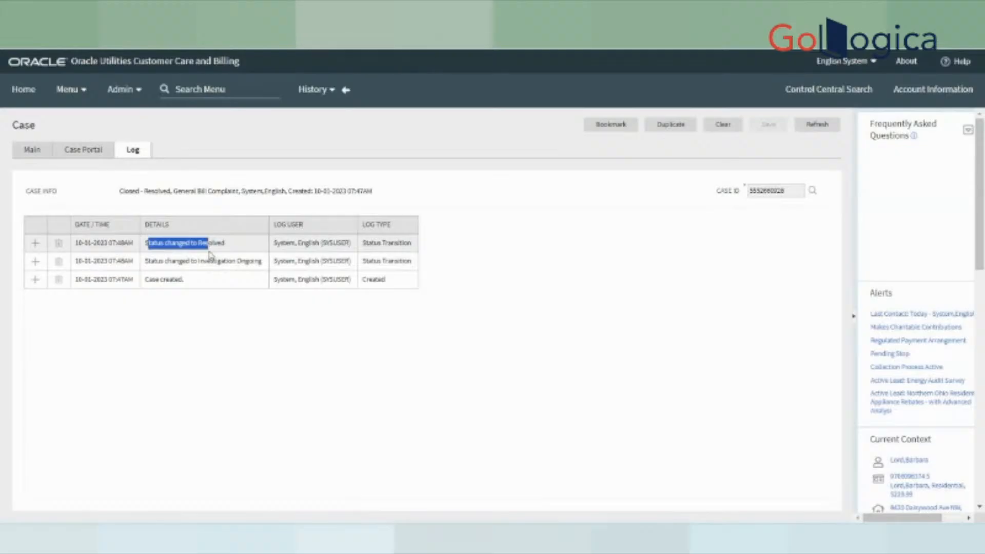
- Search the menu for 'case', open Case Type, and search for the CI_HB case type
left_click(195, 86)
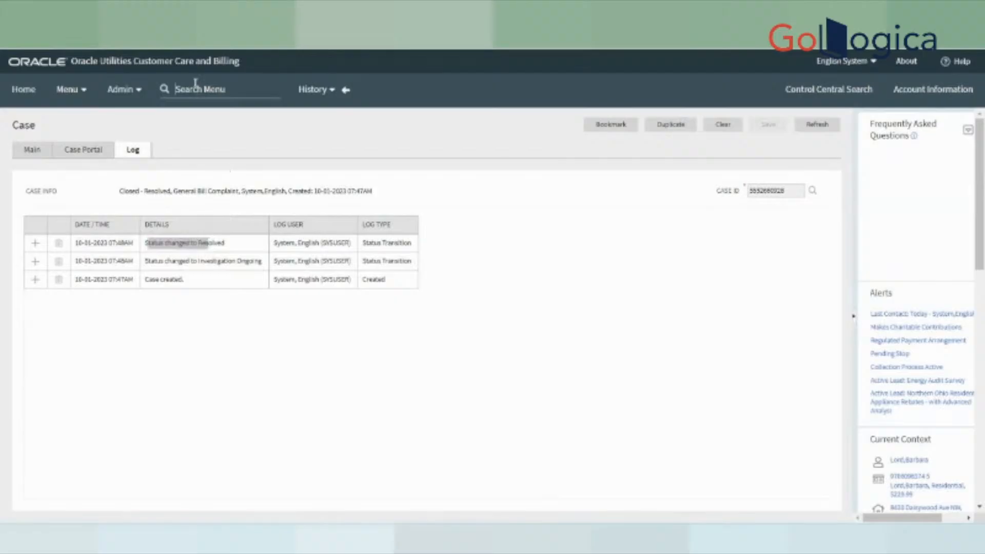
type("case")
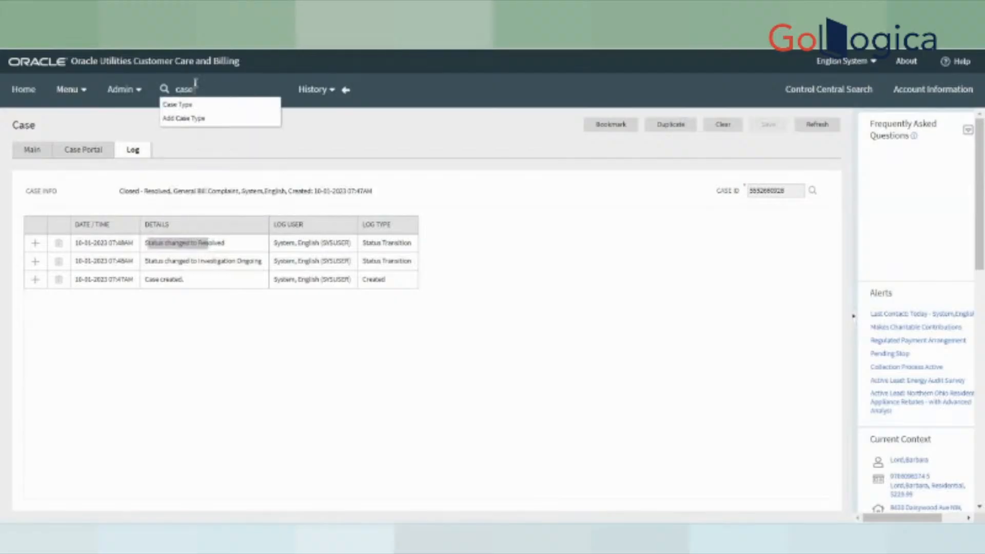
type(" l")
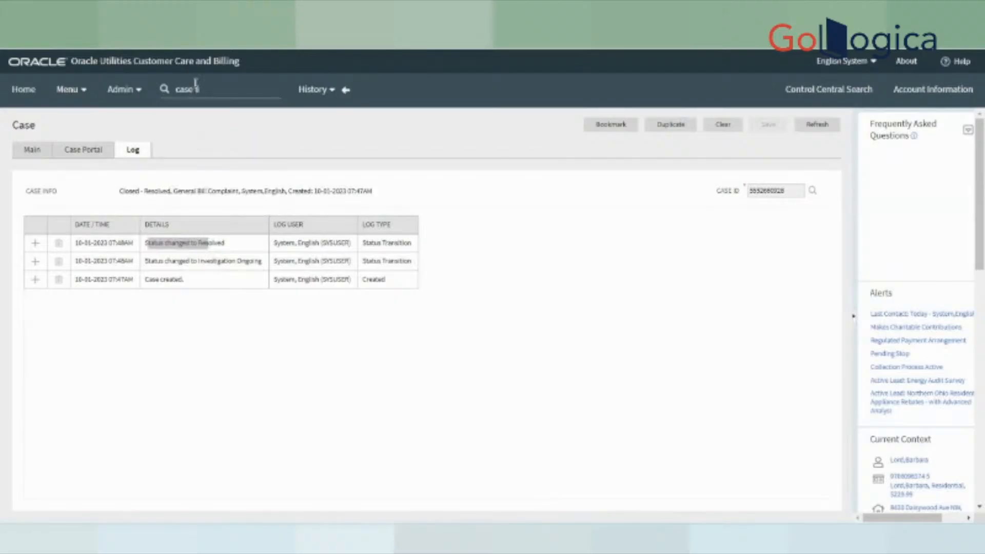
key("BackSpace")
key("BackSpace")
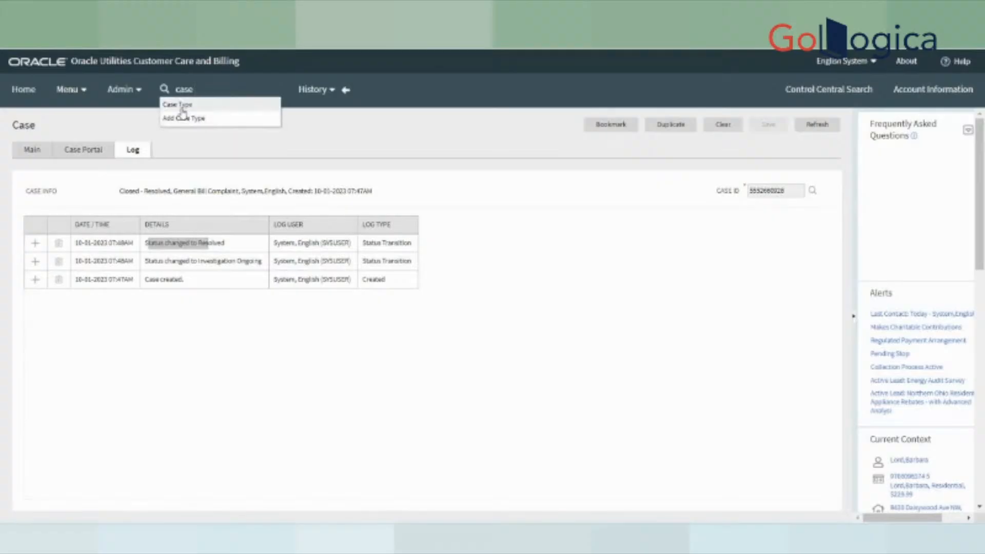
left_click(183, 106)
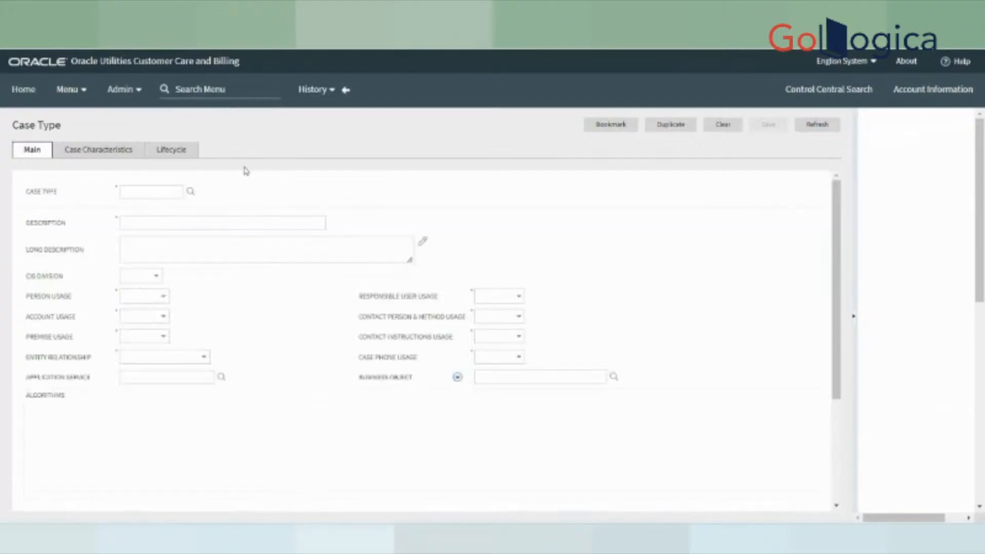
left_click(502, 61)
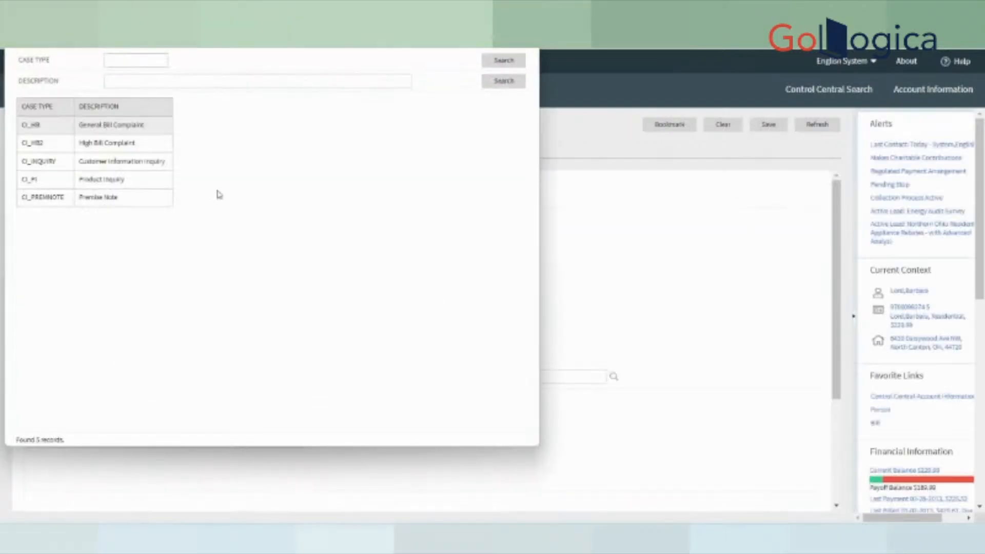
scroll(404, 394, "down", 3)
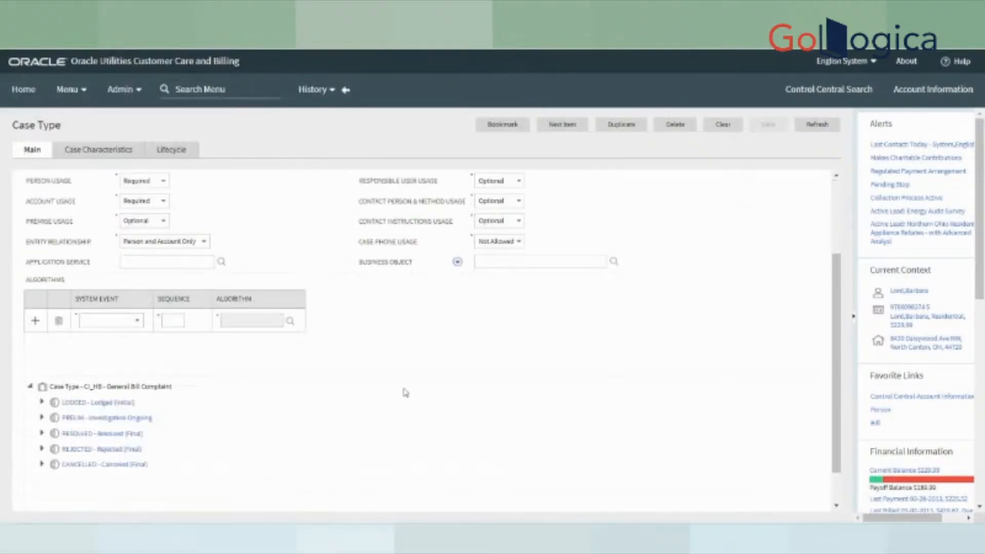
scroll(404, 393, "up", 3)
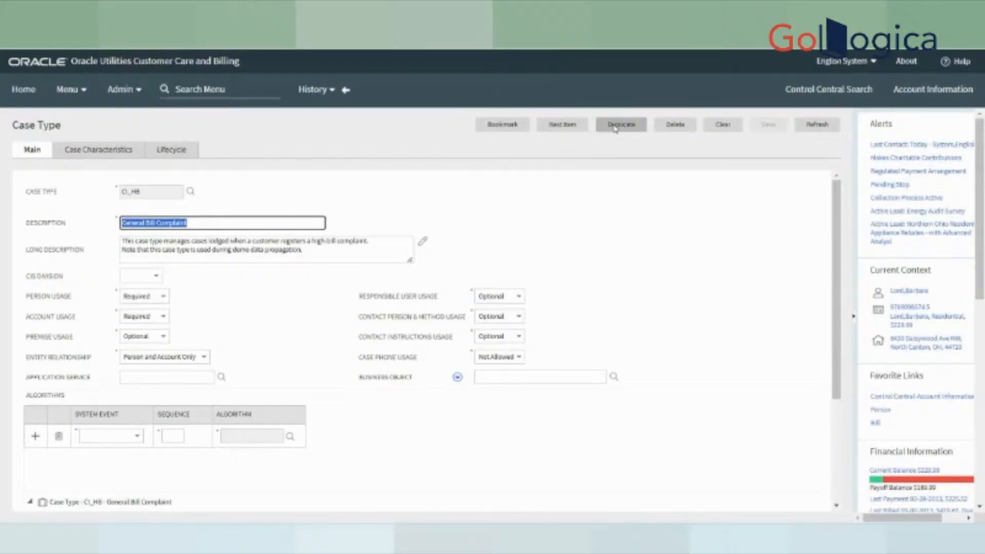
left_click(173, 160)
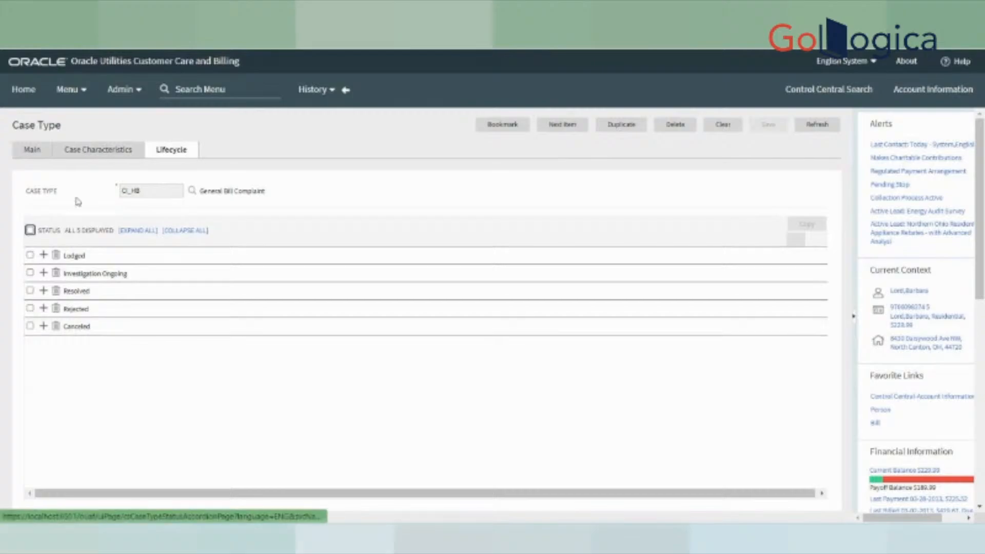
left_click(32, 149)
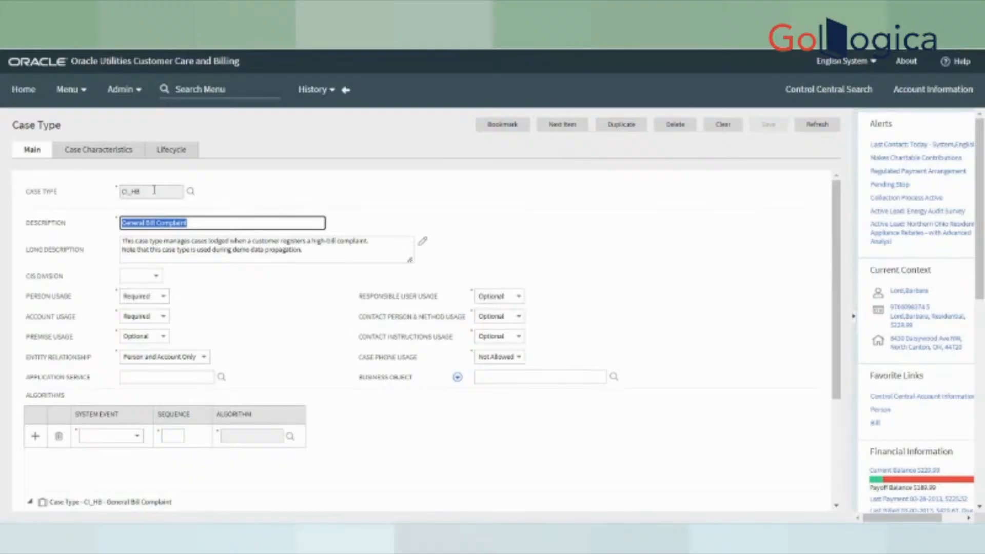
left_click_drag(153, 191, 84, 195)
left_click(193, 222)
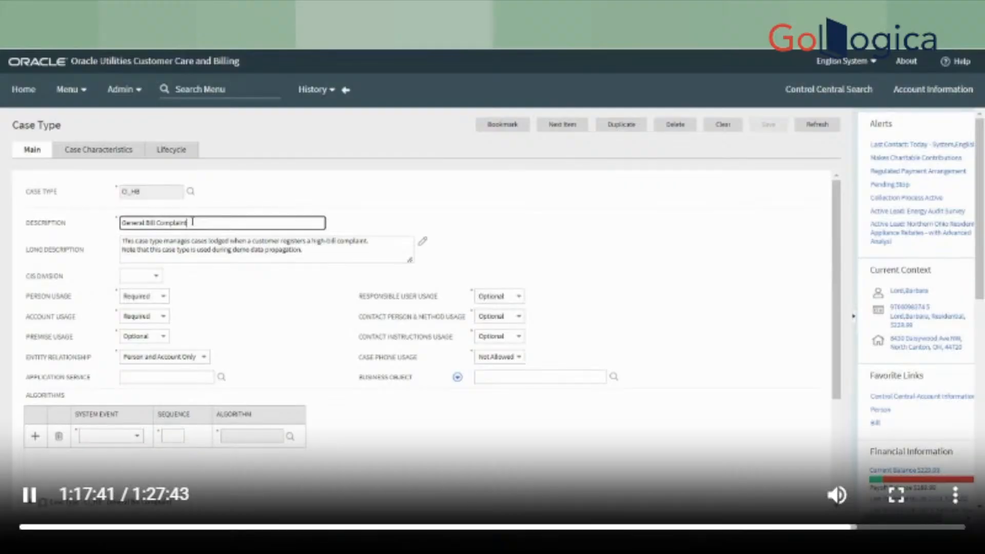
left_click_drag(192, 222, 53, 221)
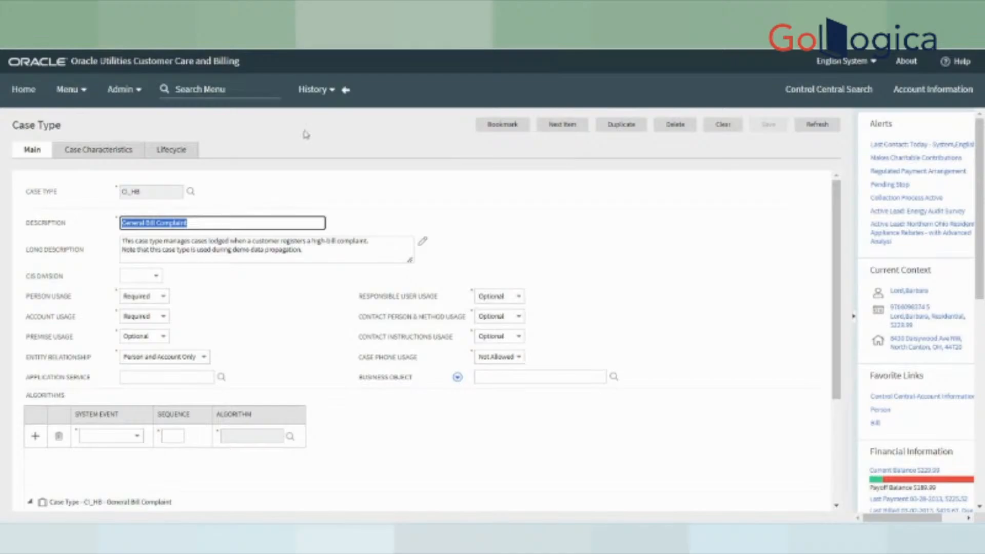
left_click(112, 152)
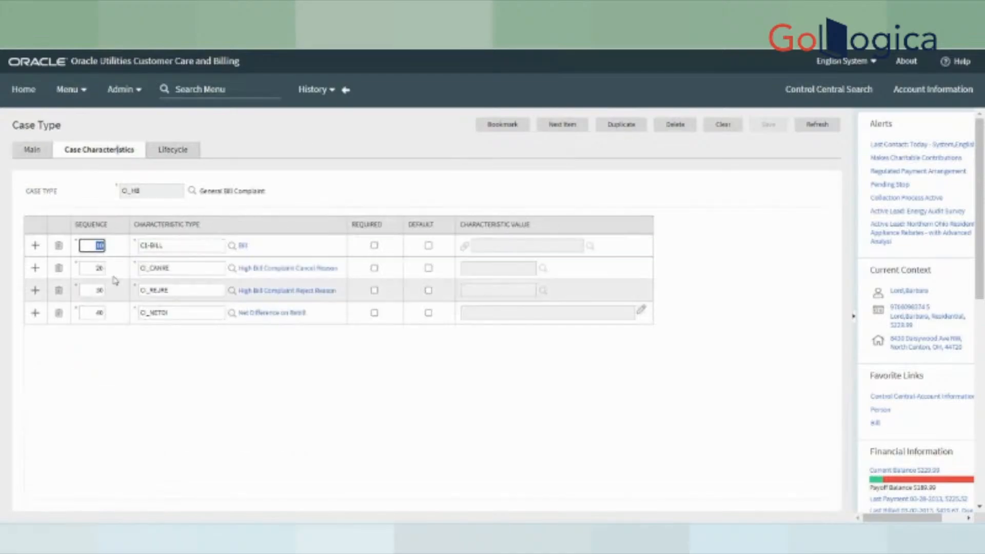
left_click(165, 151)
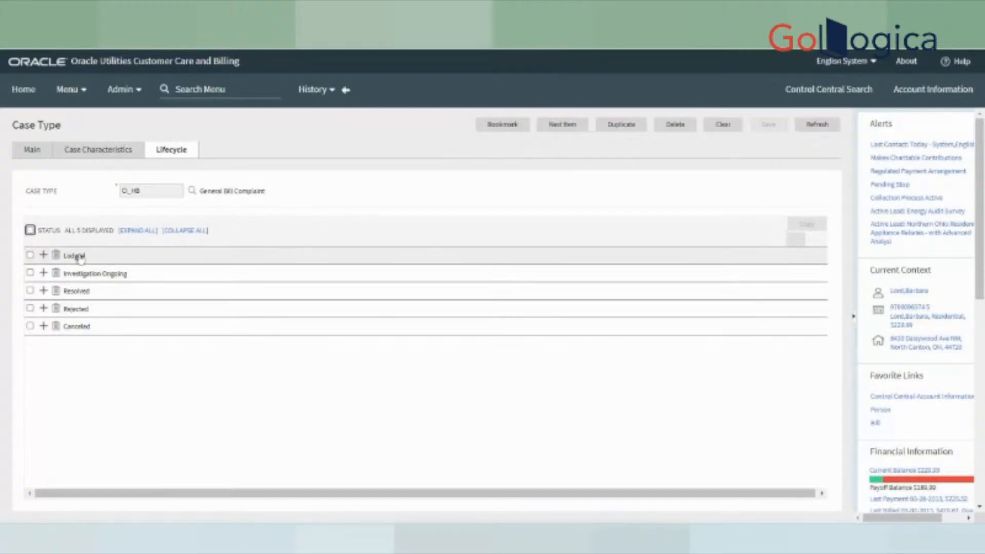
left_click(90, 150)
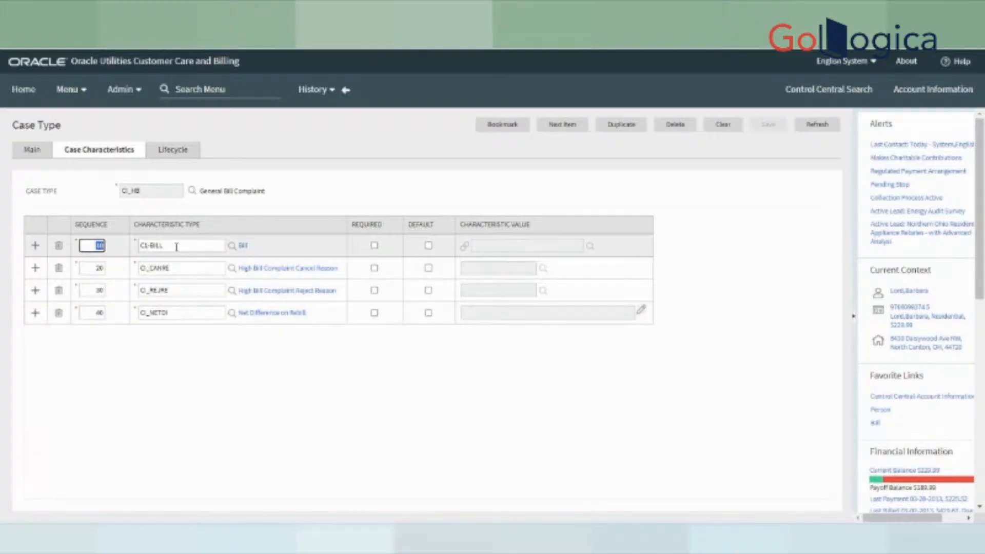
key("Tab")
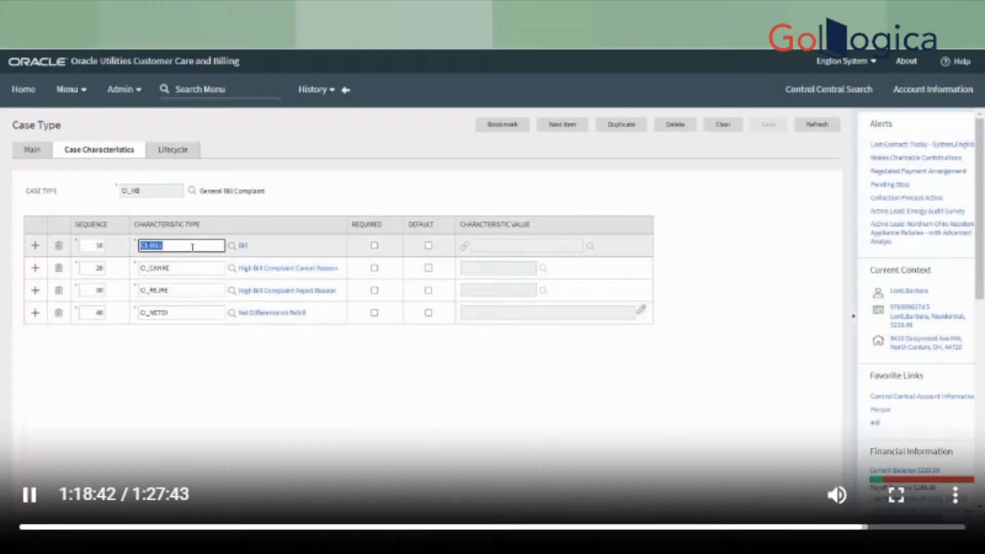
left_click_drag(269, 257, 233, 255)
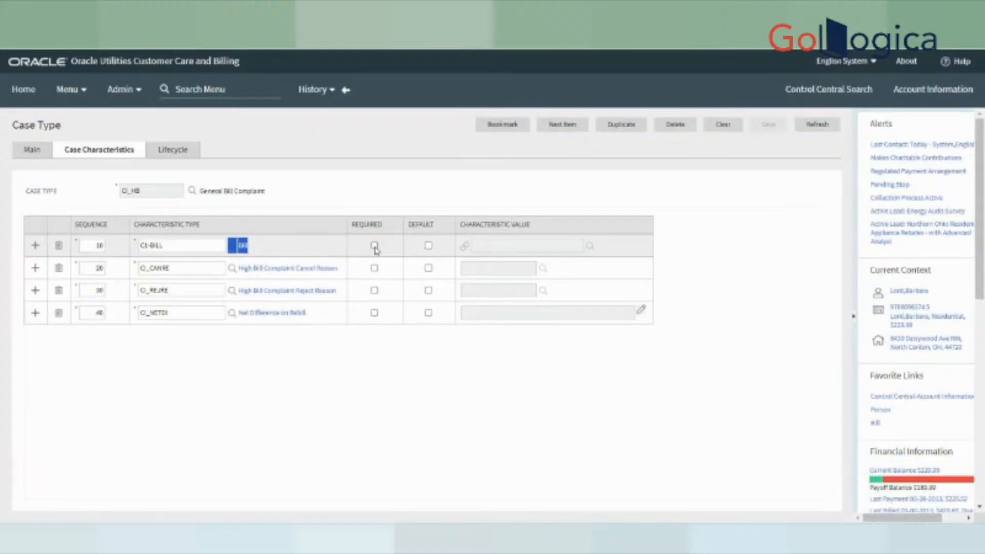
left_click(34, 150)
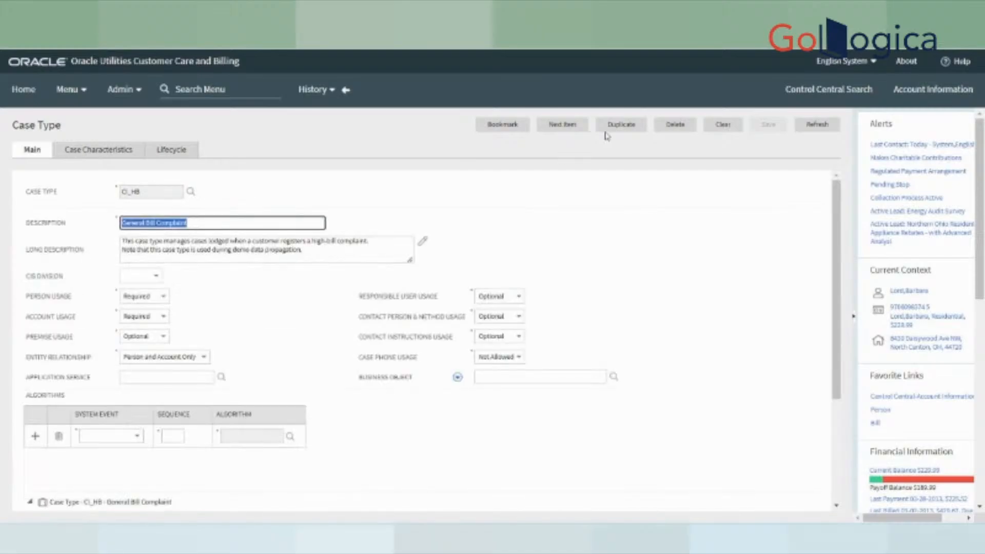
- Cancel the duplicate popup and show CI_HB's characteristics: CI-BILL, CI_CANRE, CI_REJRE, CI_NETDI
left_click(623, 126)
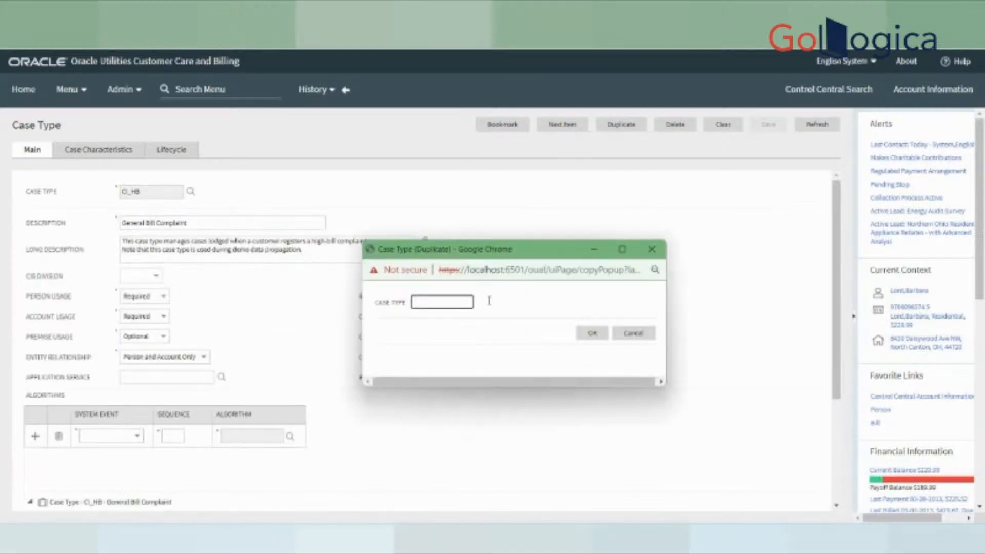
left_click(651, 249)
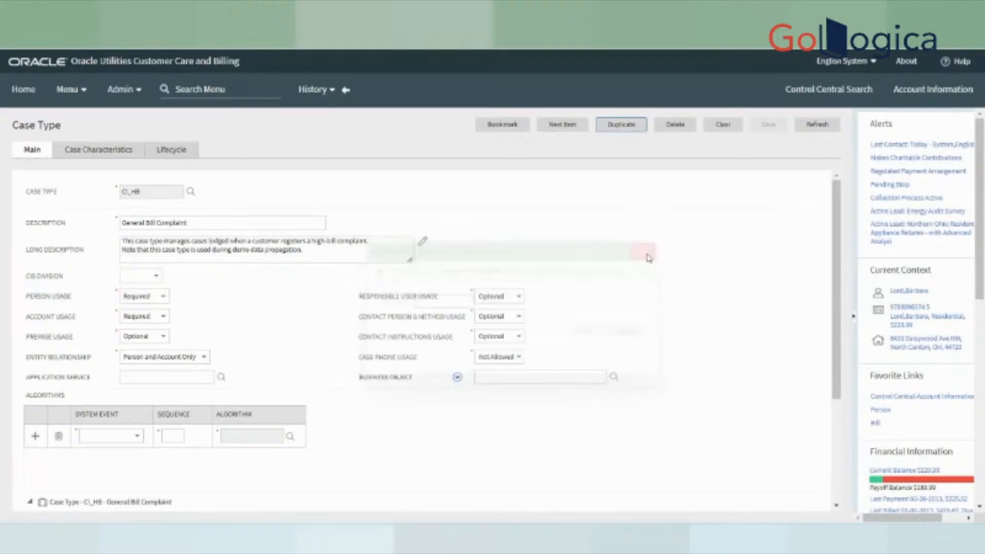
left_click(116, 154)
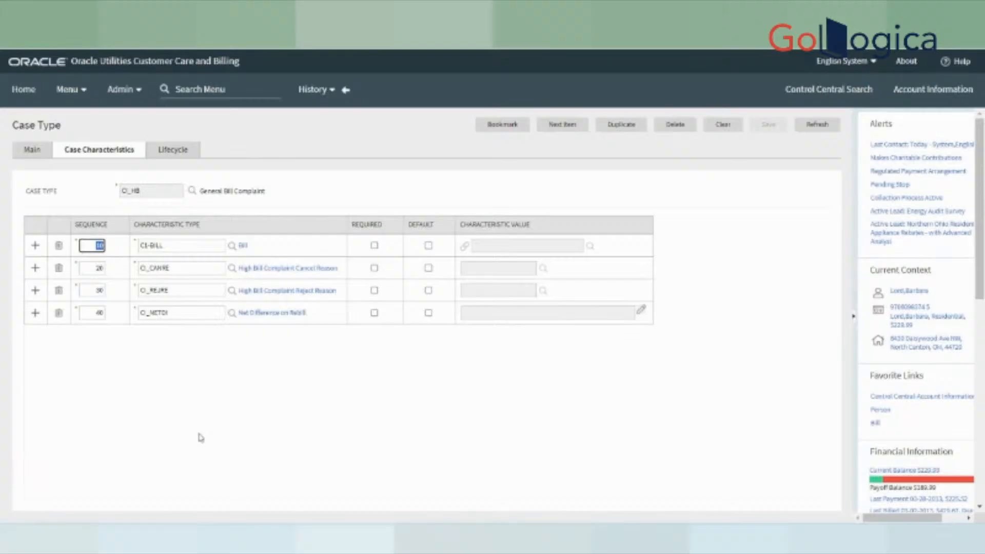
- Review CI_HB's lifecycle statuses, adding a new row after Canceled and then deleting it
left_click(174, 152)
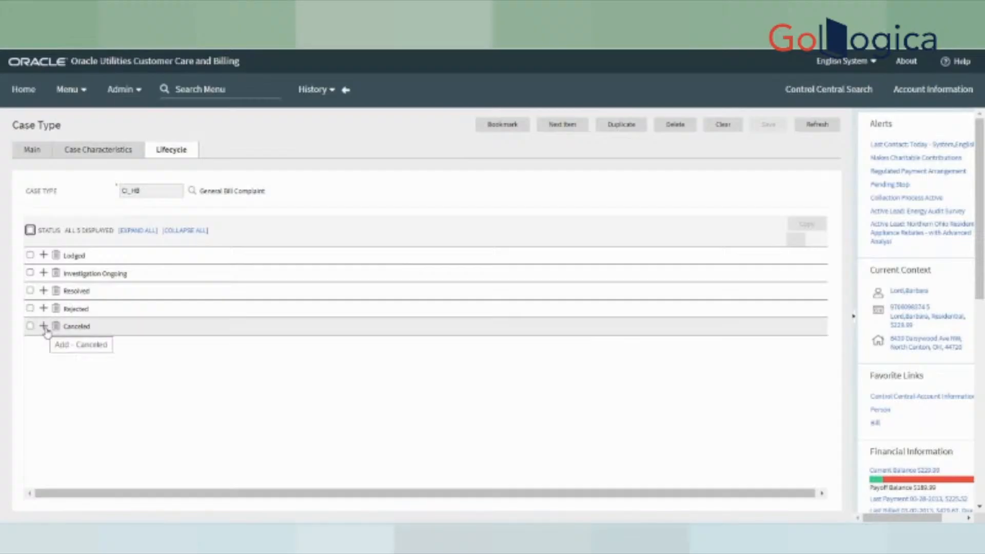
left_click(43, 327)
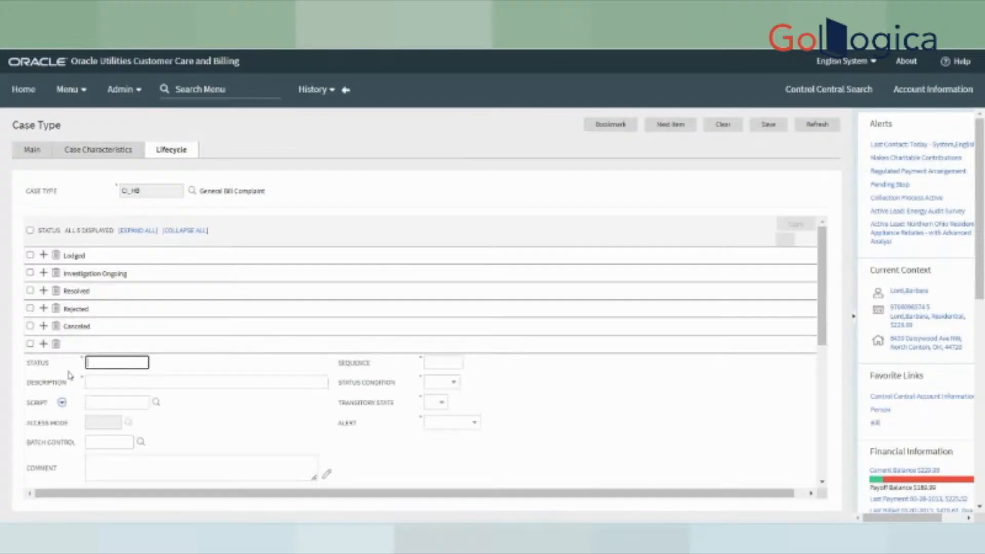
scroll(168, 387, "down", 1)
scroll(164, 409, "down", 5)
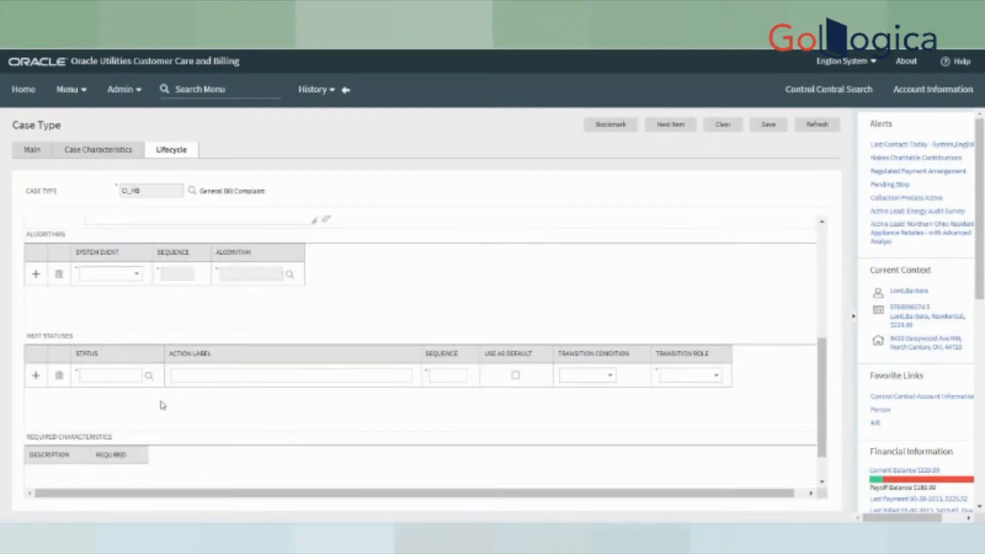
scroll(163, 405, "up", 5)
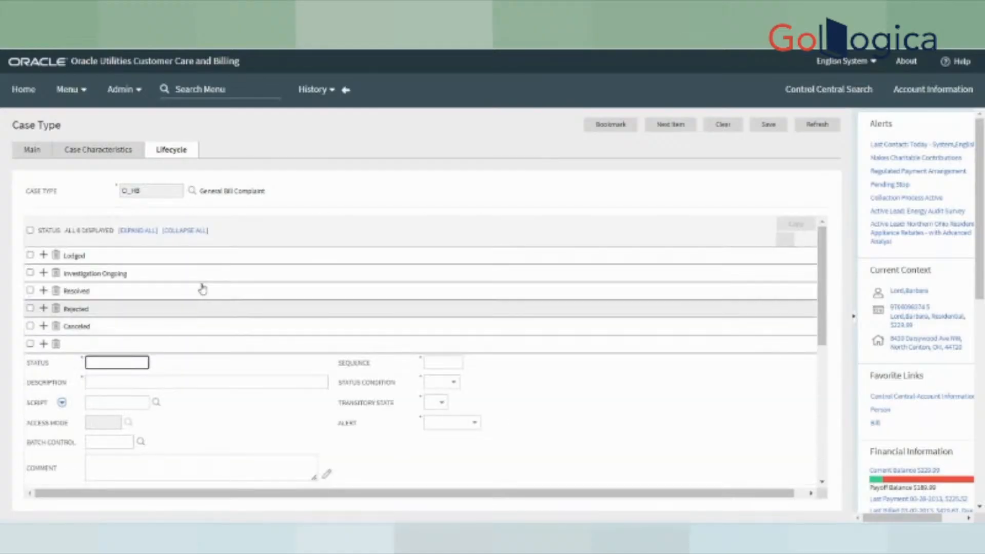
scroll(114, 272, "down", 3)
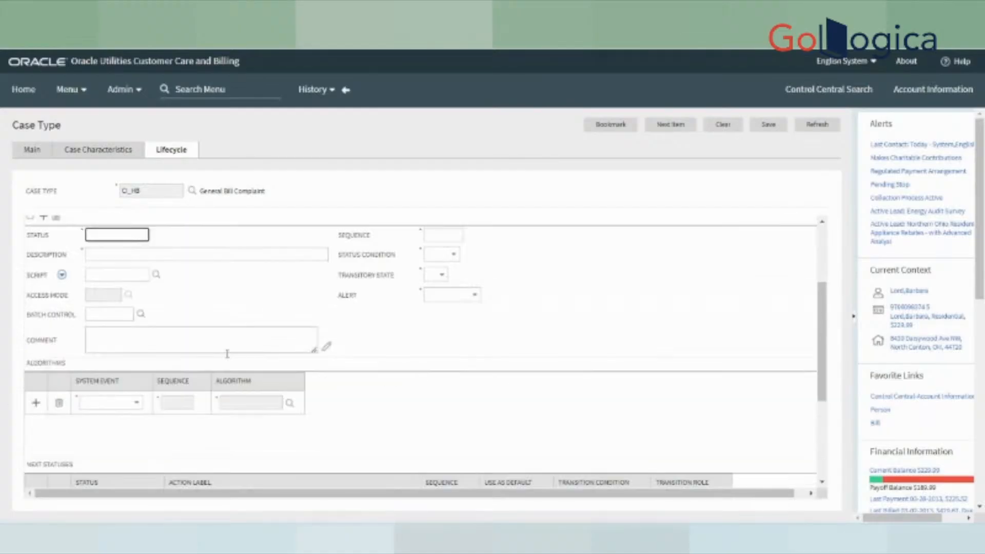
scroll(34, 366, "up", 3)
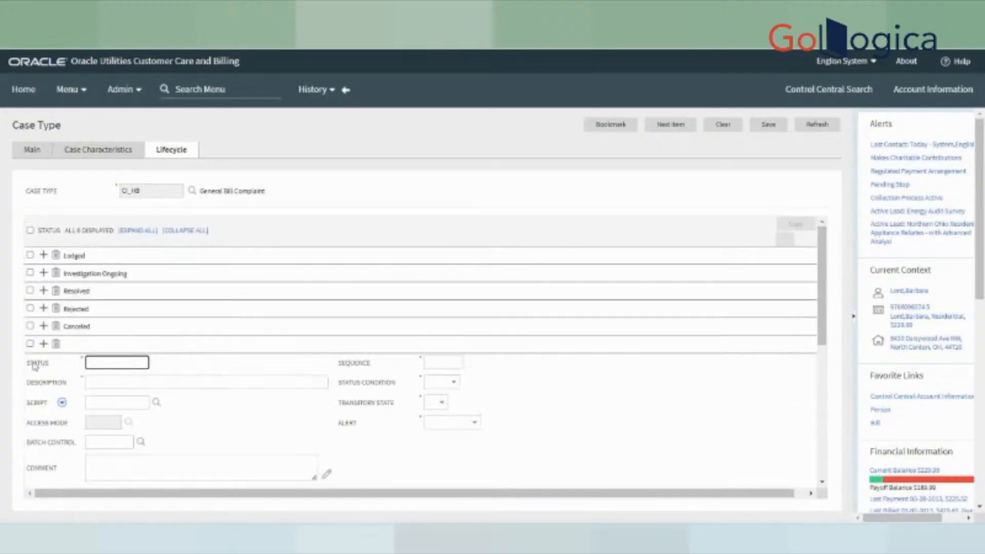
left_click(56, 343)
- Expand Lodged to review its algorithms and next statuses PRELIM and CANCELLED, then expand Investigation Ongoing
left_click(75, 256)
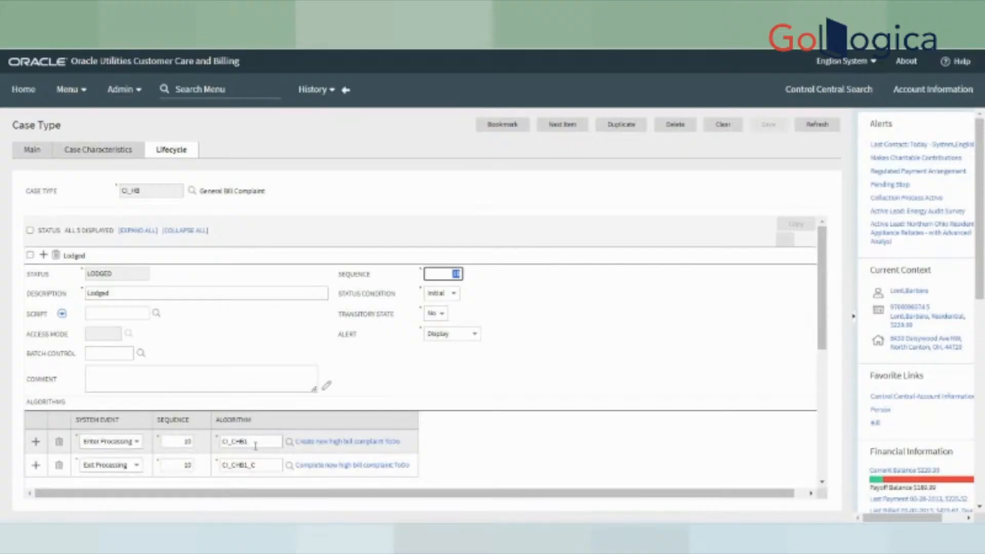
scroll(490, 427, "down", 3)
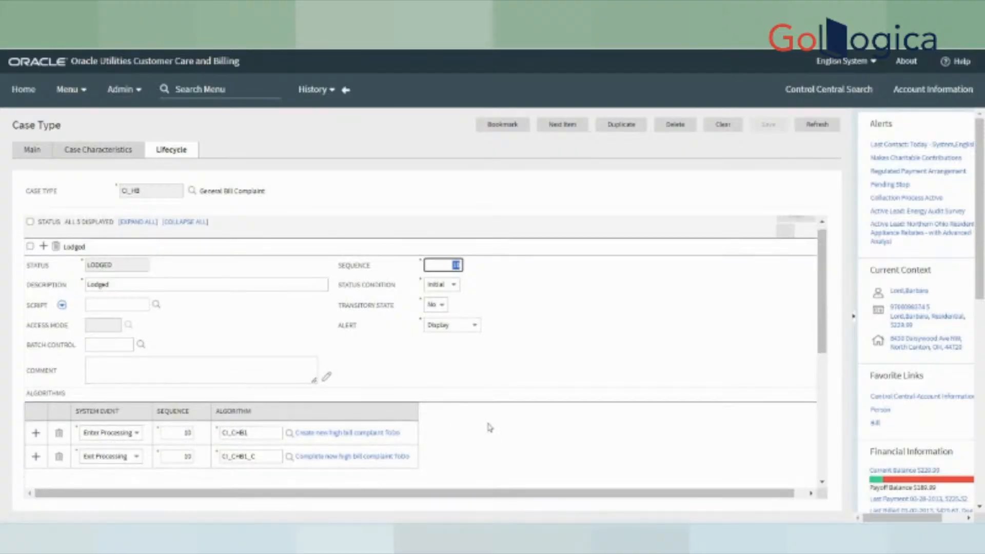
scroll(159, 413, "down", 2)
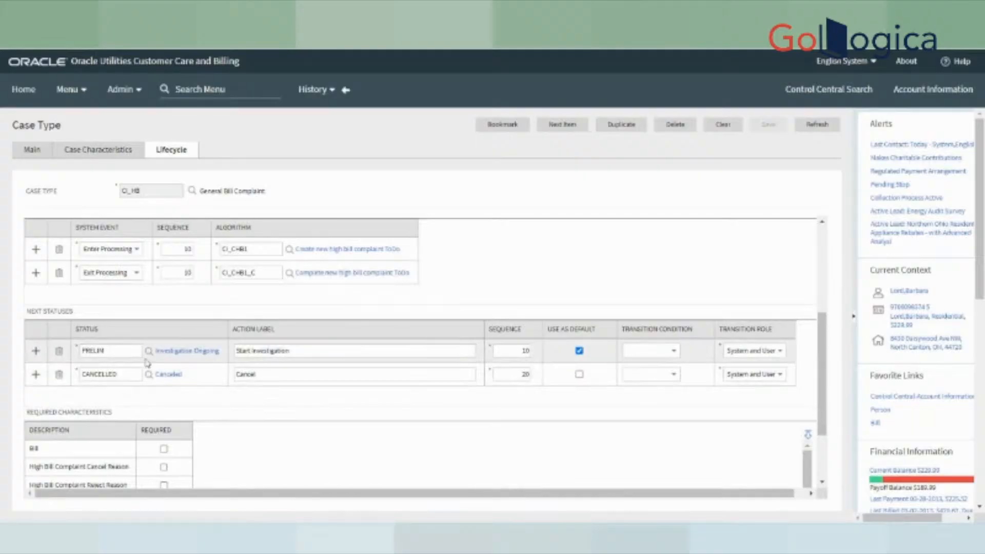
scroll(212, 444, "down", 2)
scroll(219, 444, "down", 2)
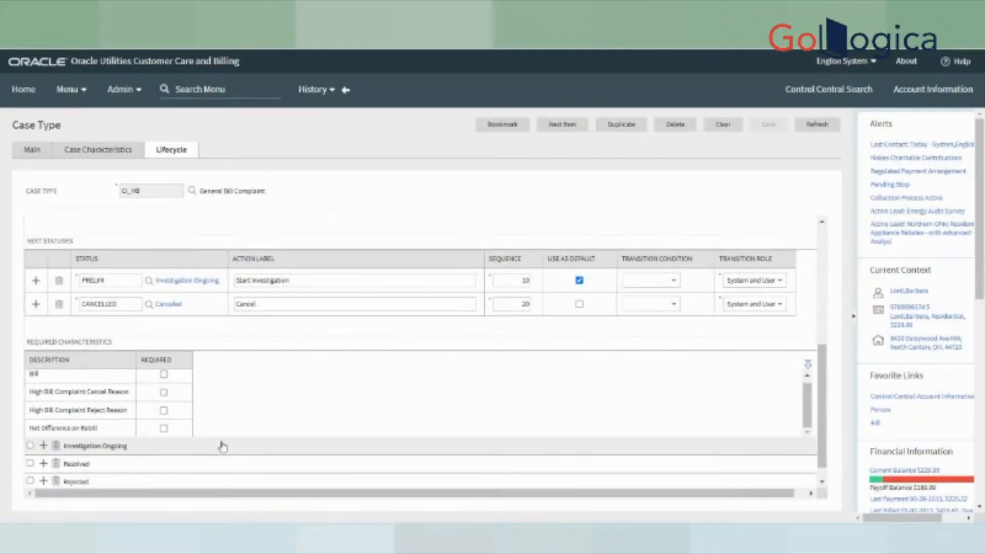
left_click(101, 428)
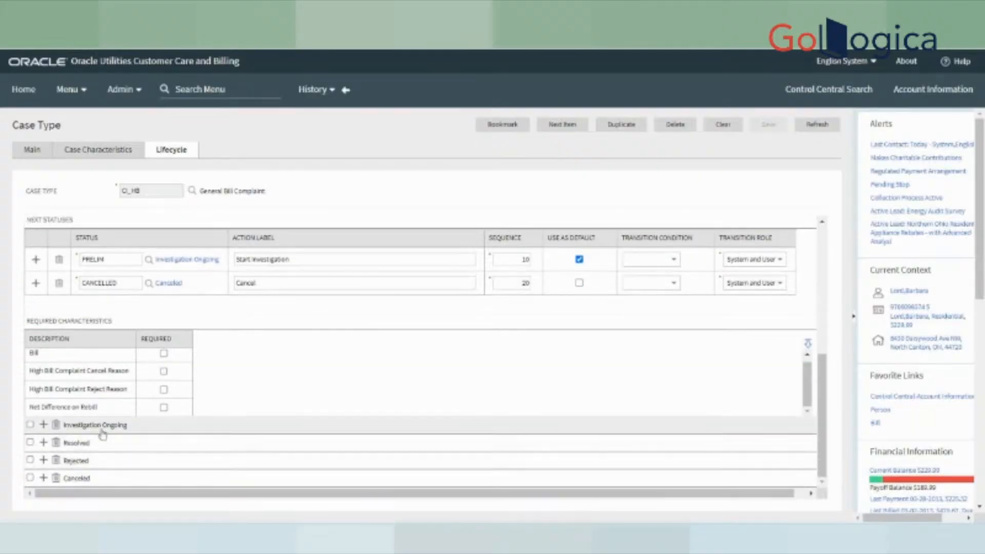
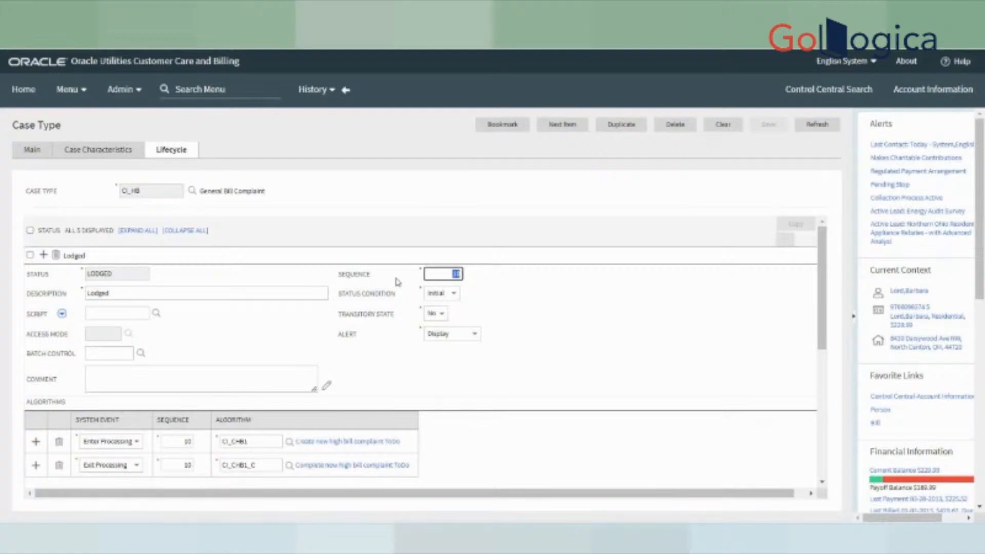
- Close the stray browser tab and return to the SQL Developer worksheet
left_click(401, 219)
key("ctrl+t")
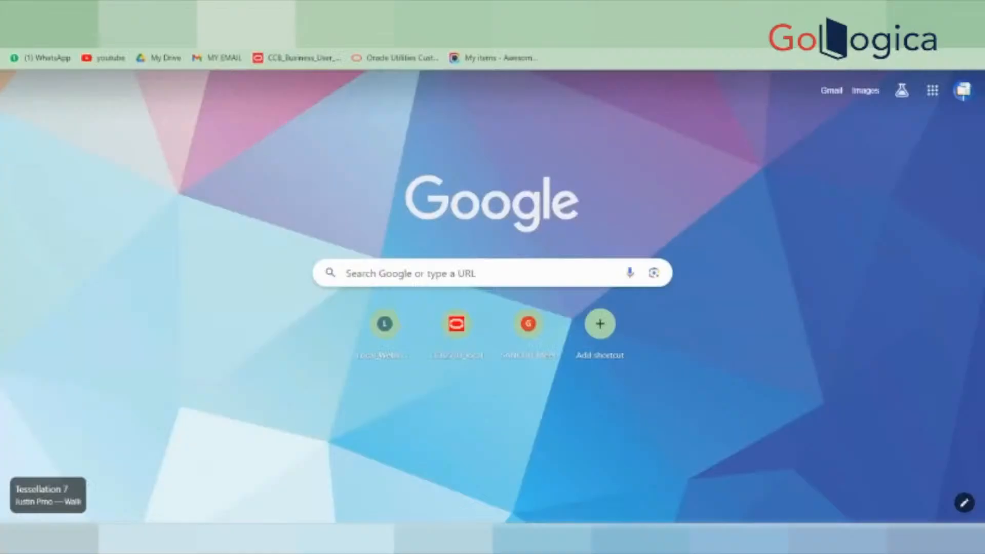
key("ctrl+w")
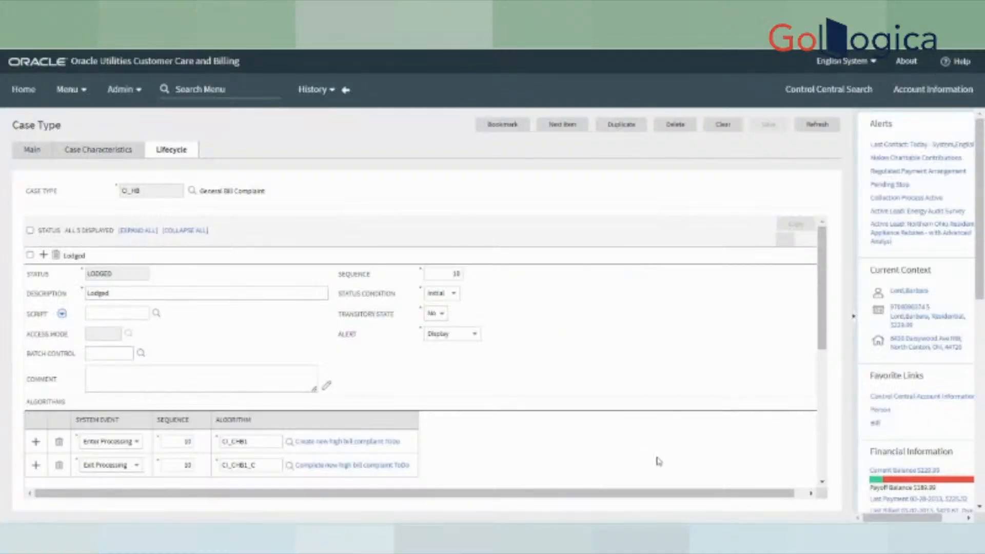
key("alt+Tab")
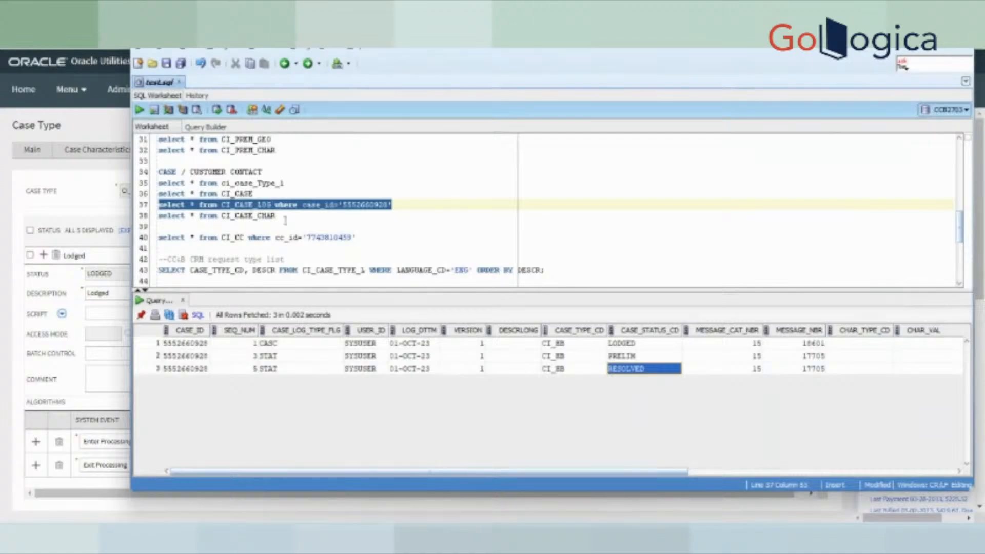
- Find and highlight the line 49 'select * from SC_USER' query in the worksheet
scroll(285, 220, "up", 1)
scroll(296, 190, "up", 1)
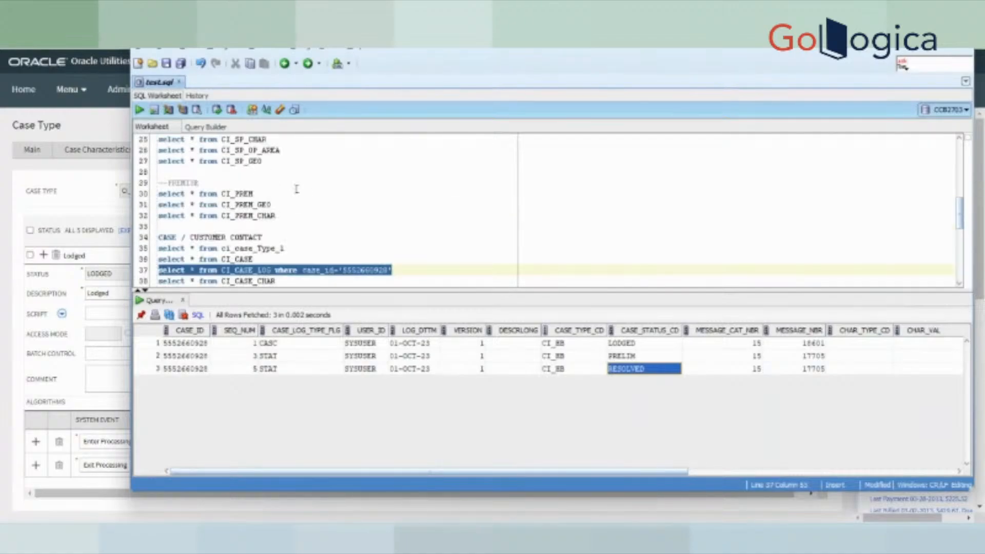
scroll(297, 201, "down", 3)
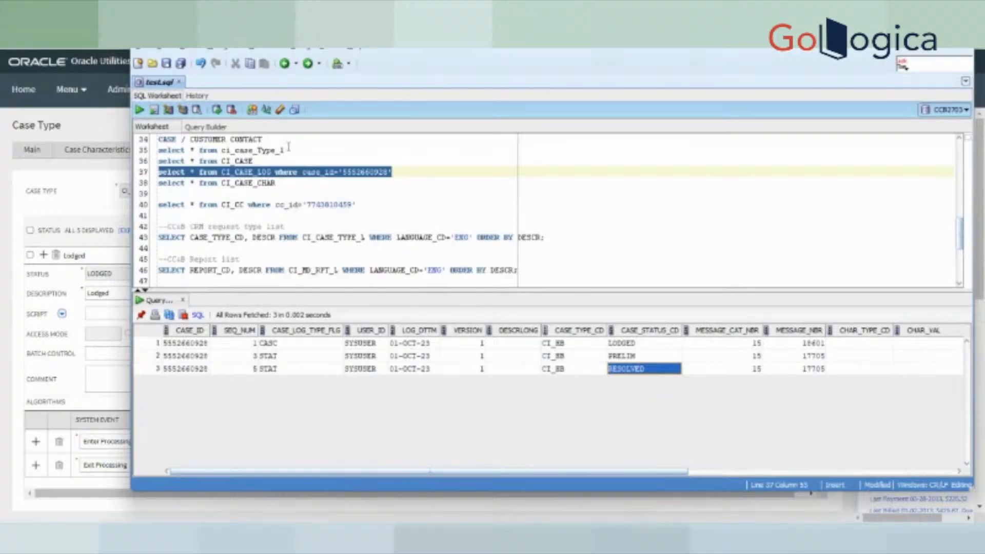
scroll(289, 149, "up", 11)
scroll(299, 182, "down", 12)
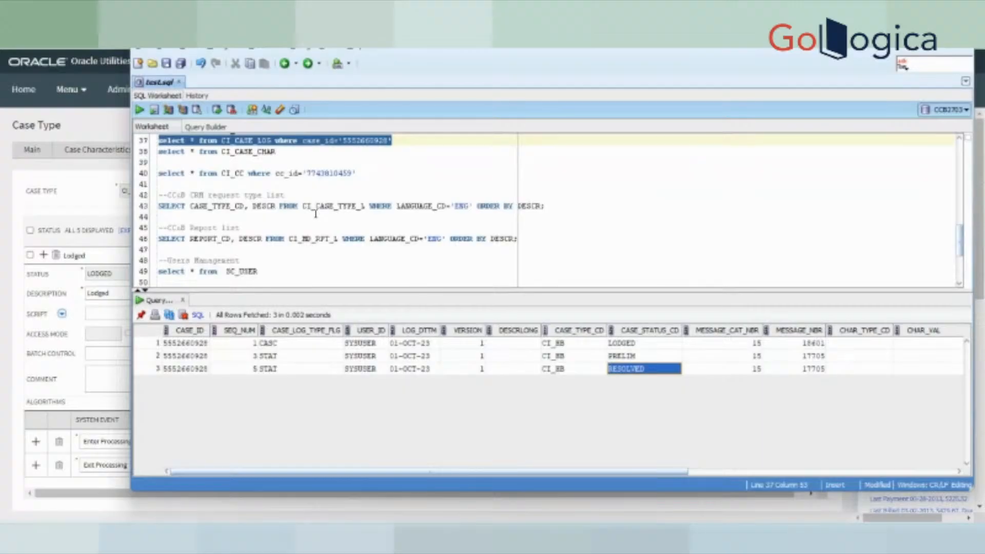
scroll(315, 214, "down", 3)
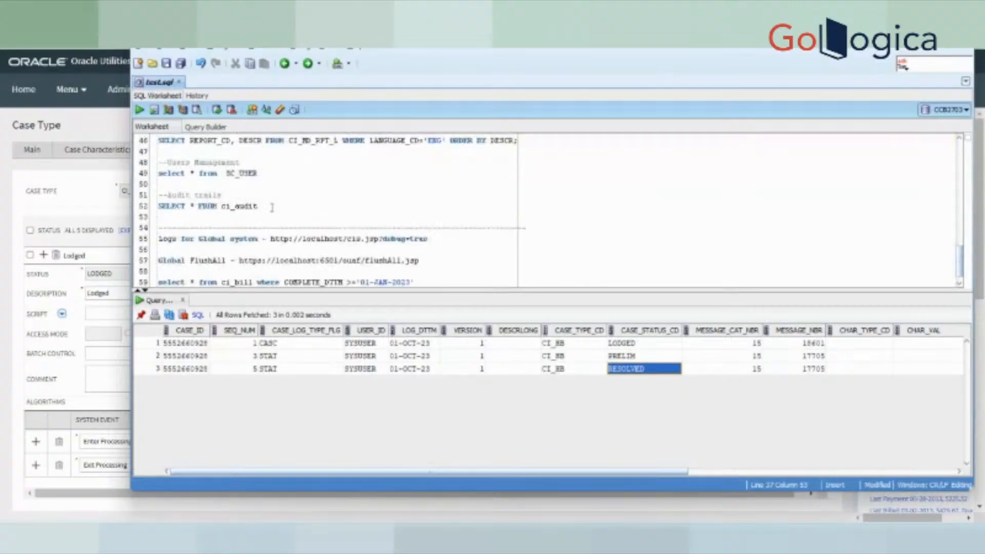
left_click_drag(273, 208, 165, 209)
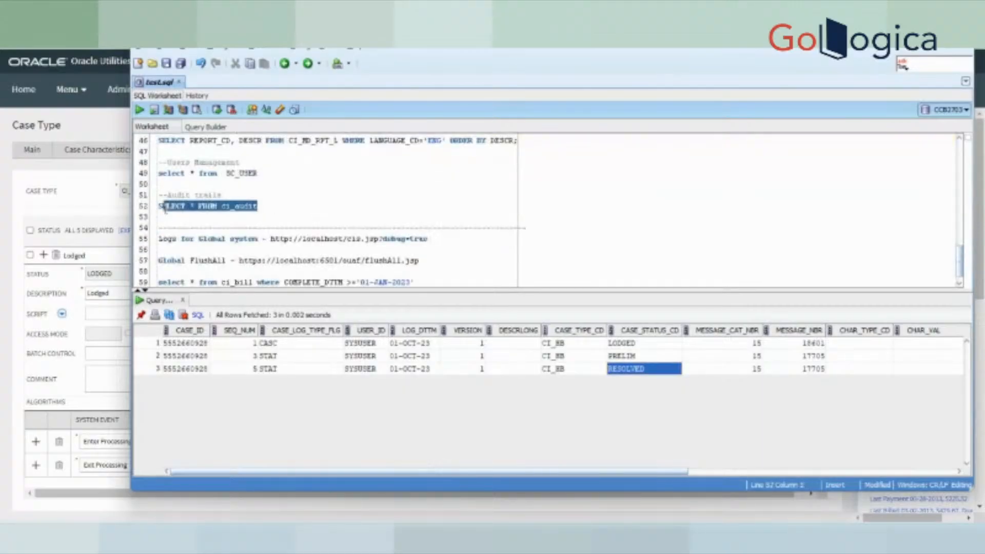
left_click_drag(259, 175, 157, 196)
left_click(280, 198)
- Run the SC_USER statement and browse the 71 user rows in the Query Result grid
left_click(139, 110)
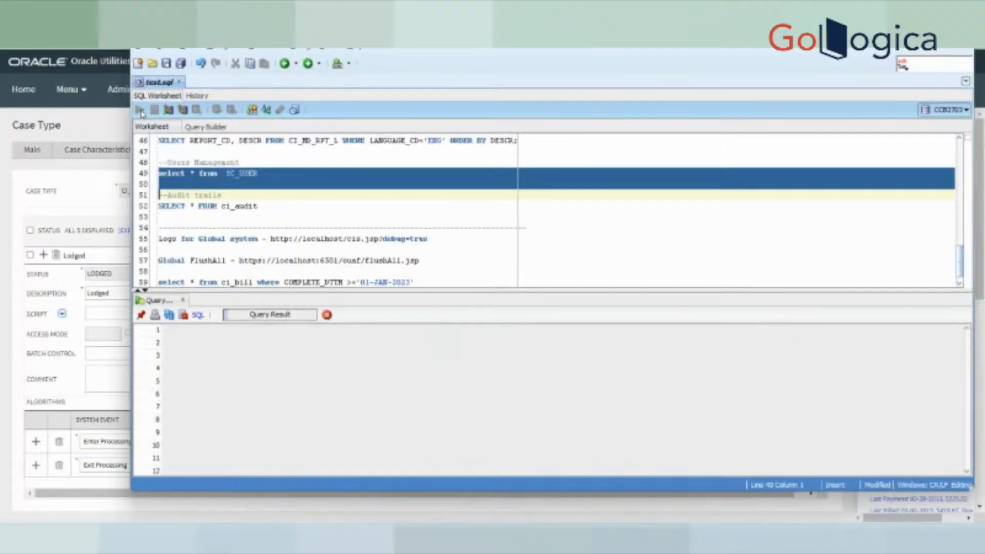
scroll(264, 453, "down", 13)
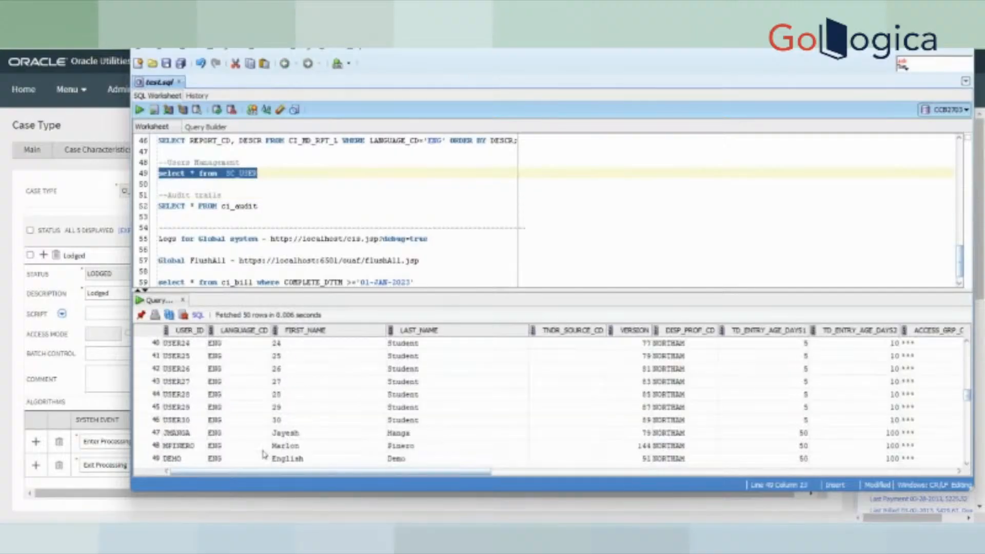
scroll(287, 451, "down", 7)
scroll(310, 448, "up", 14)
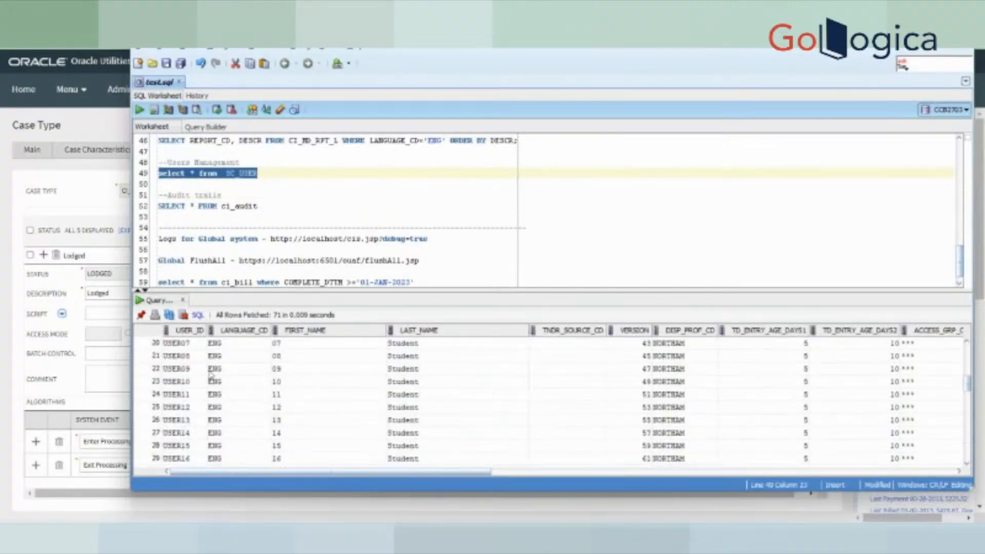
left_click_drag(210, 374, 852, 333)
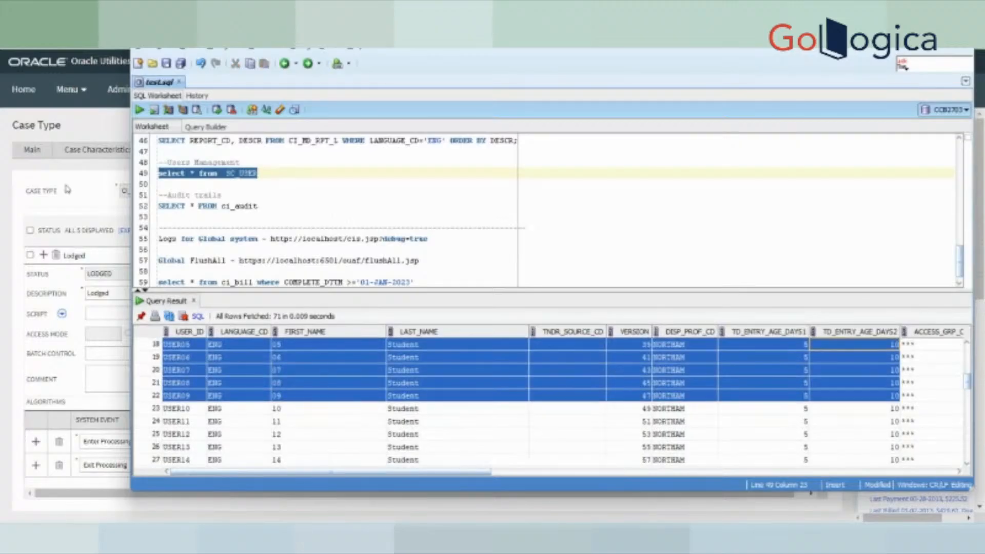
- Open SYSUSER's Preferences from the English System menu and review its login details
left_click(95, 185)
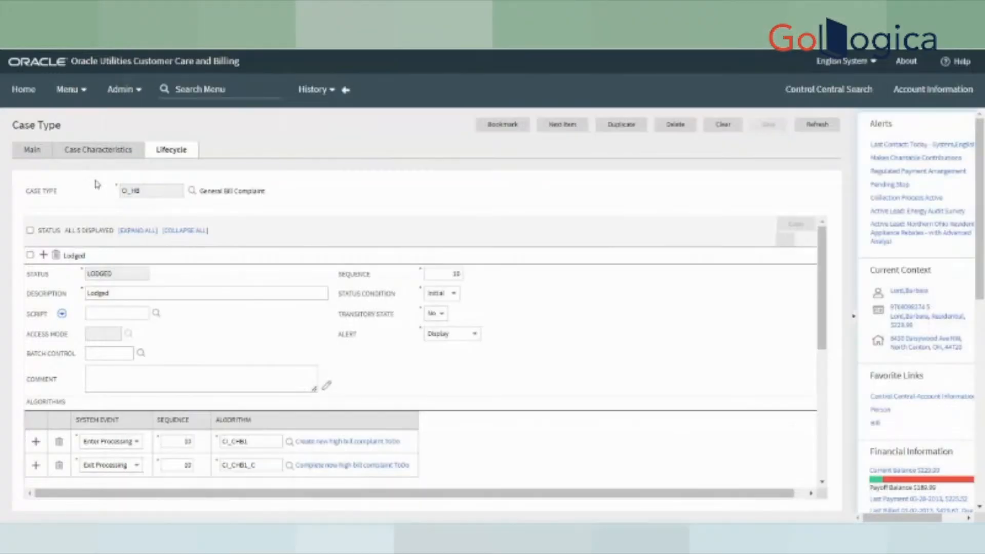
left_click(852, 66)
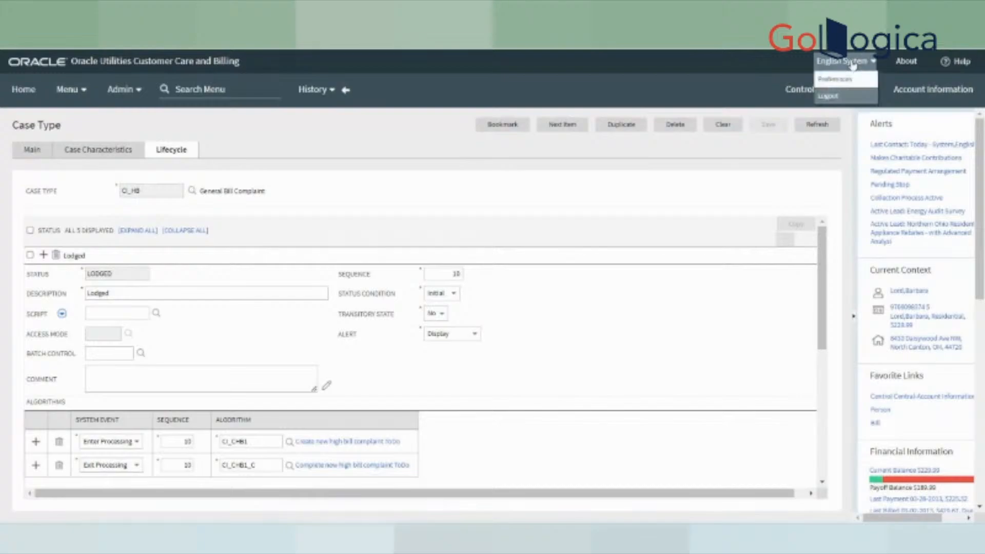
left_click(854, 79)
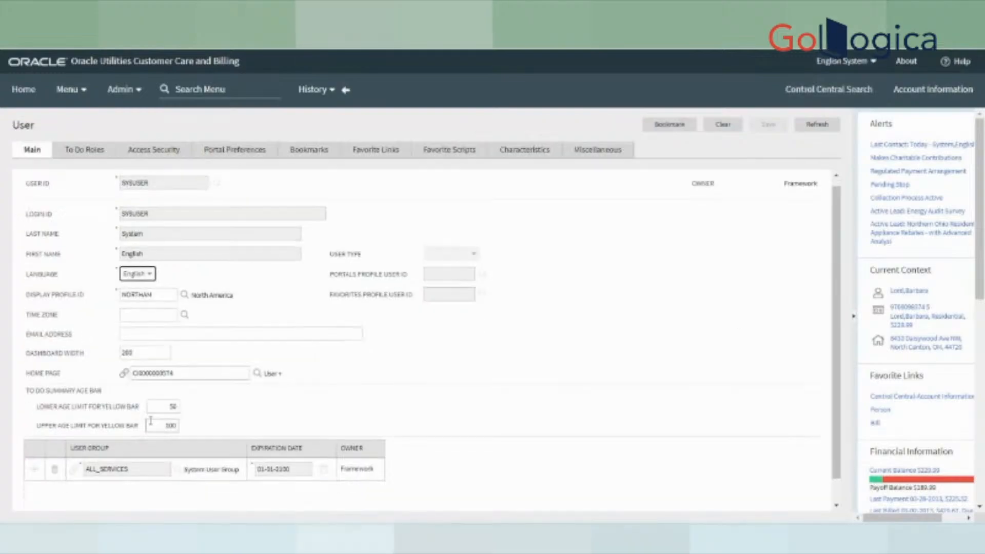
scroll(162, 440, "up", 1)
left_click_drag(150, 188, 169, 301)
left_click(168, 302)
left_click_drag(32, 284, 106, 284)
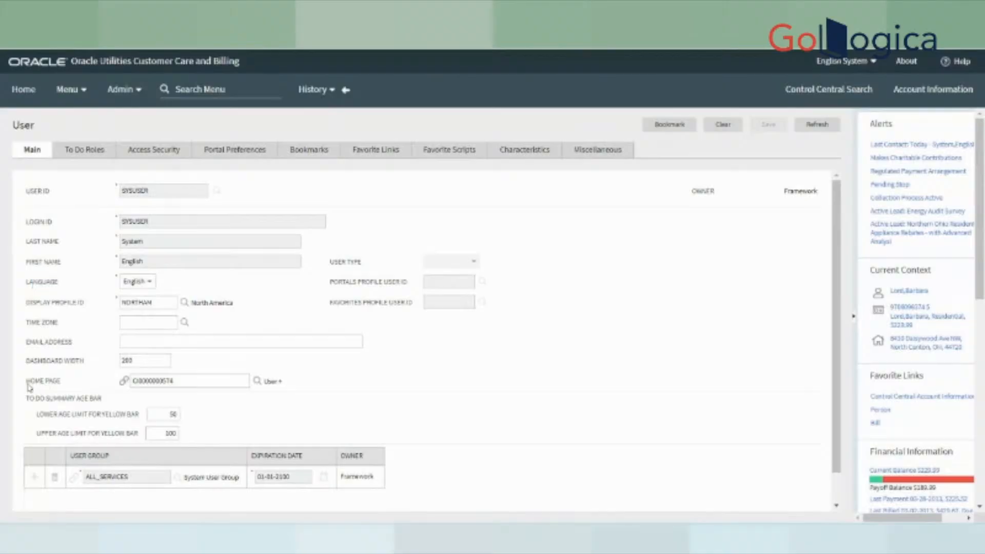
left_click(186, 381)
left_click_drag(186, 381, 128, 382)
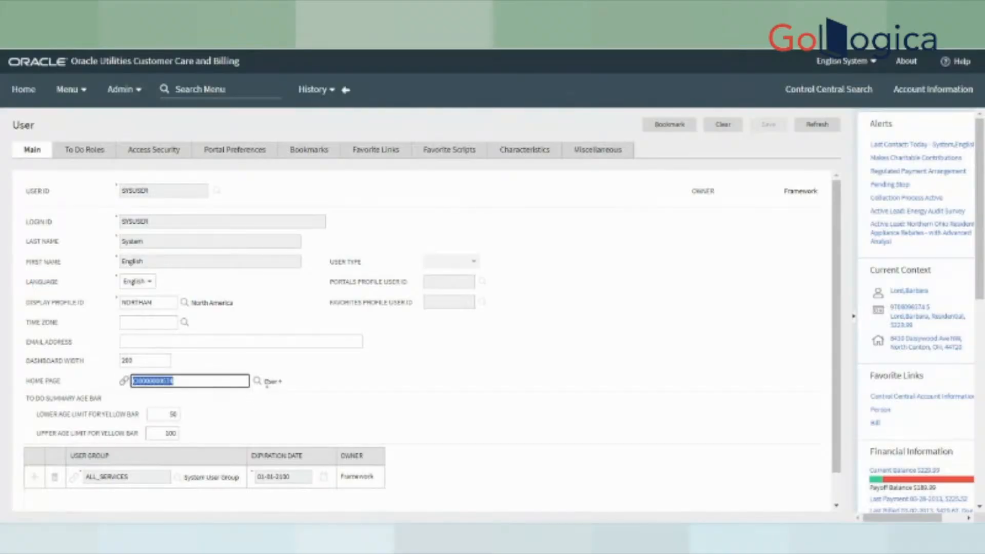
left_click(314, 388)
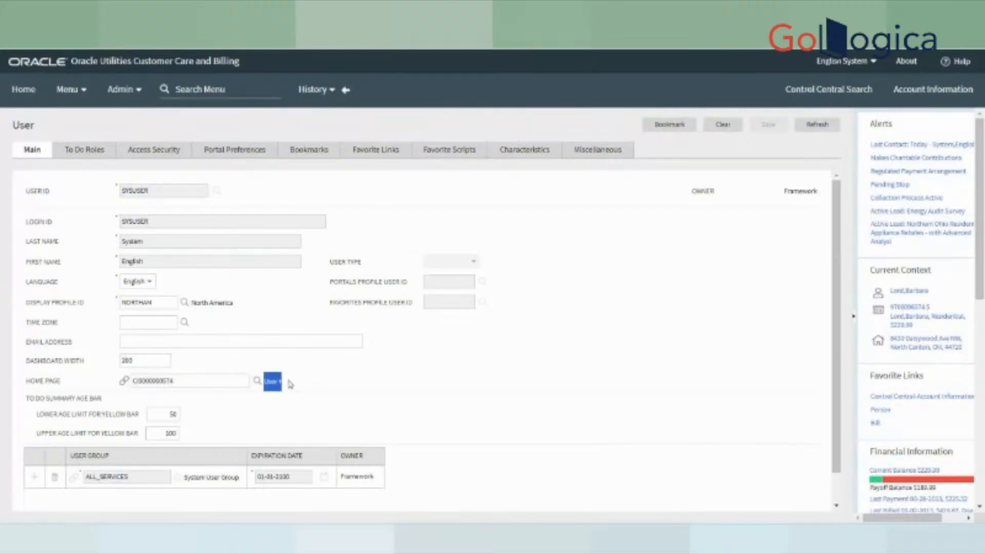
left_click(174, 382)
double_click(175, 382)
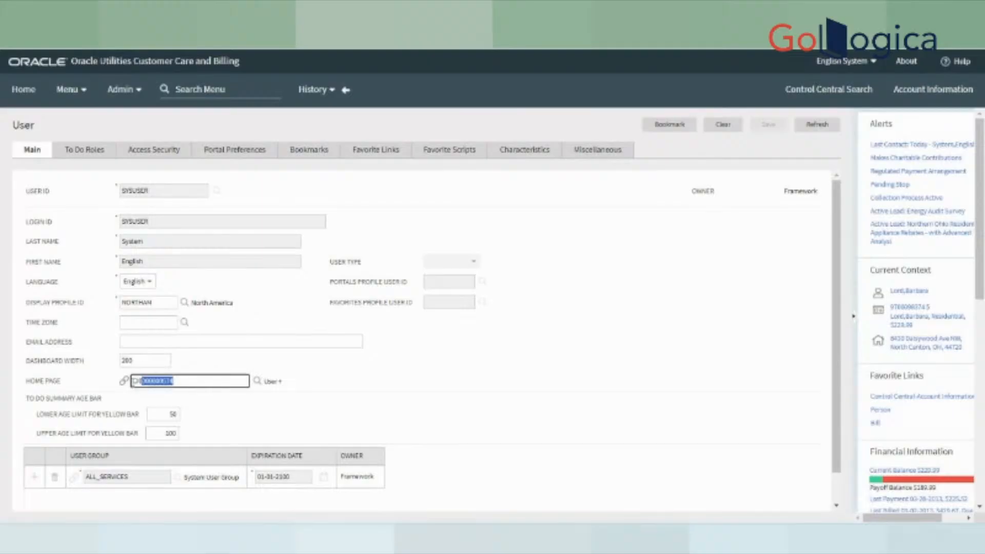
left_click(257, 381)
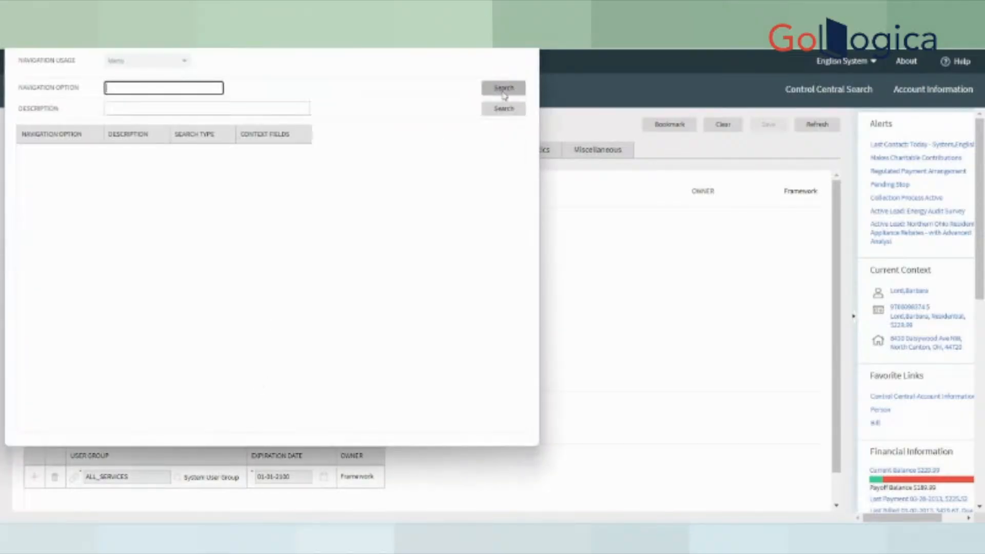
left_click(503, 93)
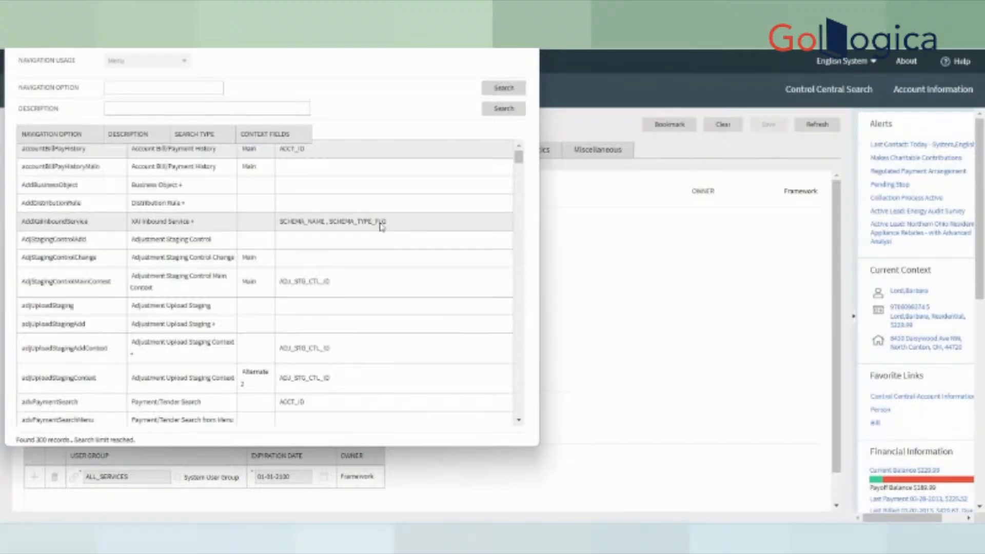
scroll(212, 363, "down", 5)
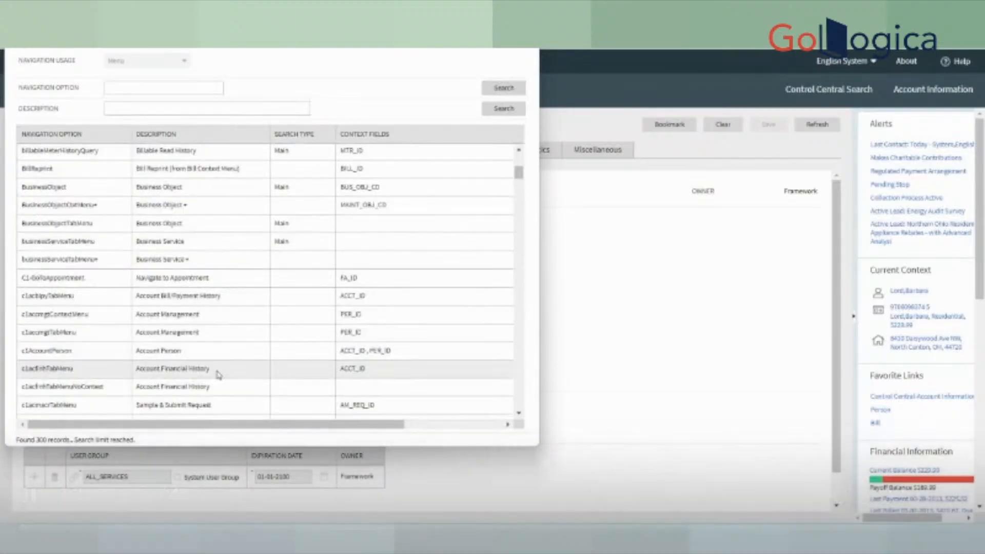
scroll(225, 364, "down", 3)
scroll(232, 365, "down", 3)
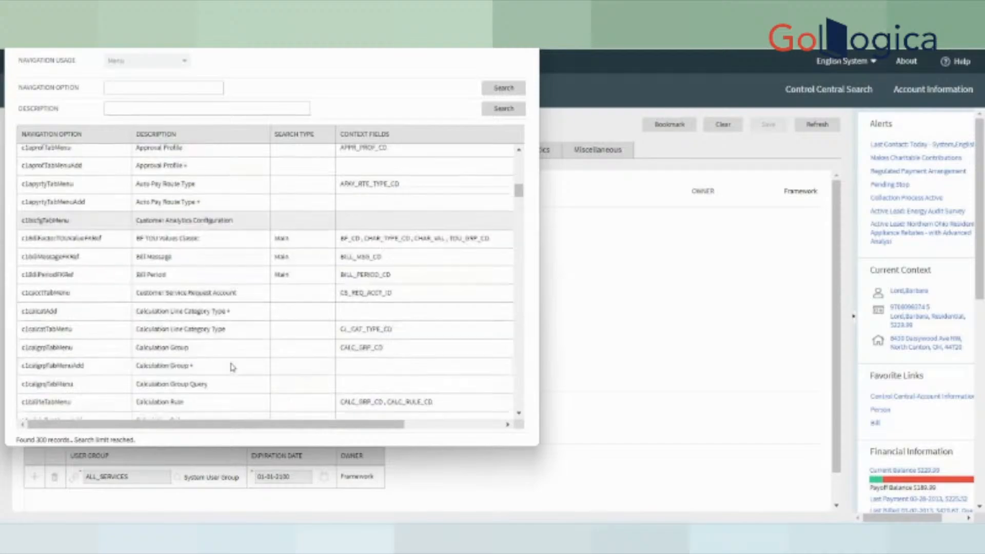
left_click(145, 105)
type("N")
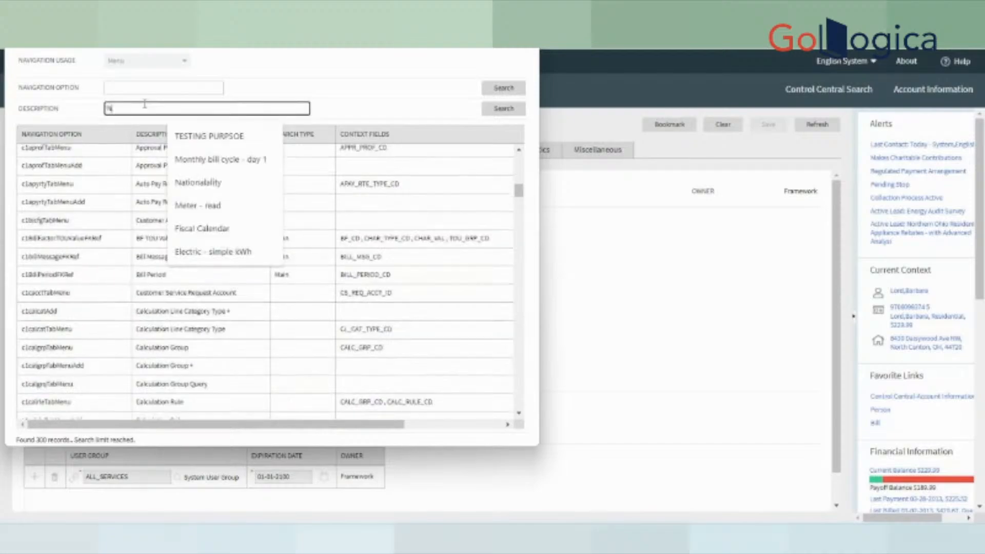
type("%")
type("ont")
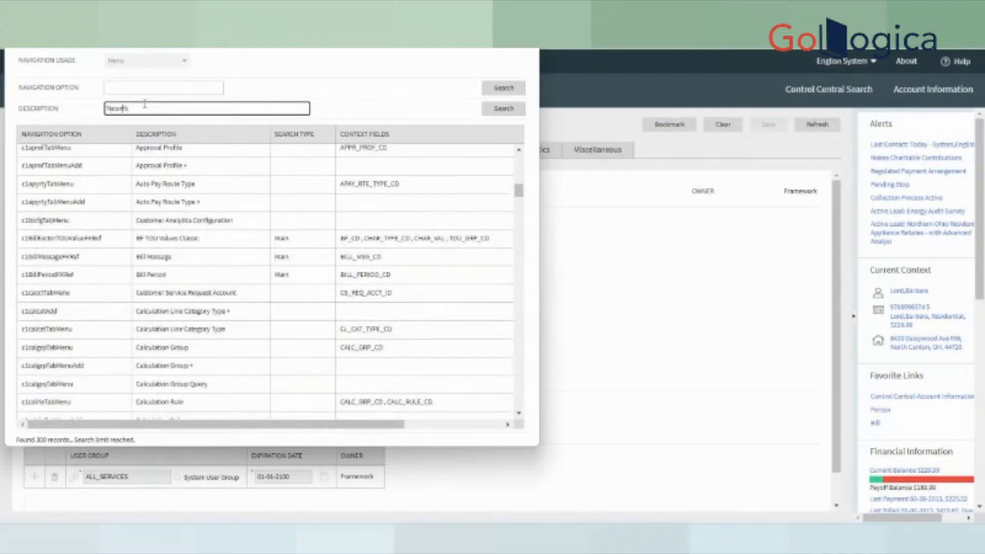
type("rol%")
key("Return")
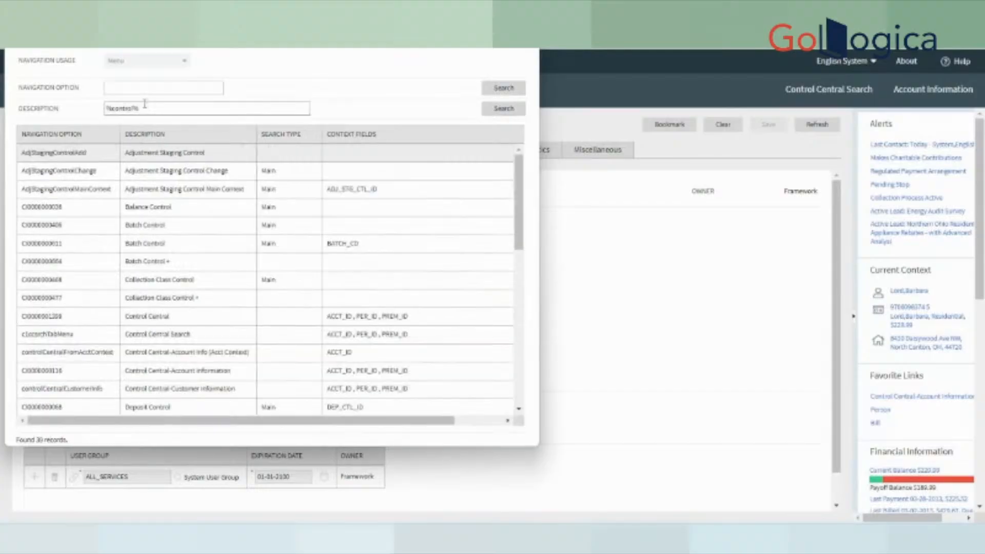
left_click(173, 341)
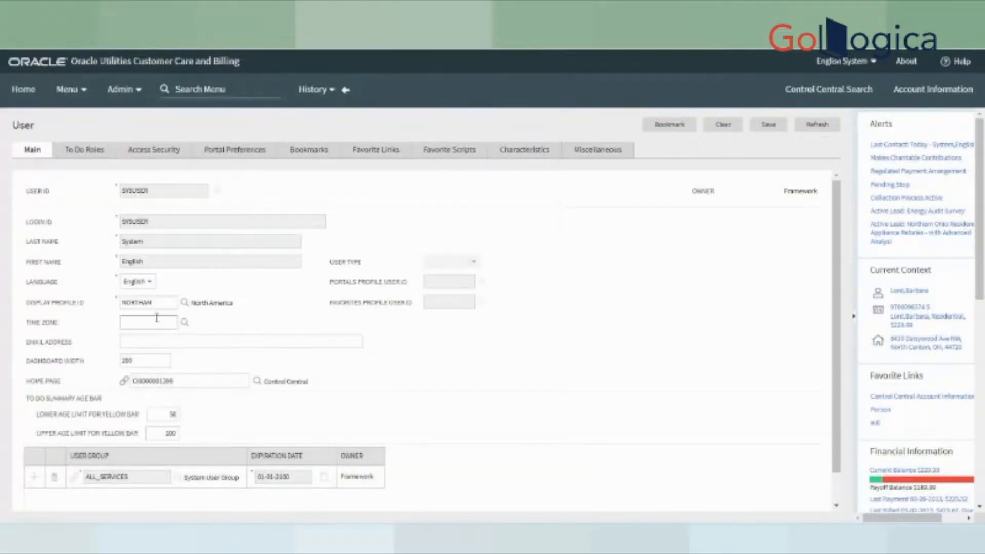
- Try saving the Control Central home page and dismiss the ownership error
left_click(768, 127)
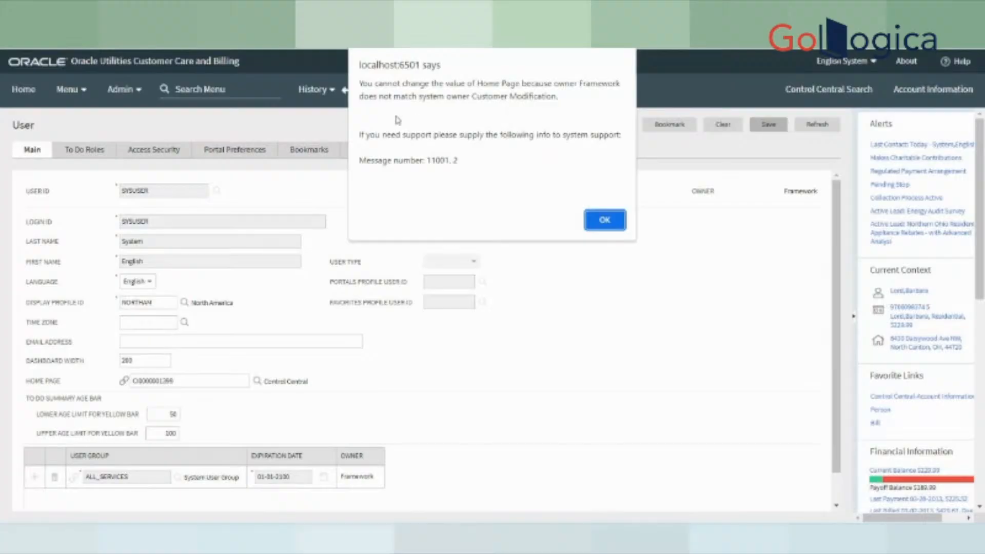
left_click(608, 224)
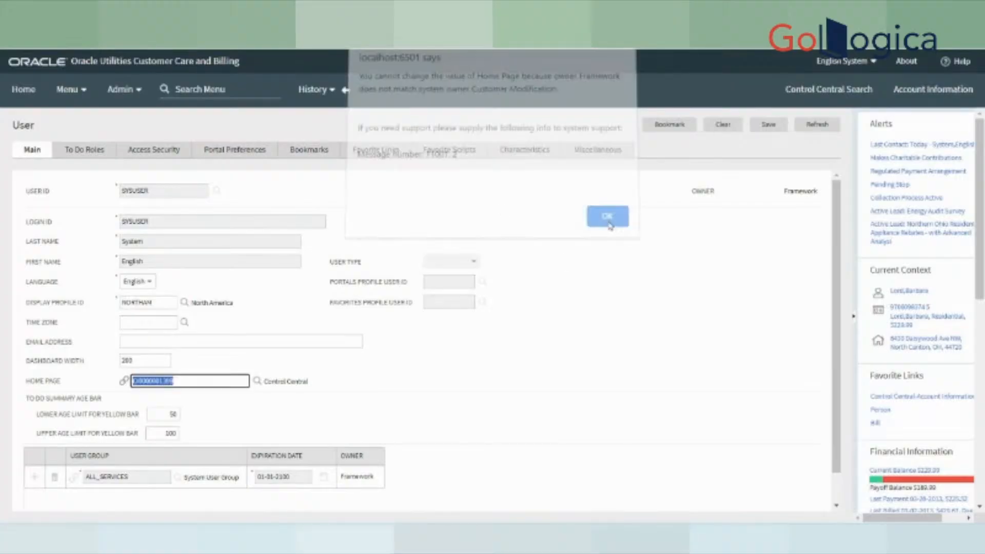
left_click(593, 344)
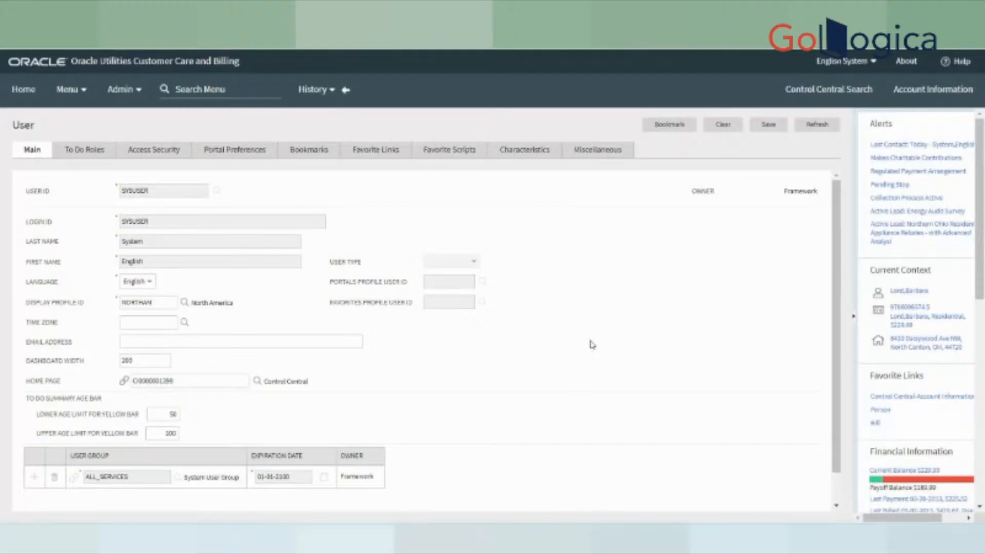
left_click(184, 382)
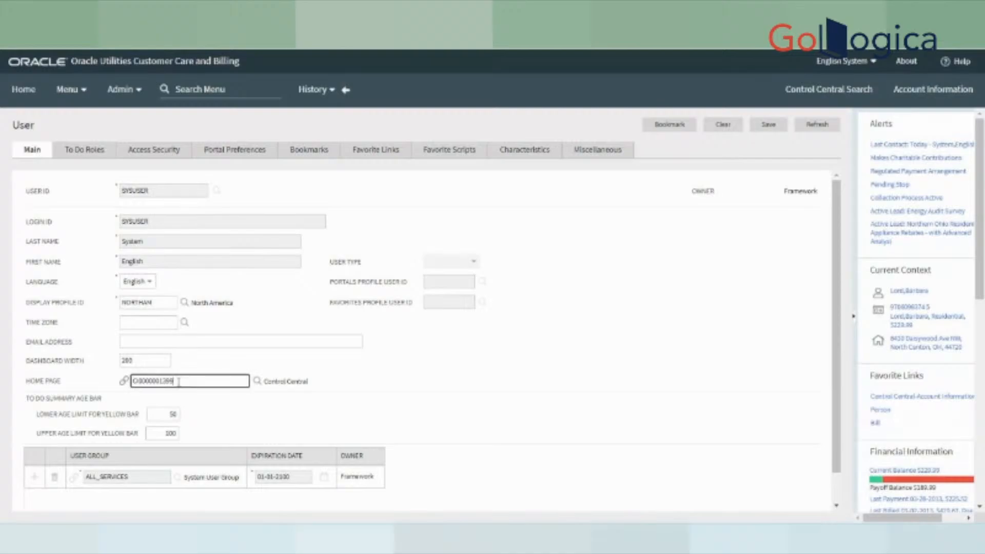
left_click(24, 392)
triple_click(25, 392)
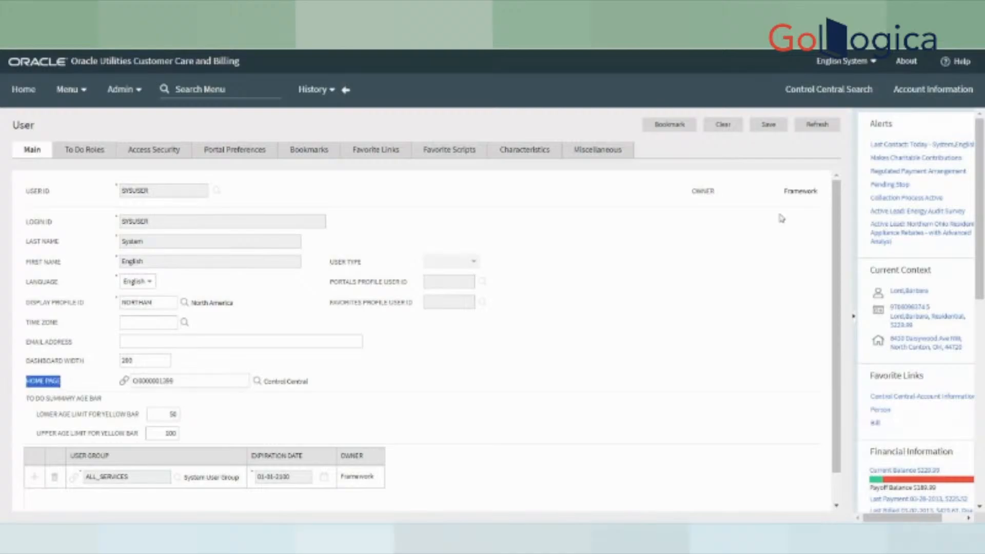
left_click(816, 124)
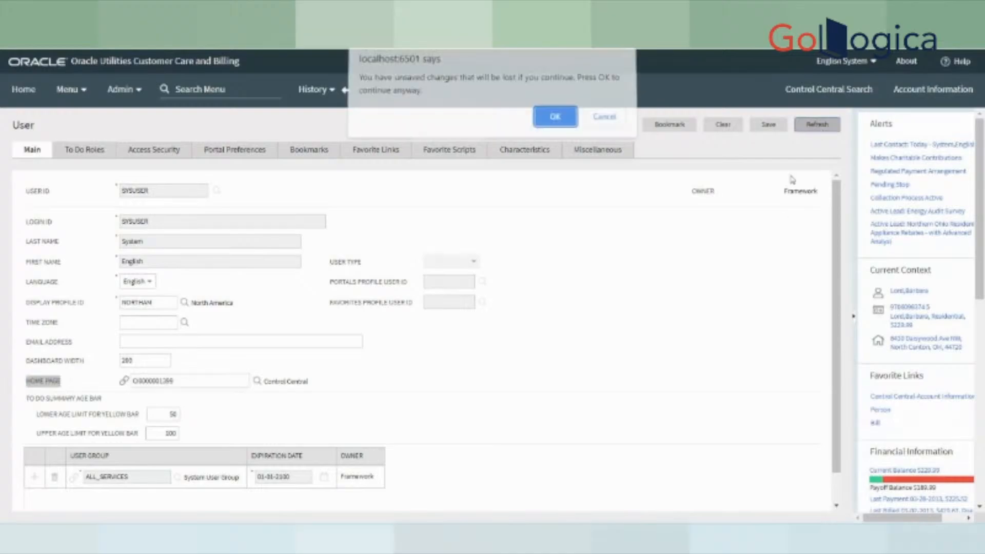
left_click(555, 122)
left_click_drag(265, 382, 313, 380)
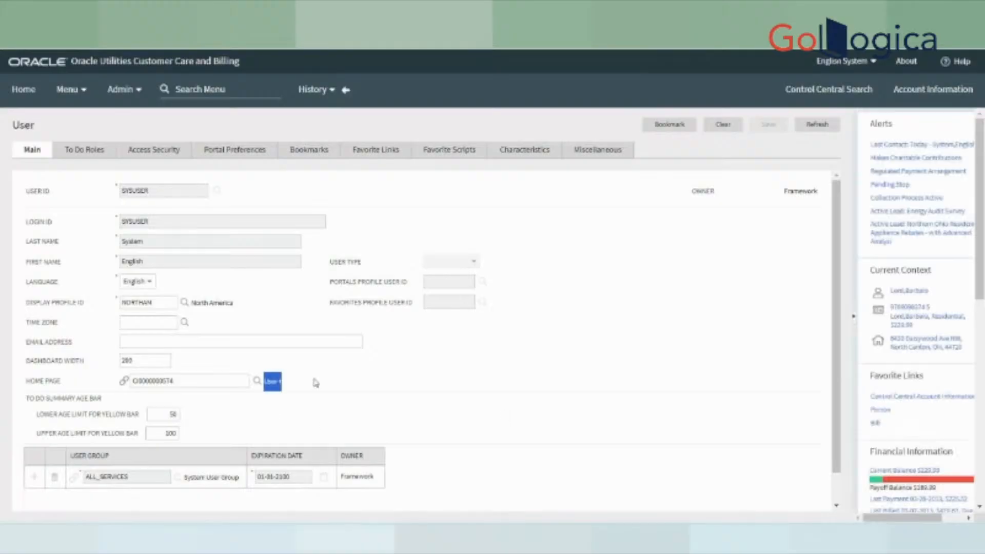
left_click(336, 388)
left_click_drag(6, 135, 48, 131)
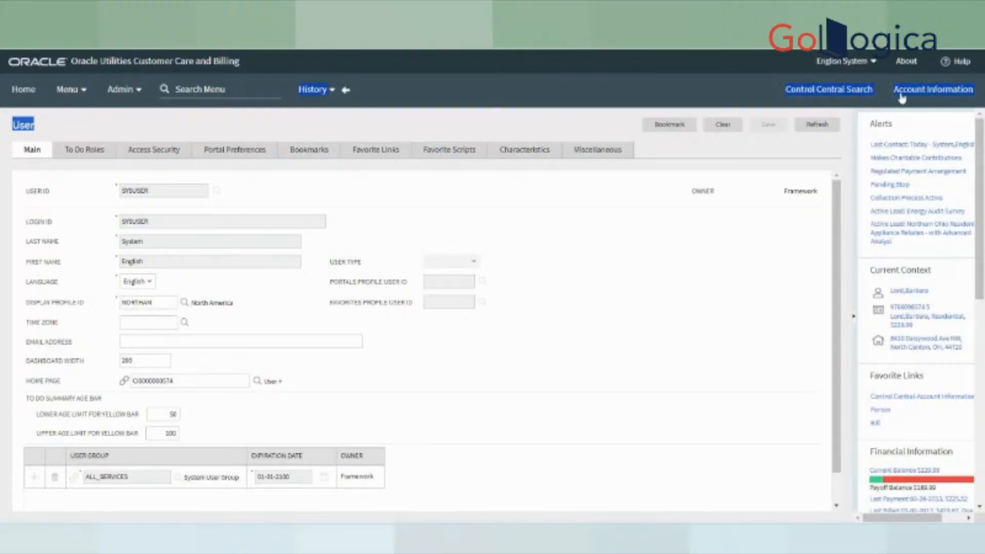
- Go to Control Central Search from the header and scroll the dashboard panel
left_click(828, 90)
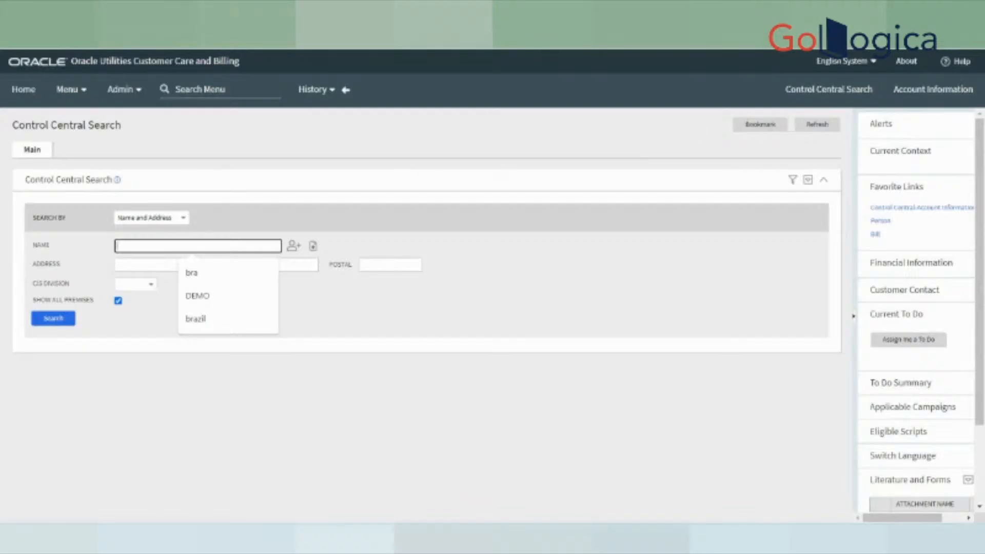
scroll(918, 425, "down", 2)
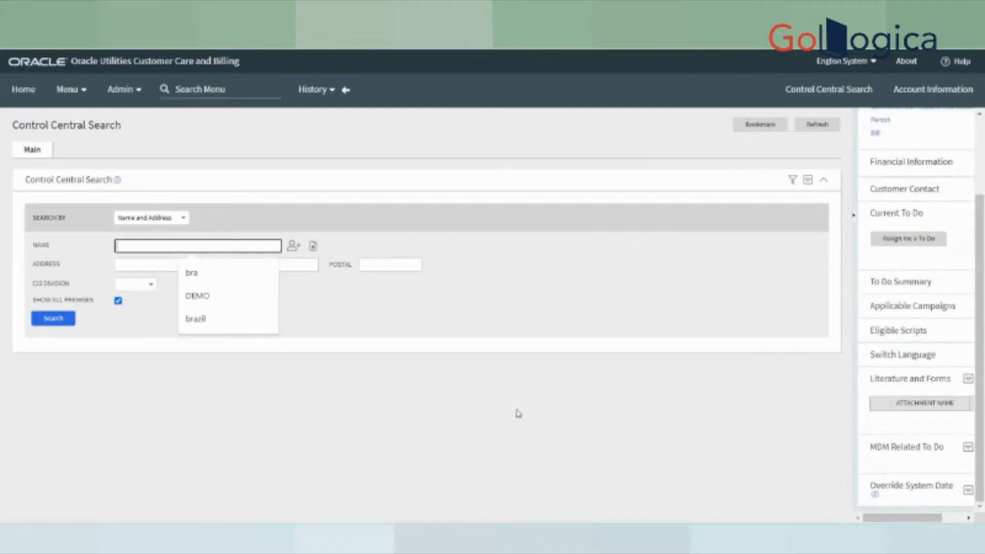
left_click(865, 62)
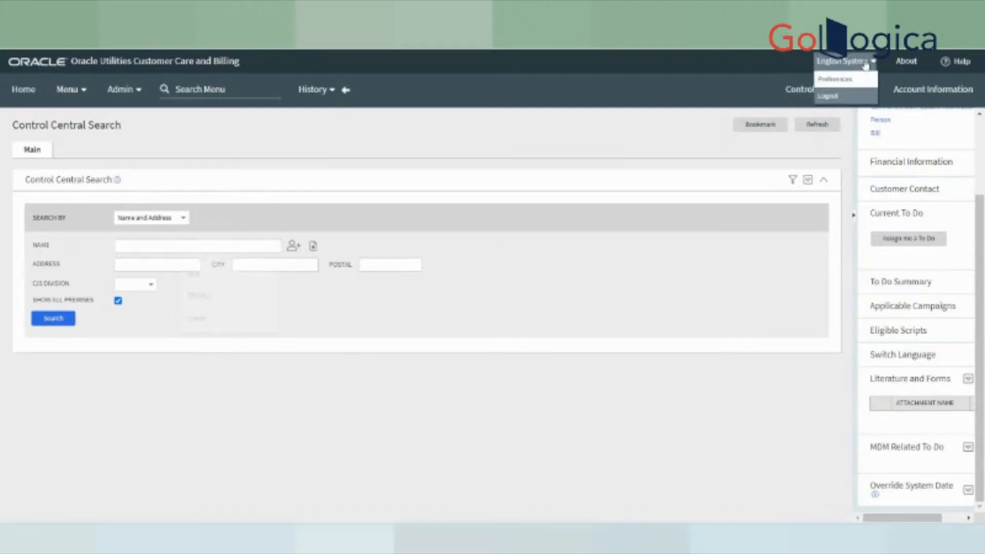
left_click(843, 78)
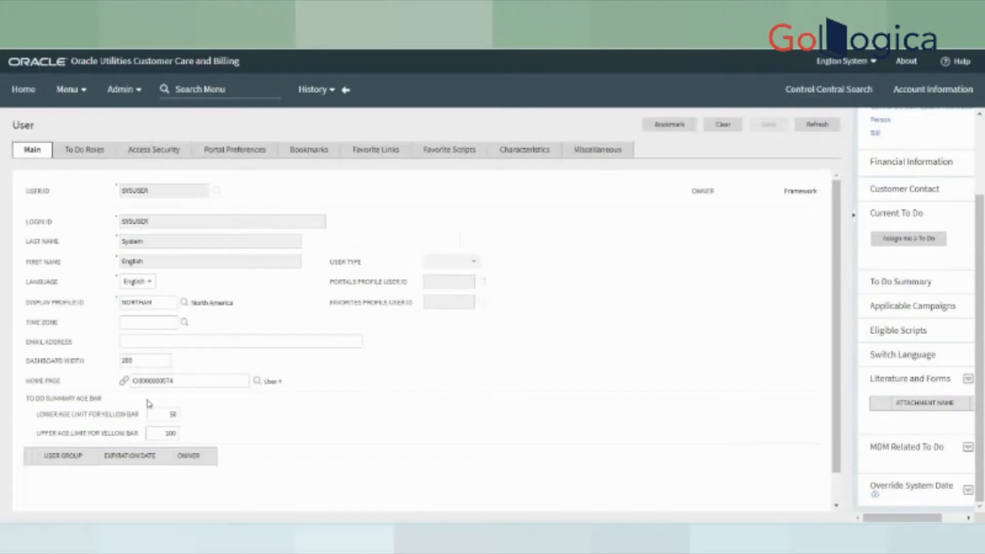
left_click(194, 379)
double_click(156, 380)
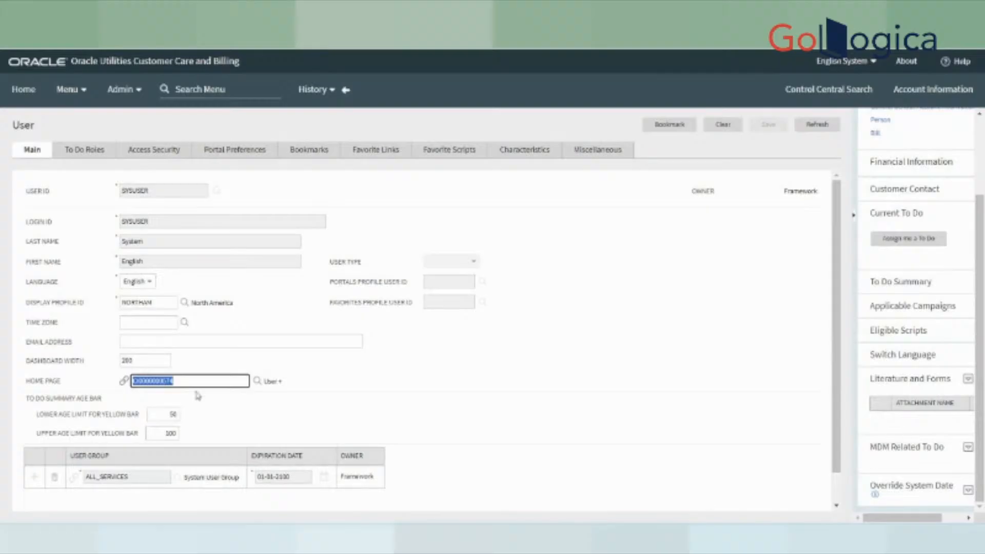
left_click(183, 379)
left_click(217, 193)
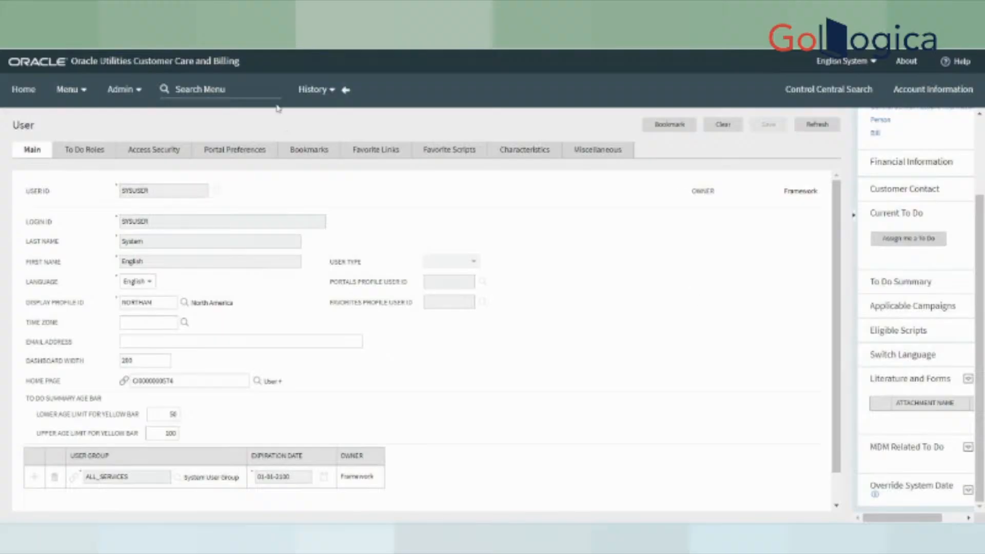
- Find the User page via the 'user' menu search and load USER01's record
left_click(241, 88)
type("user")
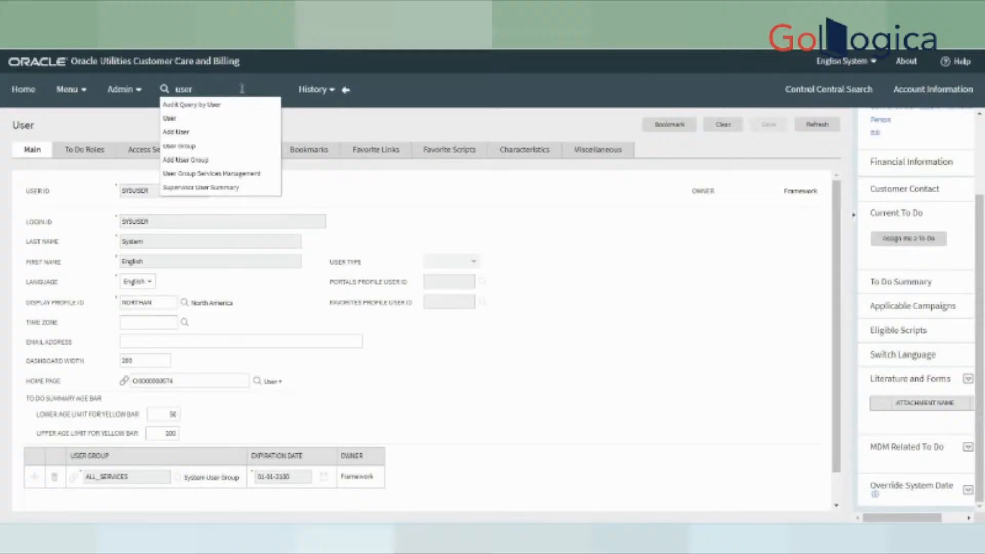
left_click(169, 119)
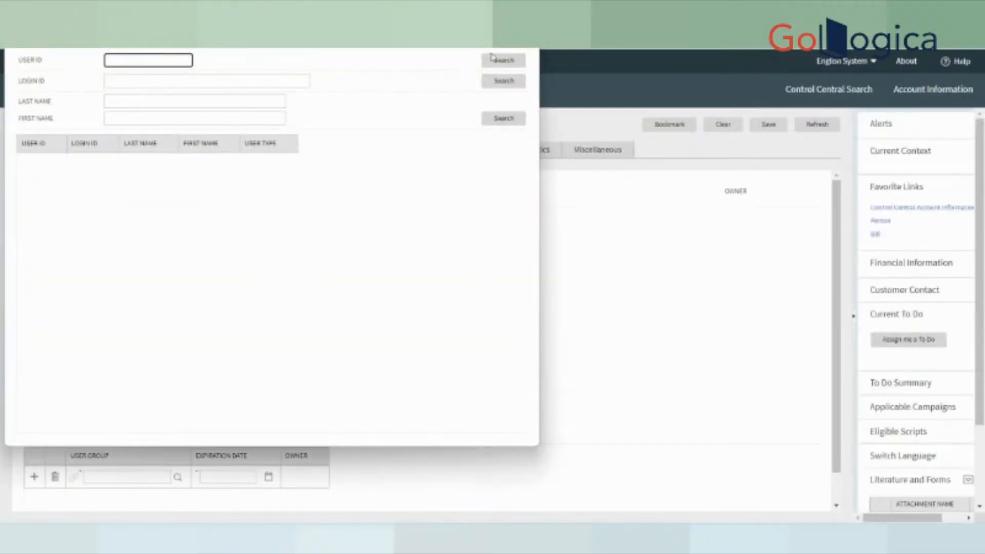
left_click(490, 59)
scroll(168, 401, "down", 10)
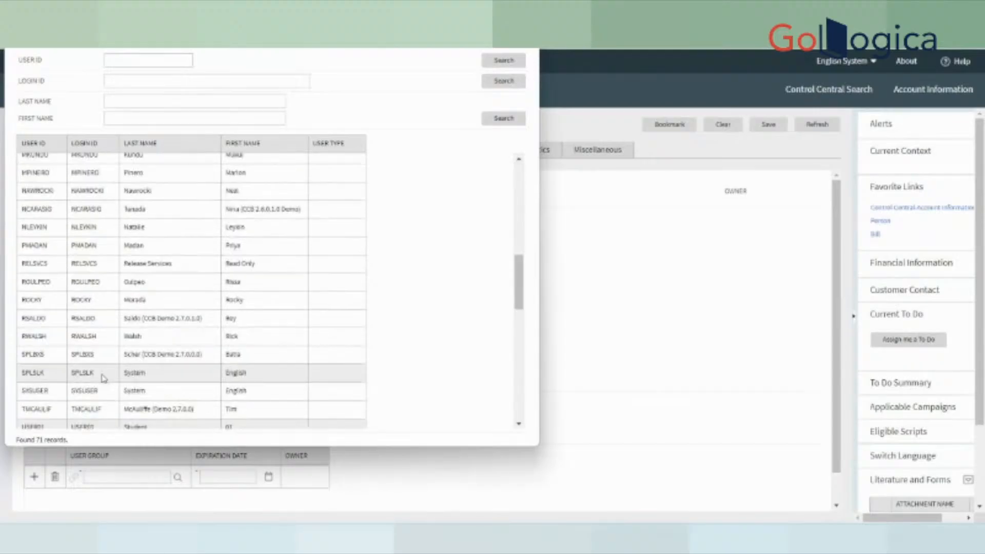
left_click(106, 381)
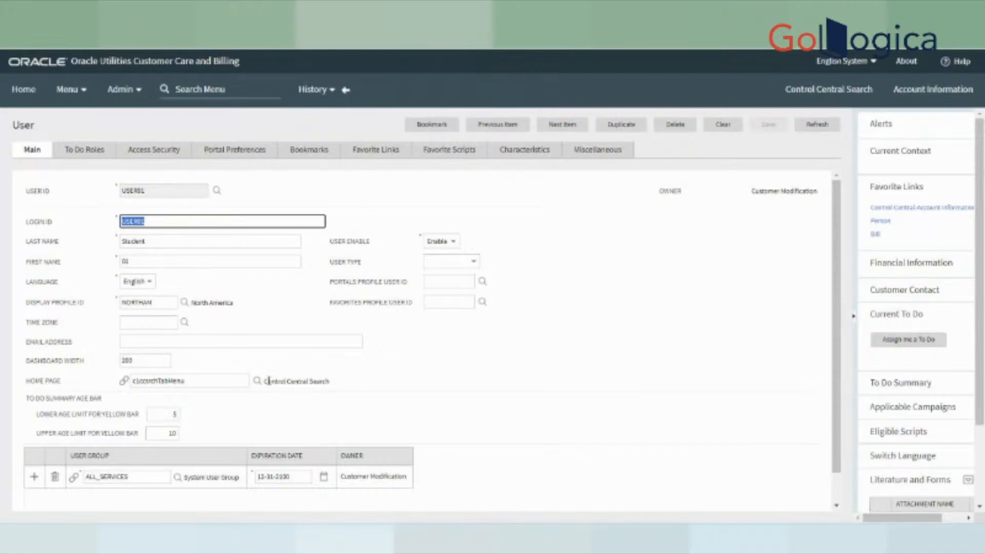
- Review USER01's Home Page, ciSearchTabMenu (Control Central Search), and bring up its lookup
left_click_drag(268, 381, 347, 388)
left_click(378, 391)
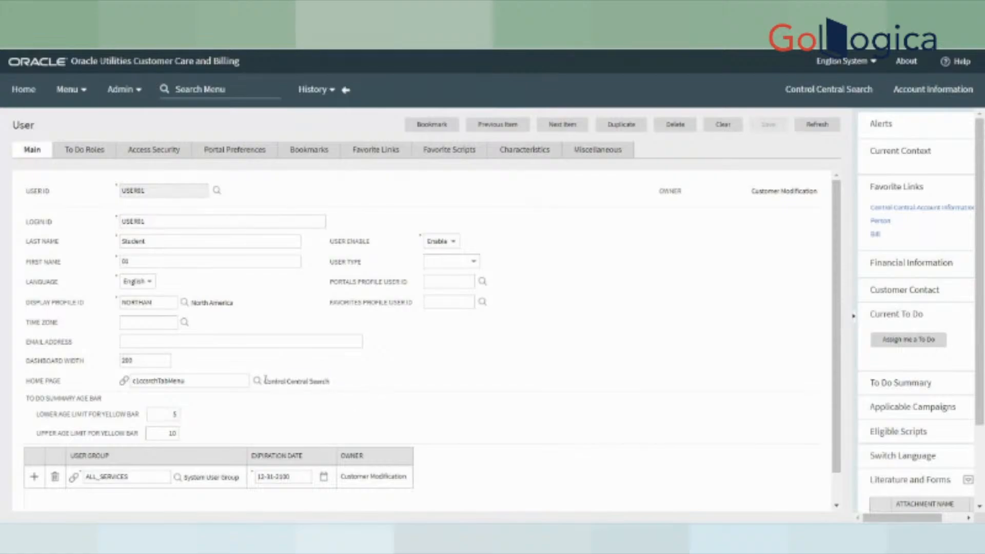
left_click_drag(263, 381, 383, 392)
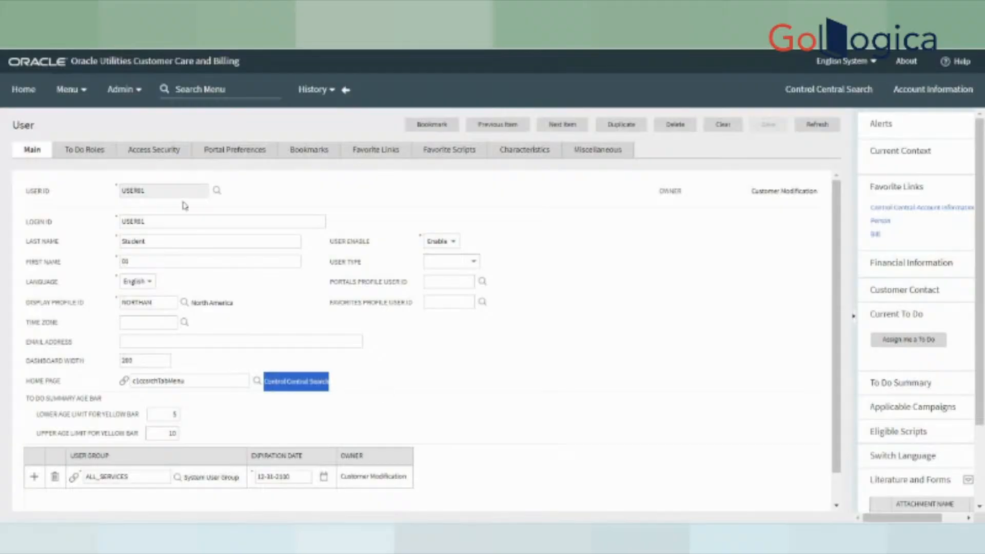
left_click_drag(149, 191, 105, 191)
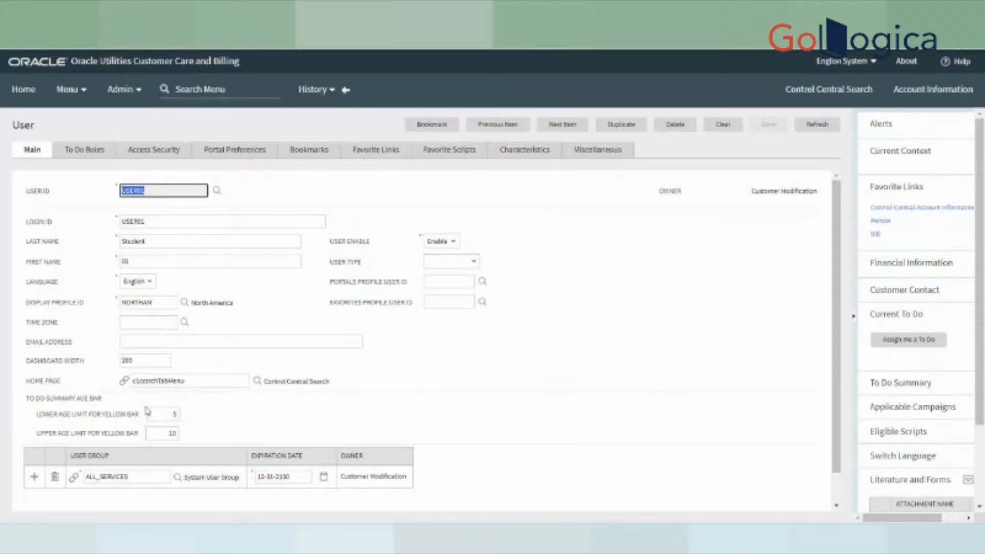
left_click(205, 380)
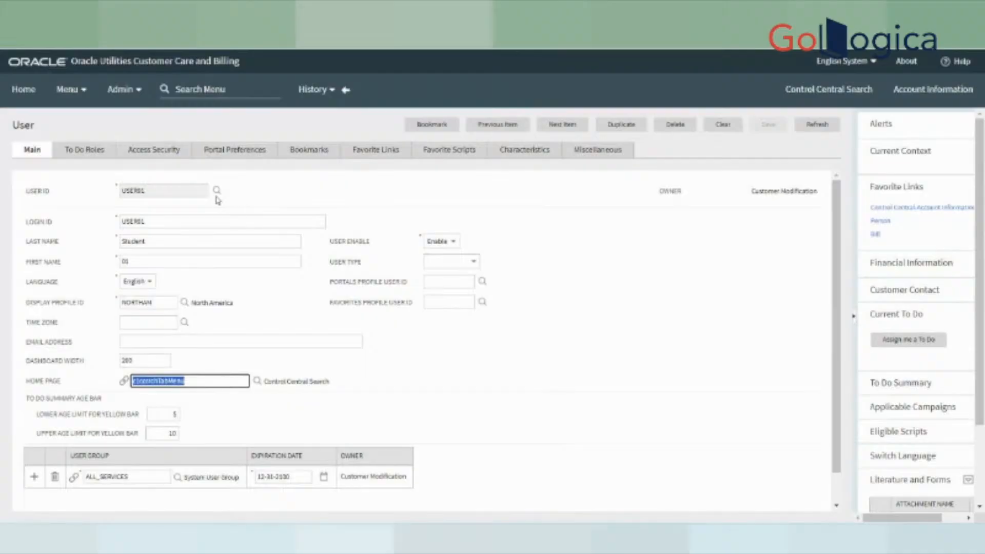
left_click(218, 189)
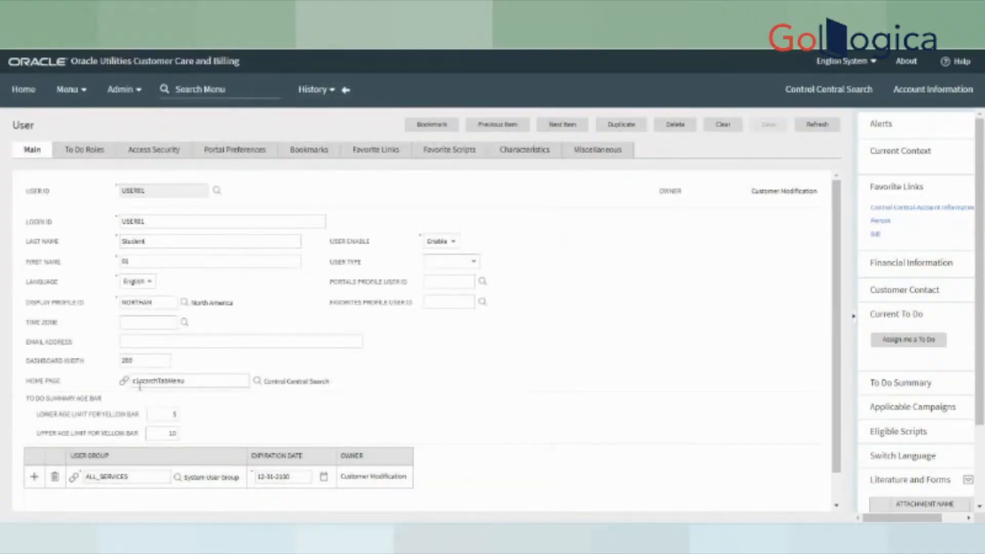
left_click_drag(263, 381, 389, 388)
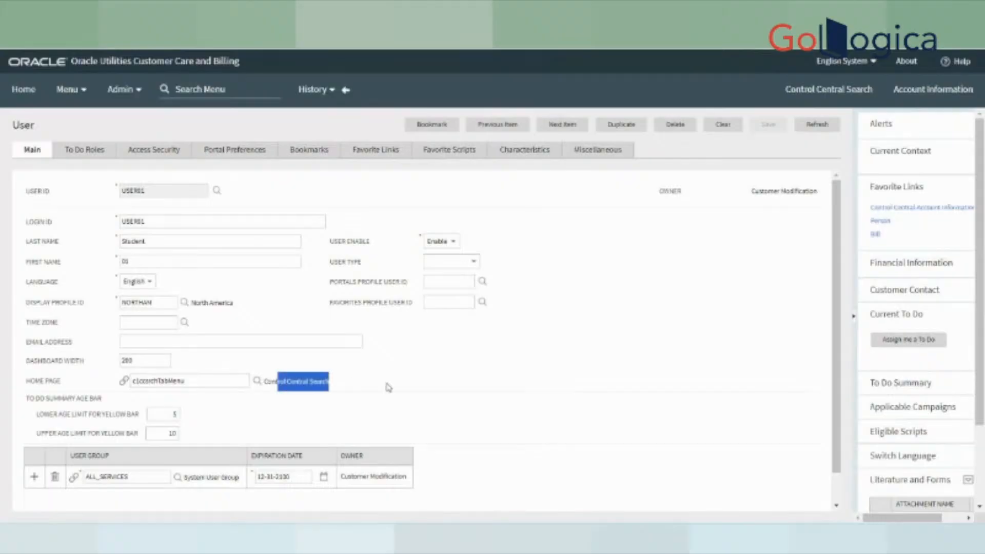
left_click(389, 388)
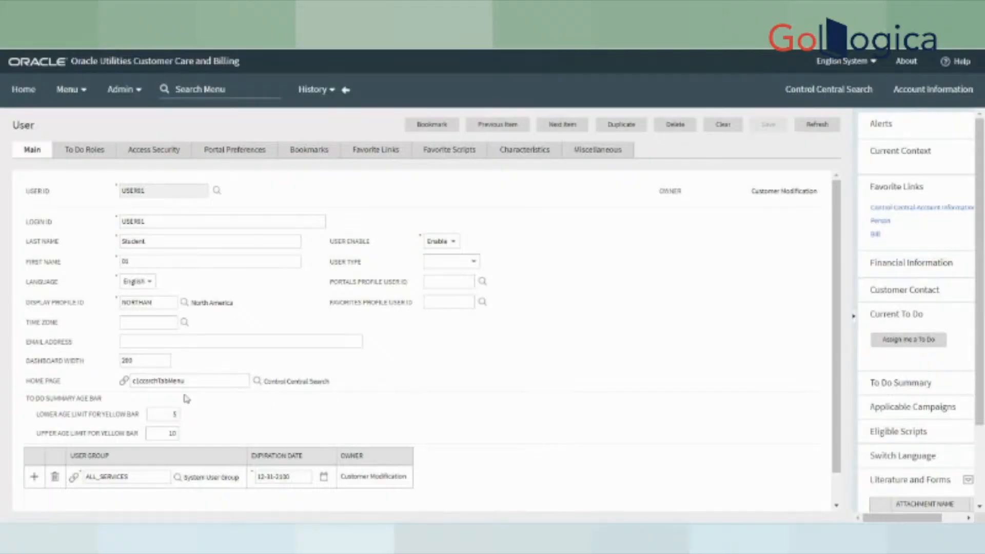
left_click_drag(190, 383, 51, 374)
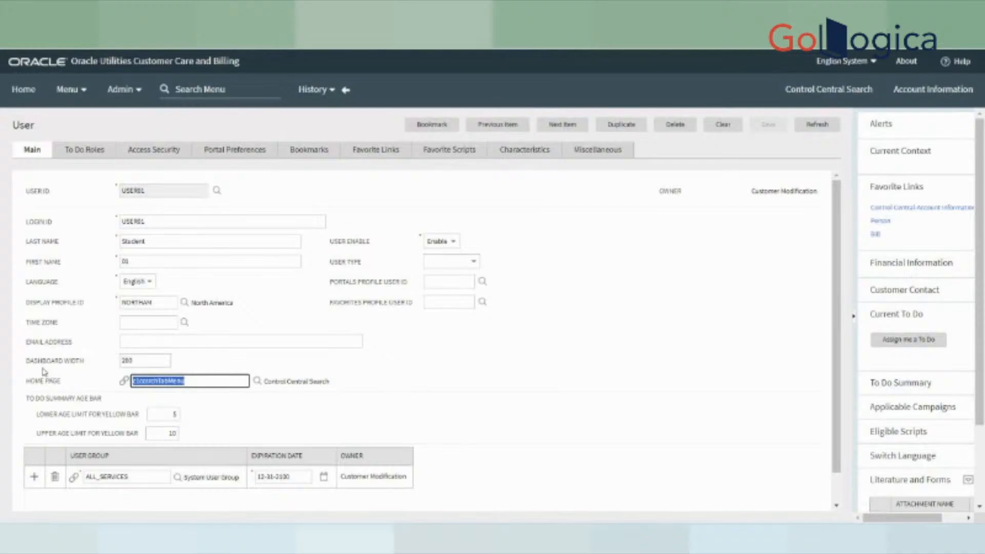
left_click(257, 381)
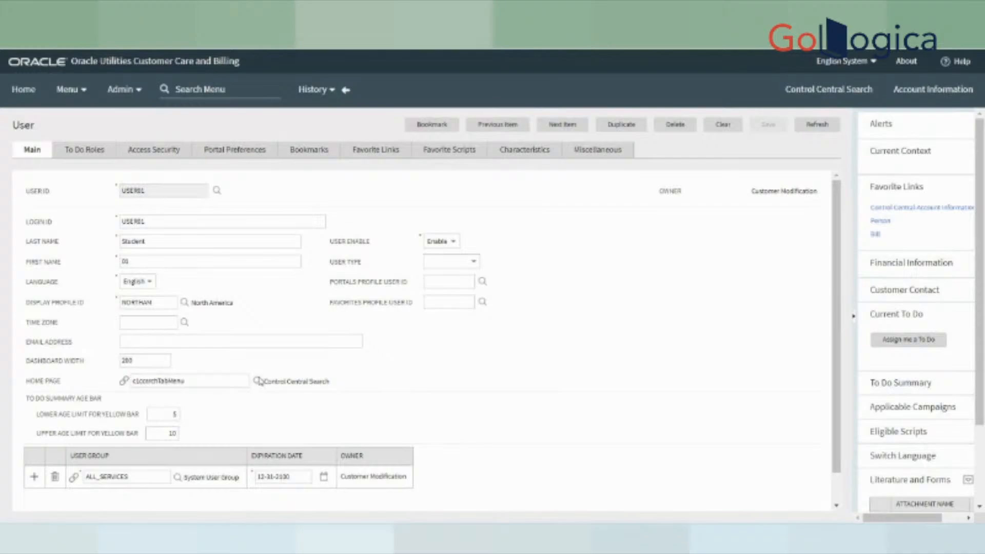
- Search navigation options for descriptions matching %trol% and pick Control Central as Home Page
left_click(513, 92)
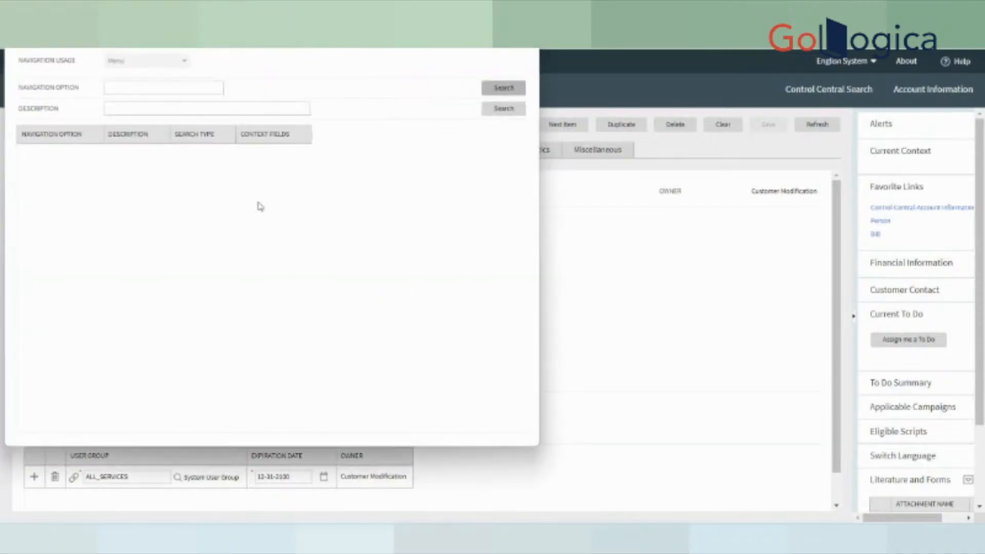
scroll(197, 384, "down", 10)
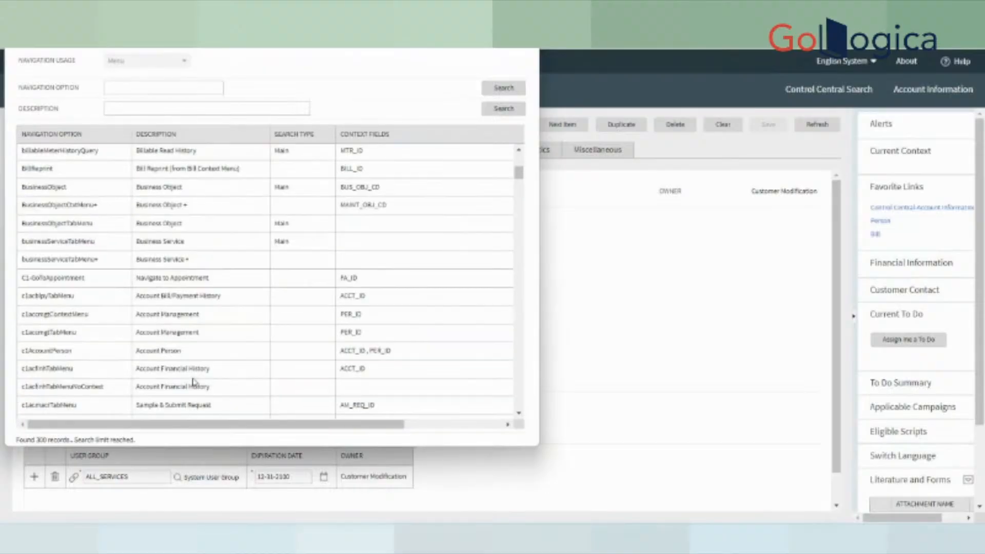
scroll(200, 387, "down", 5)
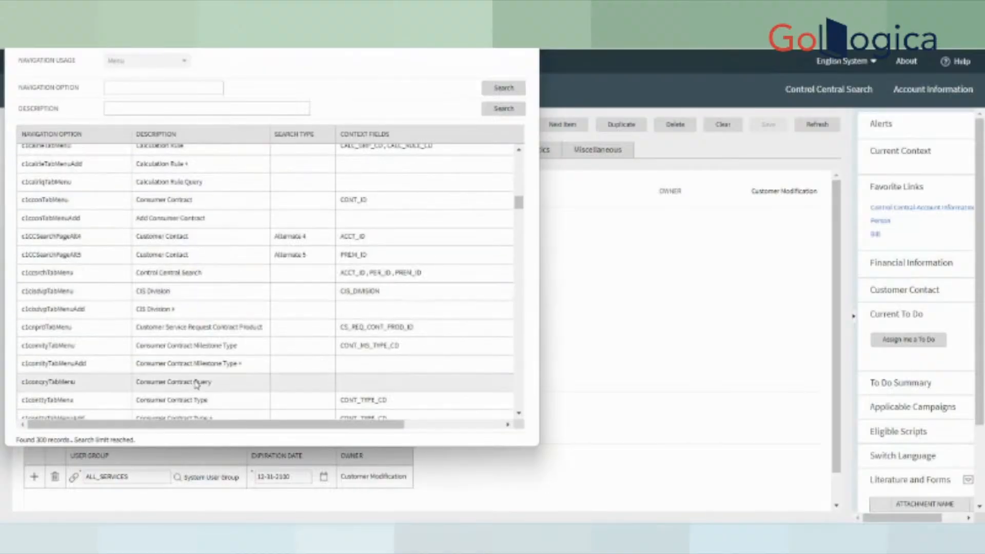
scroll(197, 385, "down", 5)
left_click(153, 106)
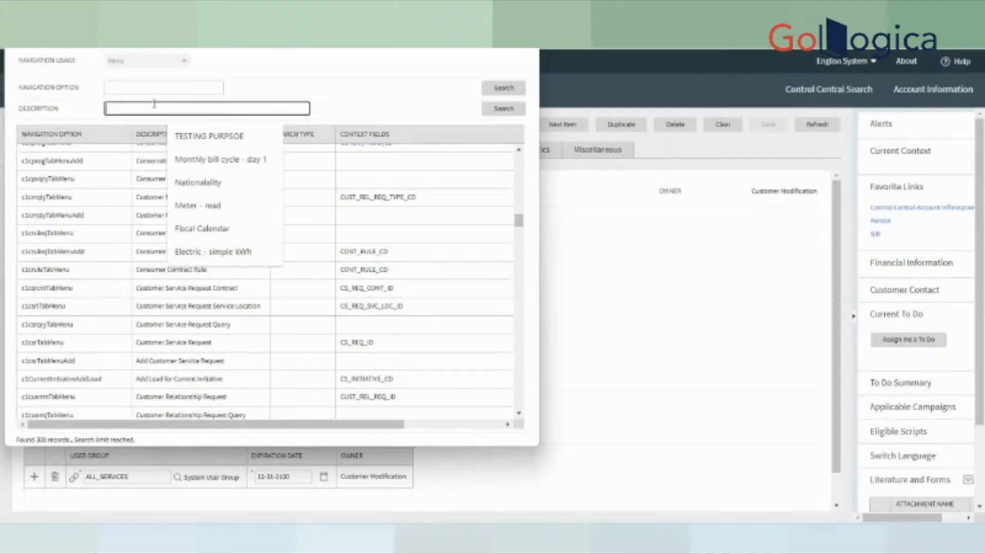
type("Not%")
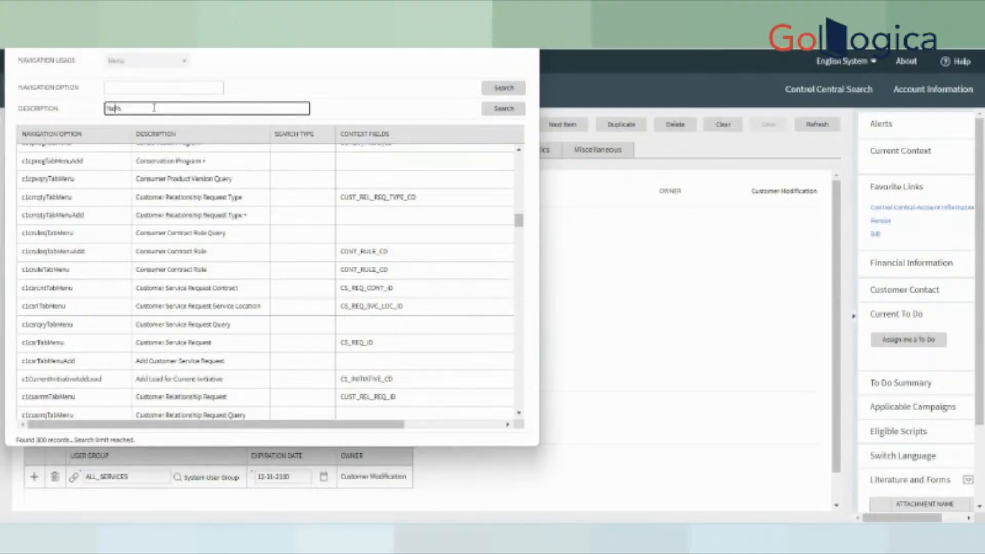
type("trol%")
key("Return")
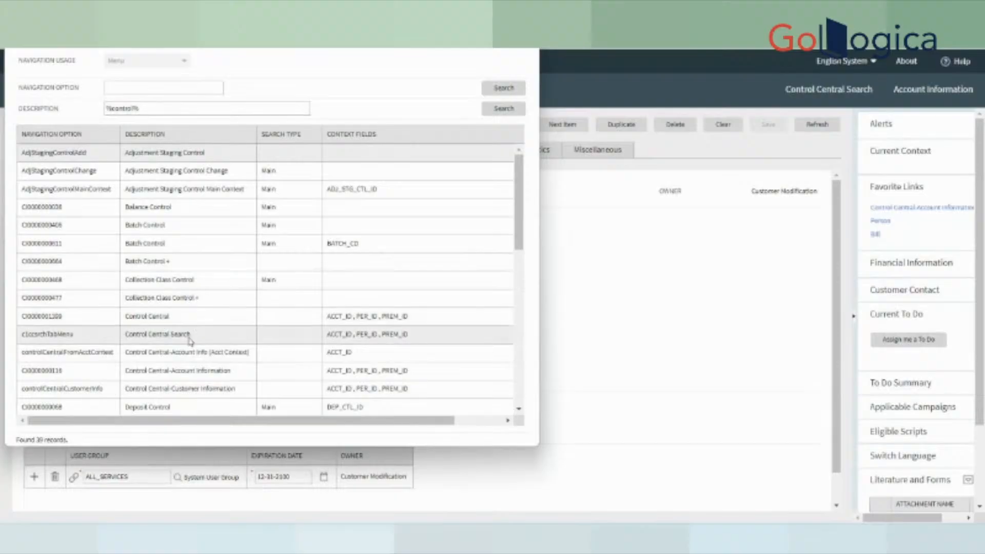
left_click(167, 319)
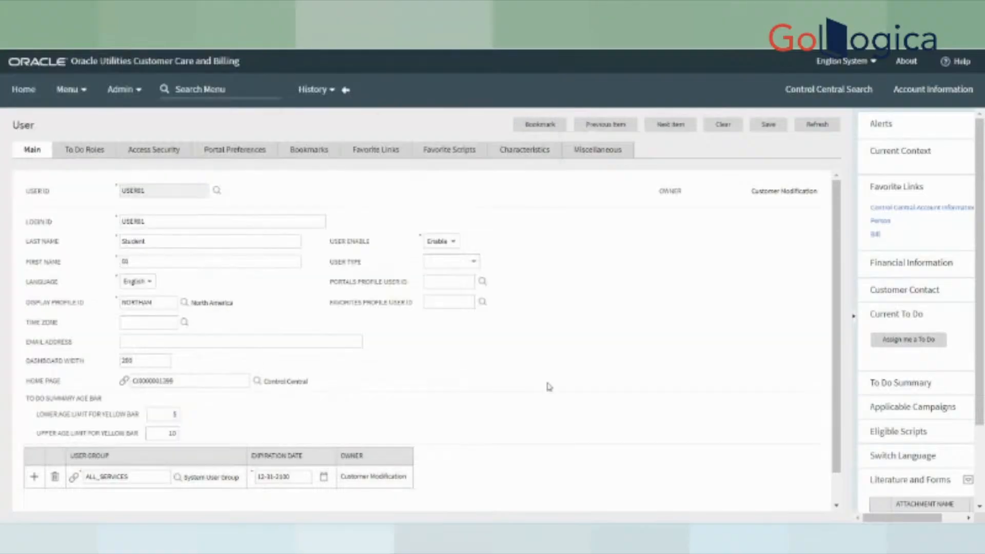
- Save USER01's record and check the Control Central home page value
left_click(768, 130)
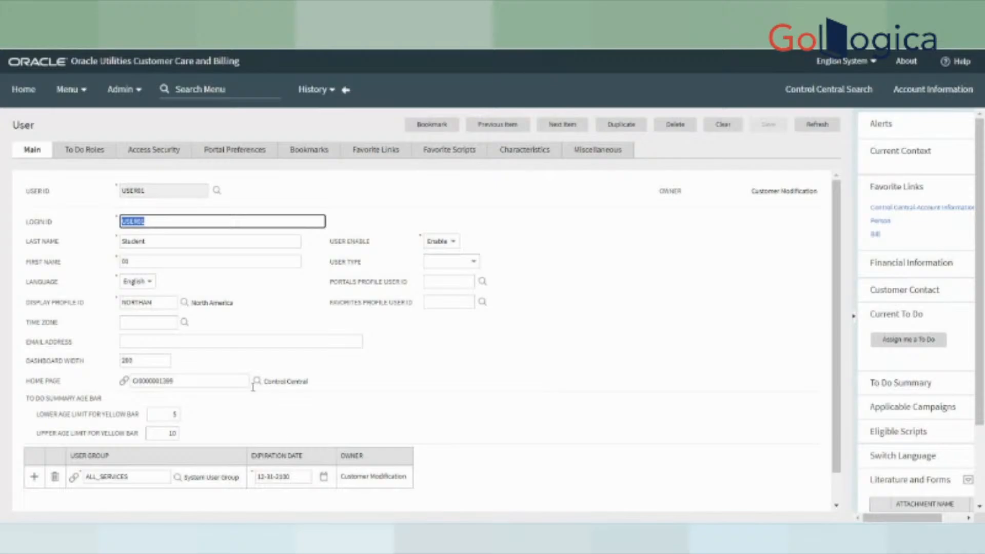
left_click_drag(264, 385, 408, 384)
left_click(541, 380)
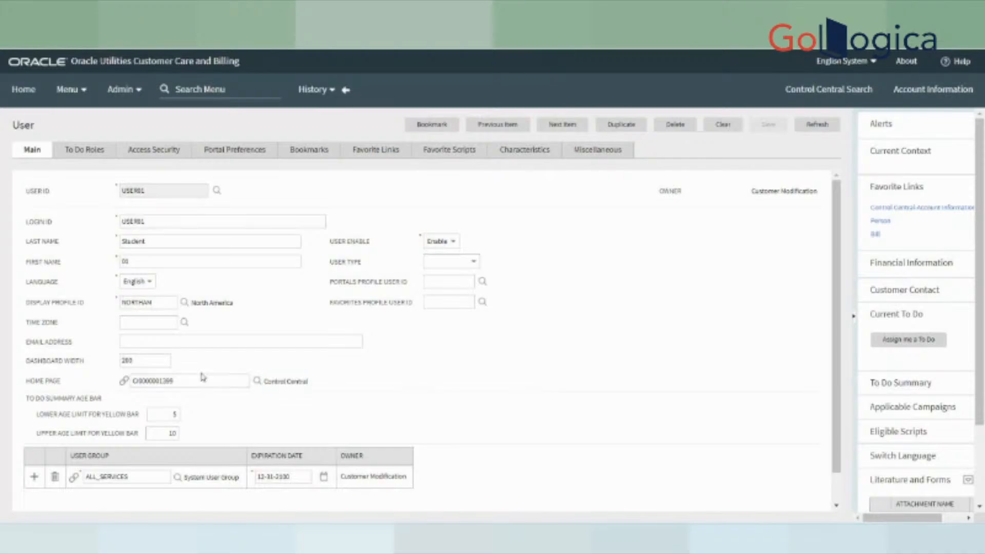
left_click_drag(129, 380, 71, 395)
left_click(185, 380)
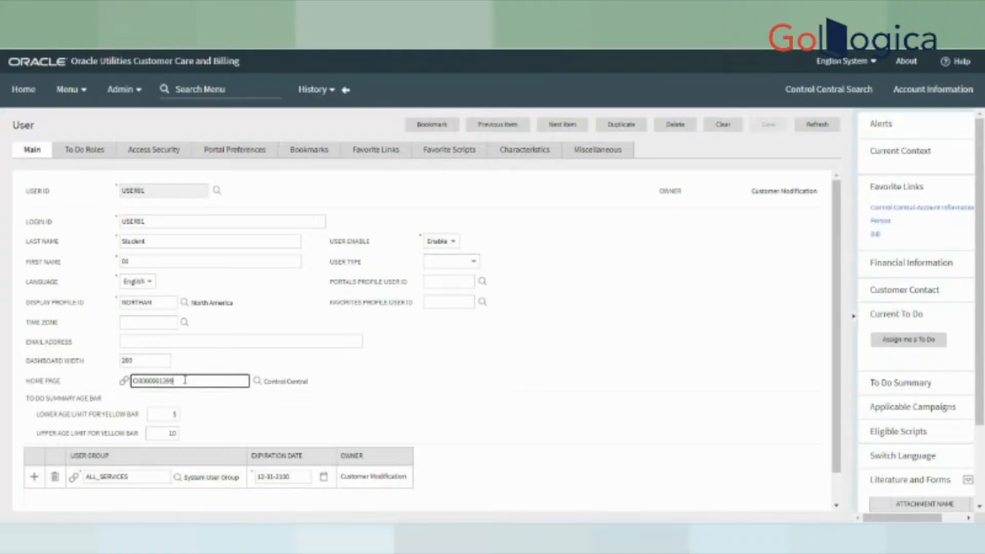
- View the Control Central Search page and briefly check the SQL Developer worksheet
left_click(839, 90)
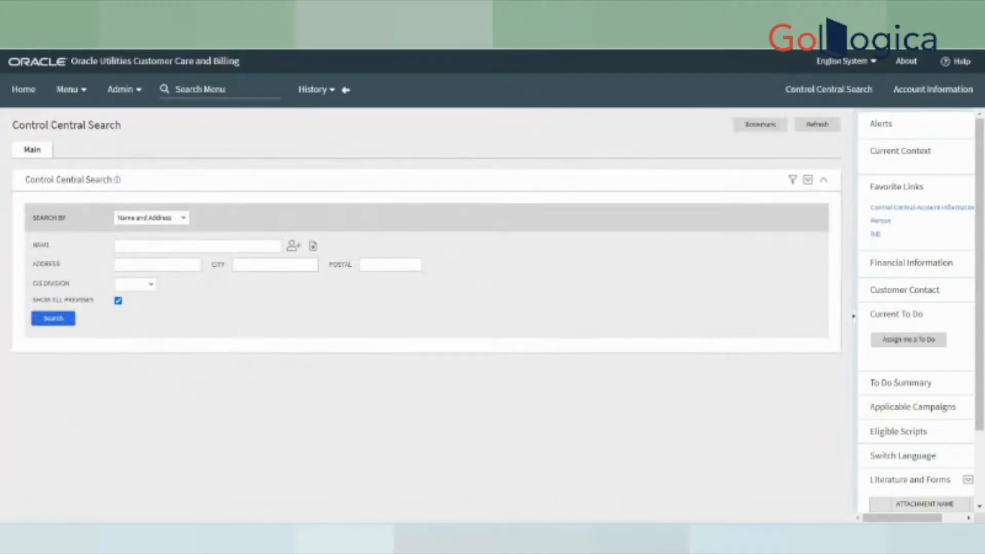
key("alt+Tab")
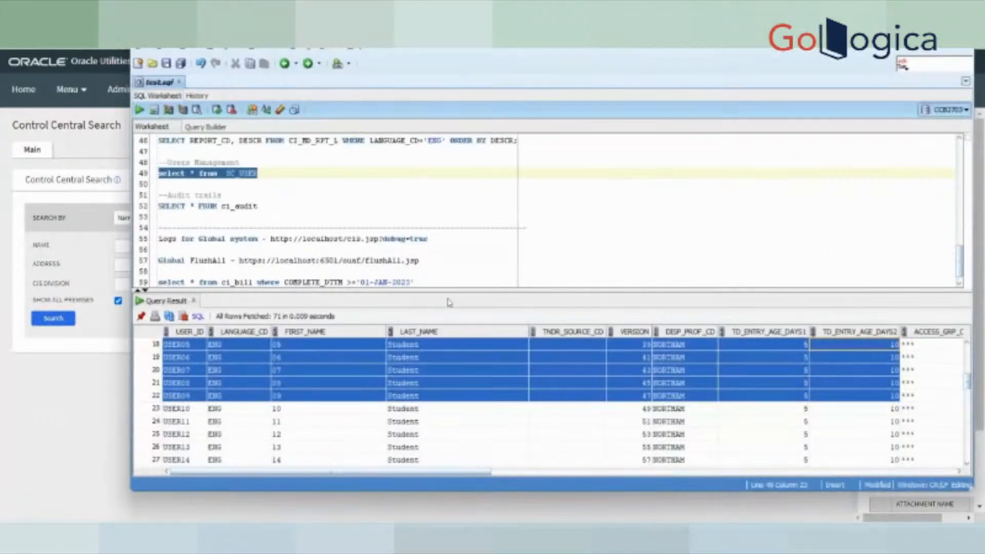
scroll(240, 200, "up", 1)
left_click(65, 212)
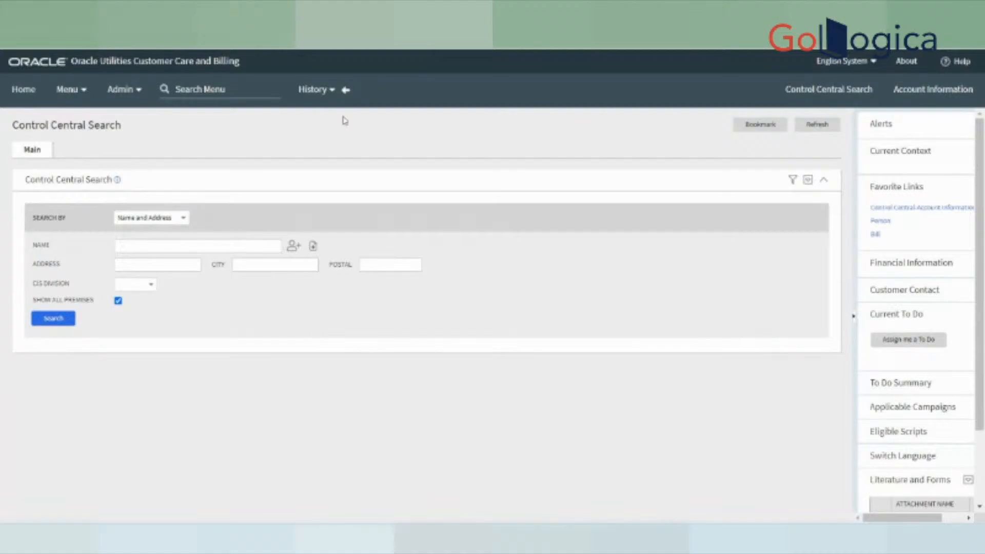
- Return to USER01's record via History and save it again with Control Central home page
left_click(346, 90)
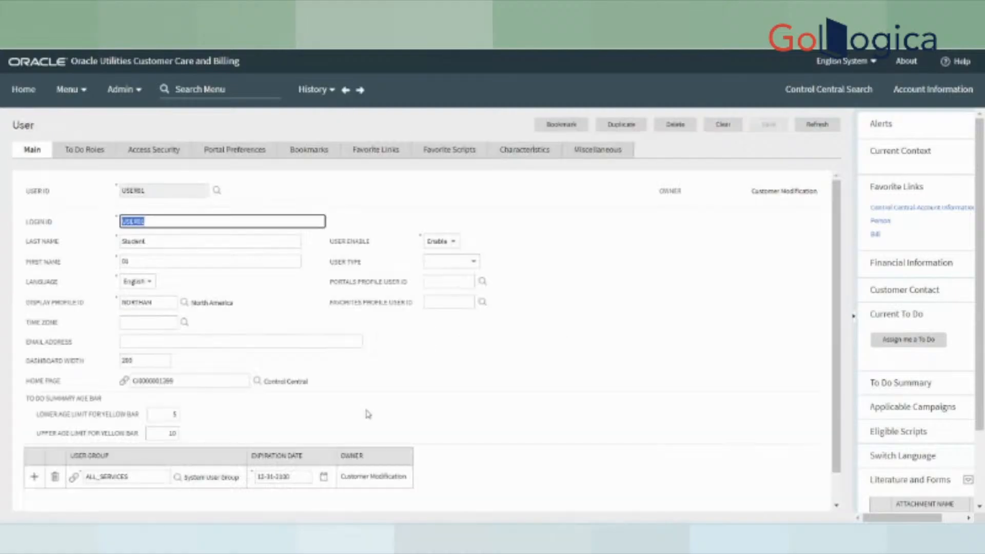
scroll(367, 413, "down", 1)
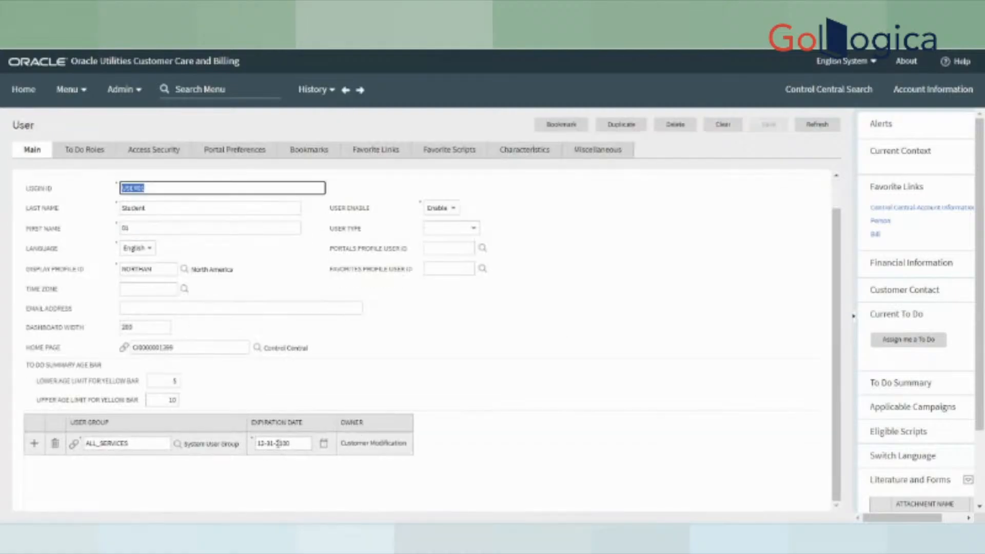
left_click(278, 442)
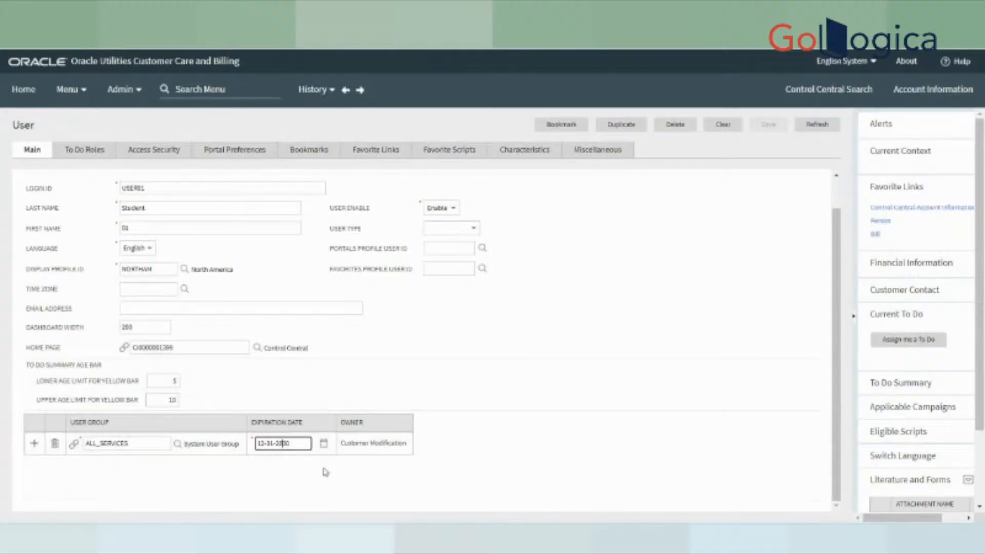
left_click(758, 419)
left_click(782, 128)
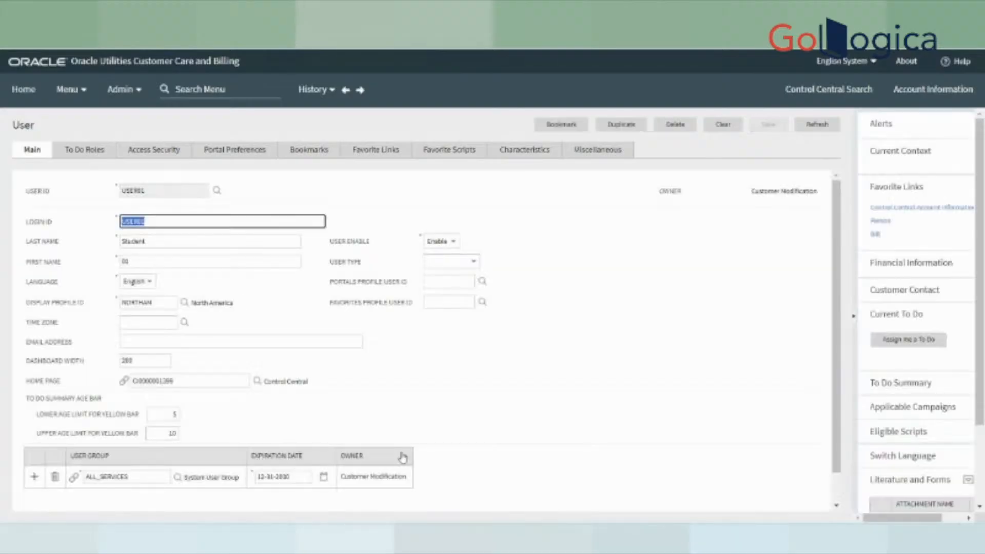
scroll(380, 451, "down", 1)
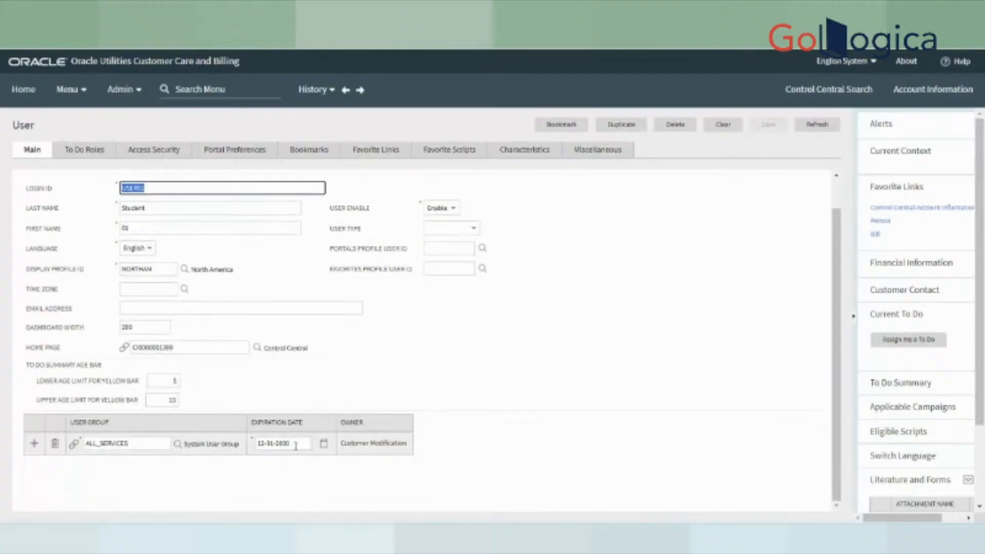
scroll(319, 437, "up", 1)
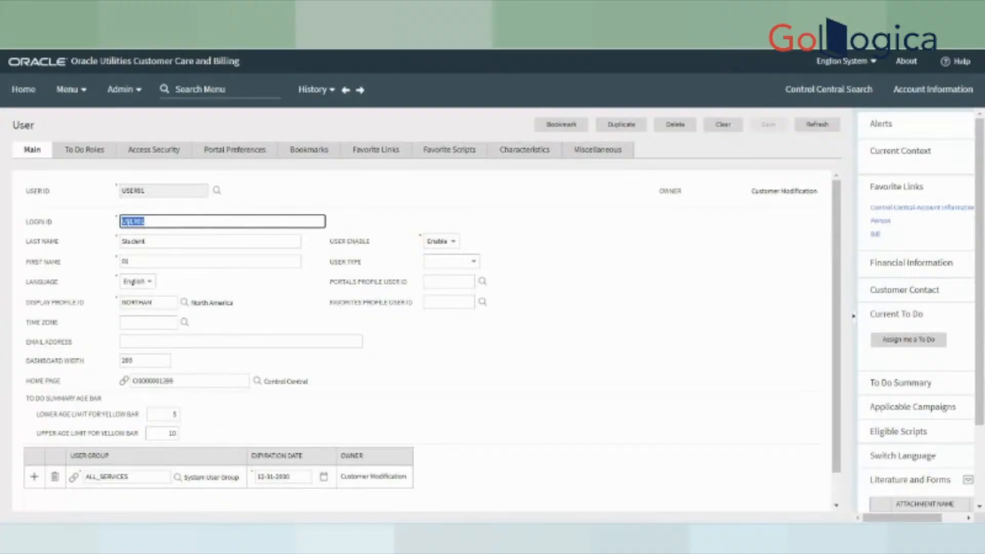
- Review USER01's To Do Roles, from APPR-LVL1 (Approval - Level 1) through RISKY
left_click(95, 157)
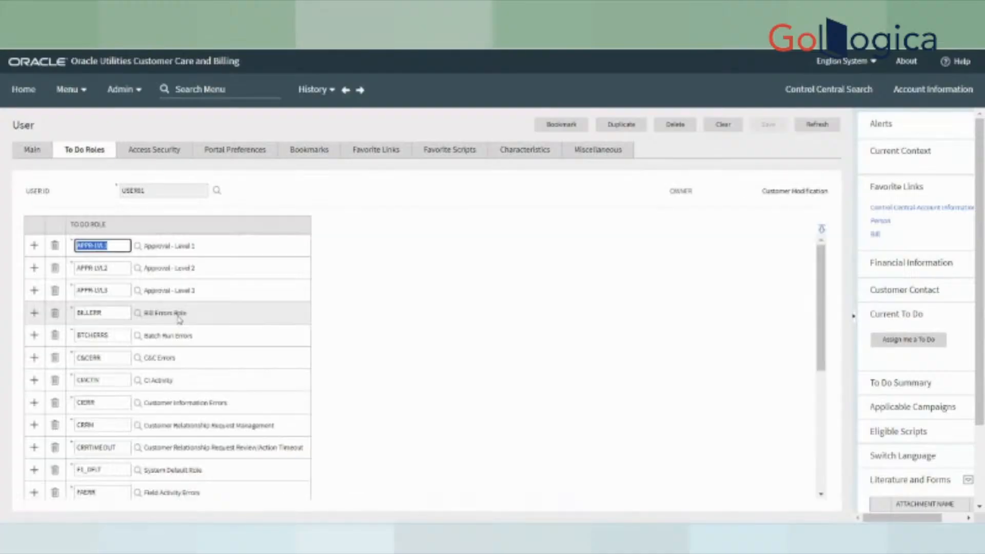
scroll(186, 459, "down", 5)
scroll(188, 461, "up", 5)
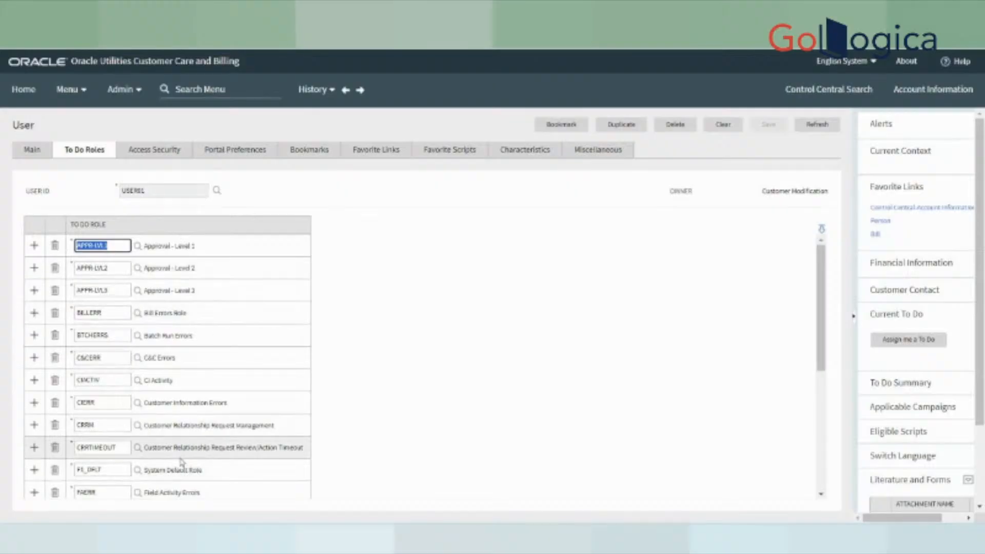
scroll(181, 462, "down", 5)
scroll(269, 446, "up", 1)
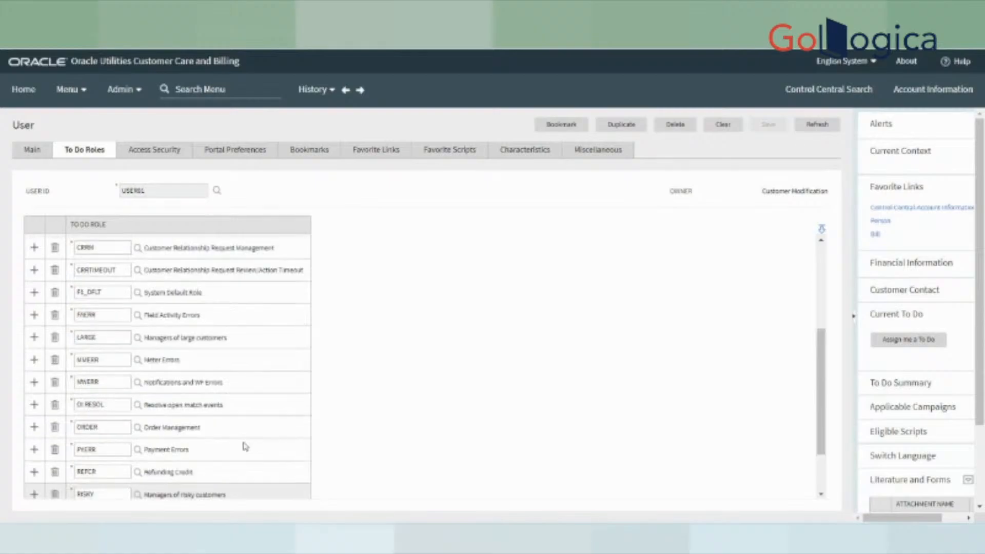
scroll(244, 446, "up", 3)
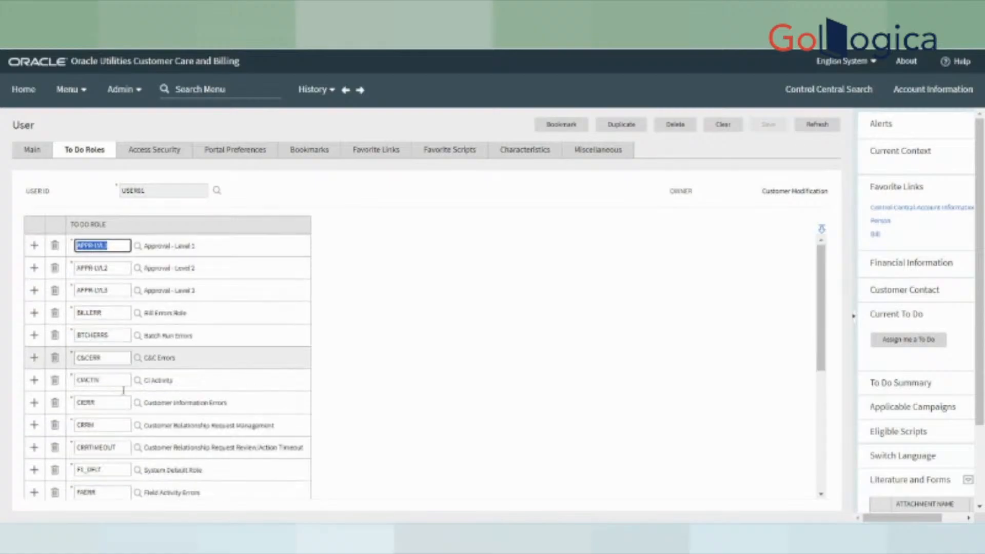
left_click(31, 149)
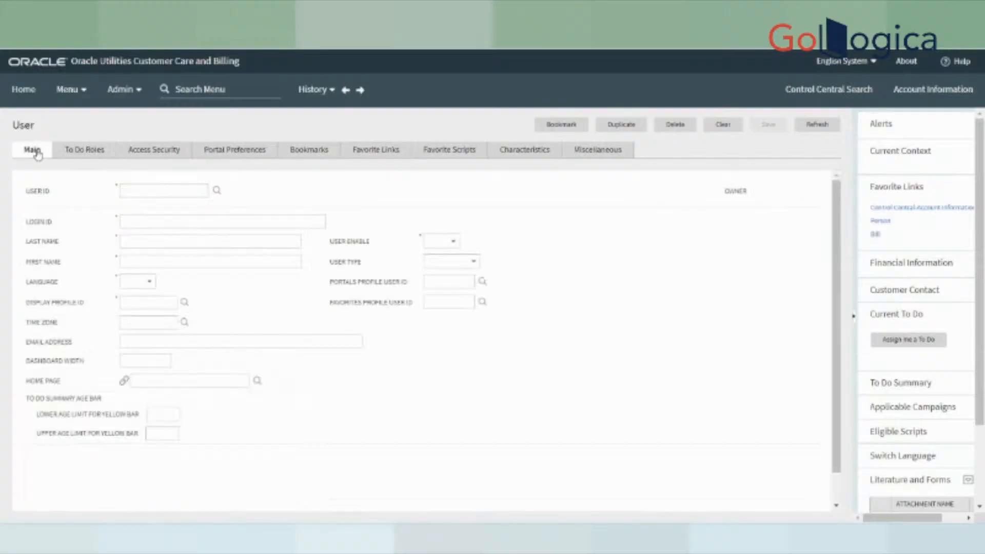
left_click(84, 150)
scroll(127, 482, "down", 2)
scroll(127, 482, "down", 2)
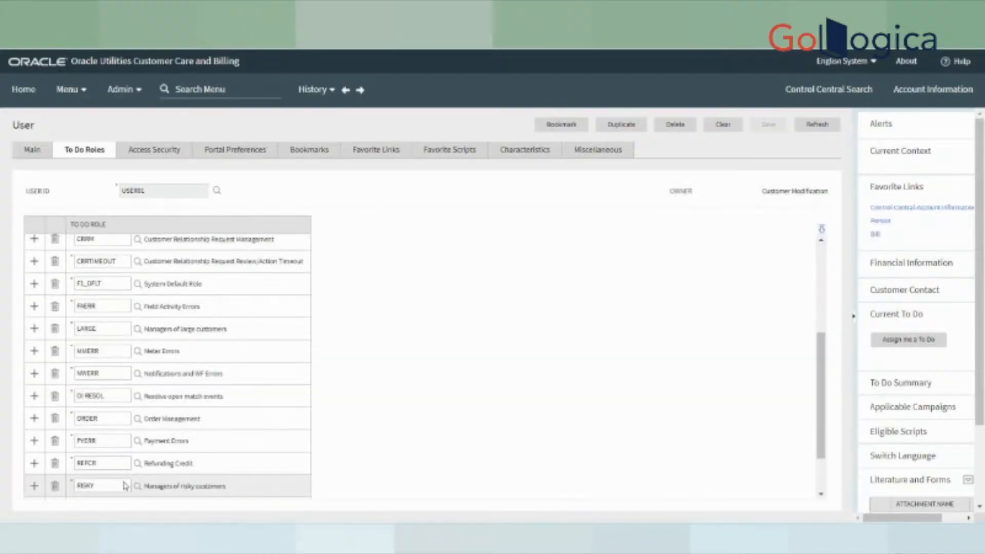
scroll(127, 482, "up", 5)
- Search for user SYSUSER and load its record to view its To Do Roles, including CLERR
left_click(217, 192)
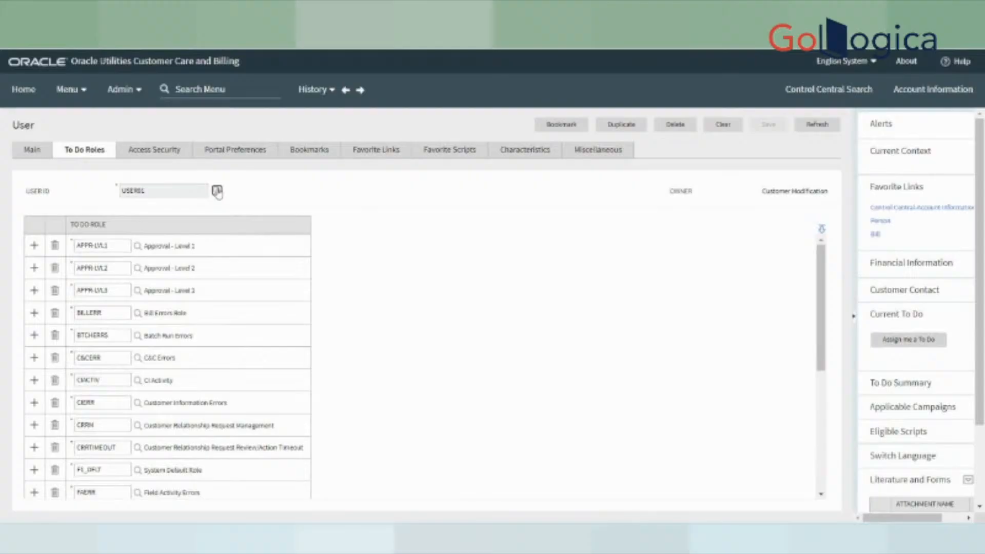
type("SYS")
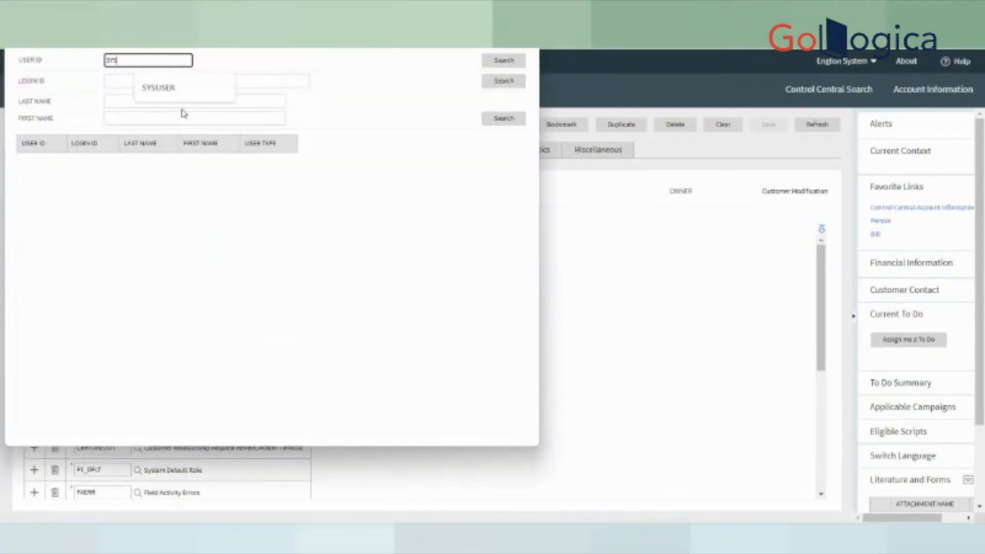
key("Return")
left_click(198, 162)
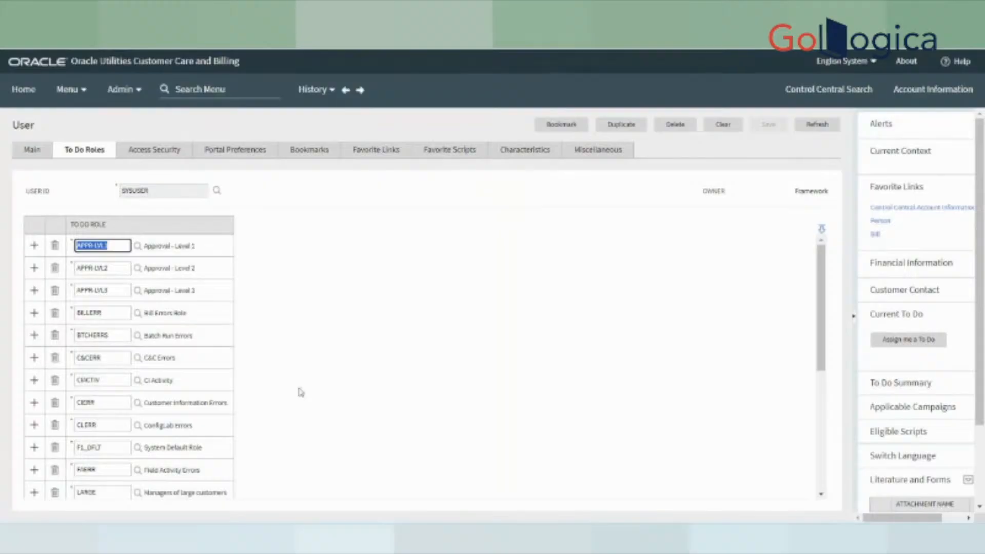
scroll(302, 393, "down", 5)
scroll(306, 394, "up", 5)
- Open the To Do Summary and scan its To Do types, highlighting Business Flag Analysis
left_click(66, 89)
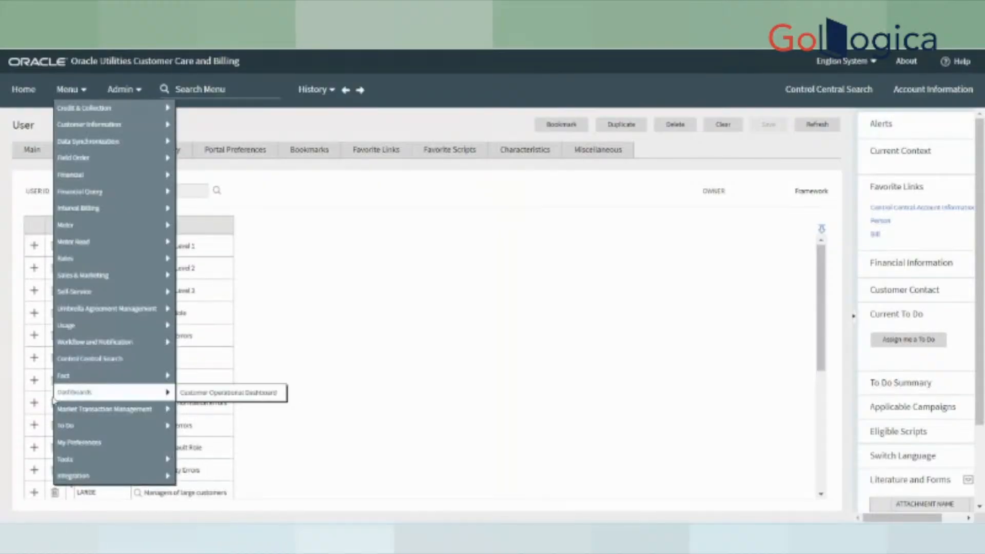
mouse_move(73, 412)
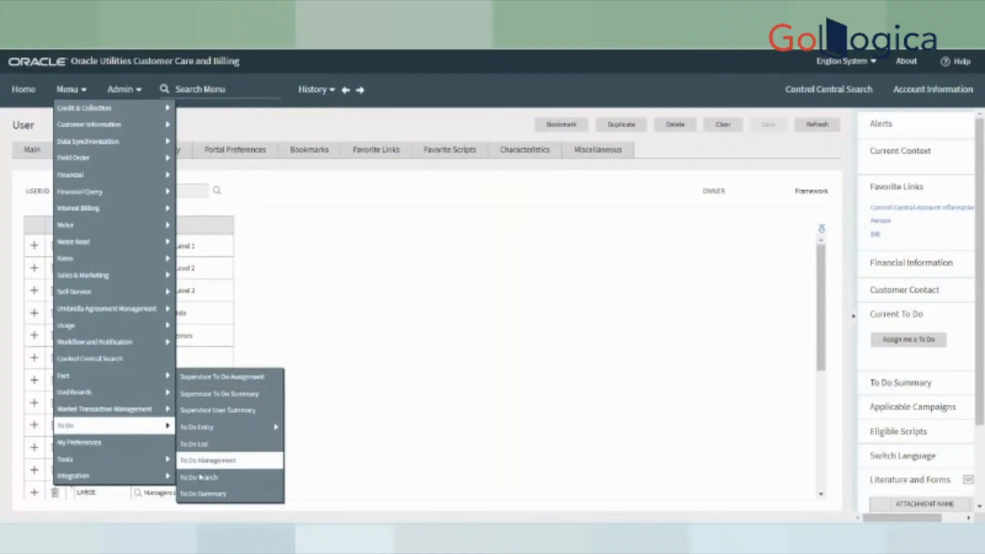
left_click(200, 493)
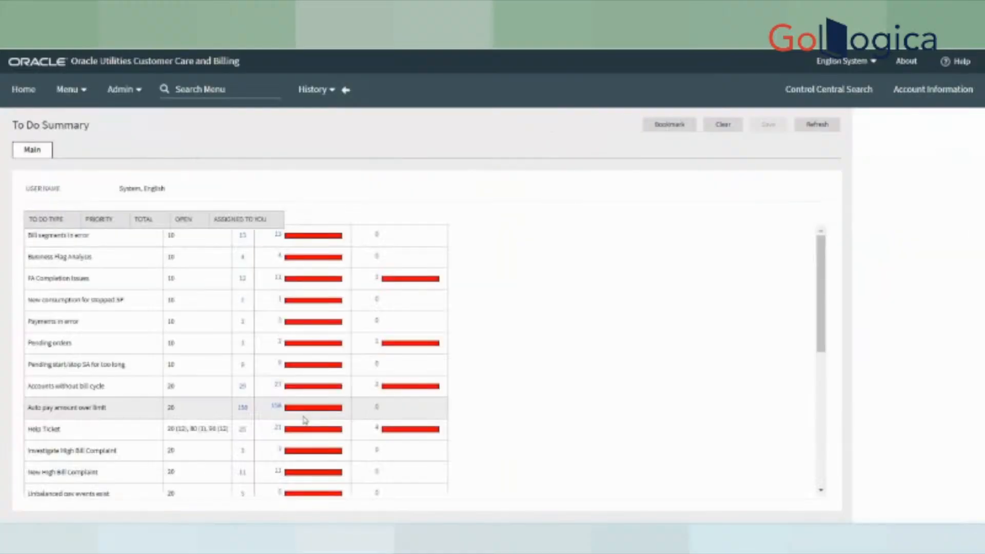
scroll(182, 410, "down", 6)
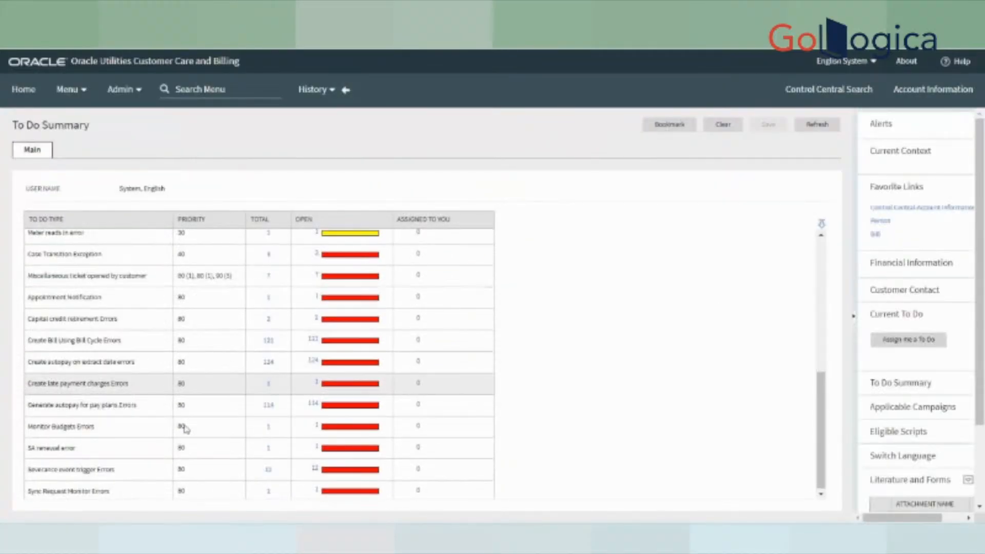
scroll(198, 425, "up", 6)
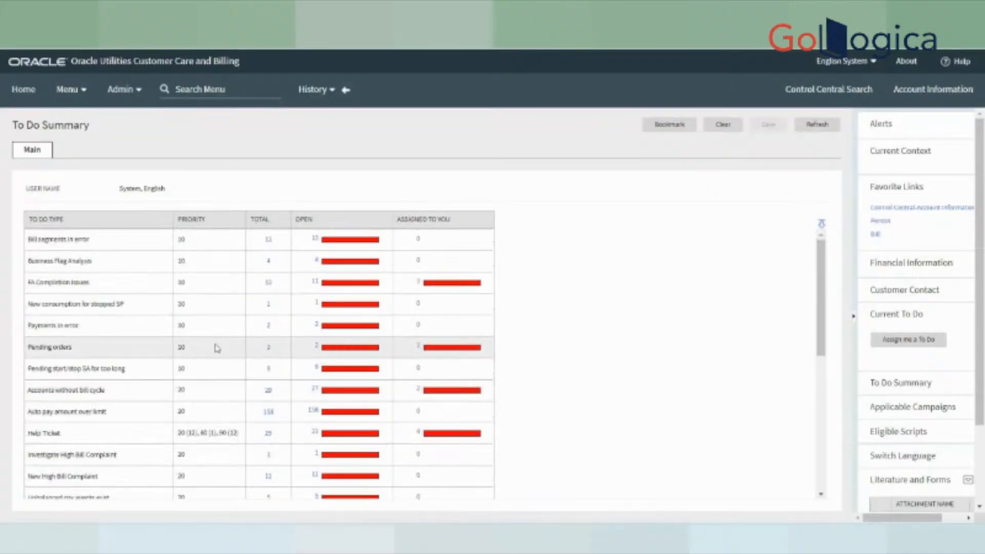
scroll(219, 346, "down", 5)
scroll(235, 362, "up", 5)
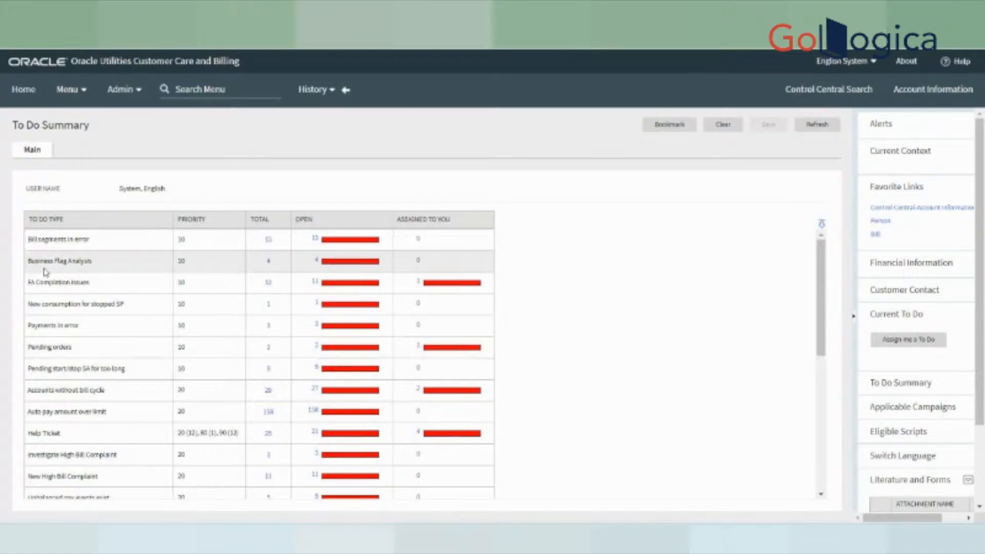
left_click_drag(29, 267, 125, 269)
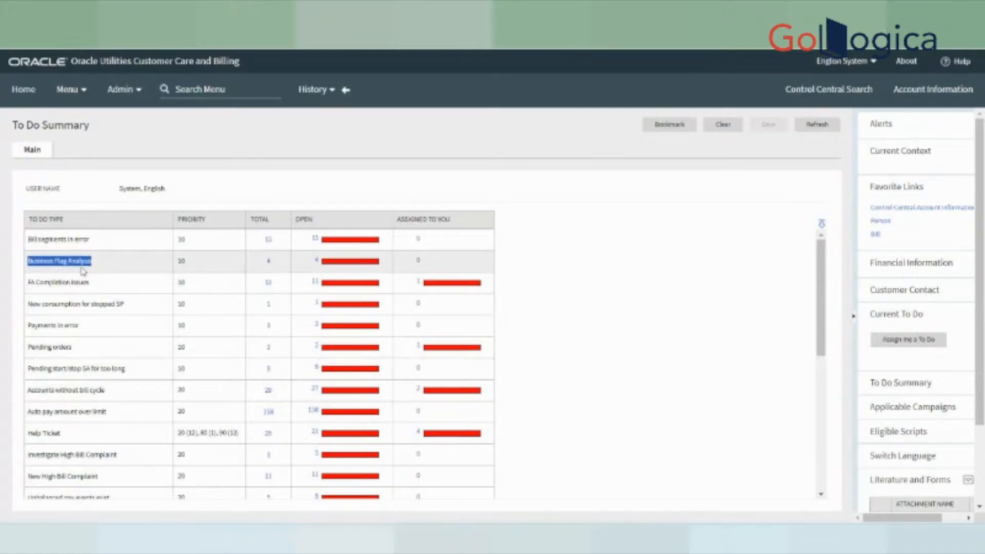
left_click(347, 94)
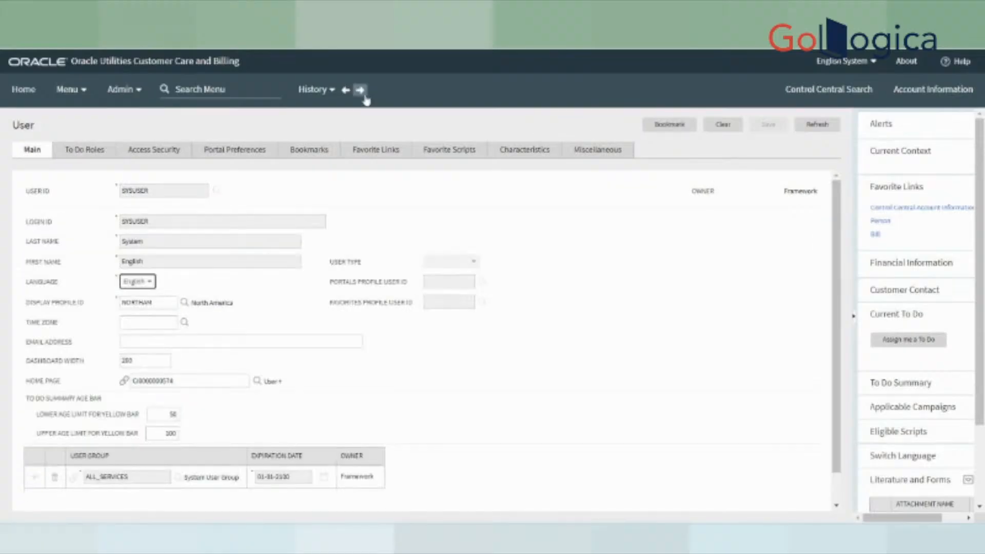
left_click(363, 95)
left_click(364, 97)
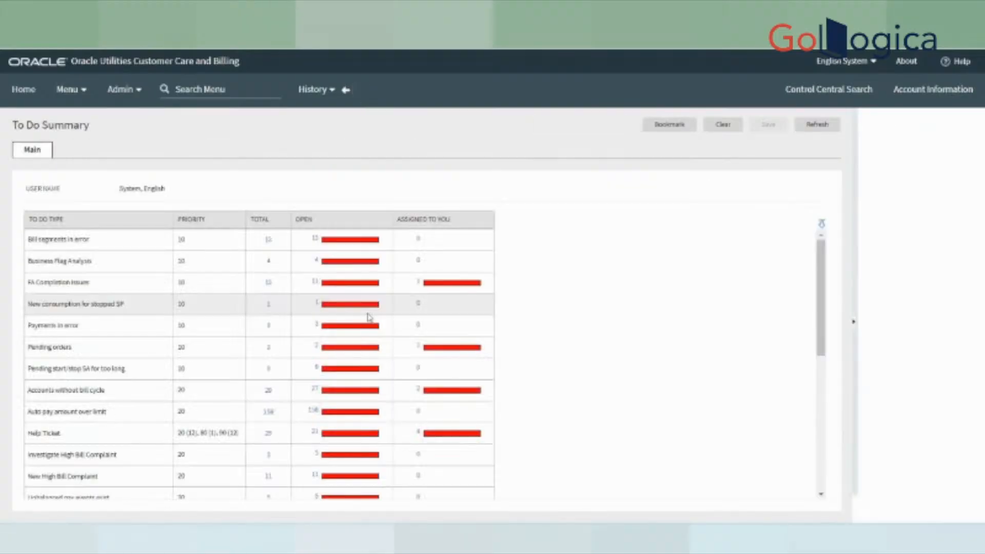
- Review the To Do Summary table, highlighting the Bill segments in error type
scroll(132, 439, "down", 10)
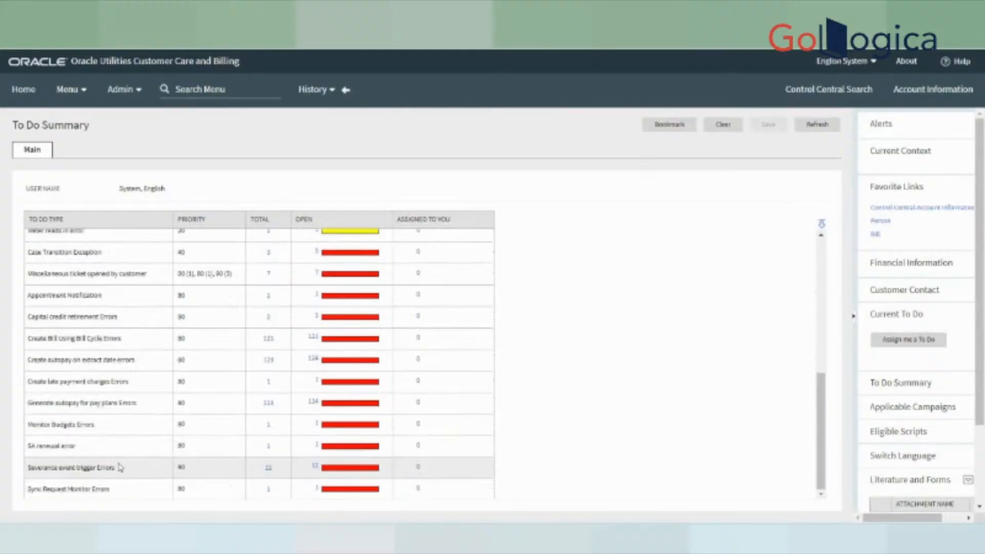
scroll(102, 478, "up", 10)
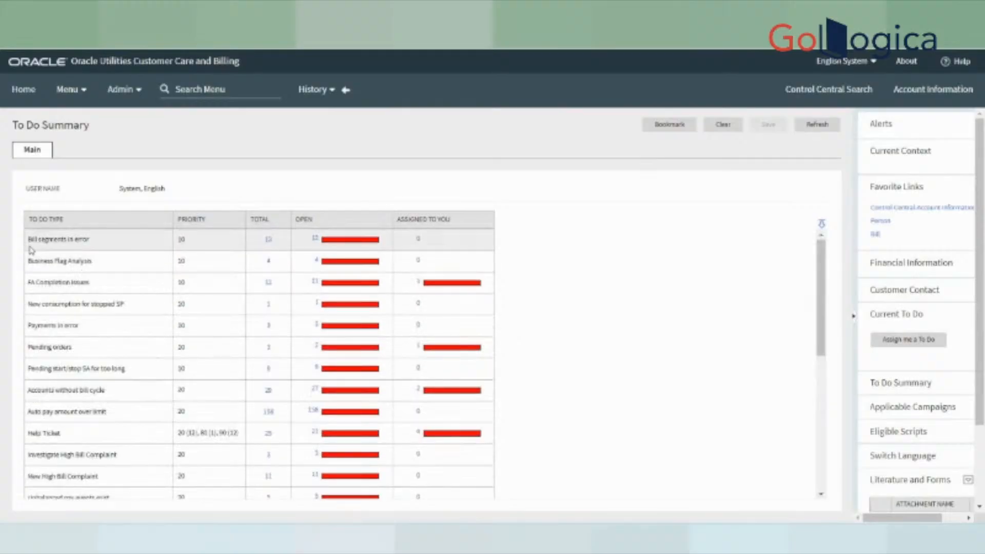
left_click_drag(29, 245, 108, 241)
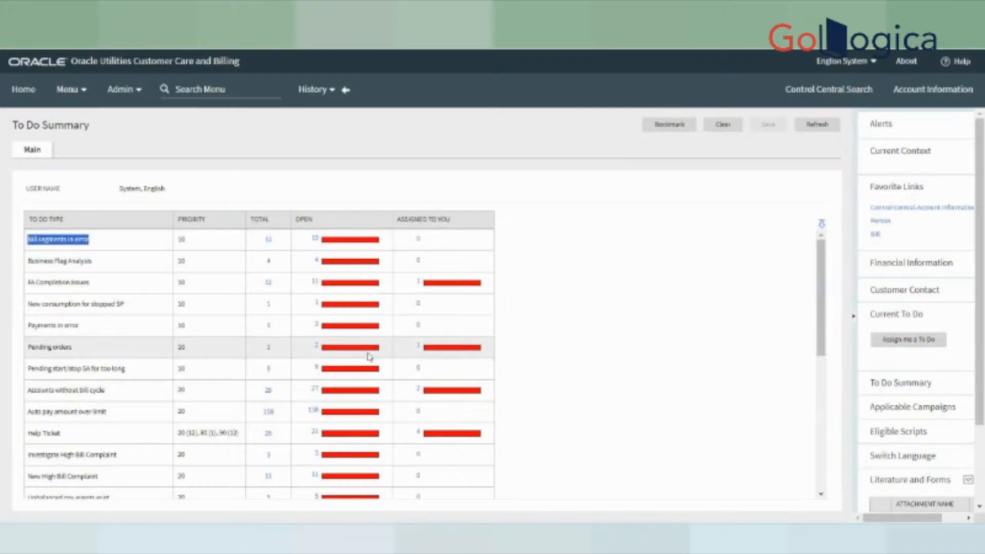
scroll(185, 382, "down", 10)
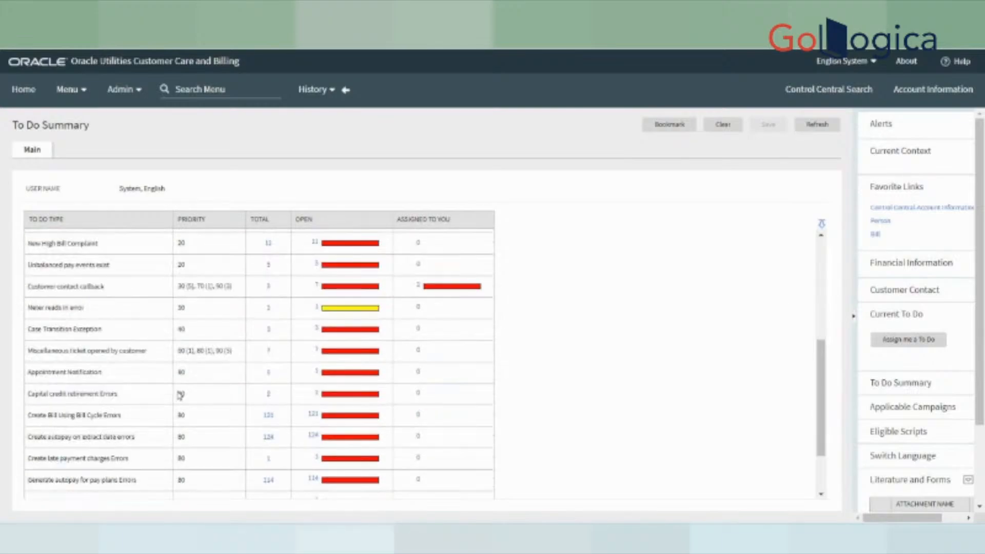
scroll(215, 436, "up", 10)
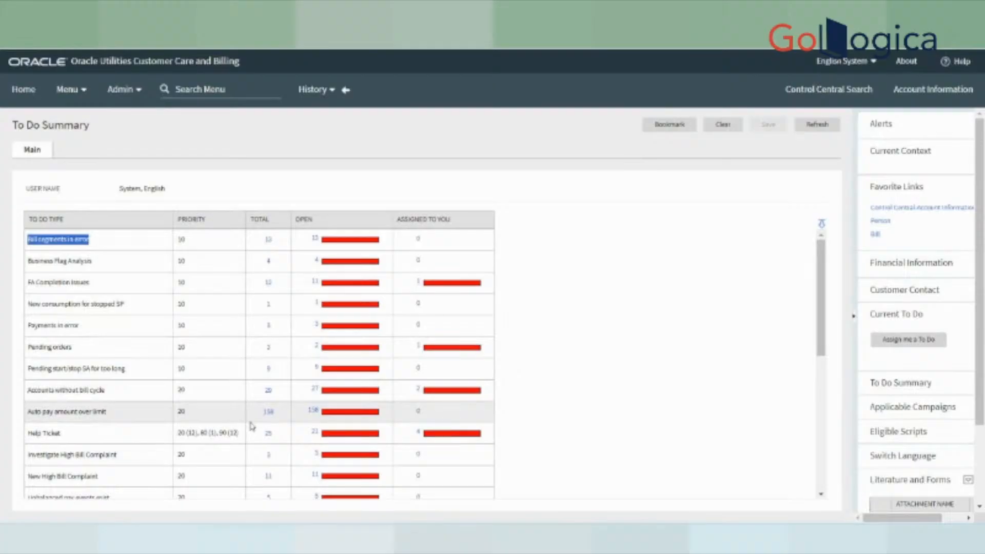
- Reload the To Do Summary, then return to SYSUSER's To Do Roles page from History
left_click(69, 97)
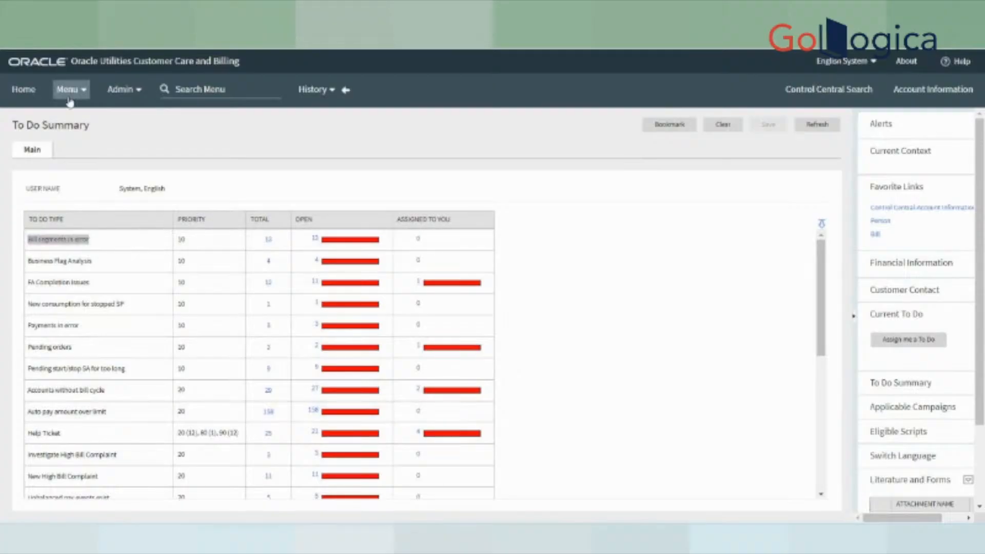
mouse_move(154, 434)
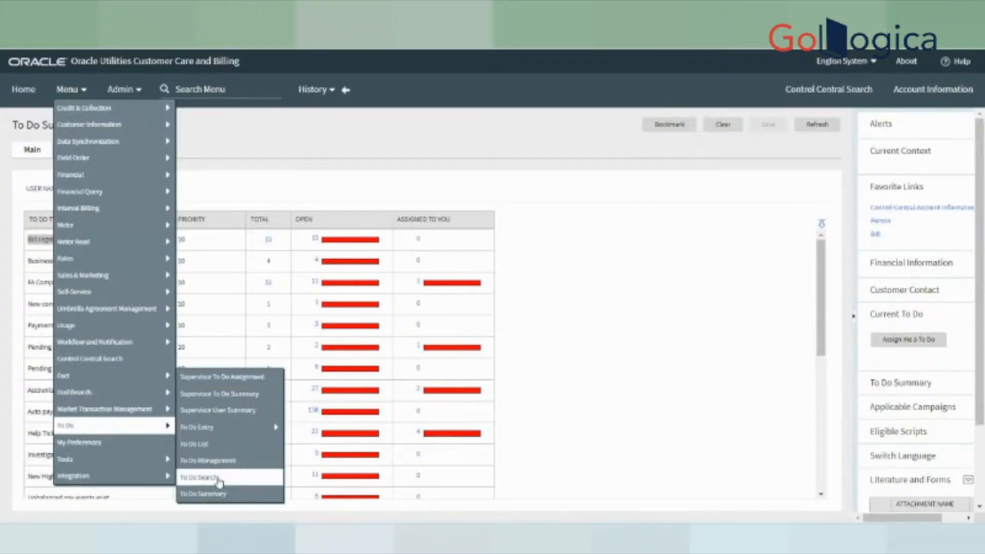
left_click(215, 493)
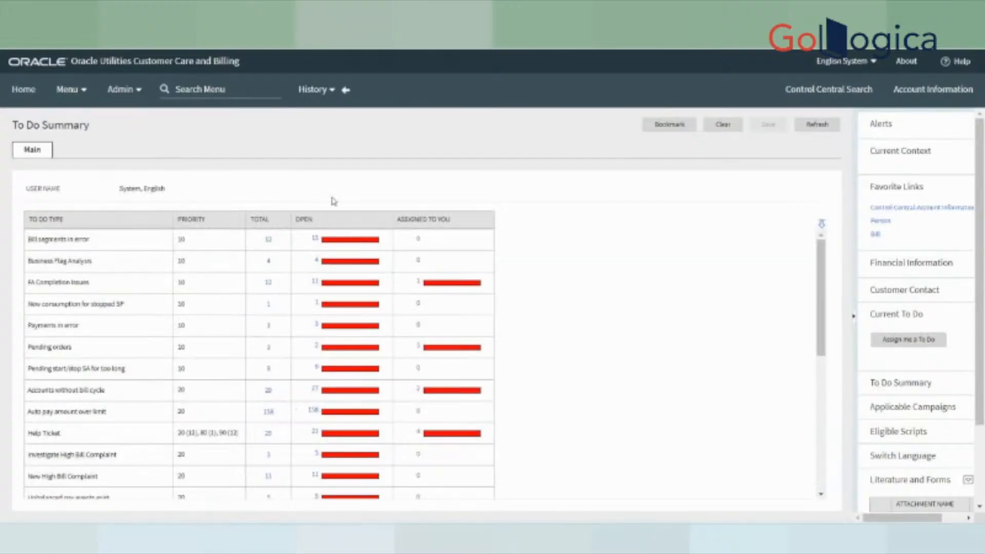
left_click(314, 90)
left_click(317, 129)
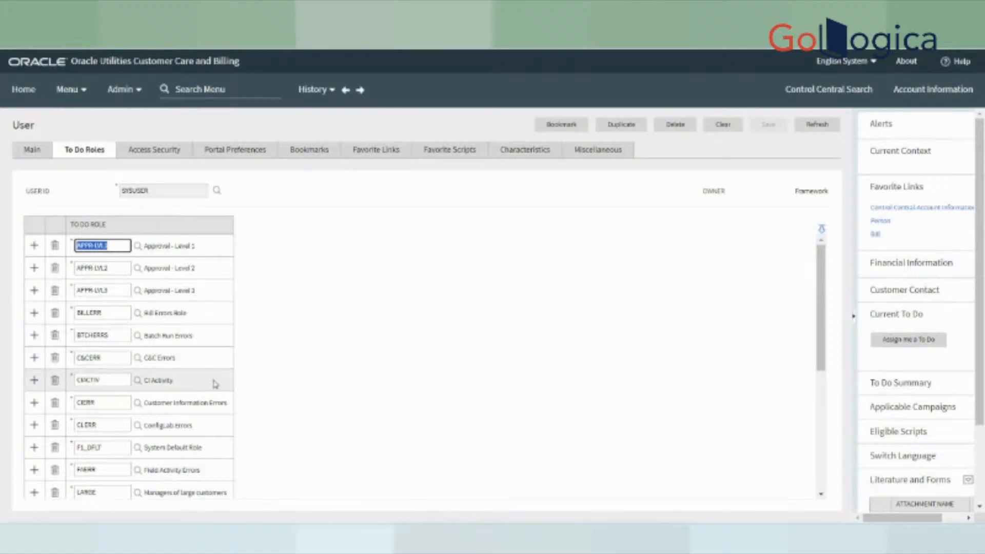
scroll(204, 466, "down", 5)
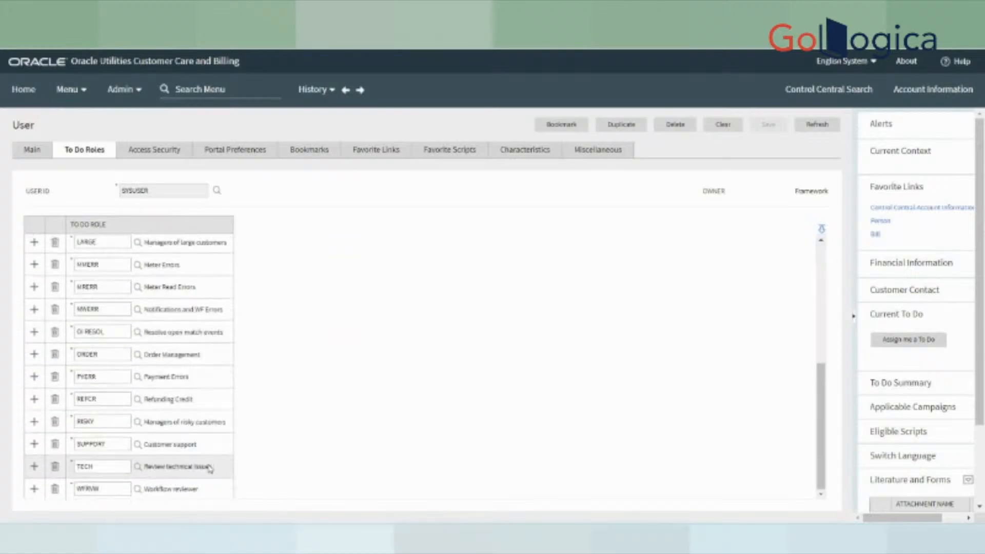
scroll(207, 471, "up", 3)
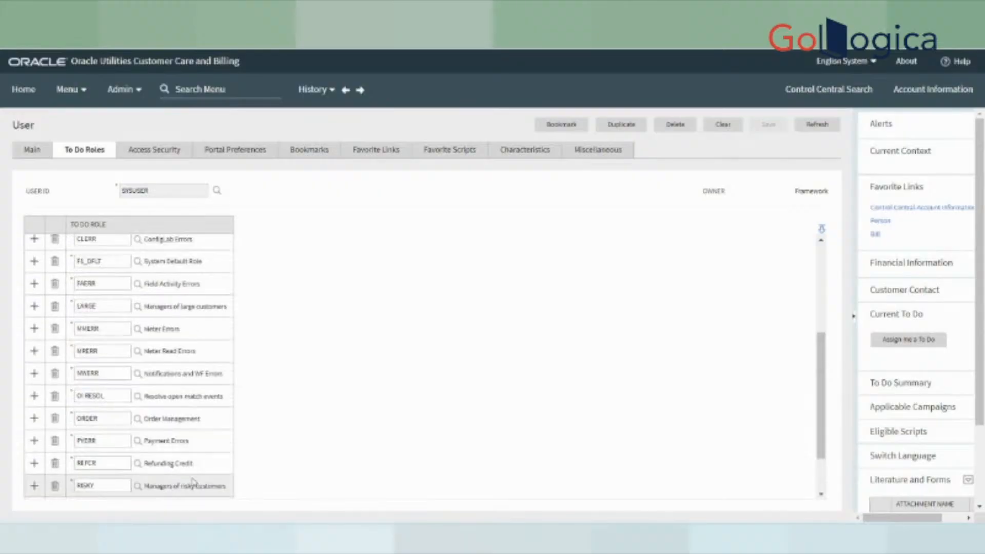
scroll(205, 477, "down", 3)
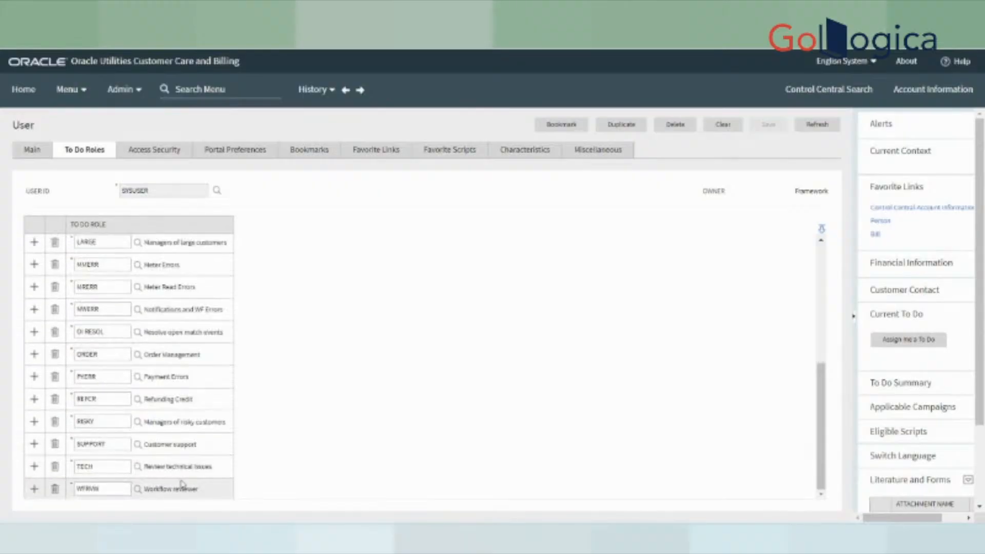
scroll(189, 446, "up", 2)
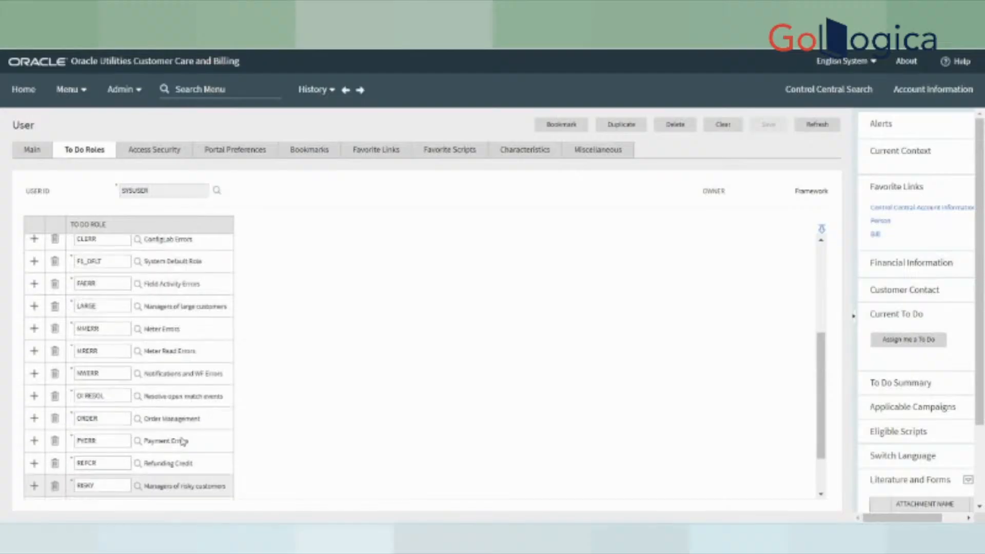
left_click_drag(152, 351, 205, 354)
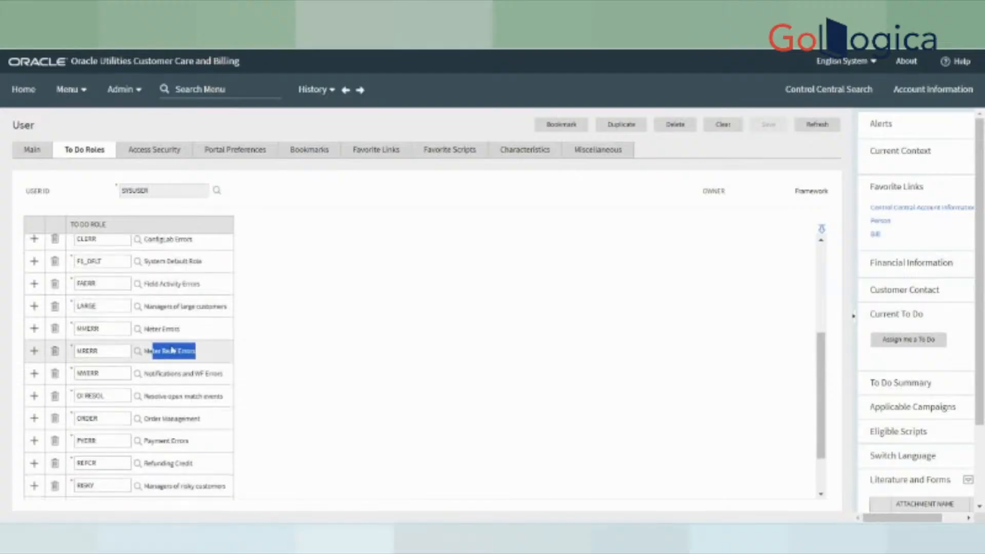
scroll(185, 331, "up", 3)
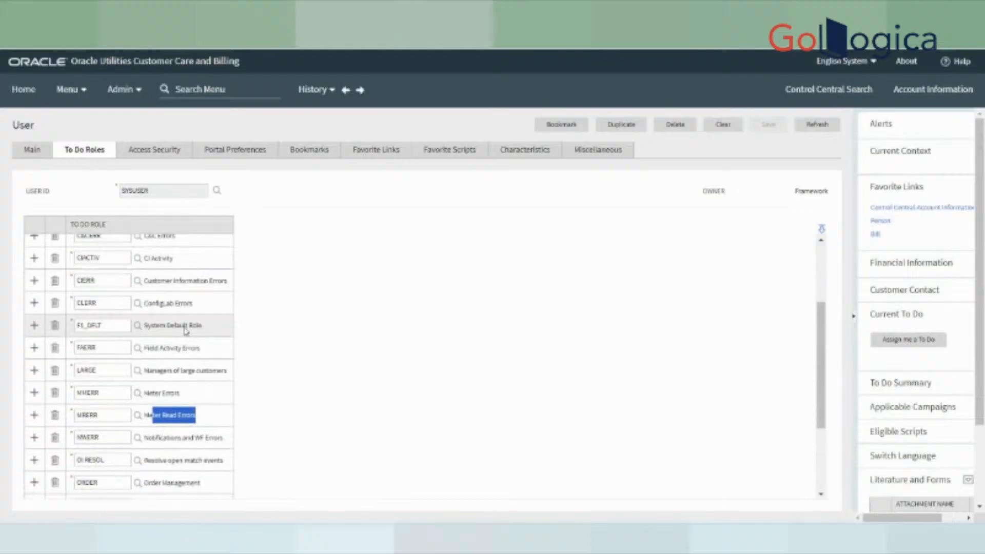
scroll(184, 332, "up", 2)
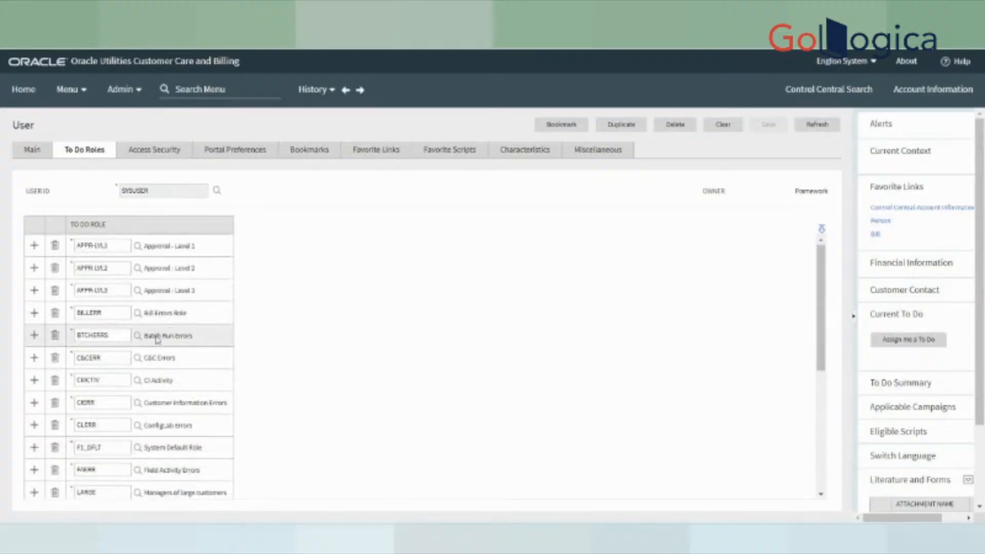
left_click_drag(149, 336, 208, 333)
left_click_drag(148, 313, 196, 322)
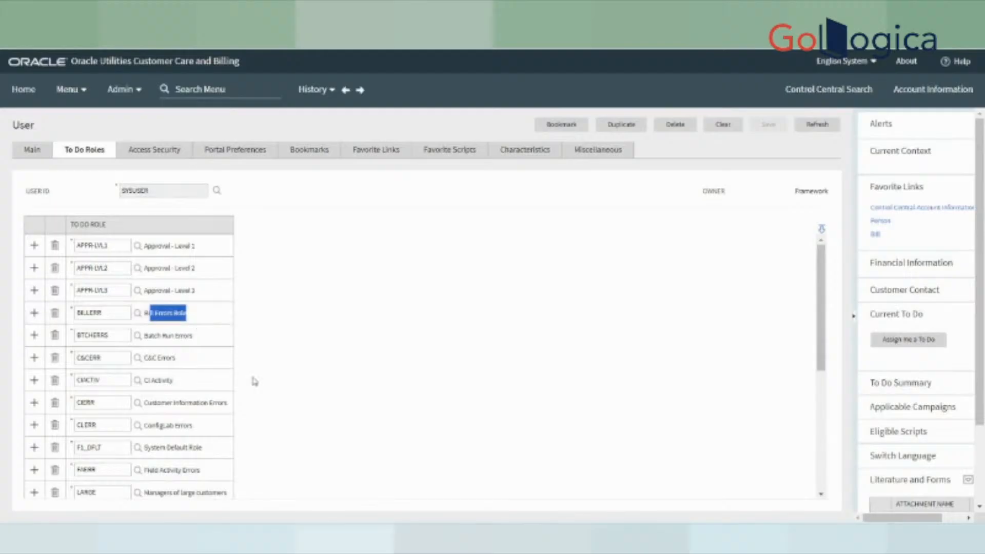
scroll(428, 397, "down", 2)
scroll(430, 401, "down", 4)
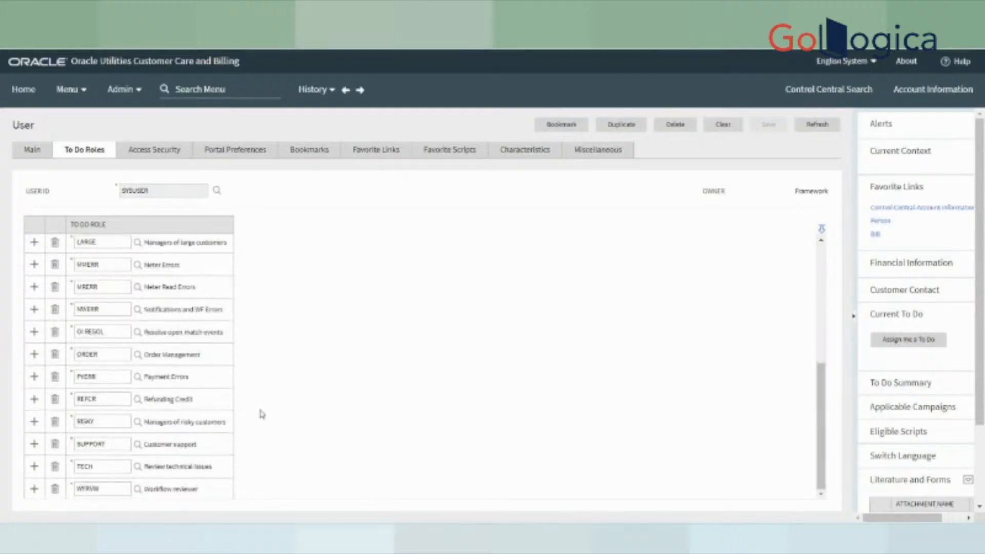
scroll(242, 332, "up", 6)
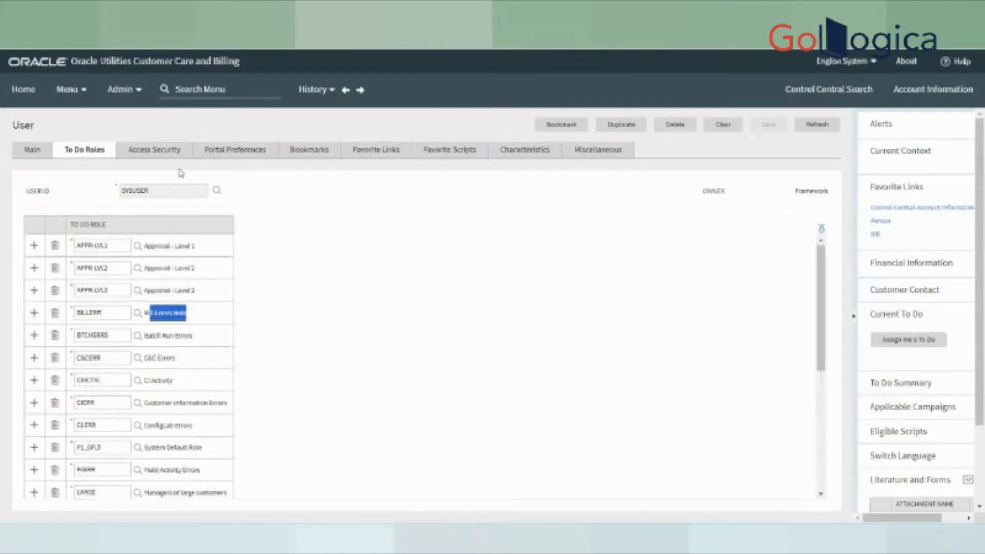